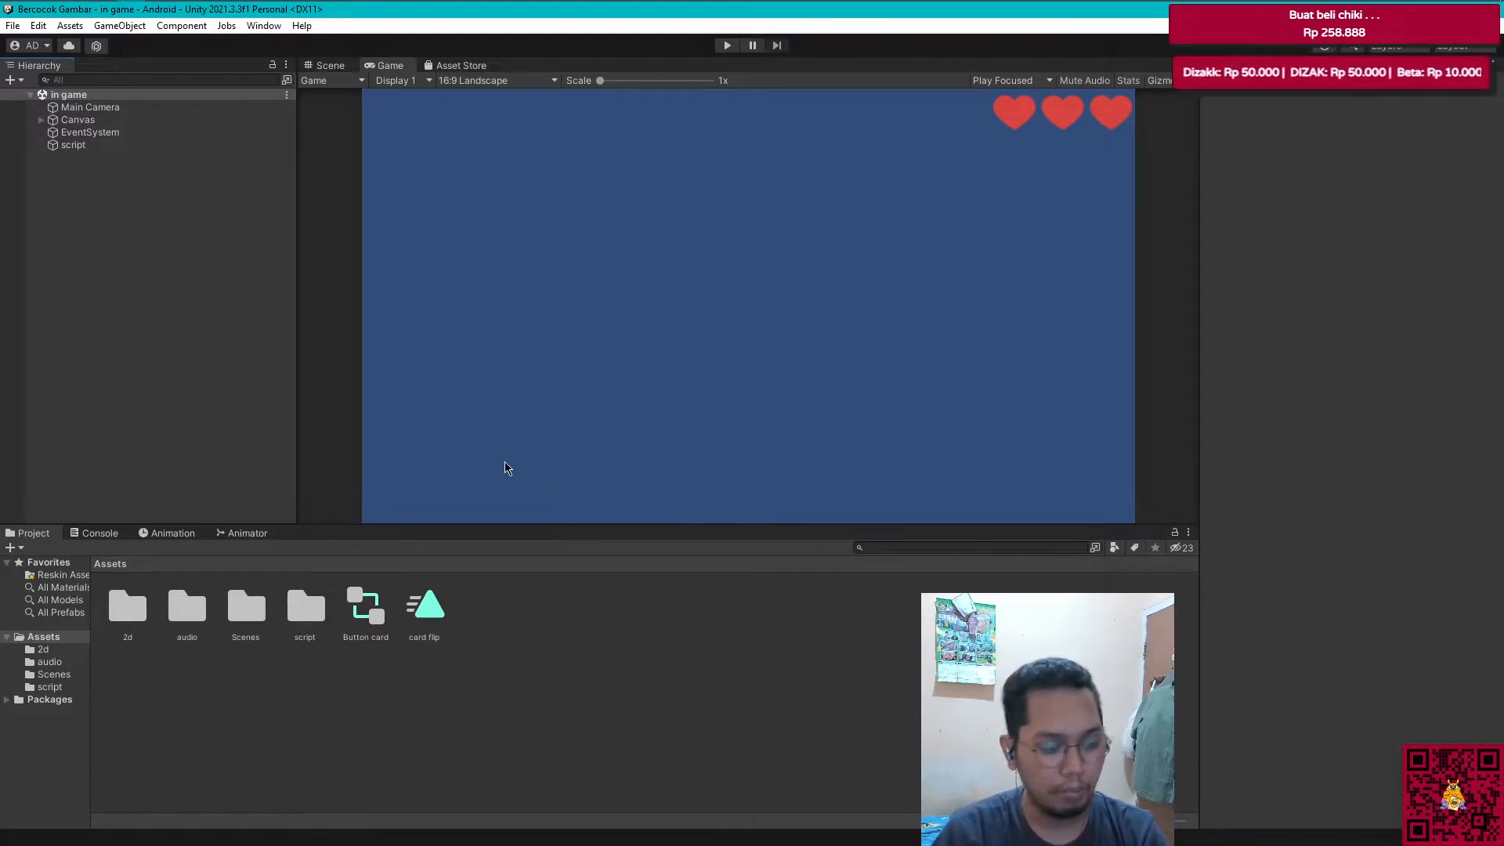
Step: Create an empty game object named "sound" in the in game scene
{"action": "right_click", "coordinate": [105, 232]}
{"action": "left_click", "coordinate": [184, 416]}
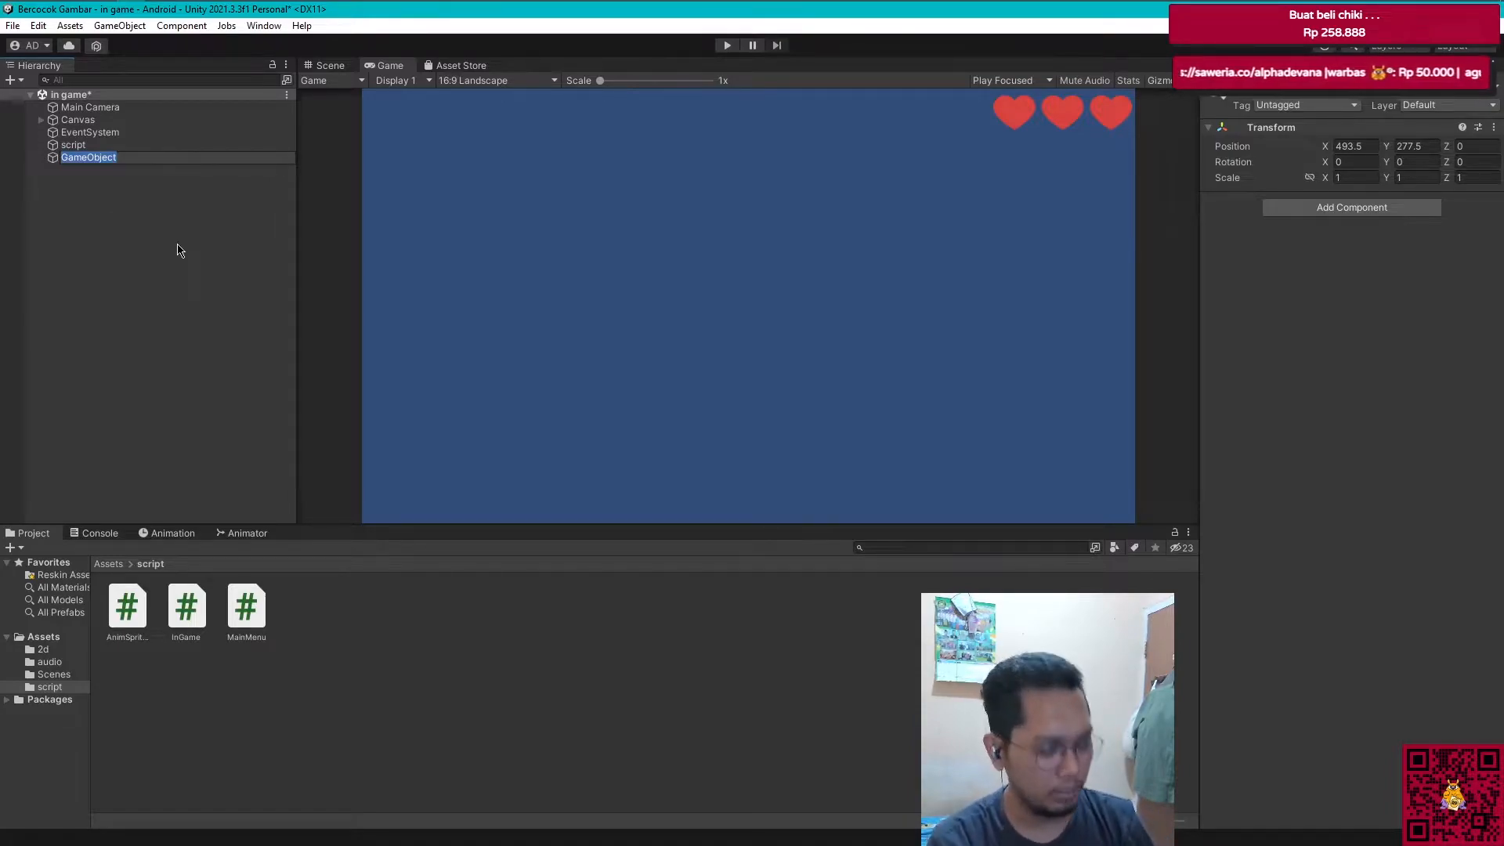
{"action": "type", "text": "sound"}
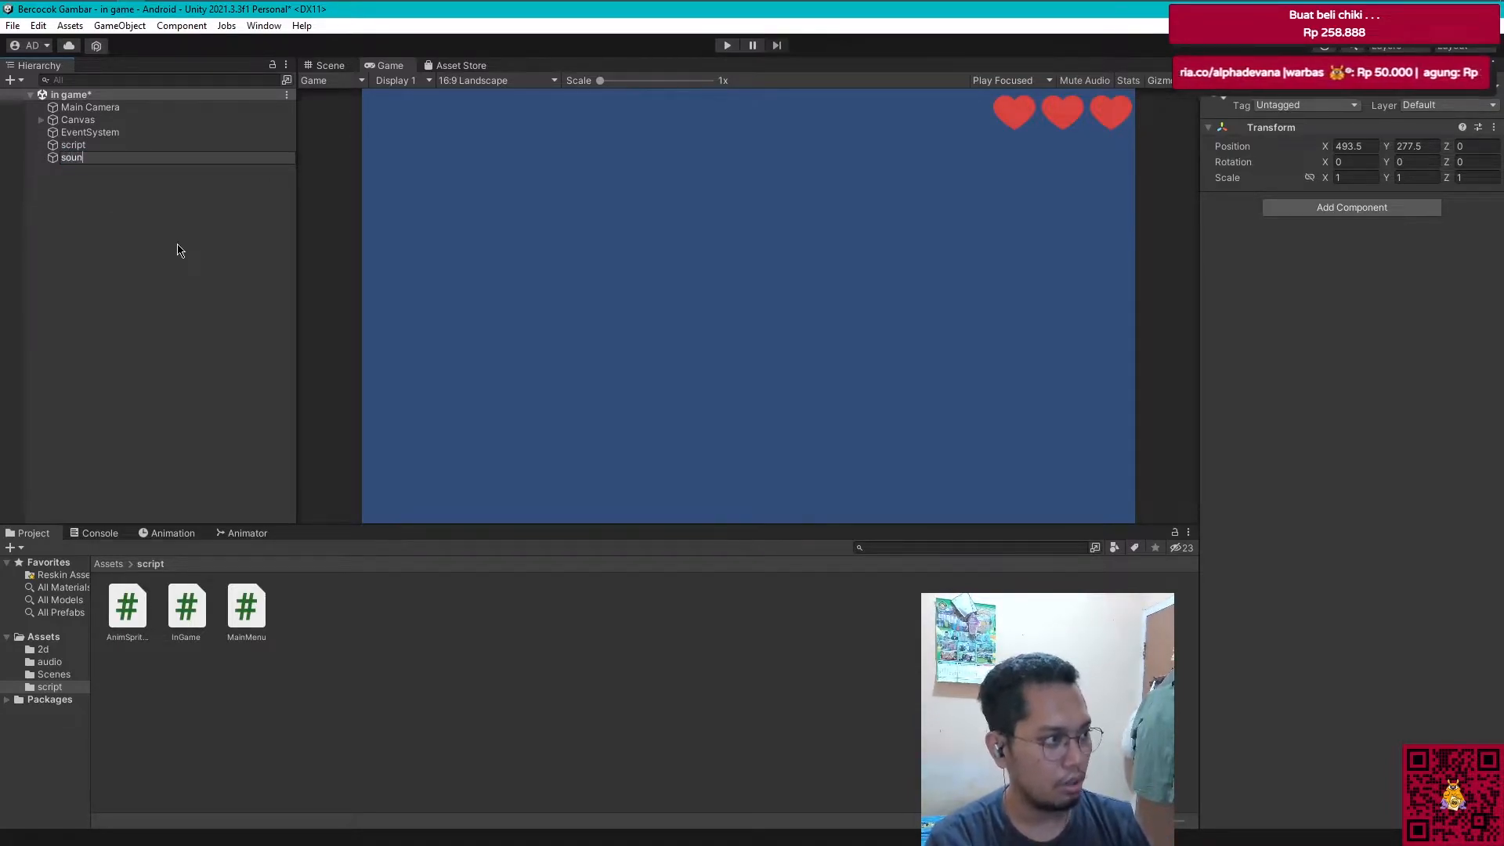
{"action": "key", "text": "Return"}
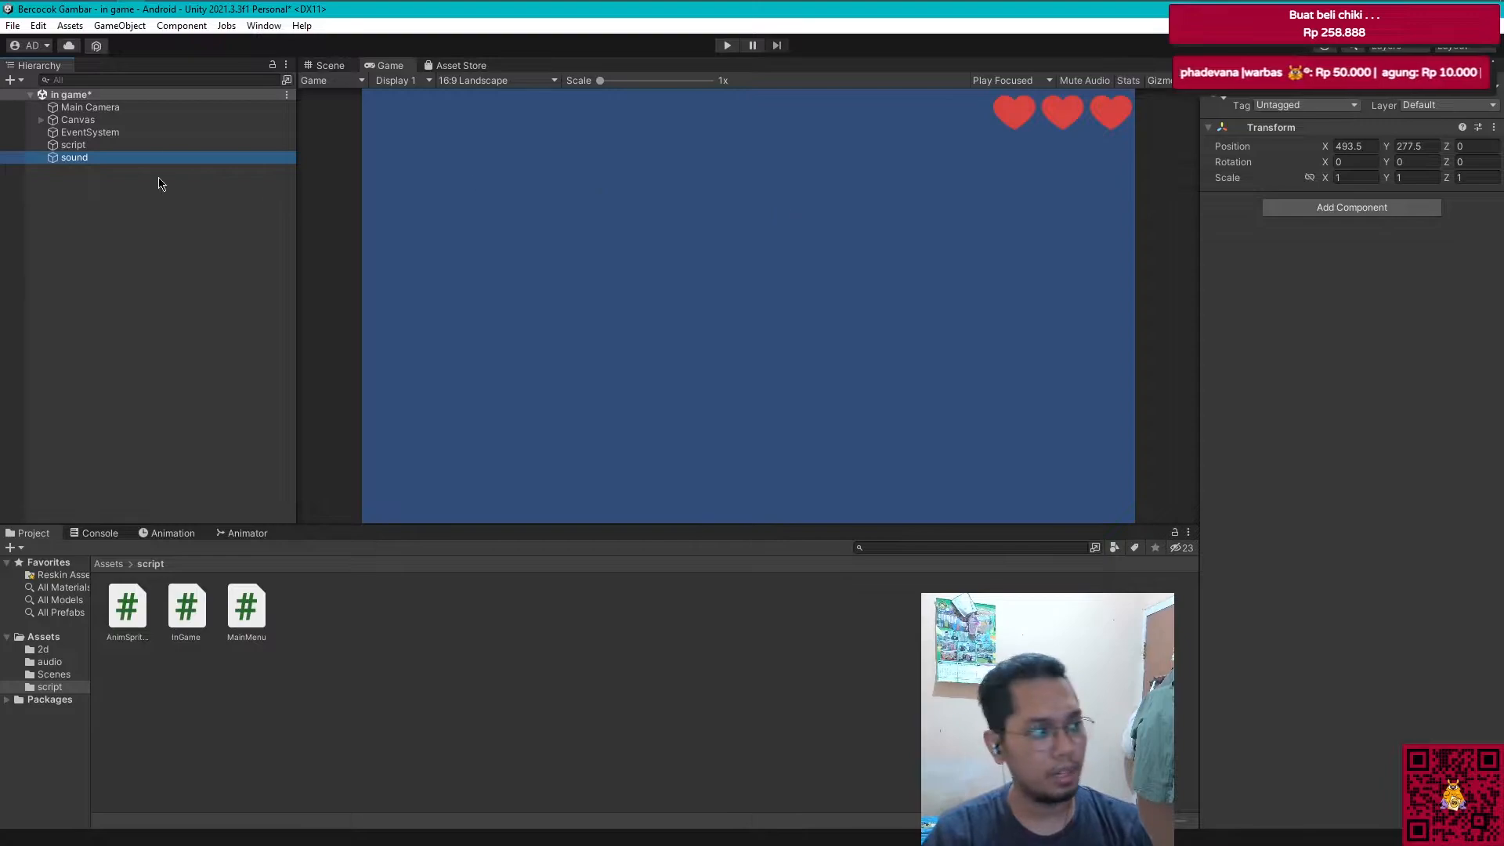
Step: Reset the sound object's Transform and save the scene
{"action": "left_click", "coordinate": [1494, 64]}
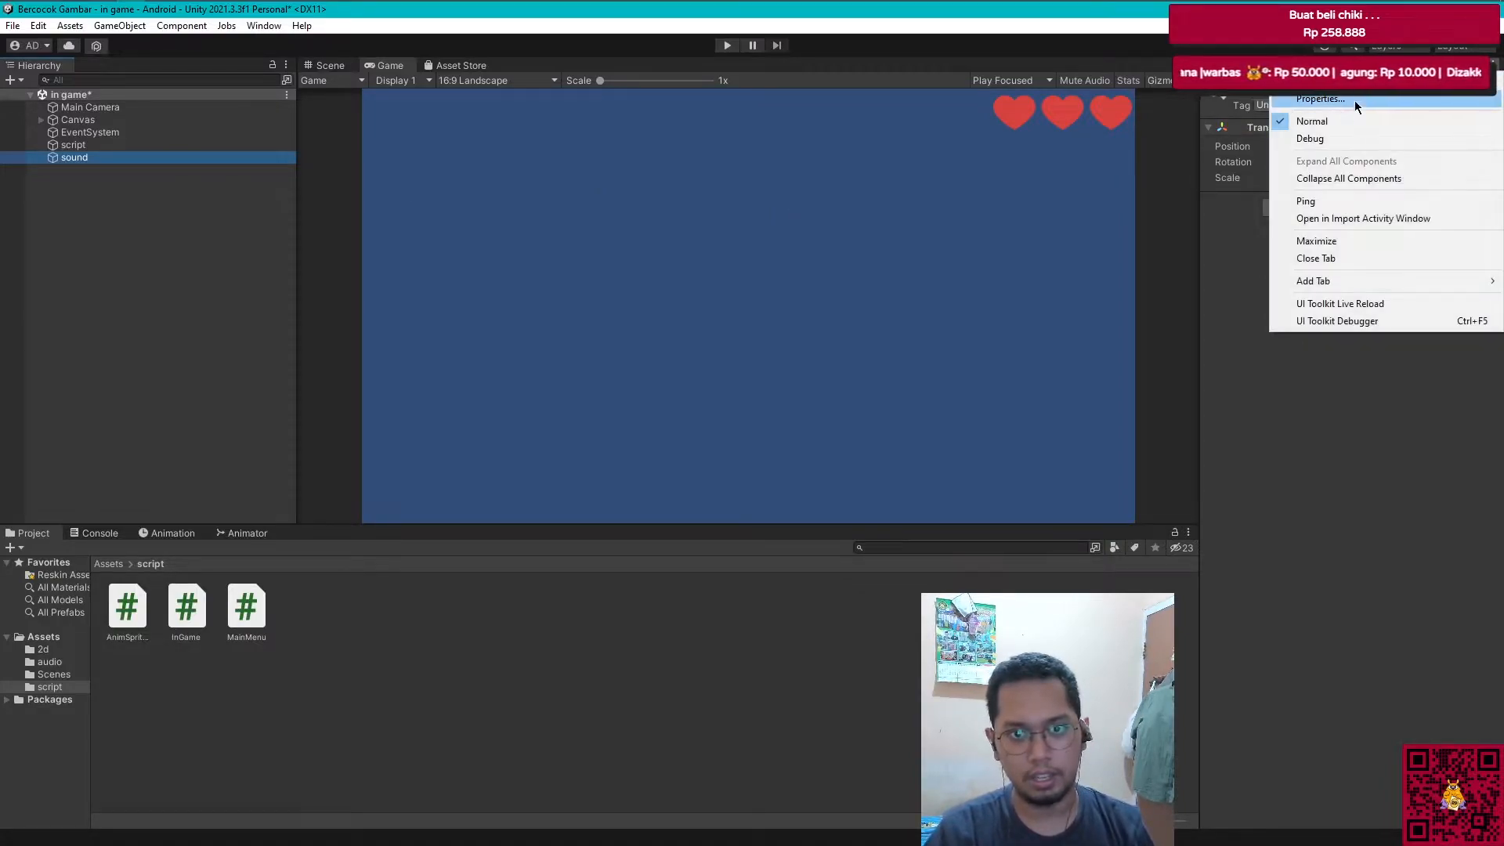
{"action": "left_click", "coordinate": [1301, 425]}
{"action": "left_click", "coordinate": [1494, 128]}
{"action": "left_click", "coordinate": [1417, 148]}
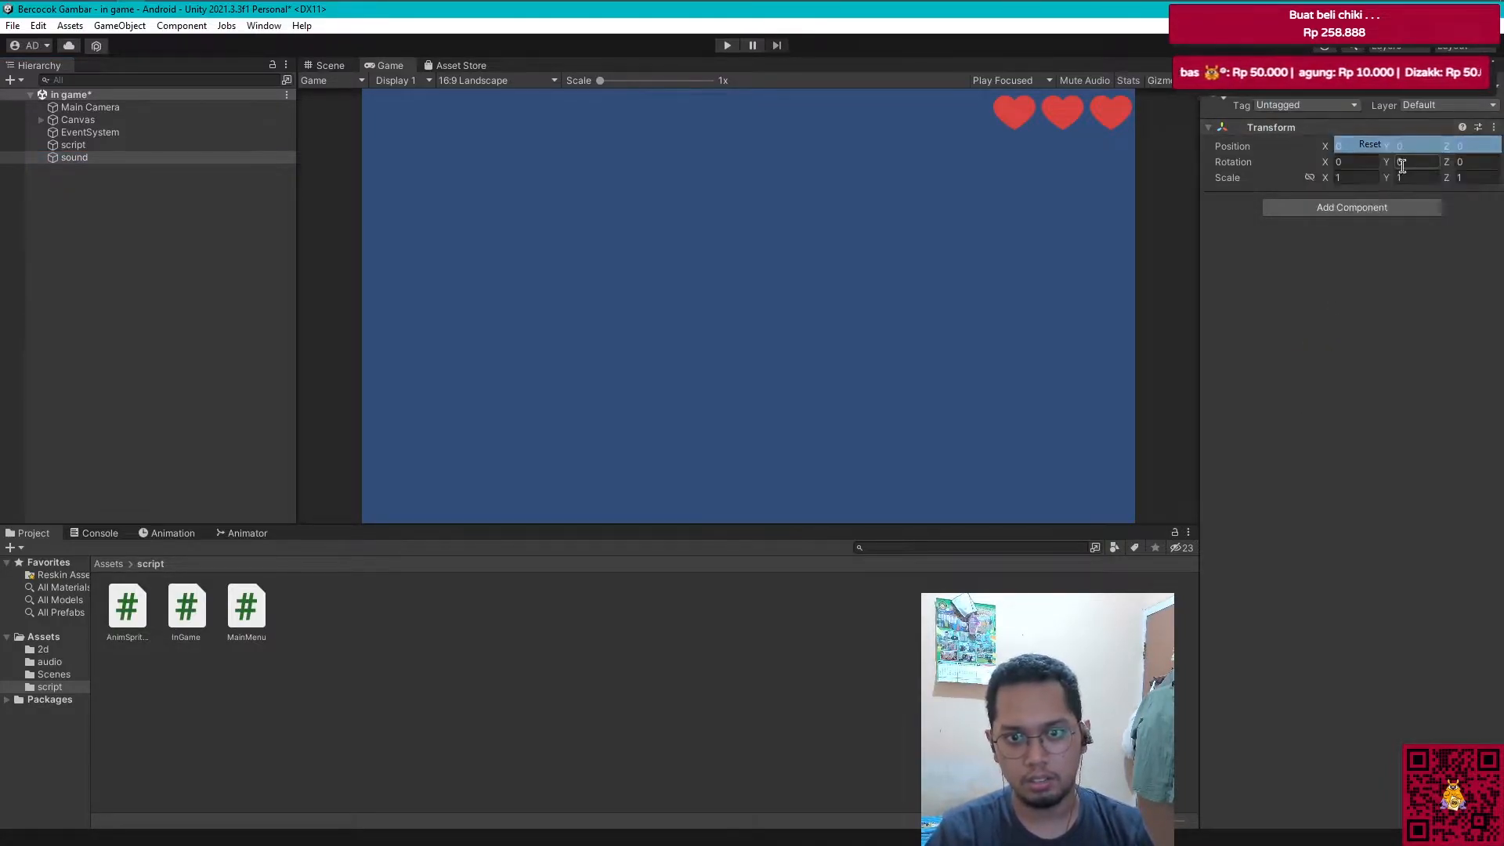
{"action": "left_click", "coordinate": [165, 272]}
{"action": "key", "text": "ctrl+s"}
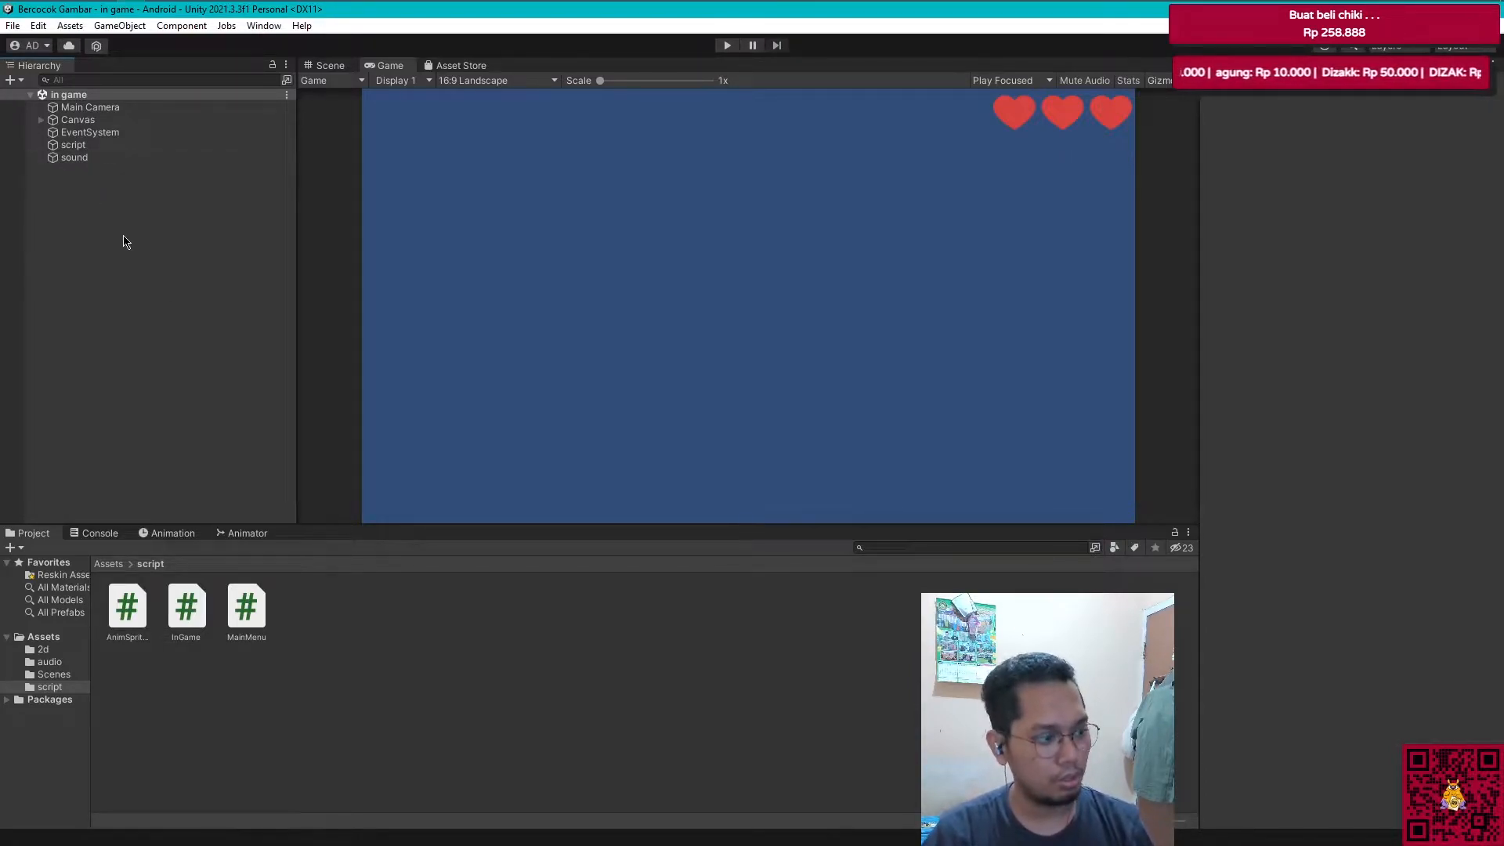
Step: Add an Audio Source component to the sound object and turn off Play On Awake
{"action": "left_click", "coordinate": [100, 159]}
{"action": "left_click", "coordinate": [1415, 210]}
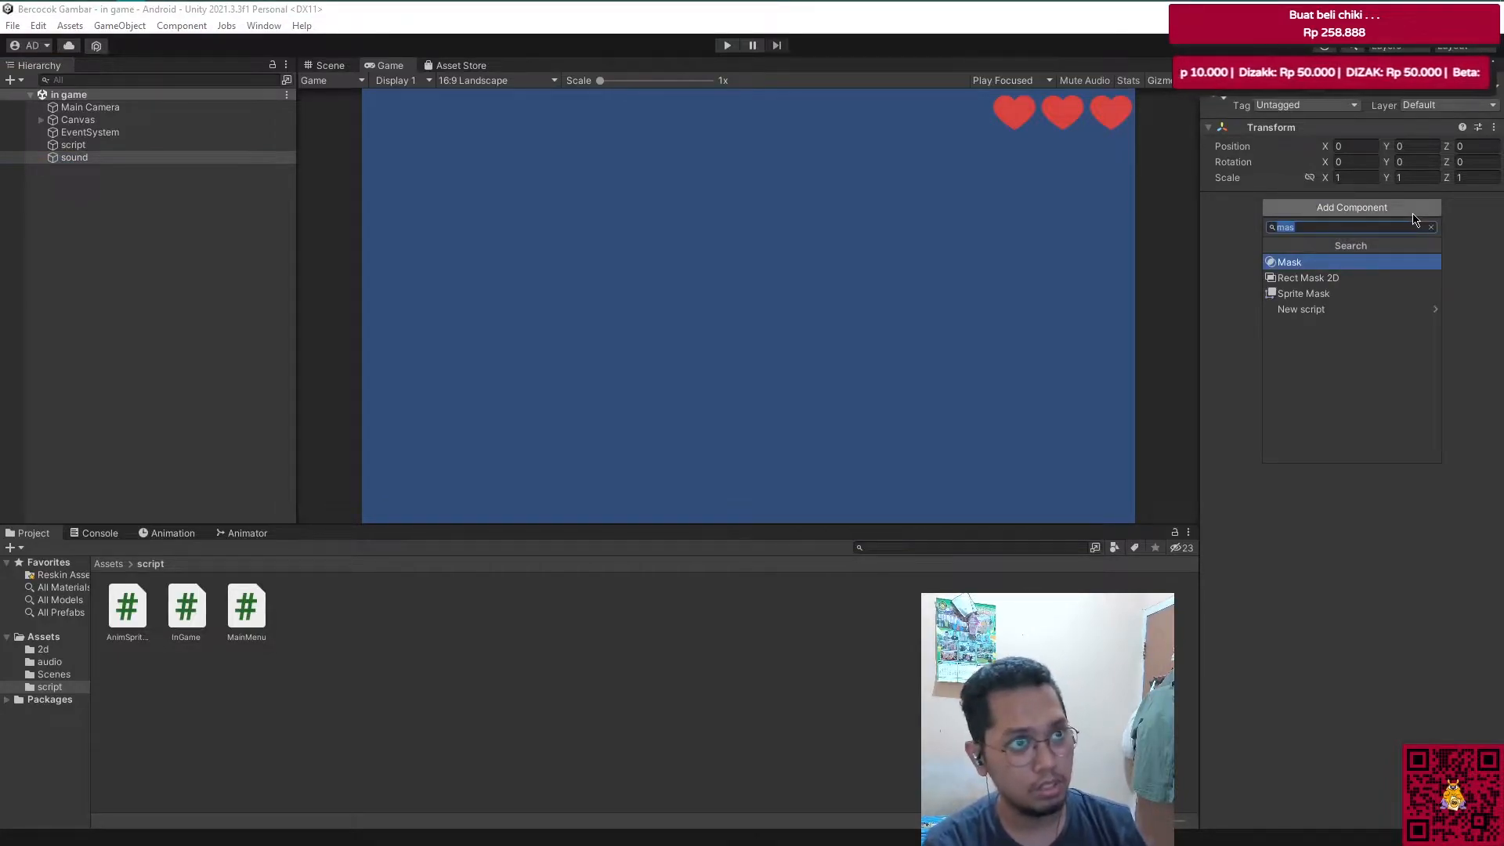
{"action": "type", "text": "audios"}
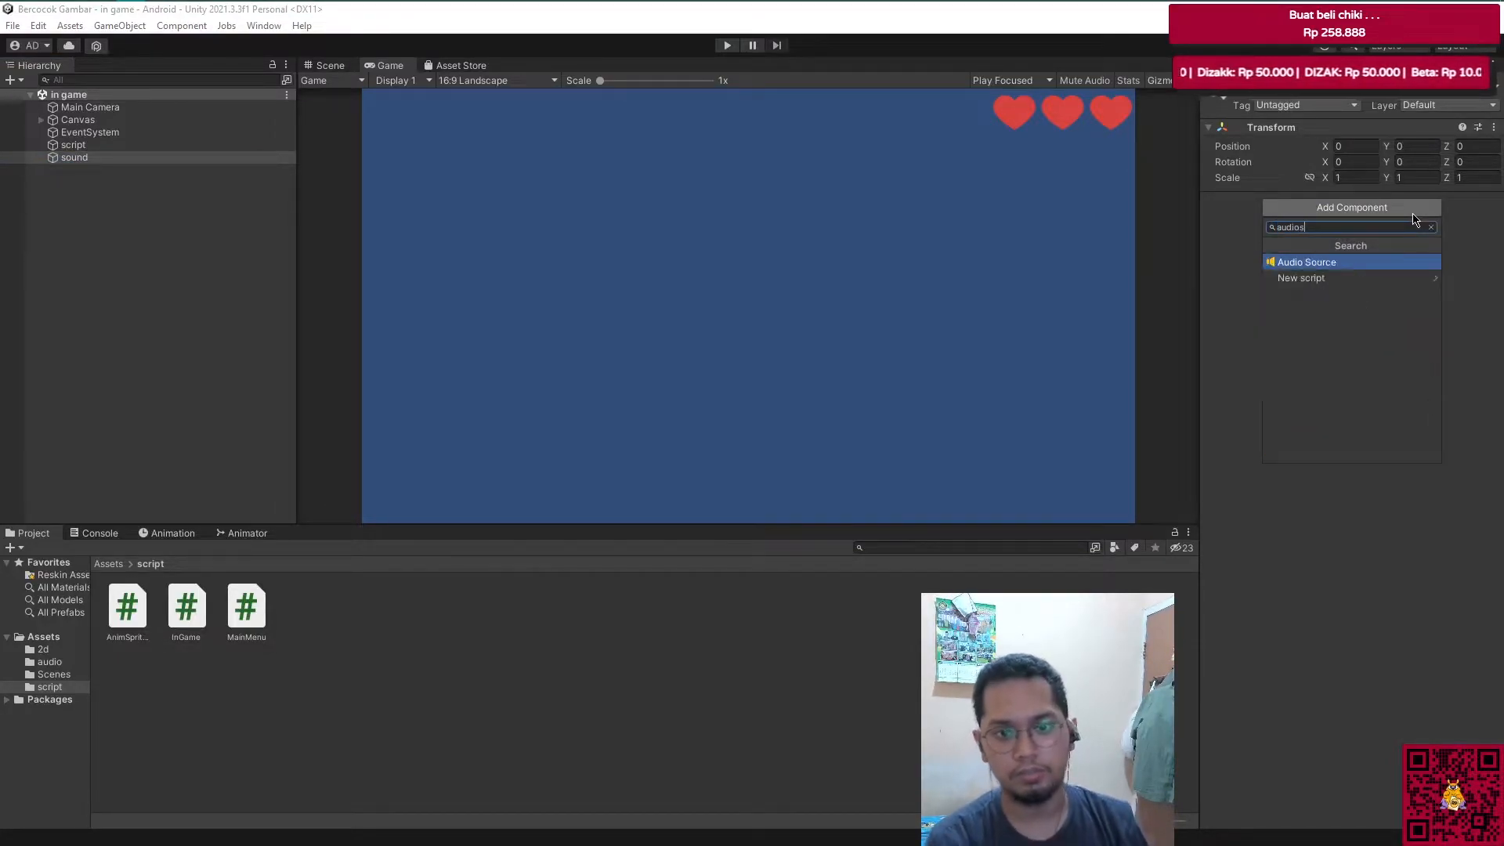
{"action": "left_click", "coordinate": [1320, 262]}
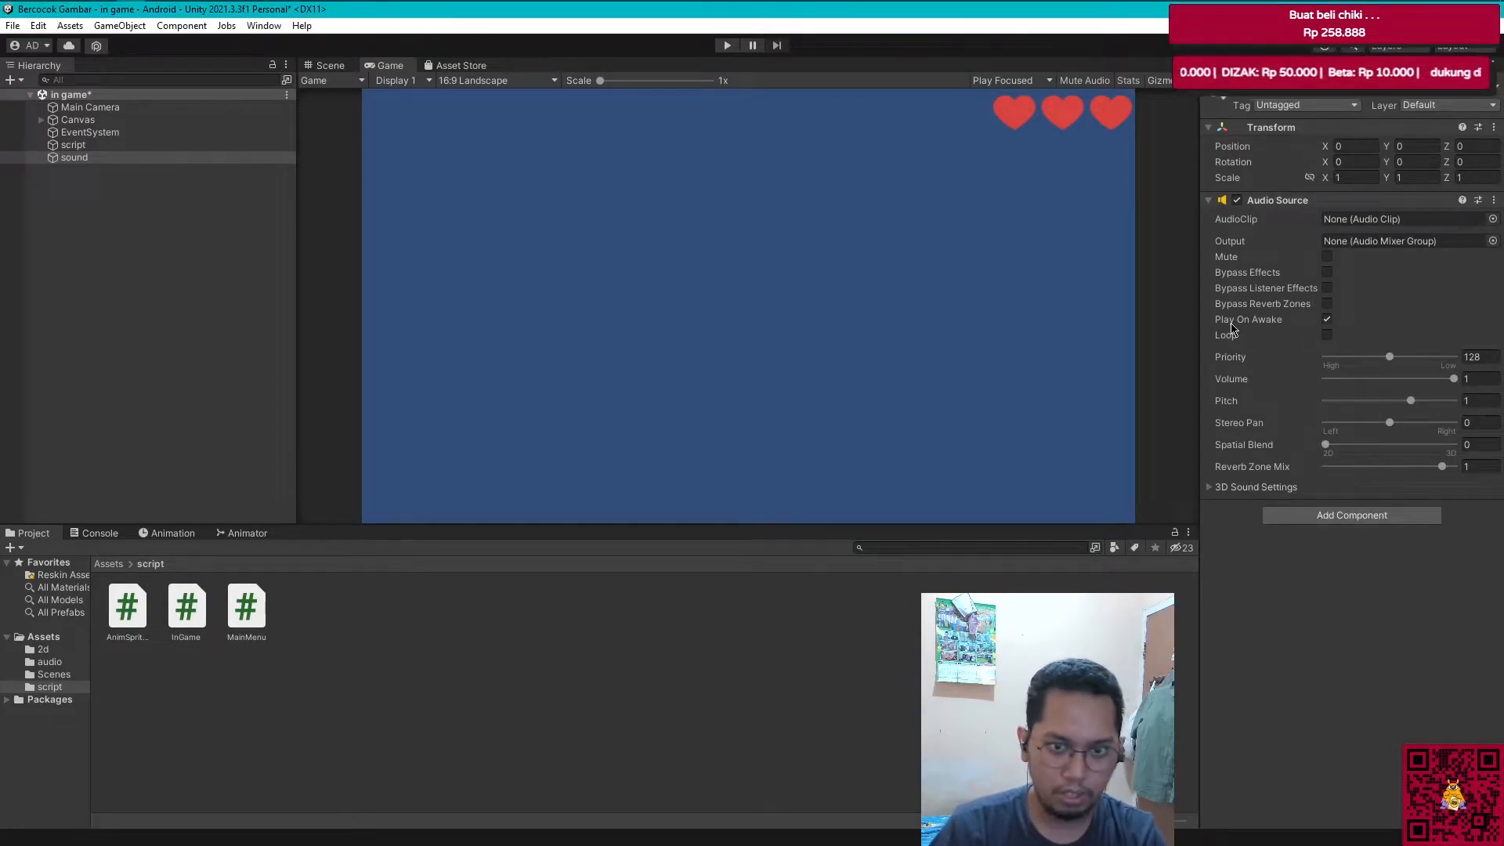
{"action": "left_click", "coordinate": [1327, 319]}
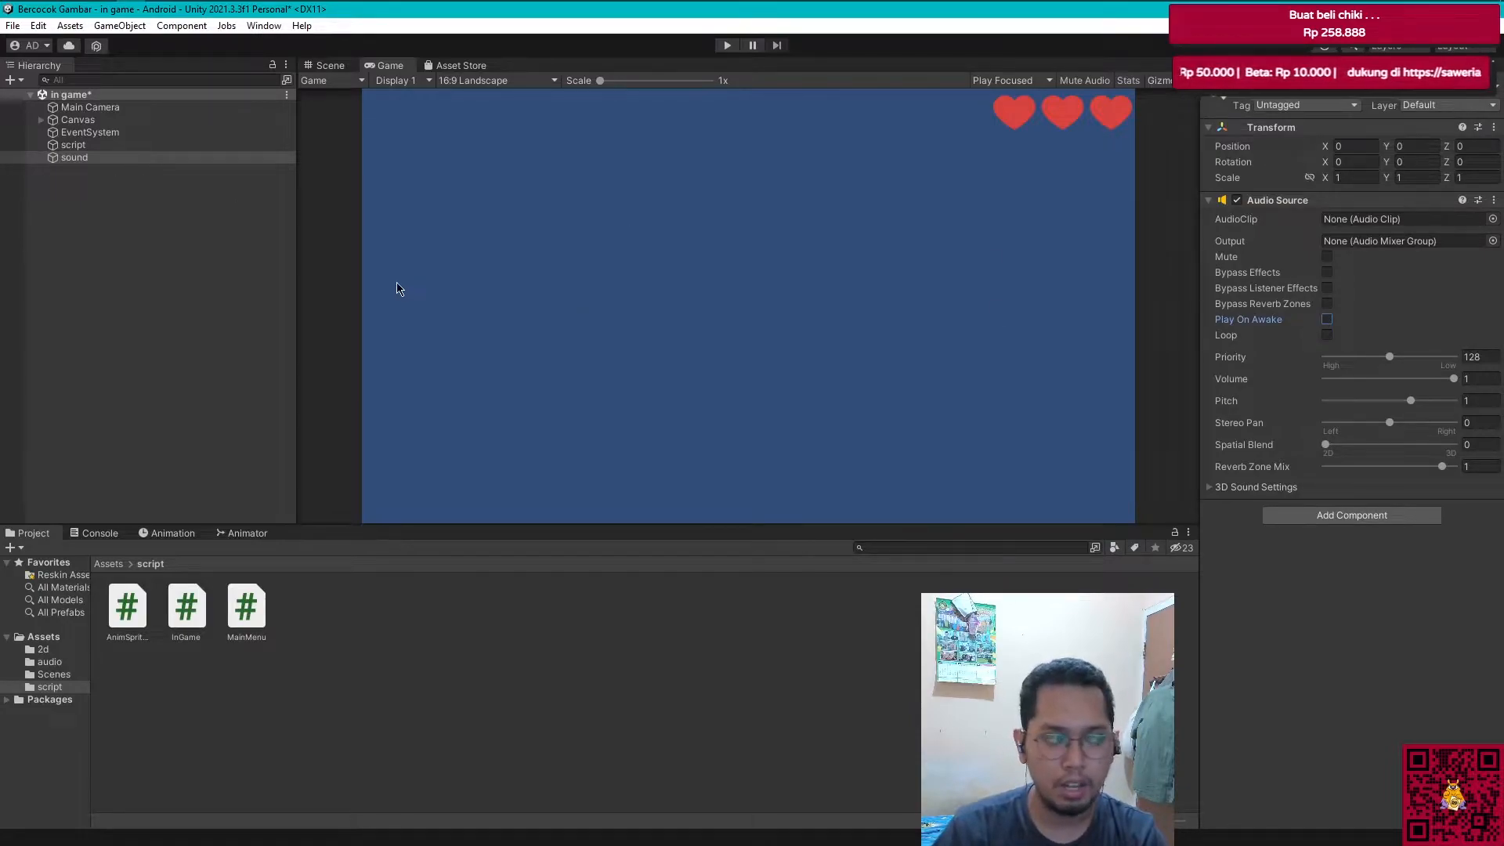
Step: Rename the sound object to "sound effect"
{"action": "left_click", "coordinate": [114, 156]}
{"action": "key", "text": "F2"}
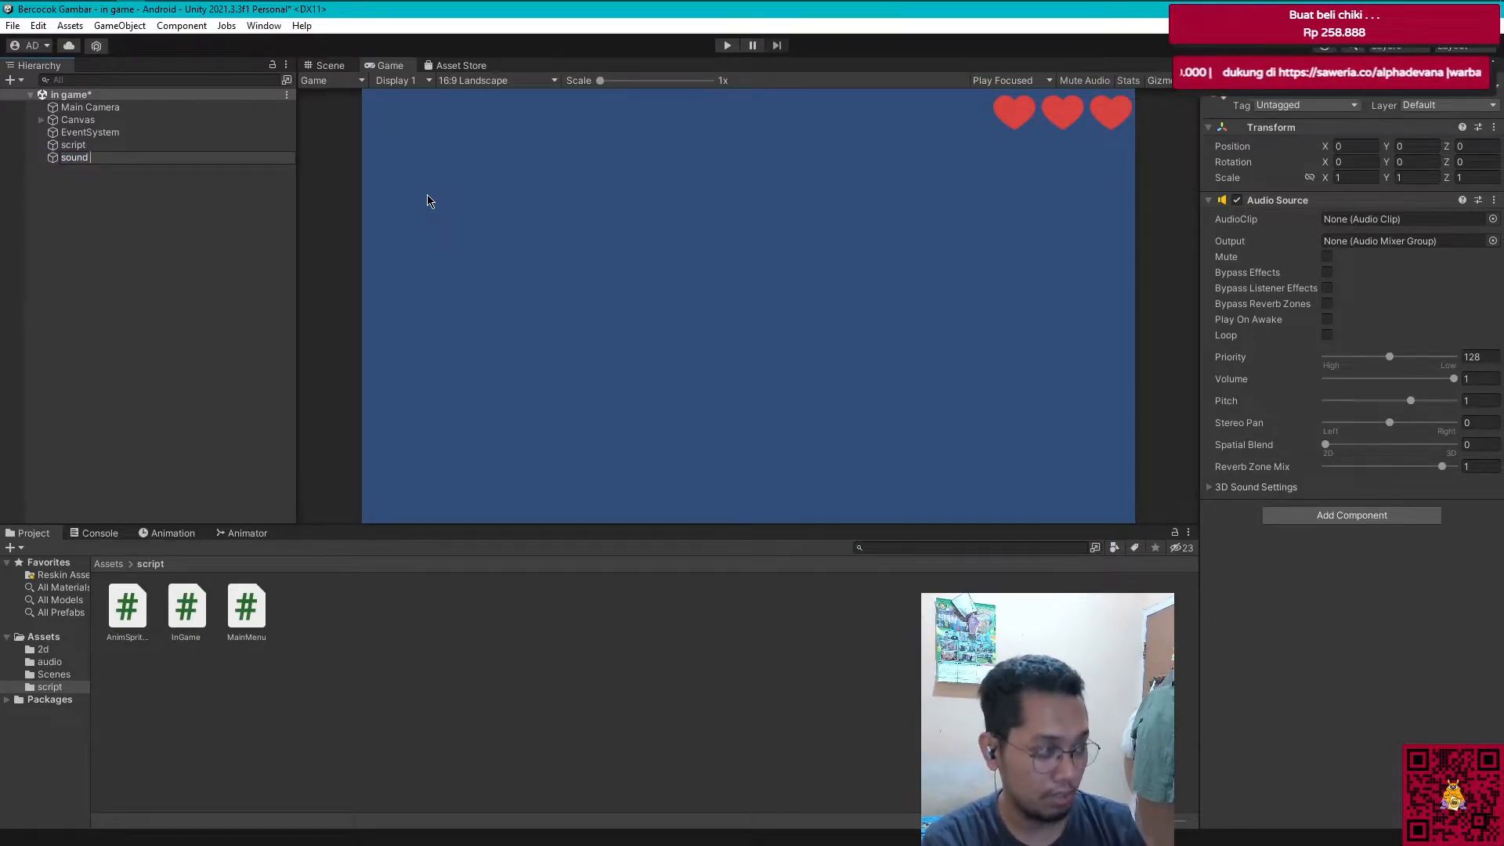
{"action": "key", "text": "Return"}
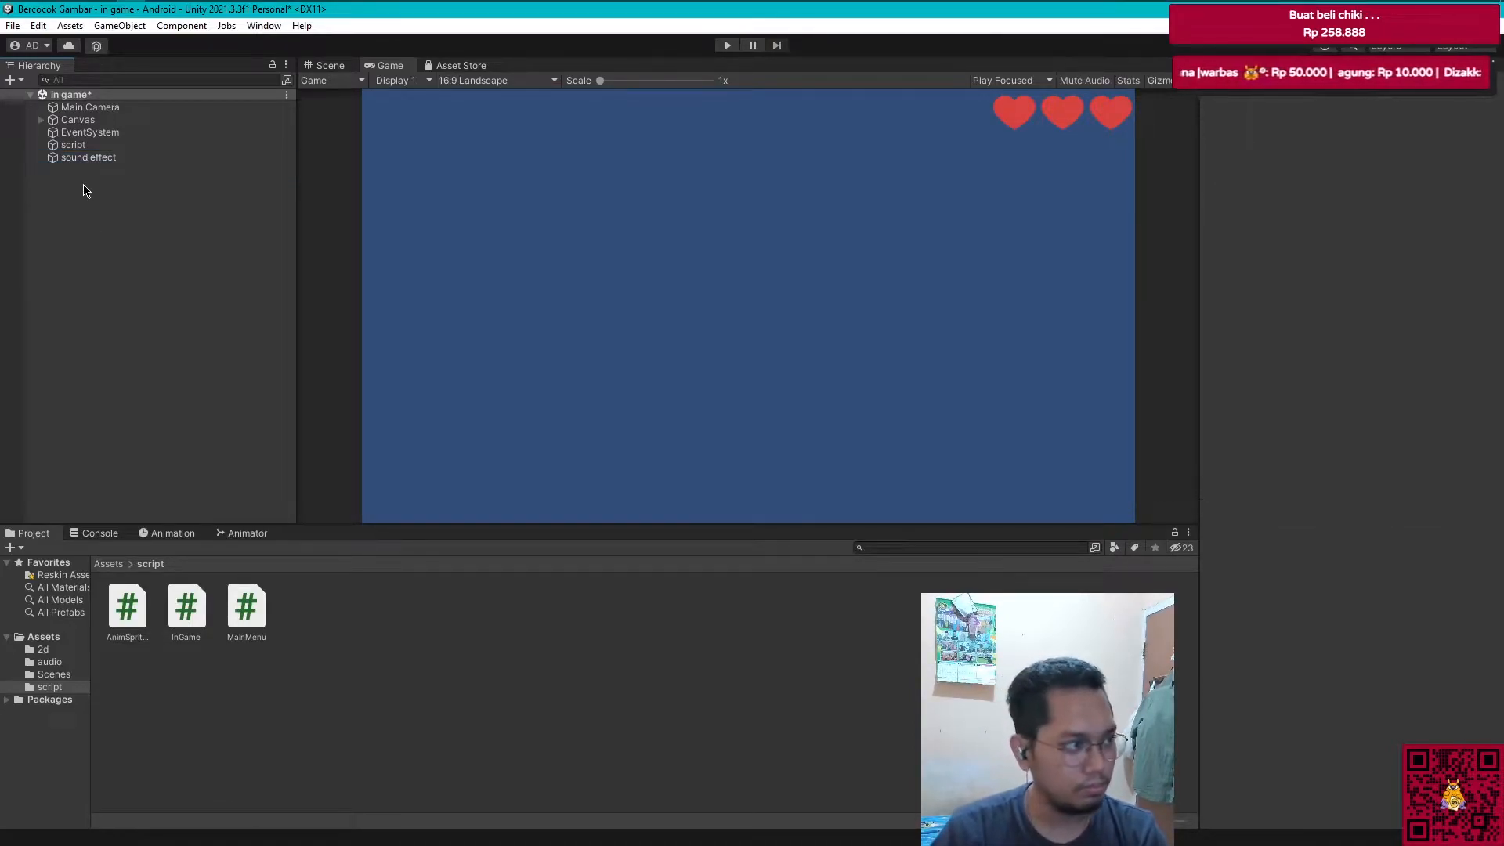
Step: Create a C# script named SoundEffect in the script folder
{"action": "right_click", "coordinate": [361, 599]}
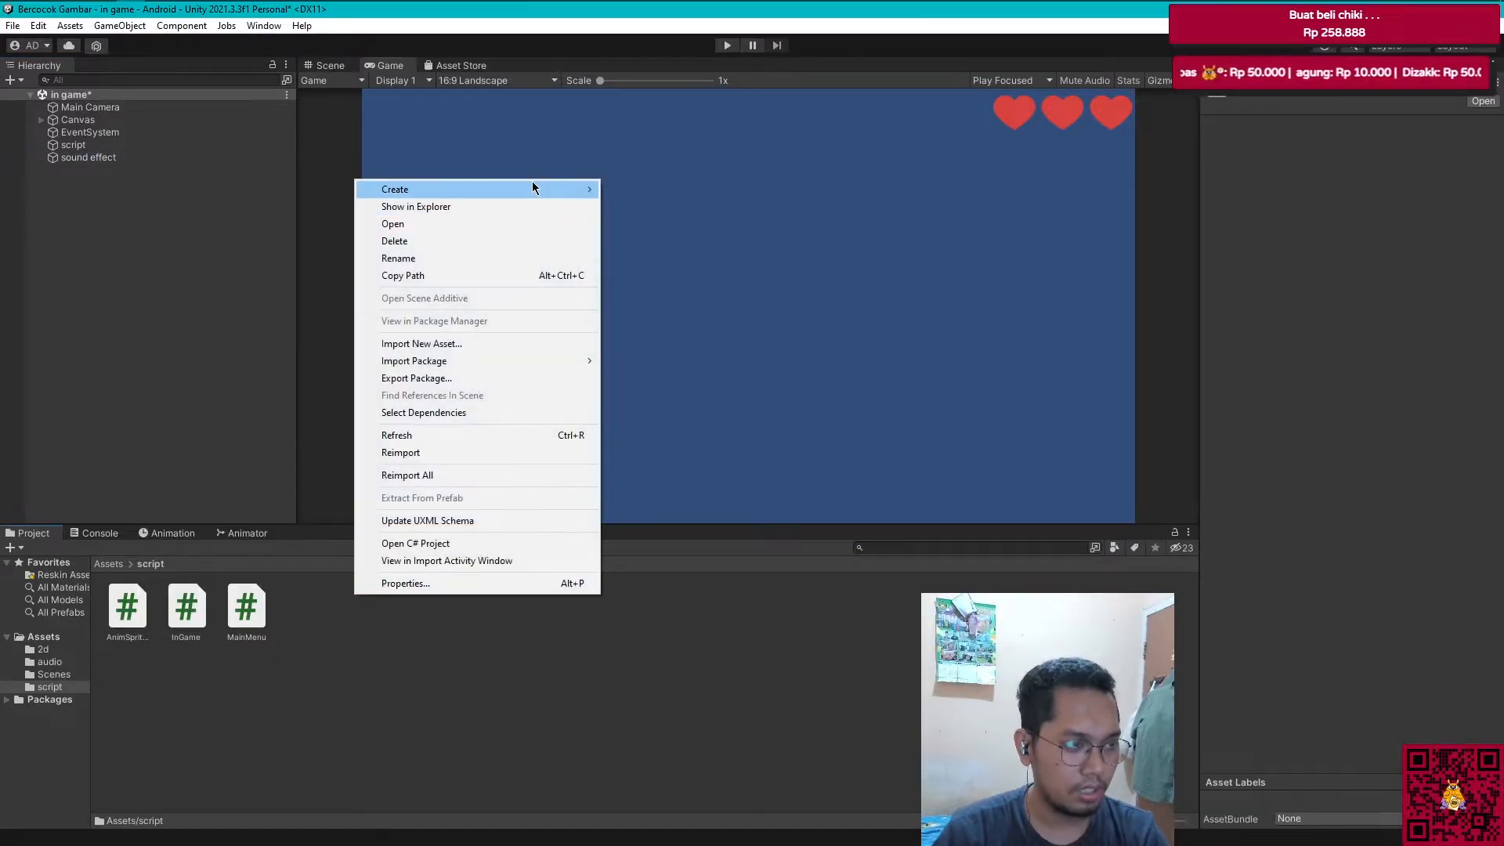
{"action": "mouse_move", "coordinate": [523, 189]}
{"action": "left_click", "coordinate": [675, 143]}
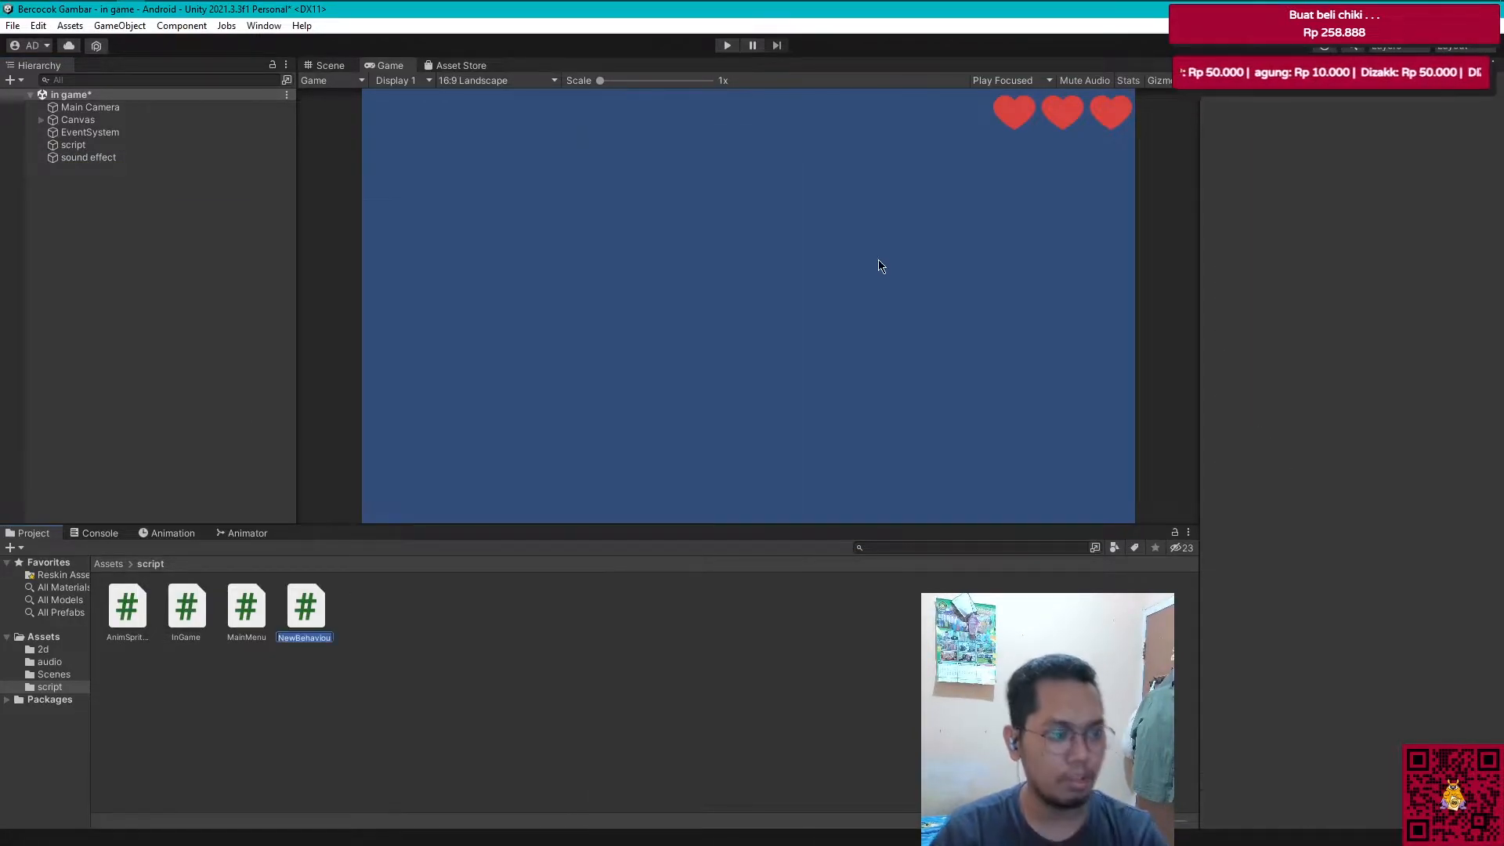
{"action": "type", "text": "s"}
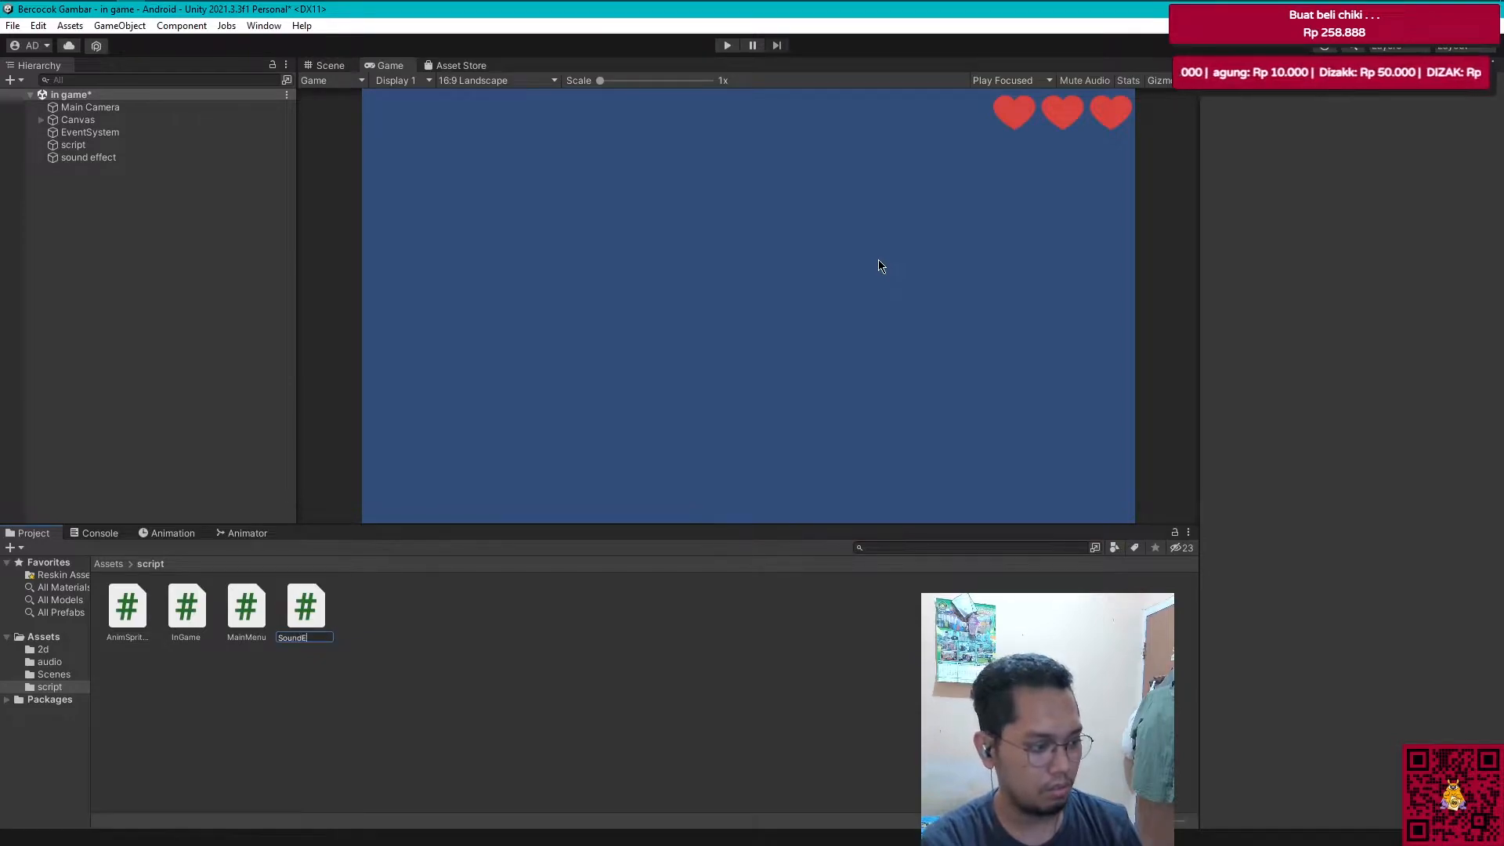
{"action": "type", "text": "oundEffect"}
{"action": "key", "text": "Return"}
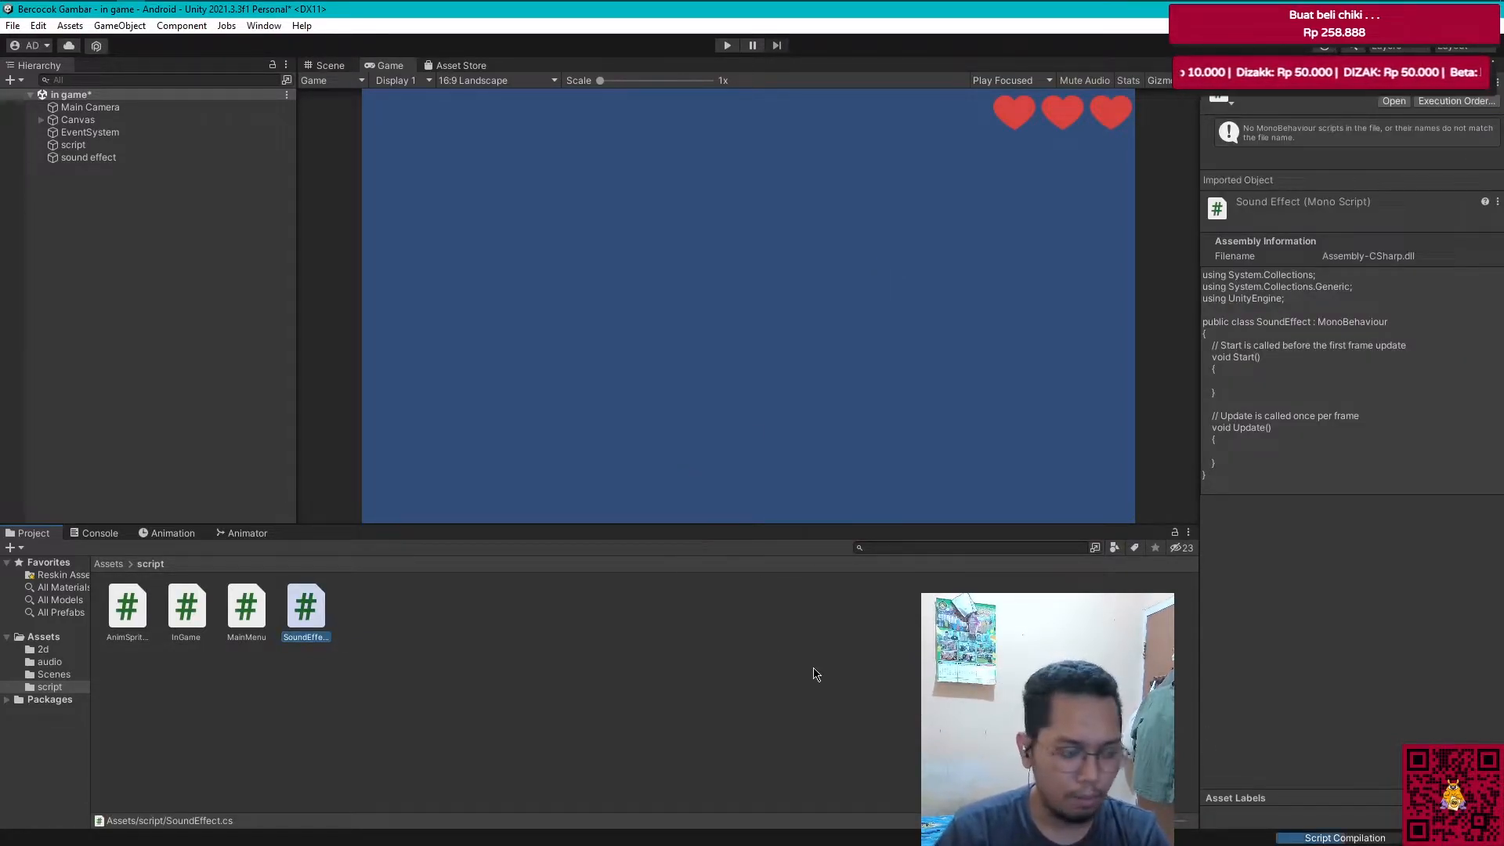
Step: Inspect the Whup and CORRECT clips in the audio folder and check the audio mixer levels in OBS
{"action": "key", "text": "alt+Tab"}
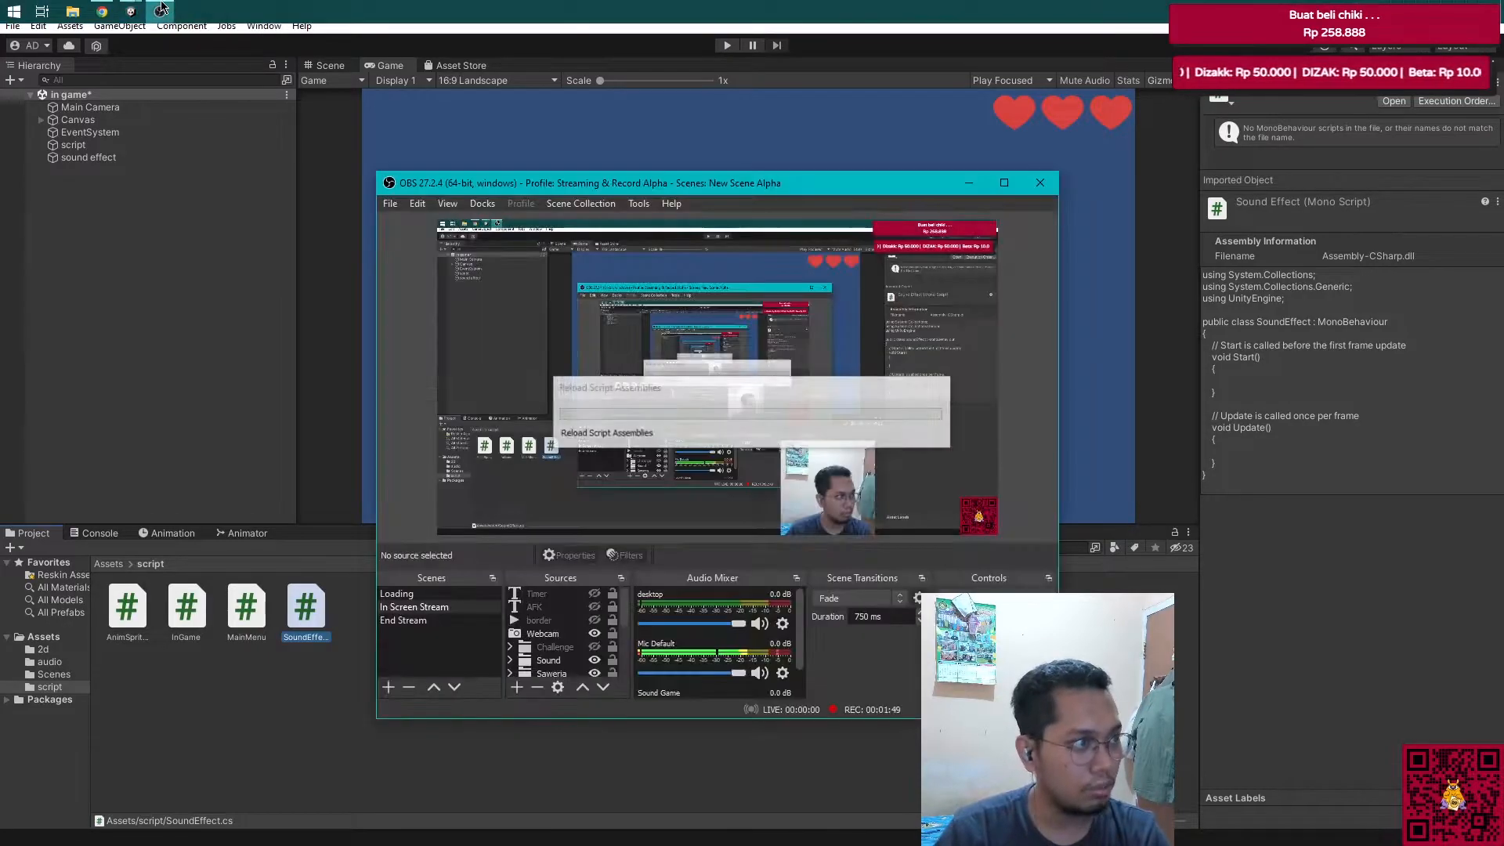
{"action": "left_click", "coordinate": [311, 707]}
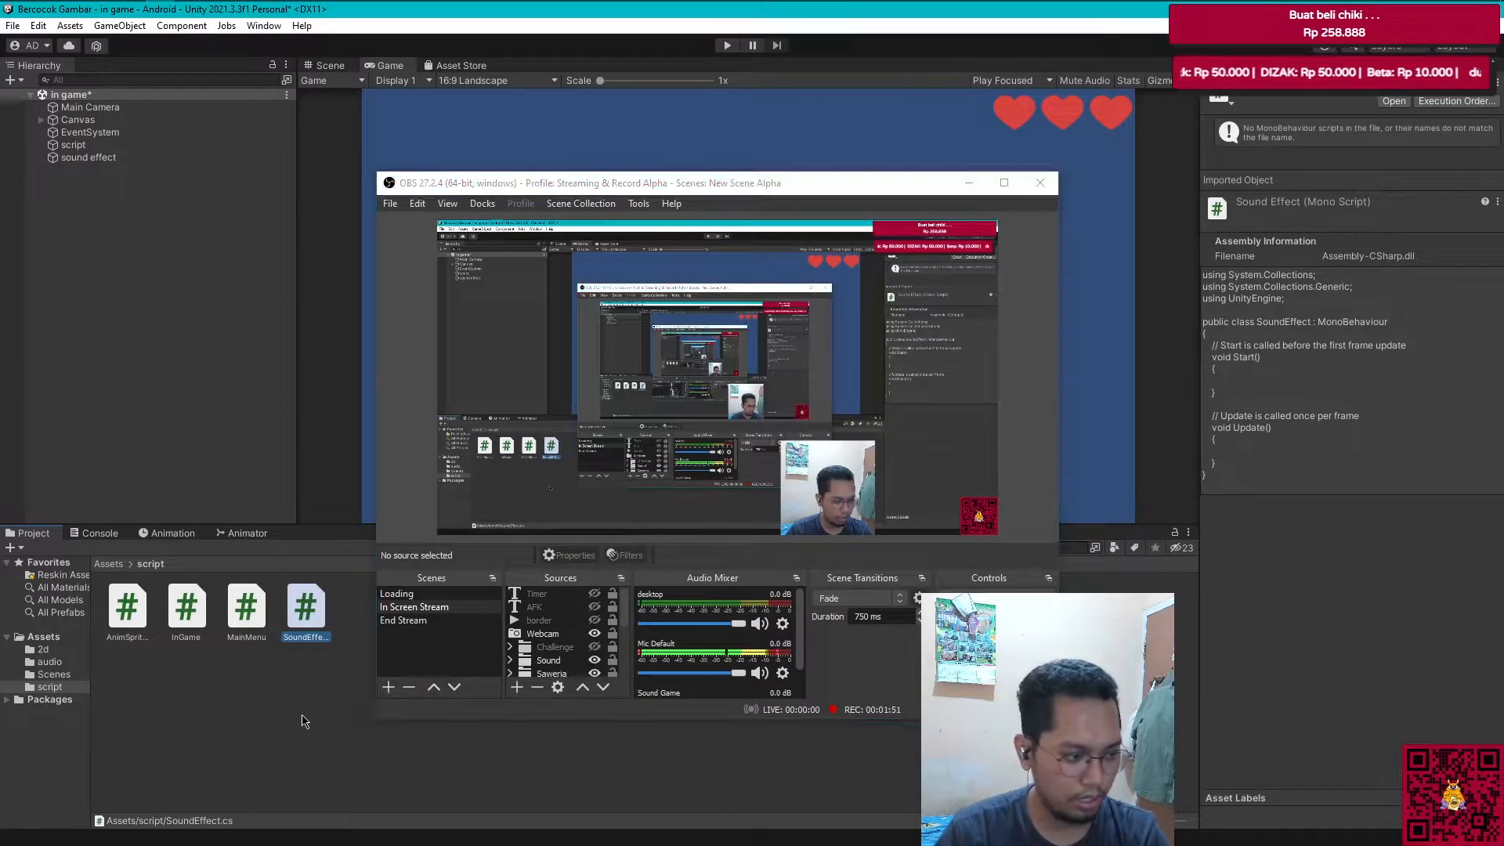
{"action": "left_click", "coordinate": [69, 676]}
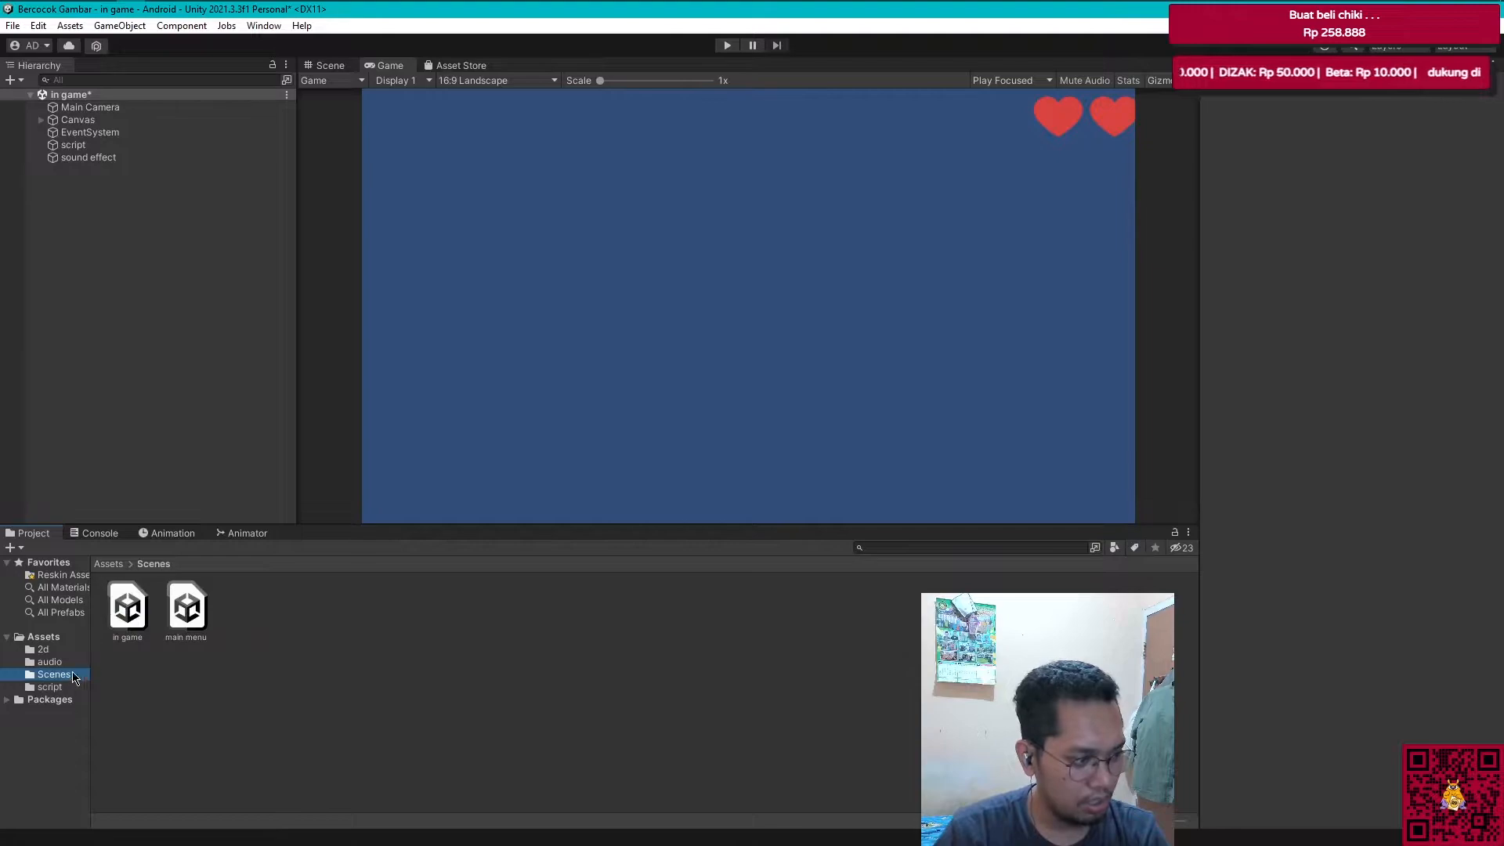
{"action": "left_click", "coordinate": [50, 663]}
{"action": "left_click", "coordinate": [248, 609]}
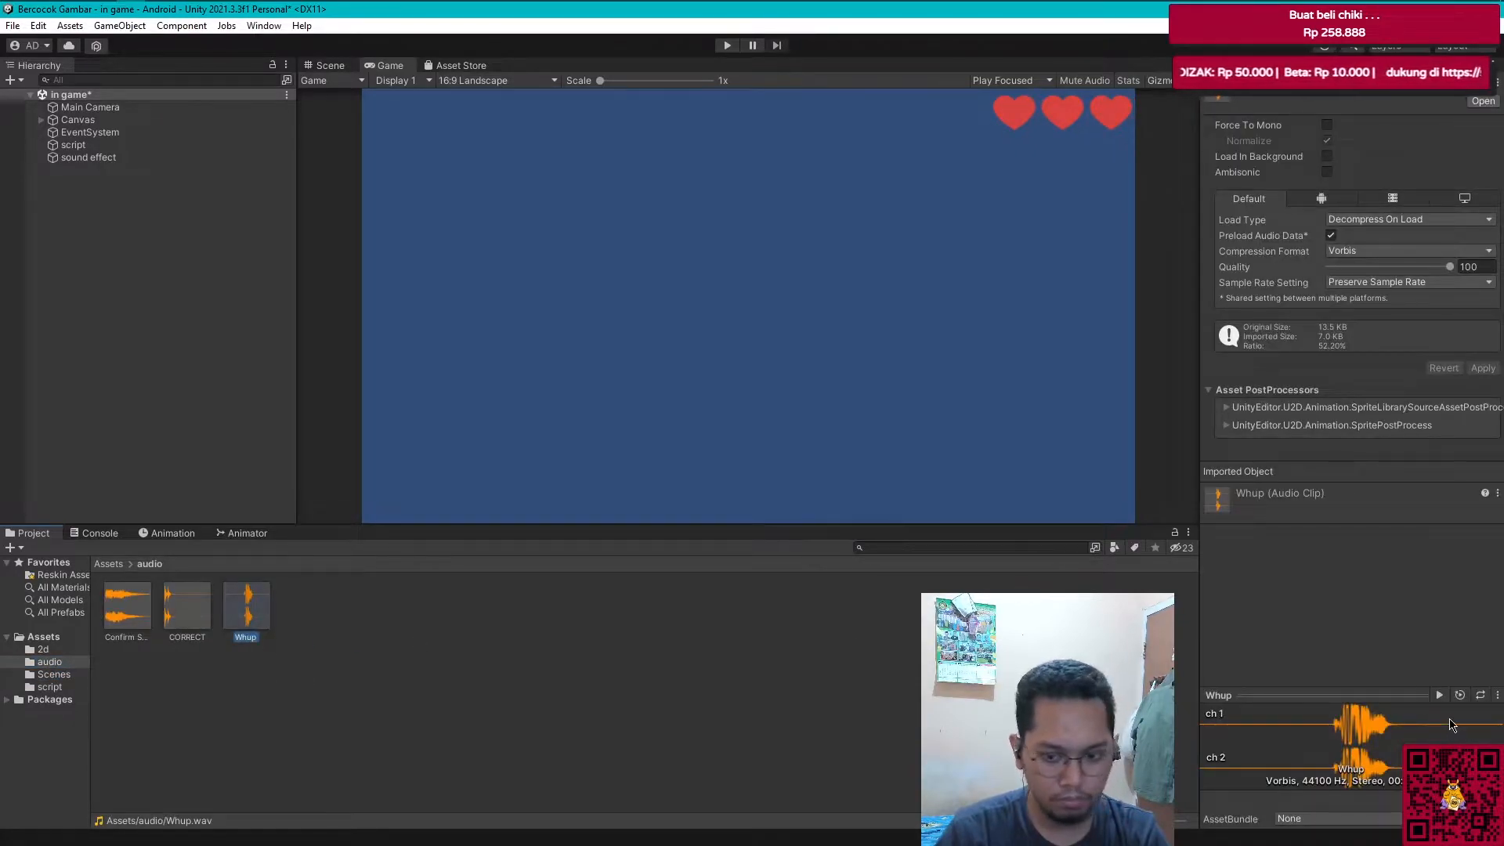
{"action": "left_click", "coordinate": [187, 608]}
{"action": "key", "text": "alt+Tab"}
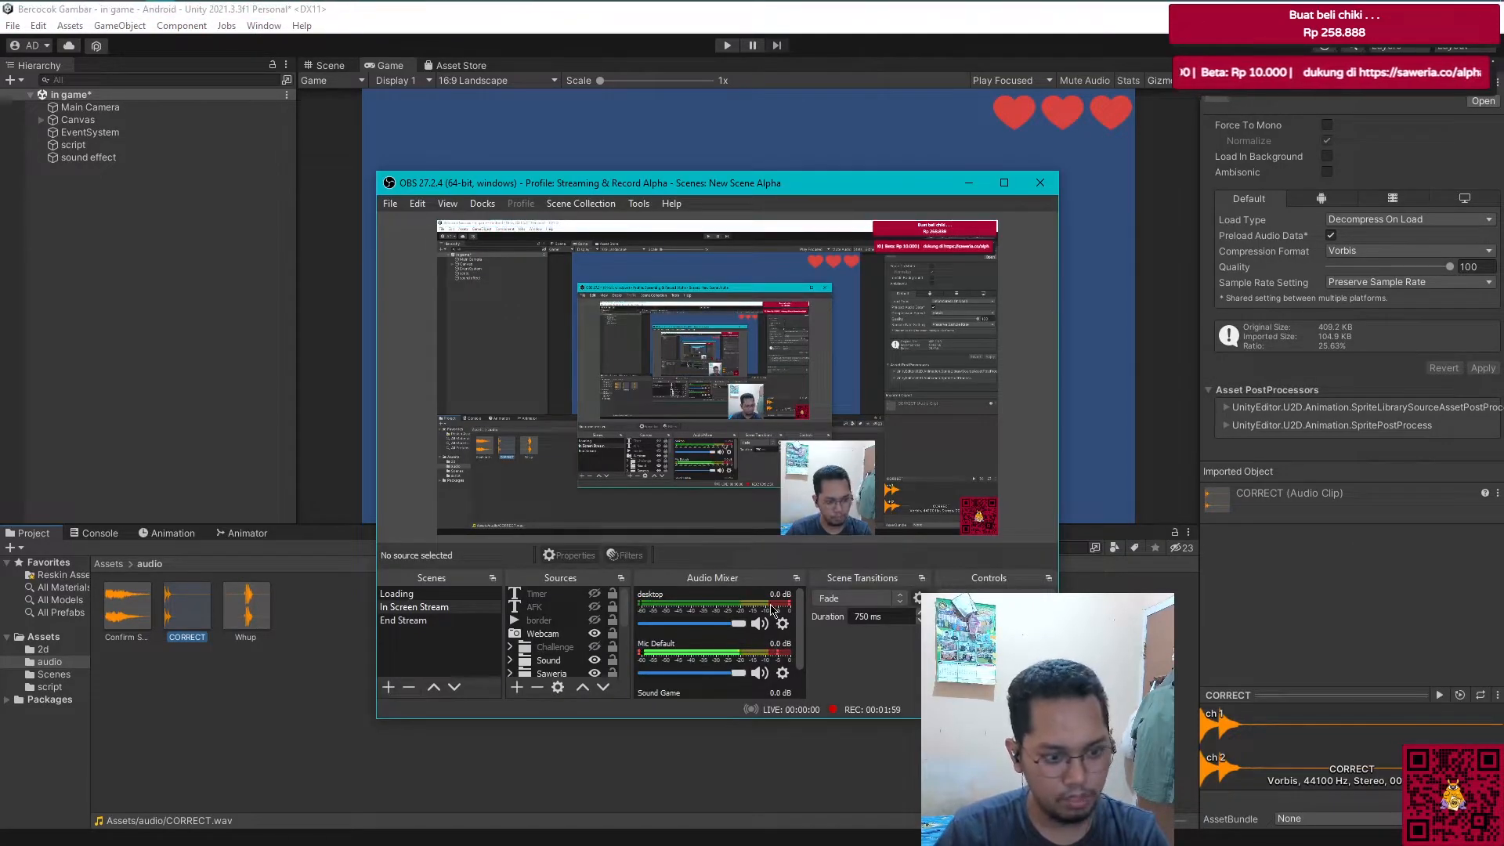
{"action": "key", "text": "alt+Tab"}
{"action": "key", "text": "alt+Tab"}
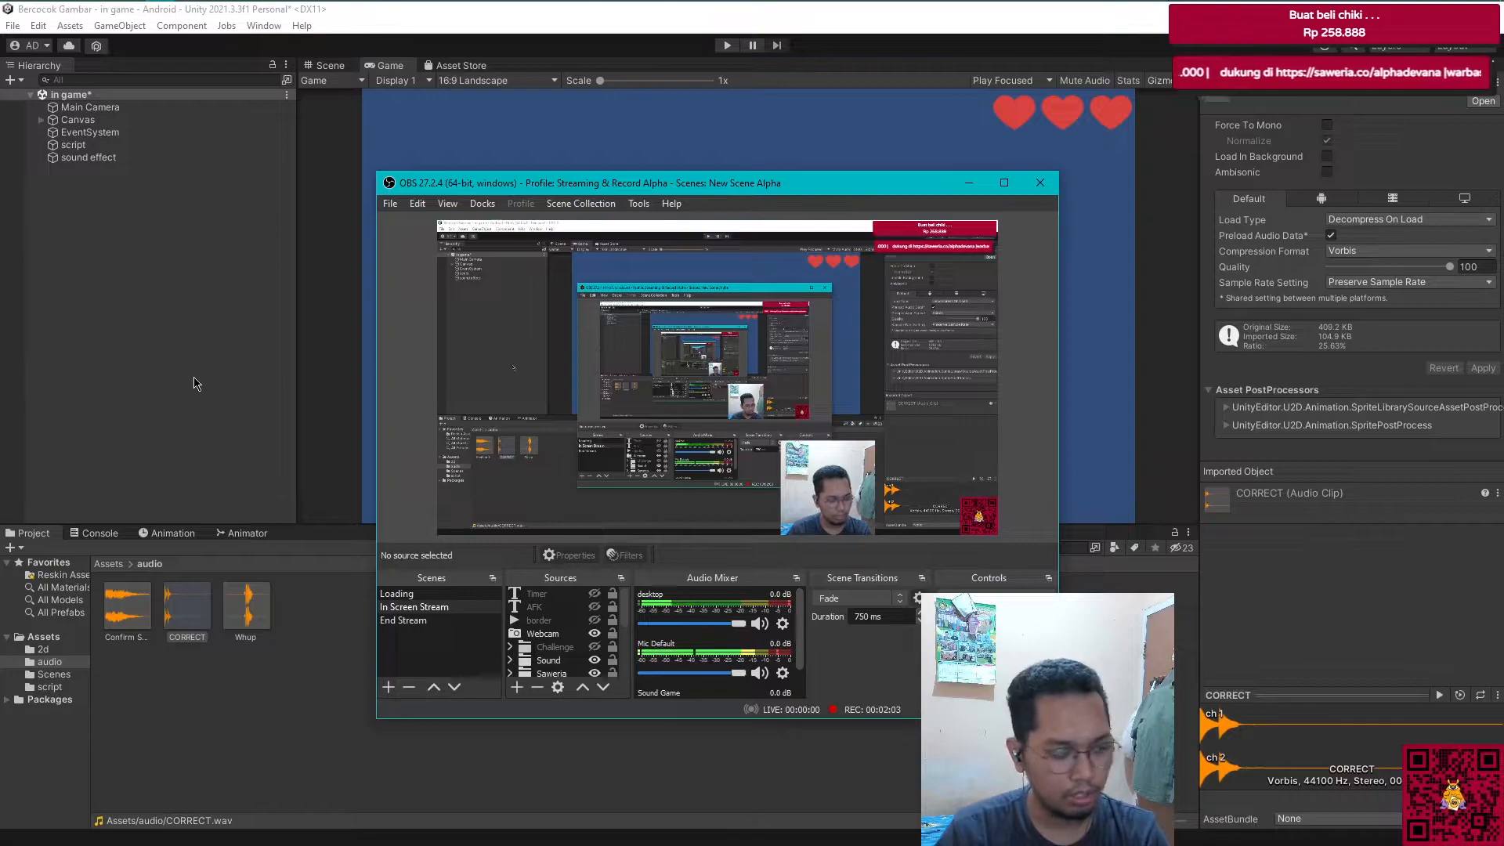
{"action": "left_click", "coordinate": [200, 395]}
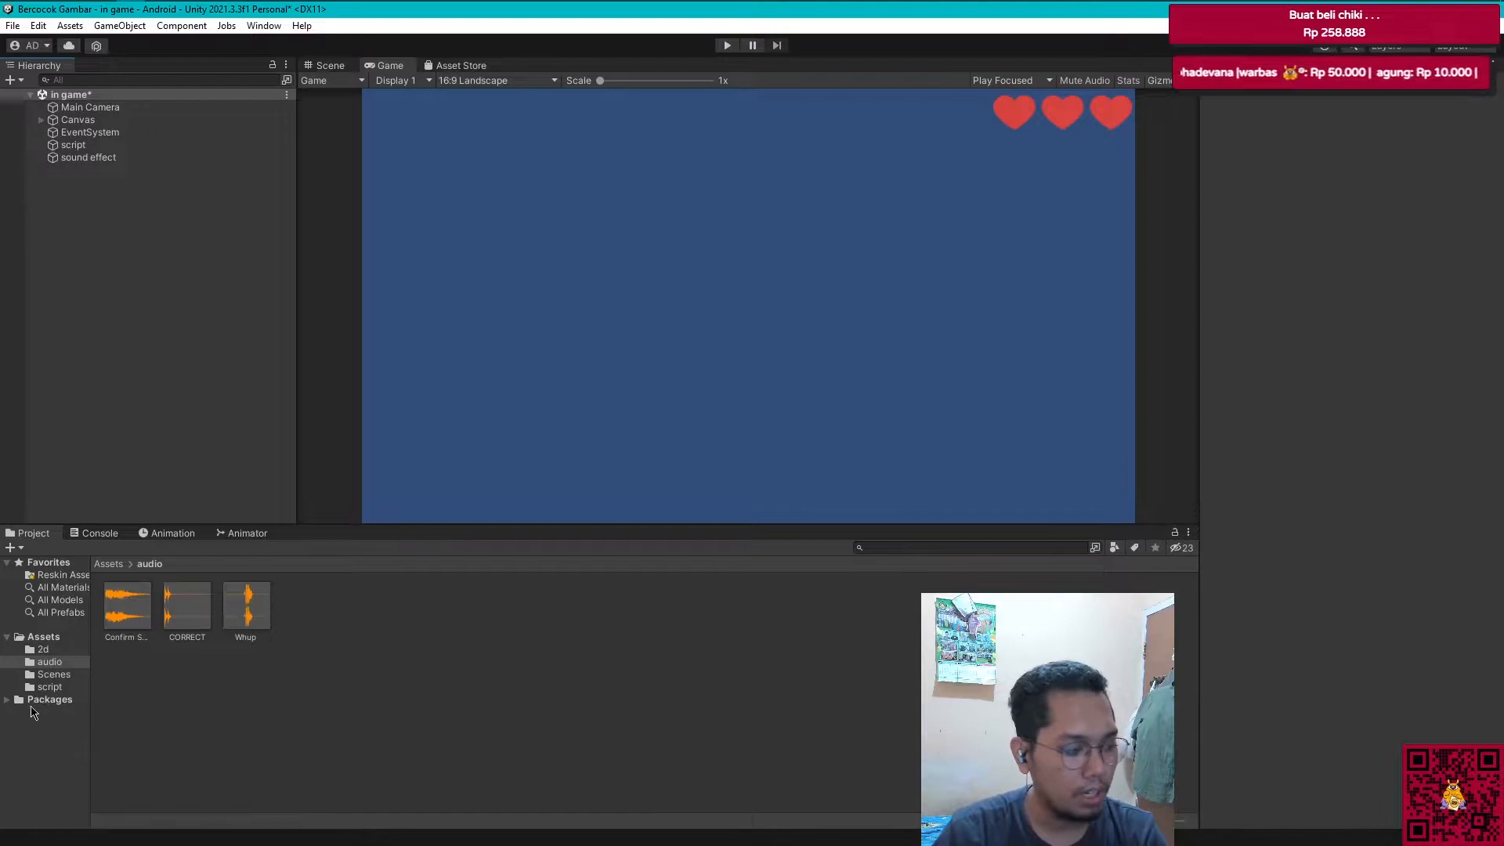
Step: Open the SoundEffect script in Visual Studio and delete the default comments above Update() and Start()
{"action": "left_click", "coordinate": [50, 688]}
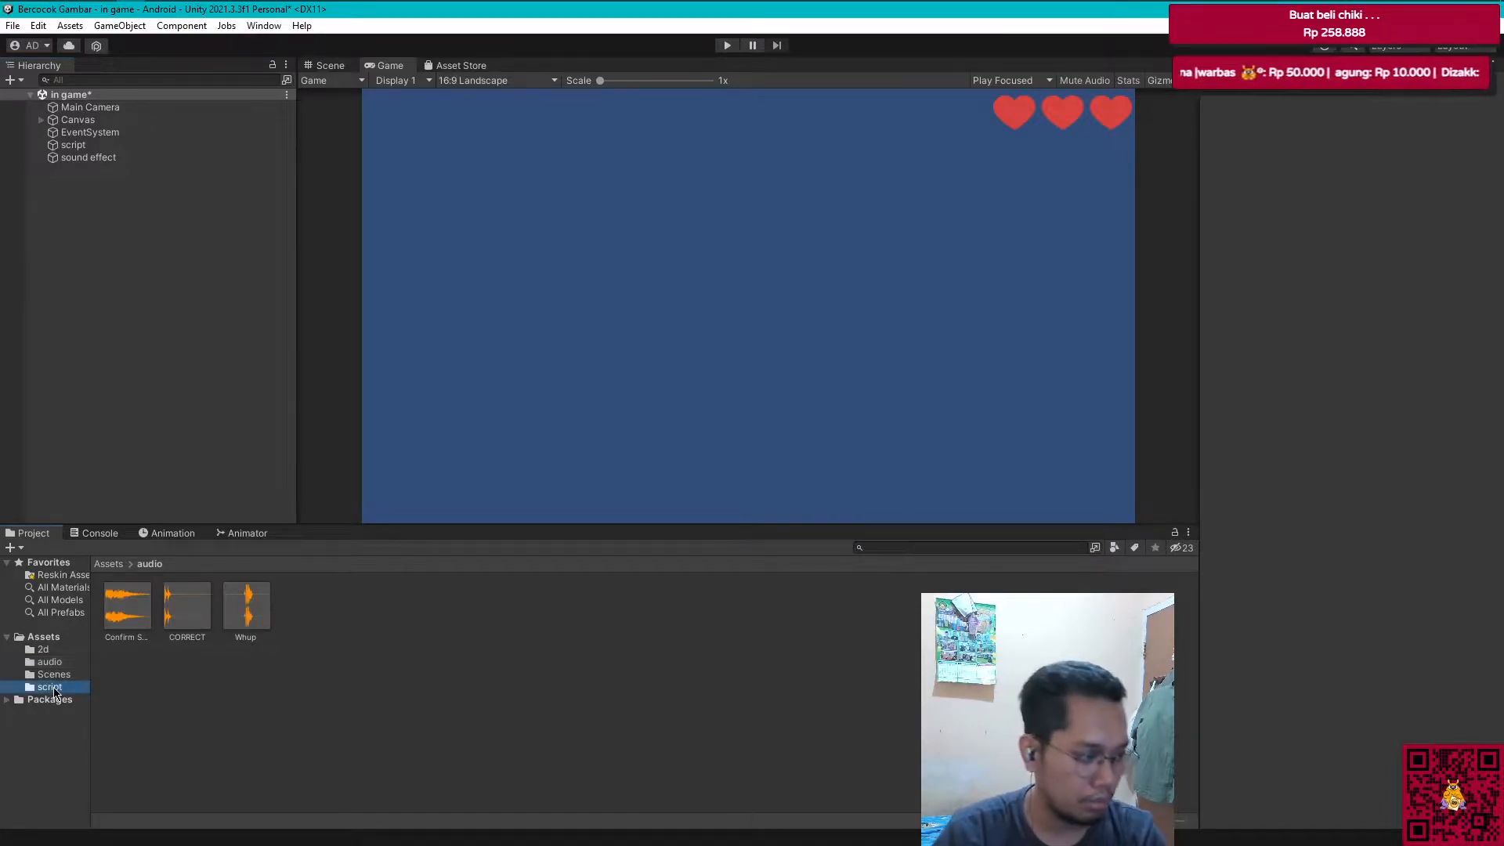
{"action": "double_click", "coordinate": [306, 610]}
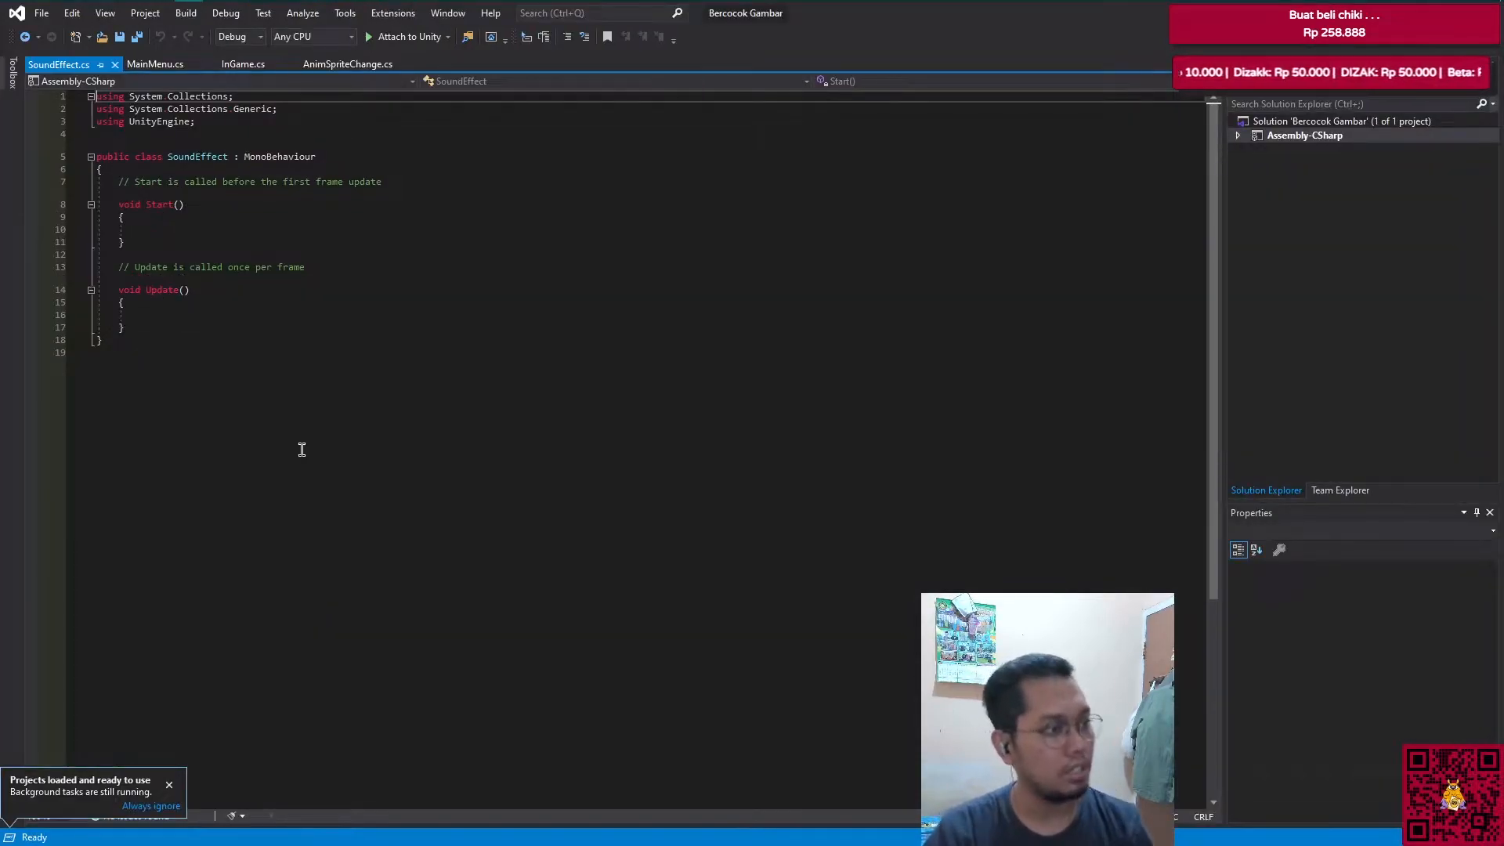
{"action": "left_click", "coordinate": [350, 268]}
{"action": "key", "text": "ctrl+x"}
{"action": "left_click", "coordinate": [431, 181]}
{"action": "key", "text": "ctrl+x"}
Step: Insert blank lines at the top of the SoundEffect class and begin a public field declaration above Start()
{"action": "left_click", "coordinate": [380, 169]}
{"action": "key", "text": "Return"}
{"action": "key", "text": "Return"}
{"action": "key", "text": "Up"}
{"action": "type", "text": "public audio"}
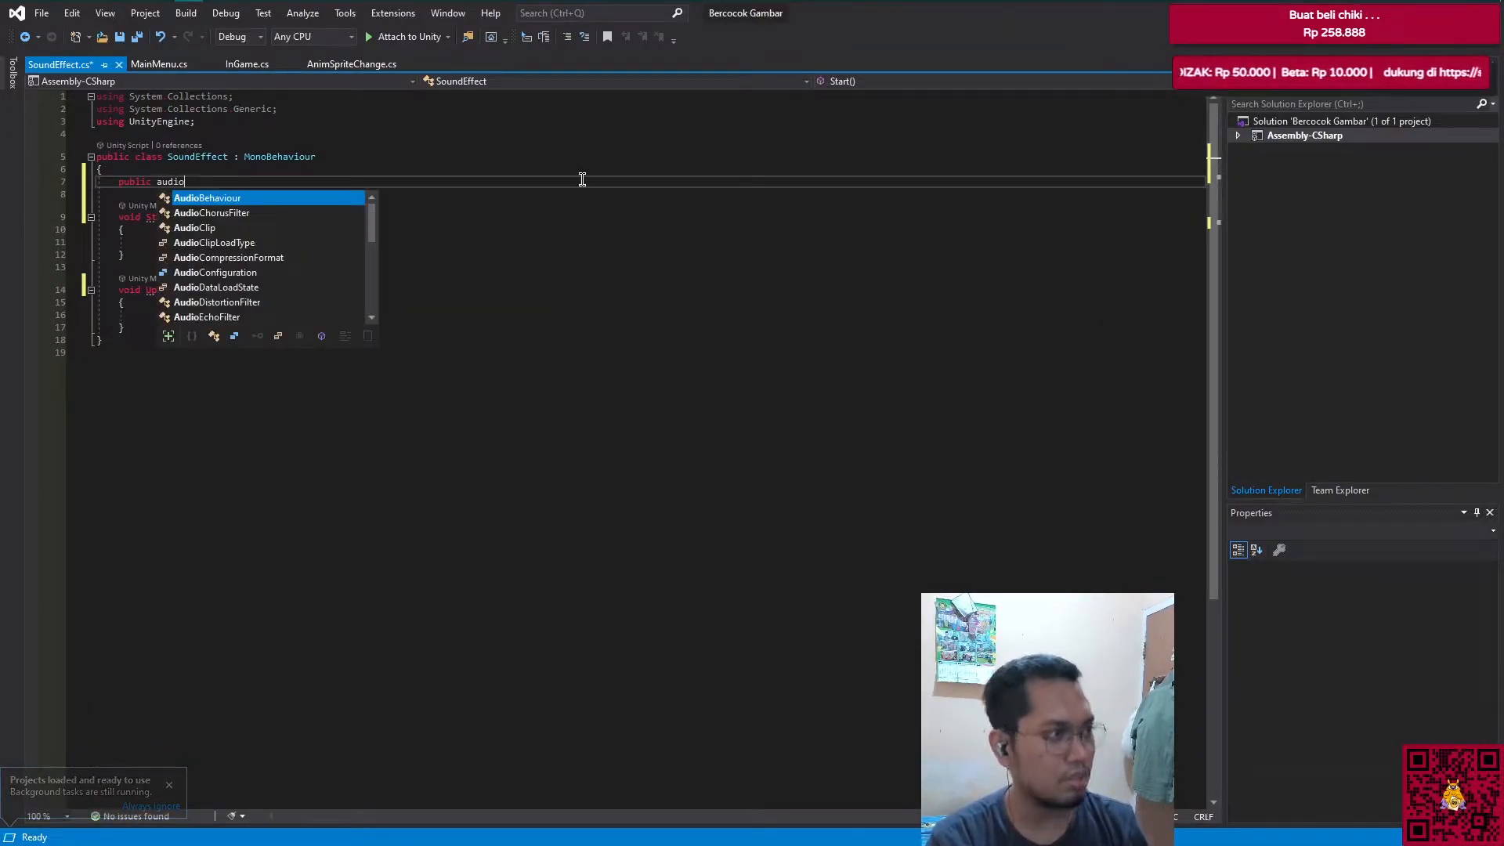
{"action": "type", "text": "Settings"}
{"action": "key", "text": "Tab"}
{"action": "key", "text": "BackSpace"}
{"action": "key", "text": "BackSpace"}
{"action": "key", "text": "BackSpace"}
{"action": "key", "text": "BackSpace"}
{"action": "key", "text": "BackSpace"}
{"action": "key", "text": "BackSpace"}
{"action": "key", "text": "BackSpace"}
{"action": "key", "text": "BackSpace"}
{"action": "key", "text": "BackSpace"}
{"action": "key", "text": "BackSpace"}
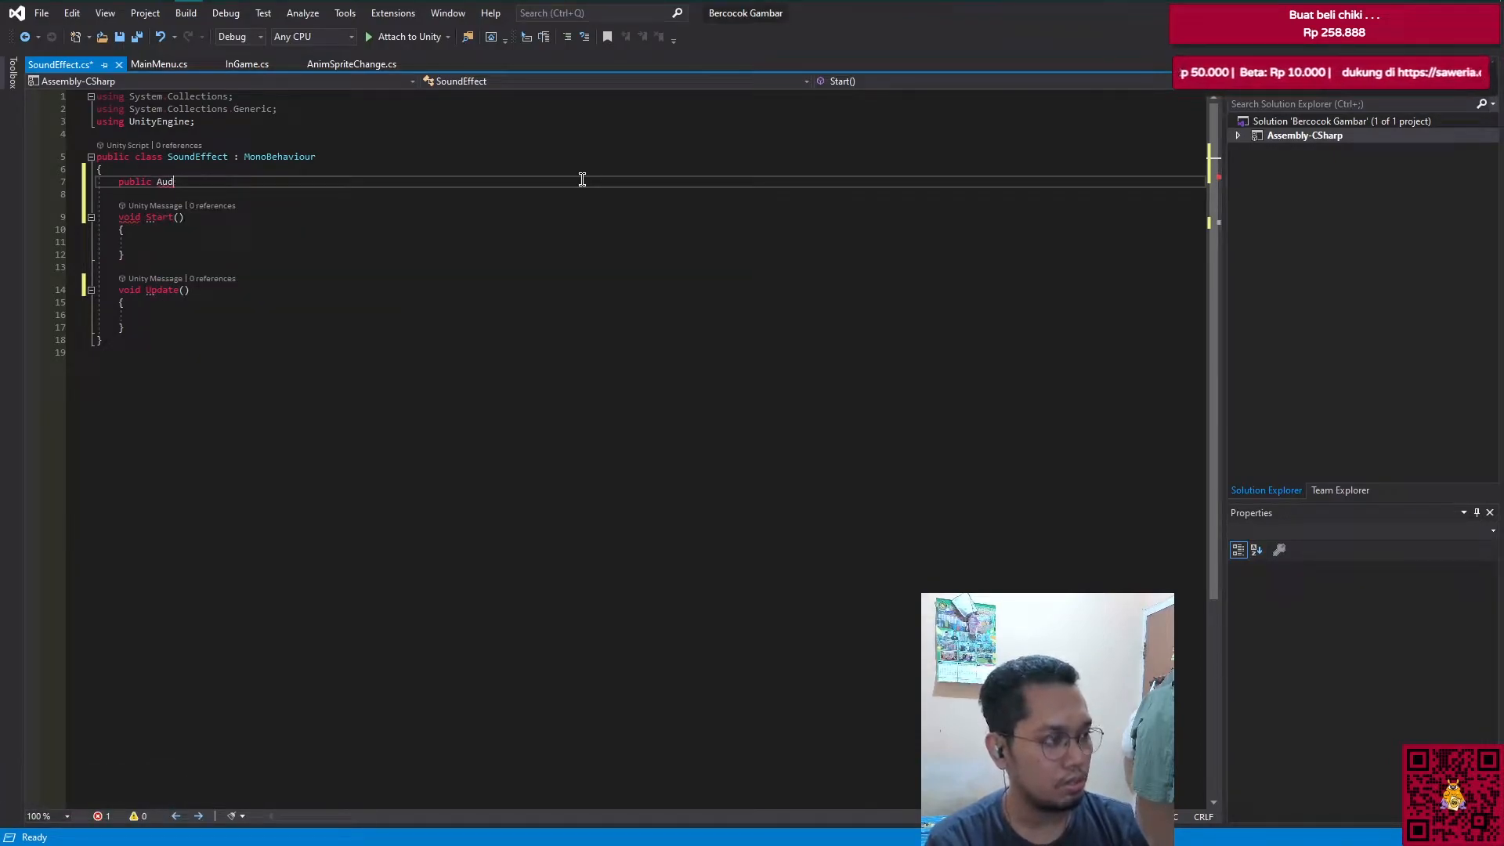
{"action": "key", "text": "BackSpace"}
{"action": "key", "text": "BackSpace"}
{"action": "key", "text": "BackSpace"}
Step: Give the public field on line 7 the type AudioSource
{"action": "type", "text": "audio"}
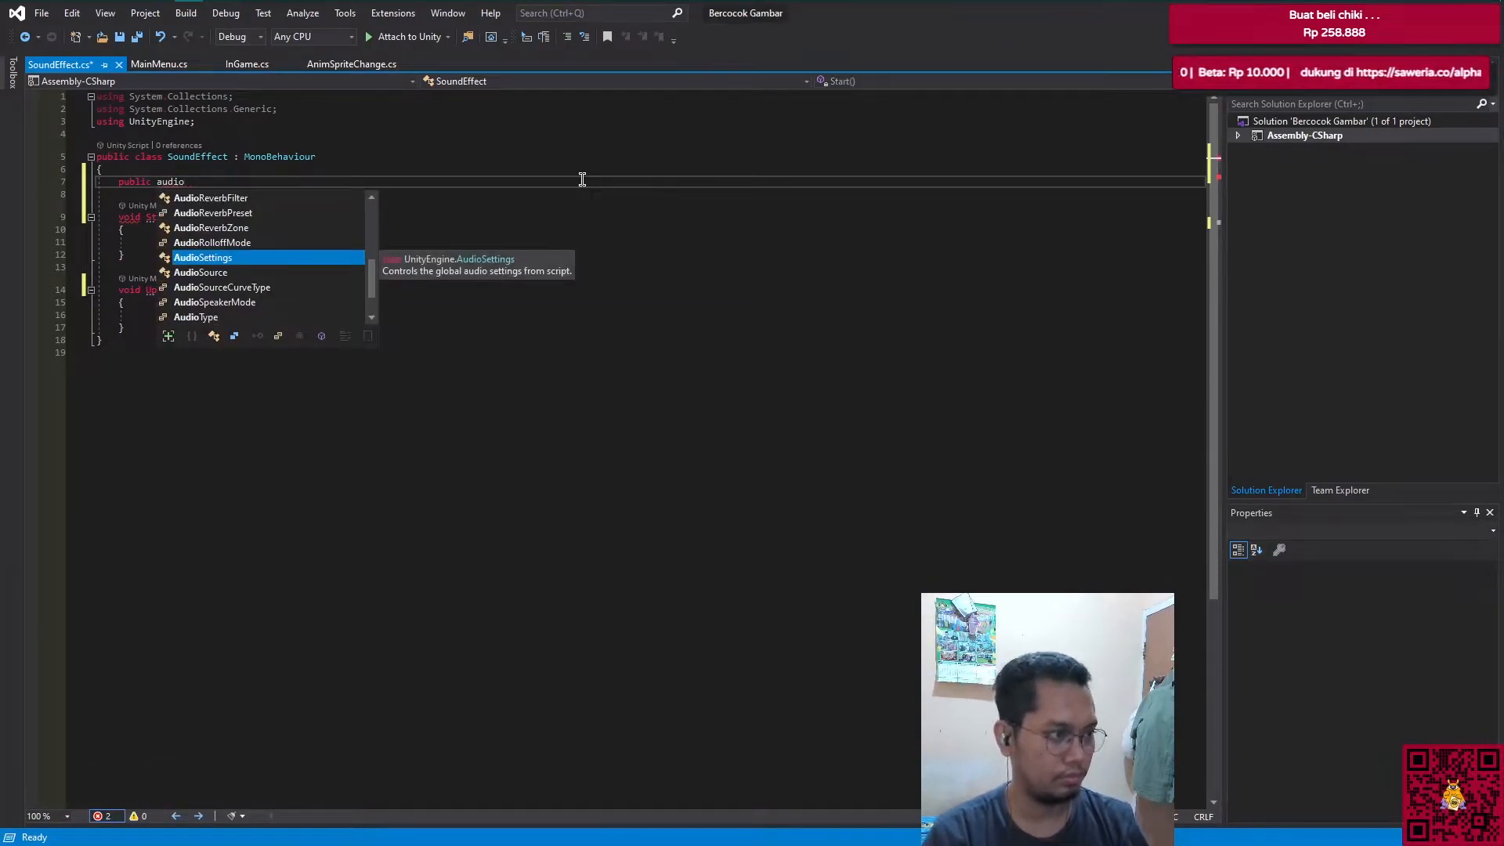
{"action": "key", "text": "Down"}
{"action": "key", "text": "Tab"}
{"action": "type", "text": "default"}
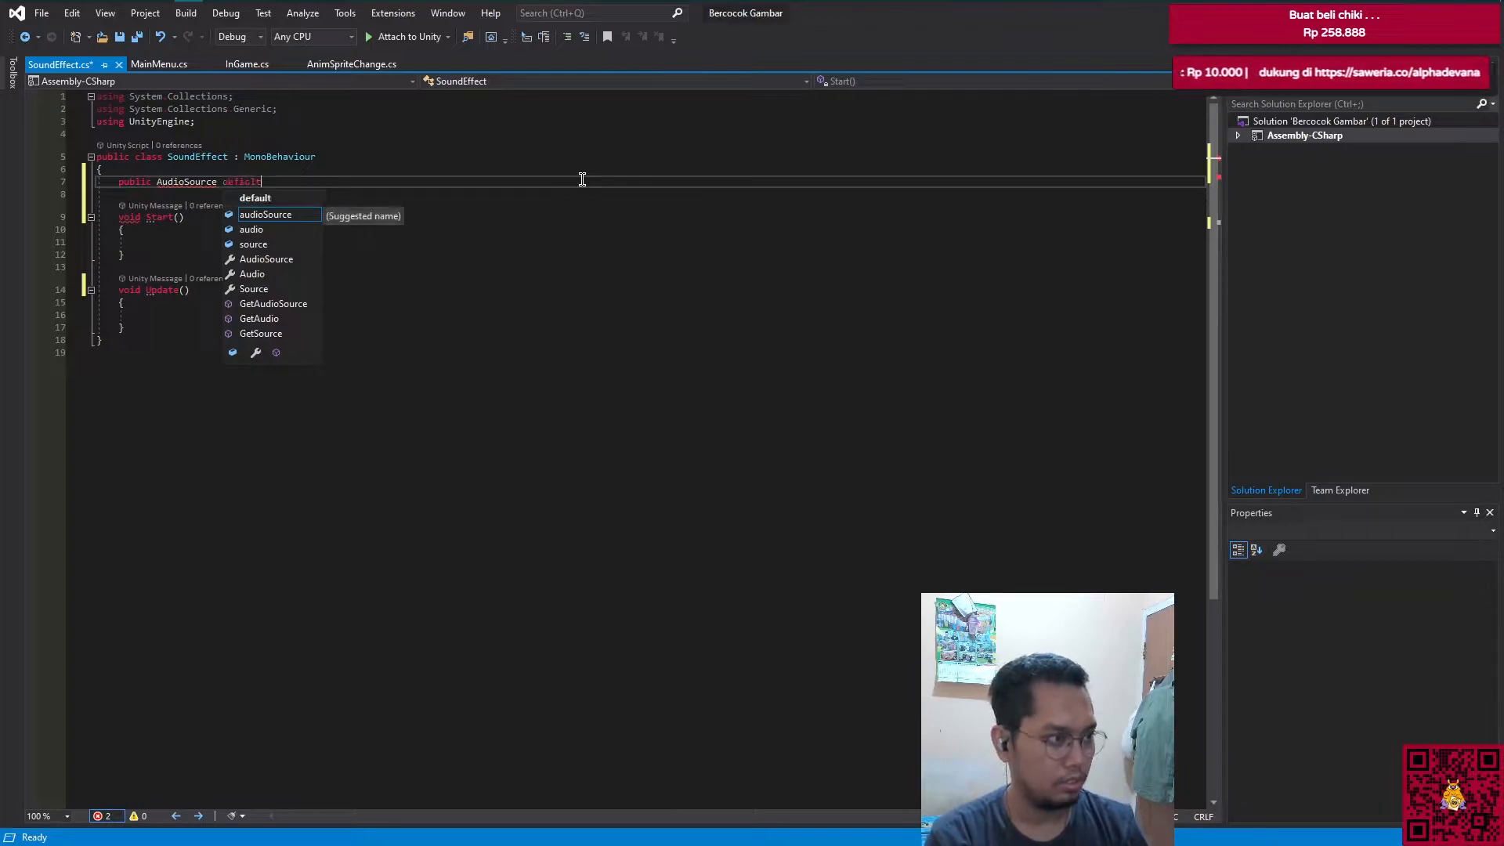
{"action": "key", "text": "BackSpace"}
{"action": "key", "text": "BackSpace"}
{"action": "key", "text": "BackSpace"}
{"action": "key", "text": "BackSpace"}
{"action": "key", "text": "BackSpace"}
{"action": "key", "text": "BackSpace"}
{"action": "key", "text": "BackSpace"}
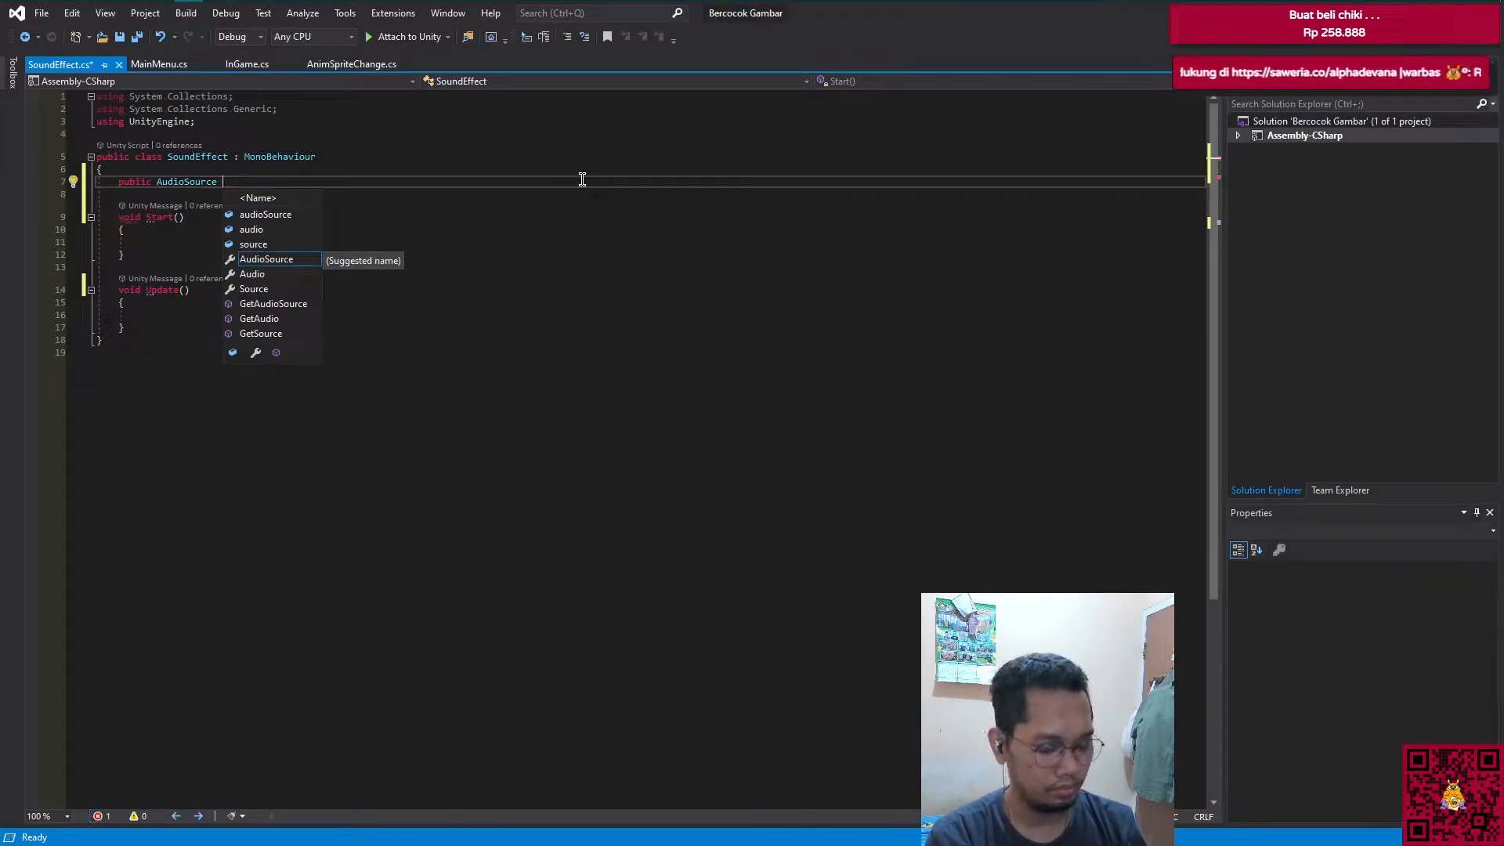
Step: Name the AudioSource field audioEffect and end the declaration with a semicolon
{"action": "type", "text": "audioEffect;"}
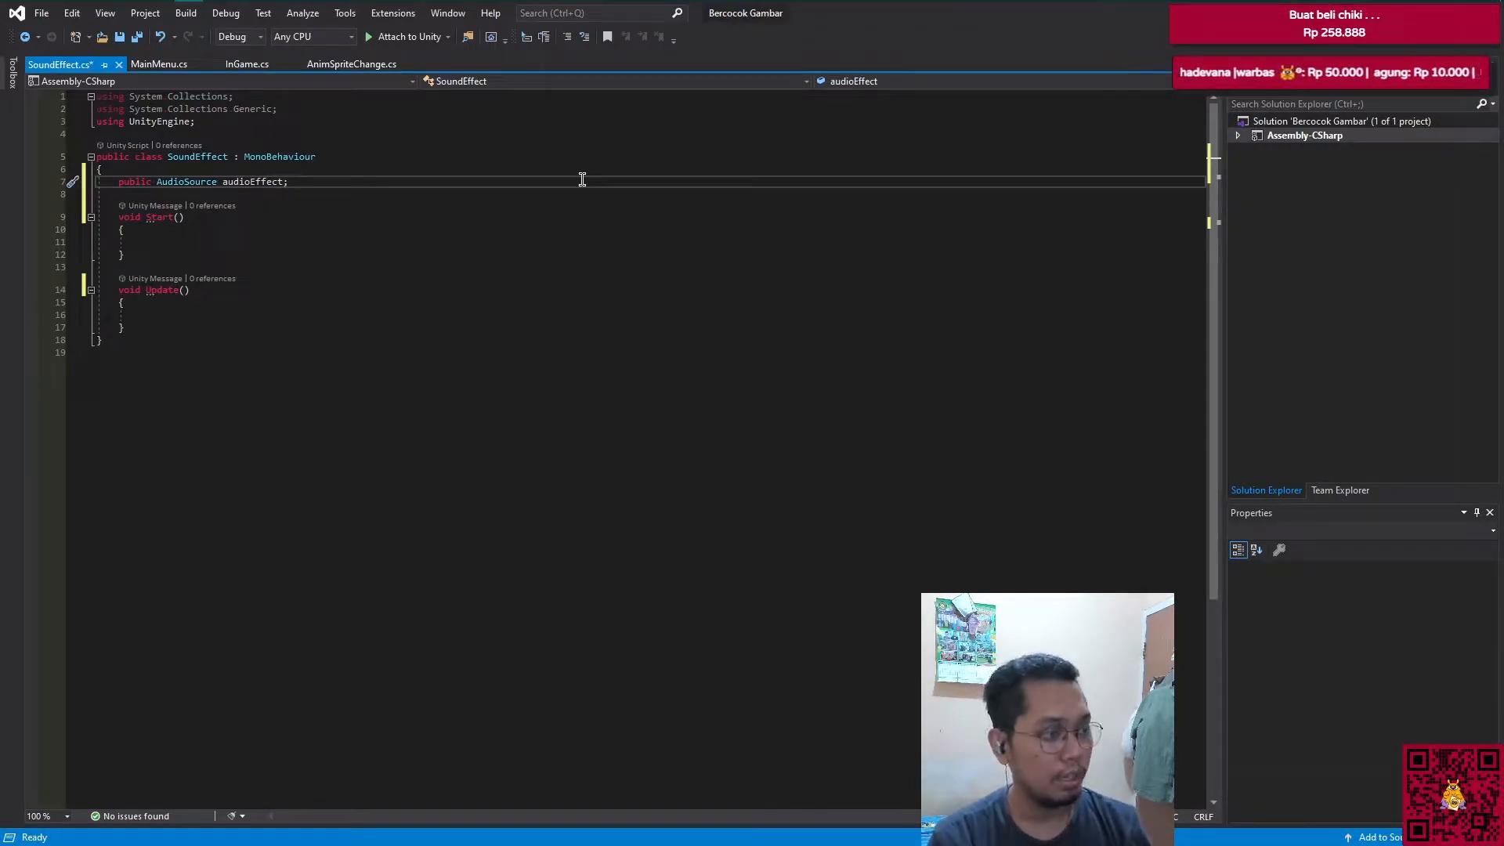
{"action": "key", "text": "Down"}
{"action": "key", "text": "Down"}
{"action": "key", "text": "Down"}
{"action": "key", "text": "Down"}
{"action": "key", "text": "Down"}
{"action": "key", "text": "Up"}
{"action": "key", "text": "Up"}
{"action": "key", "text": "Up"}
{"action": "key", "text": "Up"}
{"action": "key", "text": "Up"}
Step: Declare a public AudioClip field named clipWinGame on the line below the audioEffect declaration
{"action": "key", "text": "Return"}
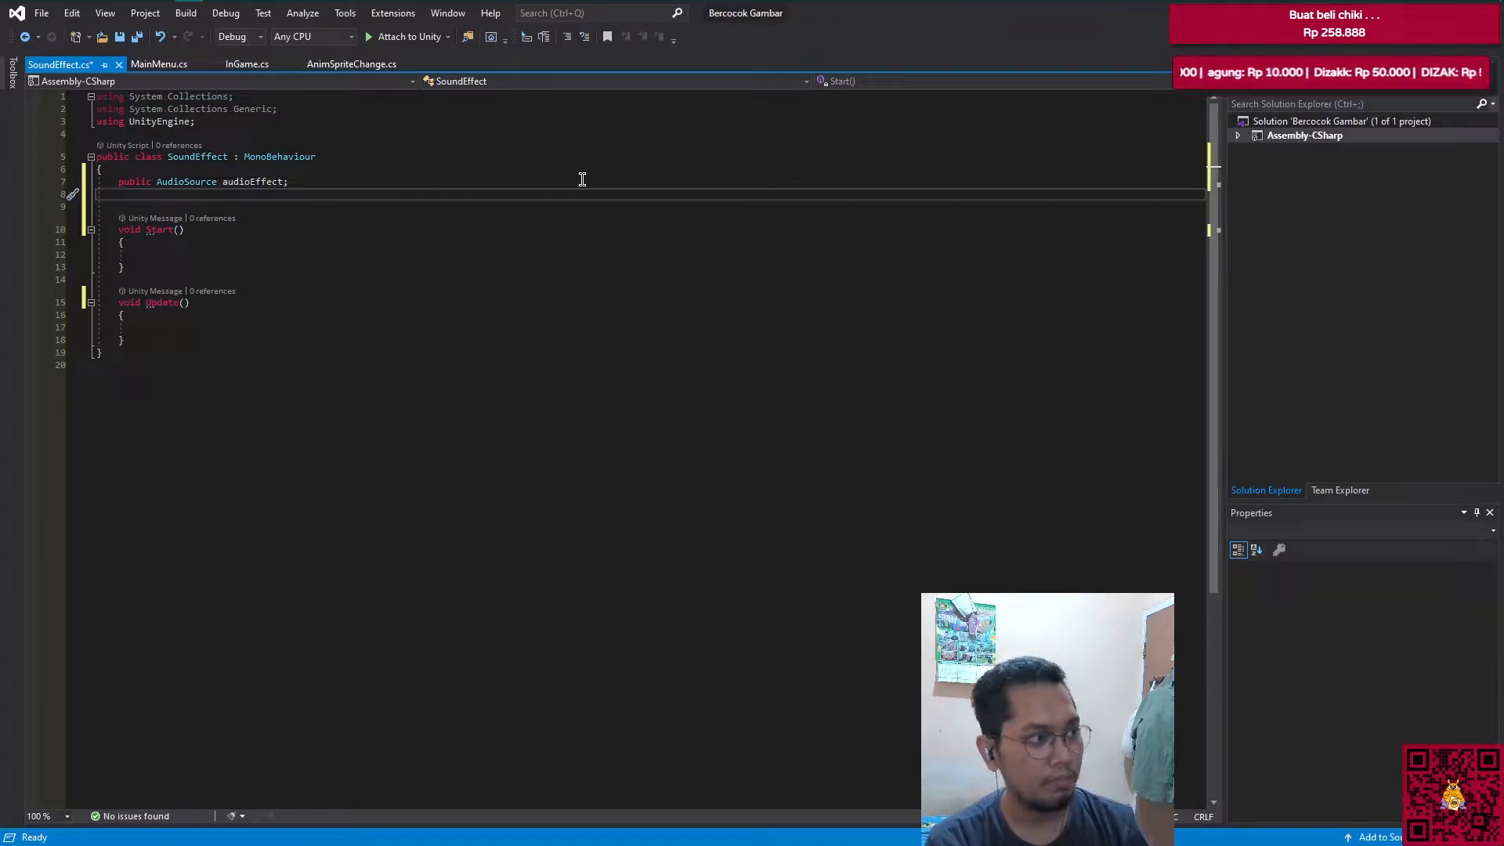
{"action": "type", "text": "public"}
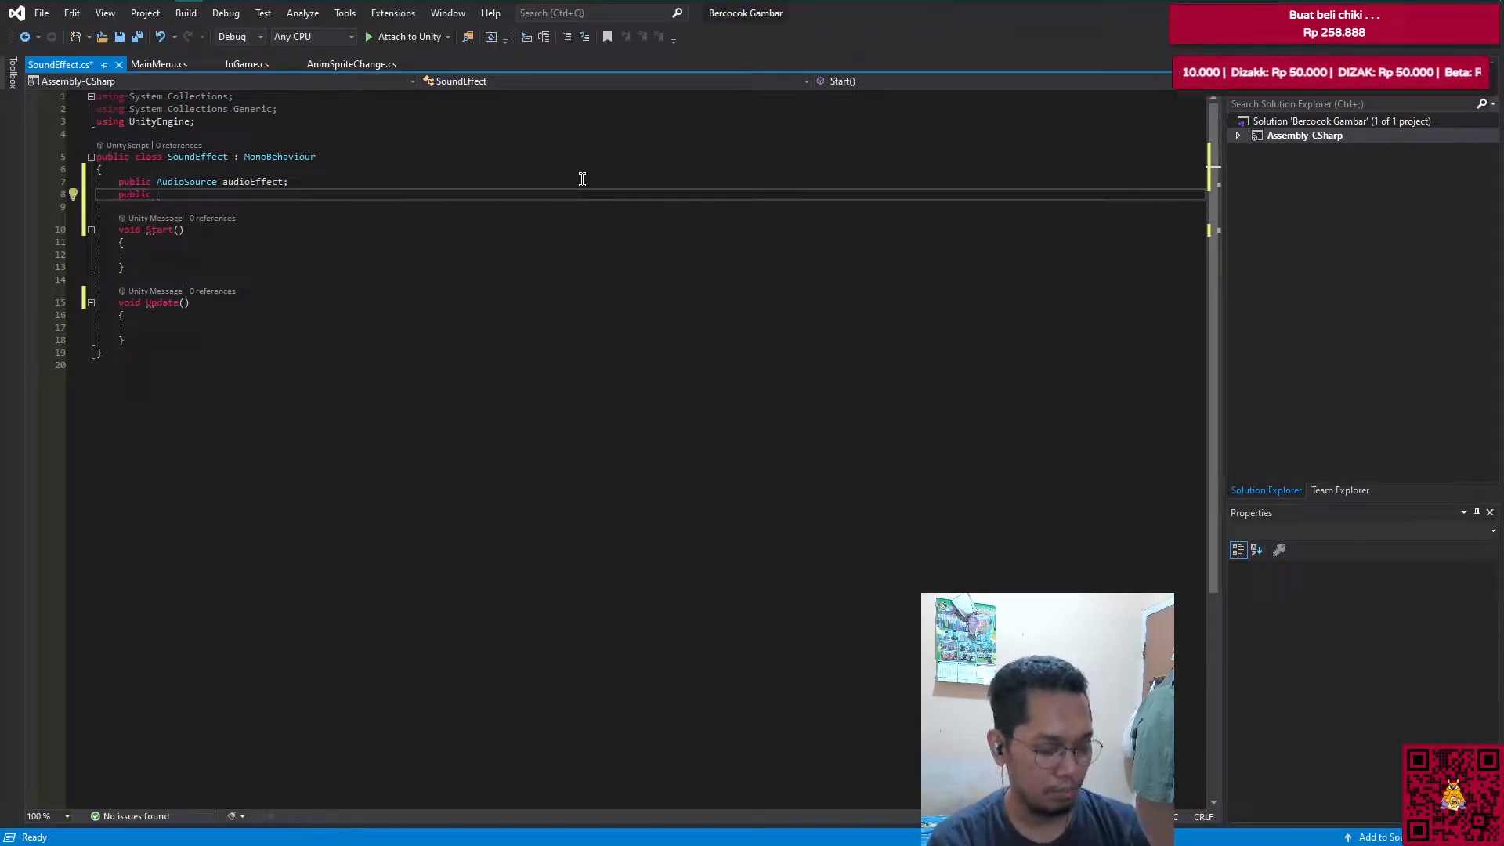
{"action": "type", "text": " AudioClip"}
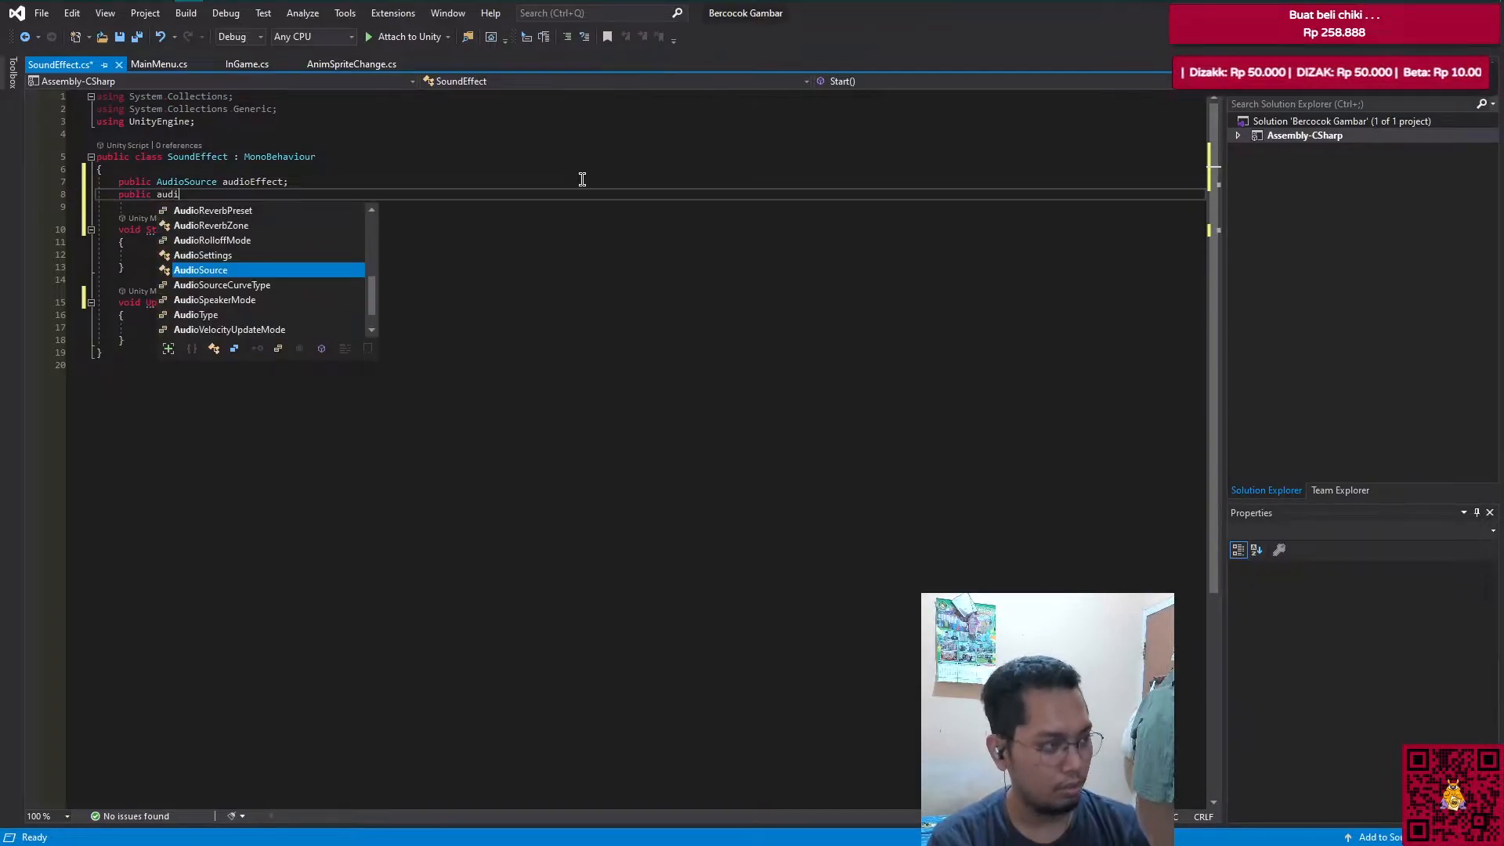
{"action": "type", "text": " cl"}
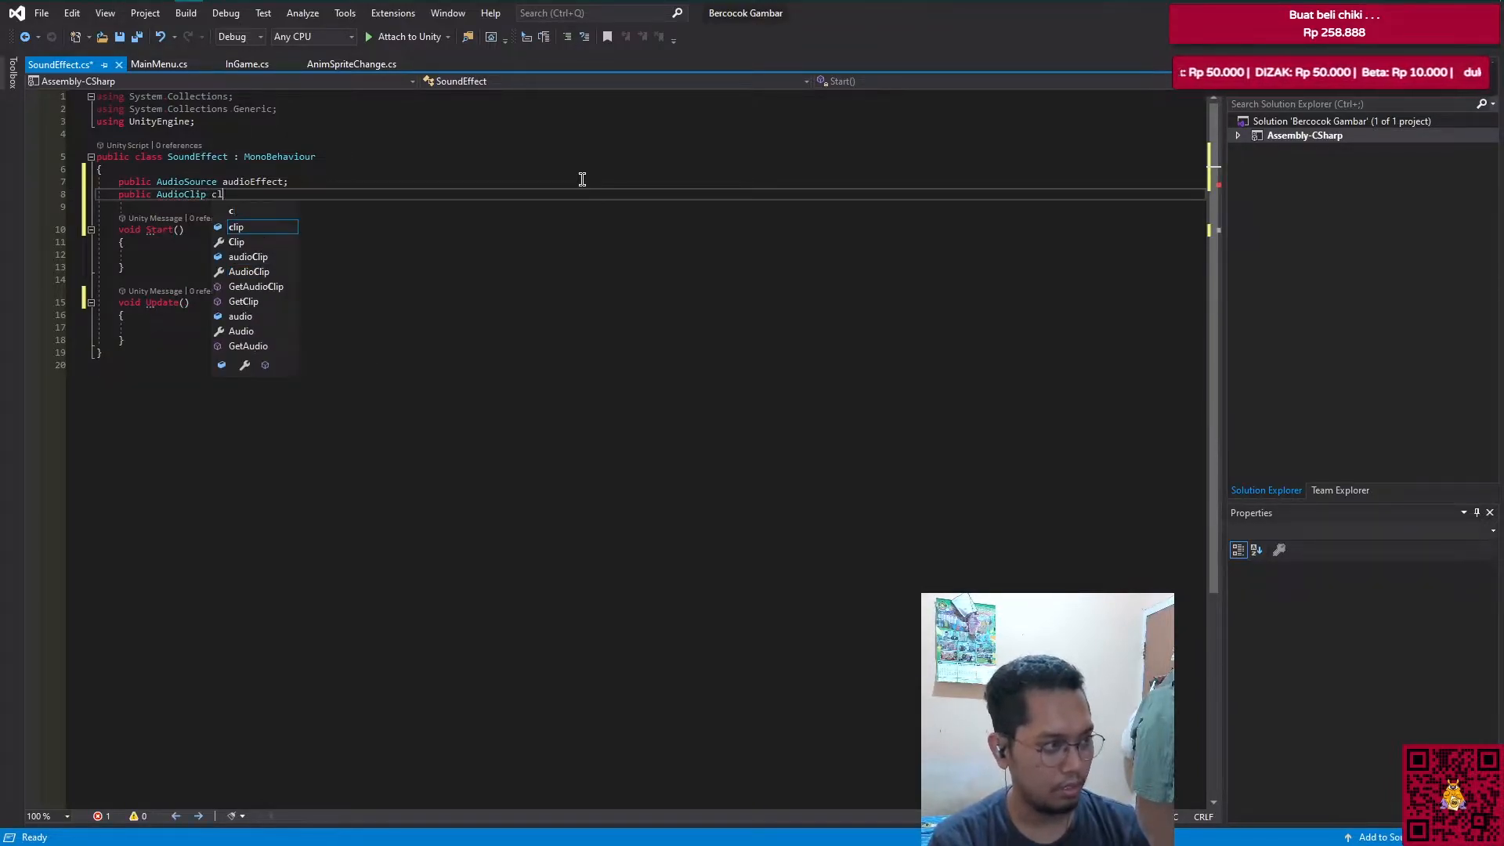
{"action": "type", "text": "ipWinGame;"}
Step: Declare a second public AudioClip field named clipTrue below clipWinGame
{"action": "key", "text": "Return"}
{"action": "type", "text": "p"}
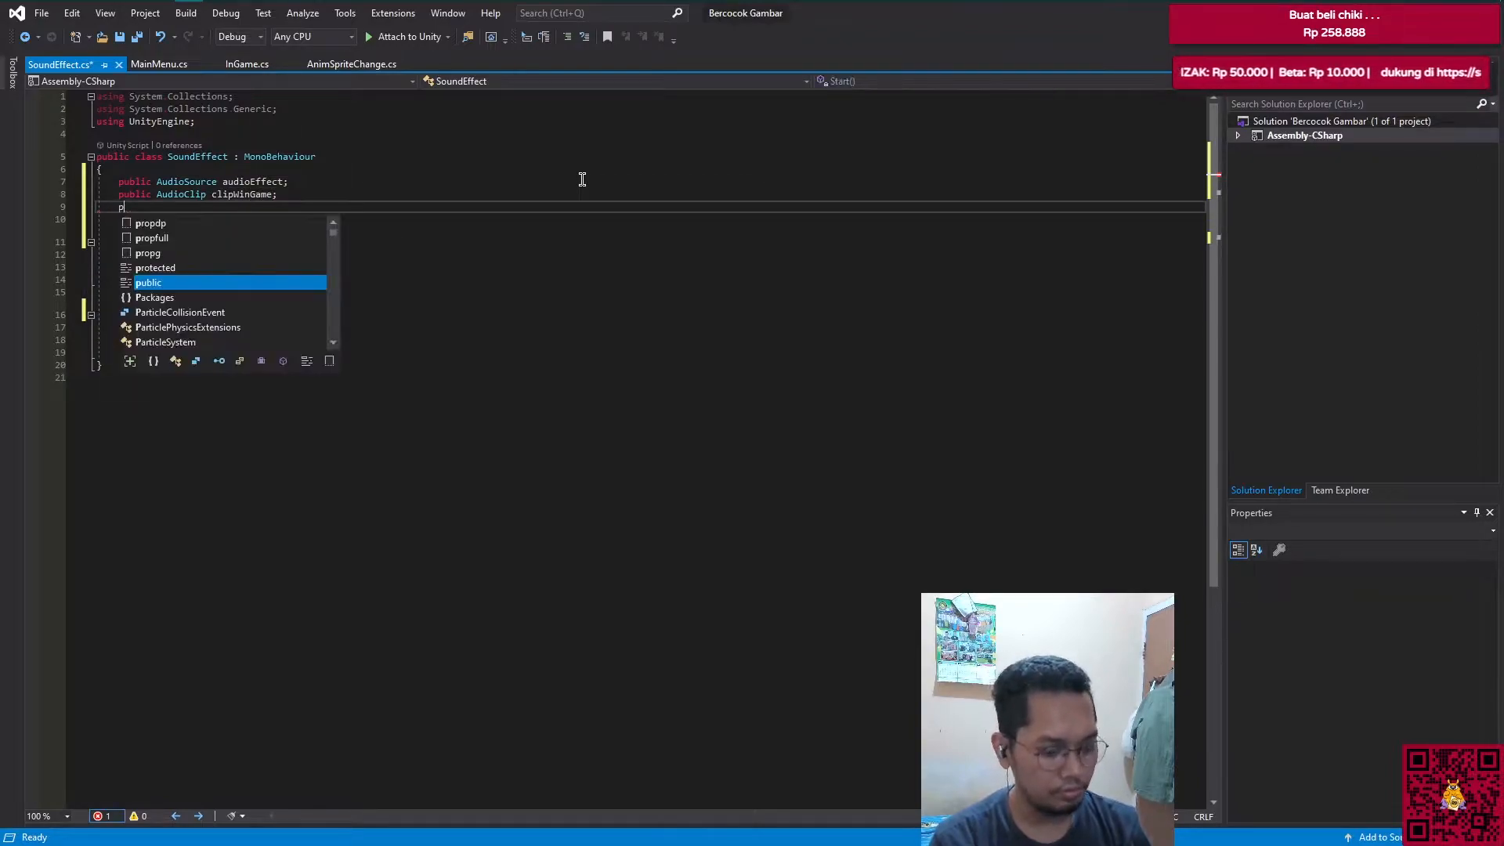
{"action": "type", "text": "ublic AudioClip clip"}
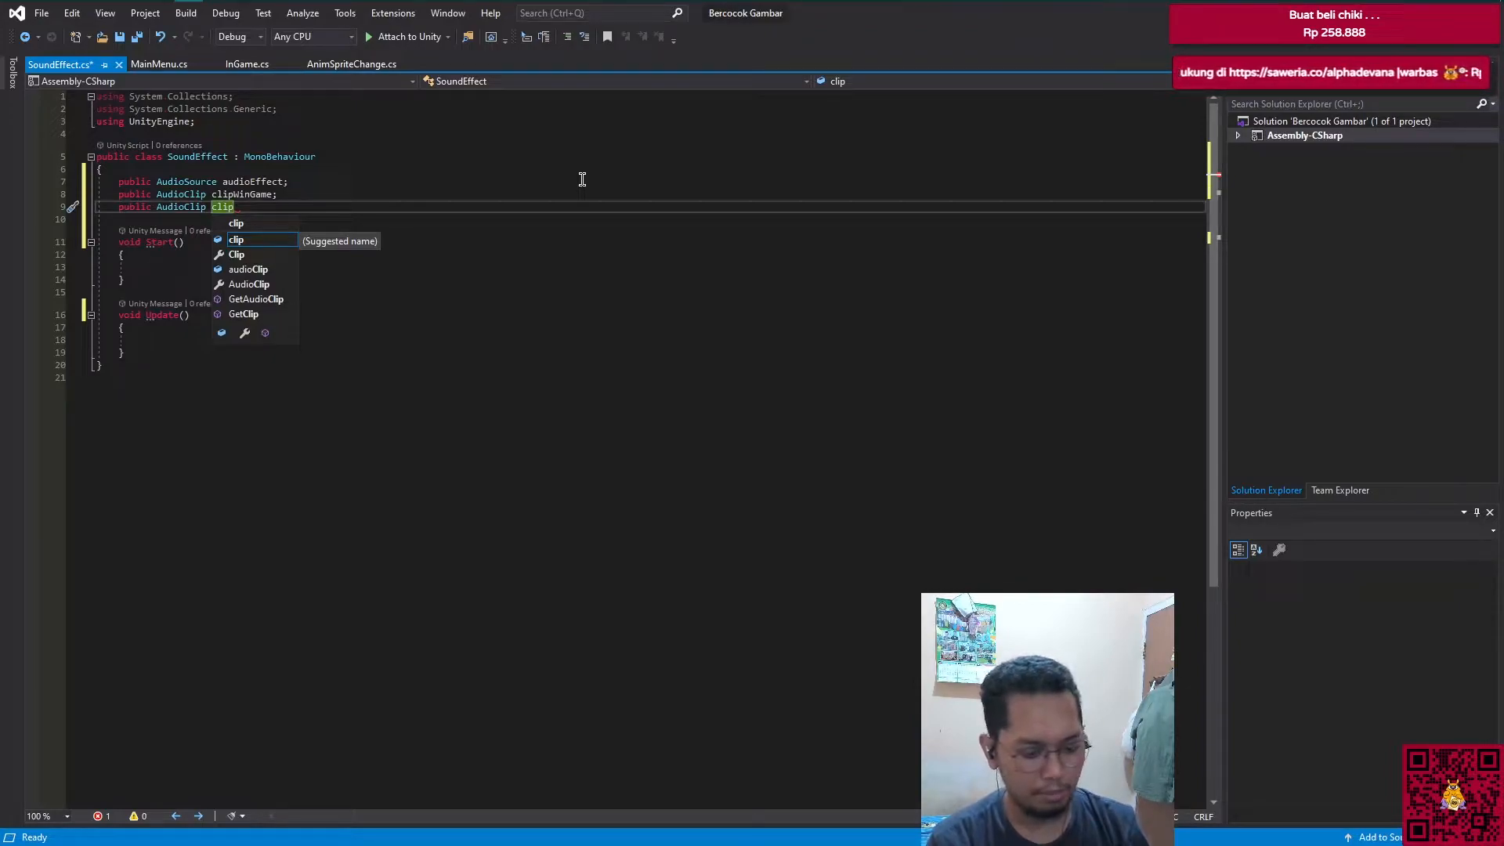
{"action": "type", "text": "Tru"}
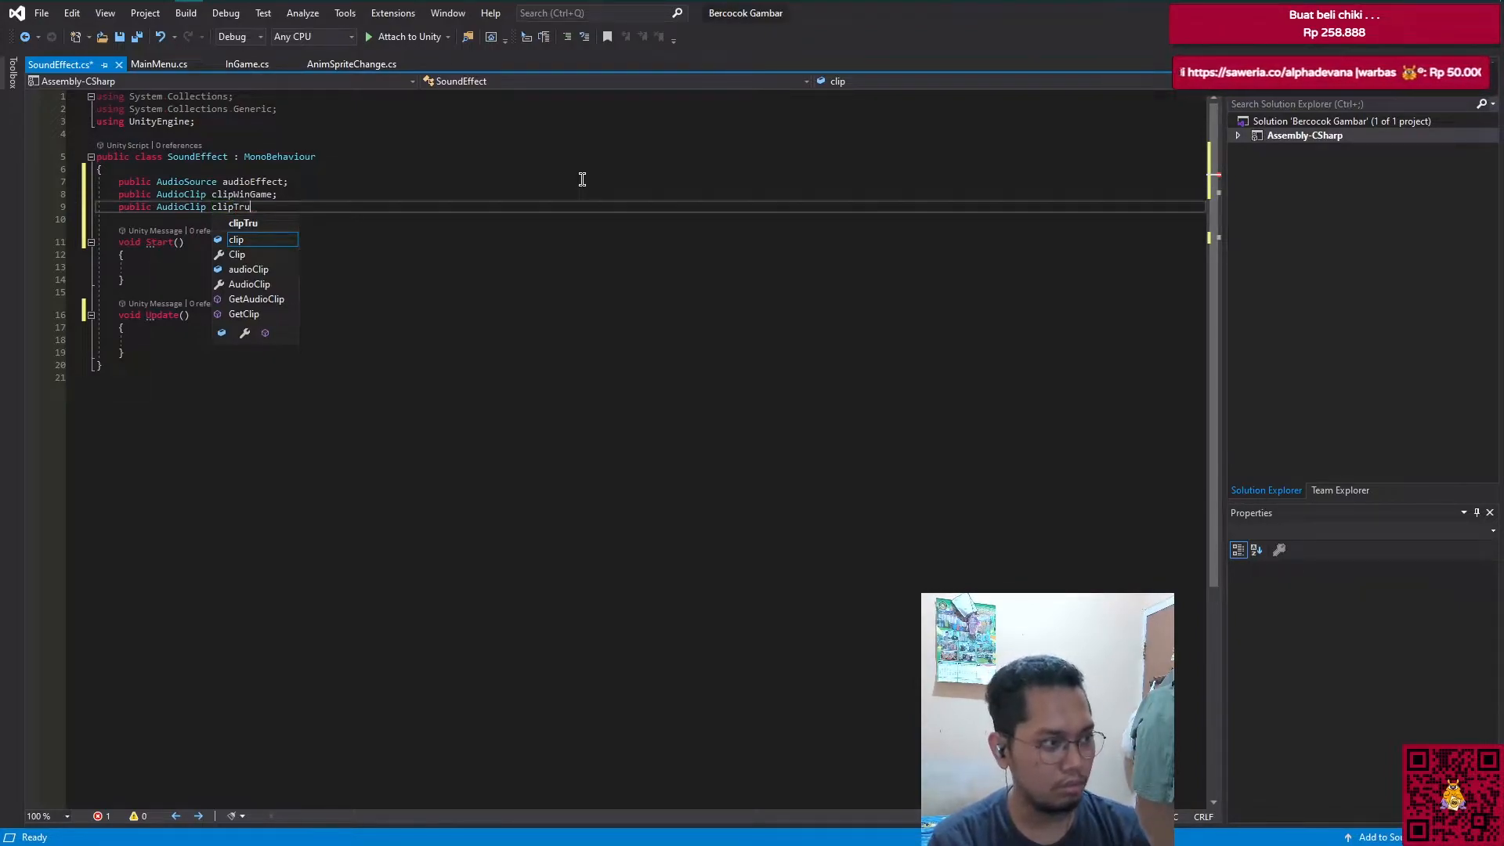
{"action": "type", "text": "e;"}
Step: Declare a third public AudioClip field named clipFlipCard below clipTrue and save the script
{"action": "key", "text": "Return"}
{"action": "type", "text": "public AudioClip"}
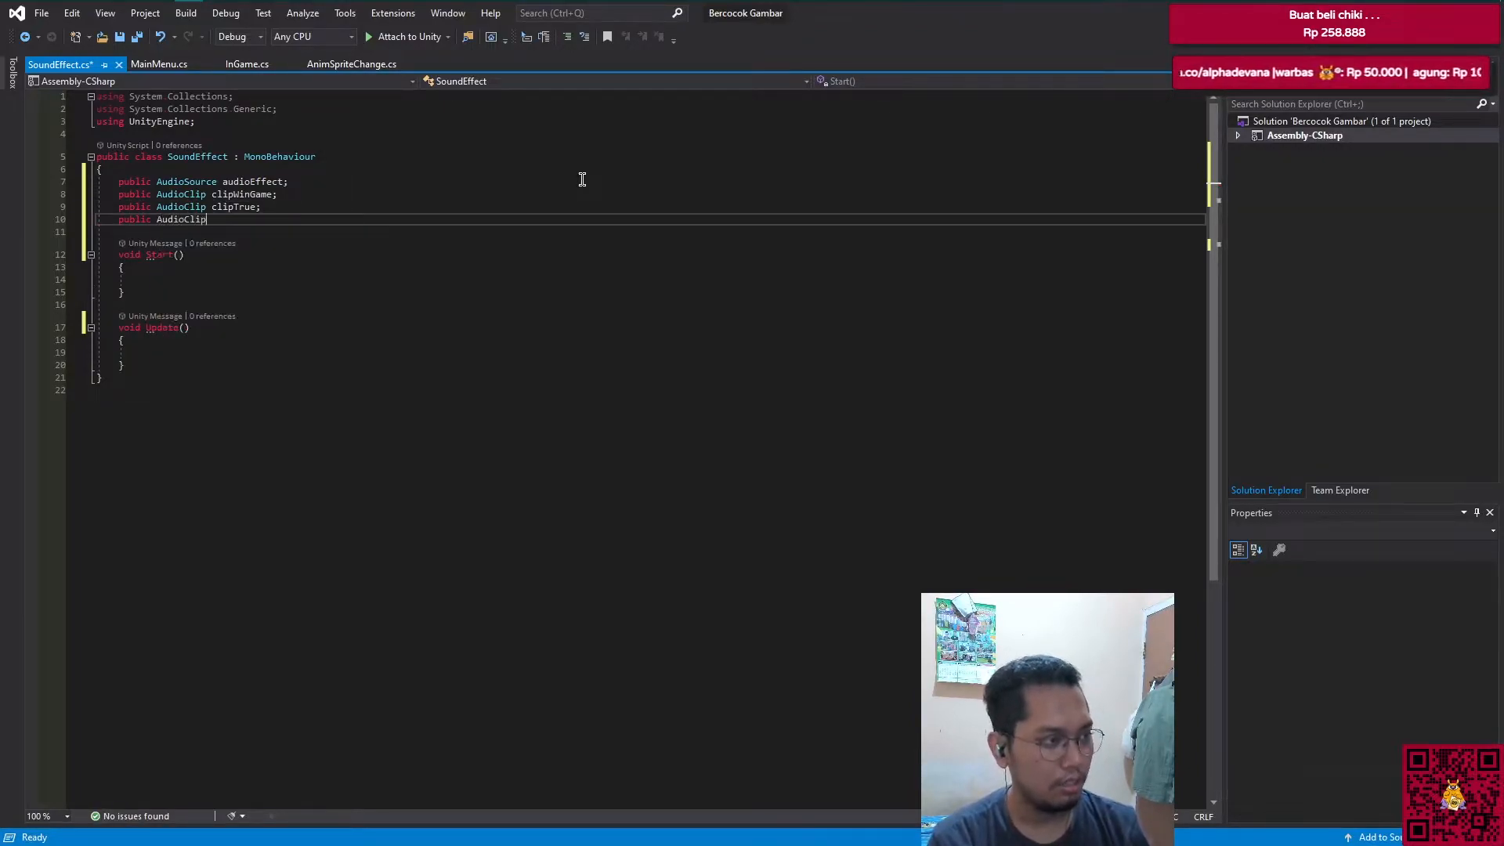
{"action": "type", "text": " clip"}
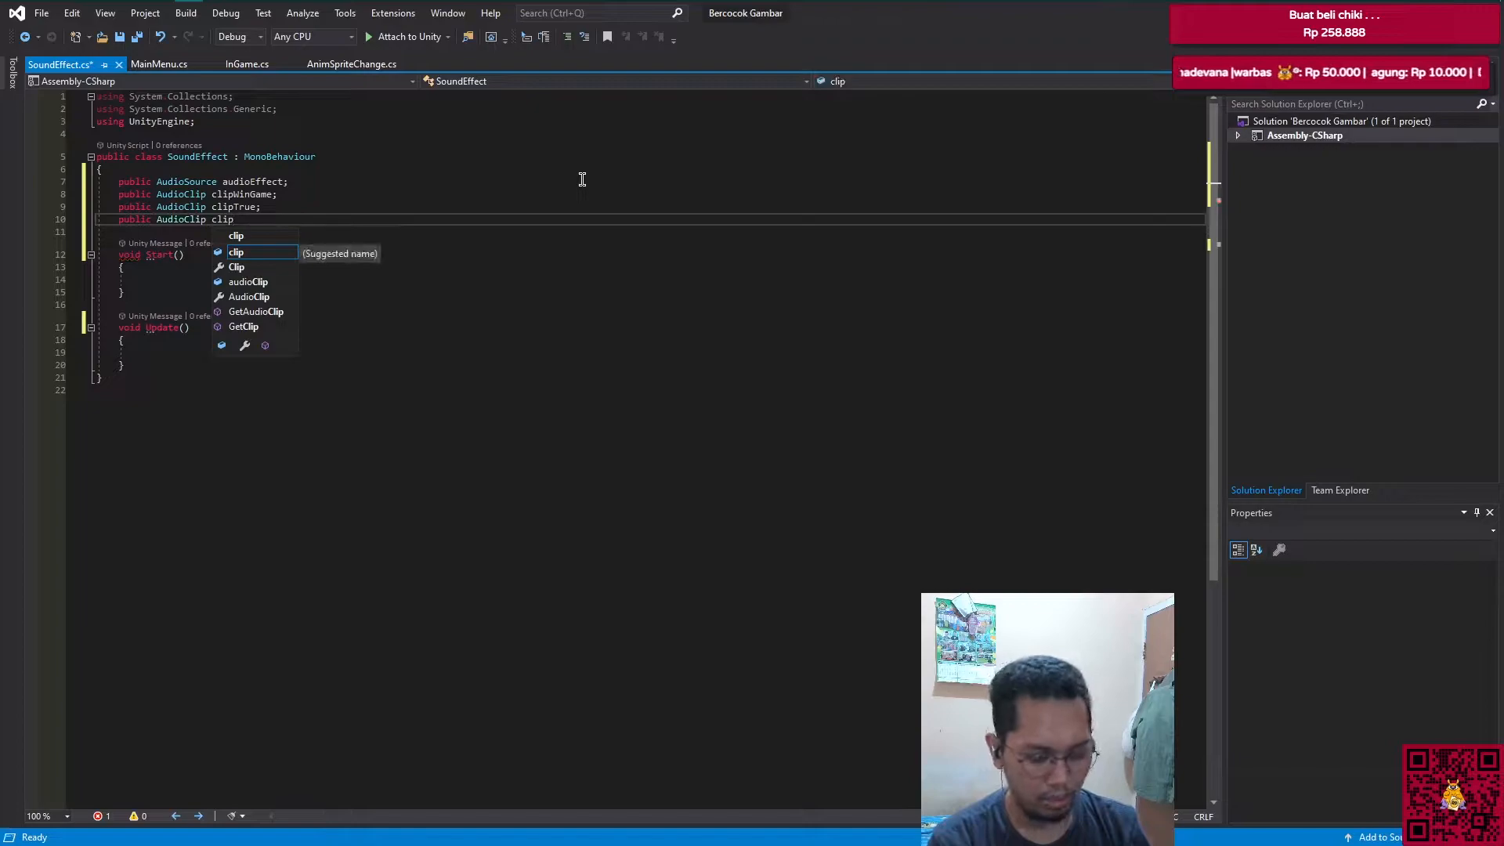
{"action": "type", "text": "FlipCard;"}
{"action": "key", "text": "ctrl+s"}
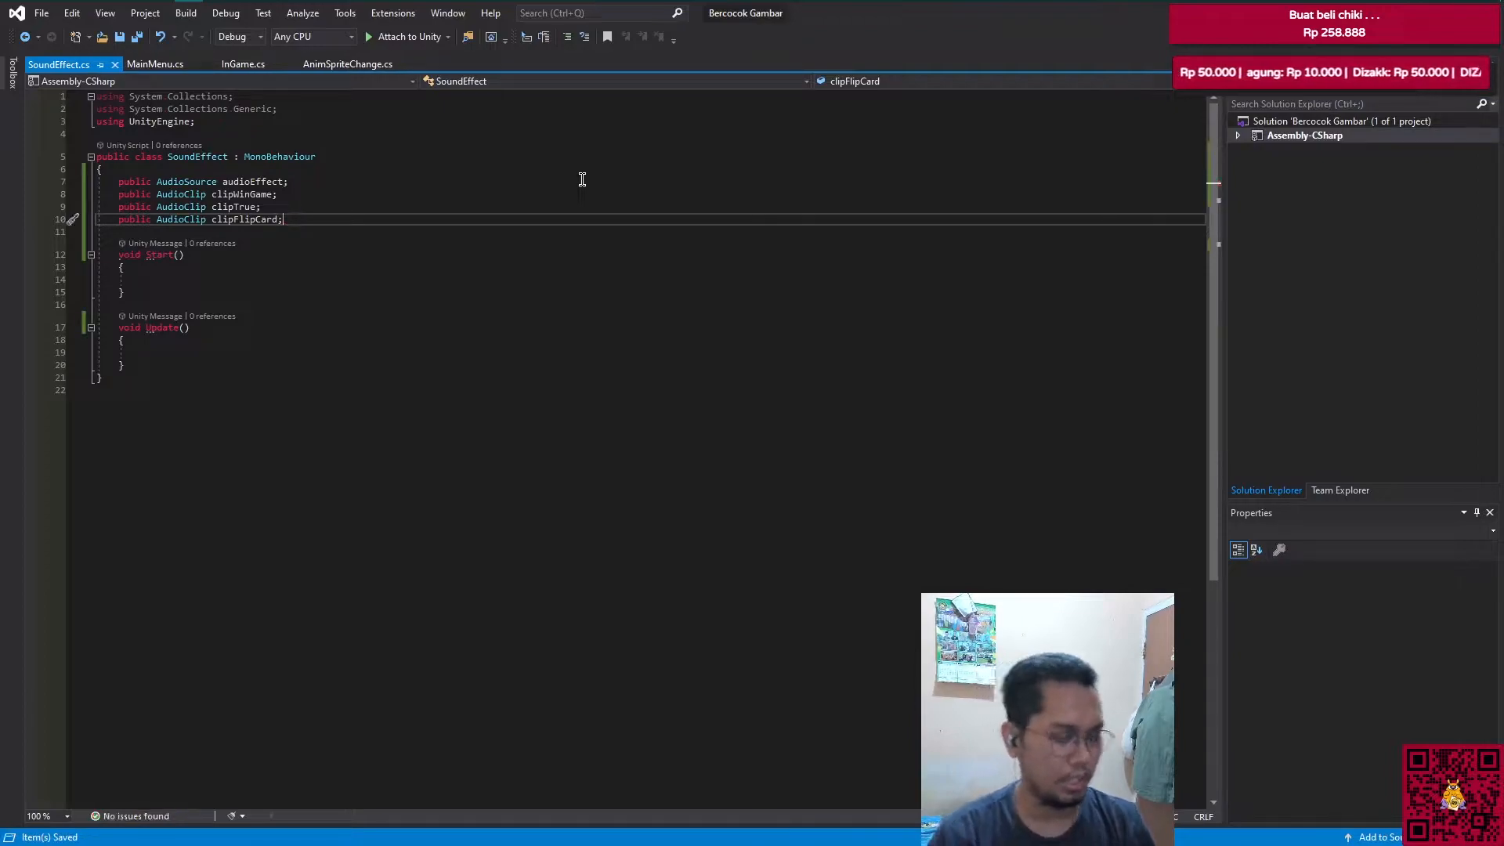
Step: Add an empty public void method AudioWinGame() with braces below the Update() method
{"action": "left_click", "coordinate": [335, 360]}
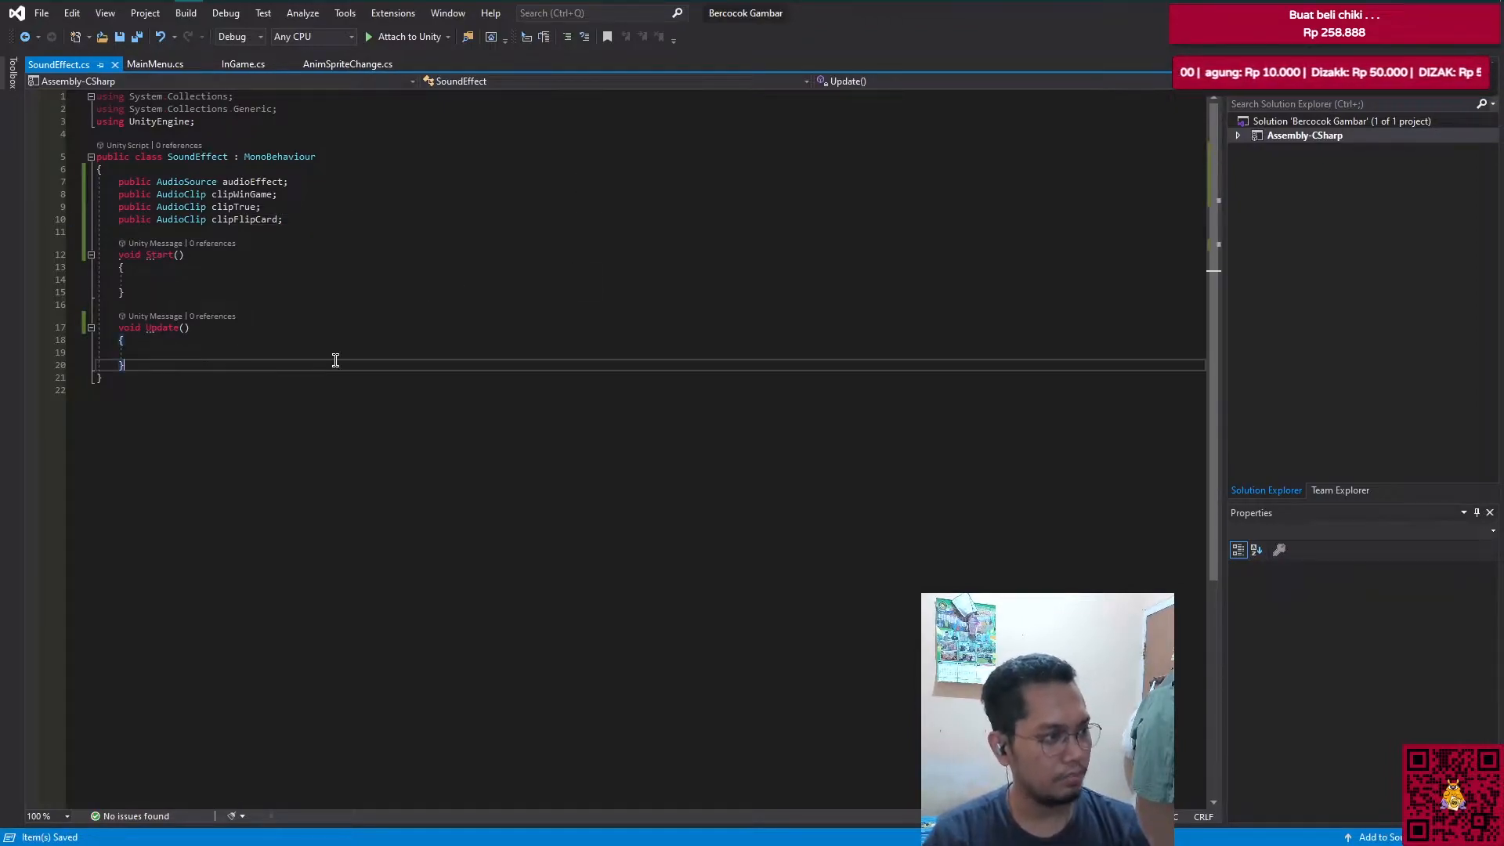
{"action": "key", "text": "Return"}
{"action": "key", "text": "Return"}
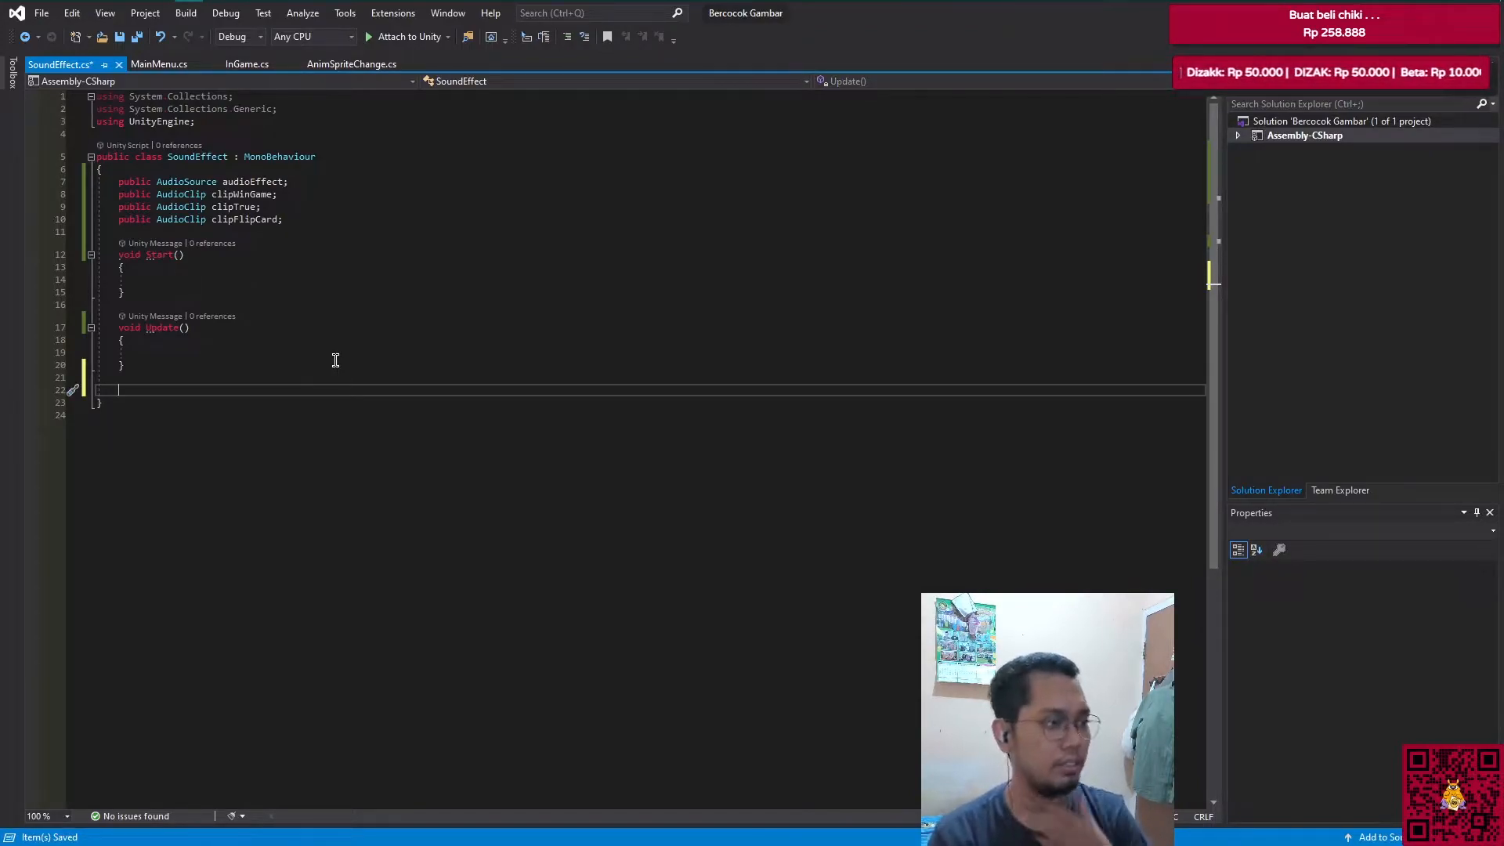
{"action": "type", "text": "public "}
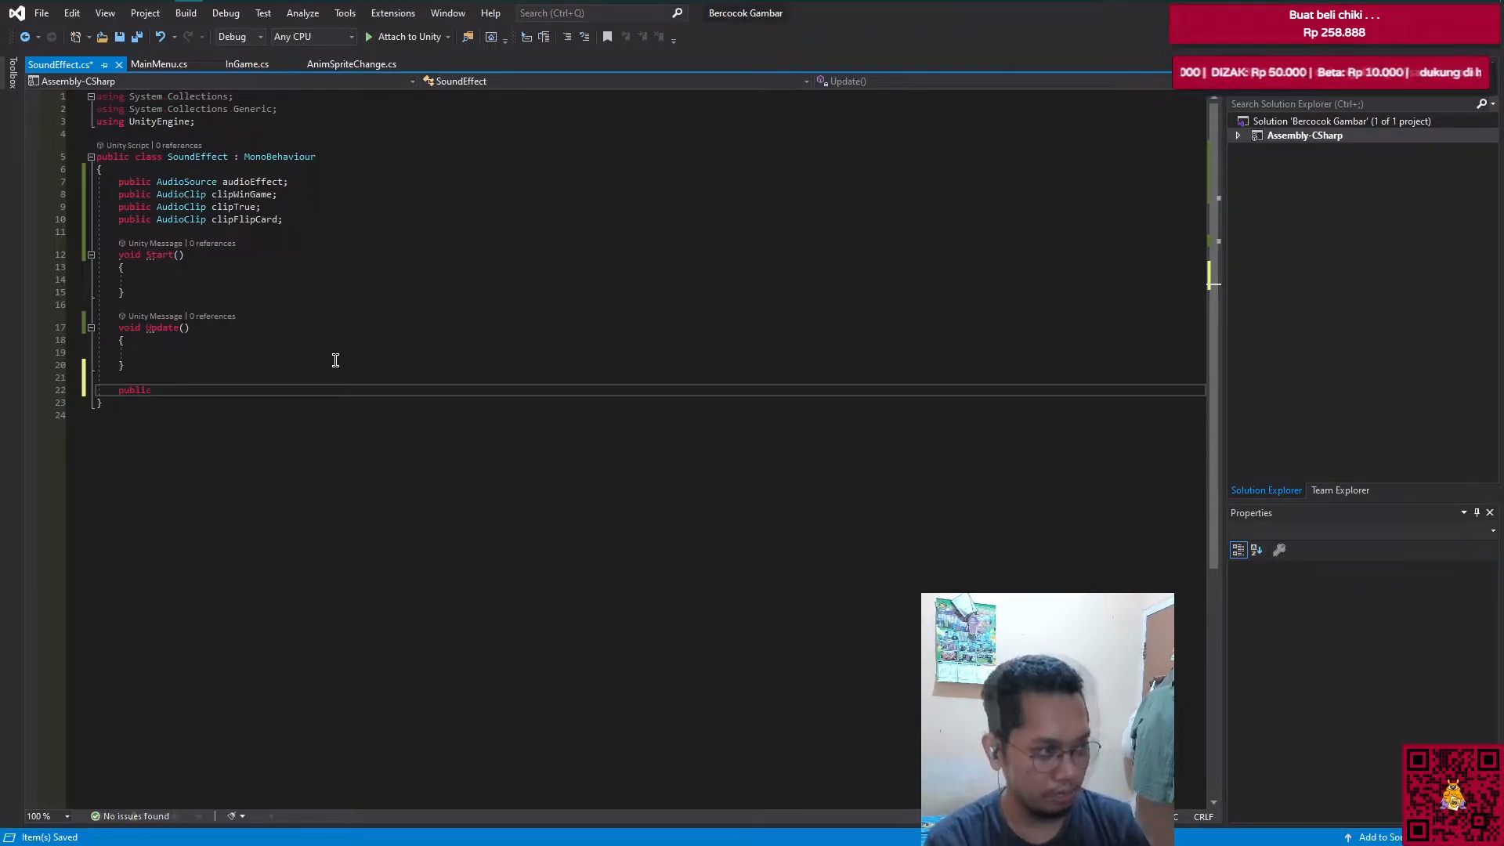
{"action": "type", "text": "void "}
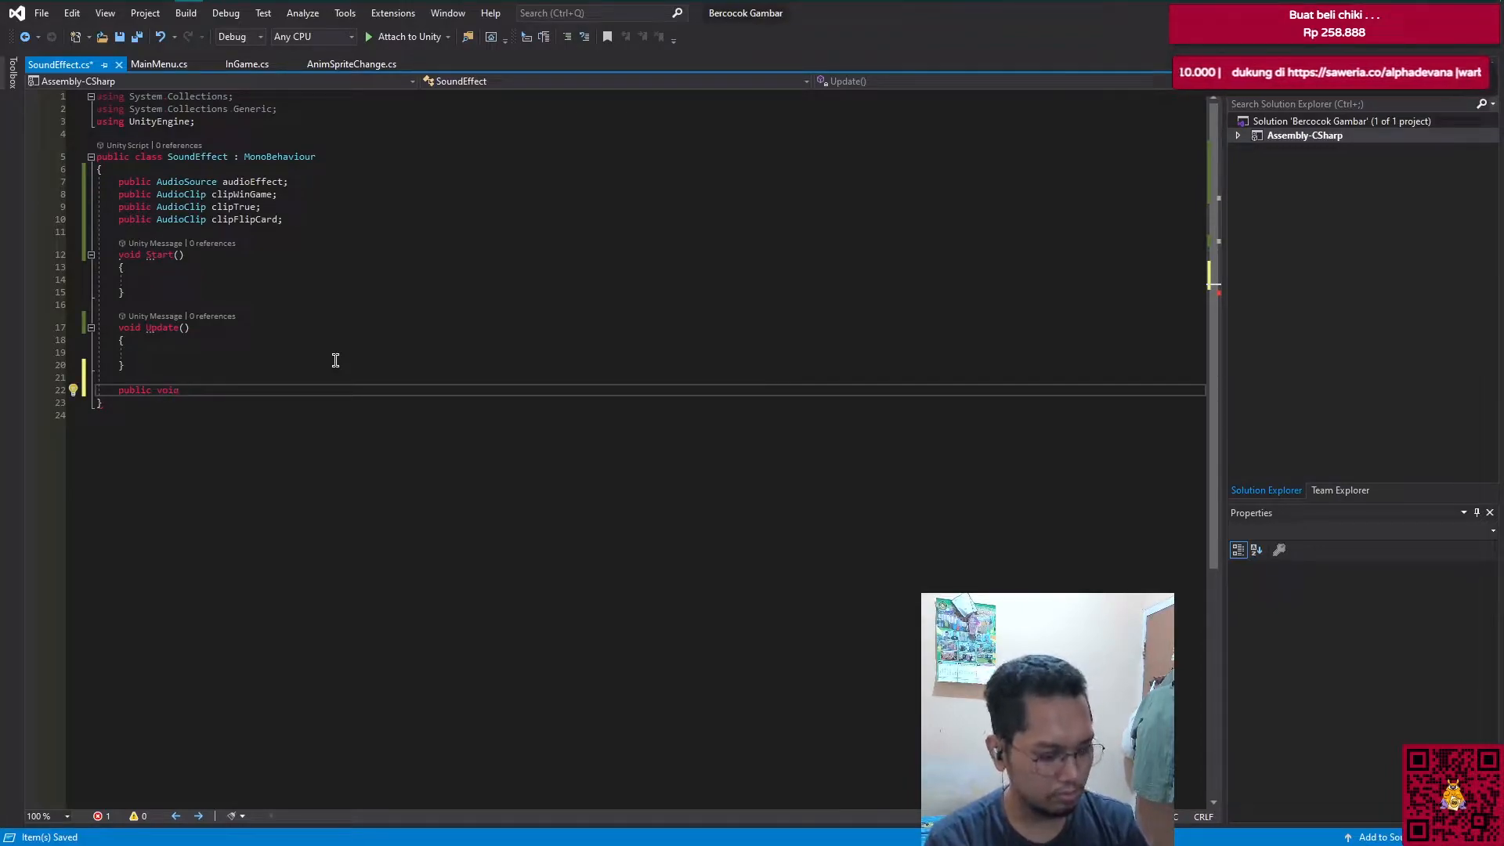
{"action": "type", "text": "Audio"}
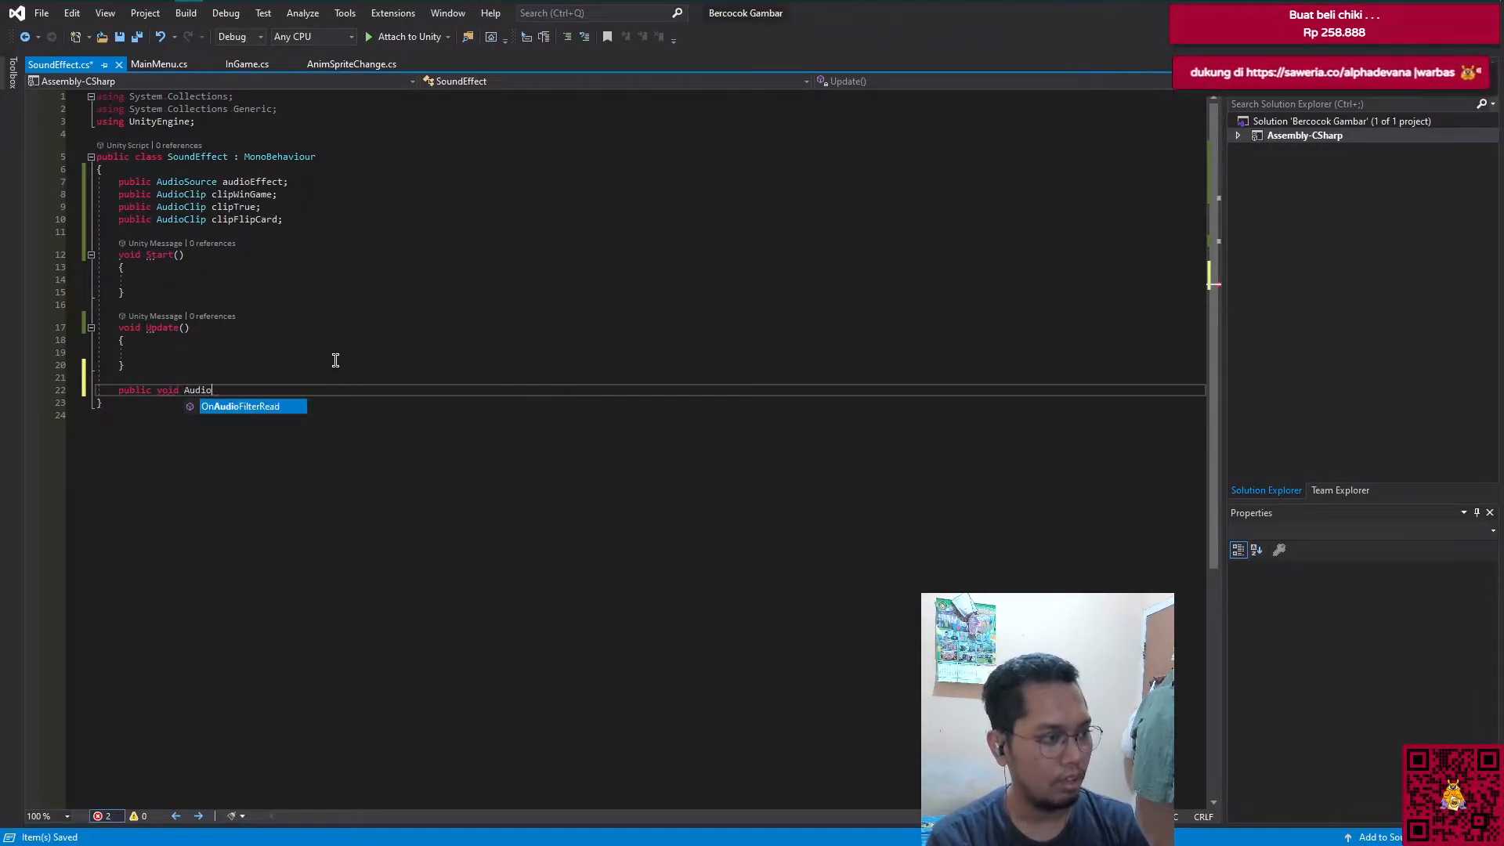
{"action": "type", "text": "WinGame"}
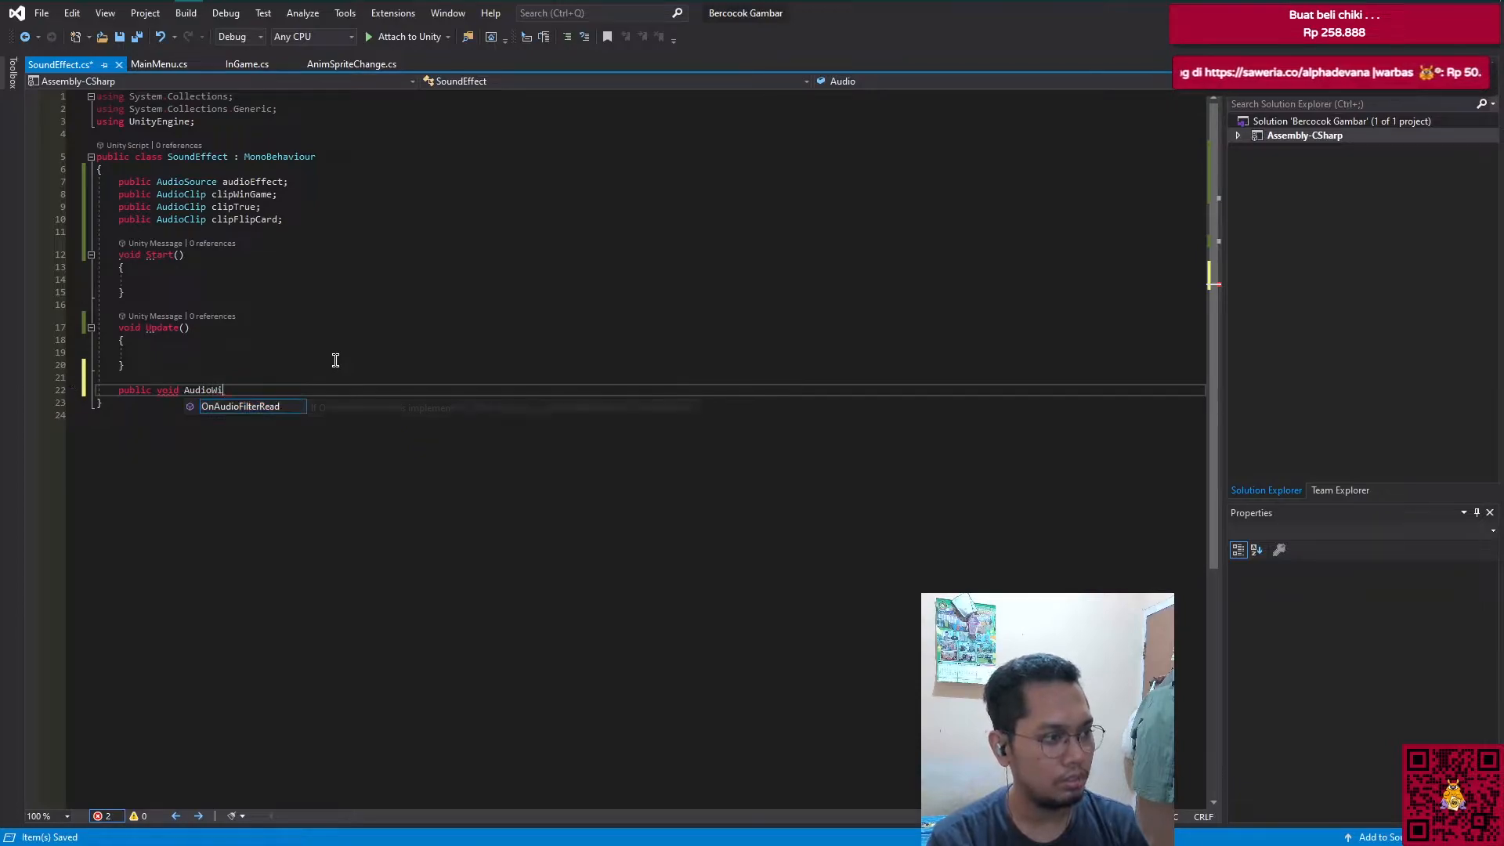
{"action": "type", "text": "("}
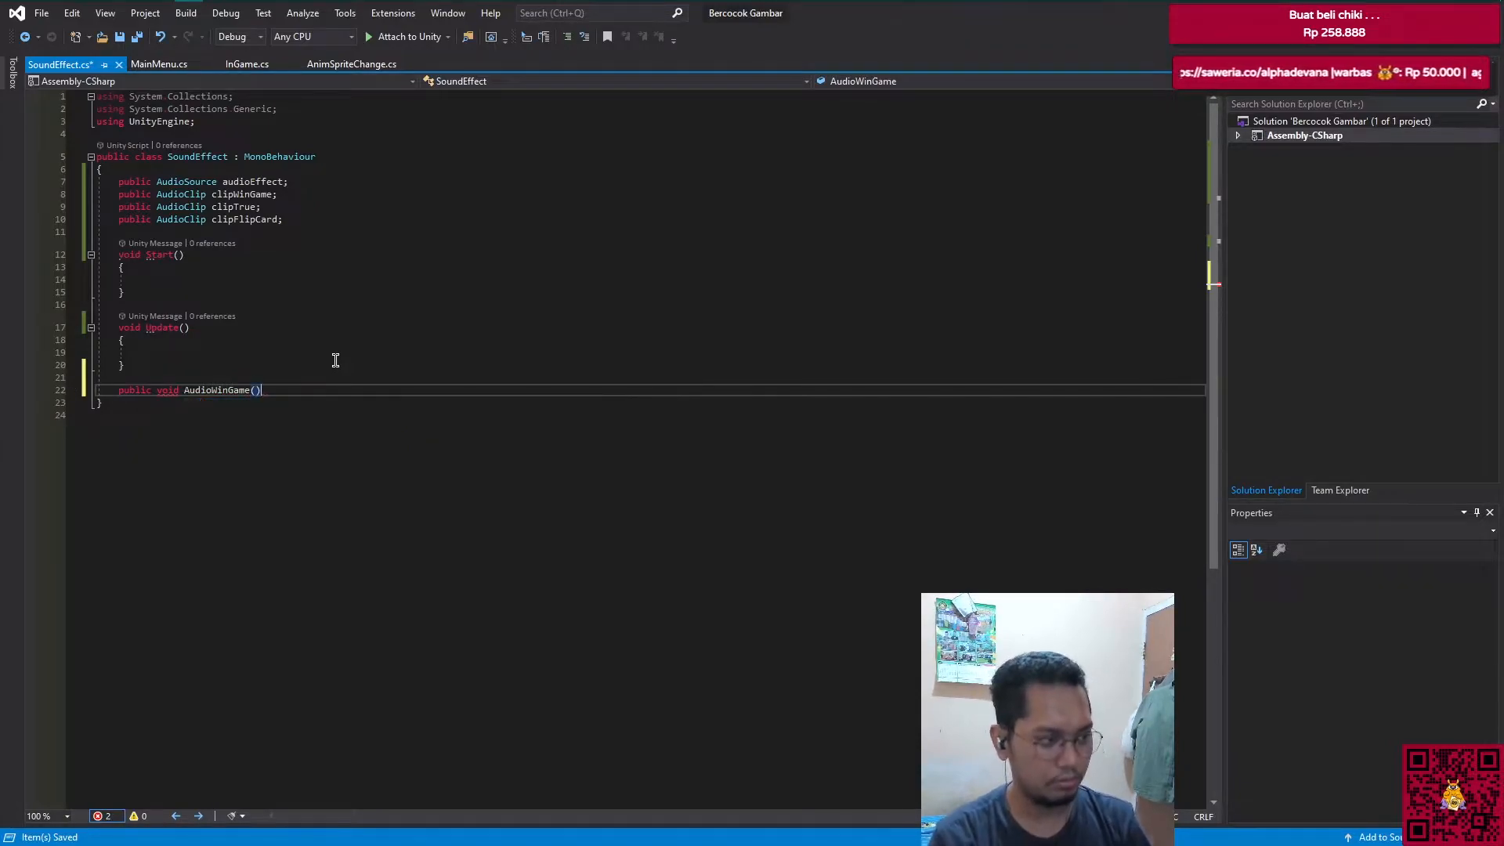
{"action": "key", "text": "Return"}
{"action": "type", "text": "{"}
{"action": "key", "text": "Return"}
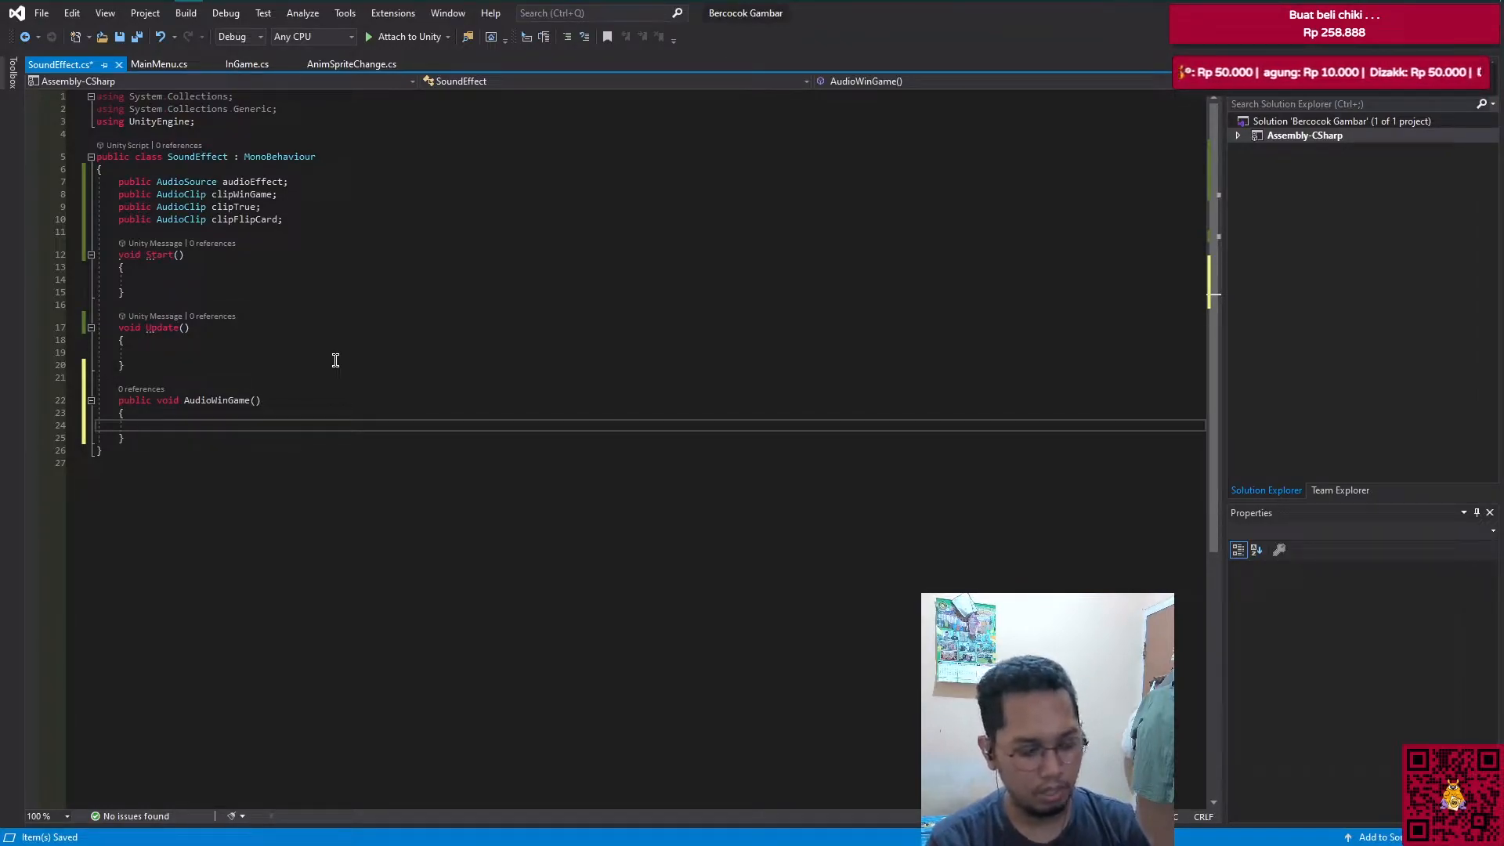
{"action": "type", "text": "pla"}
{"action": "key", "text": "BackSpace"}
{"action": "key", "text": "BackSpace"}
{"action": "key", "text": "BackSpace"}
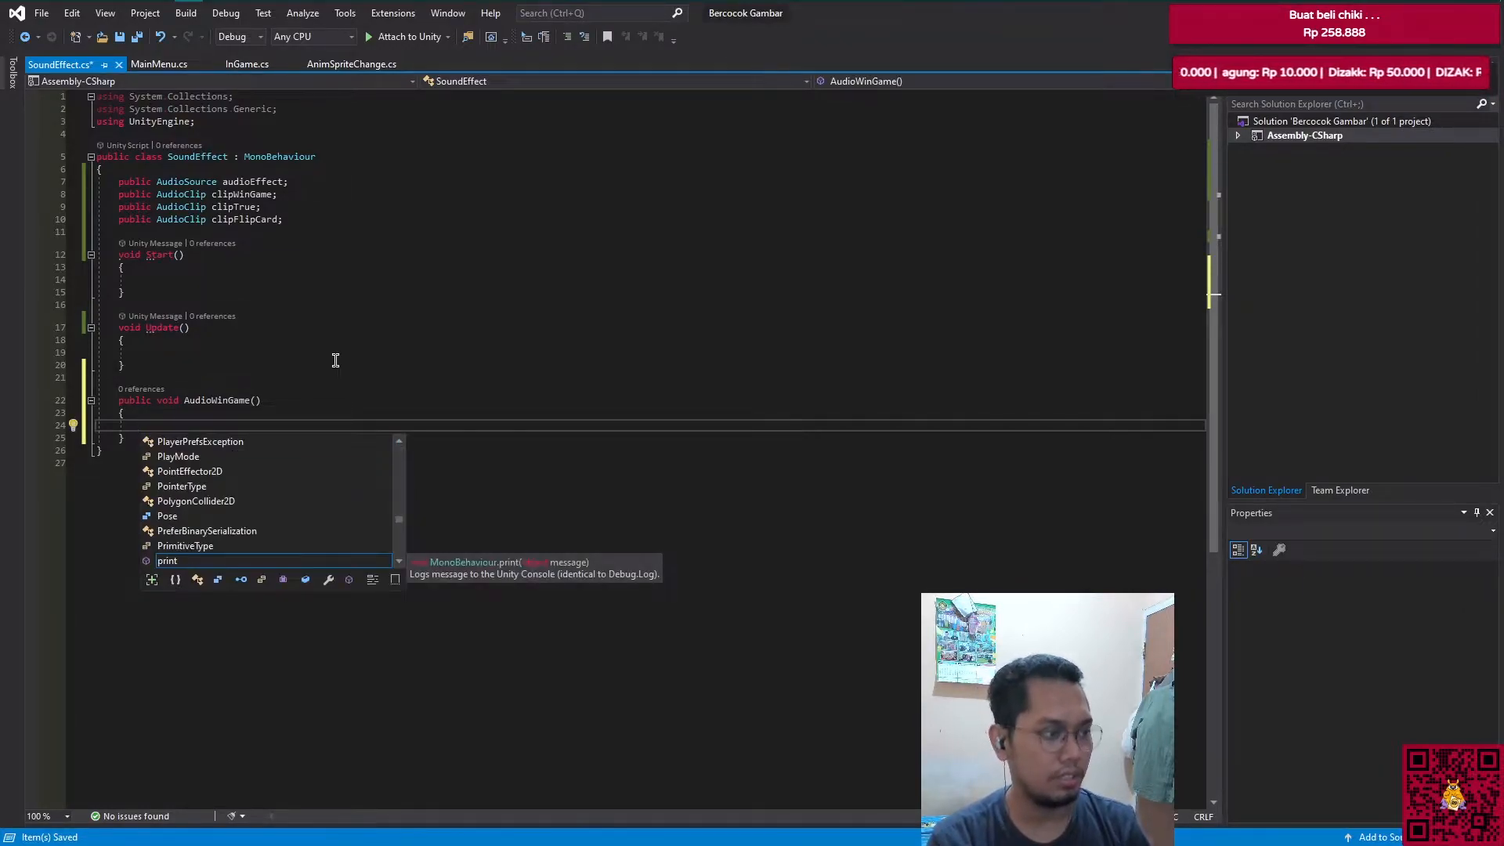
Step: Inside AudioWinGame(), write the statement audioEffect.PlayOneShot(clipWinGame); to play the win clip
{"action": "type", "text": "audi"}
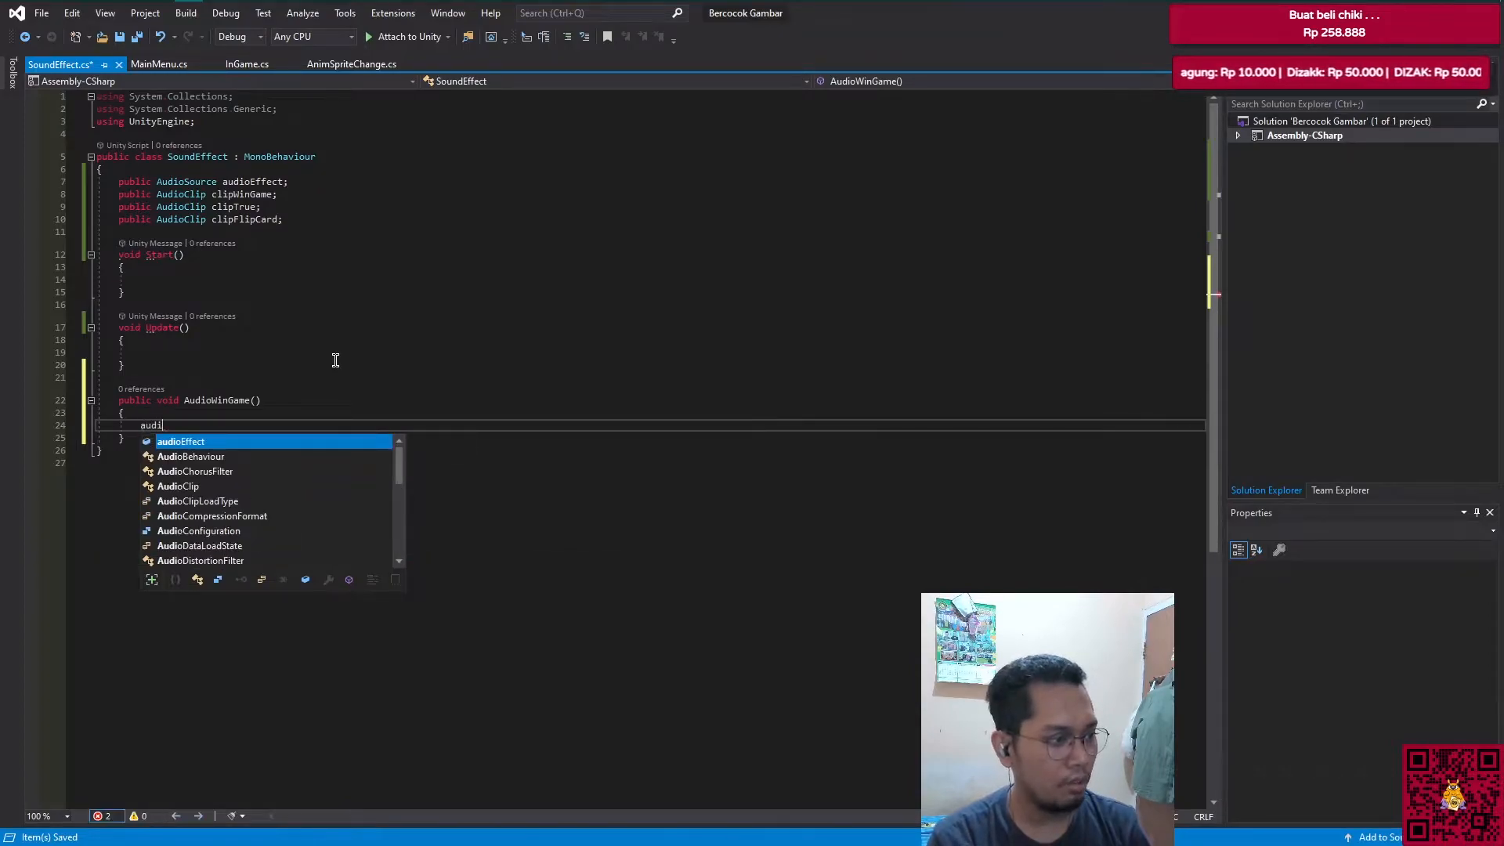
{"action": "type", "text": "oEffect.play"}
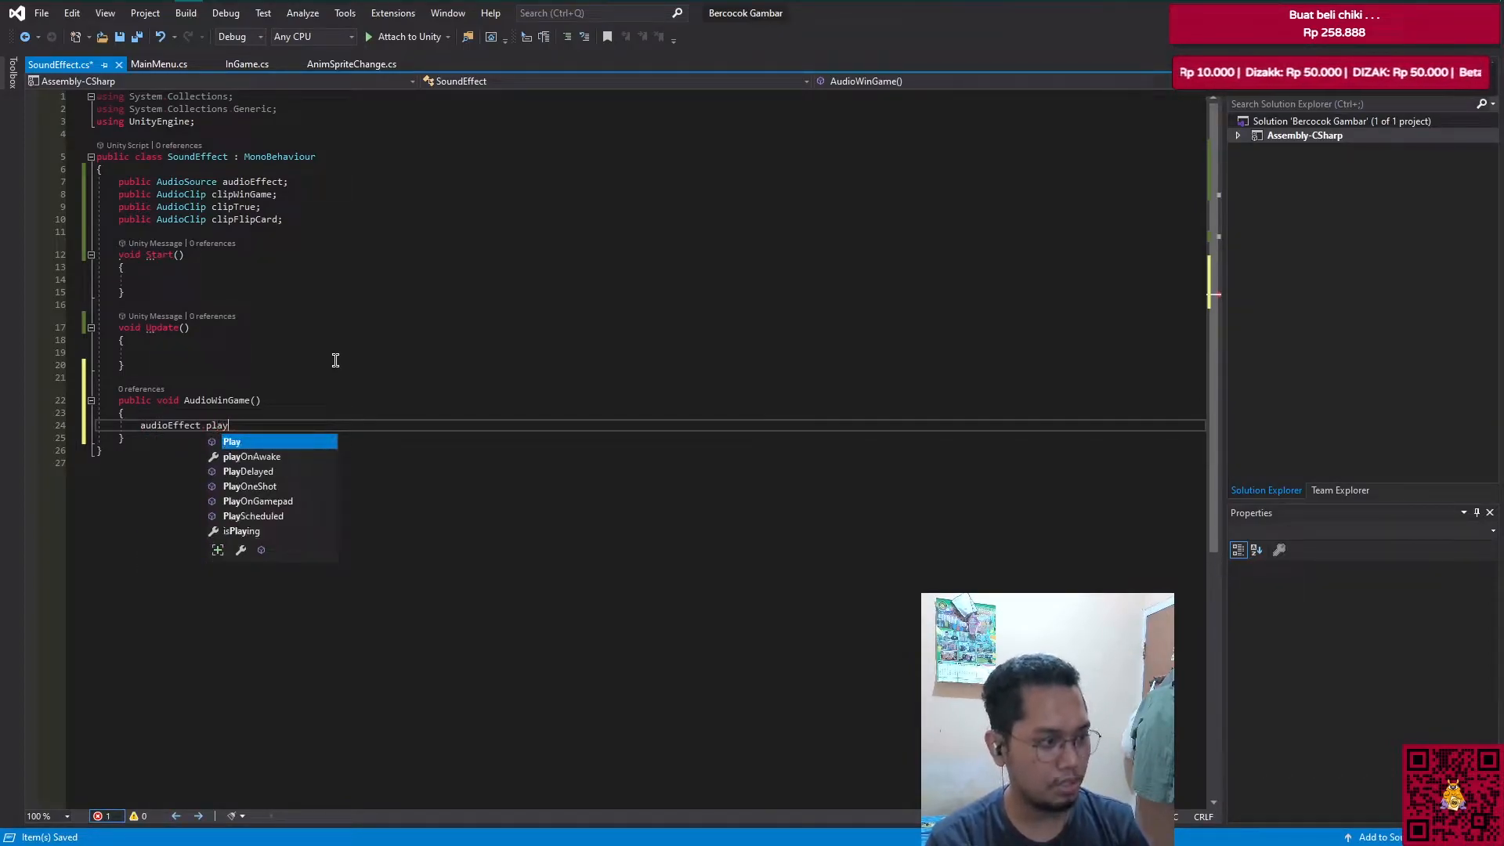
{"action": "key", "text": "Down"}
{"action": "key", "text": "Down"}
{"action": "key", "text": "Down"}
{"action": "key", "text": "Tab"}
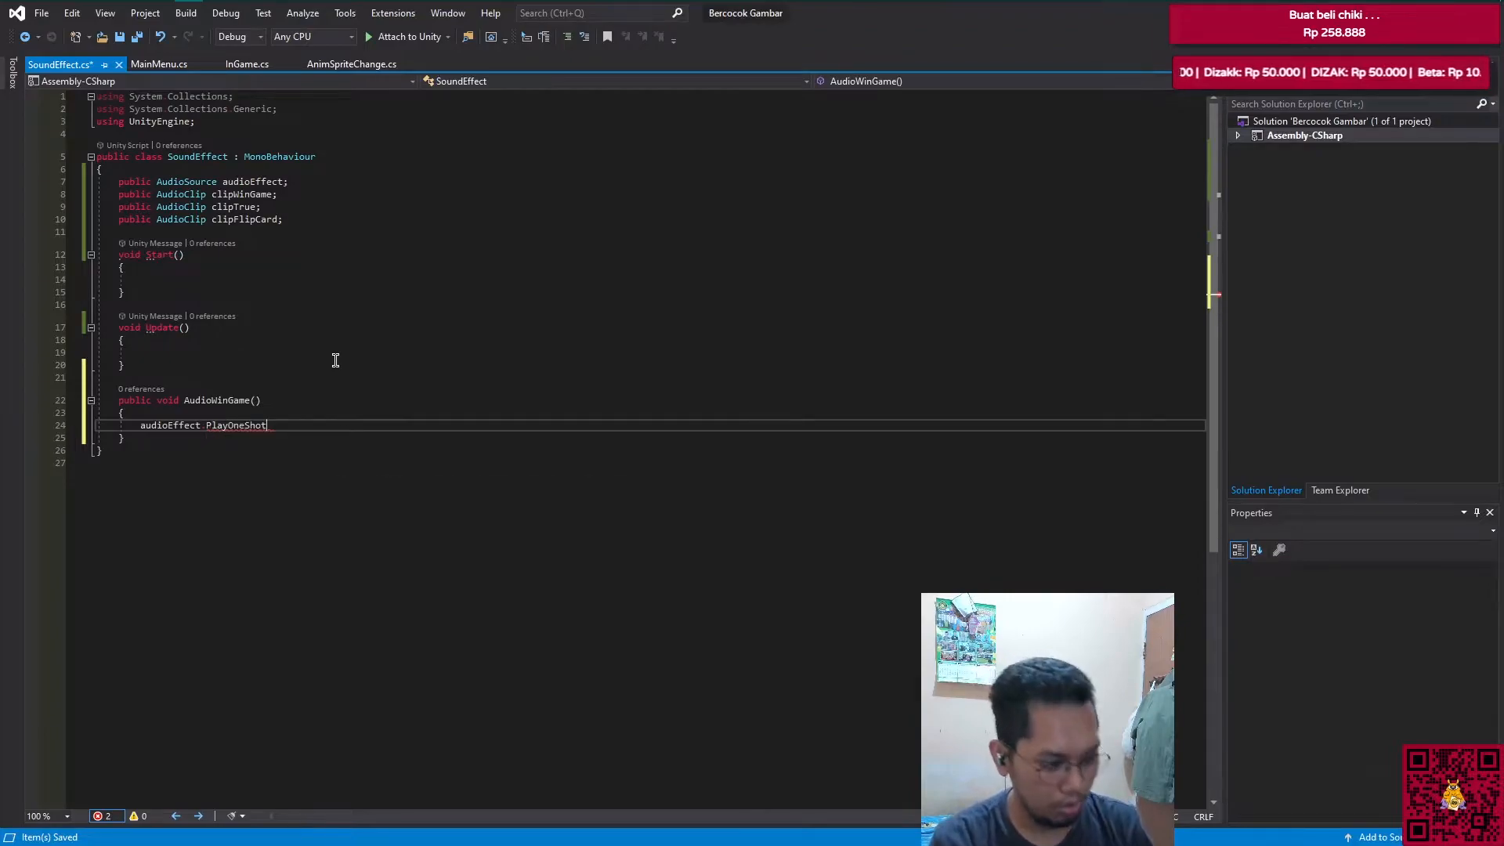
{"action": "type", "text": "()"}
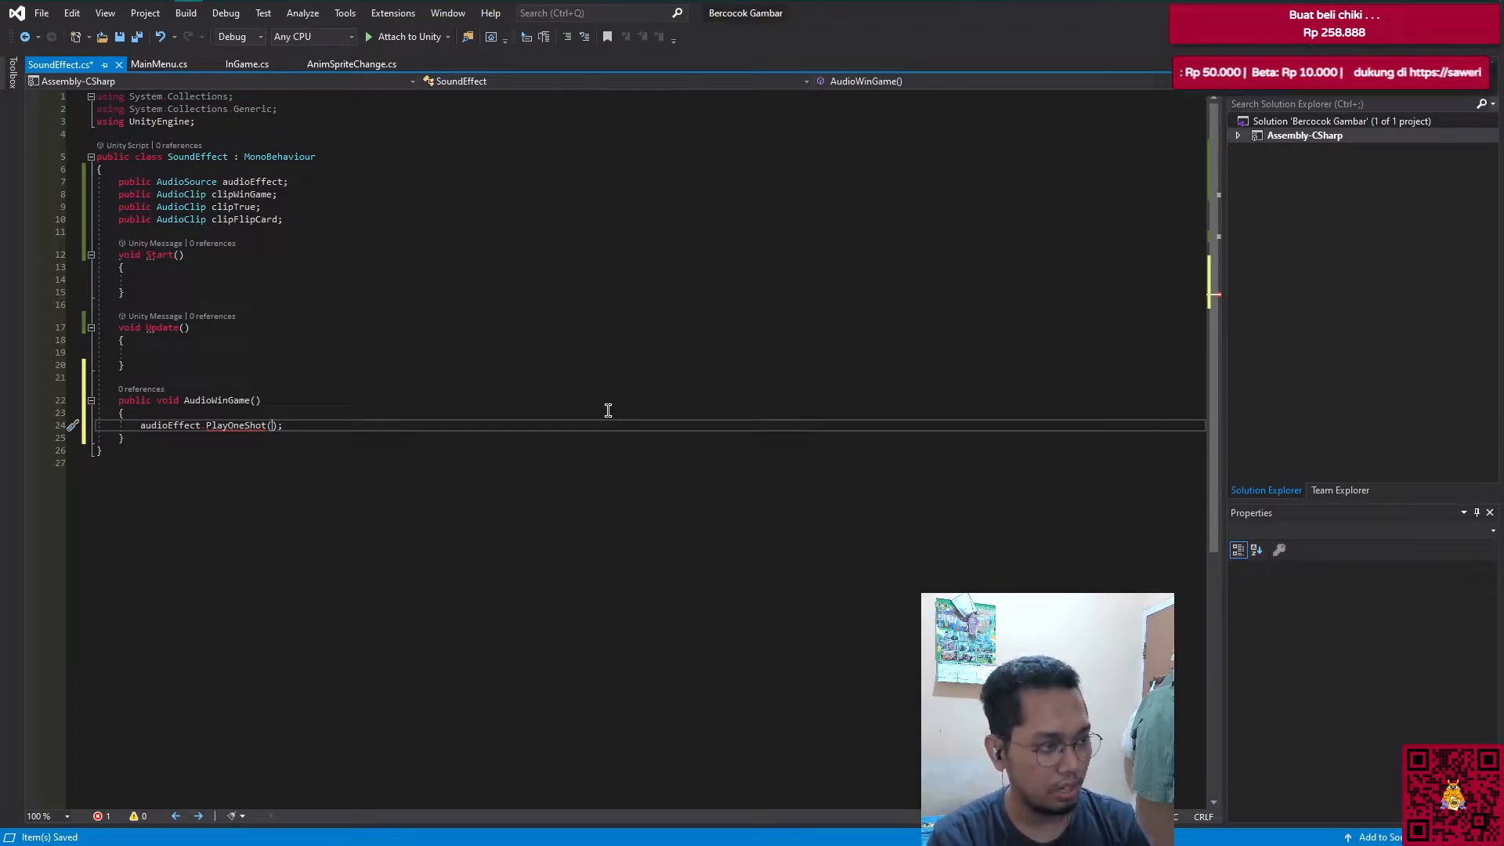
{"action": "type", "text": "clipWinGame"}
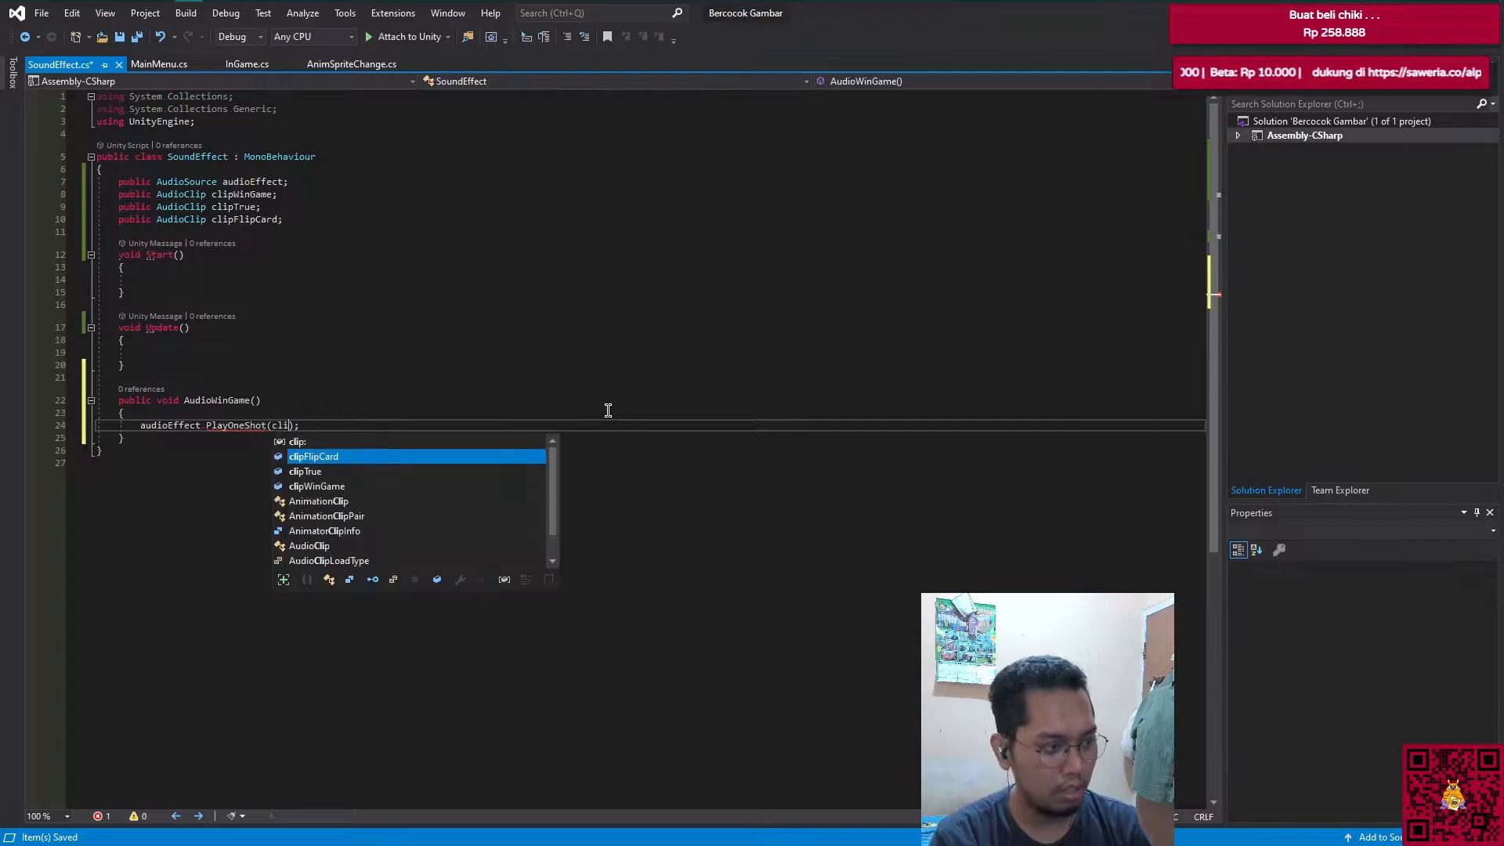
Step: Add an empty public void method AudioTrue() with braces below AudioWinGame()
{"action": "key", "text": "Down"}
{"action": "key", "text": "Return"}
{"action": "key", "text": "Return"}
{"action": "type", "text": "pu"}
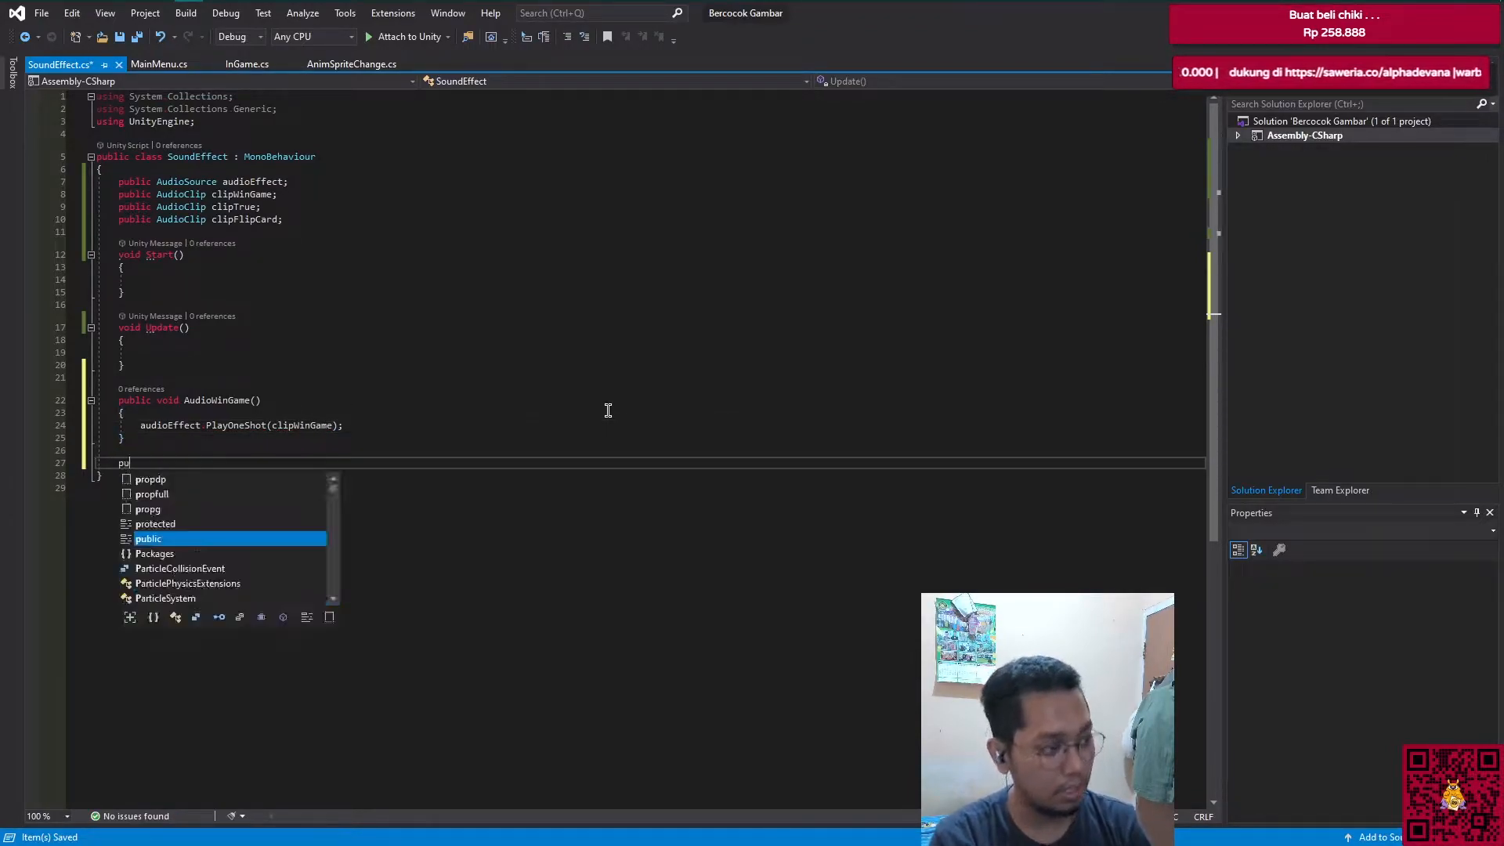
{"action": "type", "text": "blic void Au"}
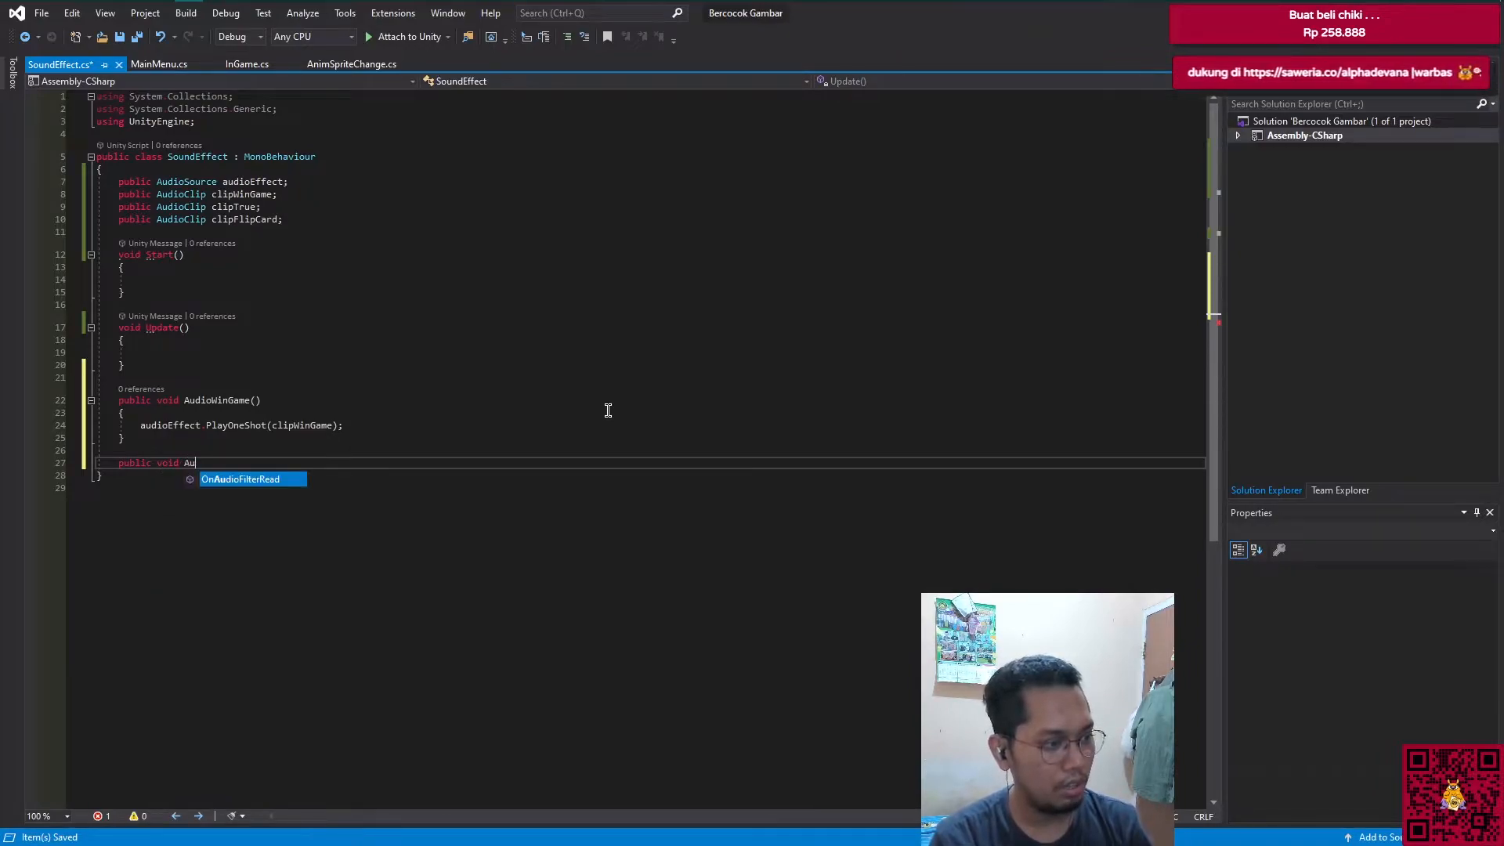
{"action": "type", "text": "dioTrue()"}
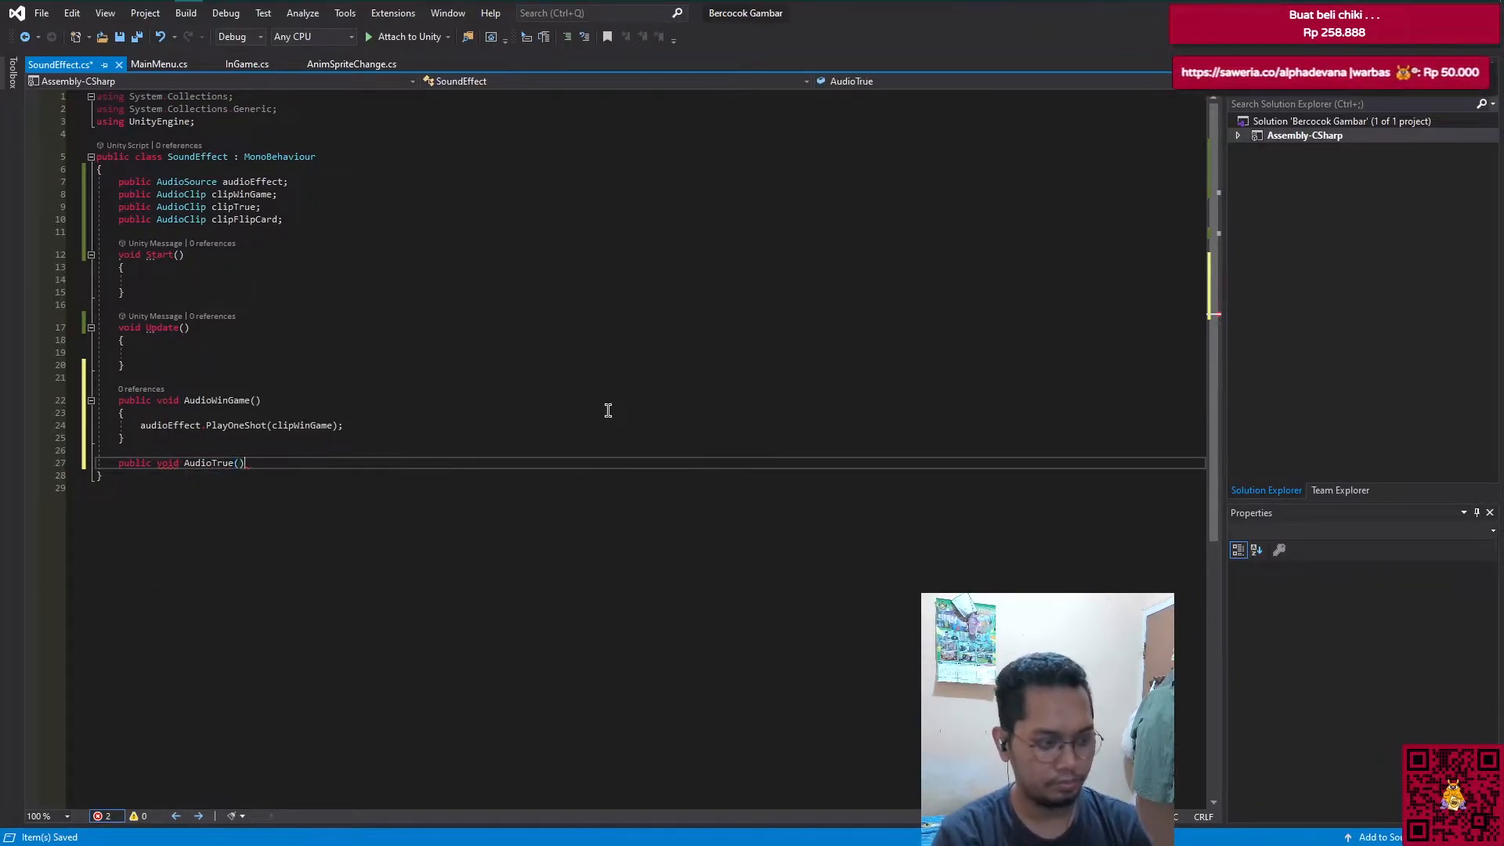
{"action": "key", "text": "Return"}
{"action": "type", "text": "{"}
{"action": "key", "text": "Return"}
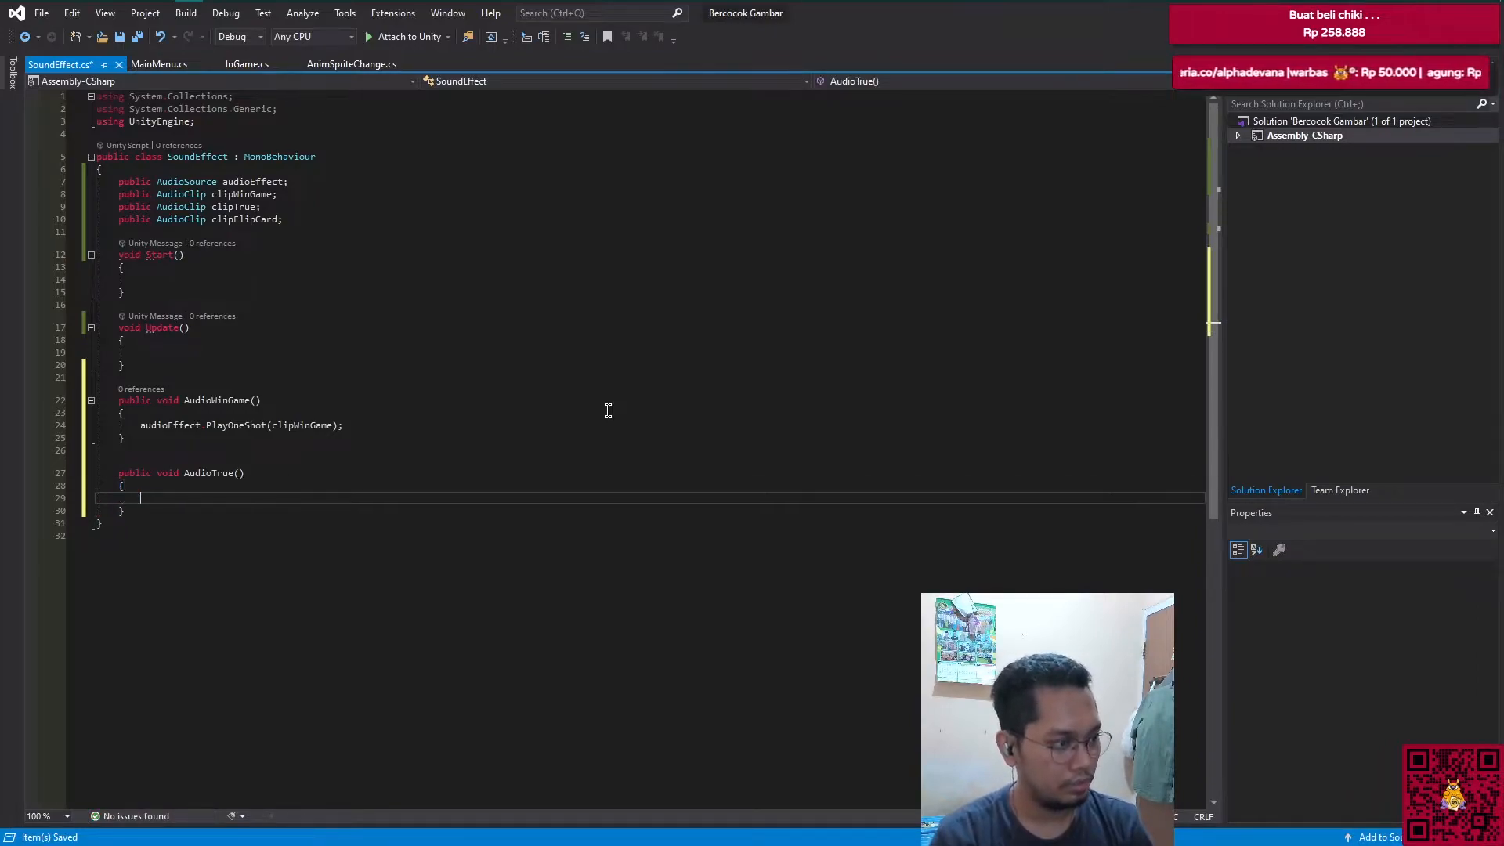
Step: Inside AudioTrue(), write the statement audioEffect.PlayOneShot(clipTrue); to play the correct-match clip
{"action": "type", "text": "audioEffect"}
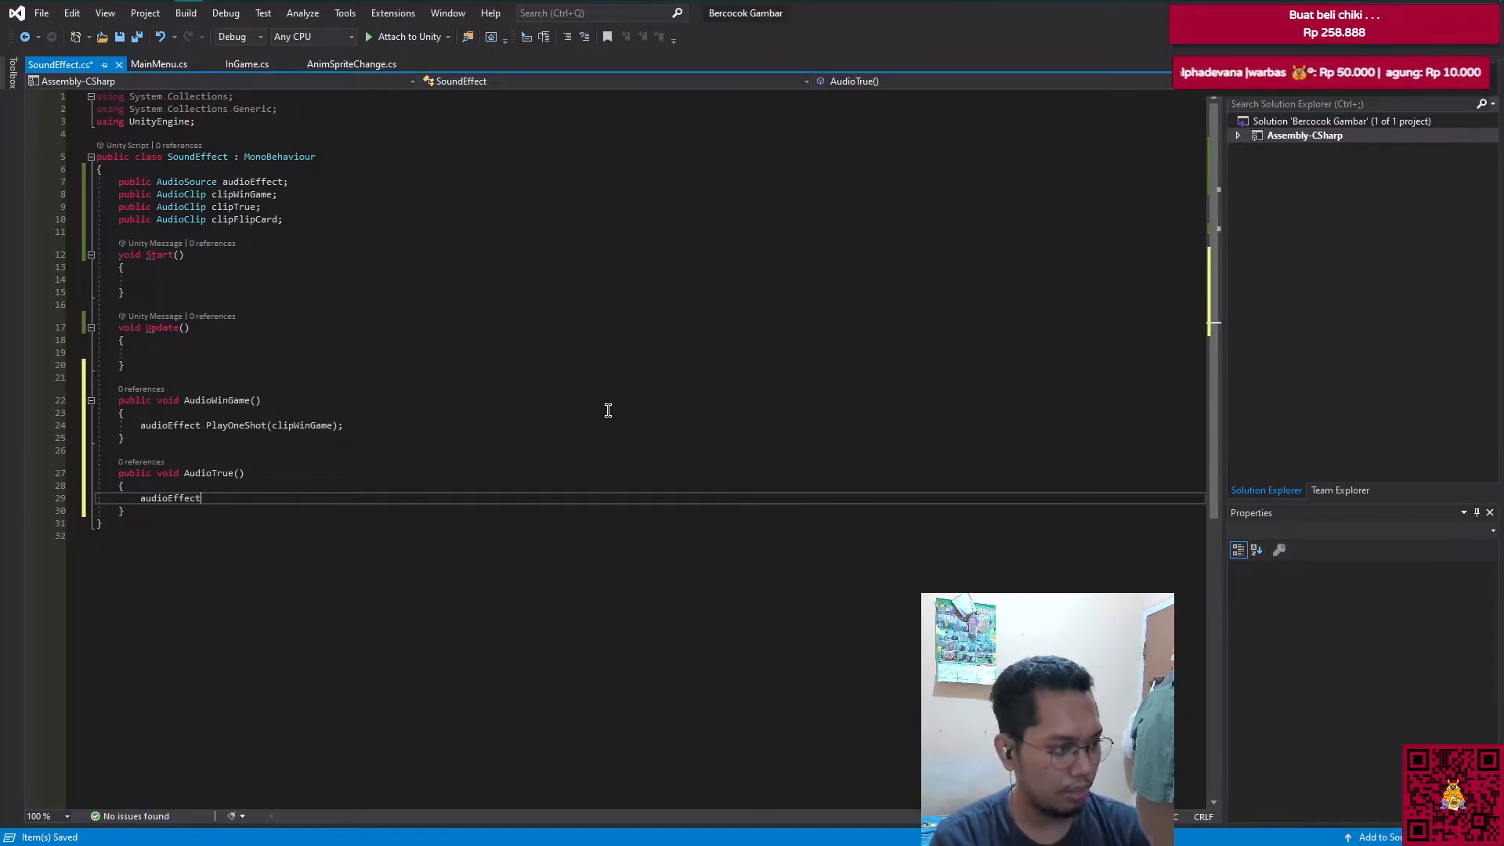
{"action": "type", "text": ".pla"}
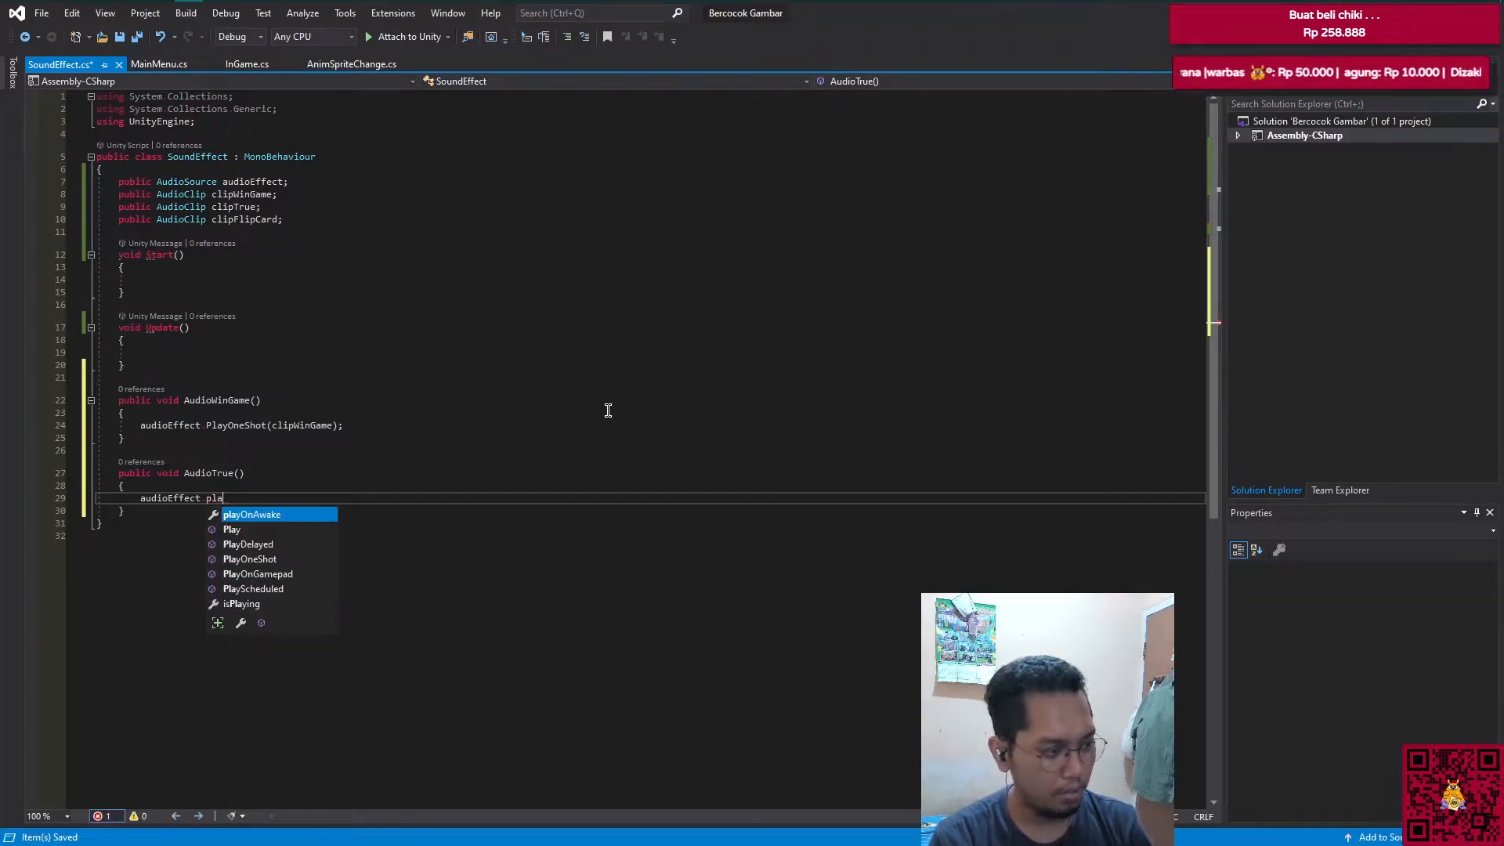
{"action": "key", "text": "Down"}
{"action": "key", "text": "Tab"}
{"action": "type", "text": "("}
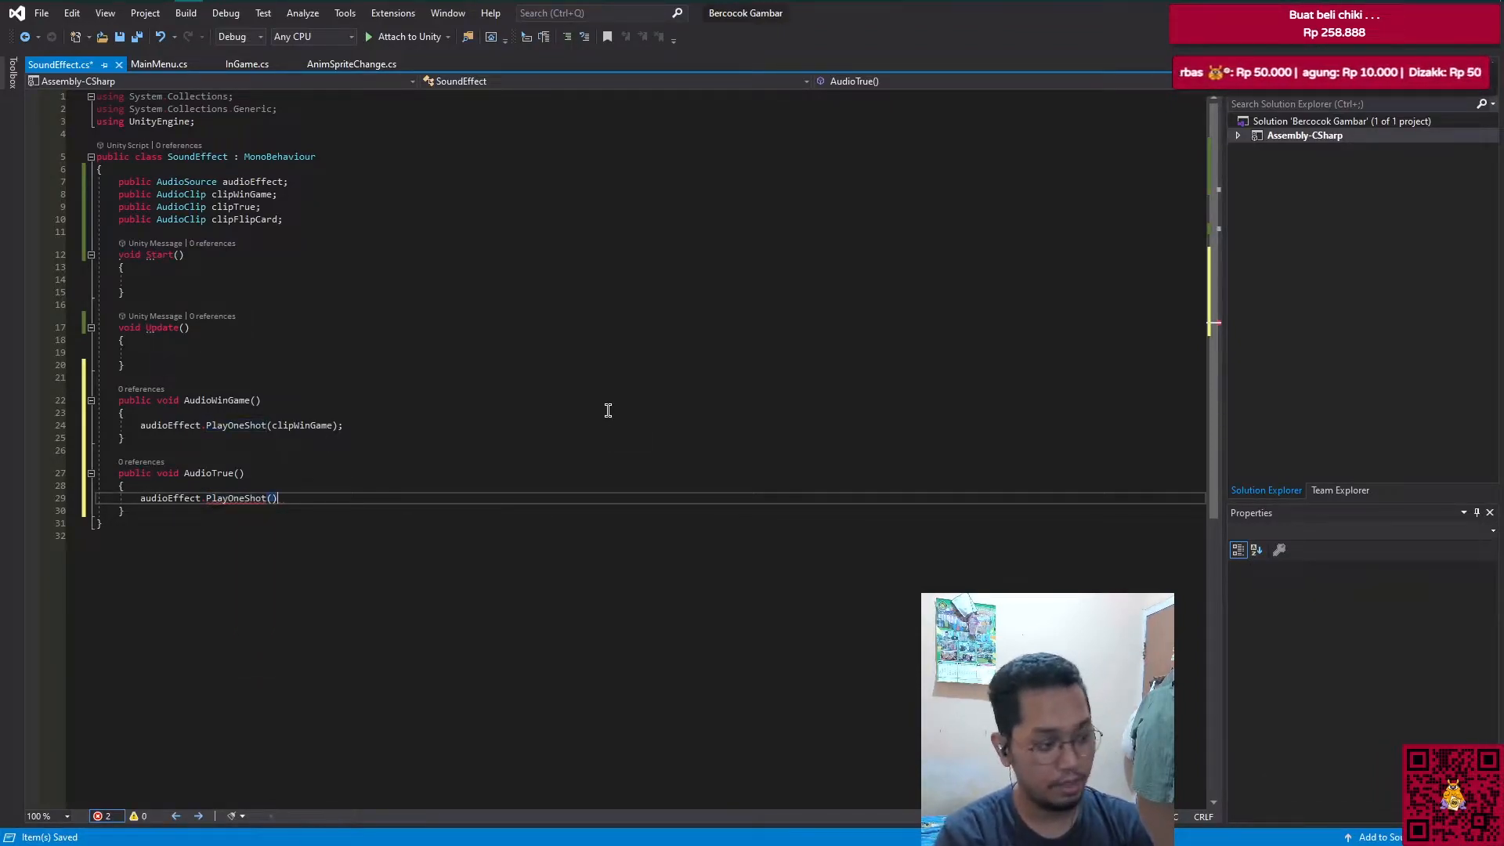
{"action": "type", "text": "clipTrue"}
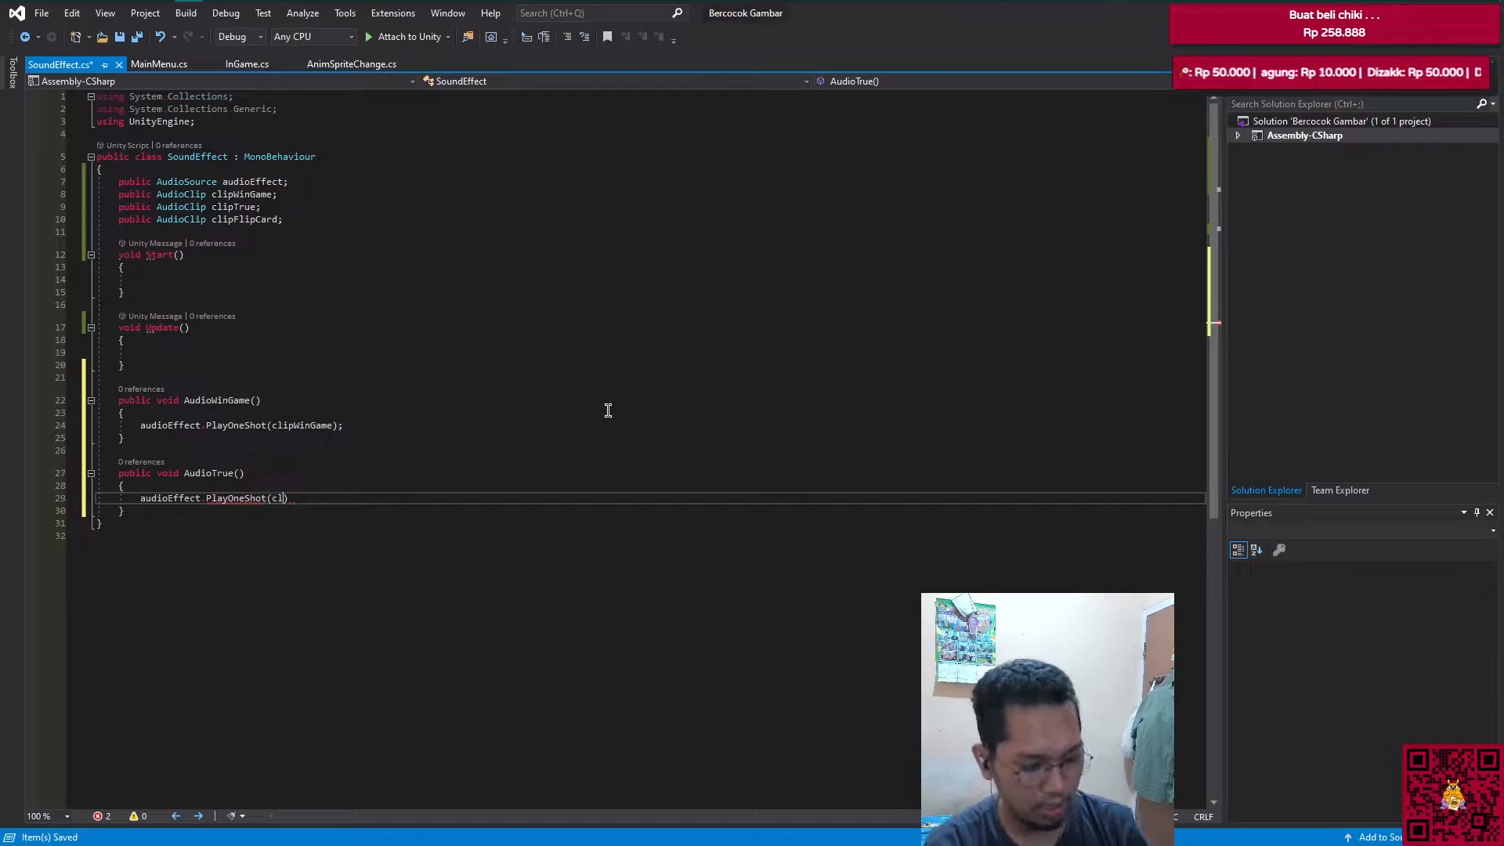
{"action": "type", "text": ")"}
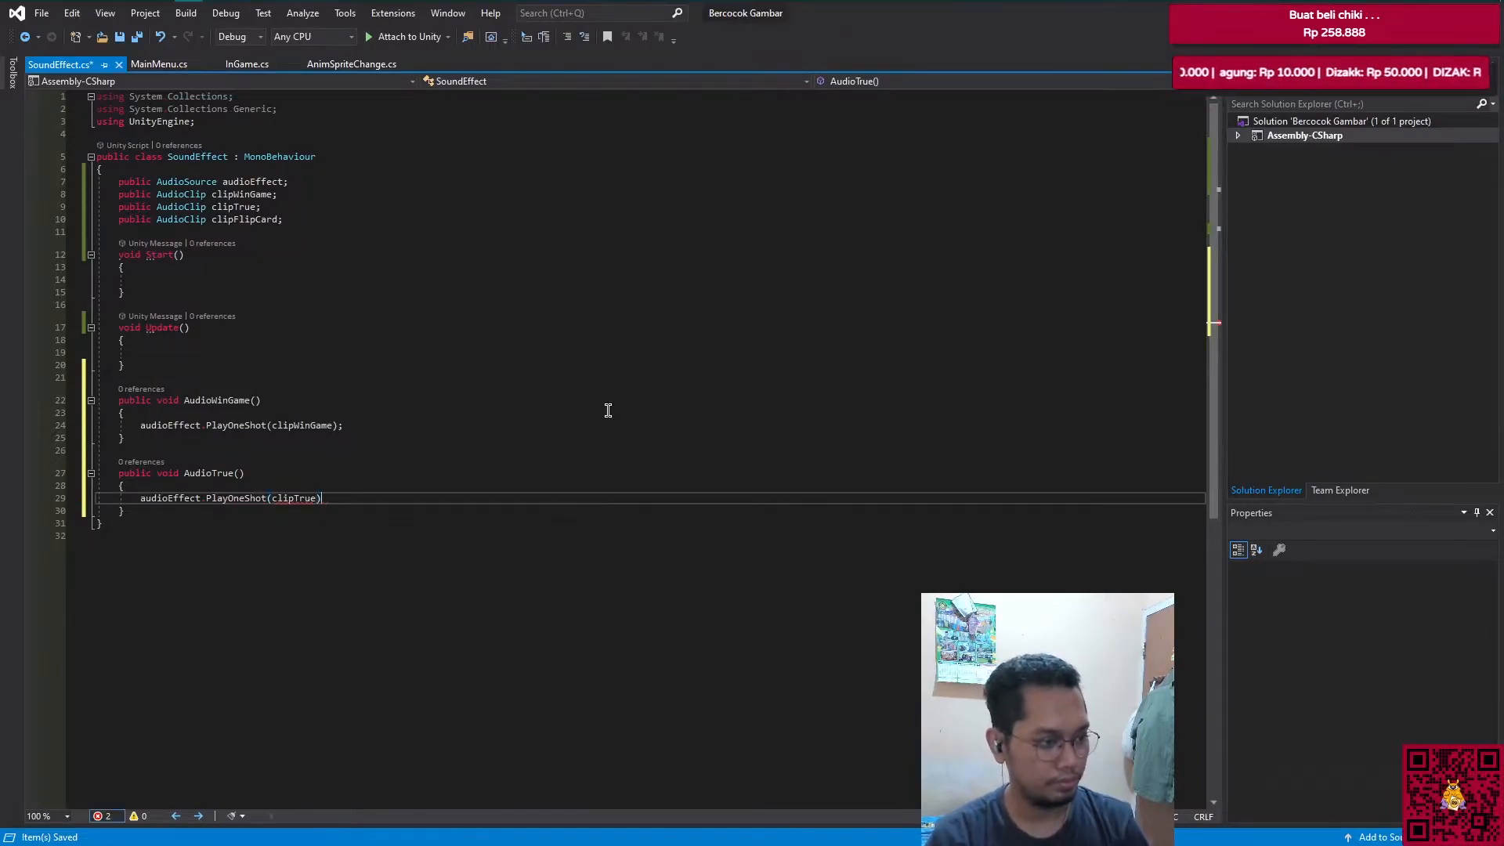
Step: Add an empty public void method AudioFlipCard() with braces below AudioTrue()
{"action": "key", "text": "Down"}
{"action": "key", "text": "Return"}
{"action": "key", "text": "Return"}
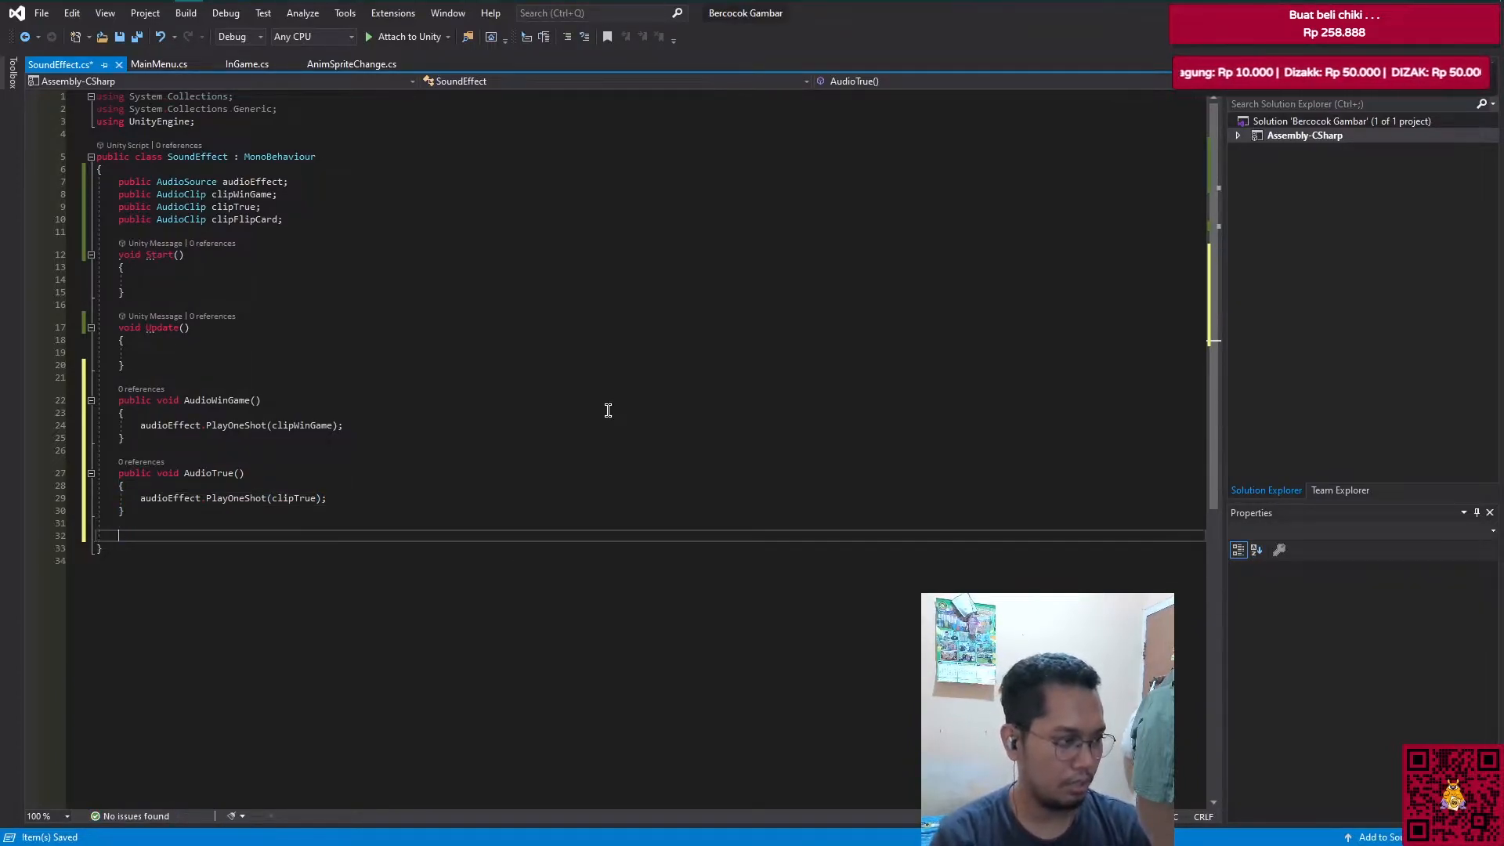
{"action": "type", "text": "public void "}
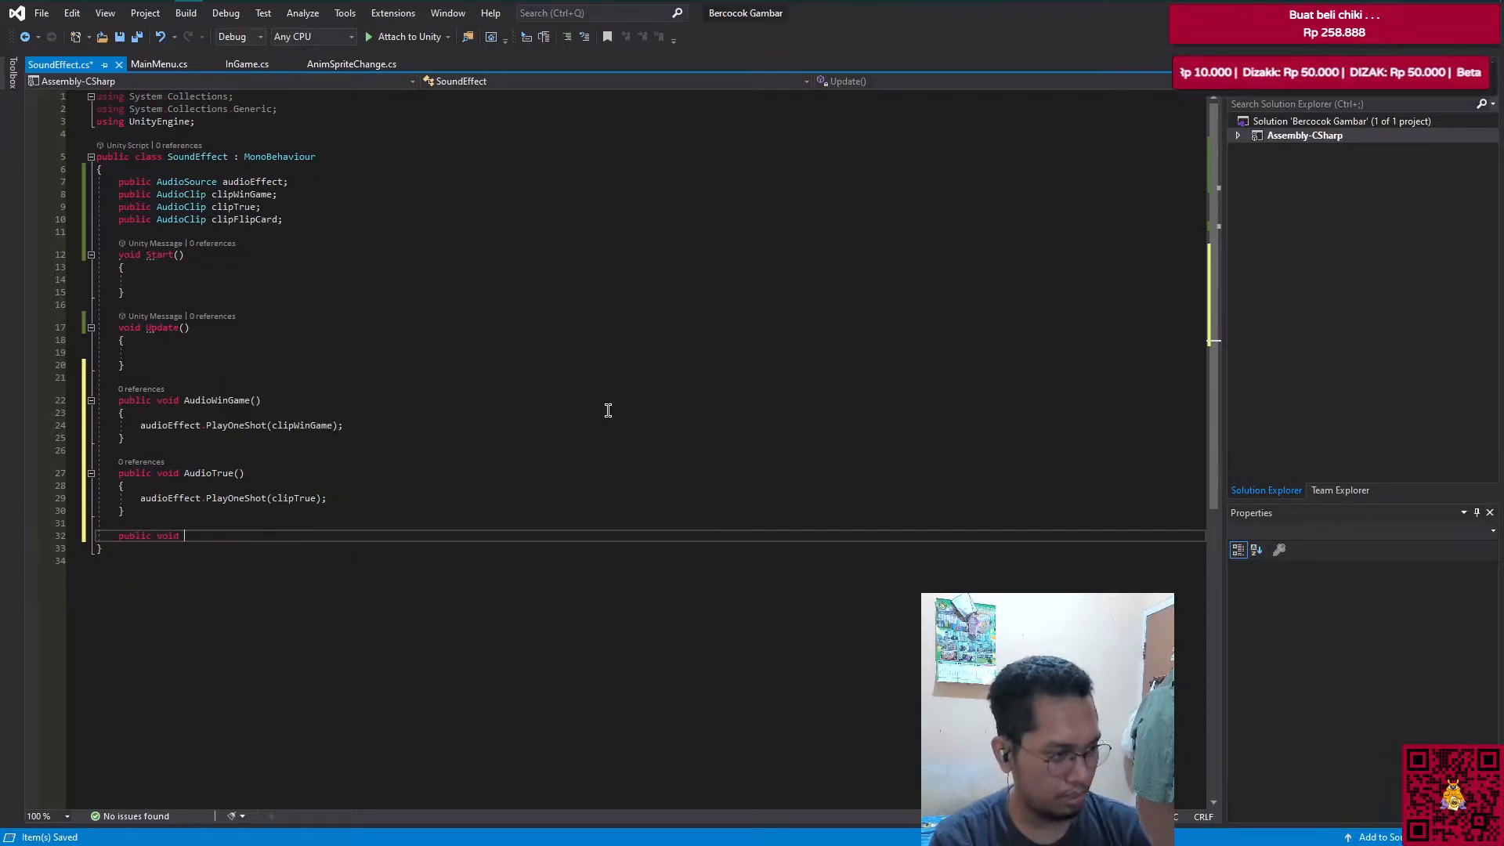
{"action": "type", "text": "Audio"}
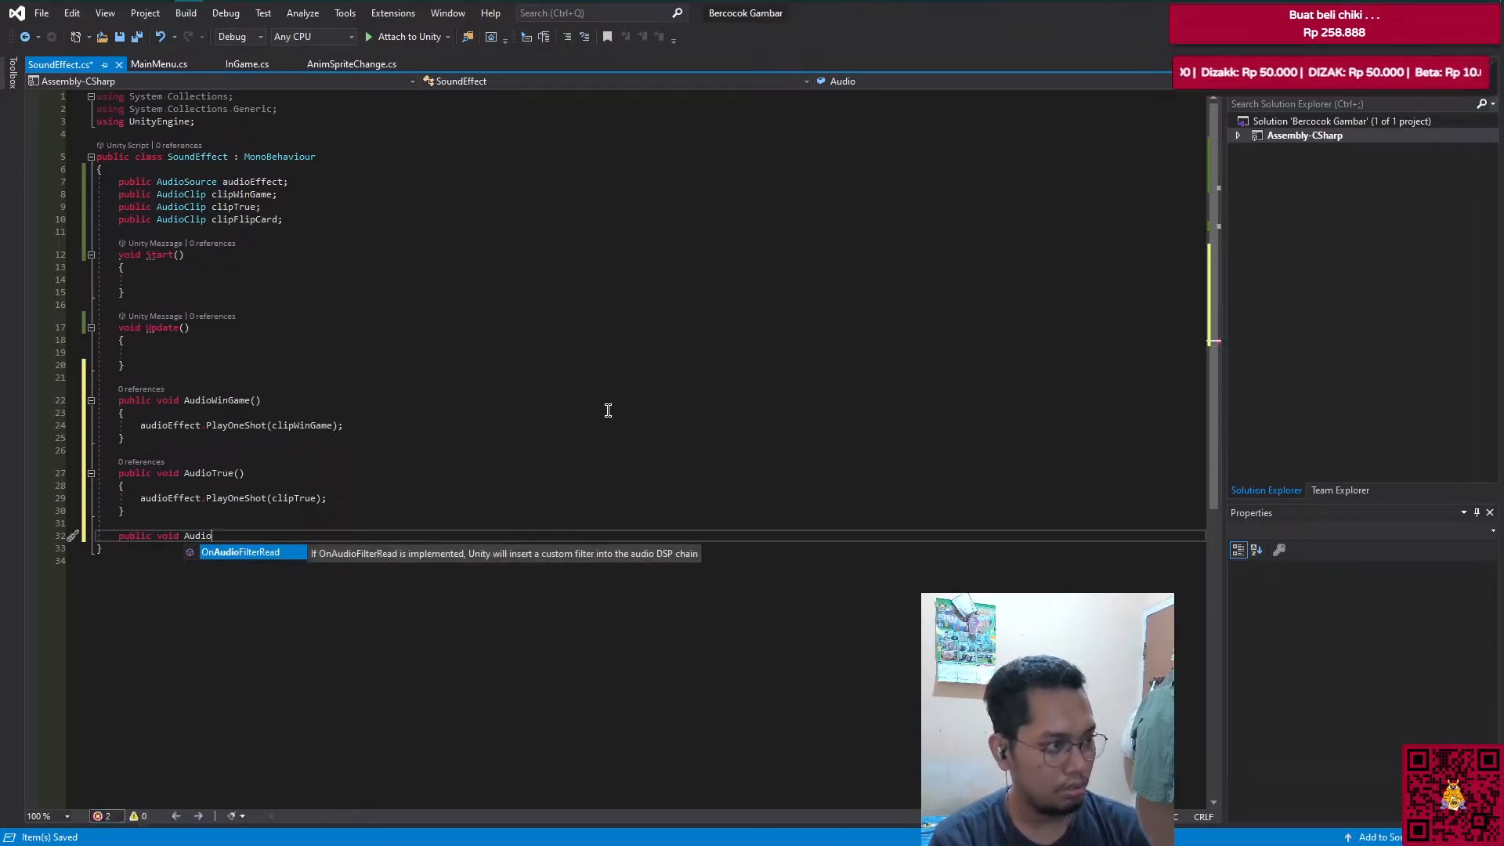
{"action": "type", "text": "FlipCard"}
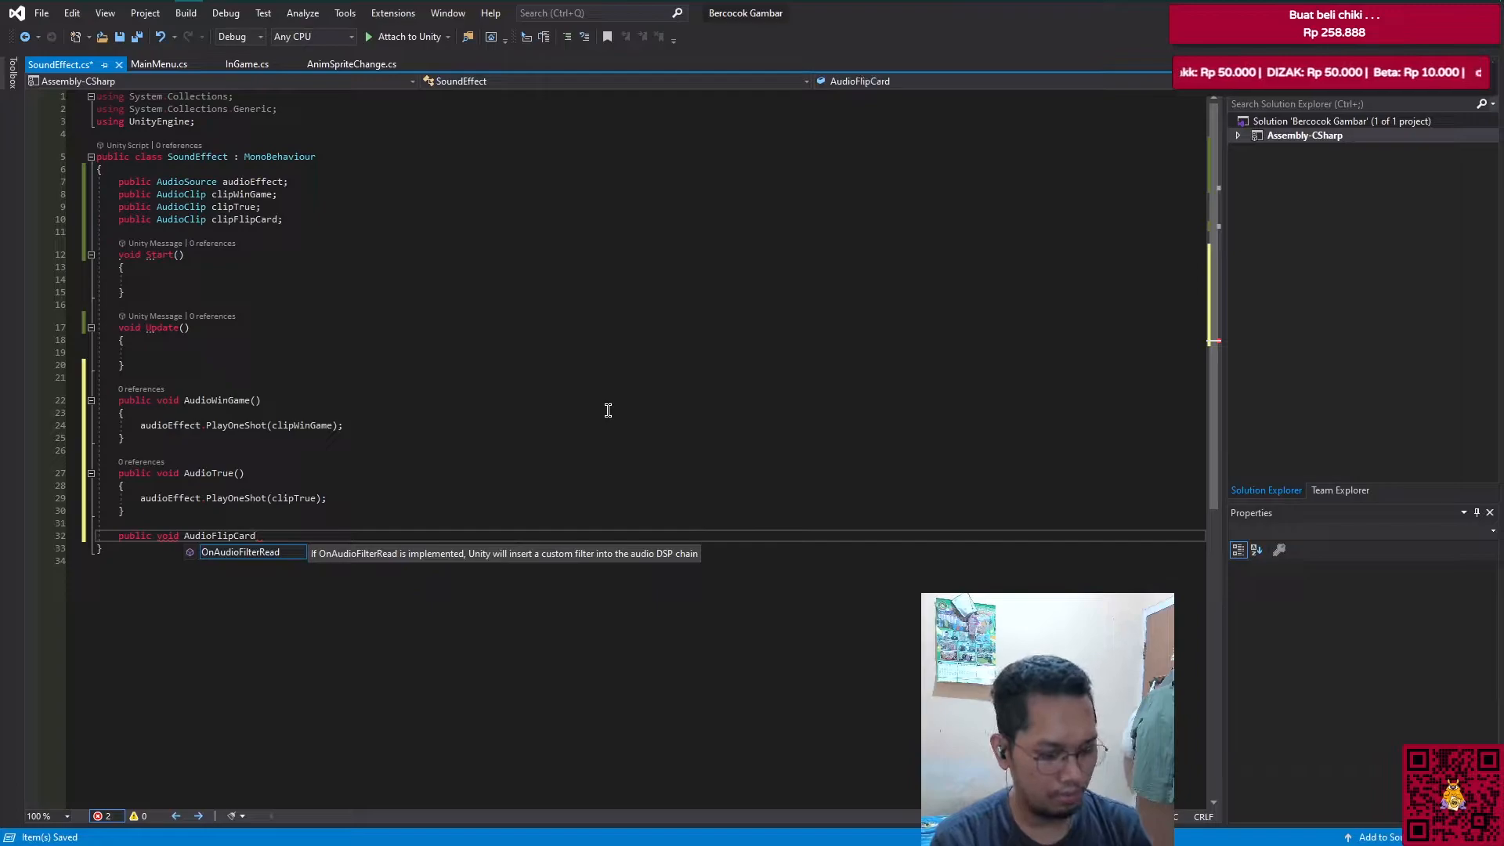
{"action": "type", "text": "()"}
{"action": "key", "text": "Return"}
{"action": "type", "text": "{"}
{"action": "key", "text": "Return"}
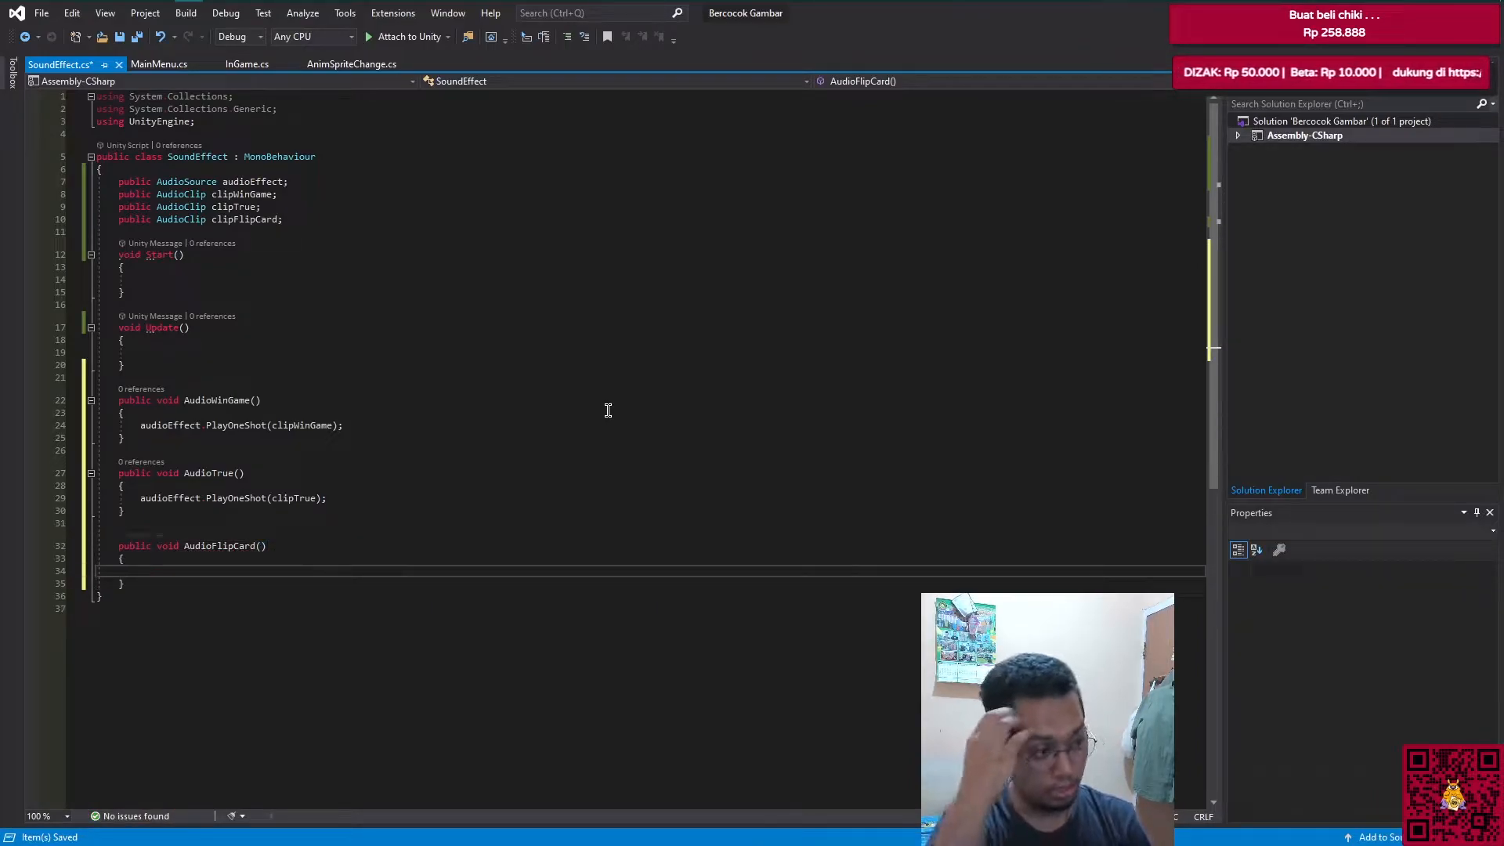
Step: Inside AudioFlipCard(), write the statement audioEffect.PlayOneShot(clipFlipCard); and save the SoundEffect script
{"action": "type", "text": "audioEffect"}
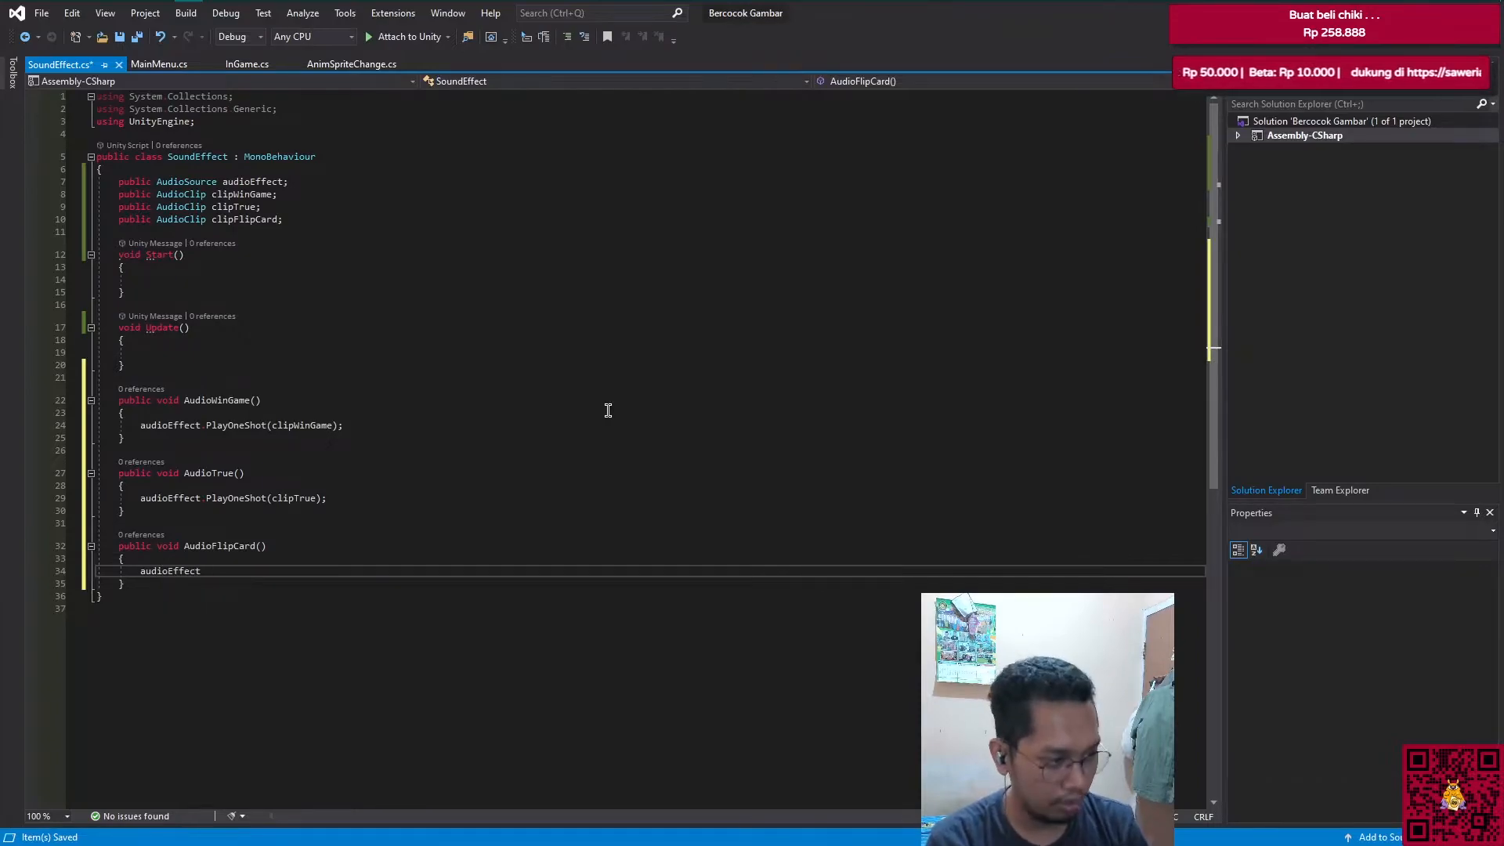
{"action": "type", "text": ".pla"}
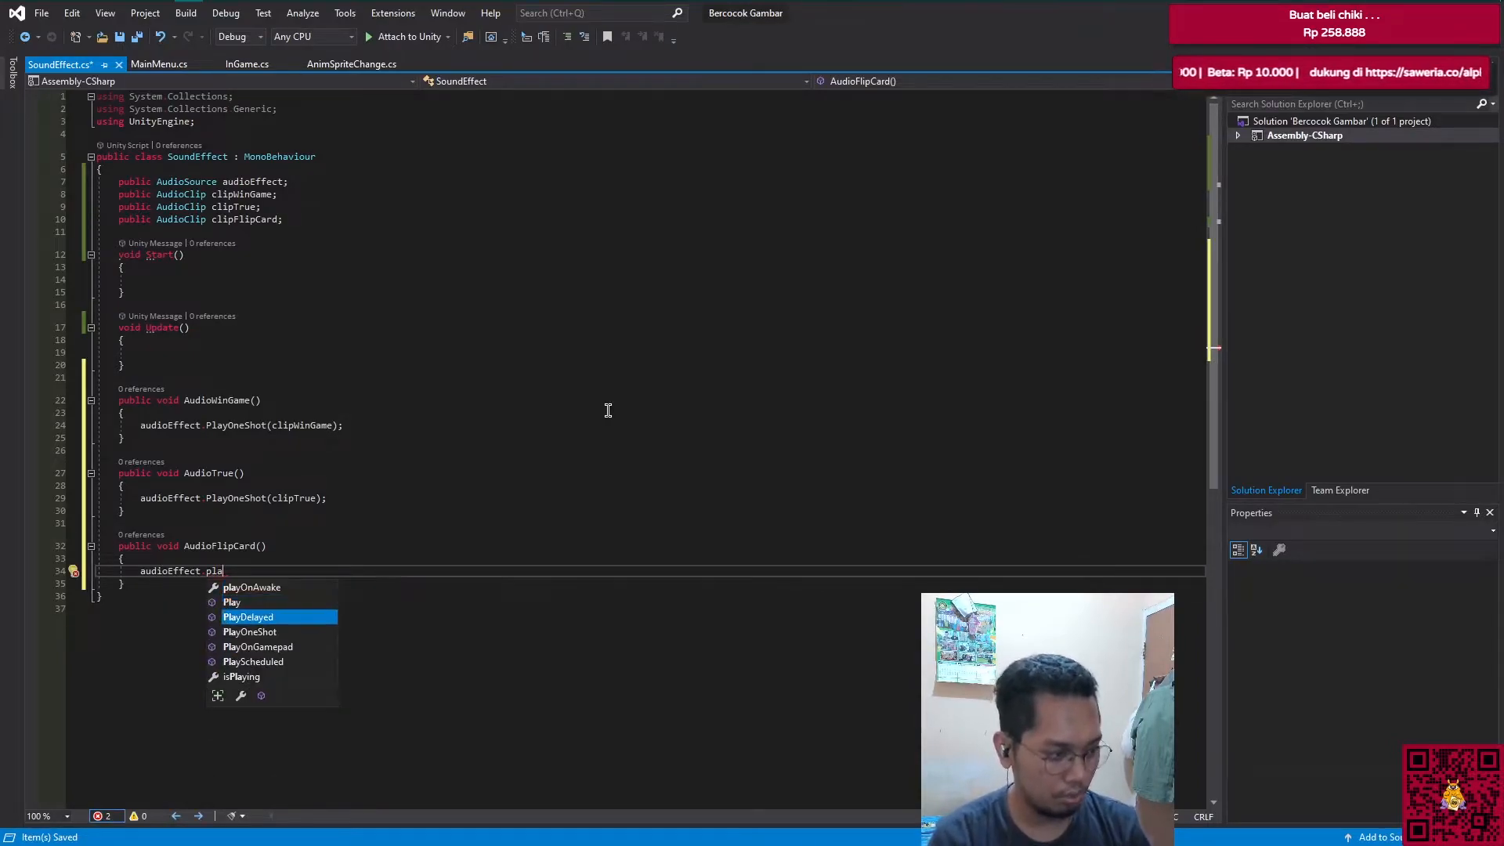
{"action": "key", "text": "Down"}
{"action": "key", "text": "Tab"}
{"action": "type", "text": "("}
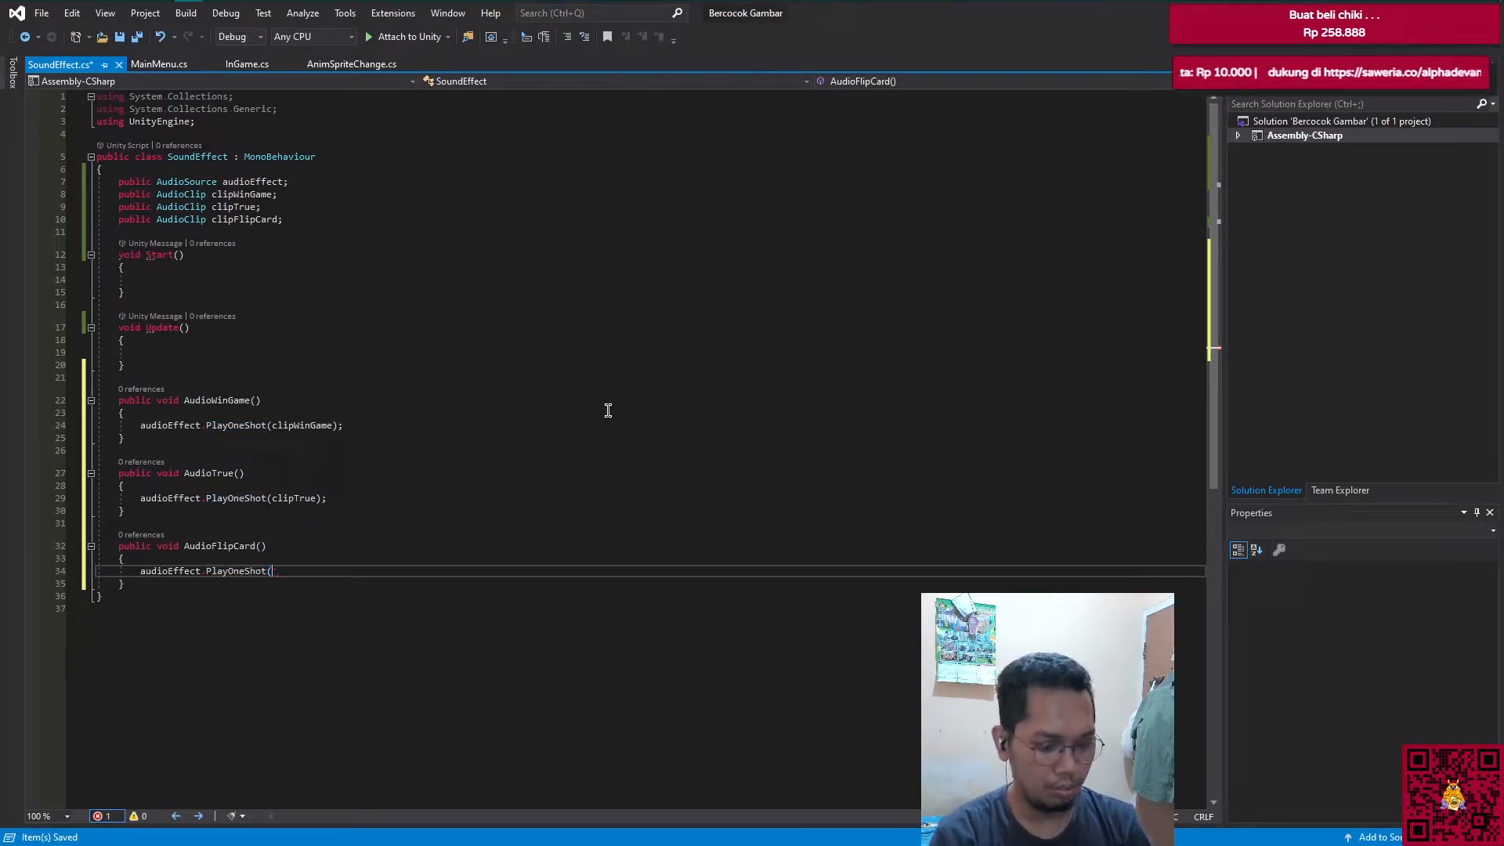
{"action": "type", "text": "clipFlipCard"}
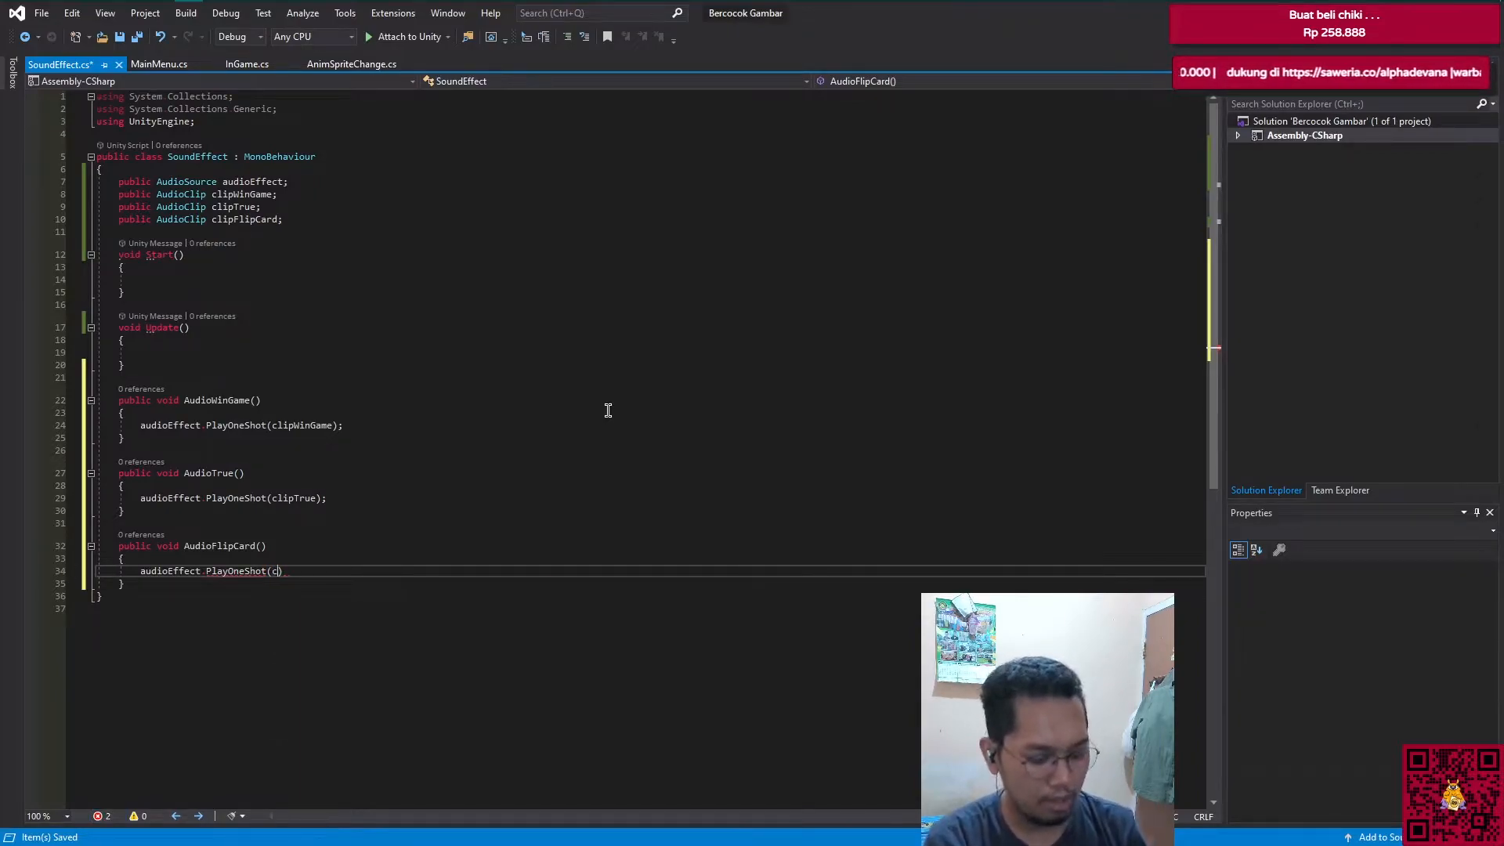
{"action": "key", "text": "Tab"}
{"action": "key", "text": "Right"}
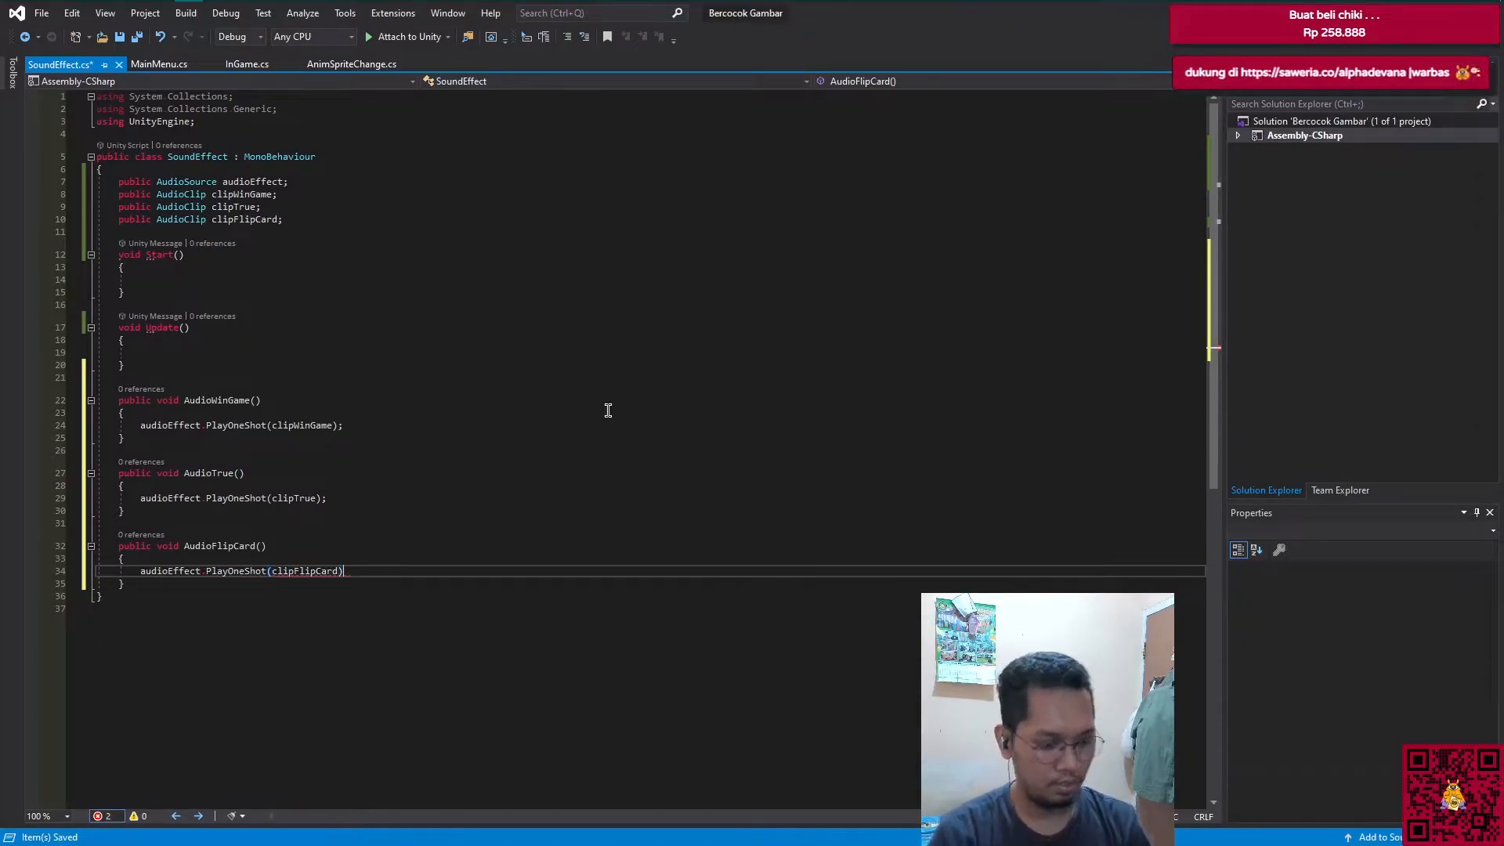
{"action": "type", "text": ";"}
{"action": "key", "text": "ctrl+s"}
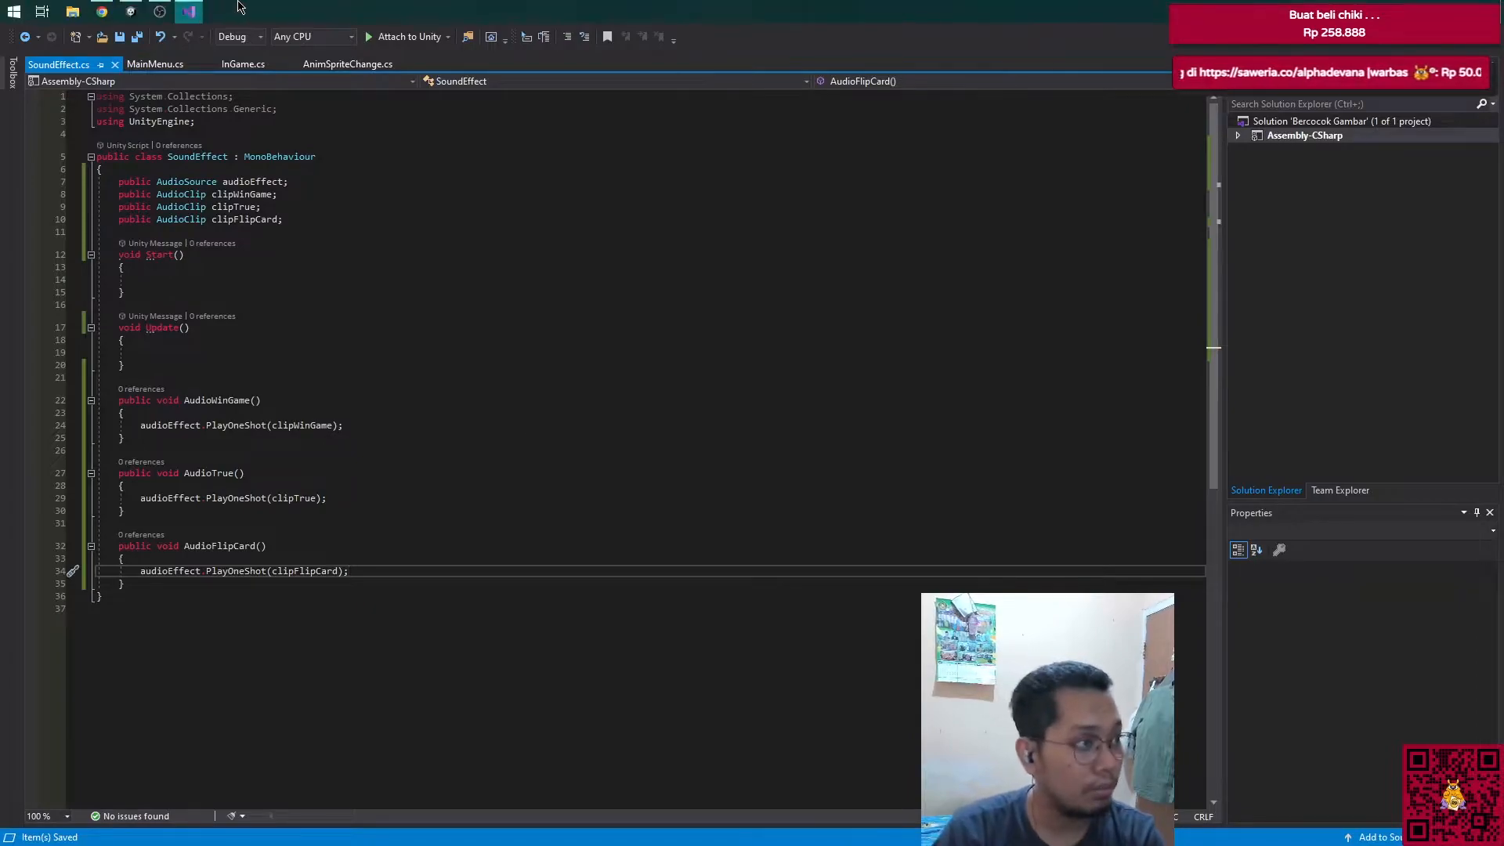
Step: Switch to Unity and examine the Whup clip in the project's audio folder
{"action": "left_click", "coordinate": [132, 10]}
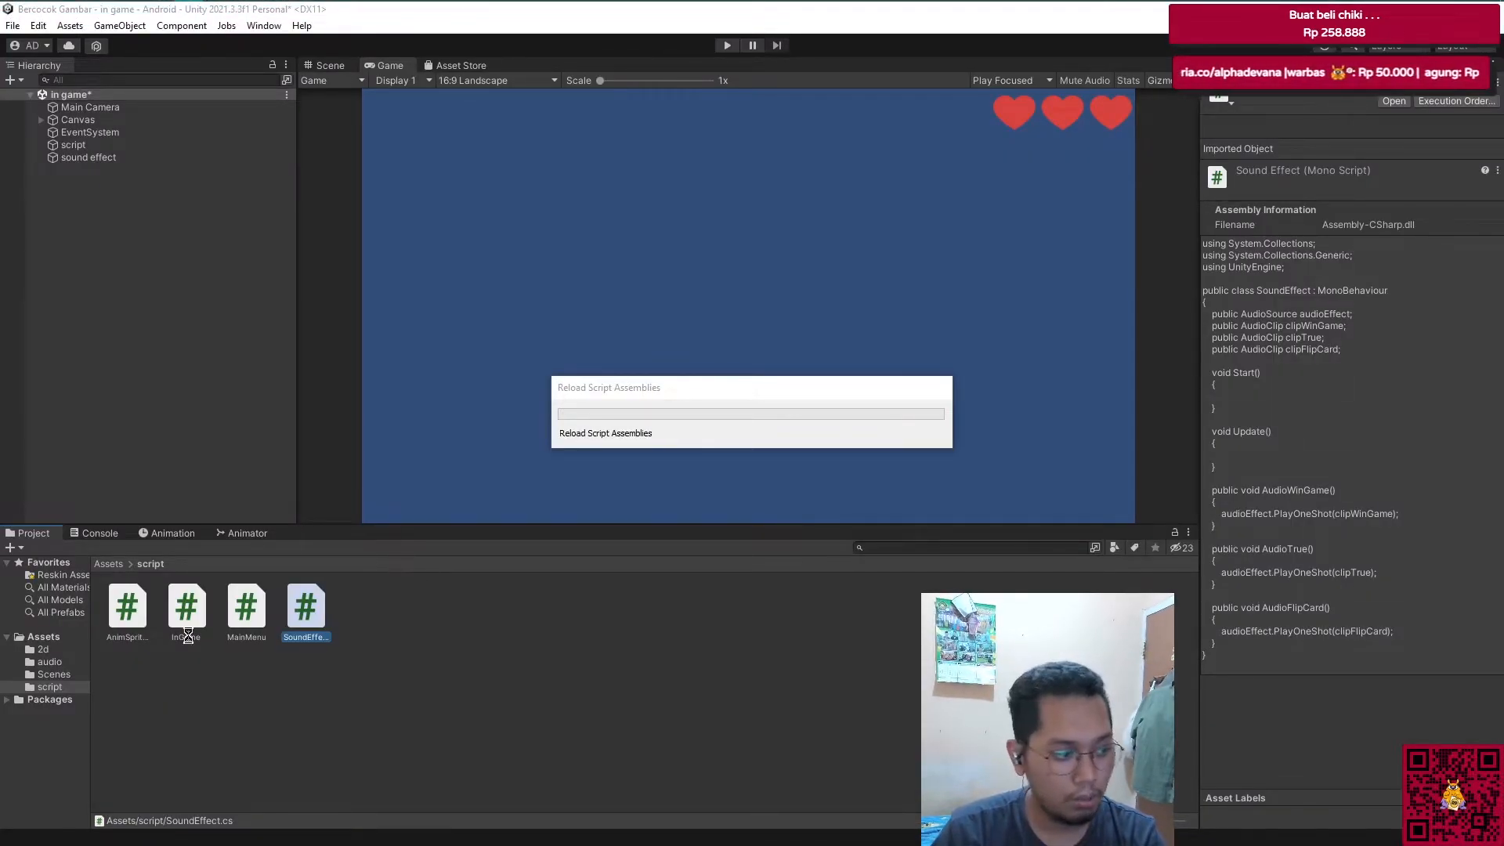
{"action": "left_click", "coordinate": [50, 662]}
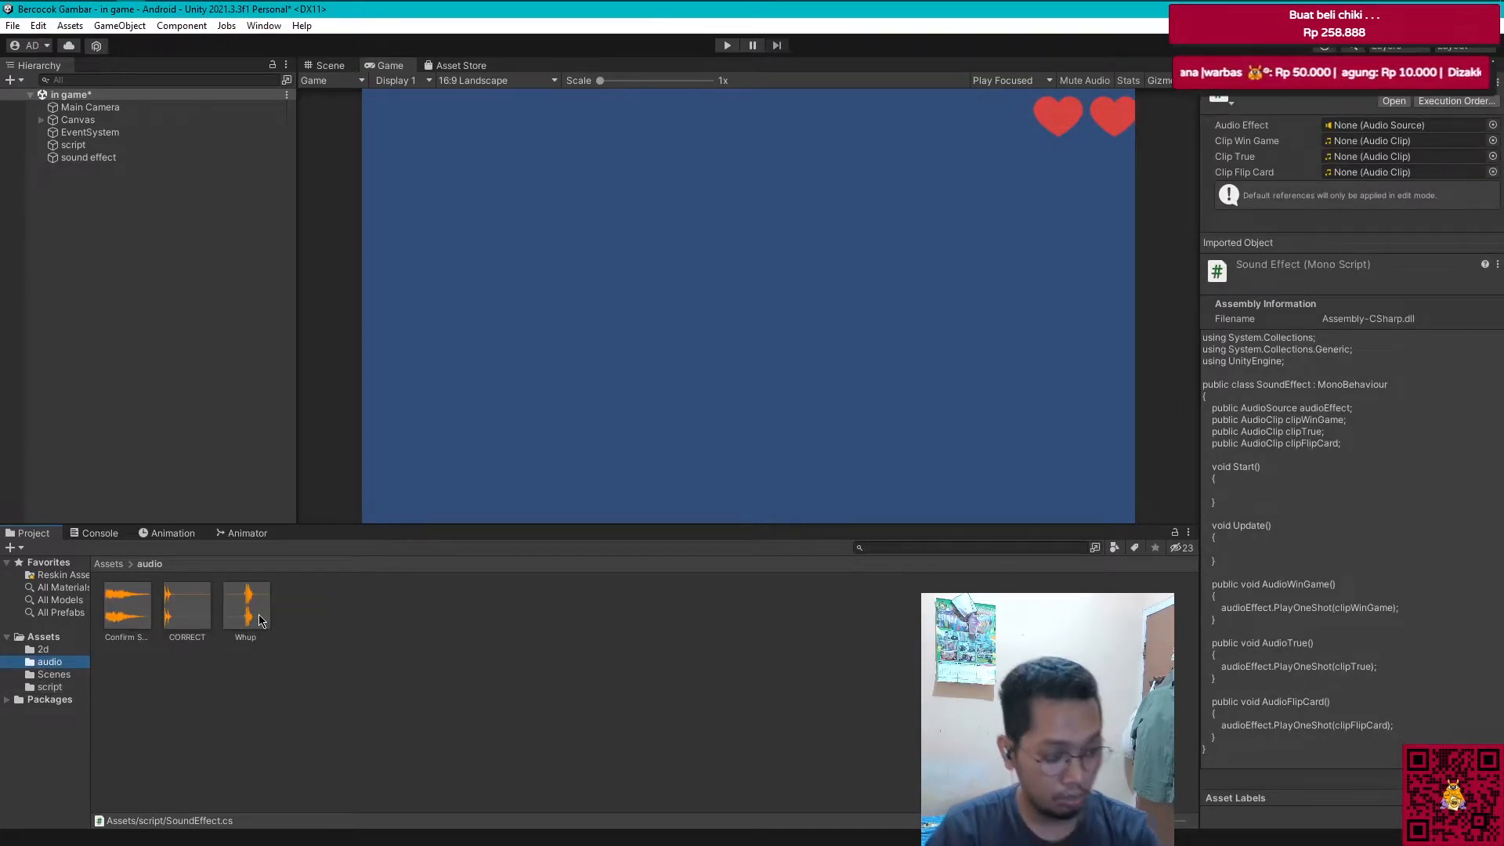
{"action": "left_click", "coordinate": [261, 620]}
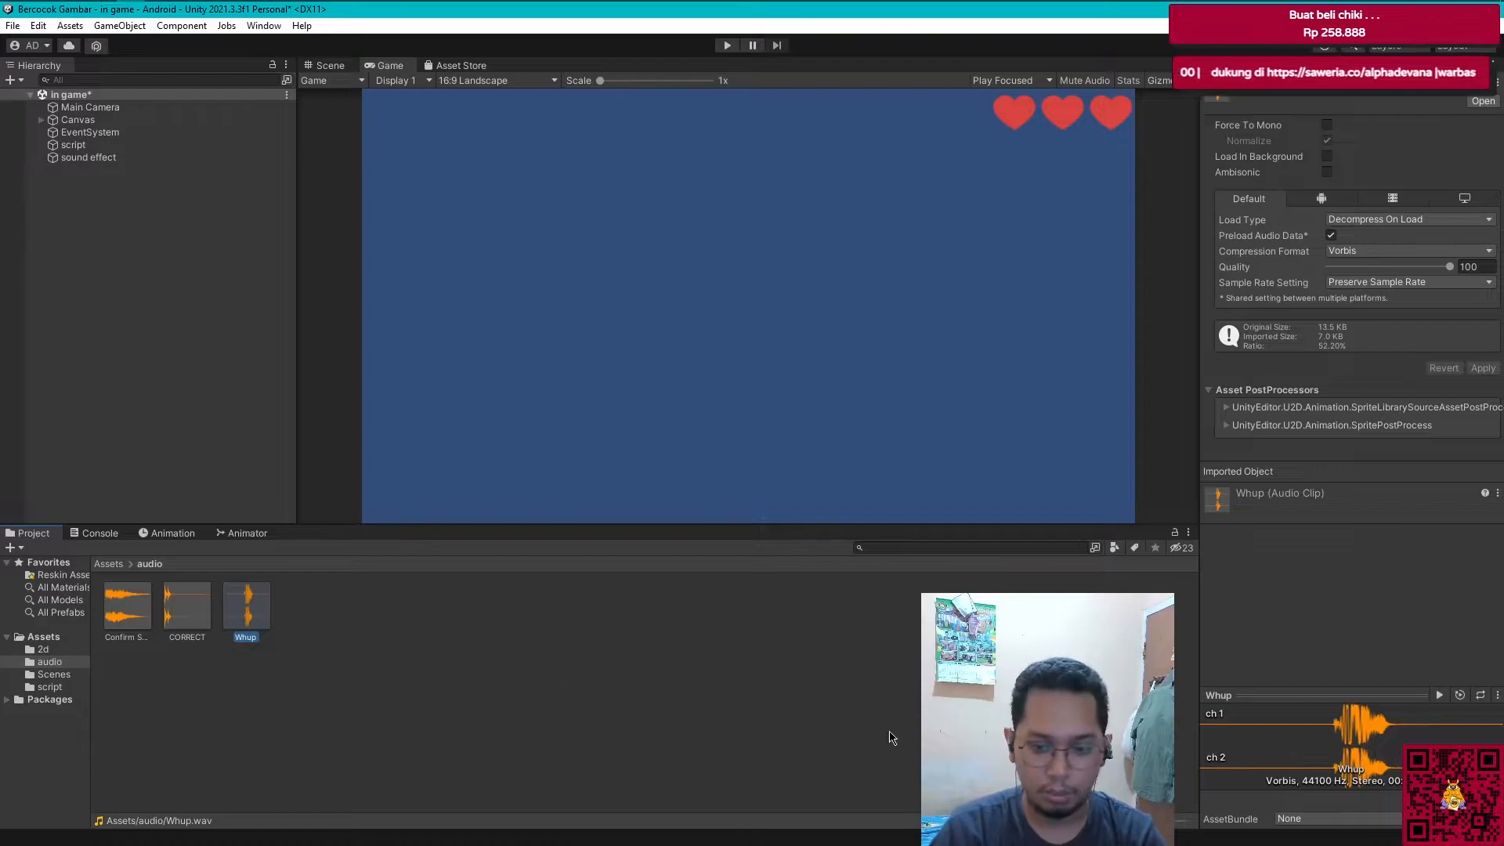
{"action": "left_click", "coordinate": [842, 677]}
Step: Switch to Visual Studio and, in InGame.cs below the textEndGame field, add a [Space] attribute with the comment //audio effect above it
{"action": "mouse_move", "coordinate": [200, 4]}
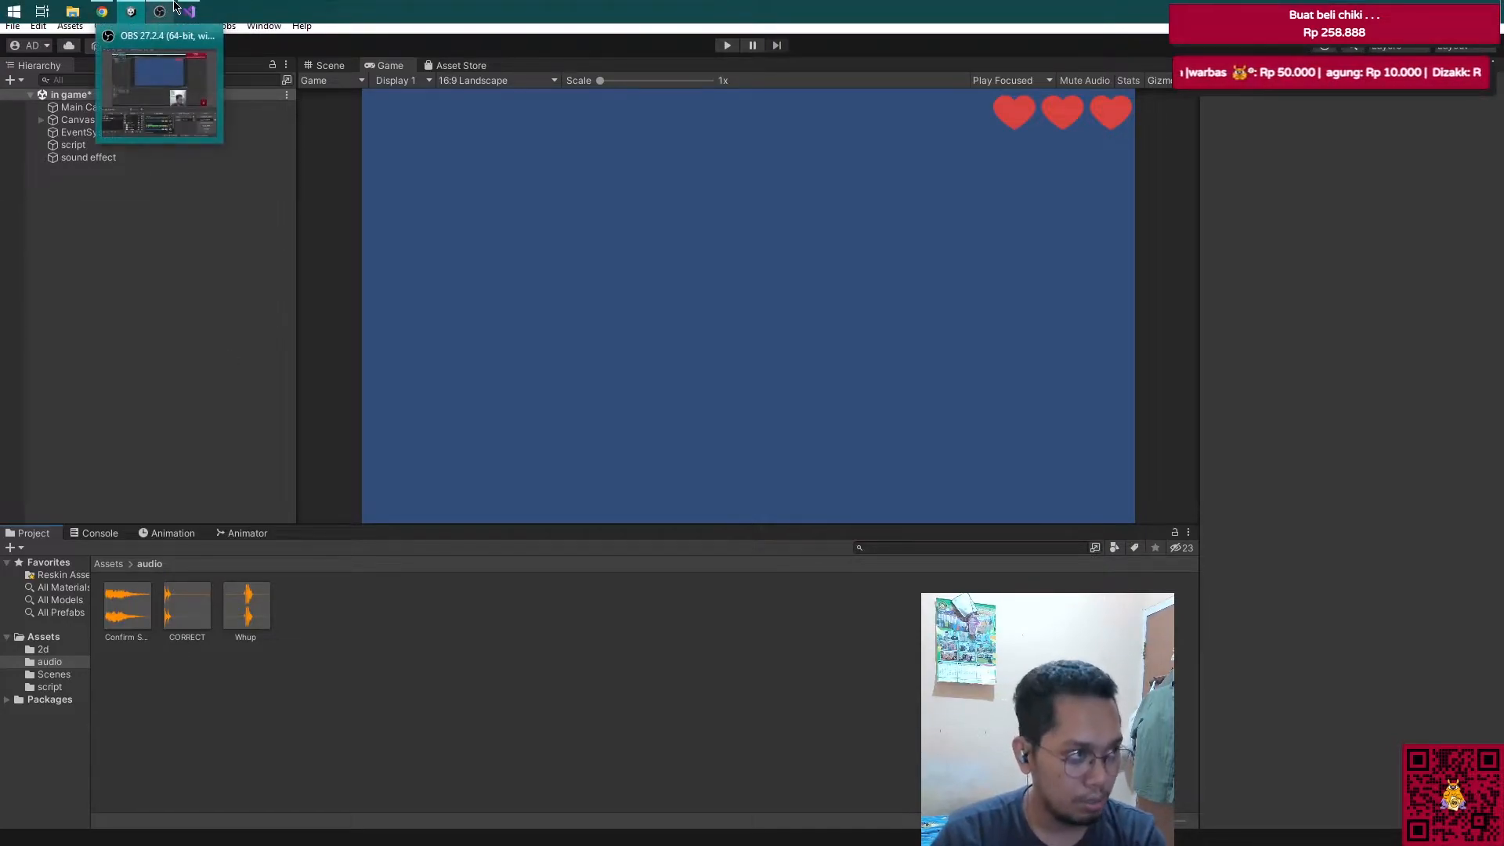
{"action": "left_click", "coordinate": [189, 12]}
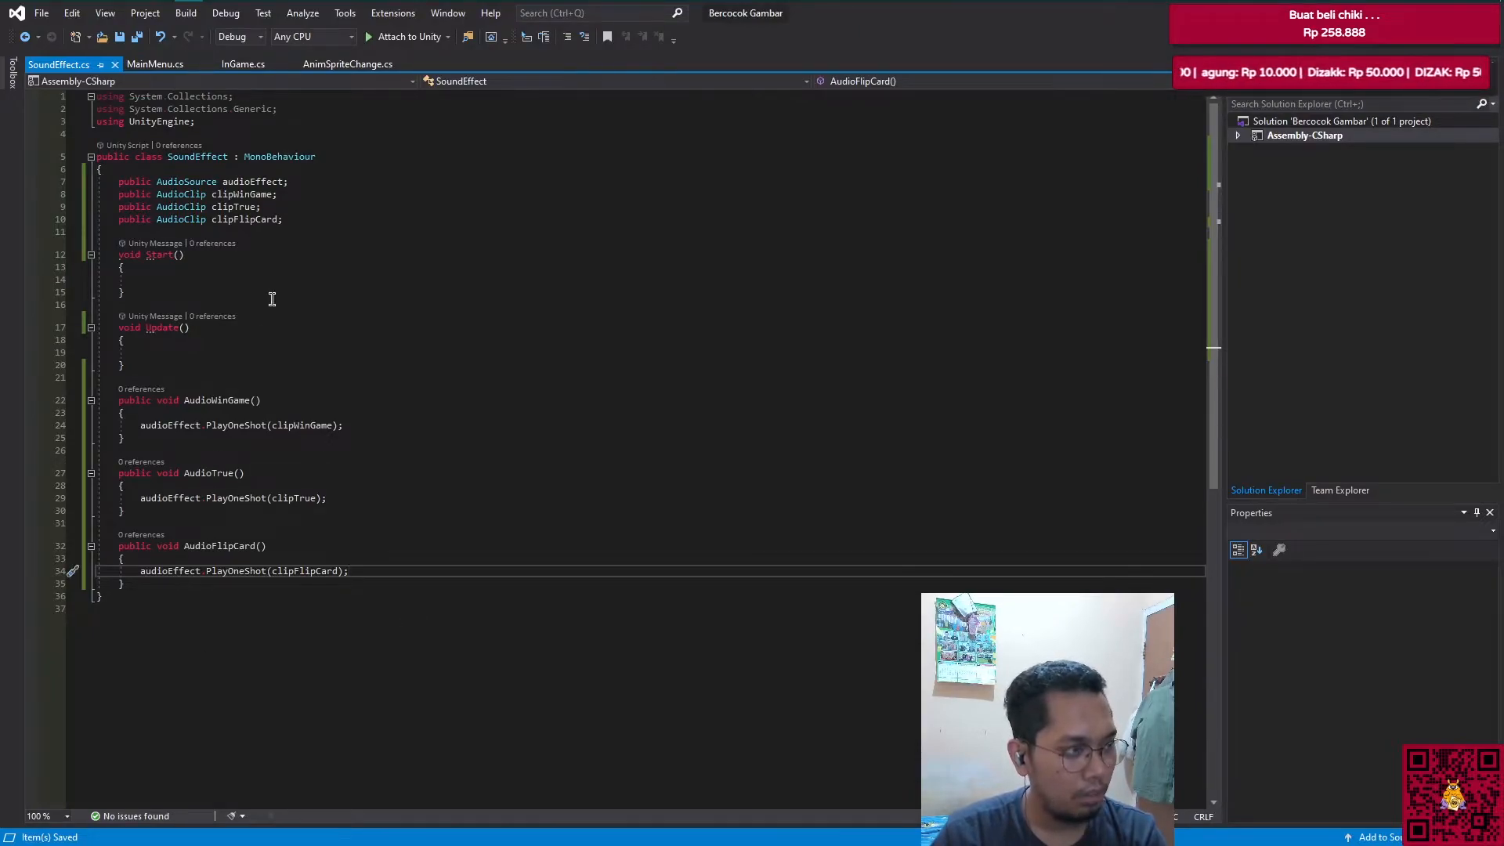
{"action": "left_click", "coordinate": [244, 64]}
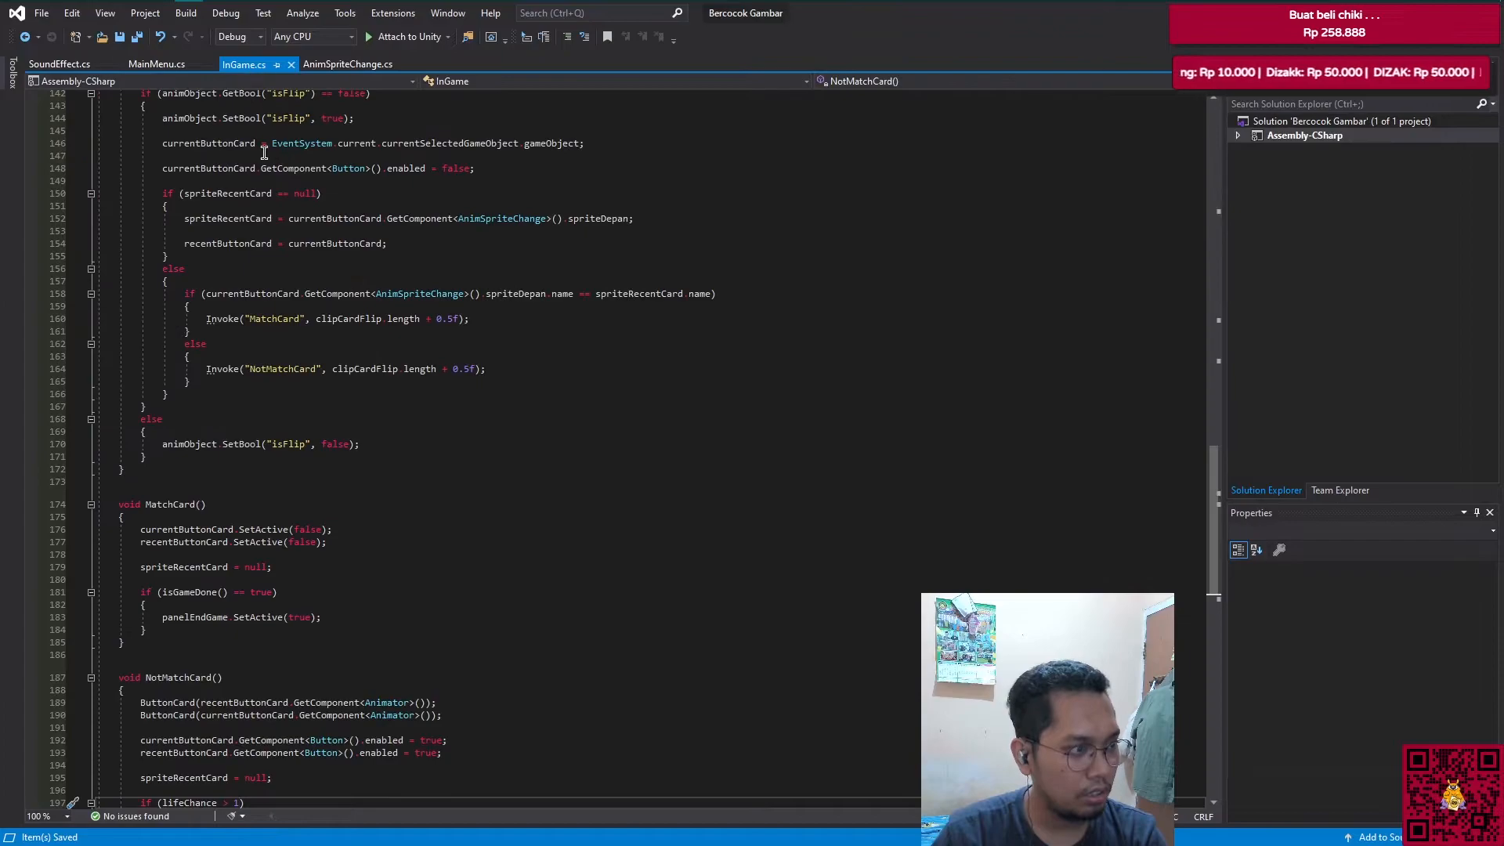
{"action": "scroll", "coordinate": [379, 426], "scroll_direction": "up", "scroll_amount": 15}
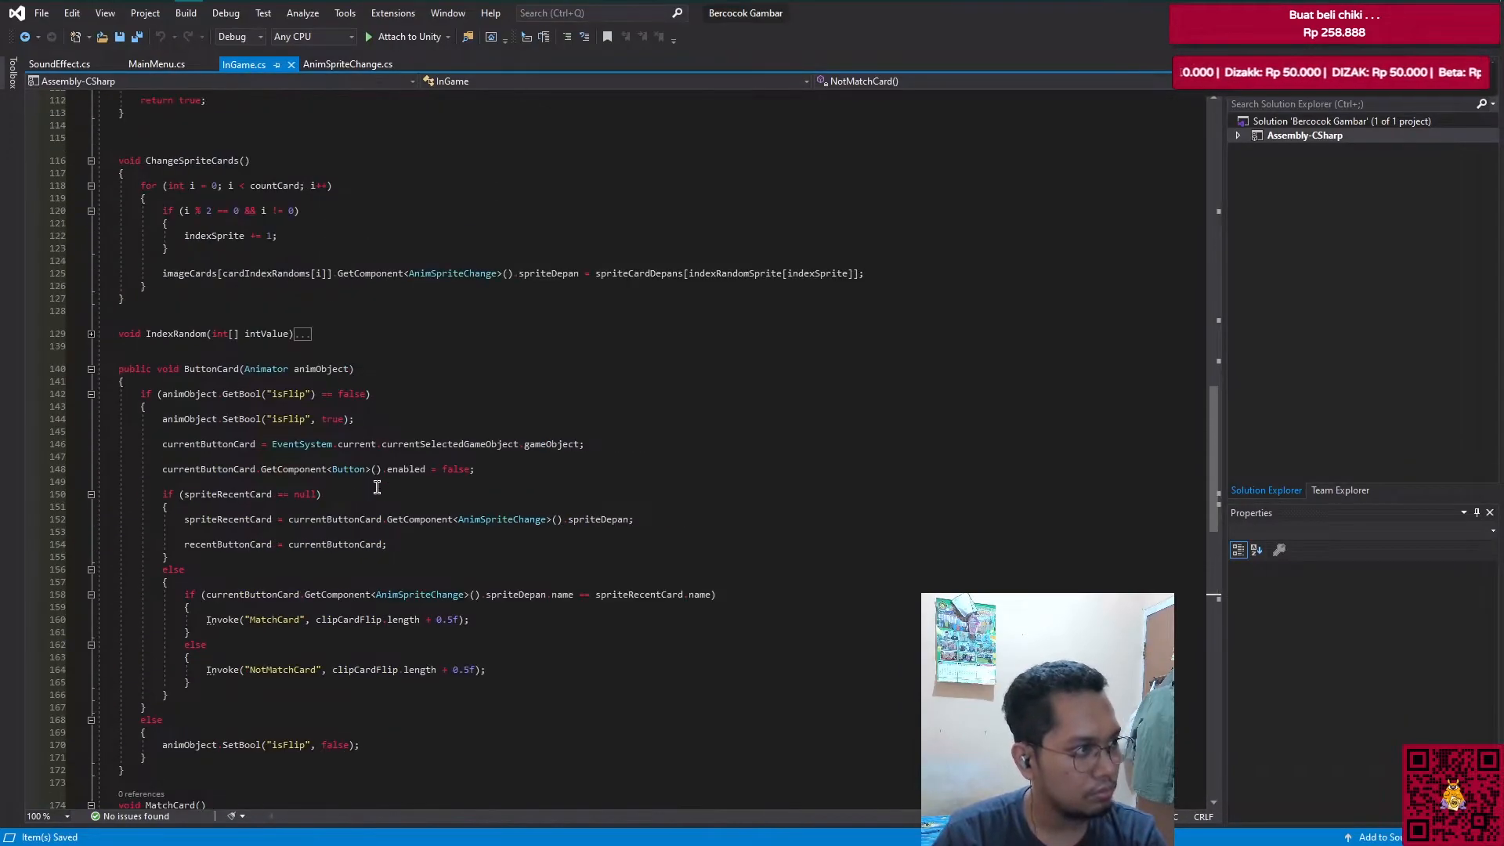
{"action": "scroll", "coordinate": [370, 502], "scroll_direction": "up", "scroll_amount": 20}
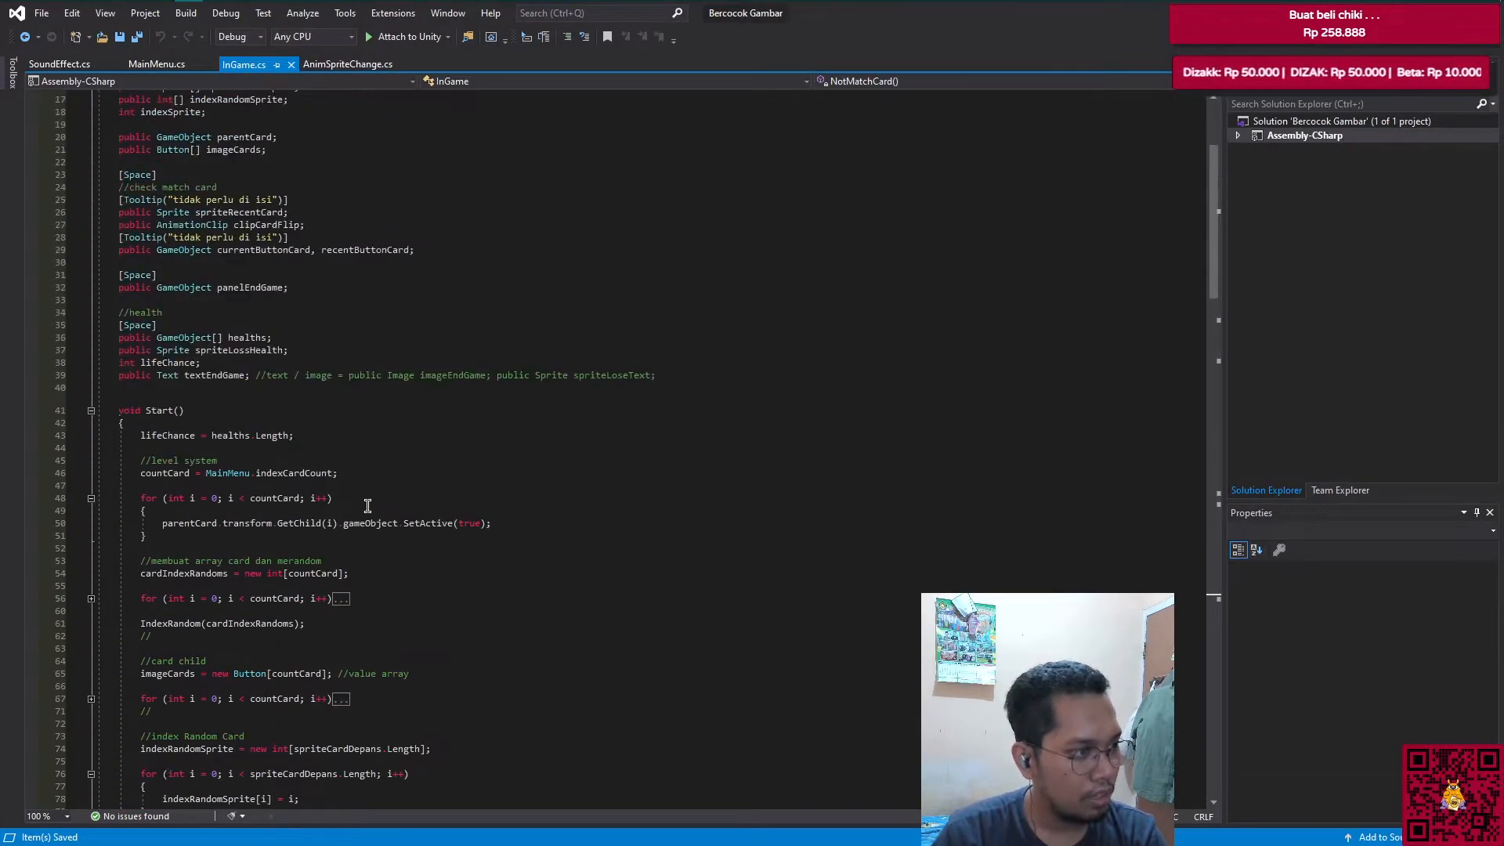
{"action": "scroll", "coordinate": [295, 434], "scroll_direction": "up", "scroll_amount": 2}
{"action": "left_click", "coordinate": [767, 451]}
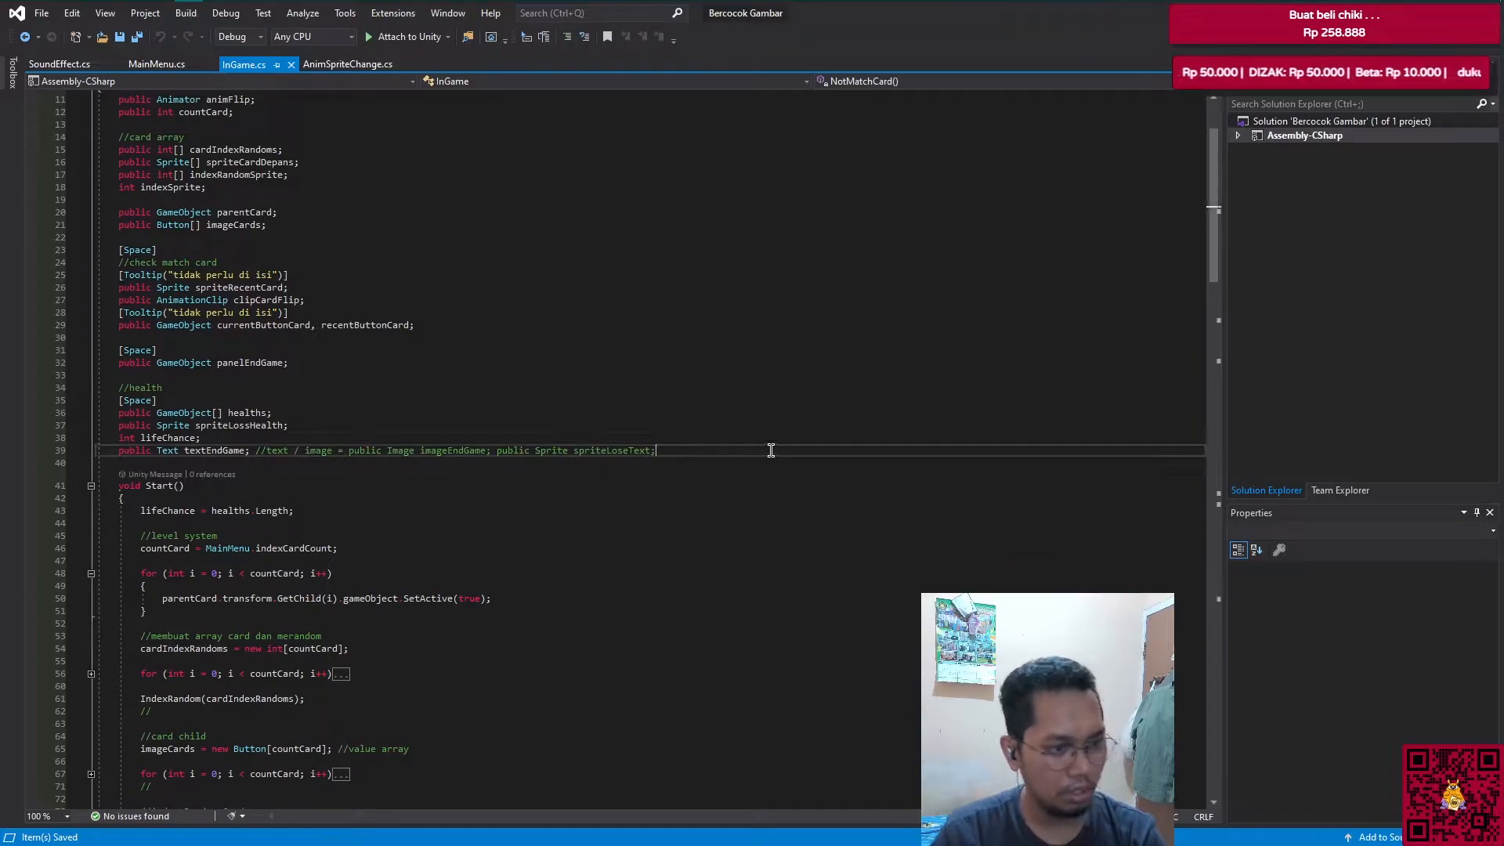
{"action": "key", "text": "Return"}
{"action": "key", "text": "Return"}
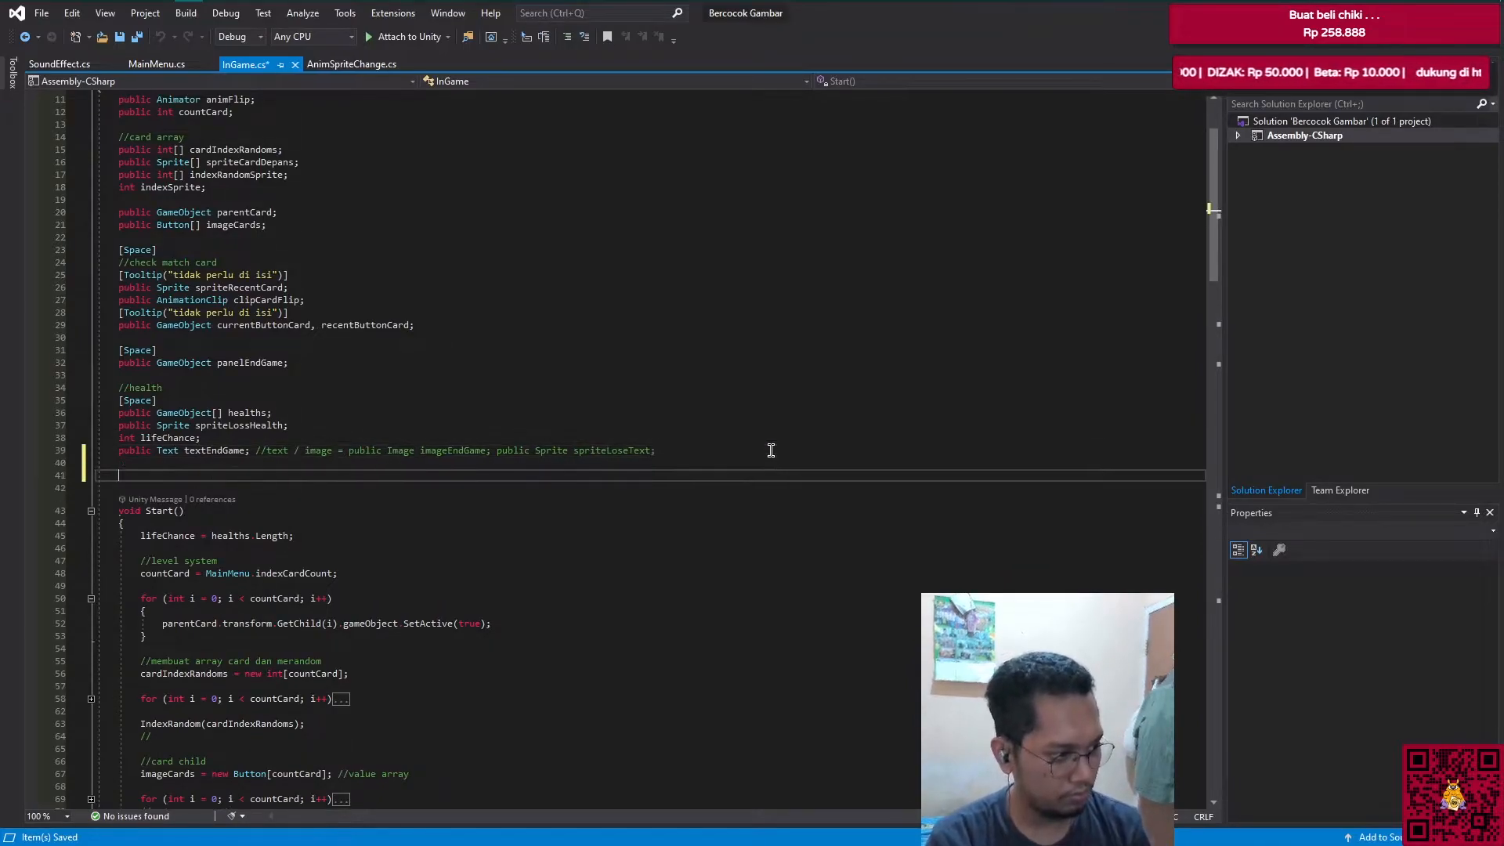
{"action": "type", "text": "[Space]"}
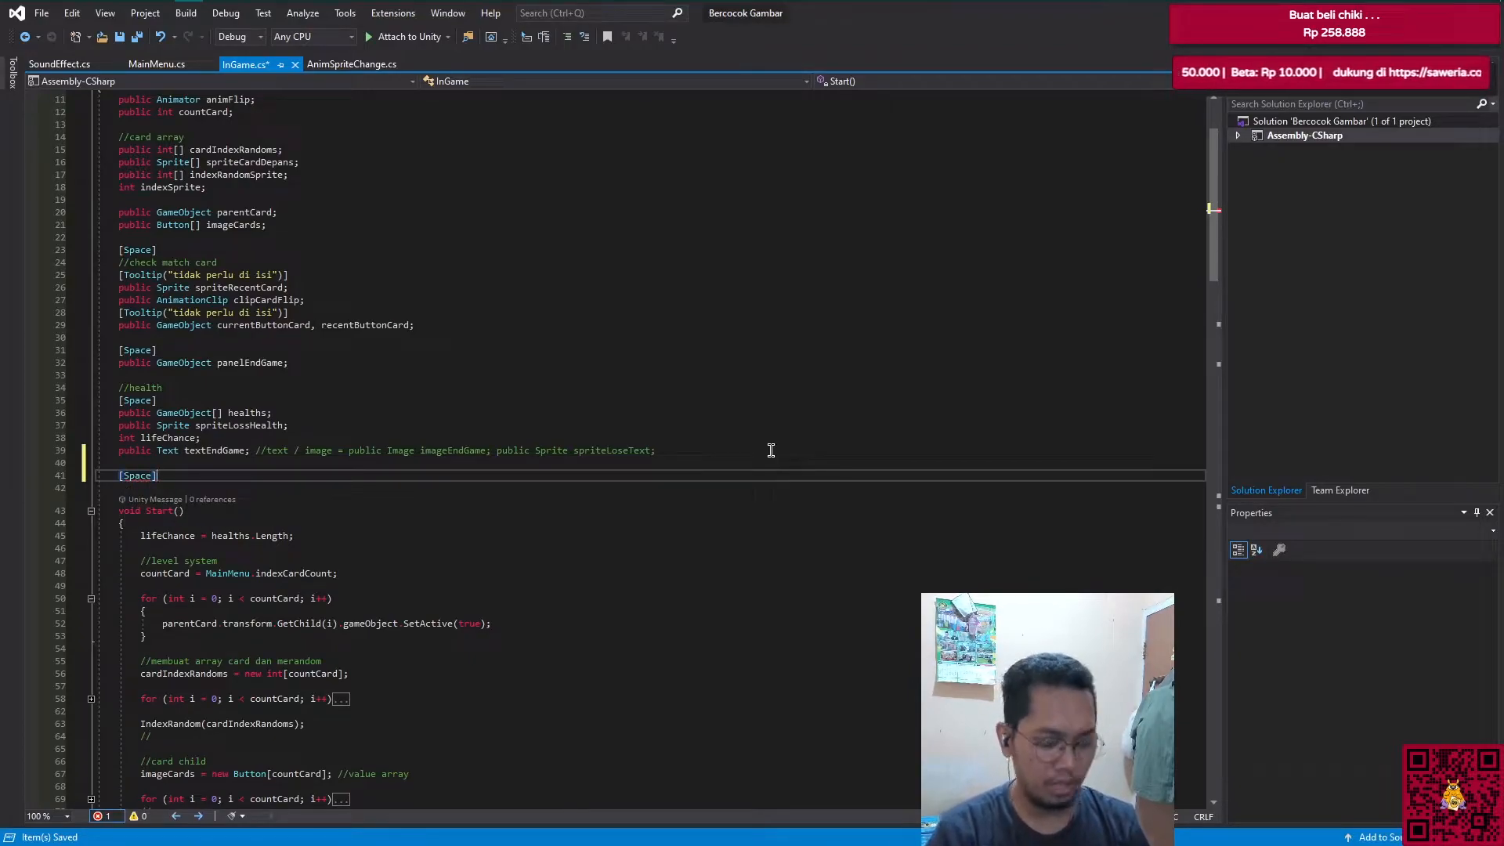
{"action": "key", "text": "ctrl+Return"}
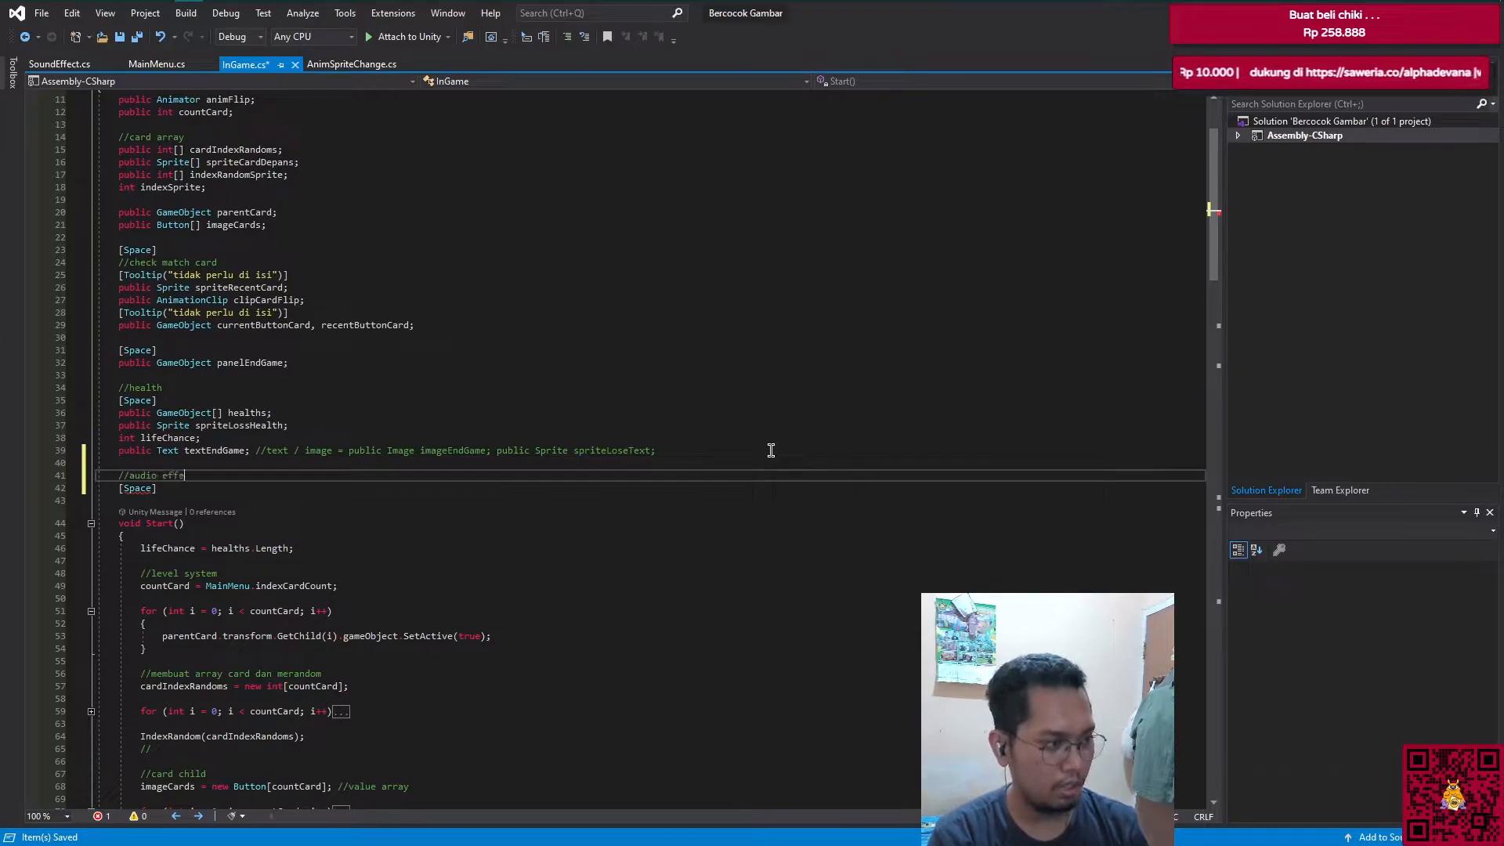
Step: Below the new [Space] attribute, declare the field public SoundEffect soundEffect; and save InGame.cs
{"action": "key", "text": "Down"}
{"action": "key", "text": "Return"}
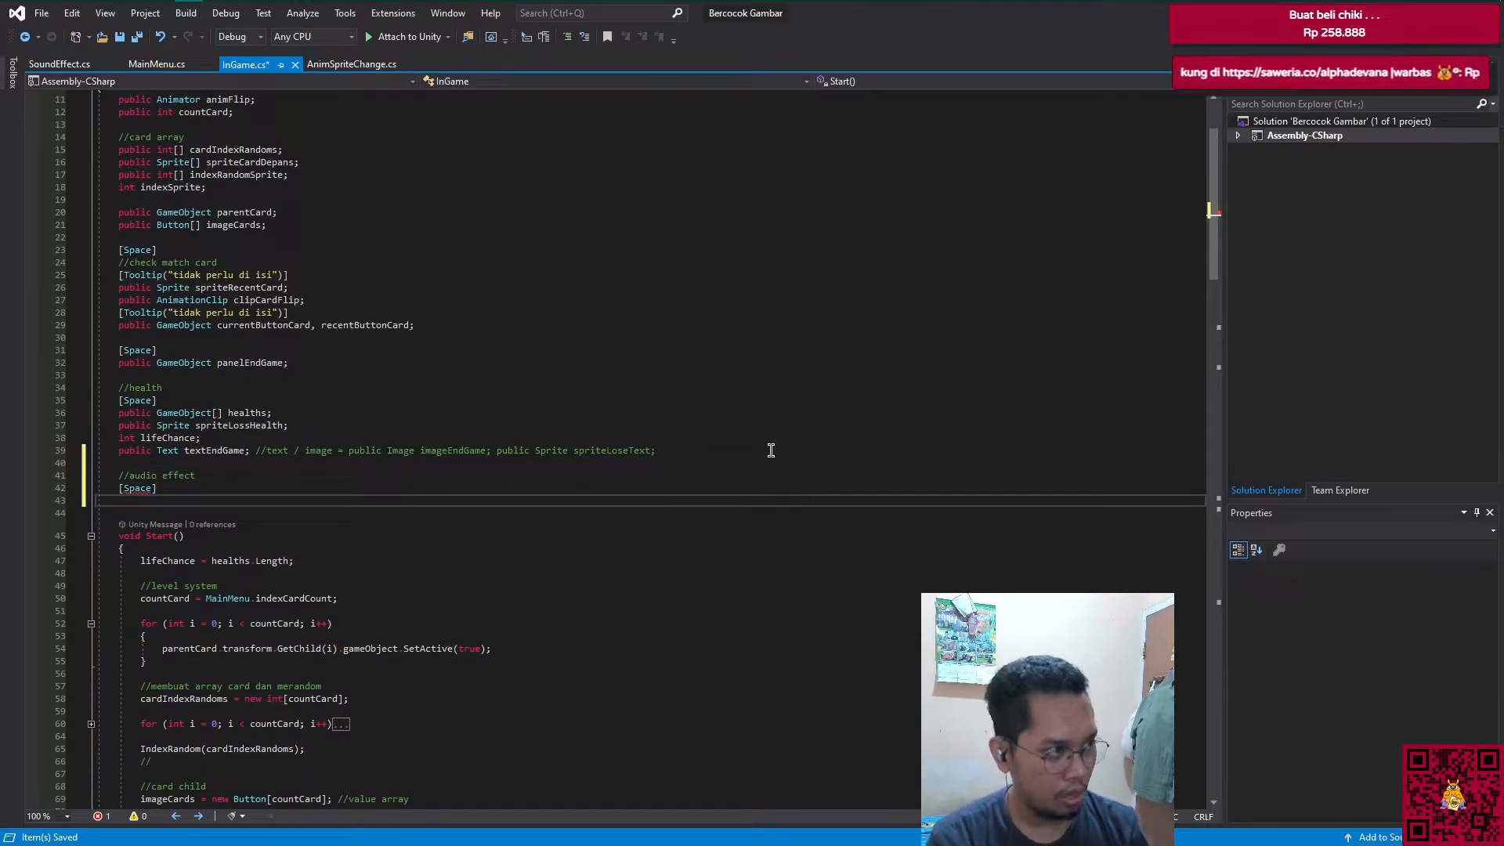
{"action": "type", "text": "sou"}
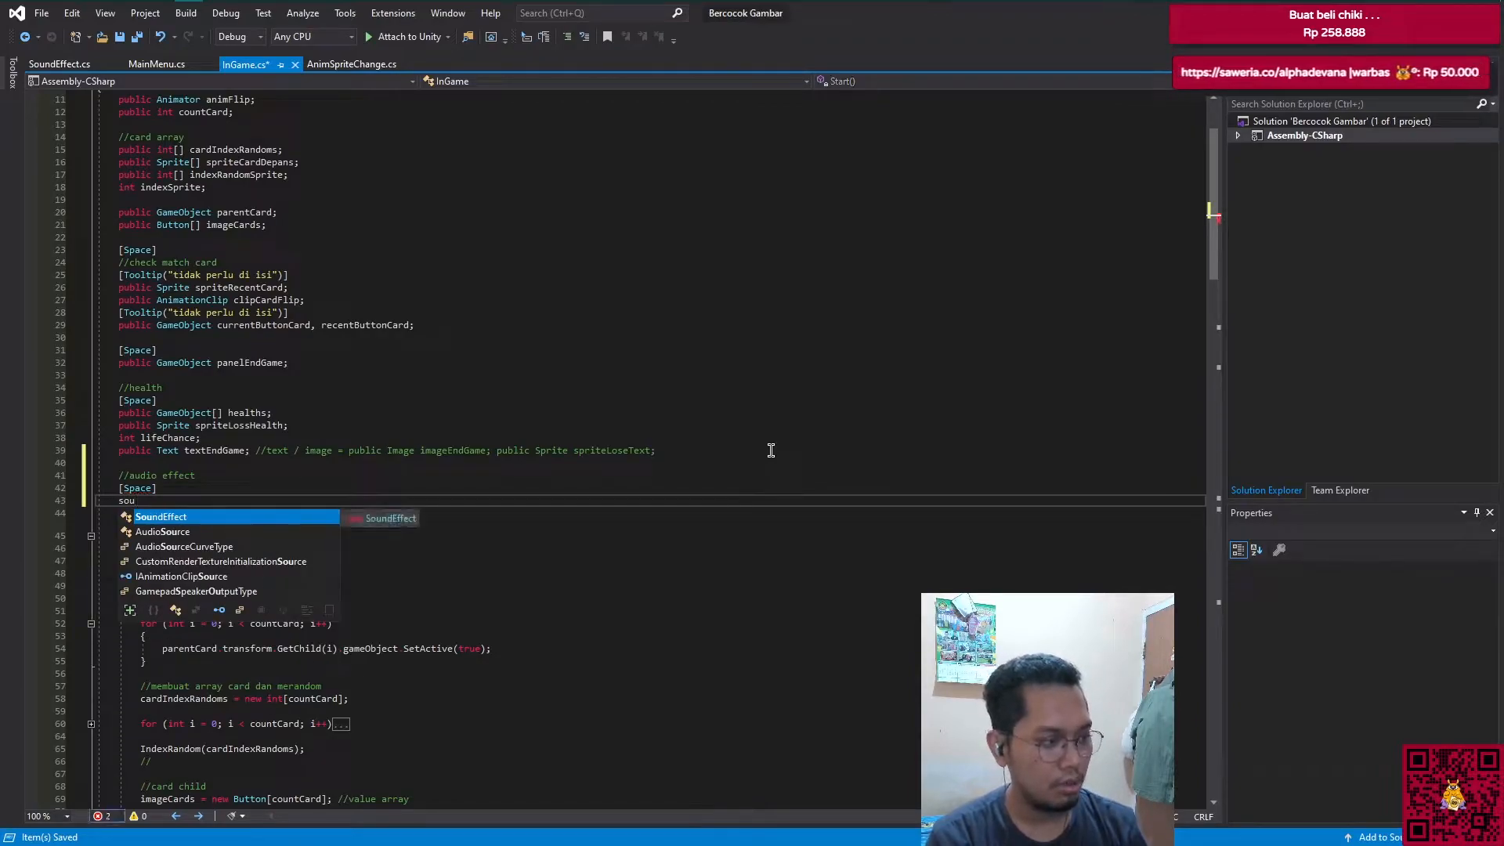
{"action": "key", "text": "BackSpace"}
{"action": "key", "text": "BackSpace"}
{"action": "key", "text": "BackSpace"}
{"action": "type", "text": "public sound"}
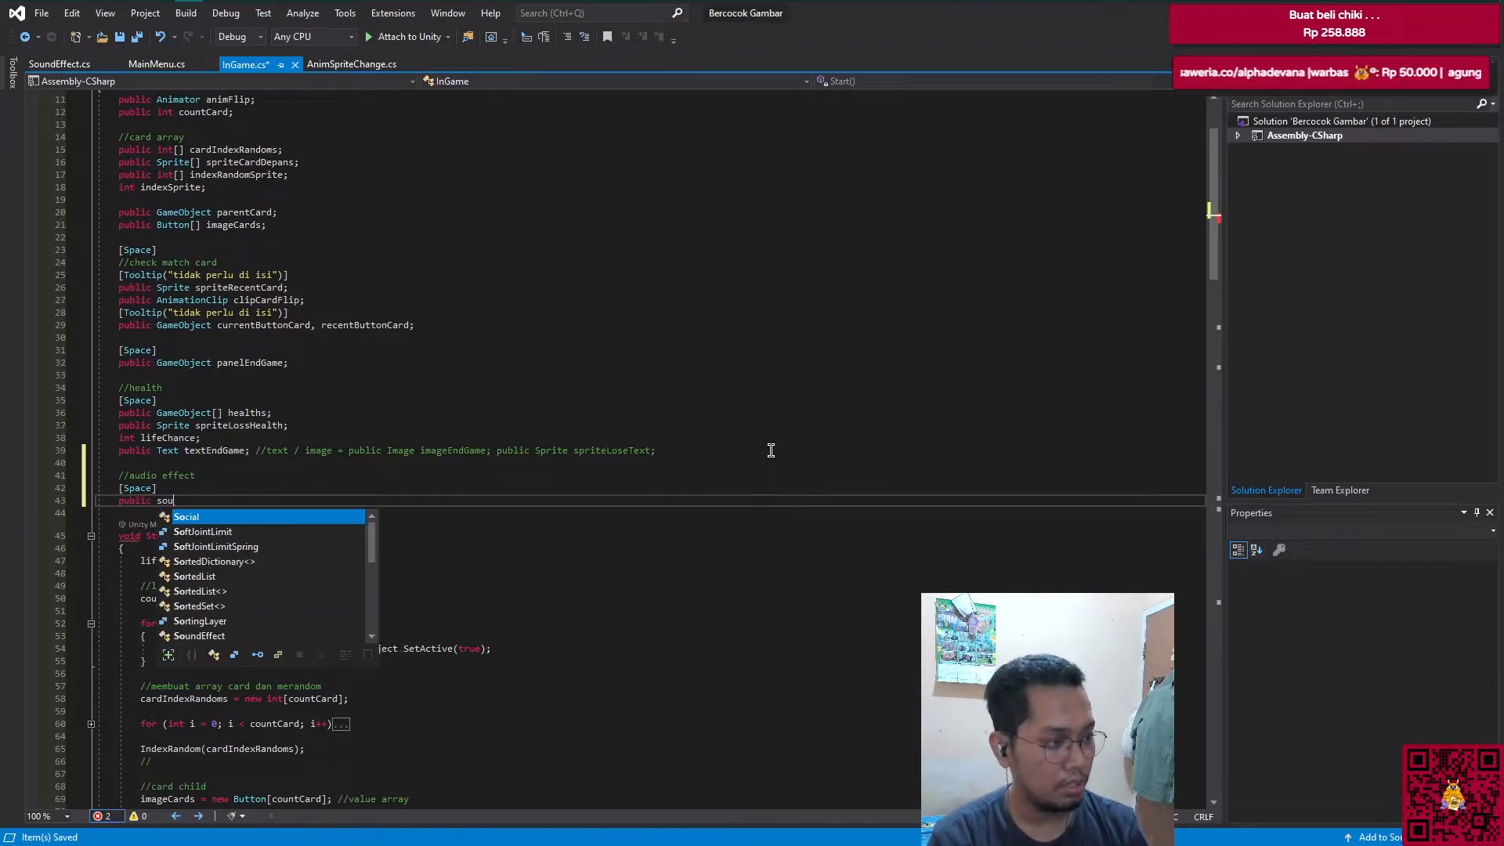
{"action": "type", "text": " sou"}
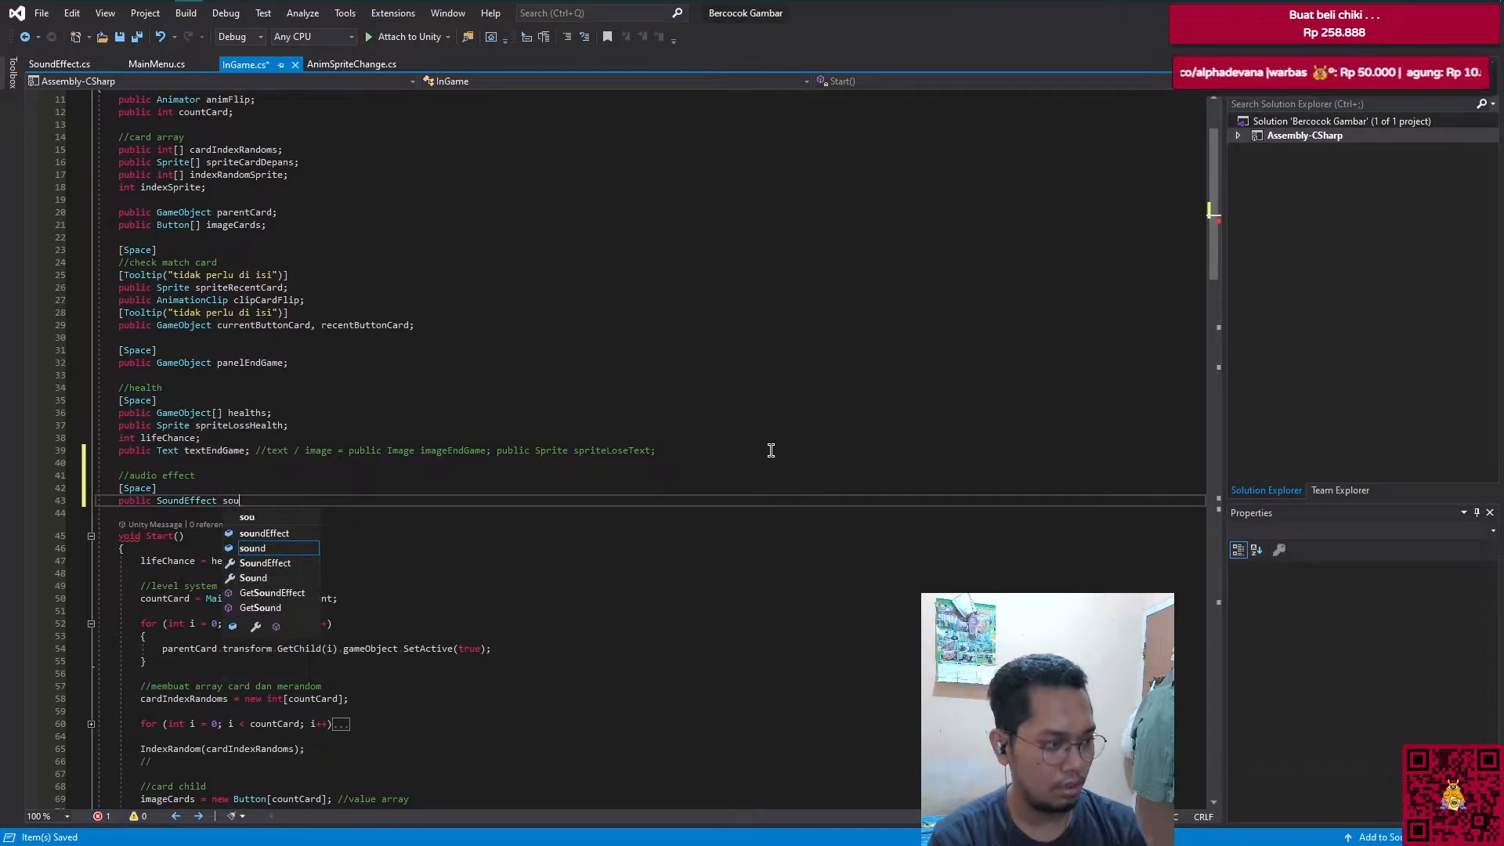
{"action": "key", "text": "Up"}
{"action": "type", "text": ";"}
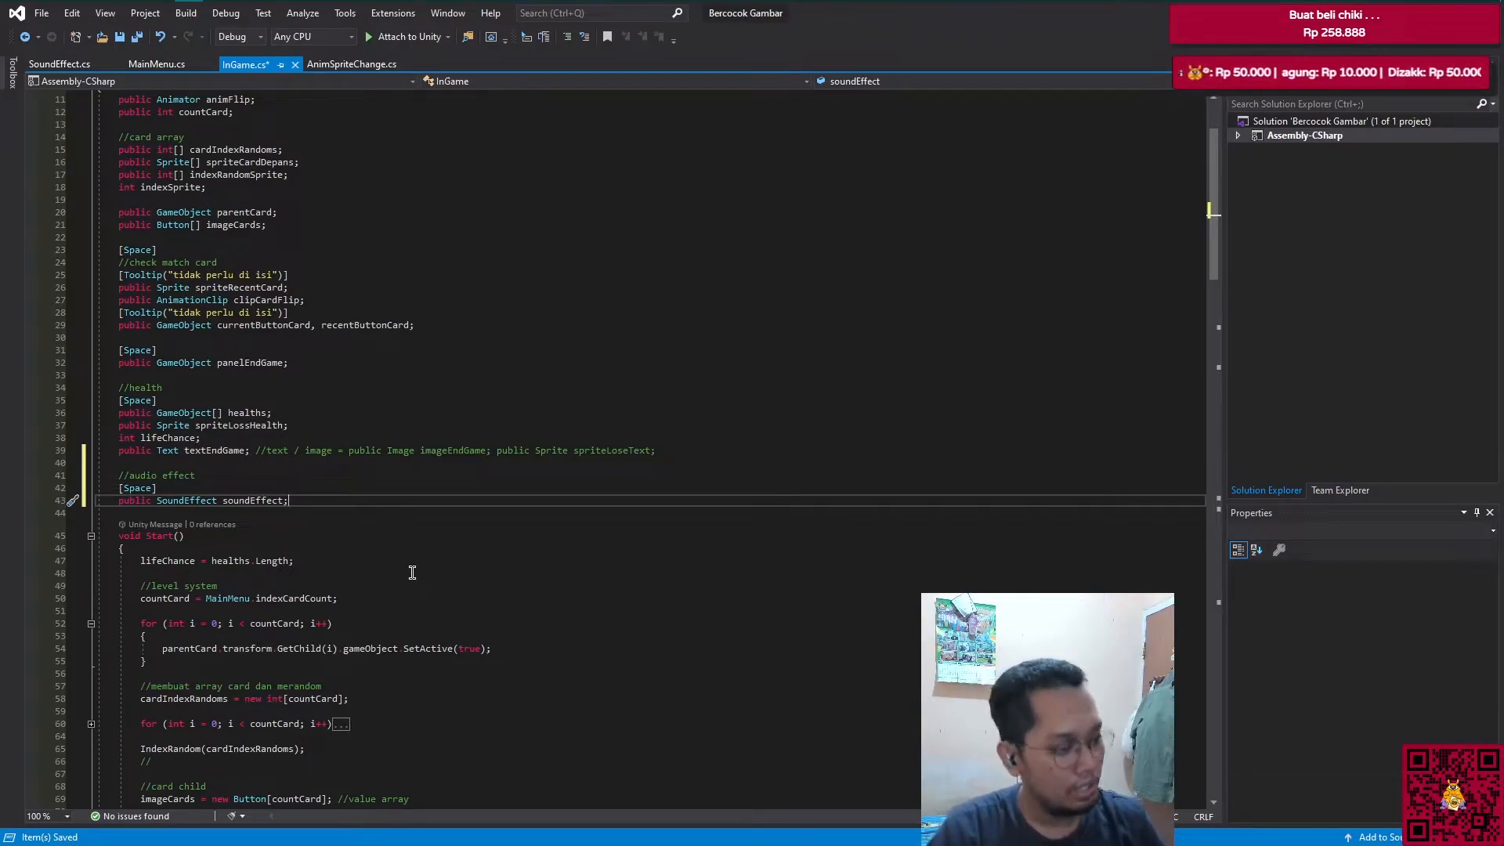
{"action": "key", "text": "ctrl+s"}
Step: Review the play methods in SoundEffect.cs and read through InGame.cs down to the MatchCard() method
{"action": "scroll", "coordinate": [392, 568], "scroll_direction": "down", "scroll_amount": 10}
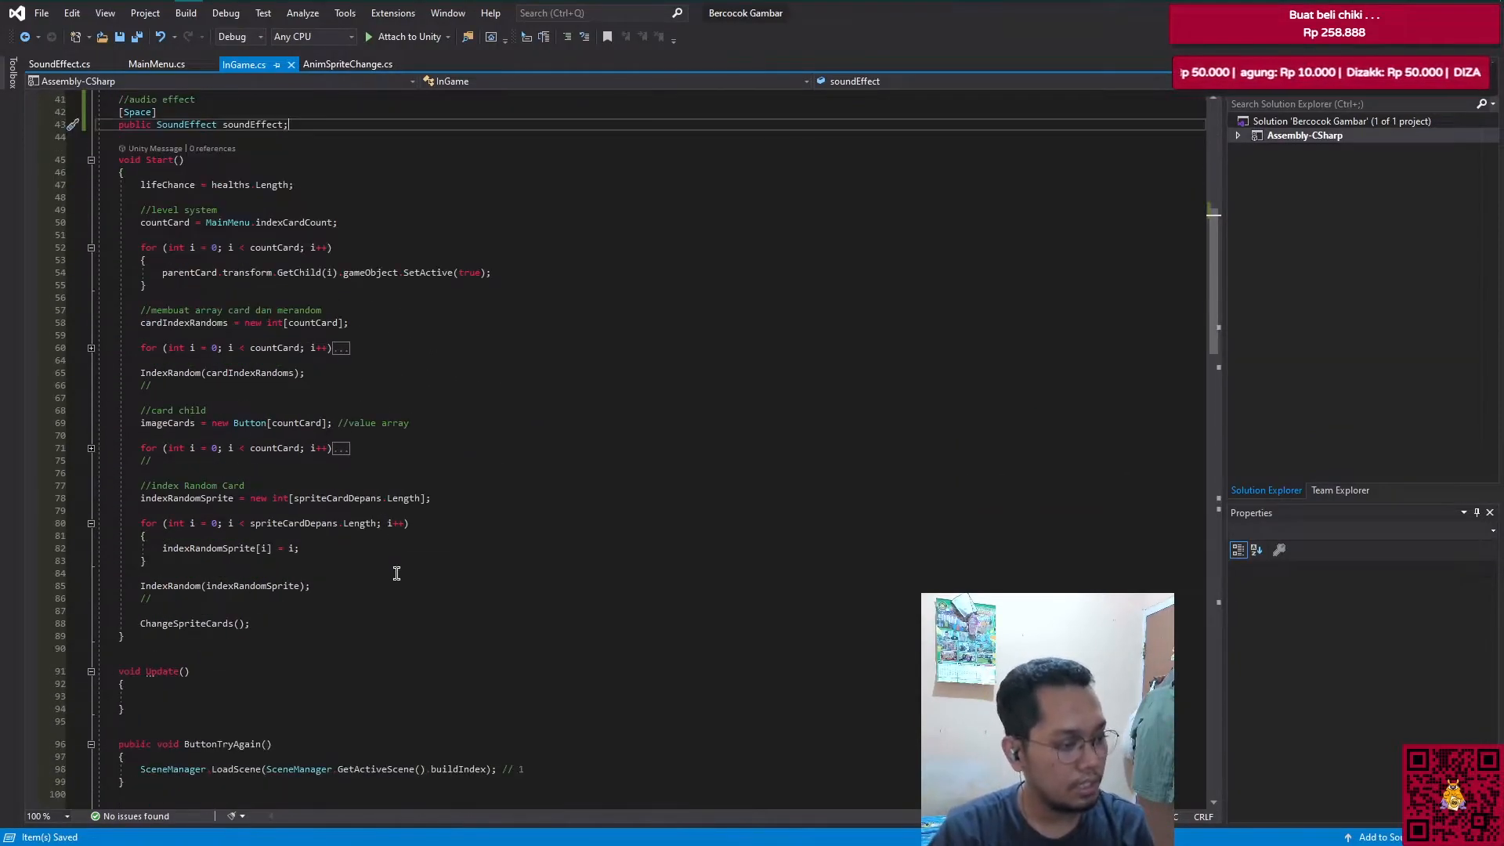
{"action": "left_click", "coordinate": [58, 64]}
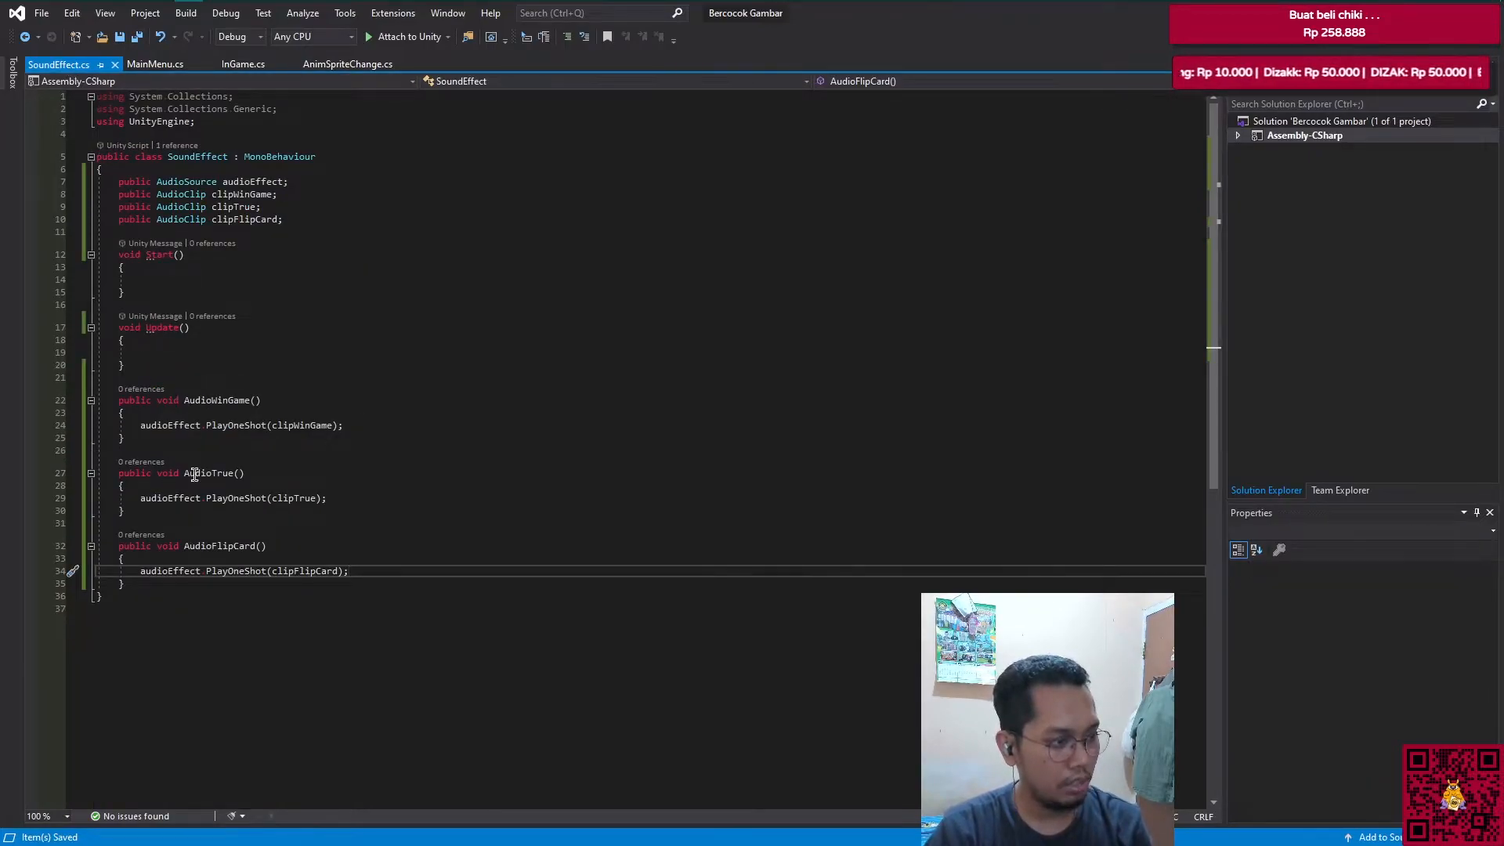
{"action": "left_click", "coordinate": [243, 64]}
{"action": "scroll", "coordinate": [402, 530], "scroll_direction": "down", "scroll_amount": 5}
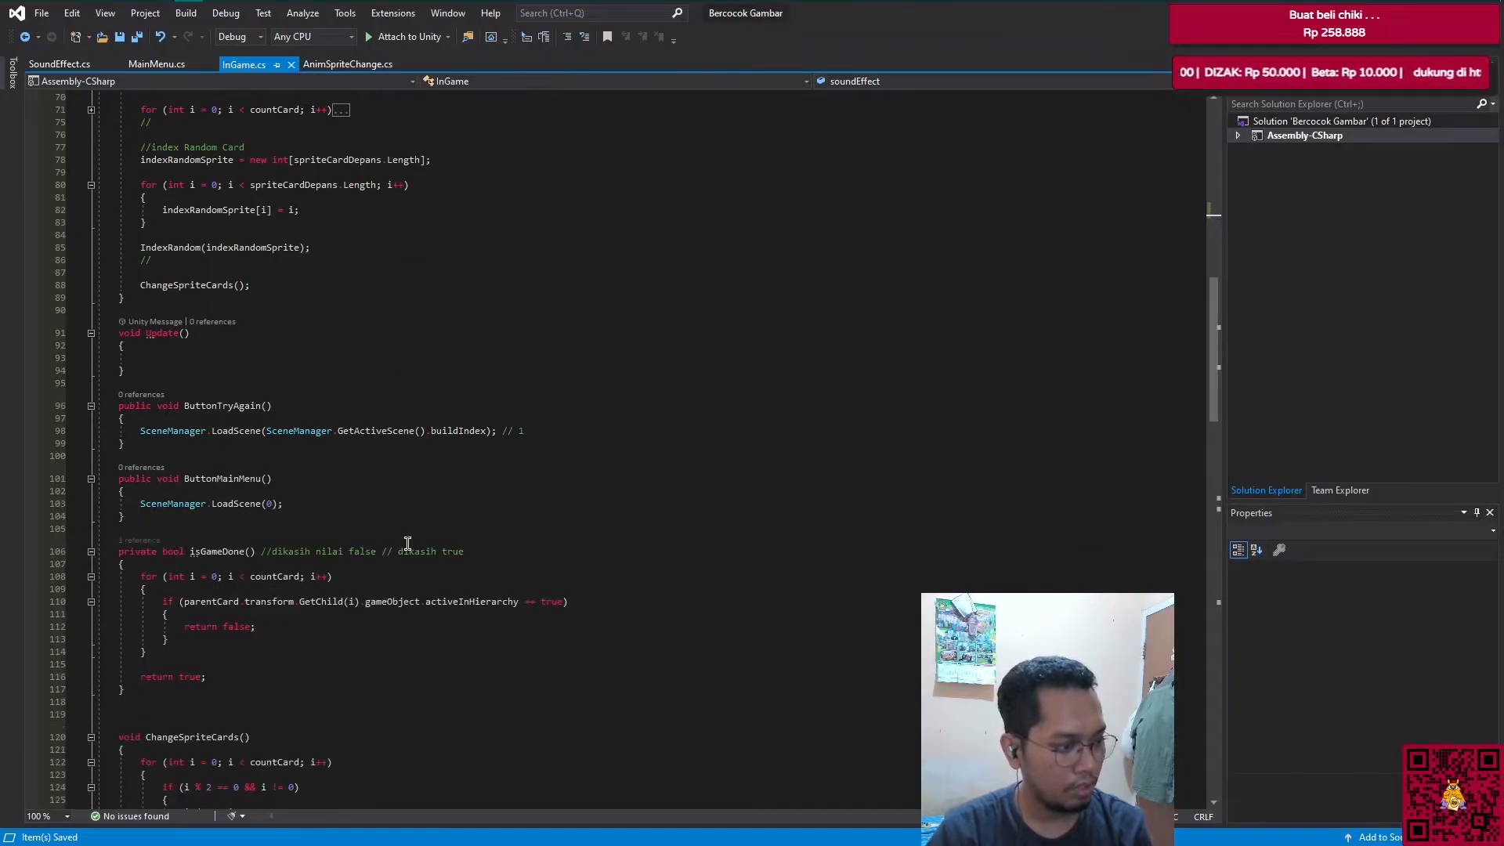
{"action": "scroll", "coordinate": [408, 545], "scroll_direction": "down", "scroll_amount": 4}
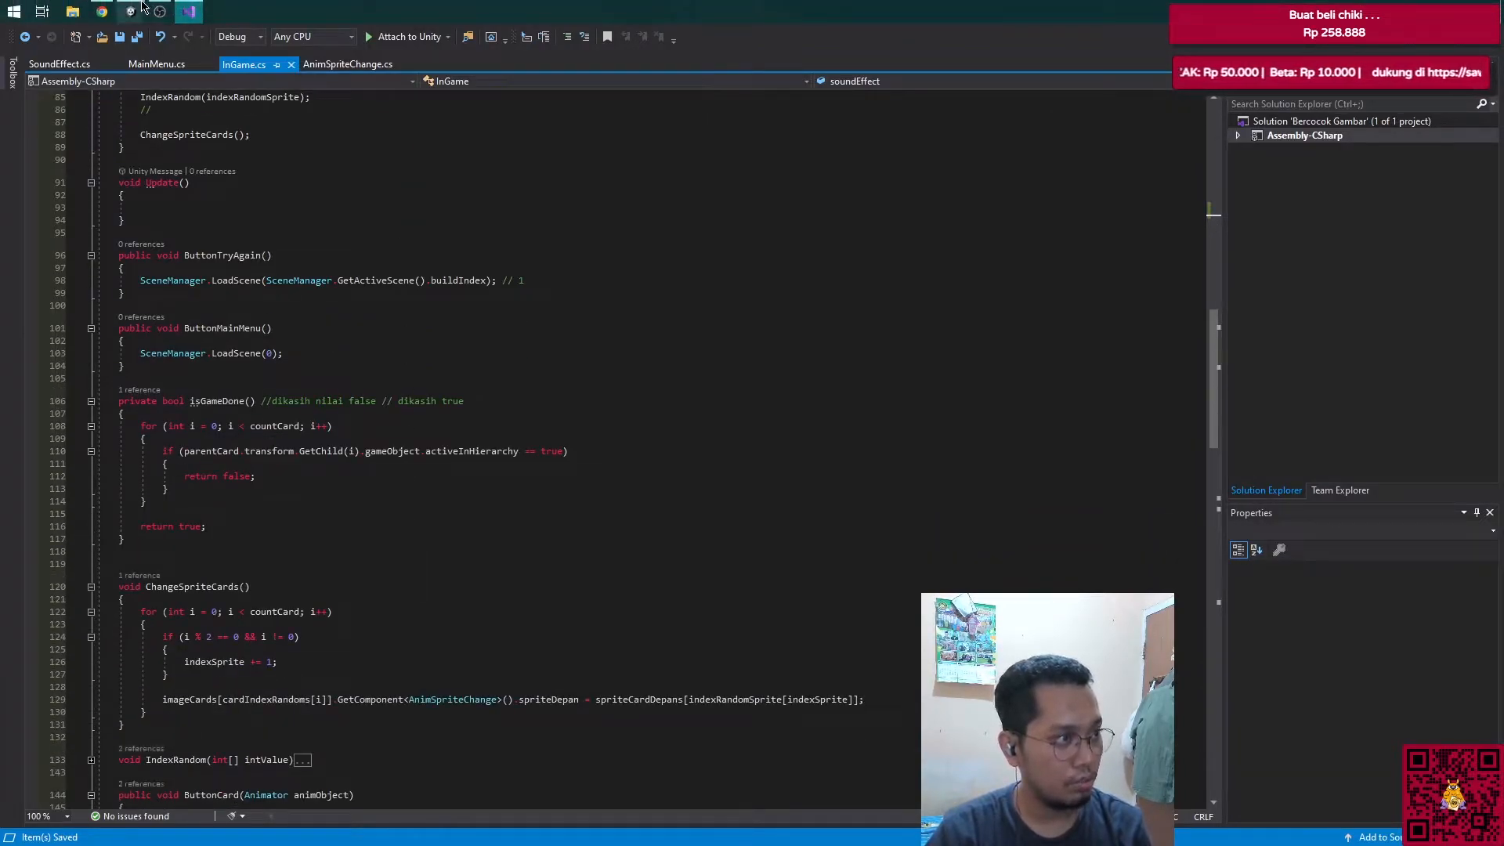
{"action": "scroll", "coordinate": [400, 514], "scroll_direction": "down", "scroll_amount": 3}
{"action": "scroll", "coordinate": [400, 514], "scroll_direction": "down", "scroll_amount": 14}
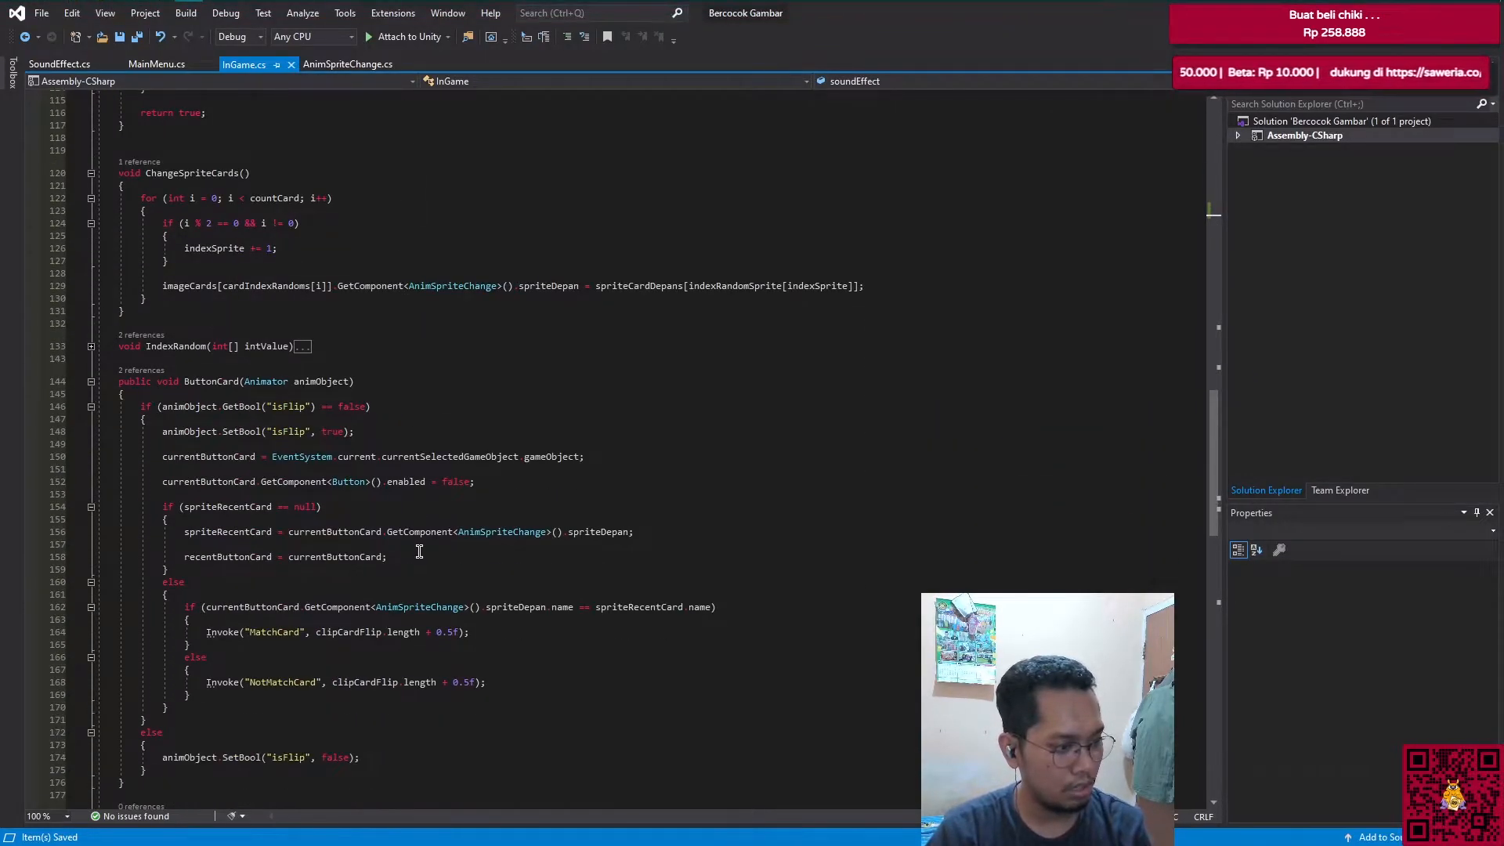
{"action": "scroll", "coordinate": [426, 564], "scroll_direction": "down", "scroll_amount": 3}
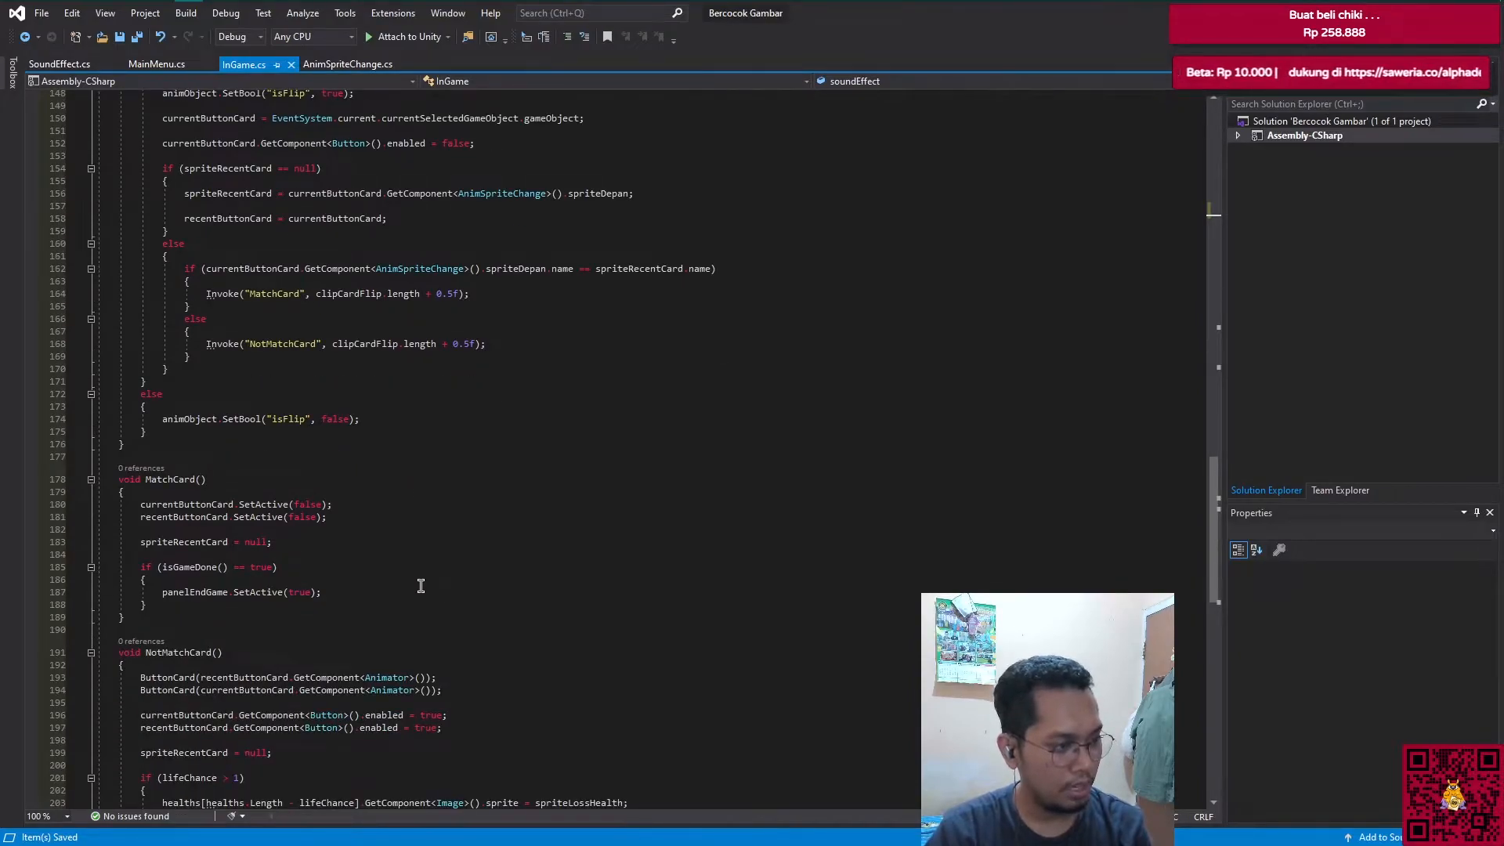
Step: In MatchCard(), add the comment //ini kondisi game menang dan semua kartu telah tercocokan after the isGameDone() == true condition
{"action": "scroll", "coordinate": [421, 586], "scroll_direction": "up", "scroll_amount": 1}
{"action": "left_click", "coordinate": [204, 629]}
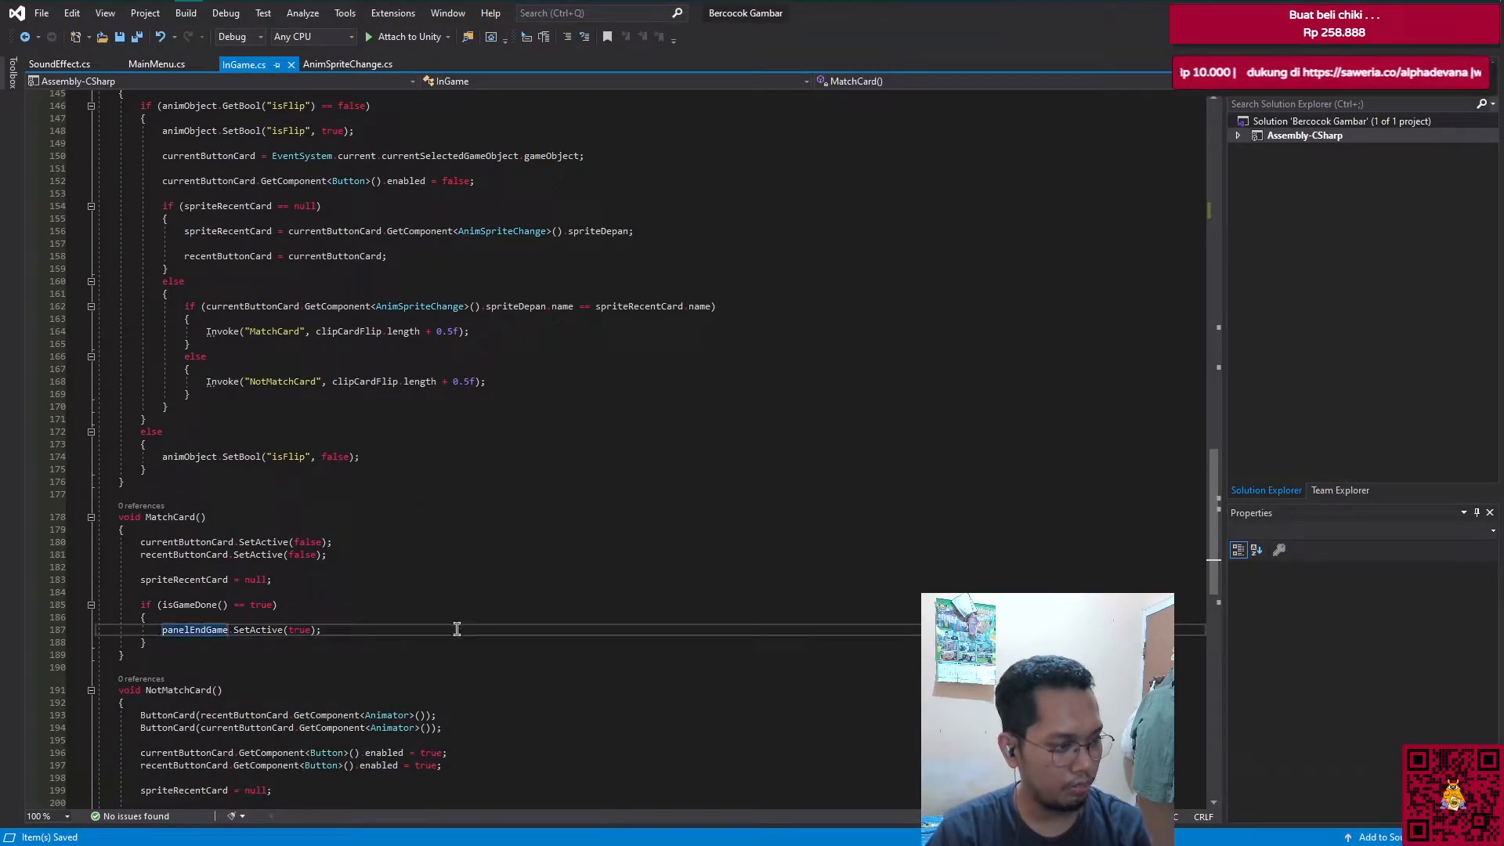
{"action": "key", "text": "Up"}
{"action": "key", "text": "Up"}
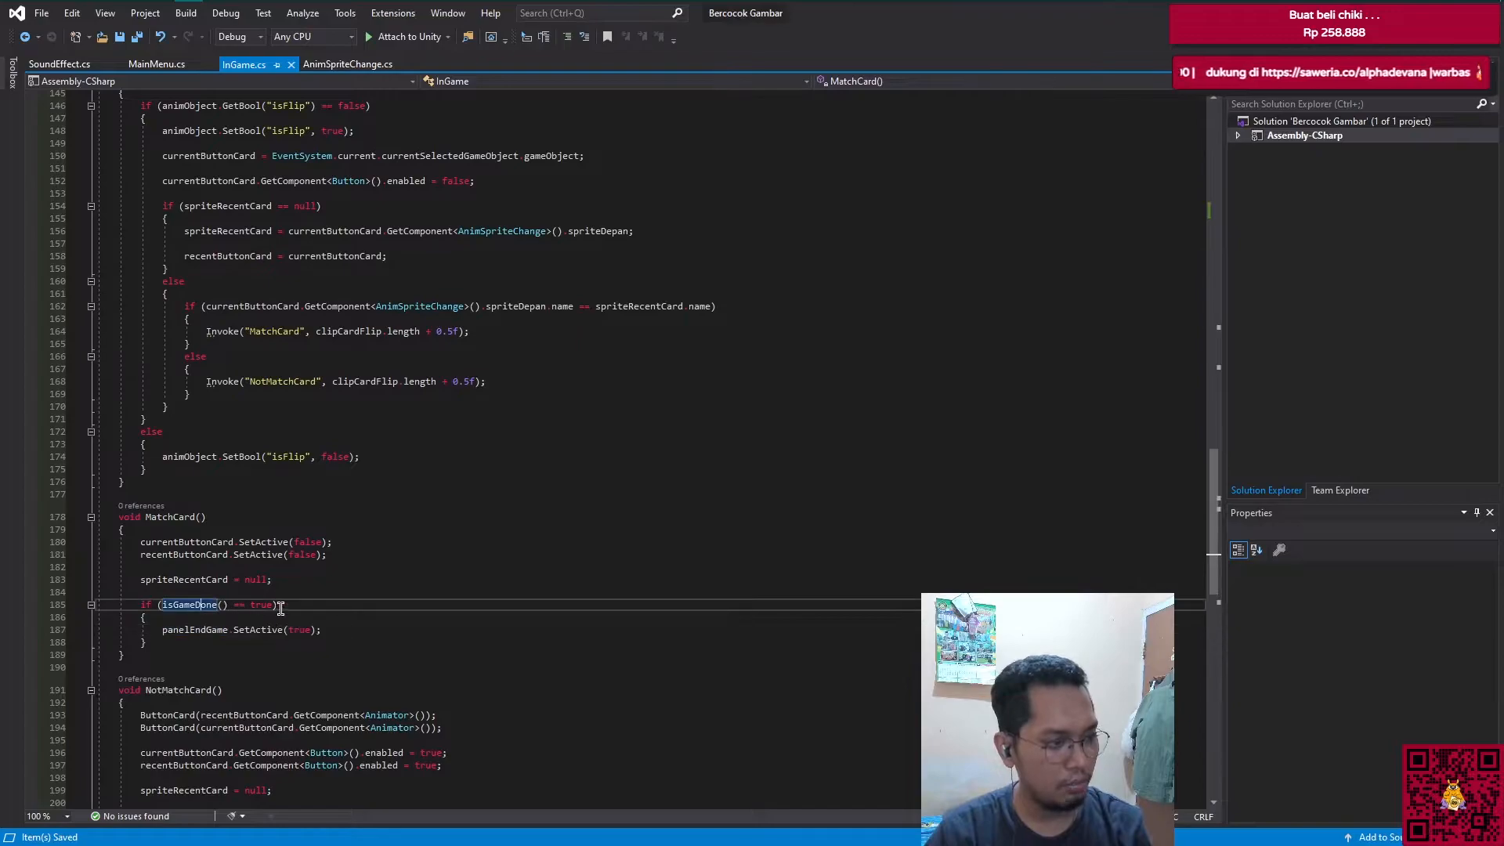
{"action": "left_click", "coordinate": [372, 626]}
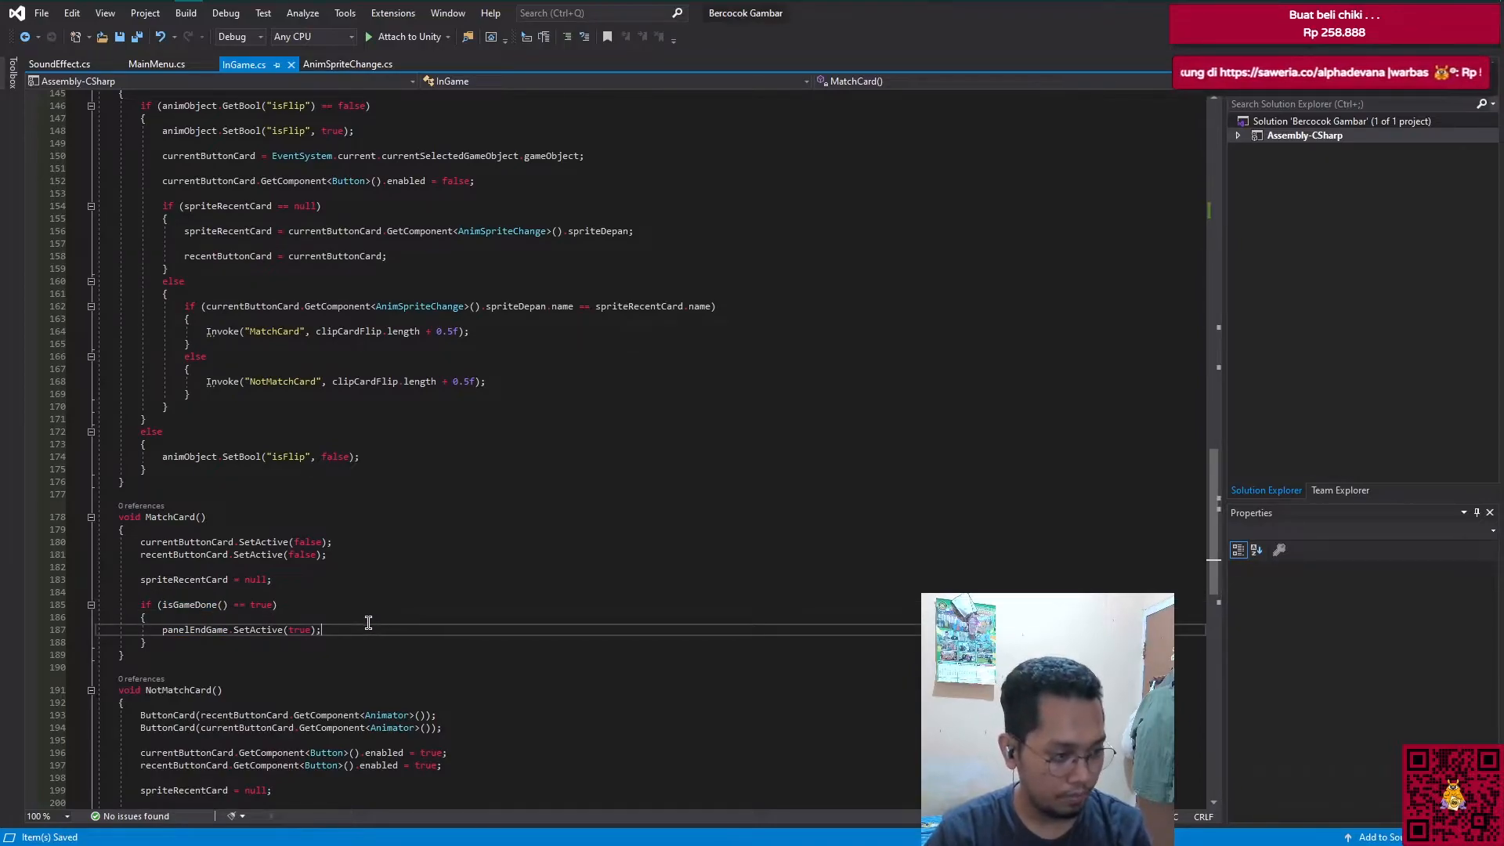
{"action": "left_click", "coordinate": [382, 602]}
{"action": "type", "text": "//i"}
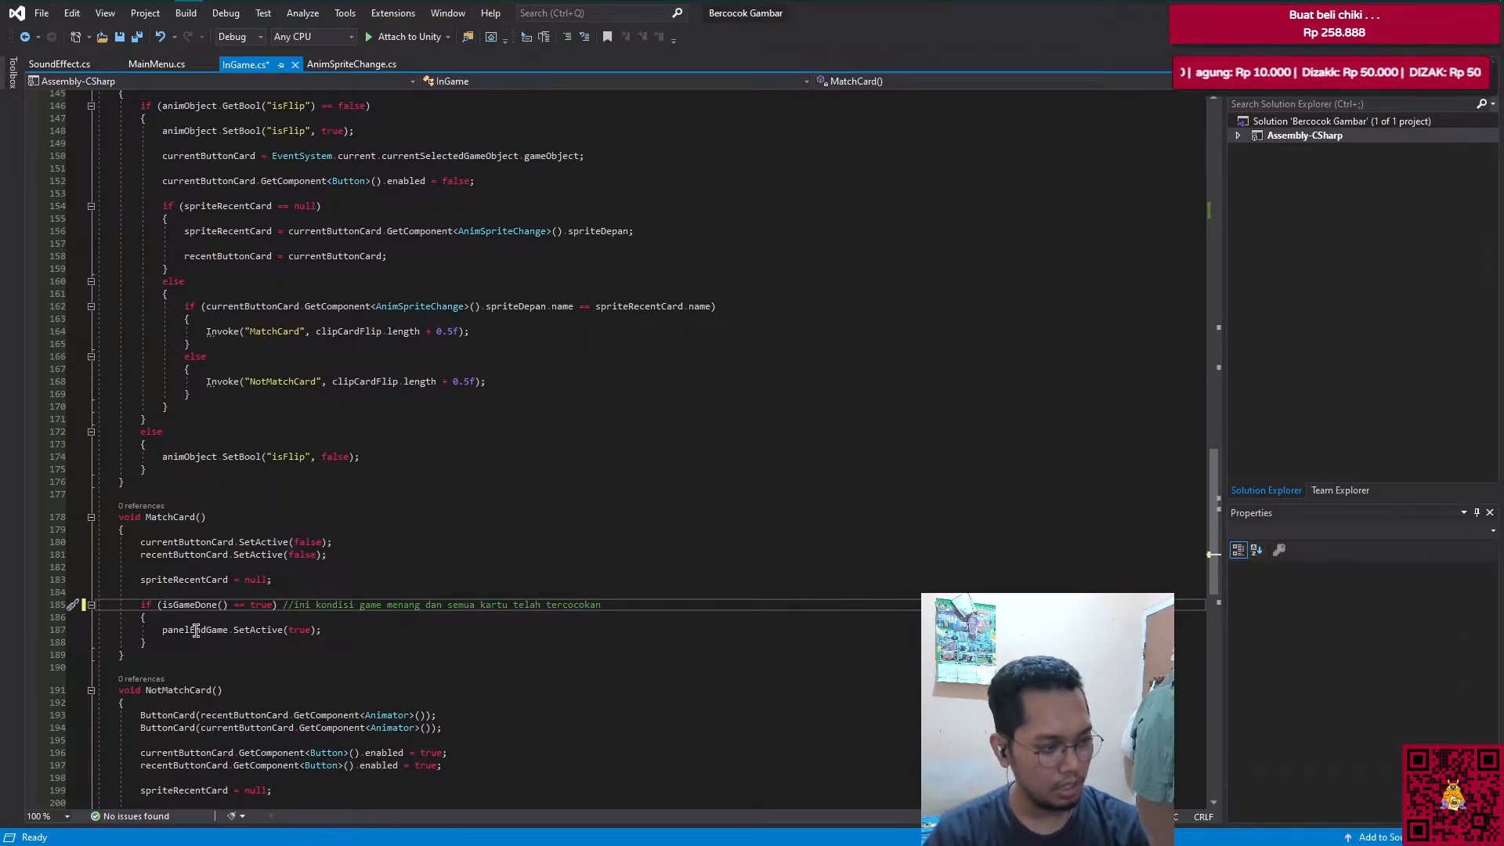
Step: Check the audio clips in Unity, then return to Visual Studio and read the card-matching methods in InGame.cs through NotMatchCard()
{"action": "left_click", "coordinate": [374, 629]}
{"action": "scroll", "coordinate": [378, 632], "scroll_direction": "down", "scroll_amount": 4}
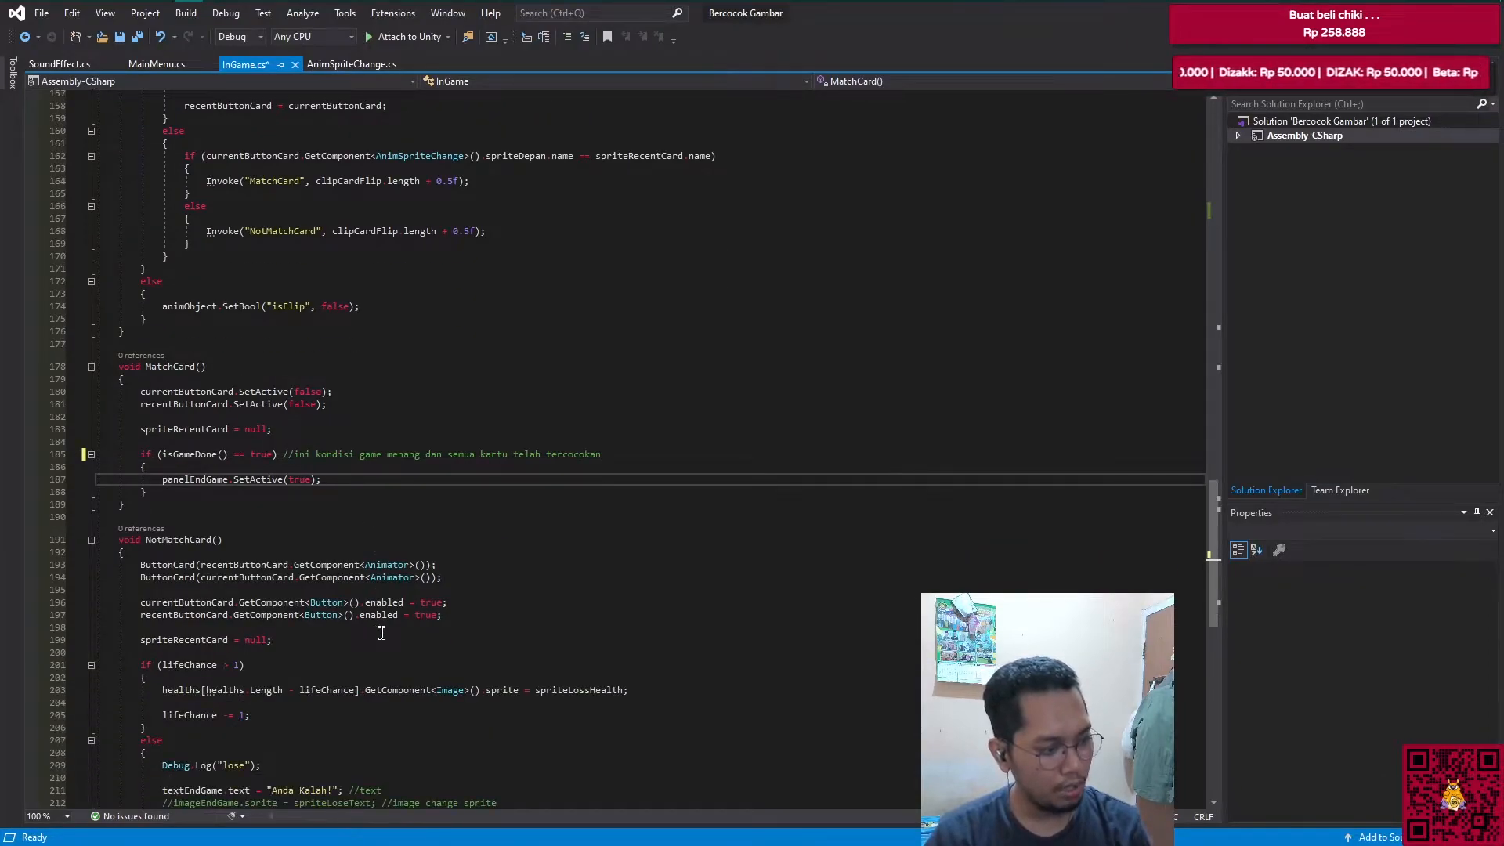
{"action": "scroll", "coordinate": [387, 597], "scroll_direction": "up", "scroll_amount": 4}
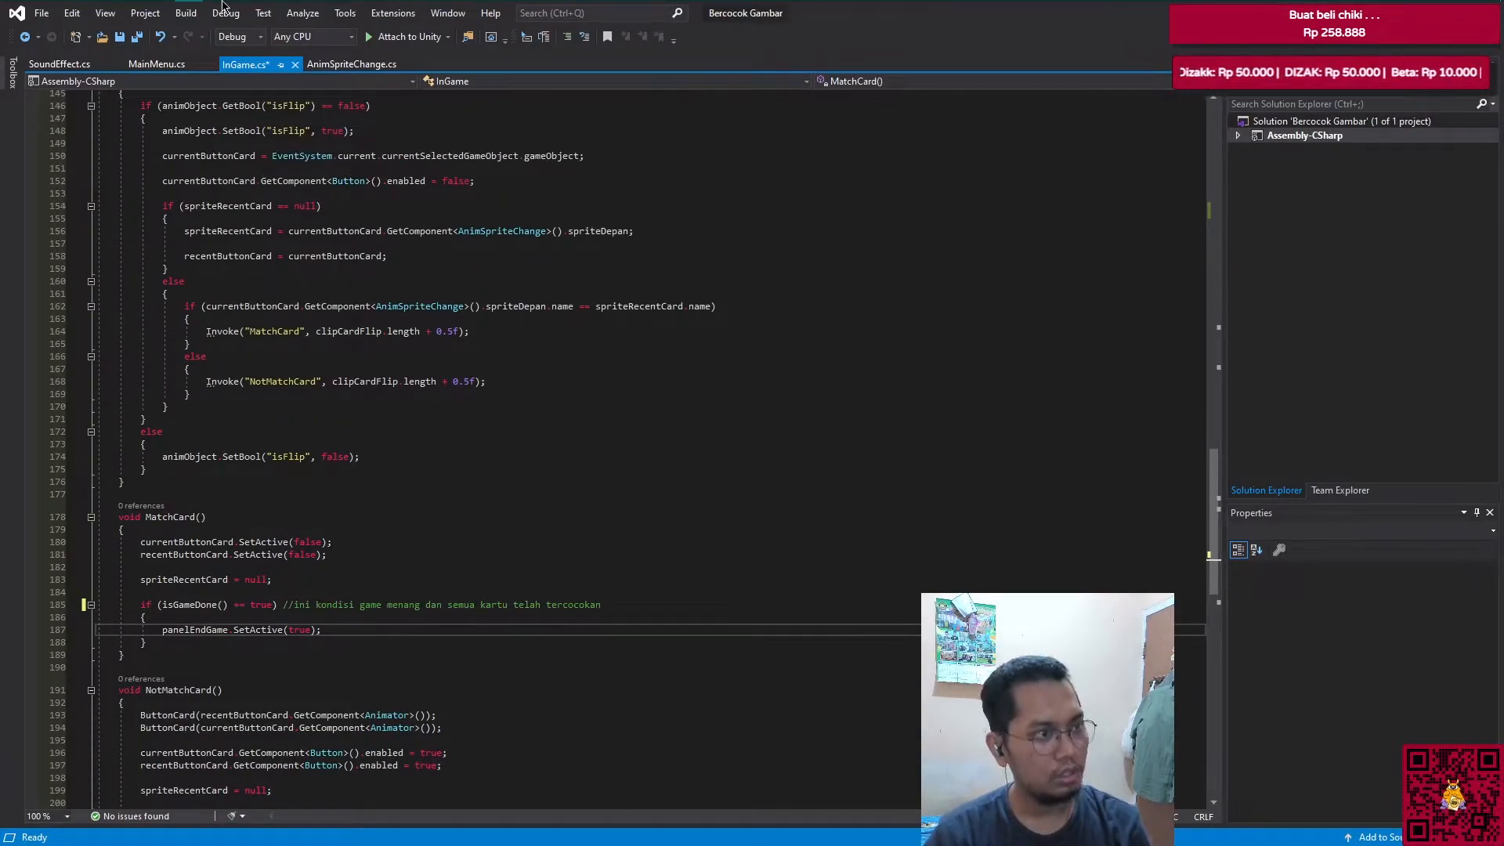
{"action": "left_click", "coordinate": [131, 12]}
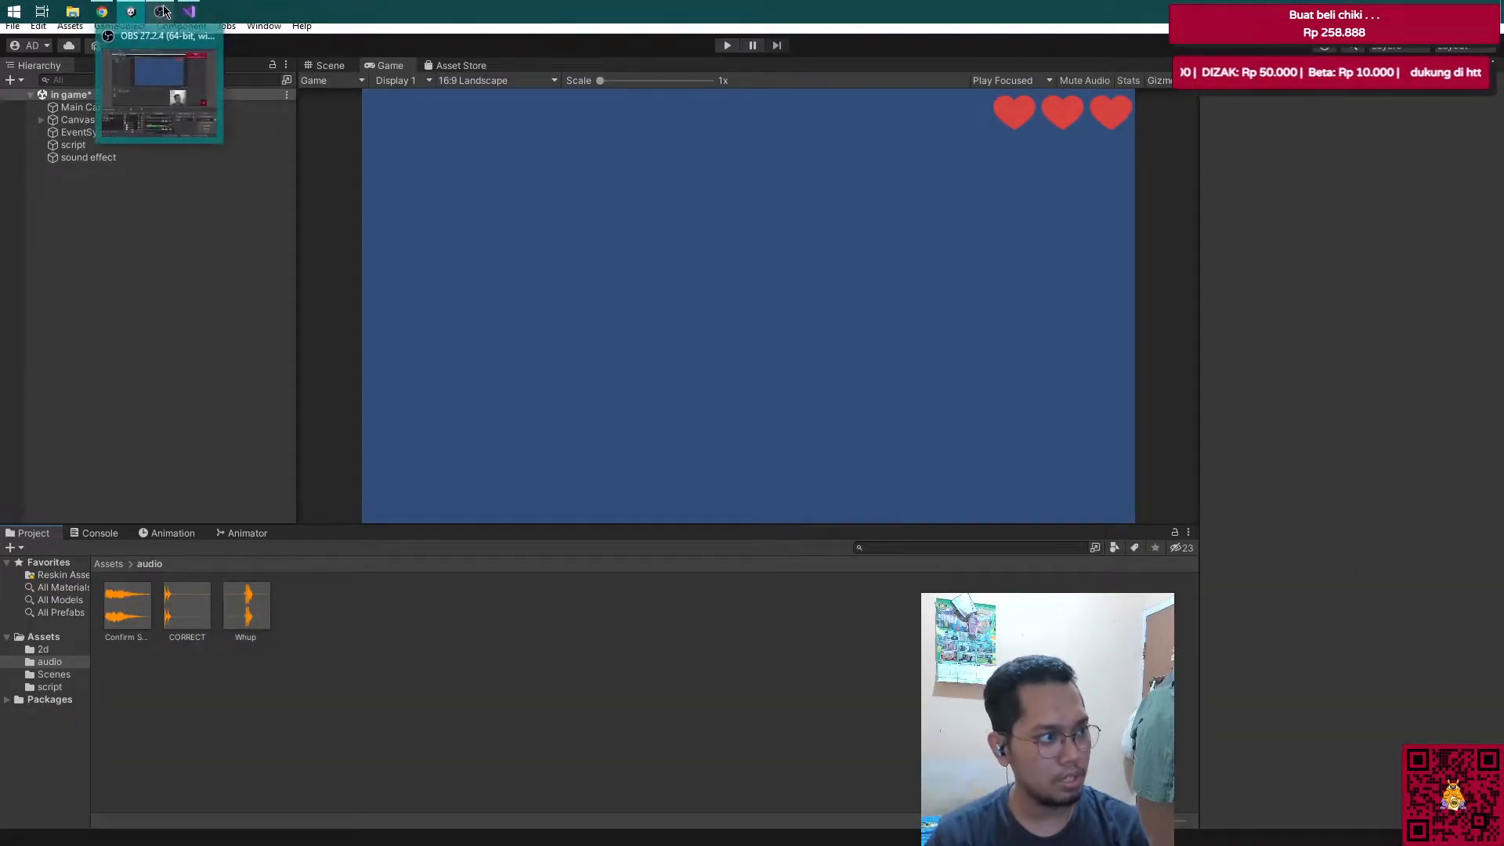
{"action": "left_click", "coordinate": [189, 11]}
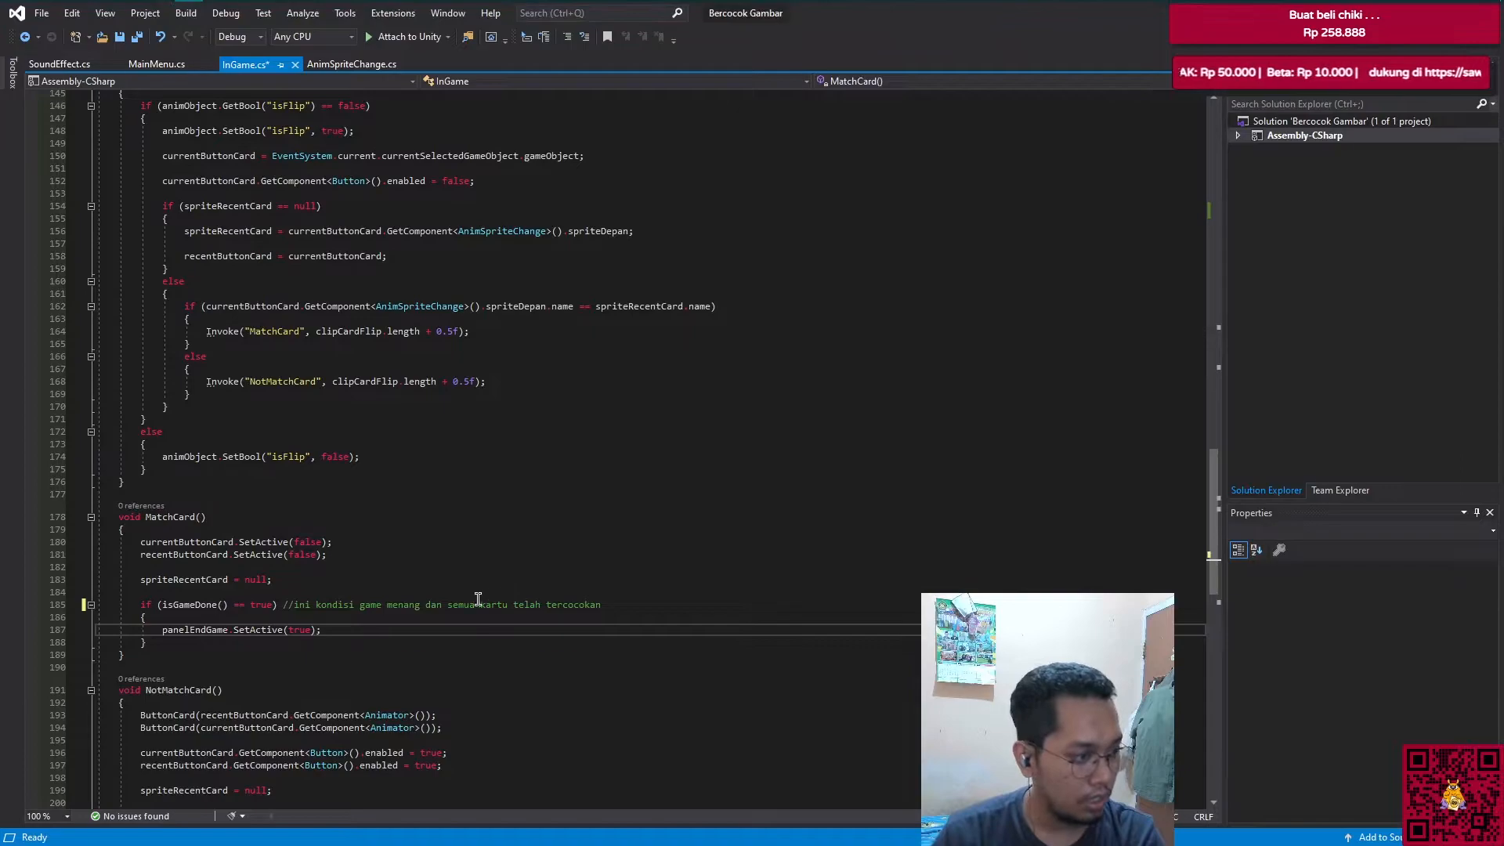
{"action": "scroll", "coordinate": [475, 592], "scroll_direction": "down", "scroll_amount": 4}
{"action": "scroll", "coordinate": [475, 591], "scroll_direction": "up", "scroll_amount": 10}
{"action": "scroll", "coordinate": [475, 592], "scroll_direction": "up", "scroll_amount": 2}
{"action": "scroll", "coordinate": [486, 595], "scroll_direction": "down", "scroll_amount": 15}
{"action": "scroll", "coordinate": [504, 604], "scroll_direction": "down", "scroll_amount": 5}
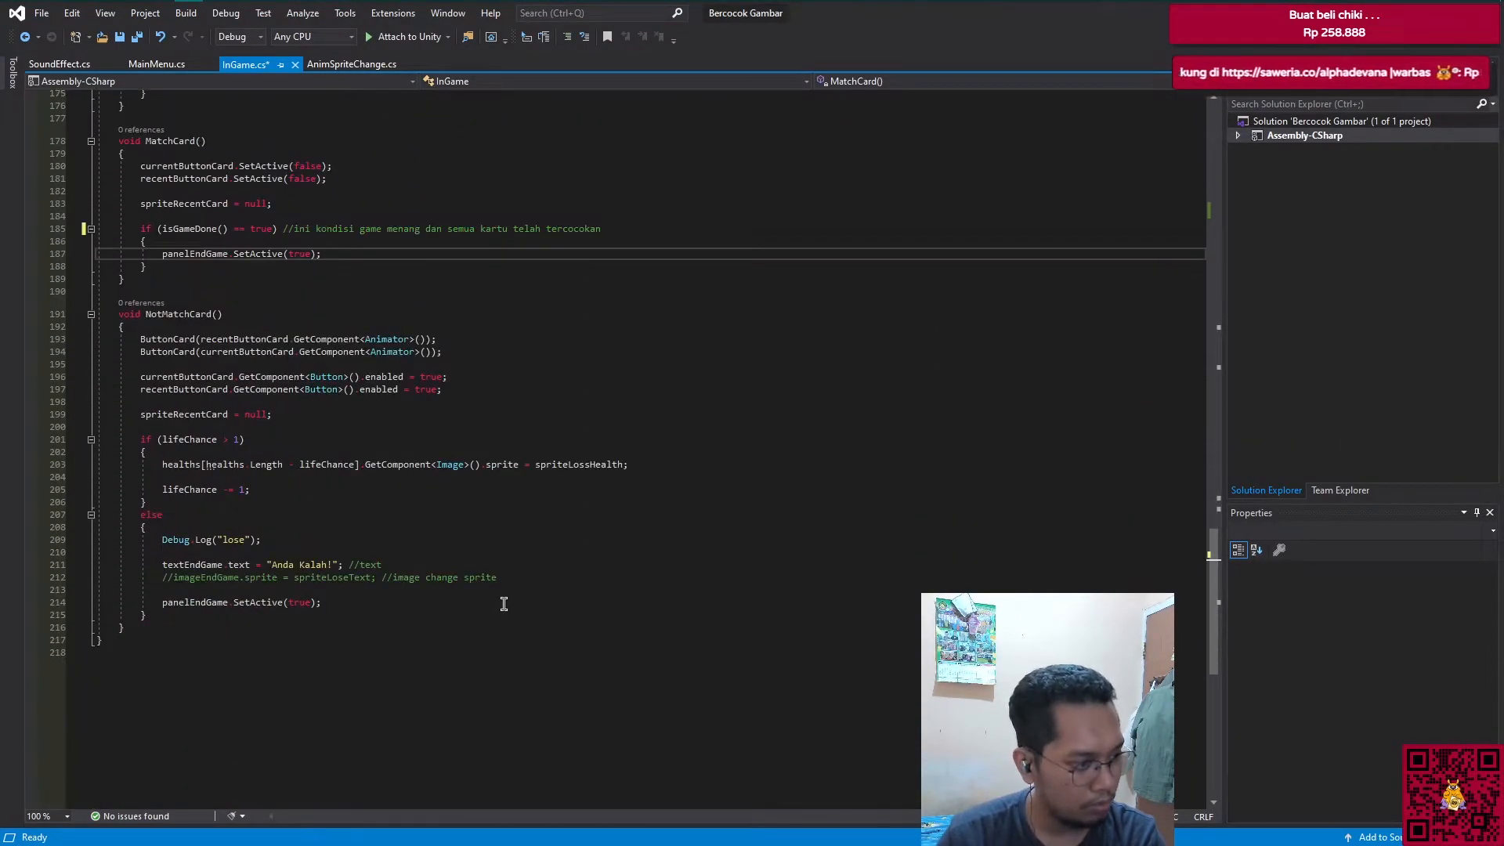
Step: In NotMatchCard(), add the comment //kalah karena nyawa habis after the Debug.Log("lose"); statement
{"action": "scroll", "coordinate": [480, 624], "scroll_direction": "up", "scroll_amount": 3}
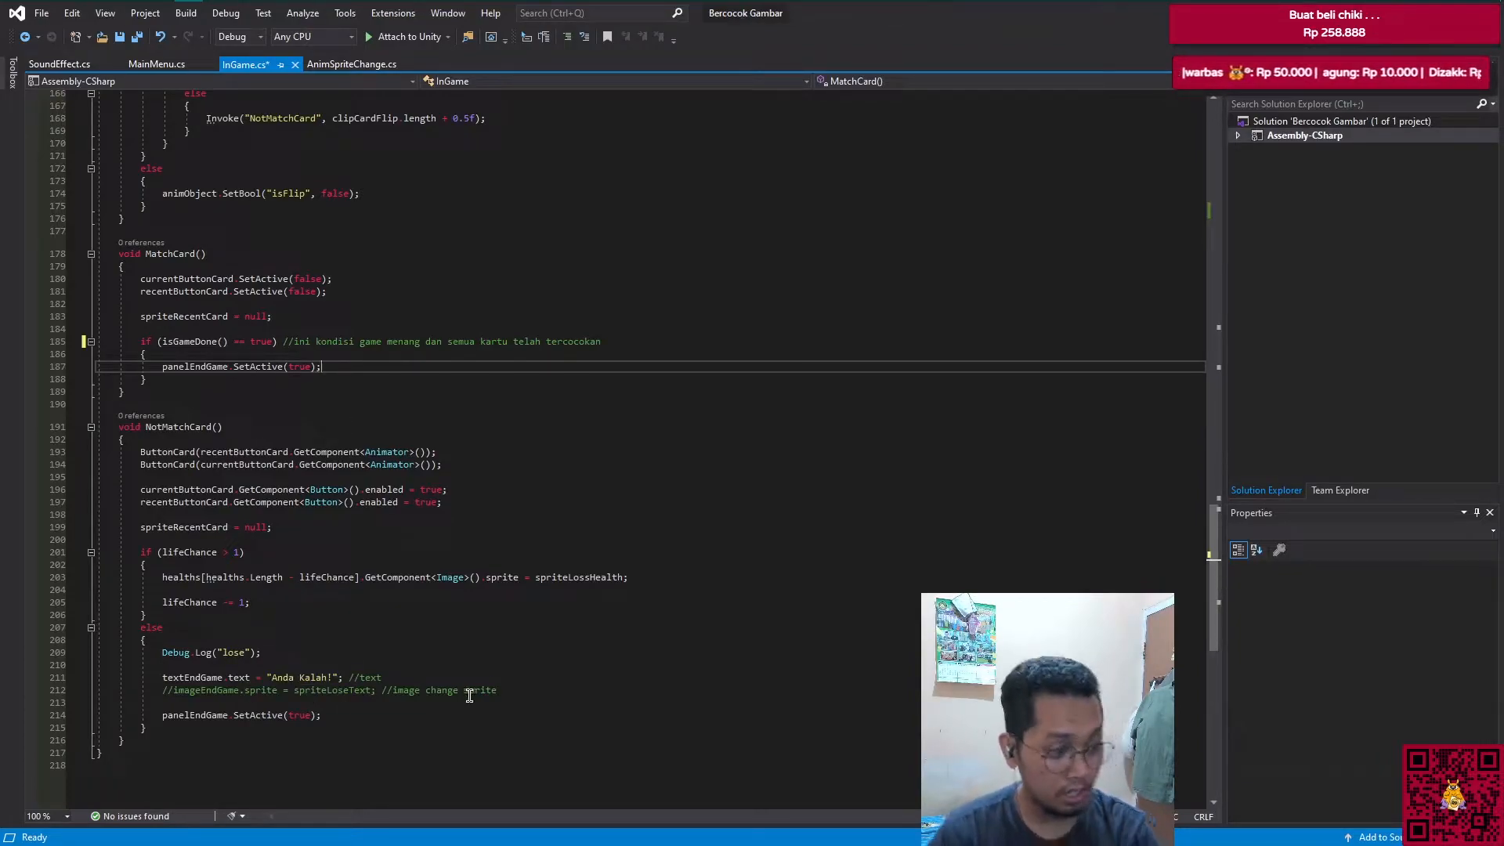
{"action": "left_click", "coordinate": [307, 654]}
{"action": "type", "text": "//kalah karena nyawa habis"}
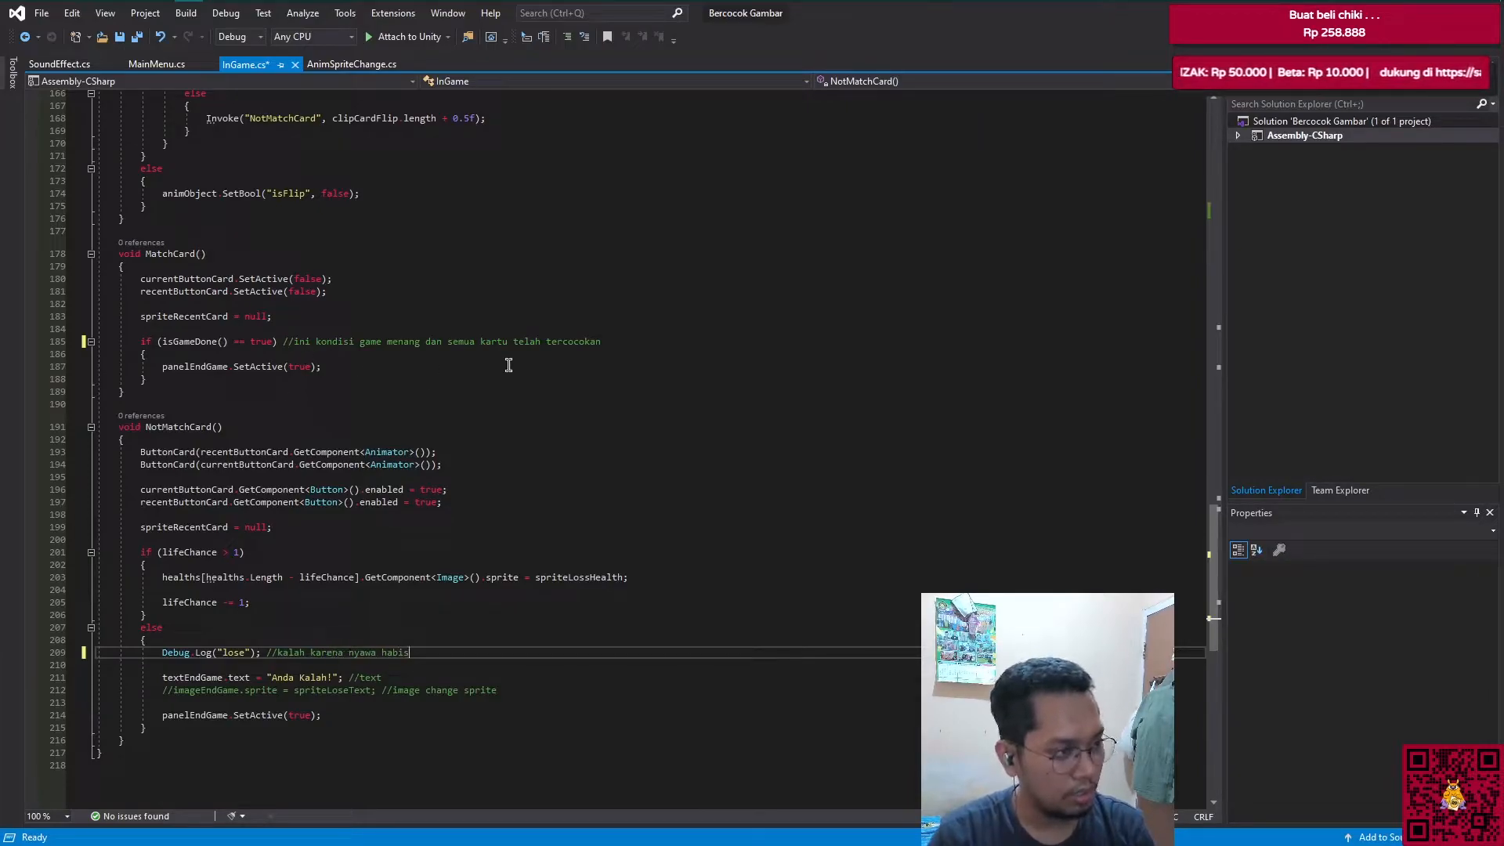
Step: In MatchCard(), add the statement soundEffect.AudioWinGame(); below panelEndGame.SetActive(true); inside the isGameDone() block
{"action": "left_click", "coordinate": [421, 366]}
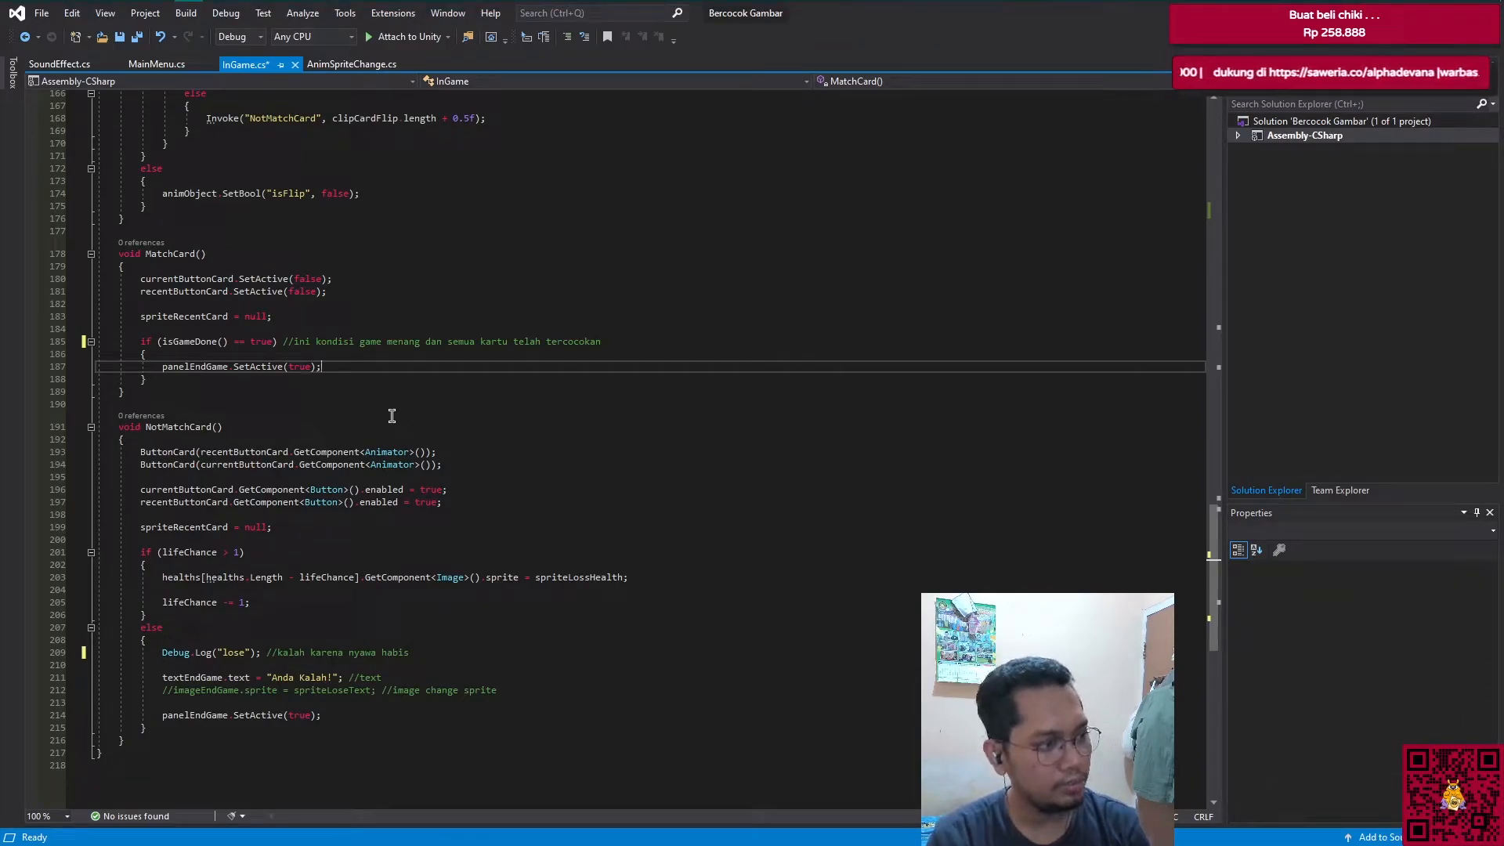
{"action": "key", "text": "Return"}
{"action": "key", "text": "Return"}
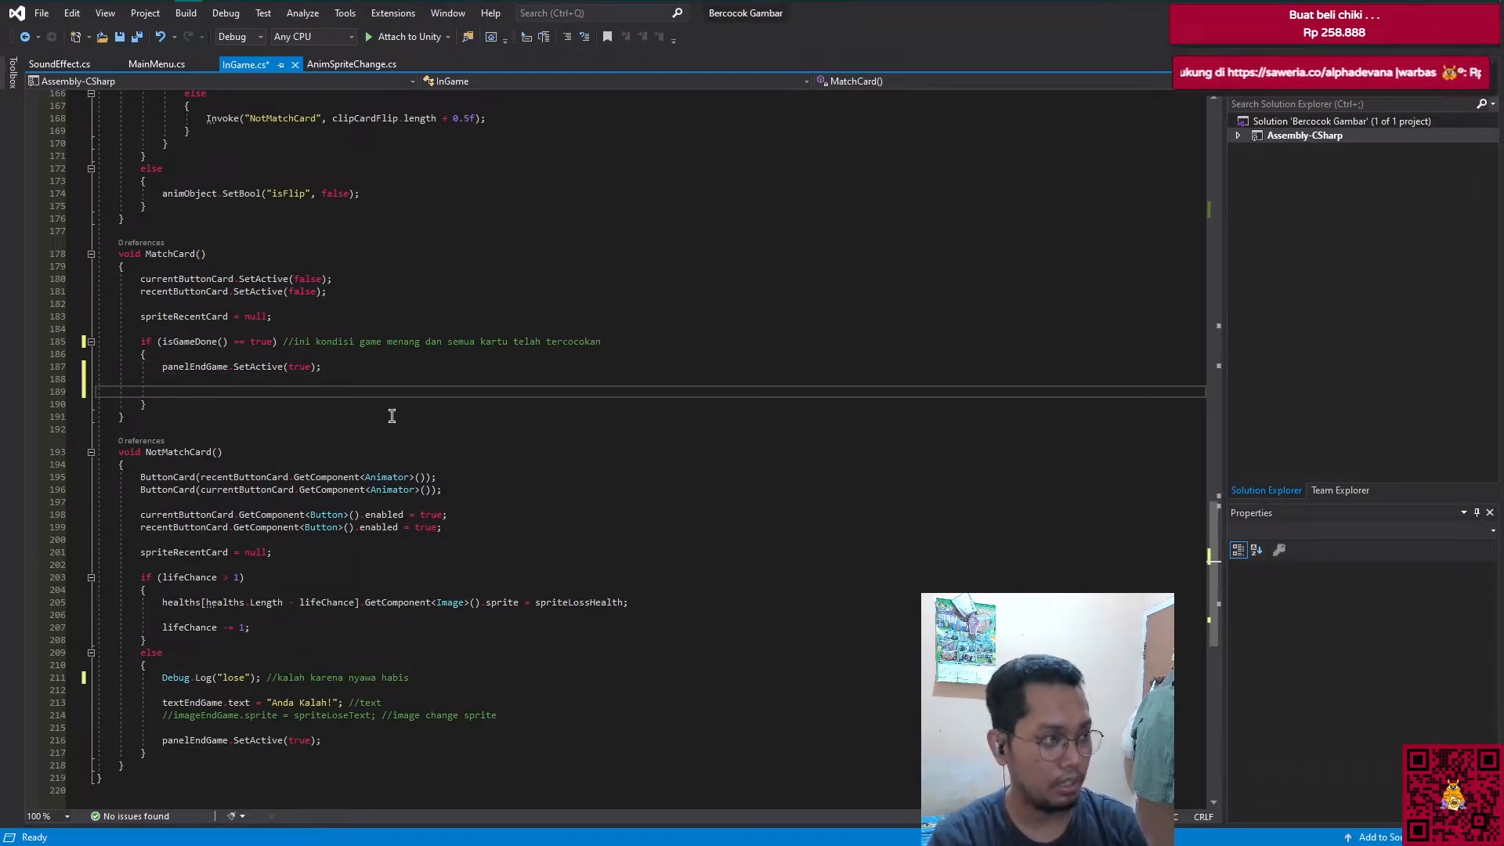
{"action": "type", "text": "soud"}
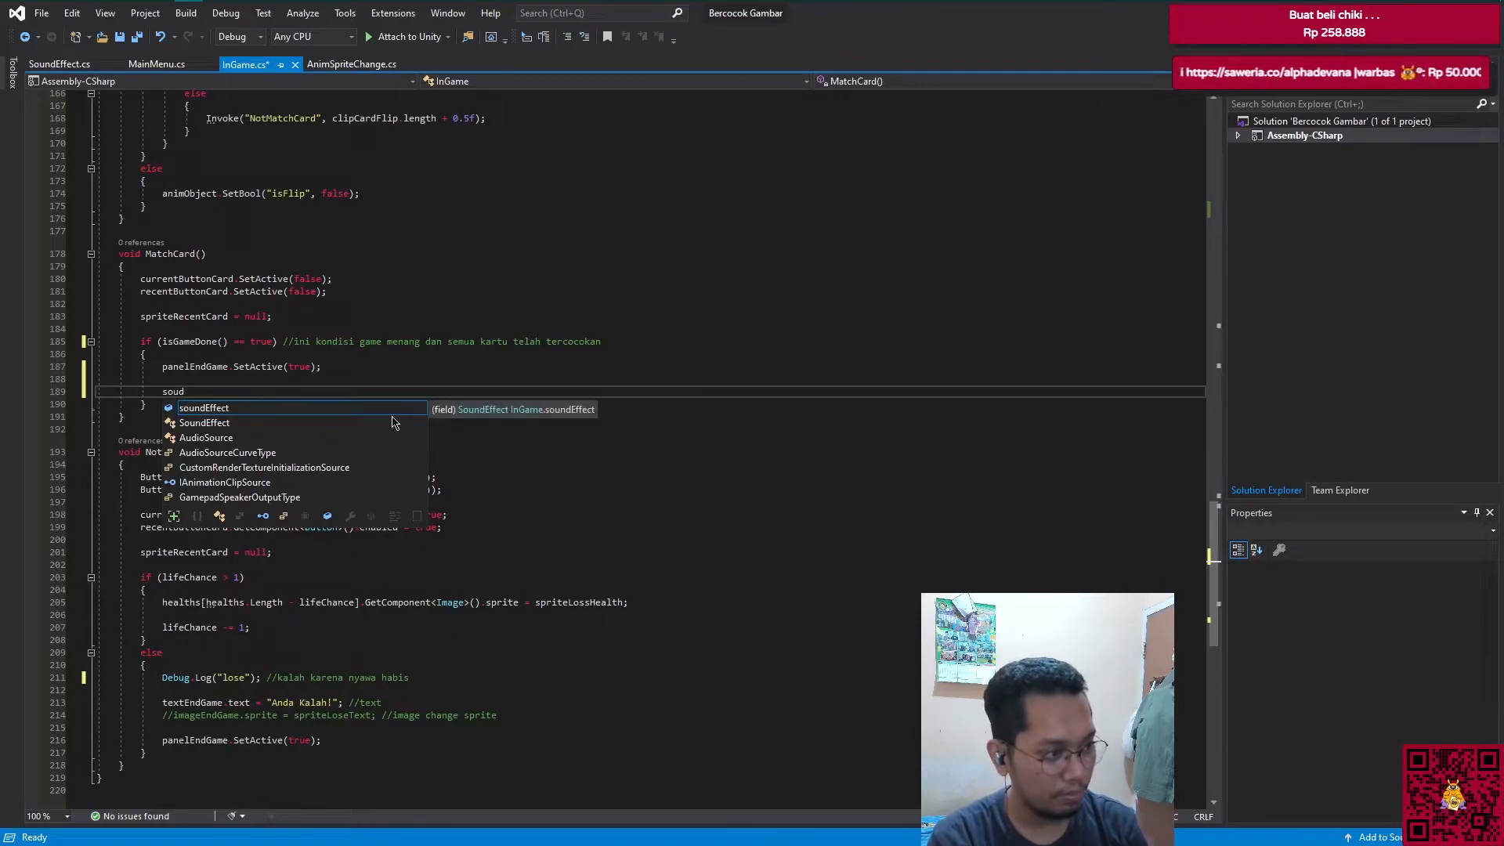
{"action": "key", "text": "Down"}
{"action": "key", "text": "Down"}
{"action": "key", "text": "Up"}
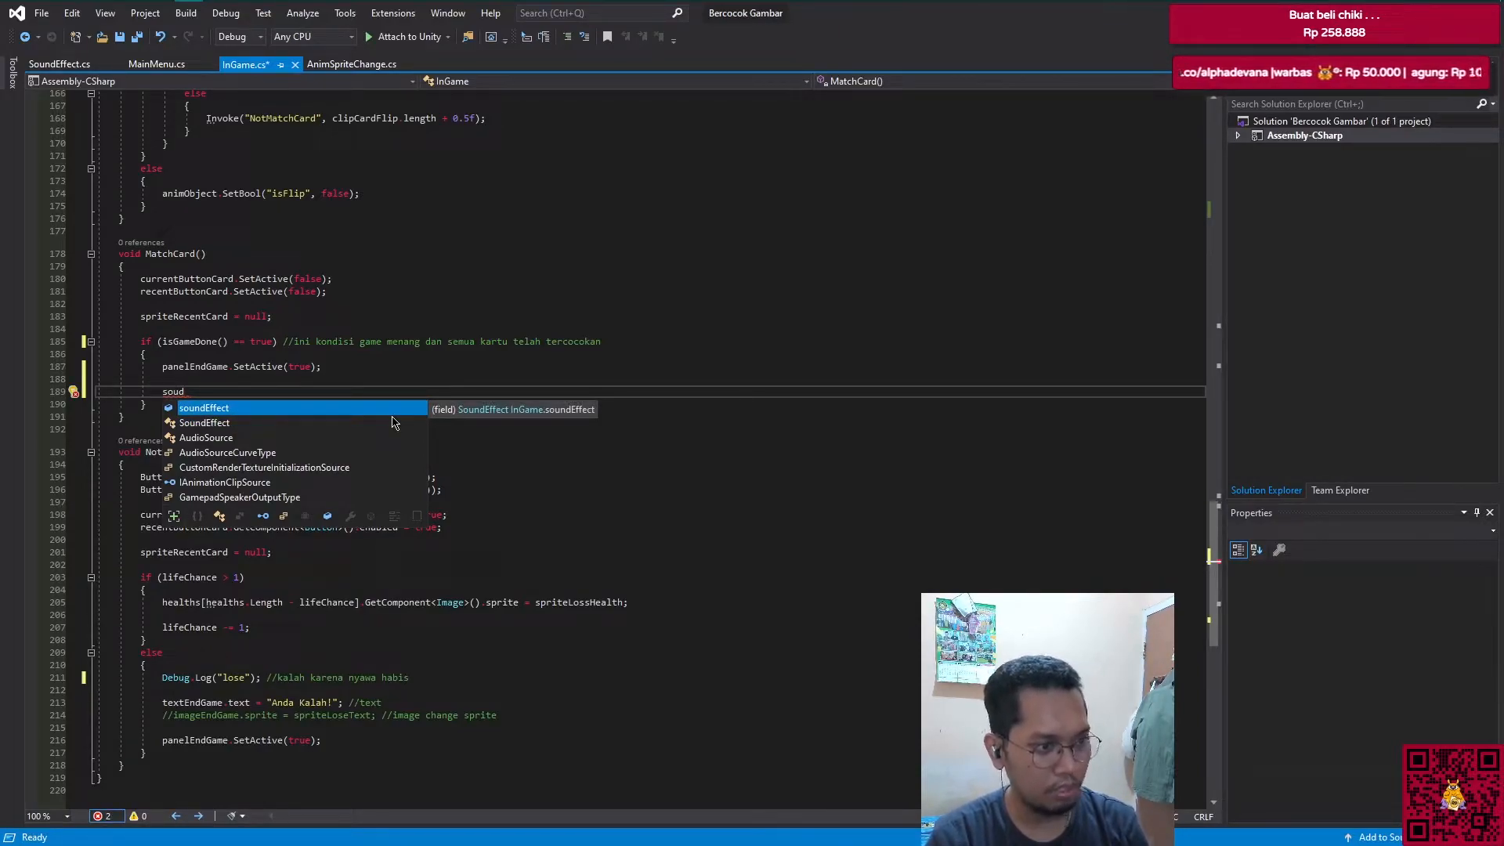
{"action": "key", "text": "Tab"}
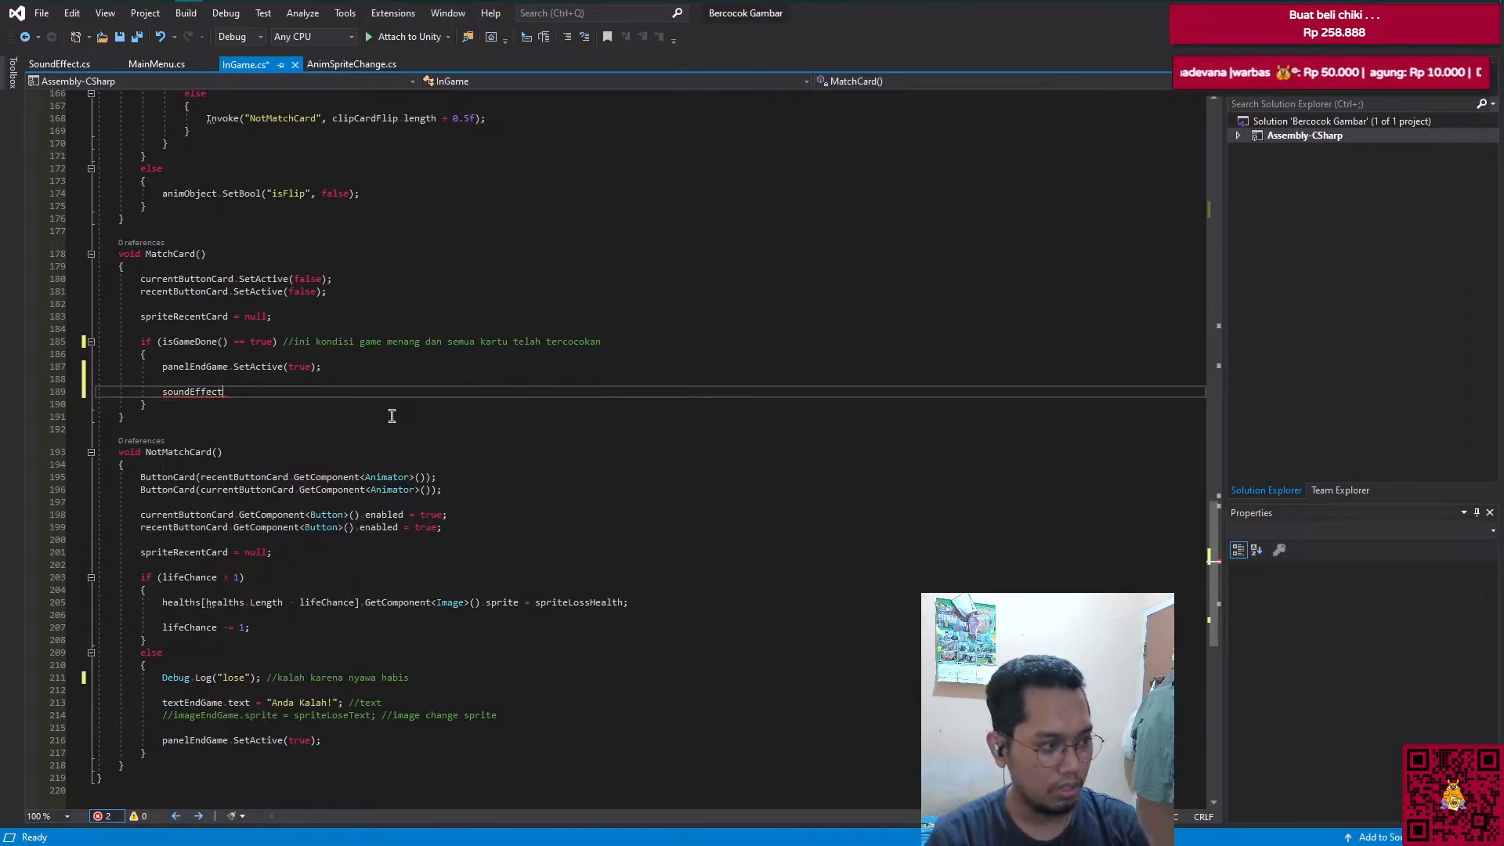
{"action": "type", "text": "."}
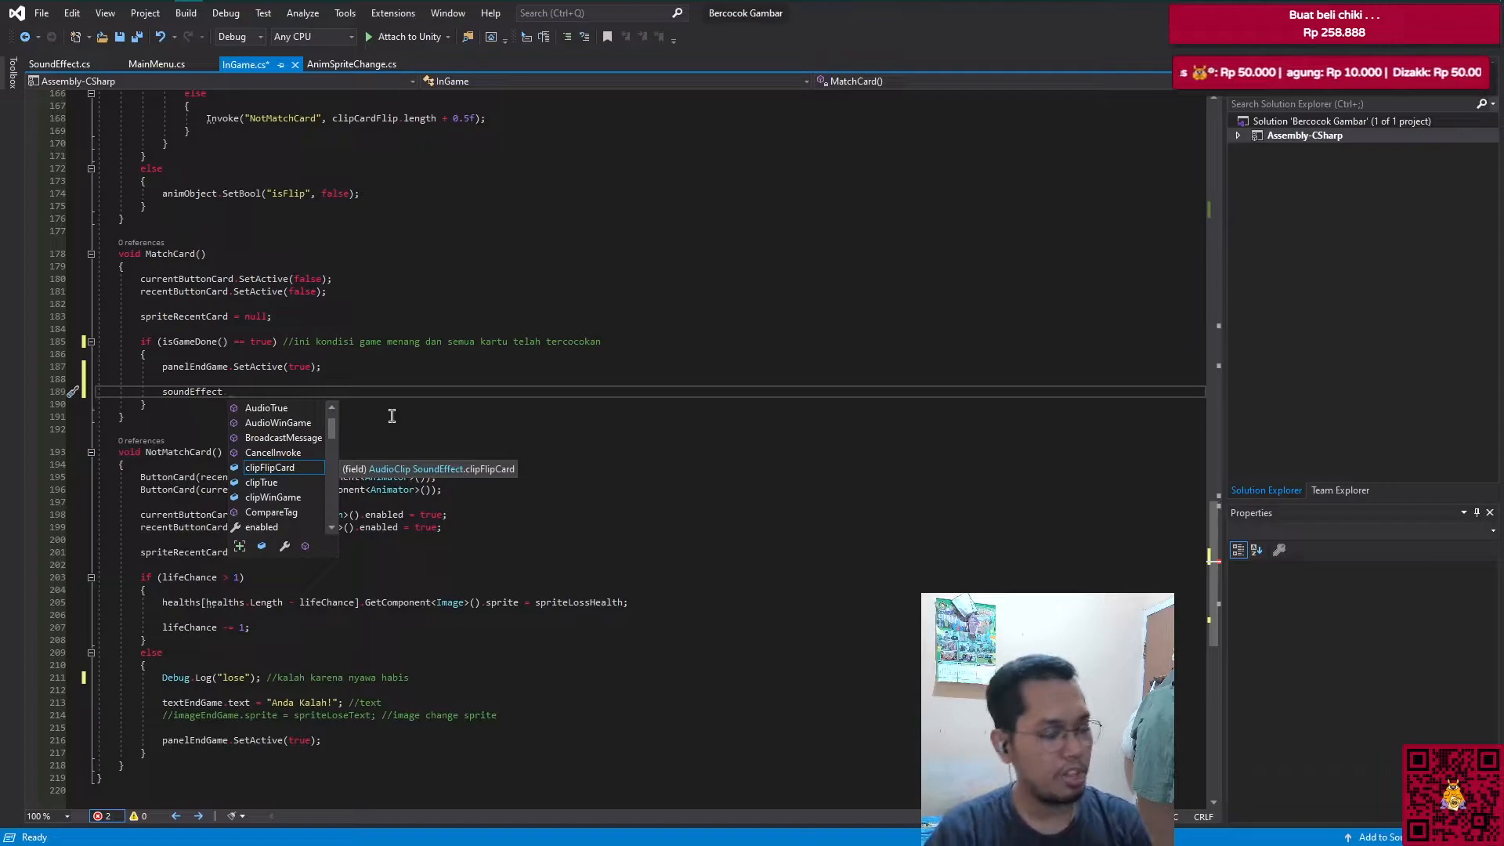
{"action": "type", "text": "aud"}
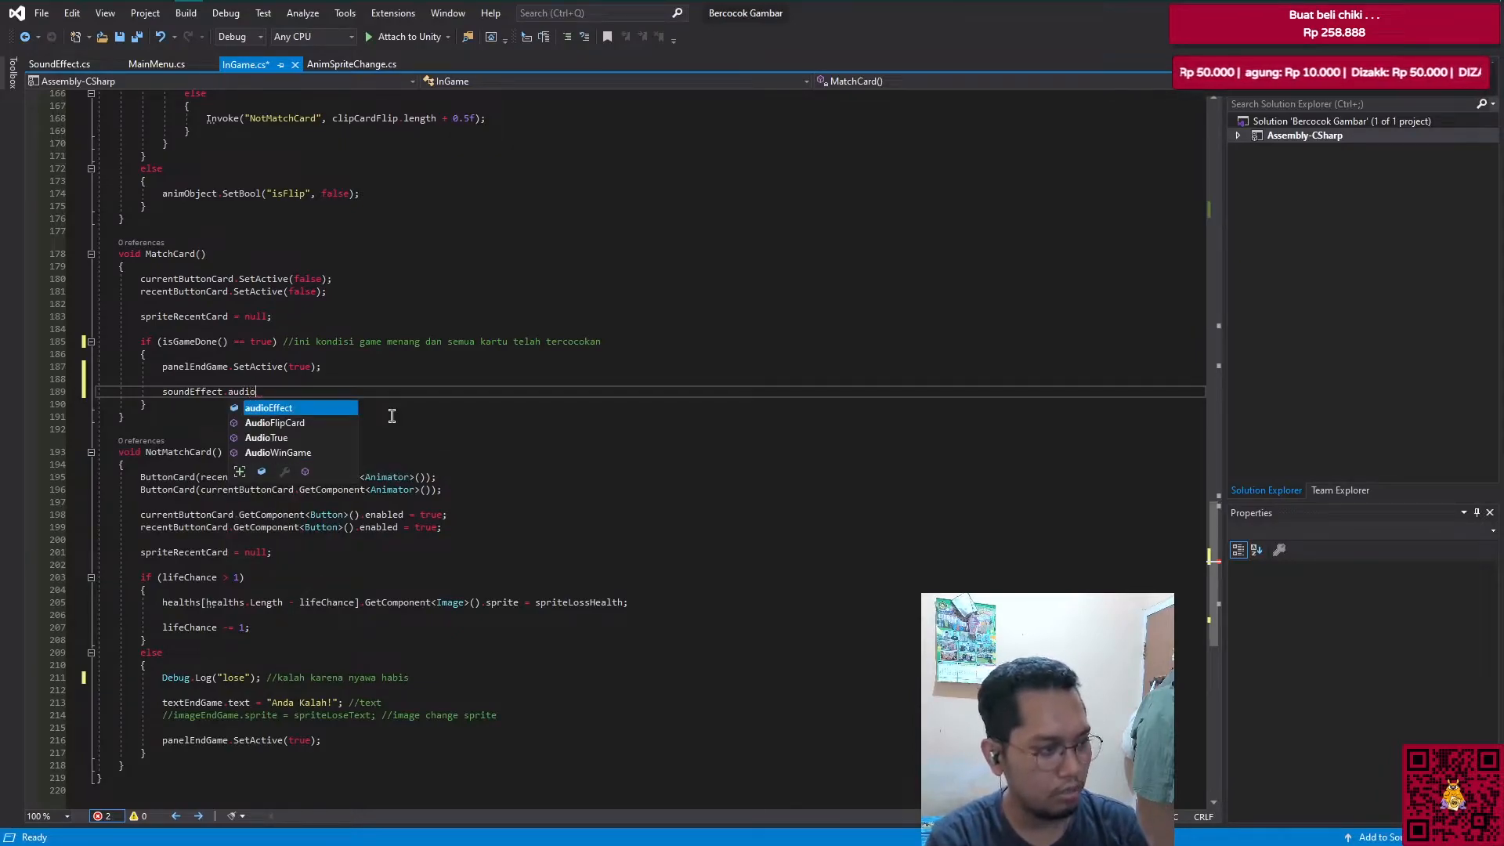
{"action": "type", "text": "io"}
{"action": "key", "text": "Down"}
{"action": "key", "text": "Down"}
{"action": "key", "text": "Down"}
{"action": "key", "text": "Tab"}
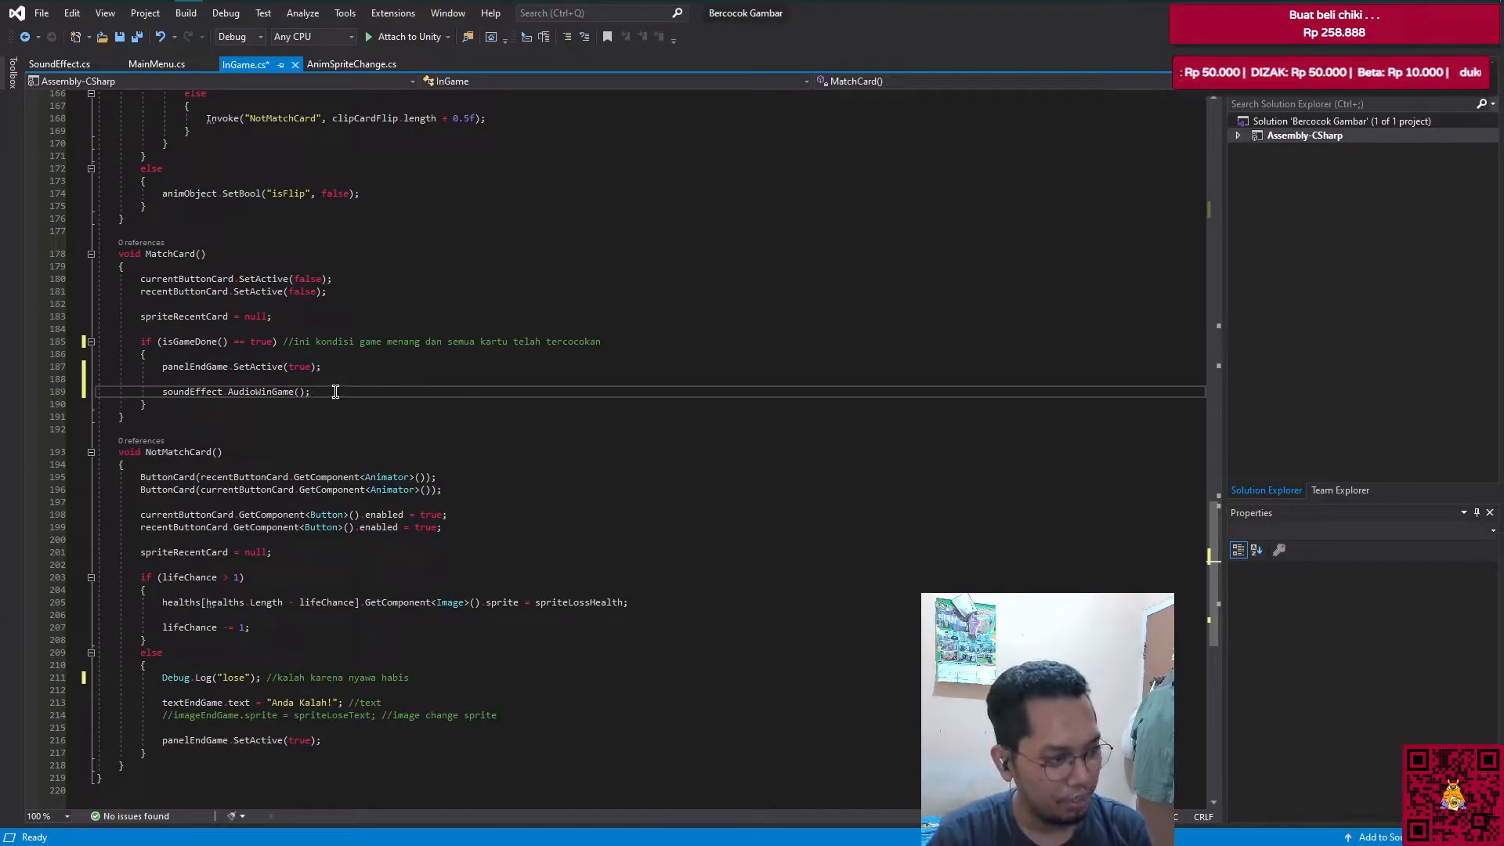
Step: Compare the SoundEffect.cs methods with Unity's audio clips, then return to InGame.cs and locate the card-matching condition in ButtonCard()
{"action": "mouse_move", "coordinate": [144, 5]}
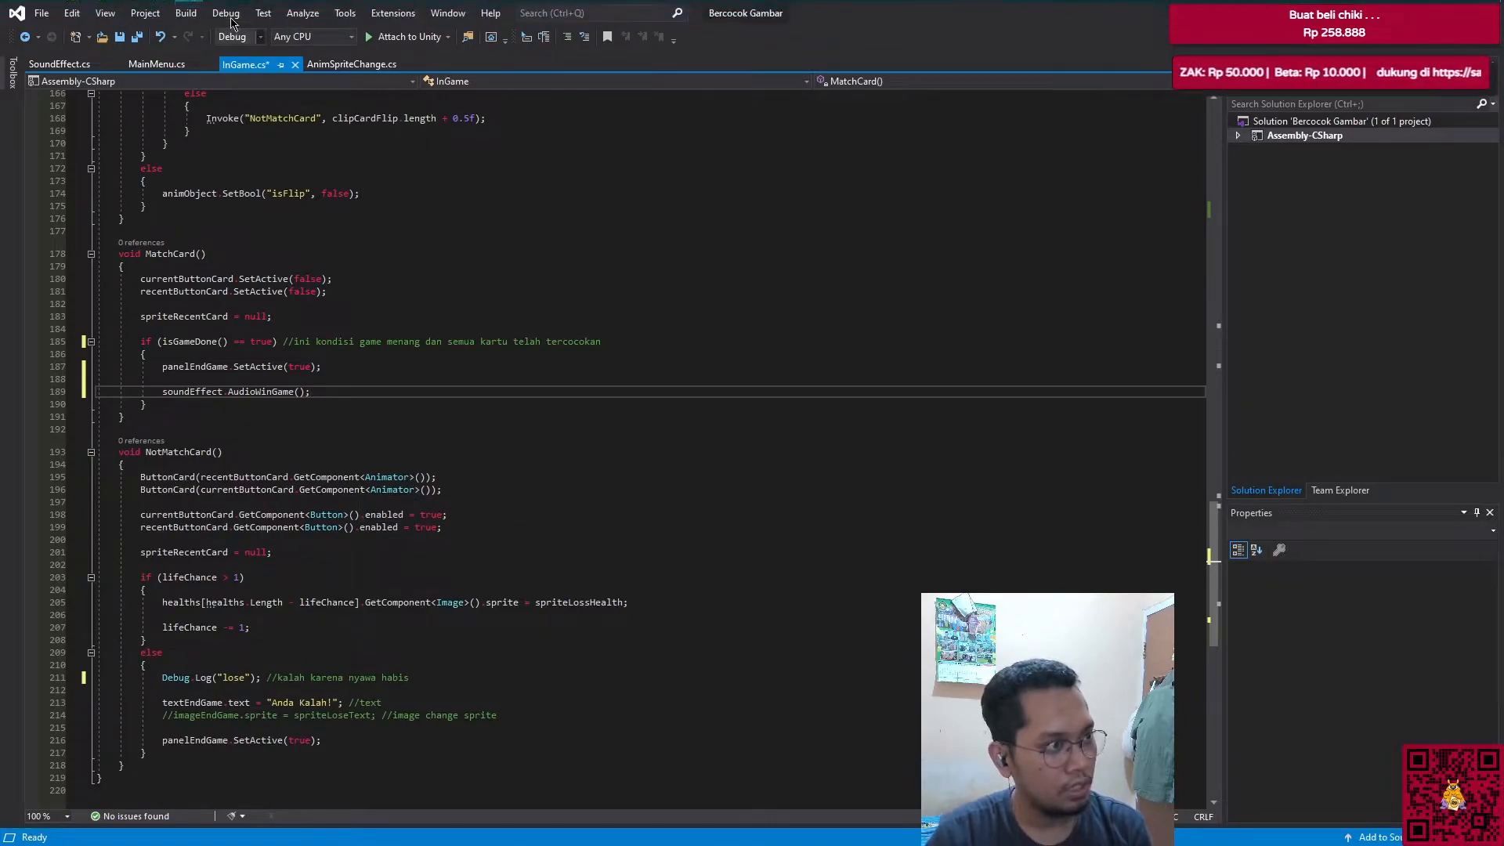
{"action": "left_click", "coordinate": [58, 66]}
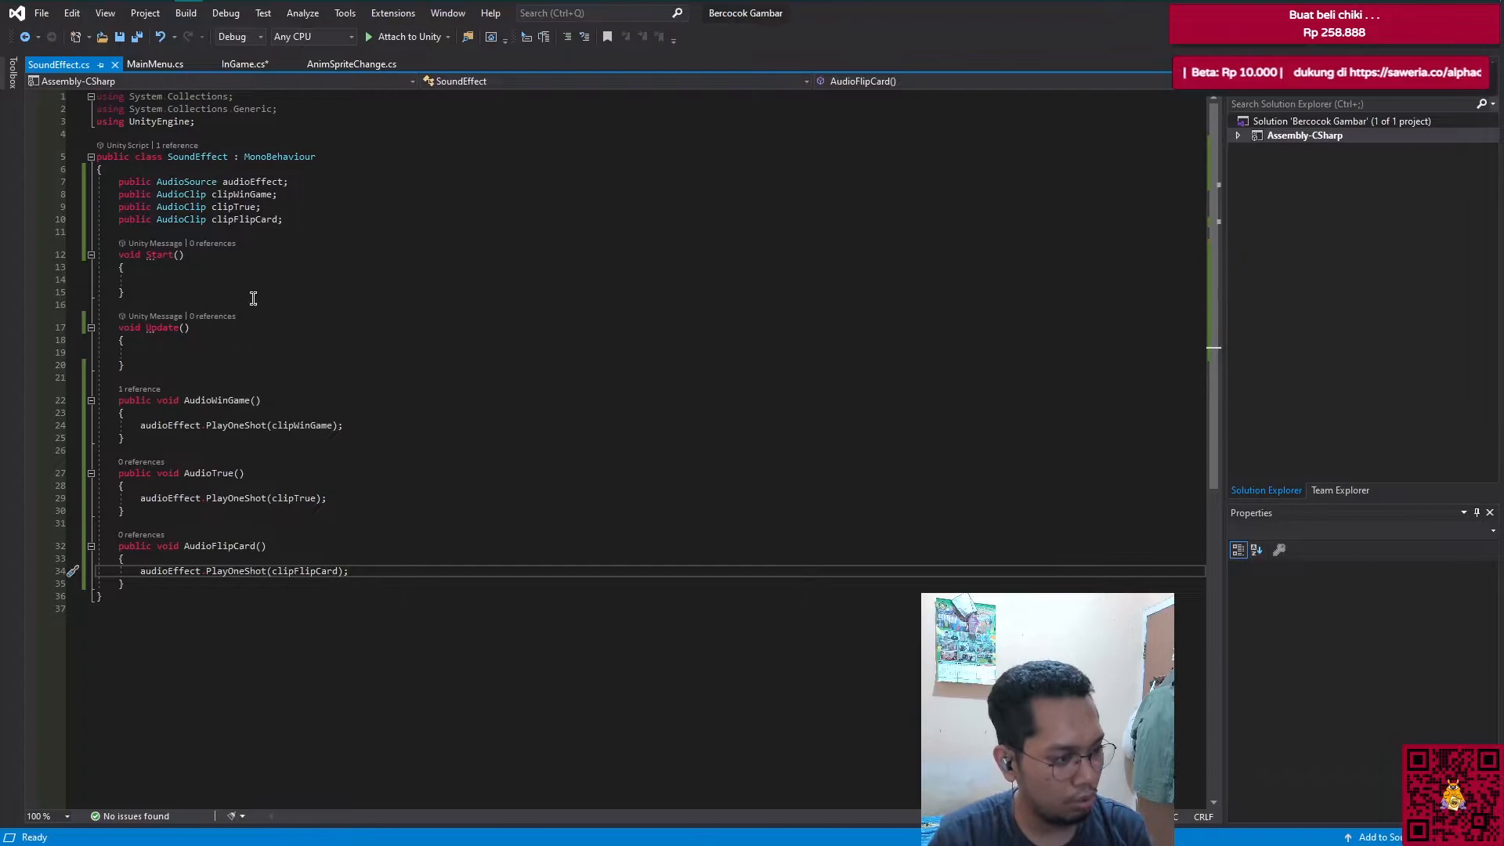
{"action": "left_click", "coordinate": [157, 11]}
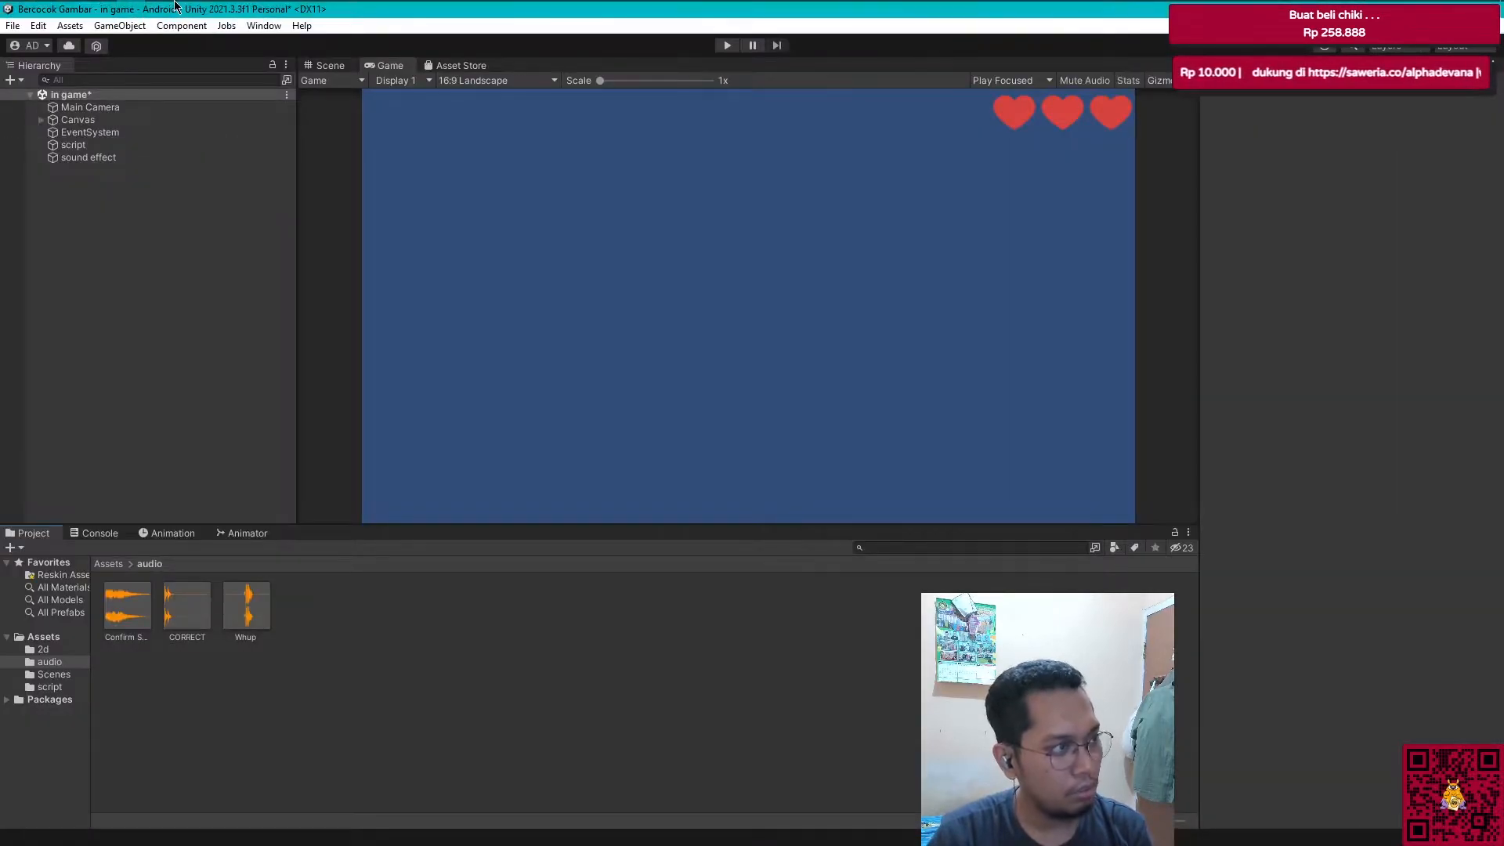
{"action": "left_click", "coordinate": [189, 11]}
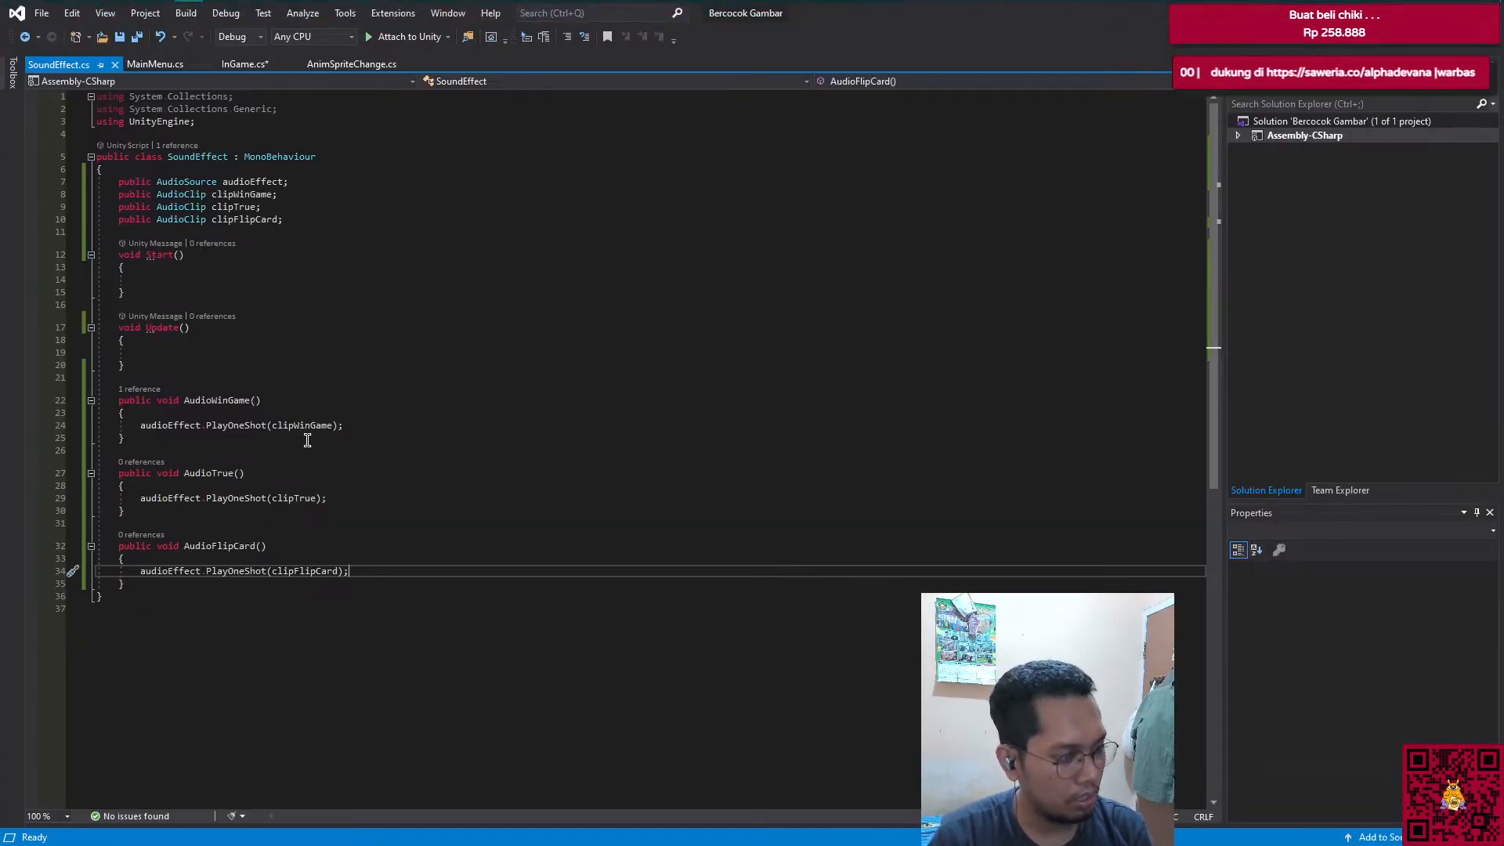
{"action": "key", "text": "ctrl+Tab"}
{"action": "scroll", "coordinate": [372, 557], "scroll_direction": "up", "scroll_amount": 3}
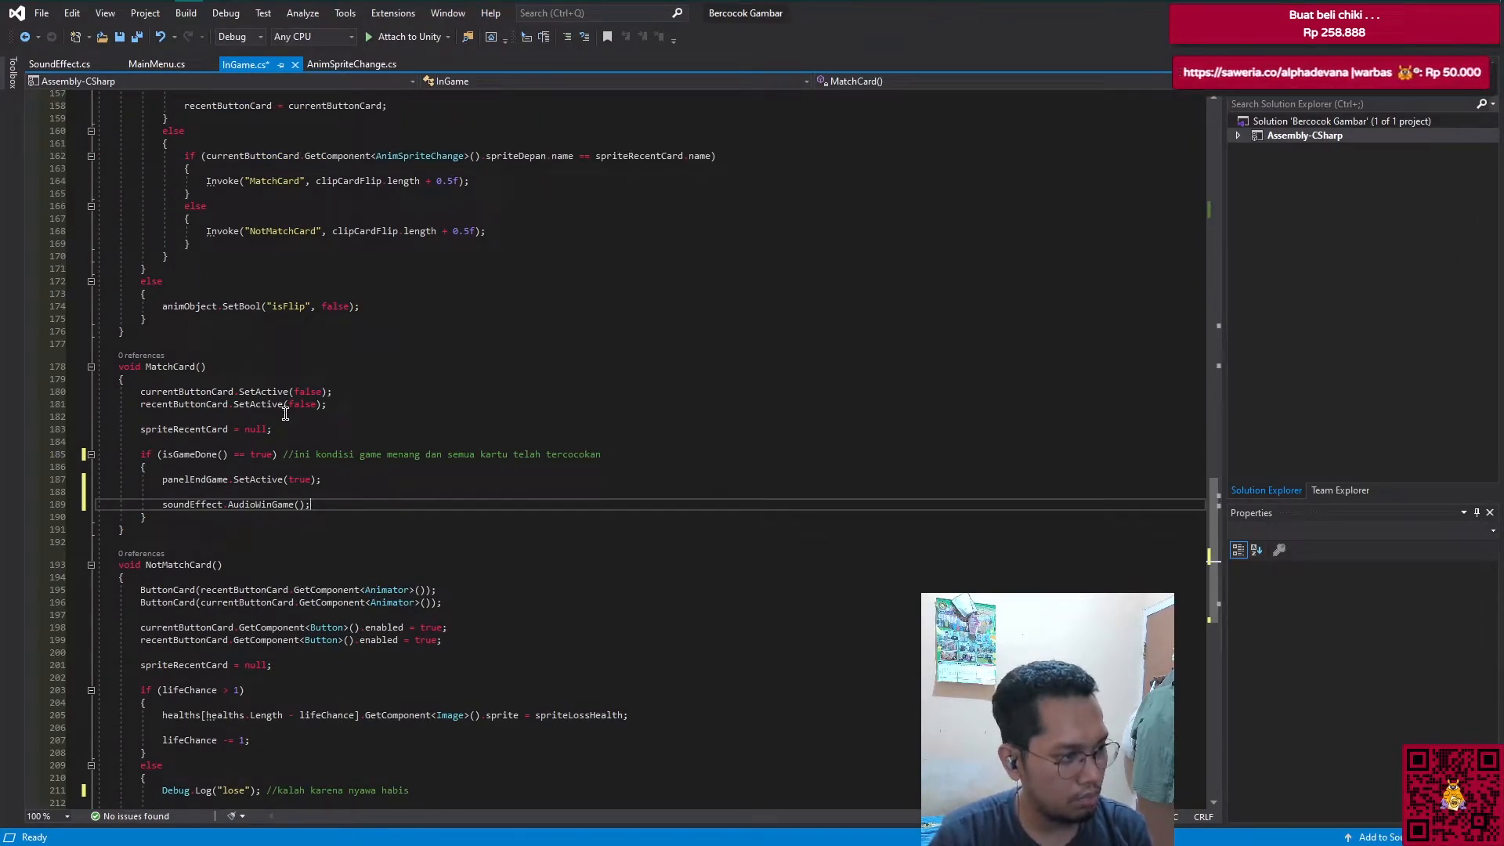
{"action": "scroll", "coordinate": [309, 490], "scroll_direction": "down", "scroll_amount": 2}
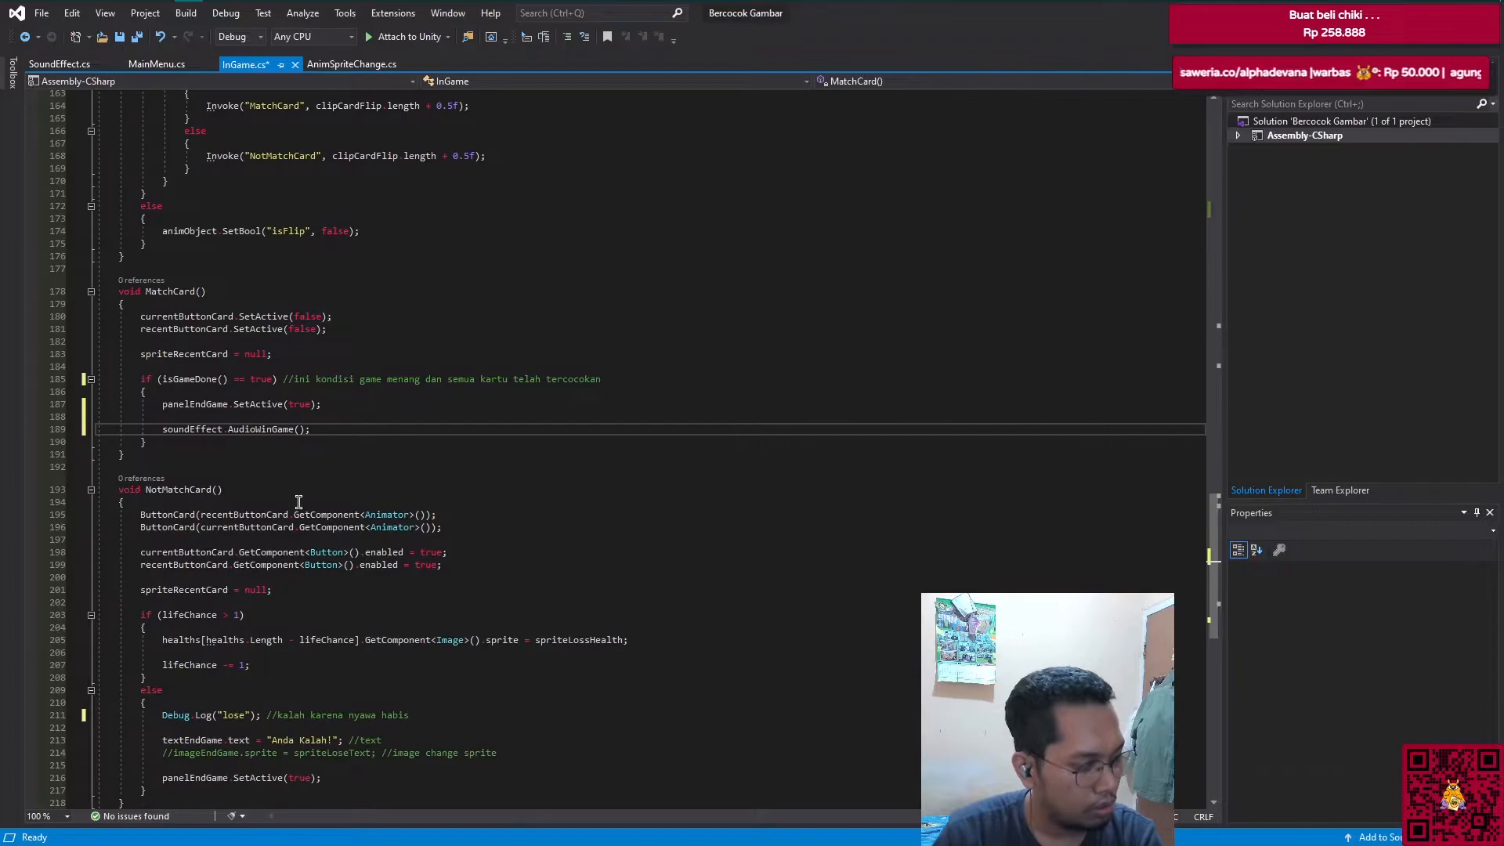
{"action": "scroll", "coordinate": [244, 592], "scroll_direction": "up", "scroll_amount": 5}
{"action": "scroll", "coordinate": [243, 592], "scroll_direction": "up", "scroll_amount": 3}
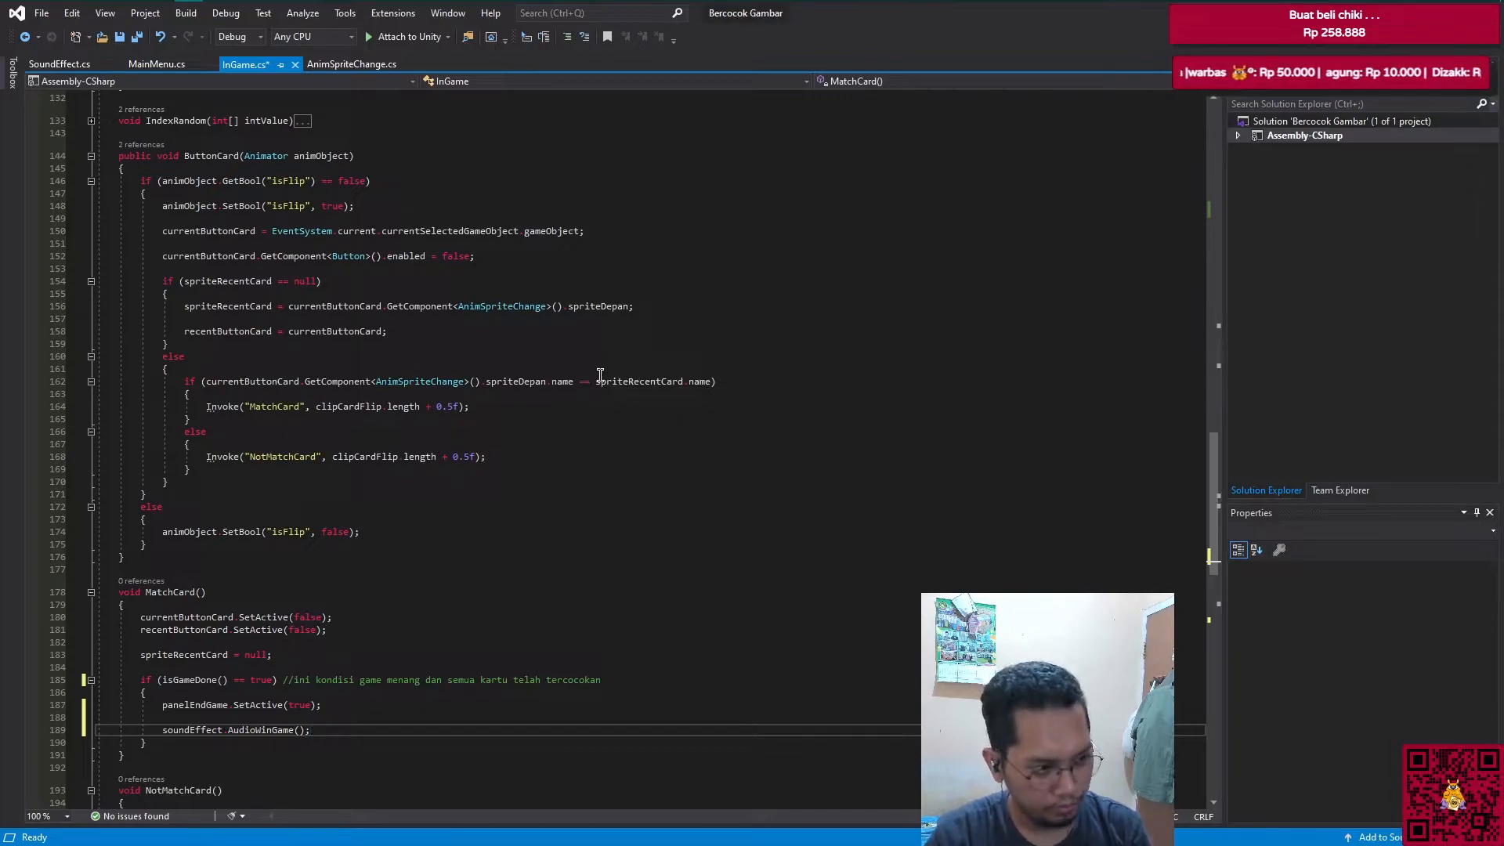
Step: In ButtonCard(), add the comment //match card jika kartunya sama after the condition comparing spriteDepan.name with spriteRecentCard.name
{"action": "left_click", "coordinate": [826, 373]}
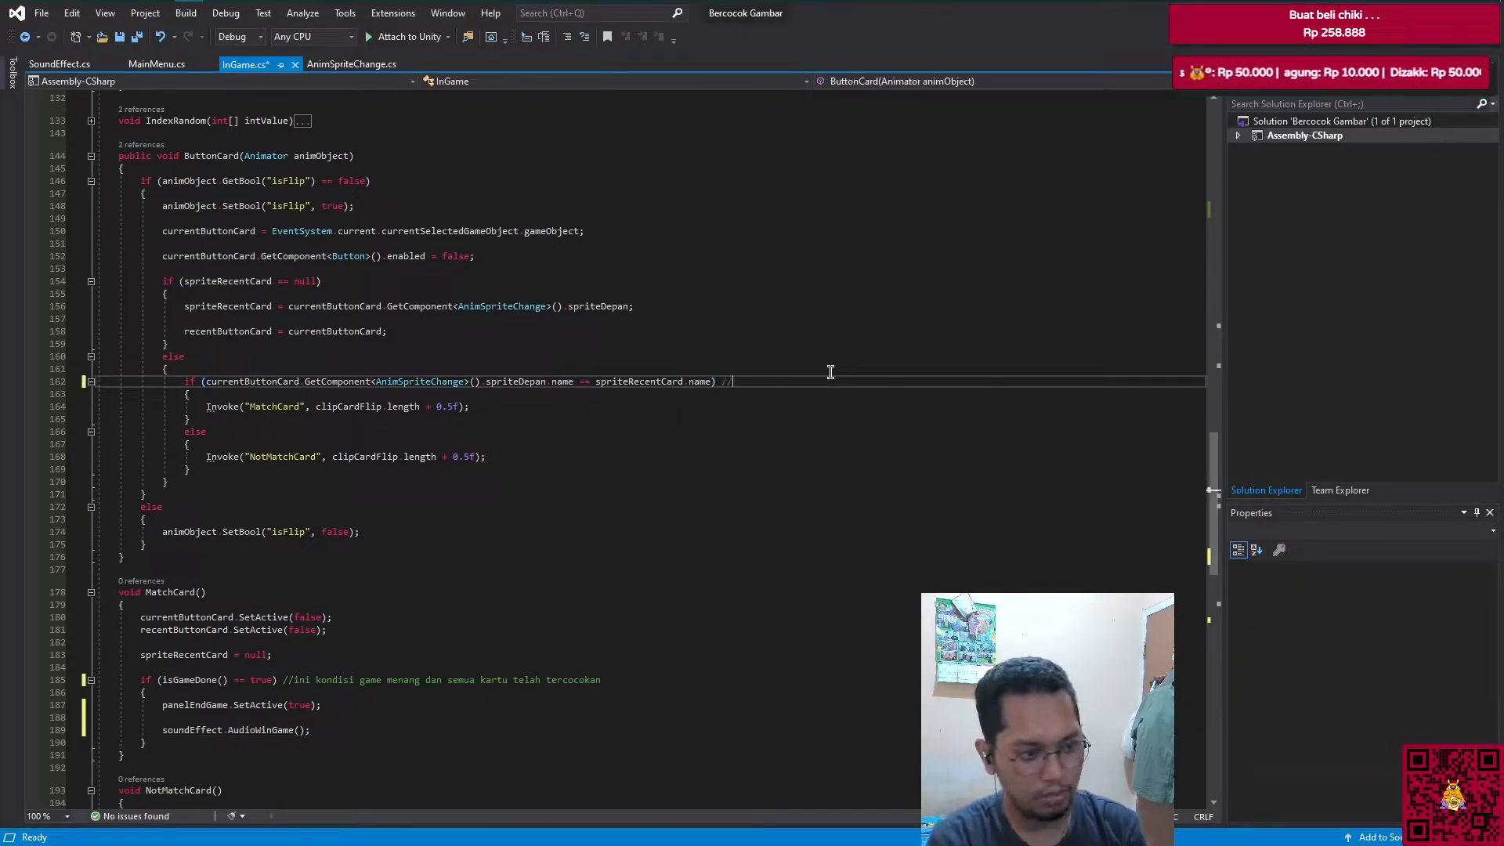
{"action": "type", "text": "//match card jika kartunya sama"}
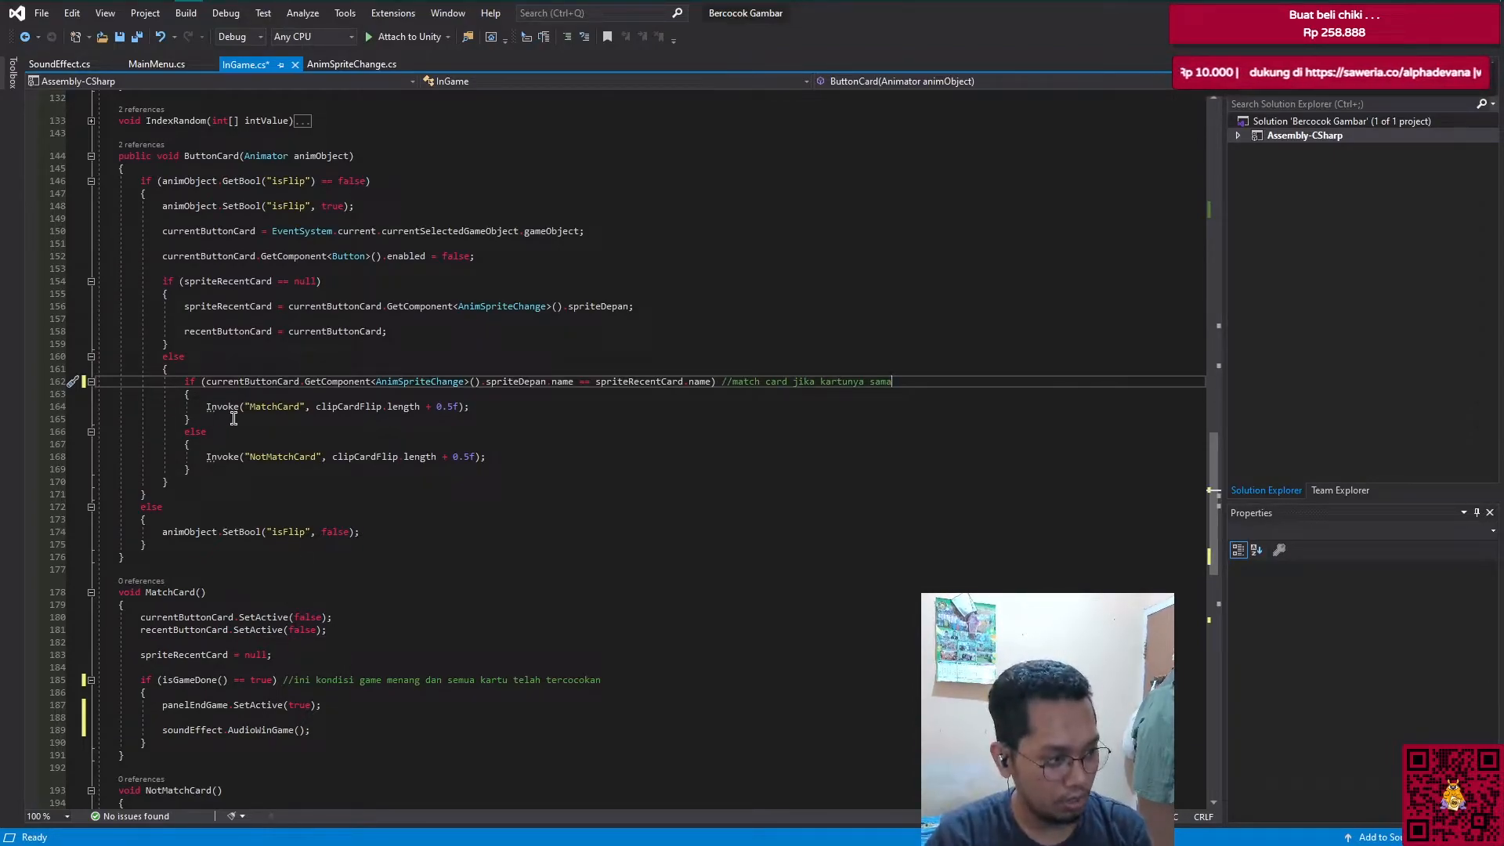
{"action": "left_click", "coordinate": [492, 406]}
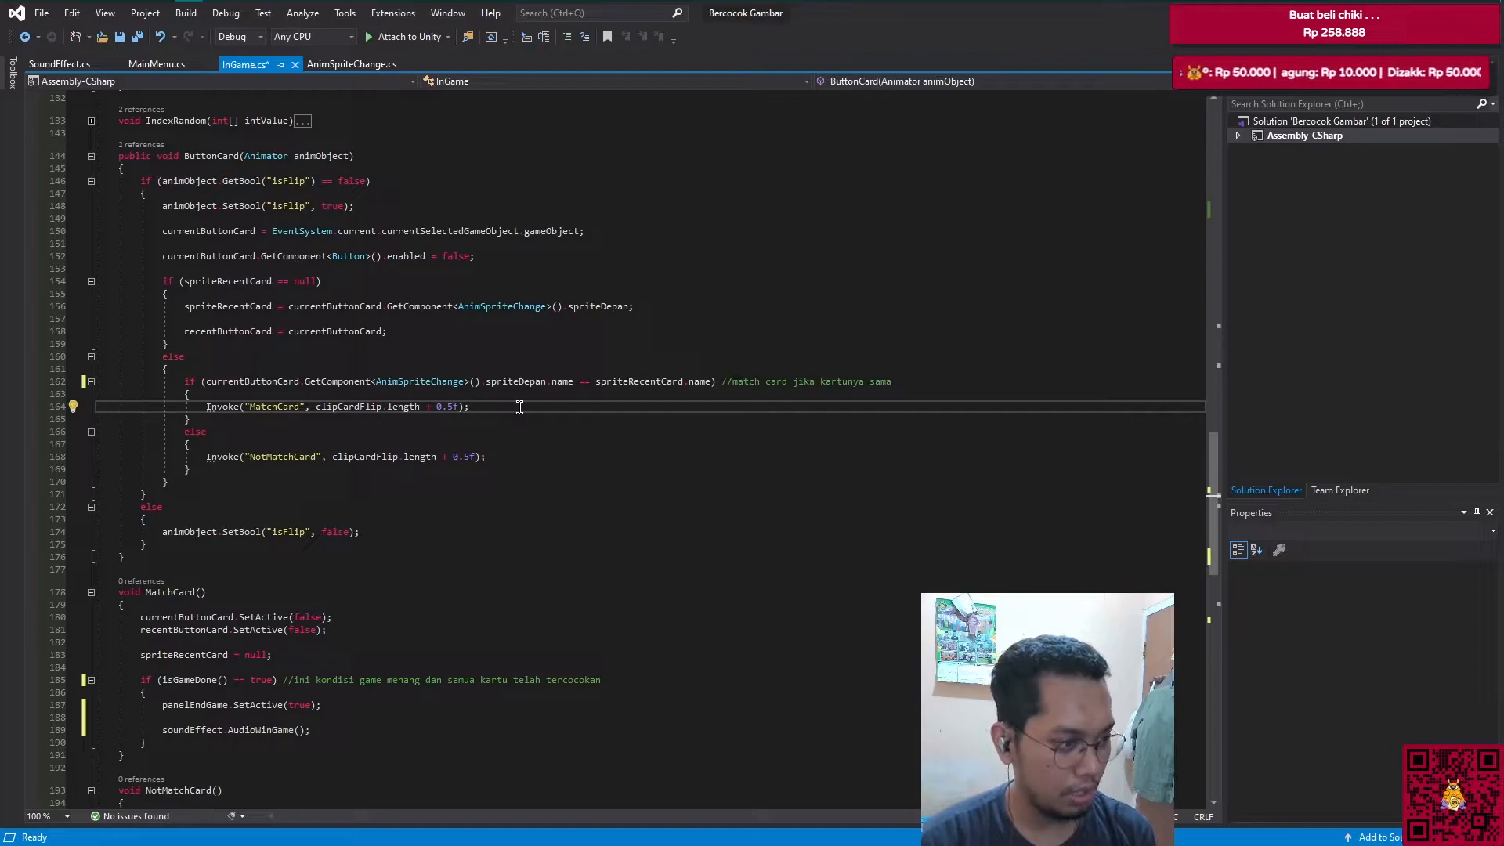
Step: In ButtonCard(), add the statement soundEffect.AudioFlipCard(); below the Invoke("MatchCard", clipCardFlip.length + 0.5f); line
{"action": "key", "text": "Return"}
{"action": "key", "text": "Return"}
{"action": "type", "text": "audi"}
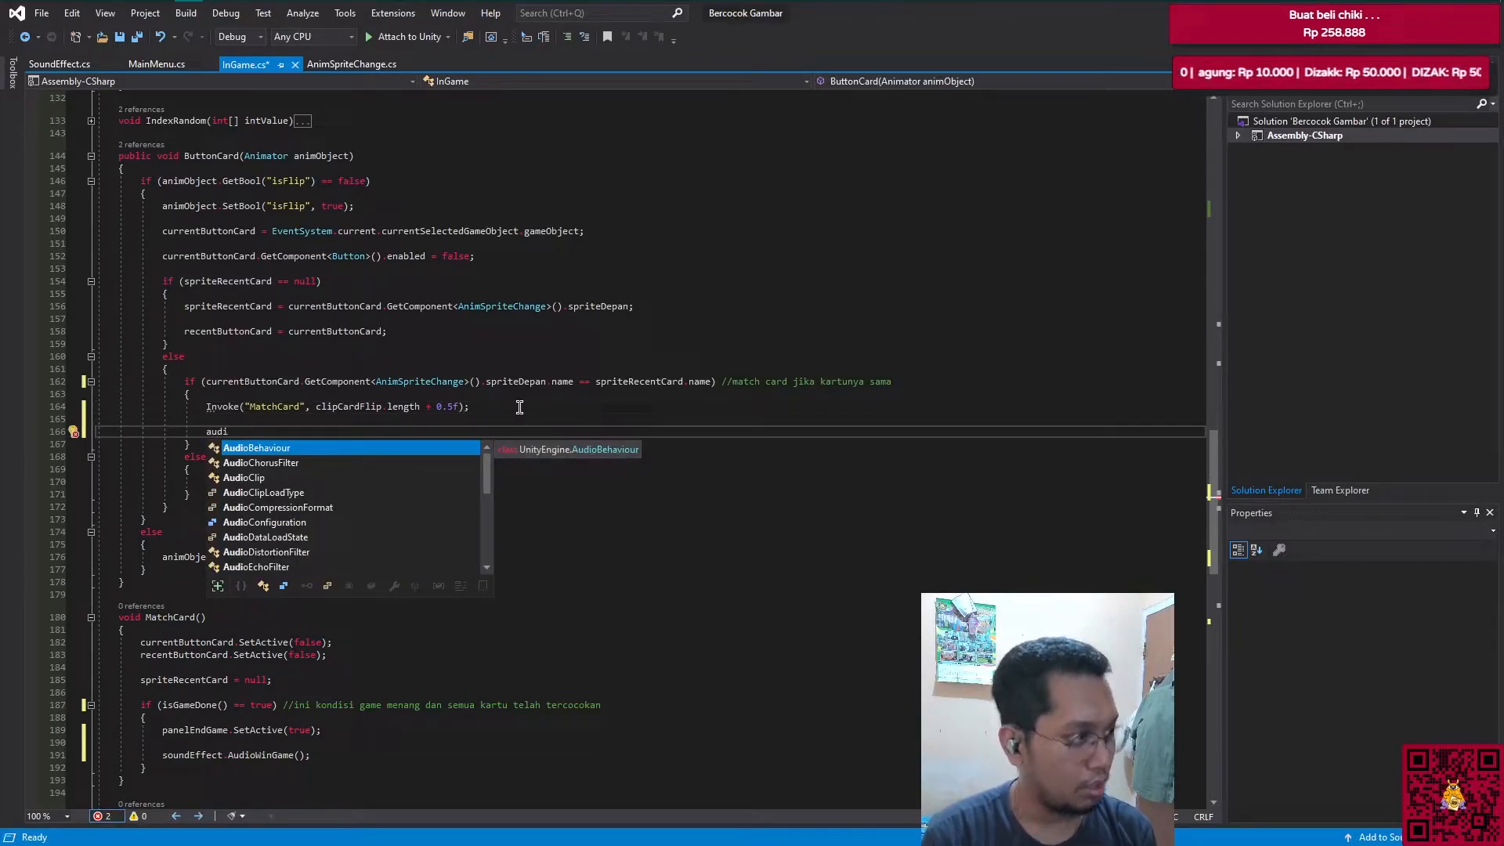
{"action": "key", "text": "ctrl+a"}
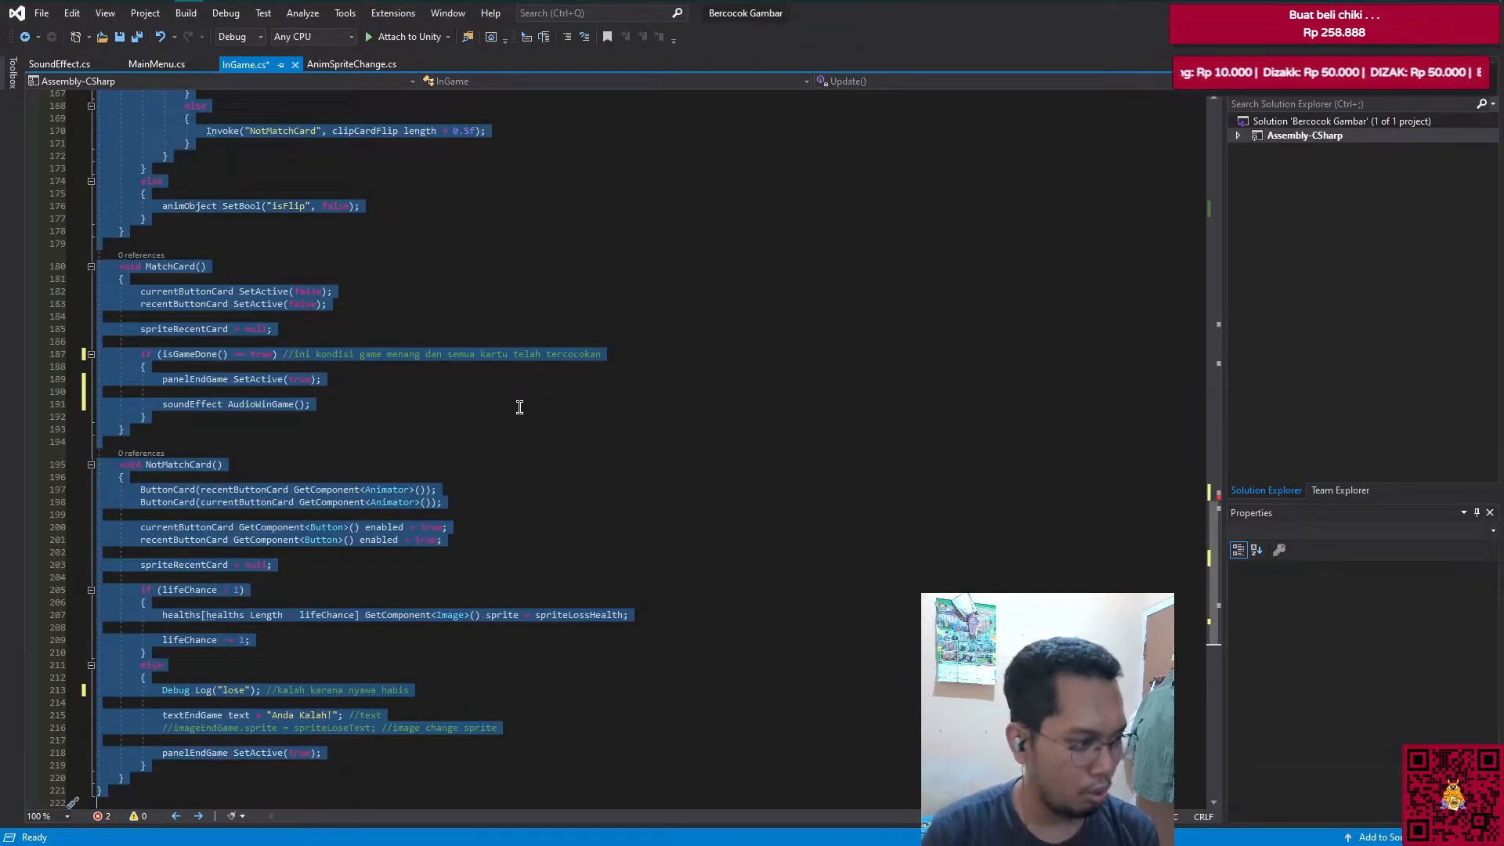
{"action": "left_click", "coordinate": [334, 391]}
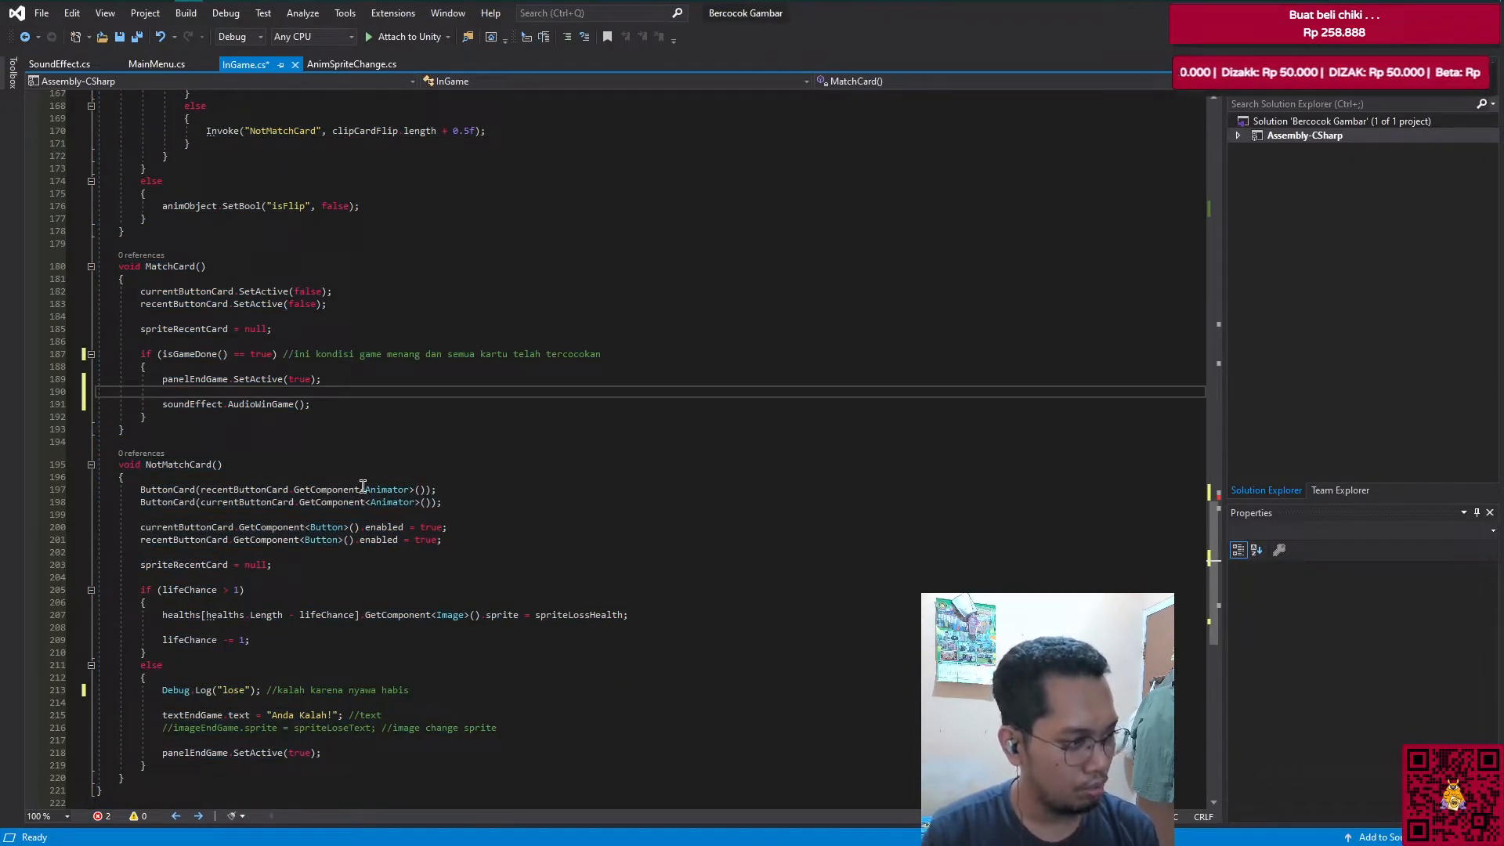
{"action": "scroll", "coordinate": [316, 527], "scroll_direction": "up", "scroll_amount": 6}
{"action": "left_click", "coordinate": [275, 311]}
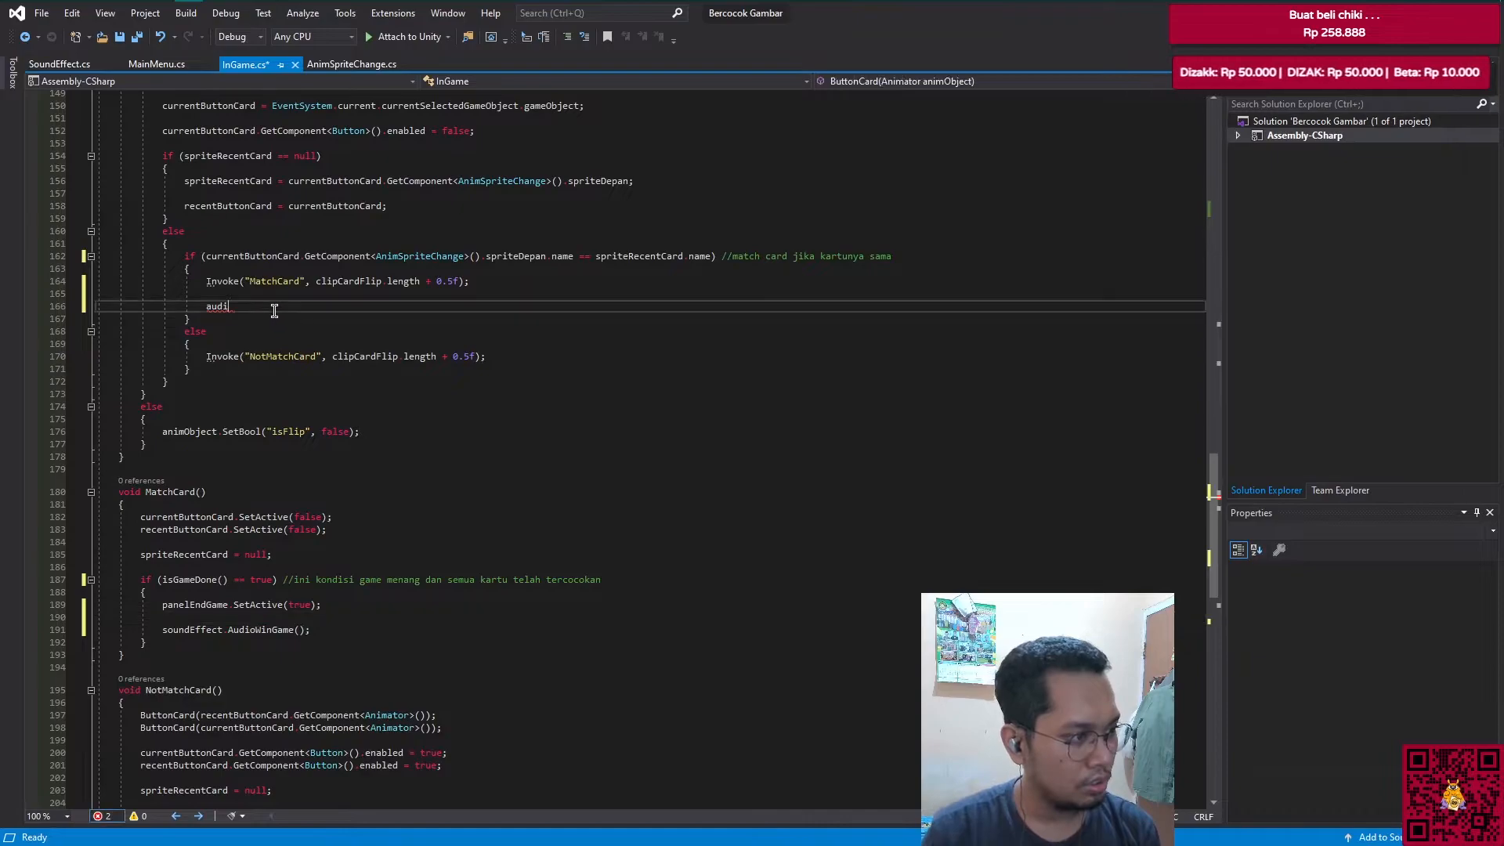
{"action": "key", "text": "BackSpace"}
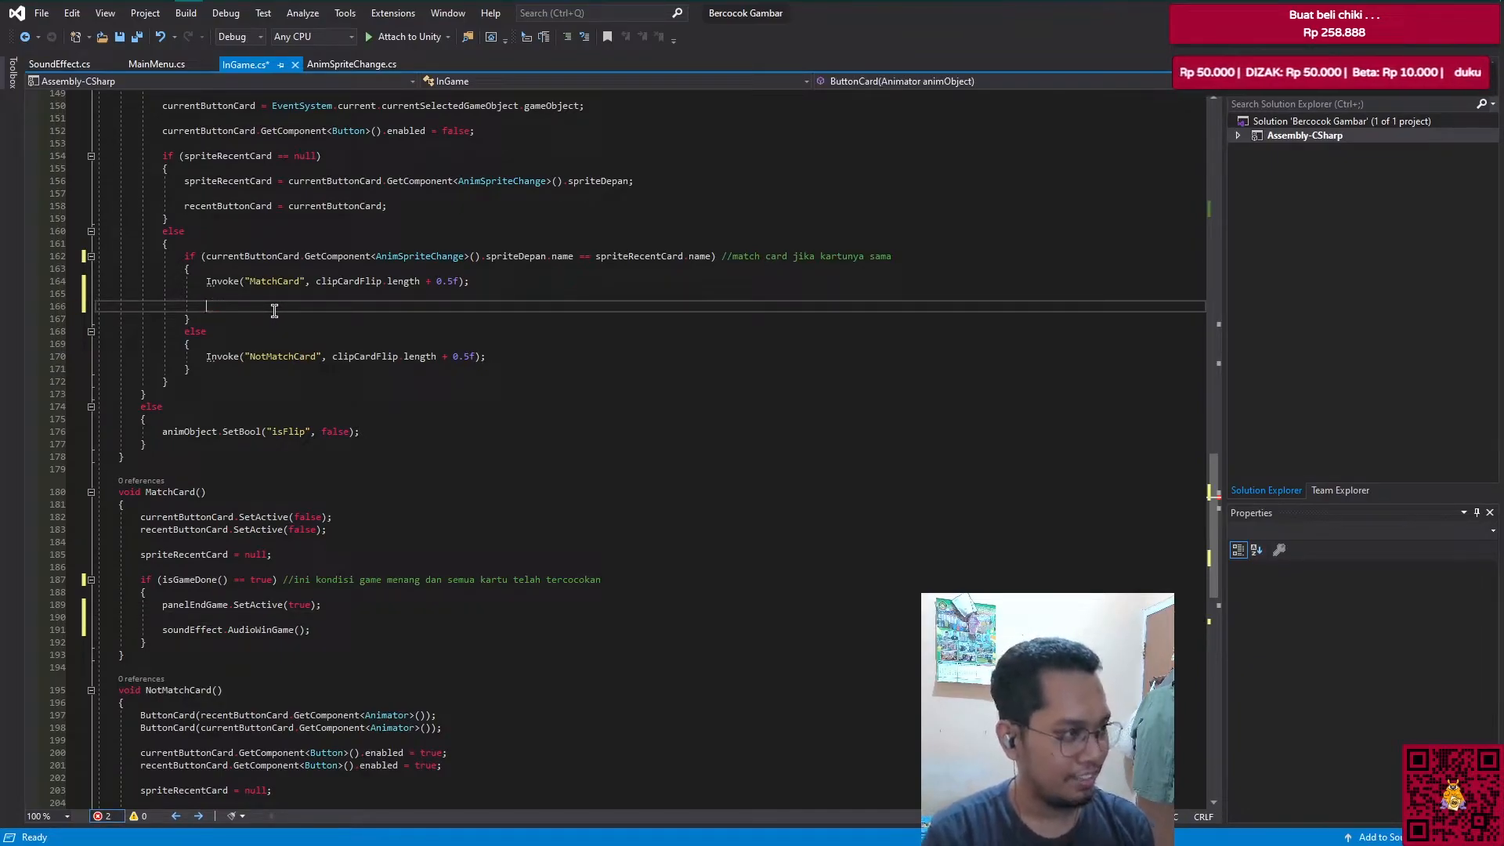
{"action": "type", "text": "soundEffect."}
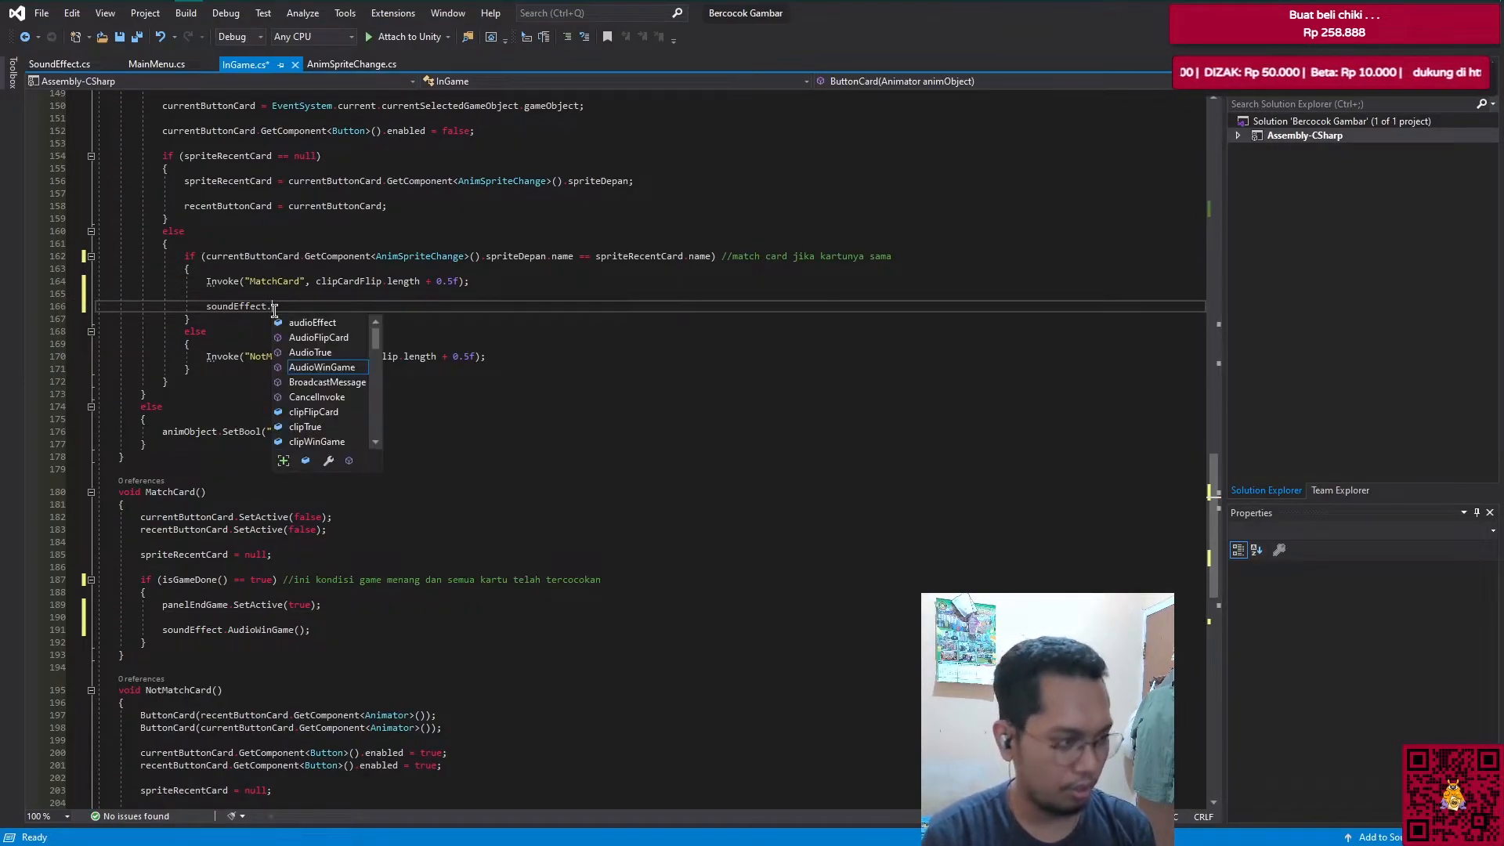
{"action": "type", "text": "audi"}
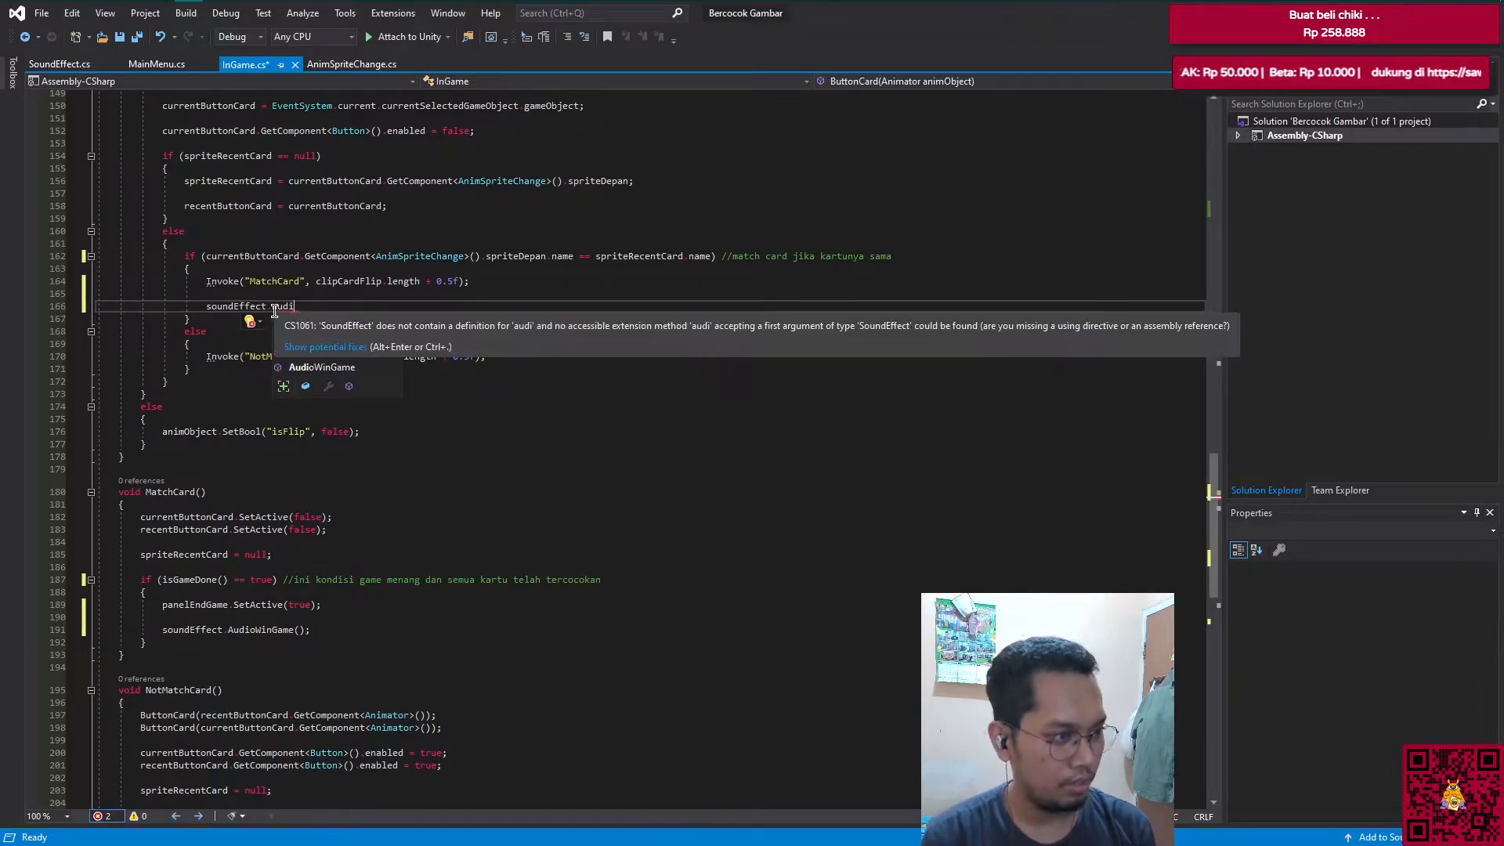
{"action": "key", "text": "Return"}
{"action": "type", "text": "();"}
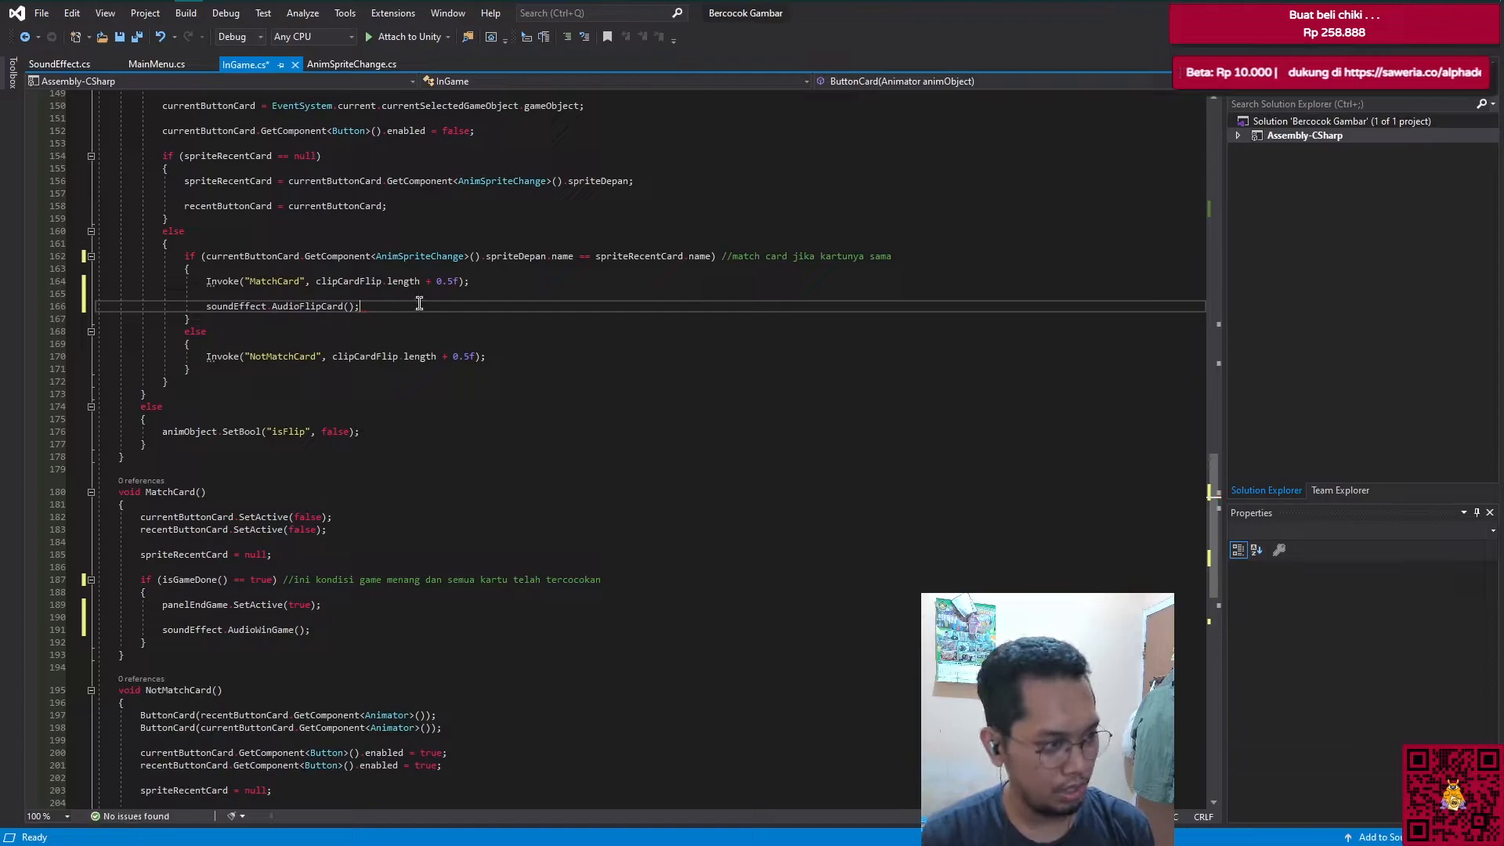
Step: Add soundEffect.AudioFlipCard(); below the Invoke("NotMatchCard", clipCardFlip.length + 0.5f); line in the else block, and save InGame.cs
{"action": "left_click", "coordinate": [525, 357]}
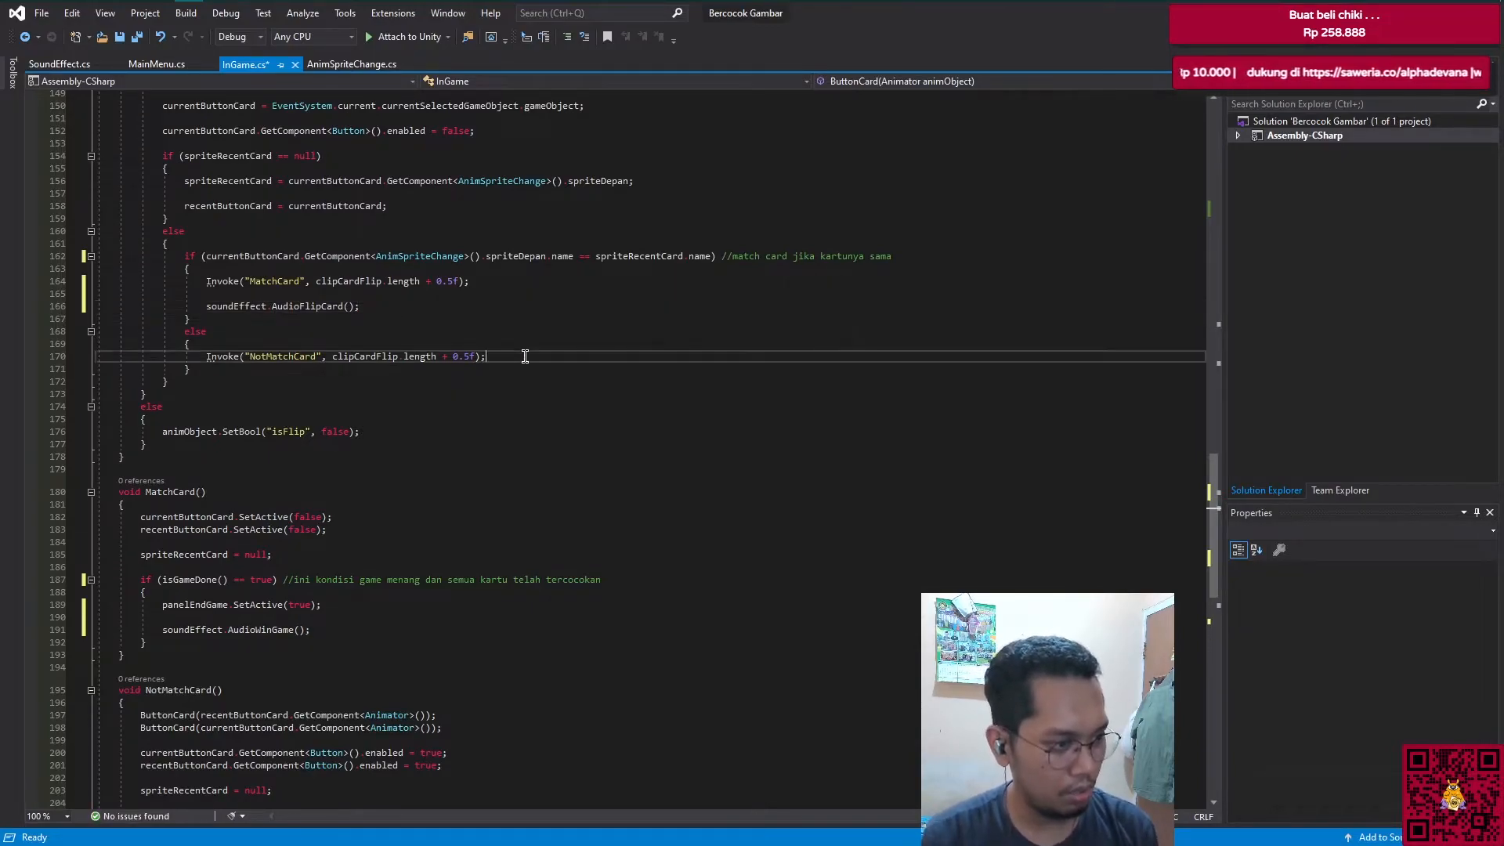
{"action": "key", "text": "Return"}
{"action": "key", "text": "Return"}
{"action": "type", "text": "soundEffect.AudioFlipCard();"}
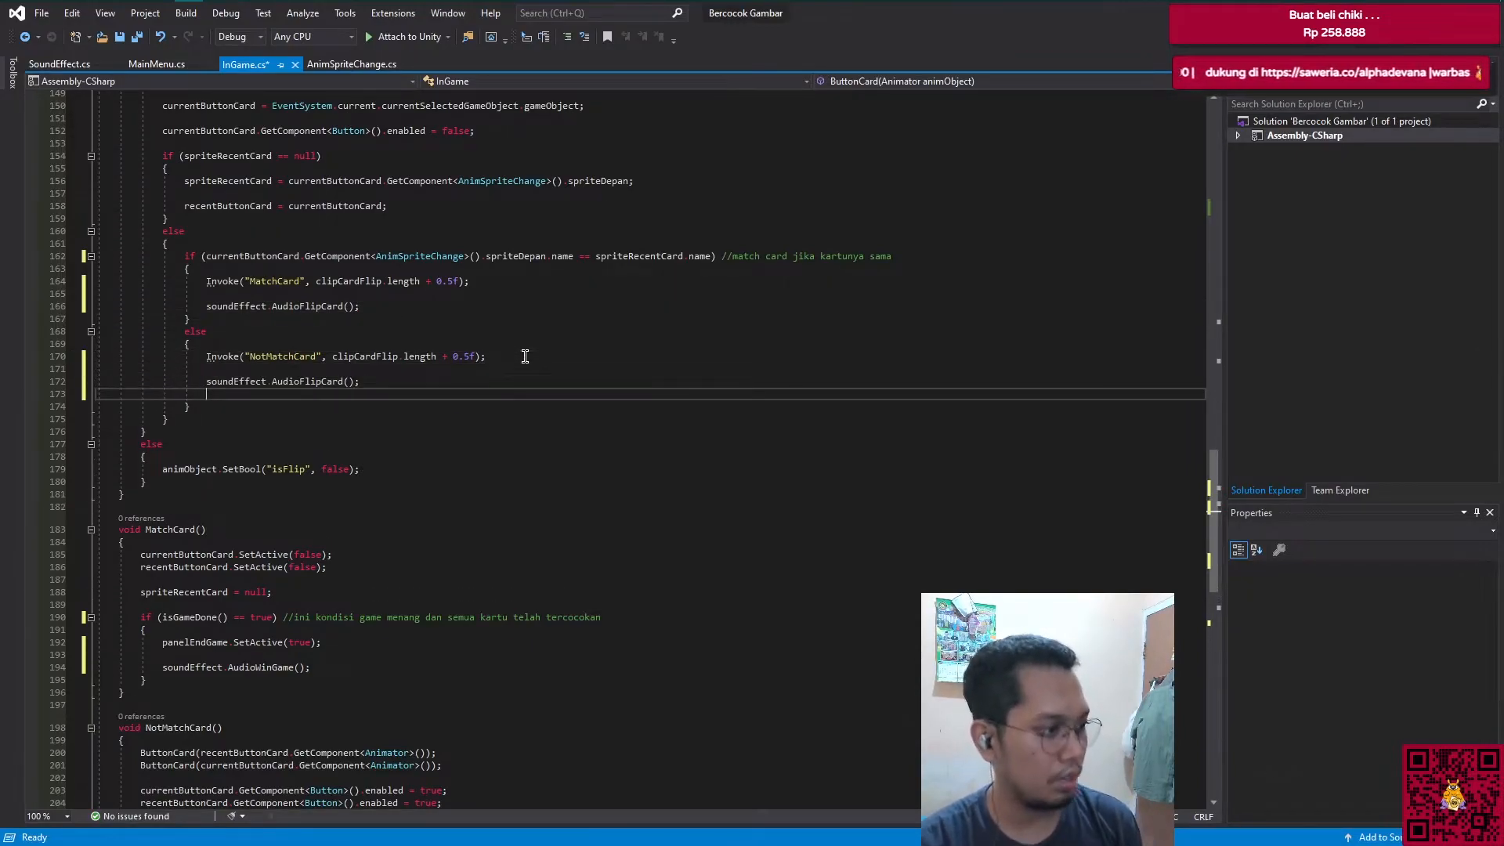
{"action": "key", "text": "Down"}
{"action": "key", "text": "ctrl+s"}
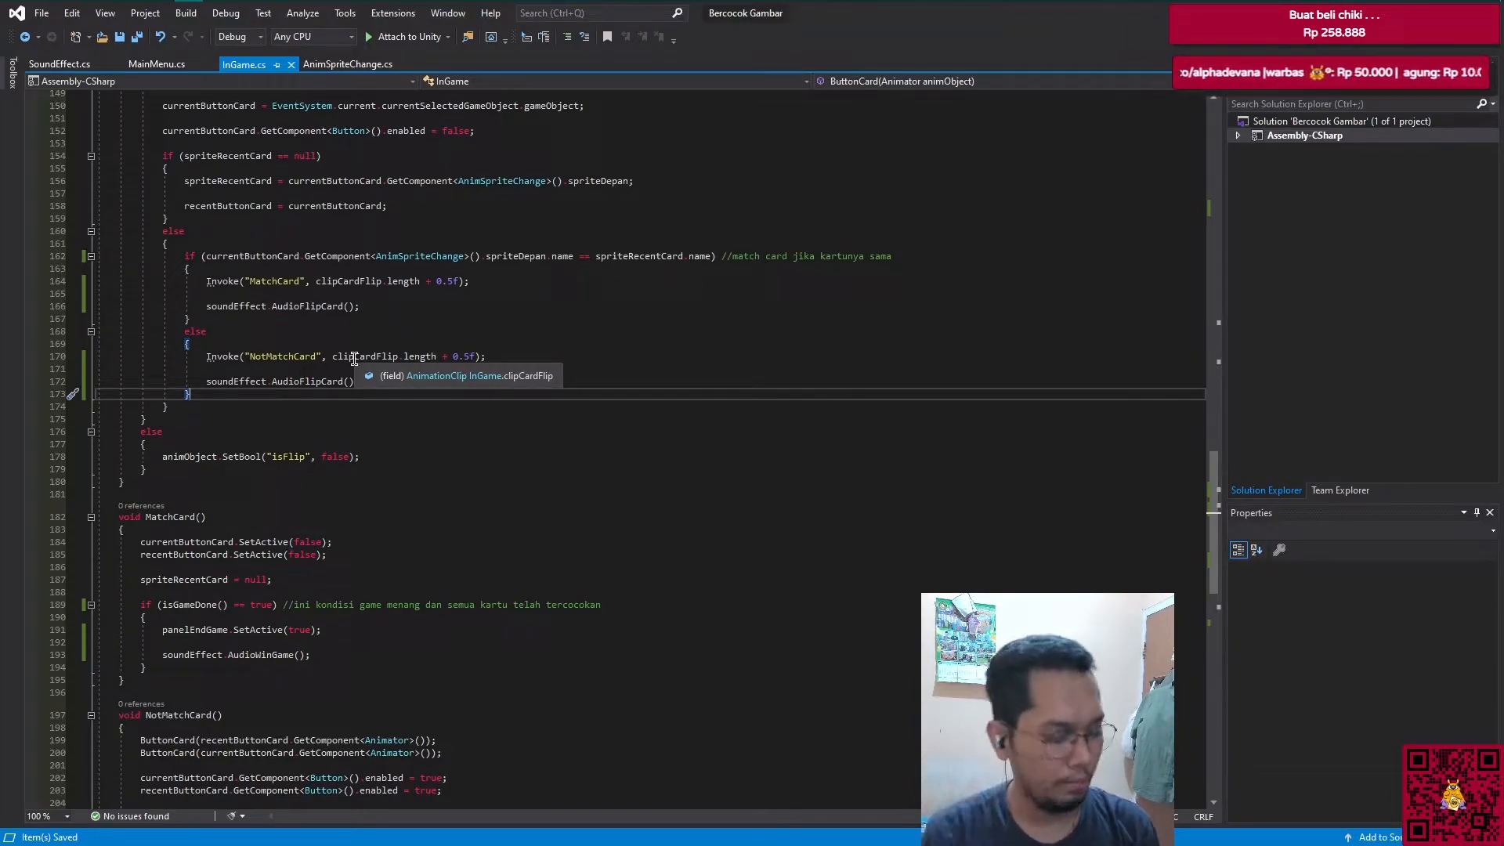
Step: After checking the SoundEffect.cs methods, add soundEffect.AudioTrue(); below recentButtonCard.SetActive(false); in MatchCard() and save InGame.cs
{"action": "left_click", "coordinate": [59, 64]}
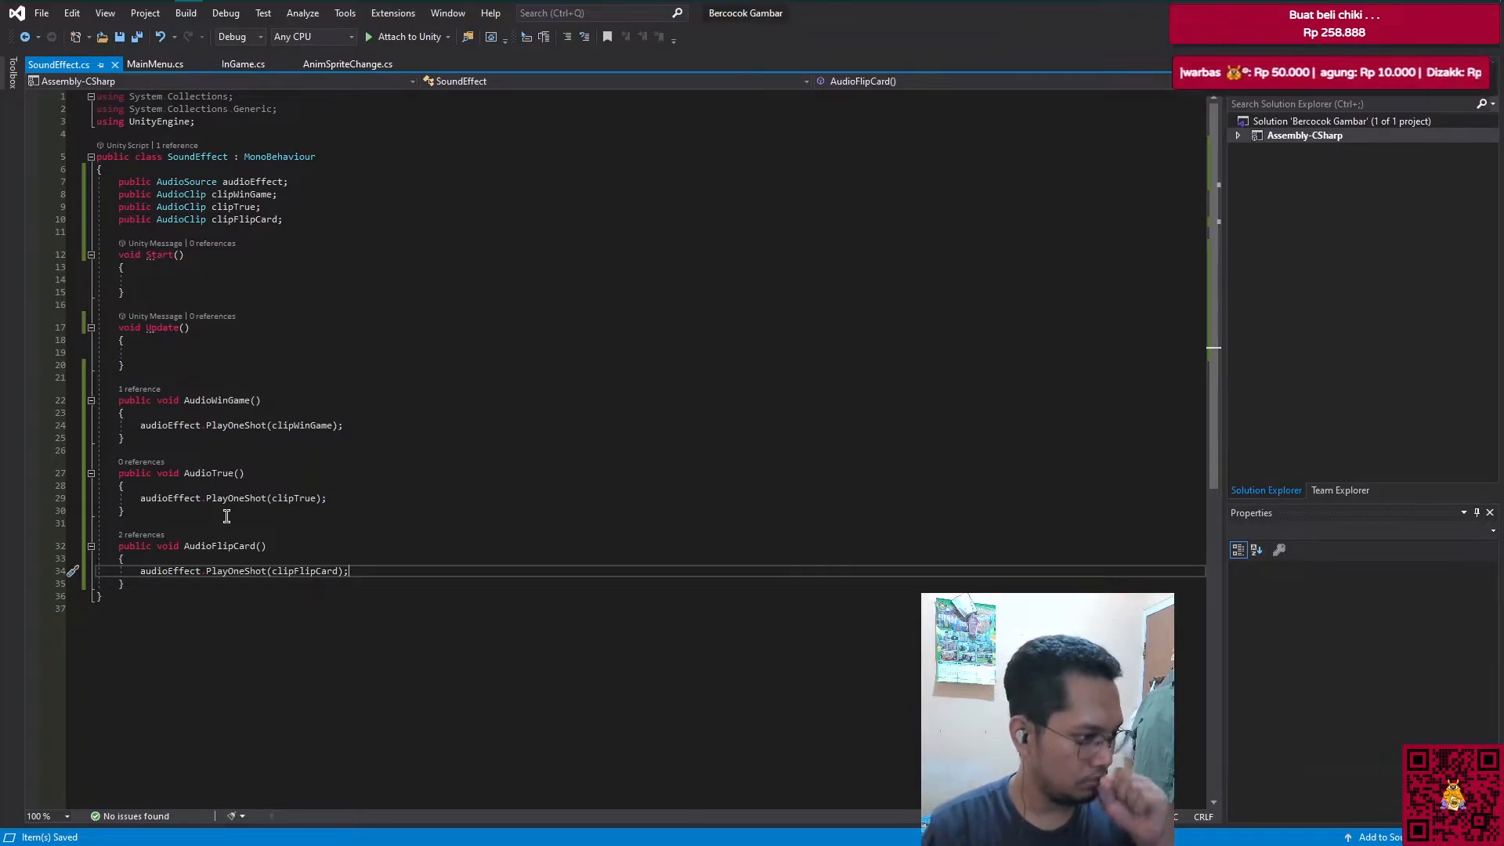
{"action": "left_click", "coordinate": [243, 64]}
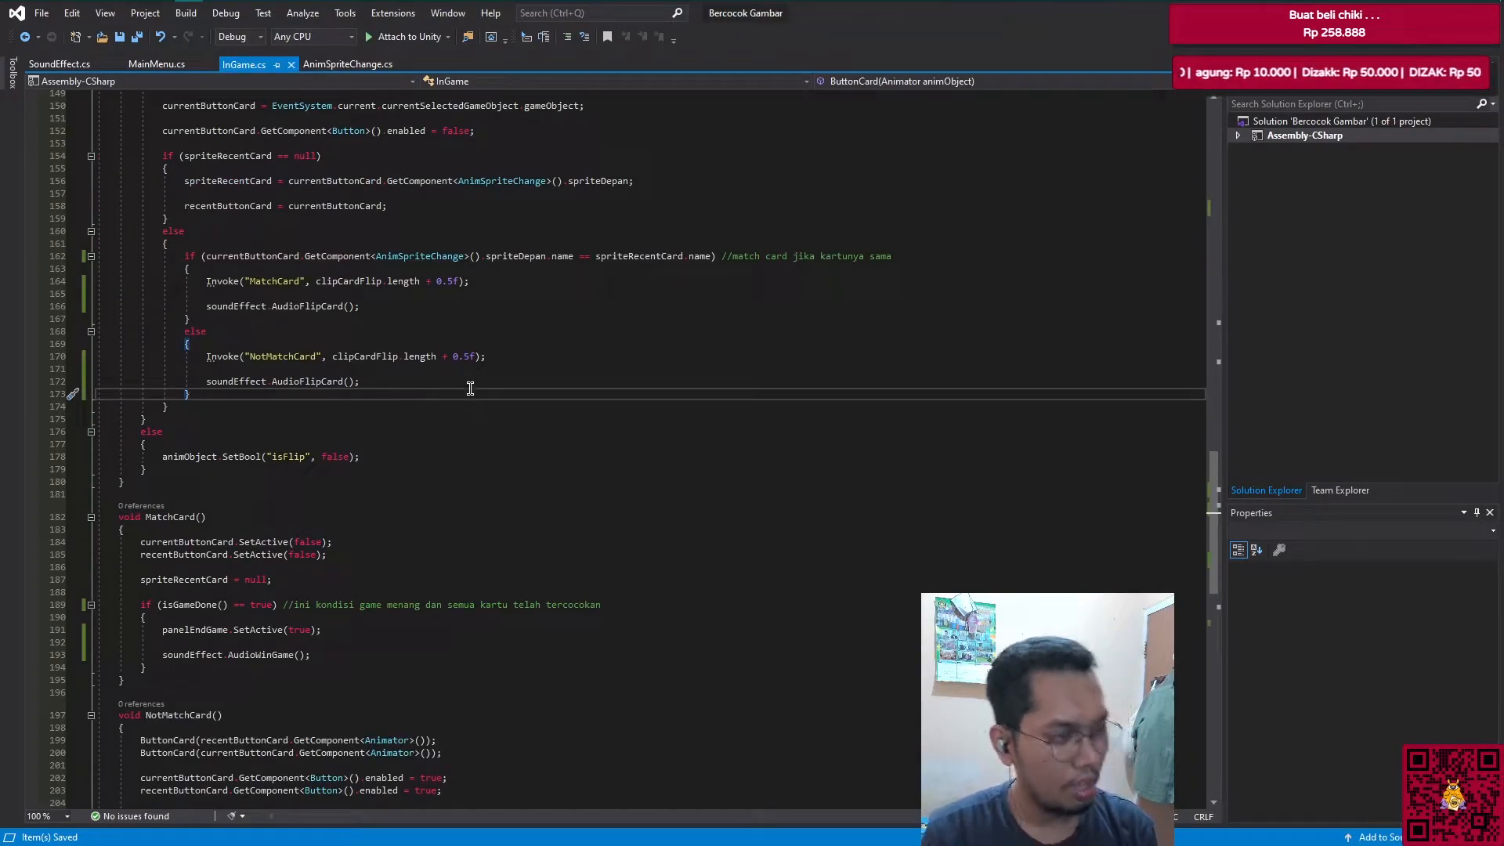
{"action": "scroll", "coordinate": [451, 479], "scroll_direction": "down", "scroll_amount": 1}
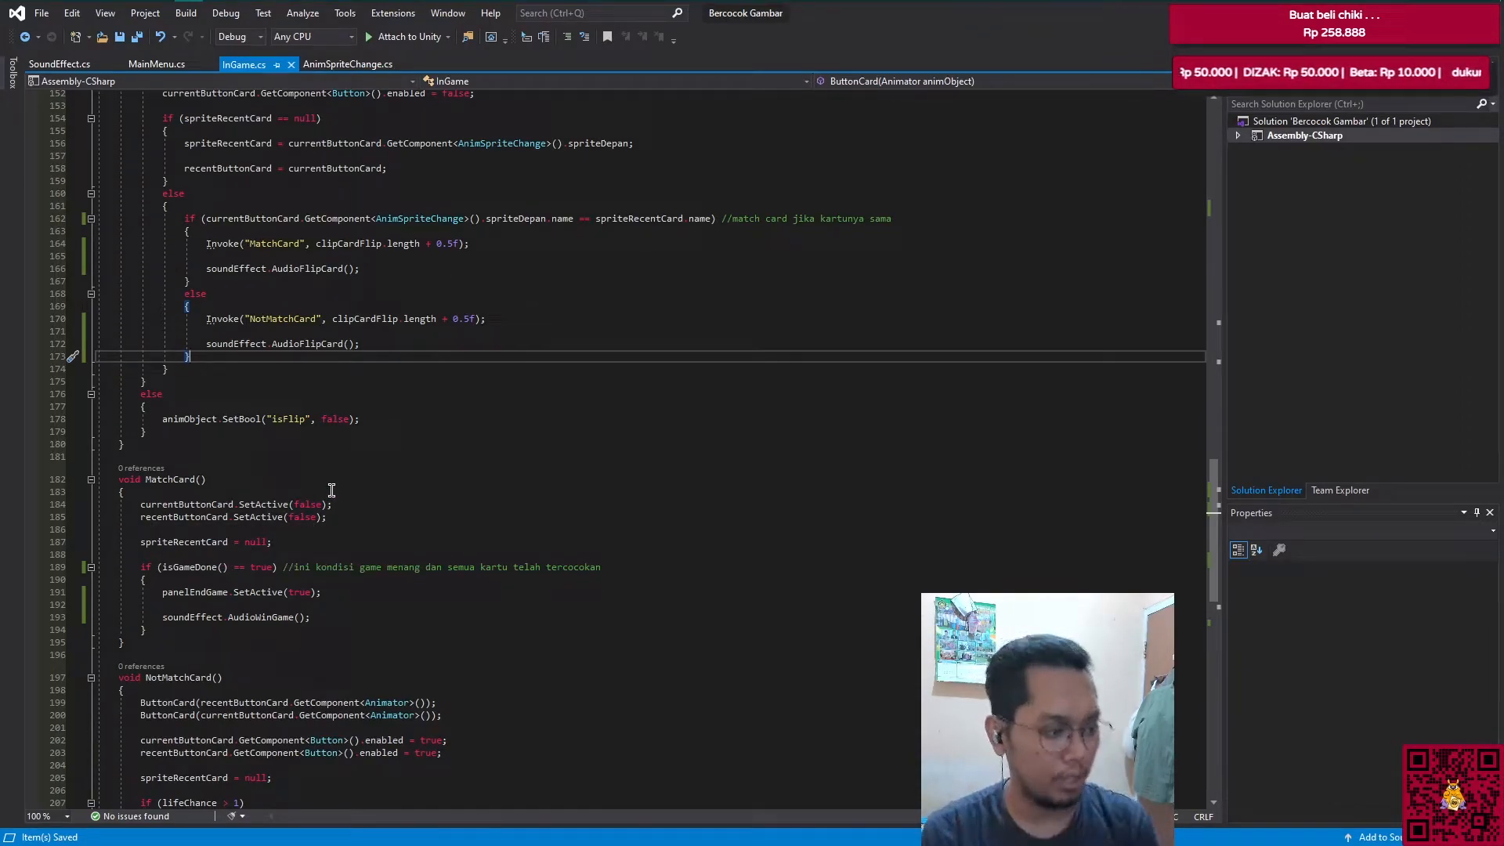
{"action": "left_click", "coordinate": [353, 517]}
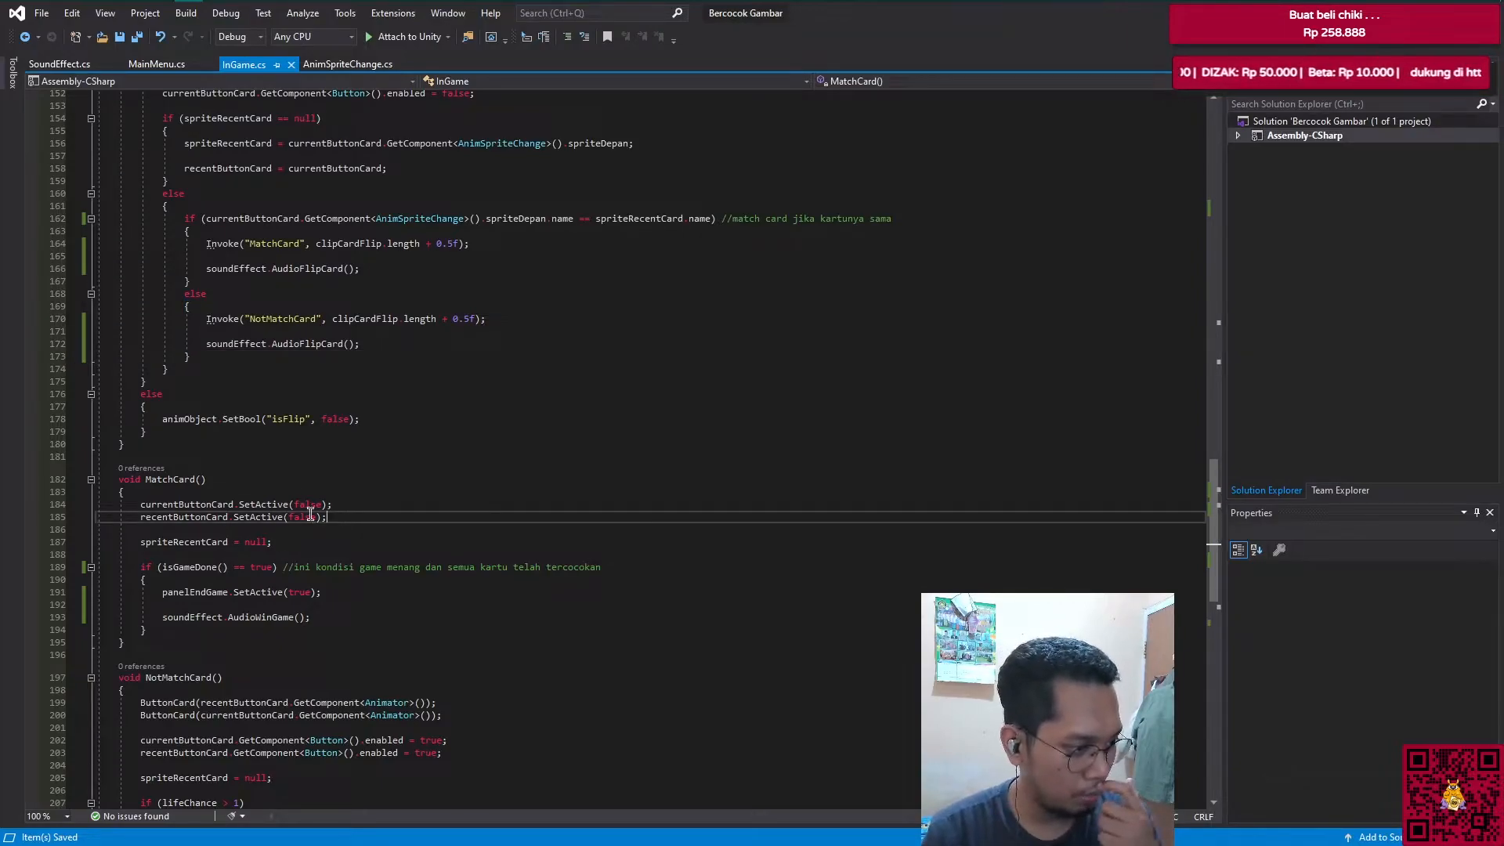
{"action": "key", "text": "Return"}
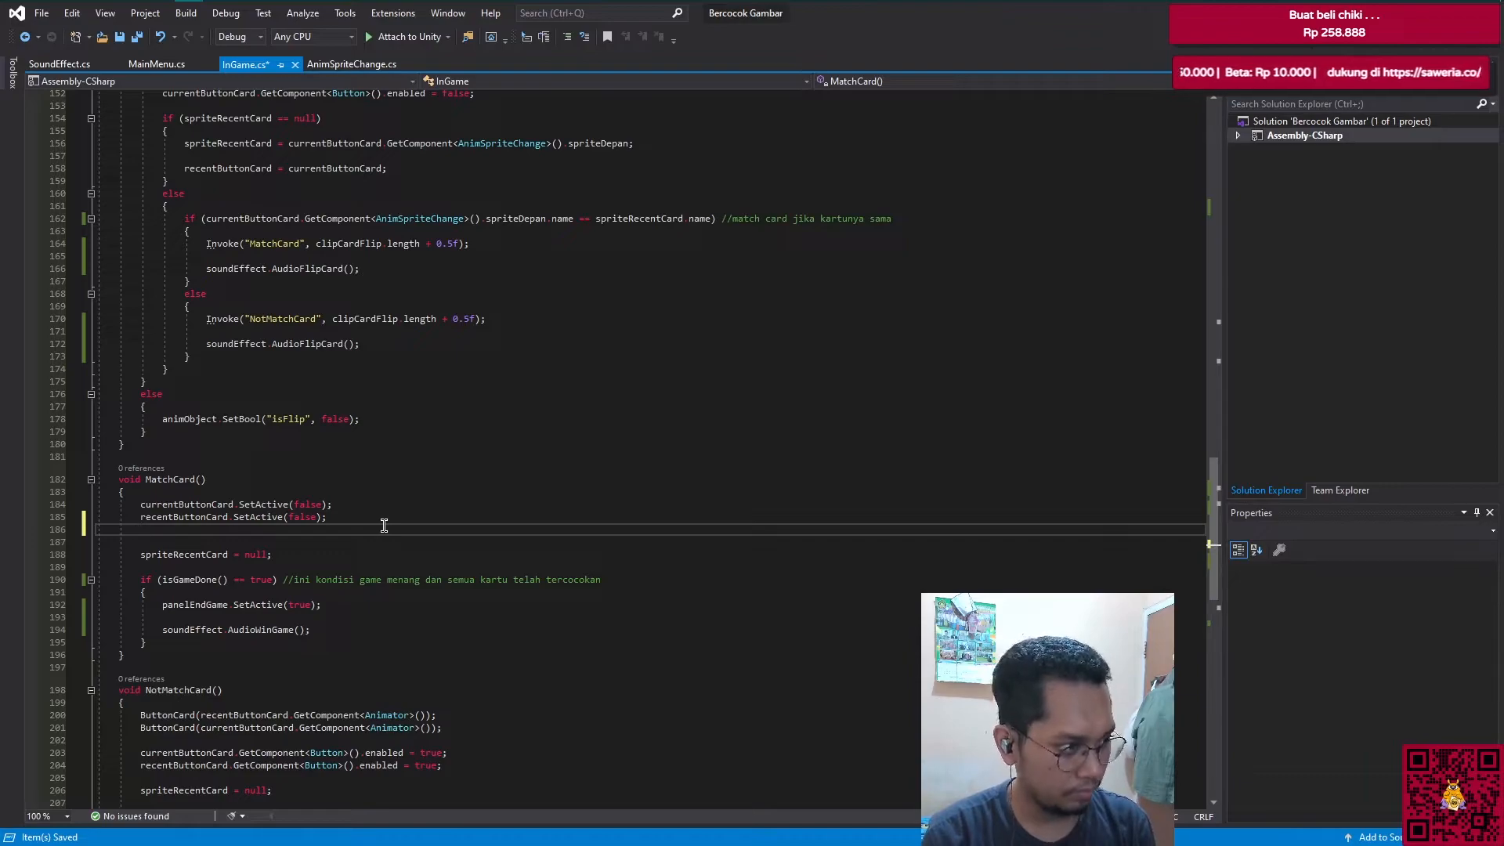
{"action": "type", "text": "soundEffect."}
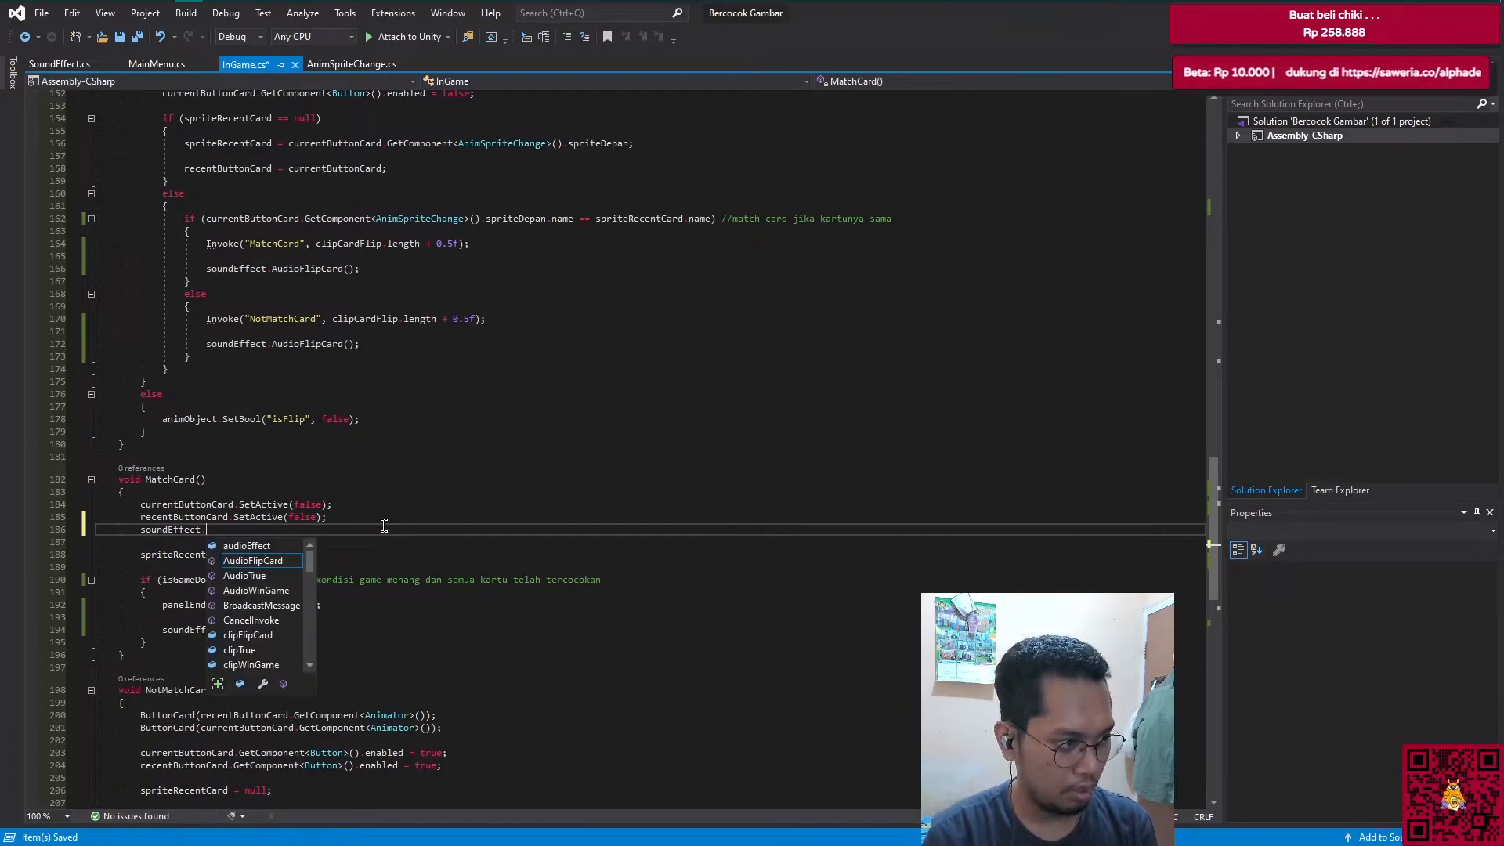
{"action": "type", "text": "audi"}
{"action": "key", "text": "Down"}
{"action": "key", "text": "Down"}
{"action": "key", "text": "Return"}
{"action": "type", "text": "()"}
{"action": "key", "text": "ctrl+s"}
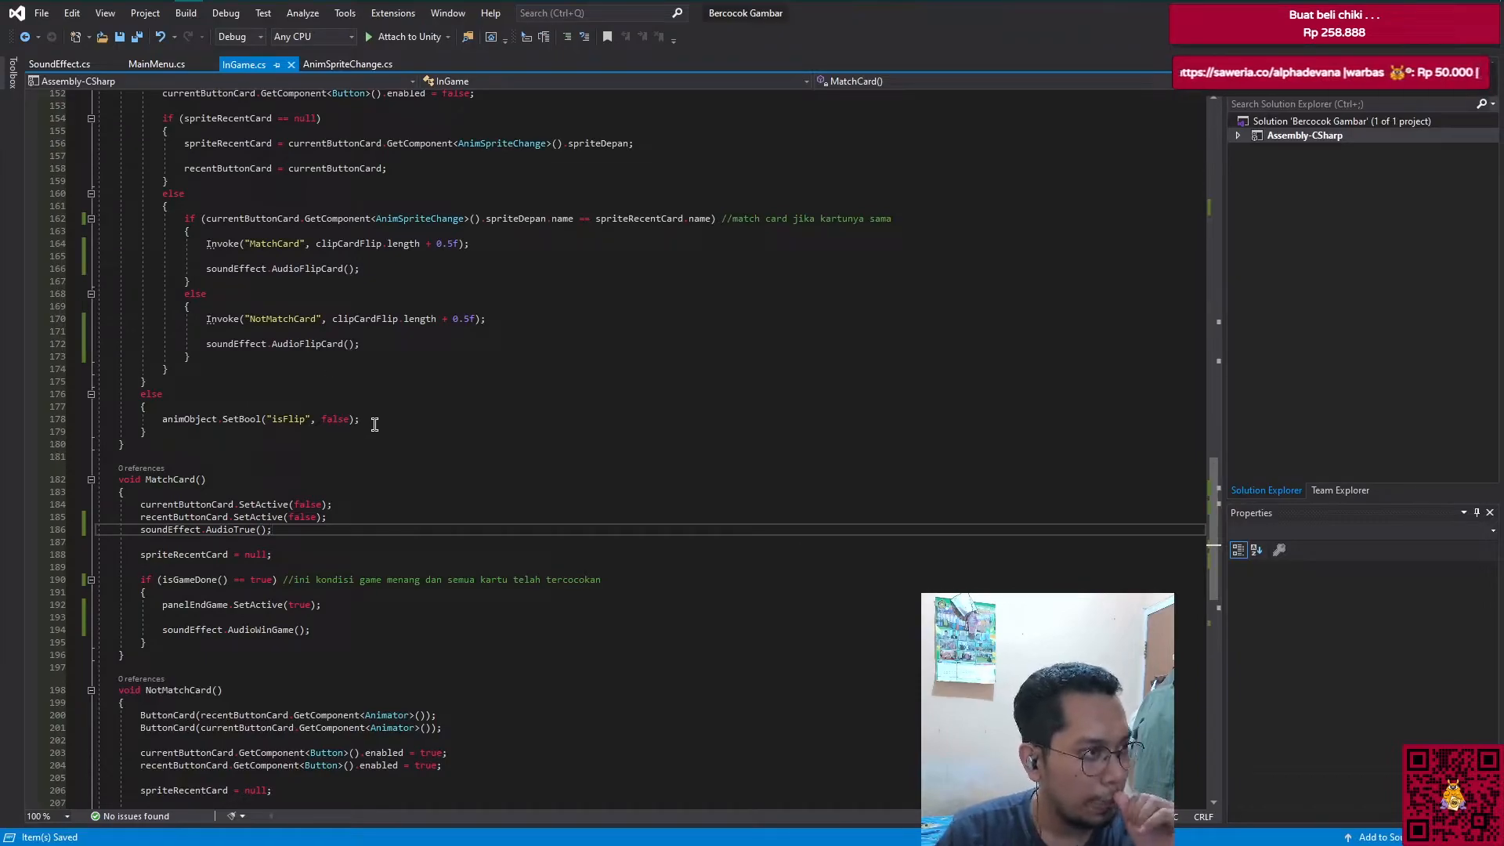
Step: Switch to Unity, attach the SoundEffect script to the sound effect object, and assign that object's Audio Source to Audio Effect
{"action": "mouse_move", "coordinate": [125, 6]}
{"action": "mouse_move", "coordinate": [135, 6]}
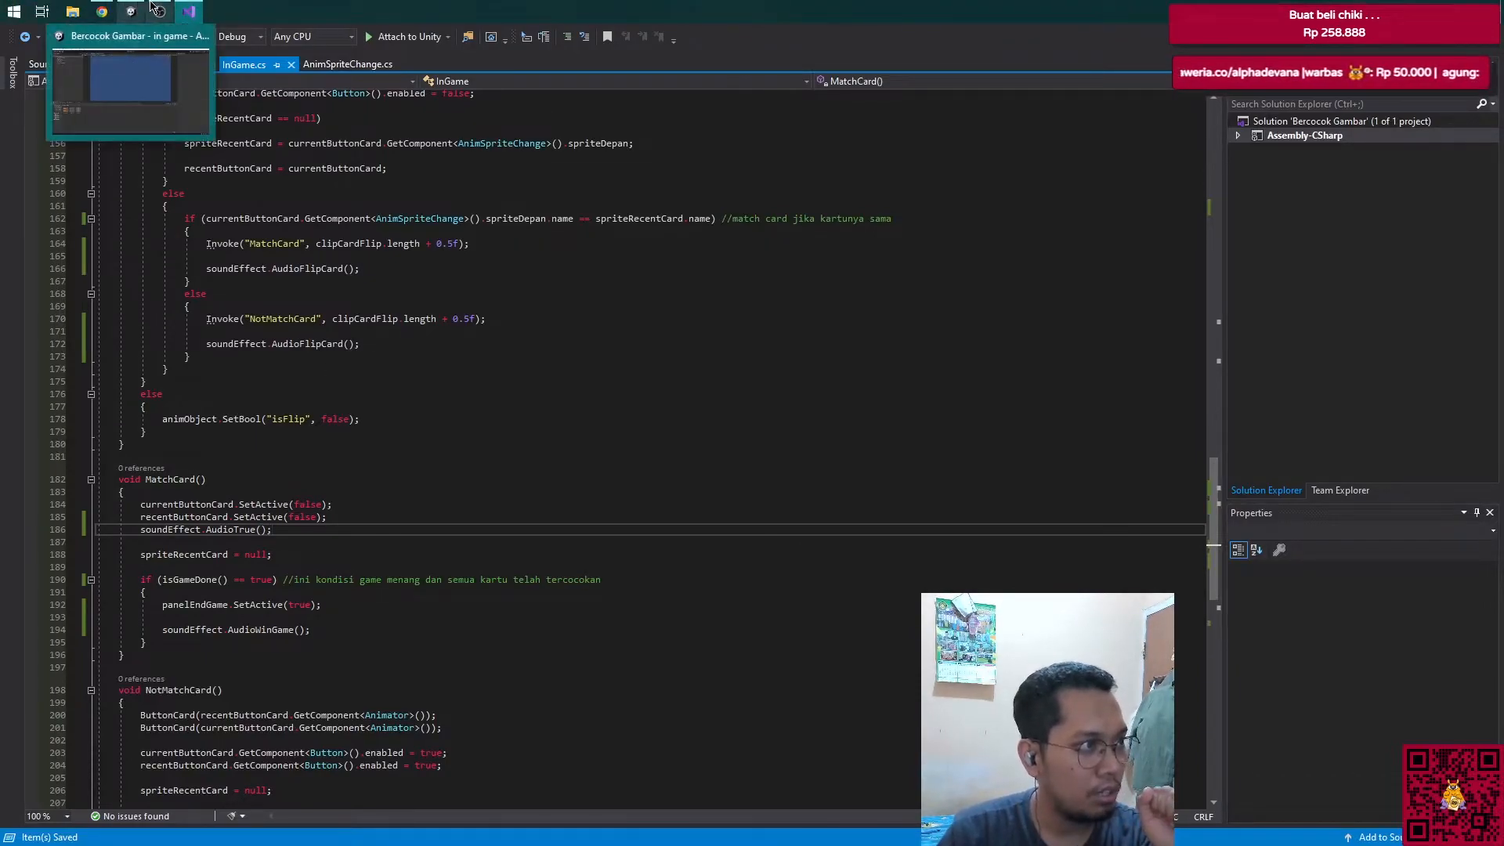
{"action": "left_click", "coordinate": [141, 94]}
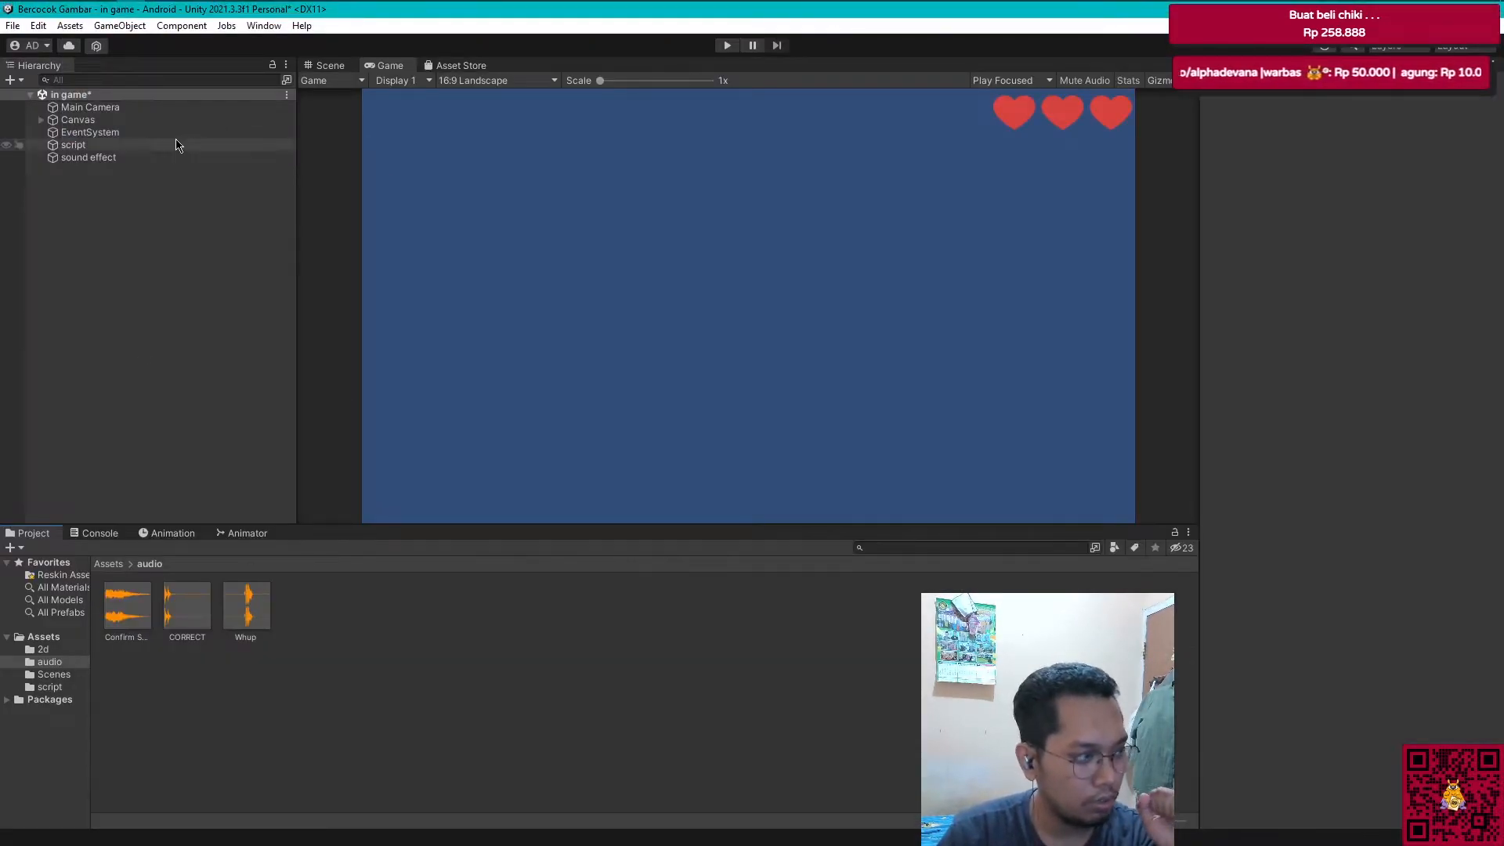
{"action": "left_click", "coordinate": [110, 147]}
{"action": "left_click", "coordinate": [106, 159]}
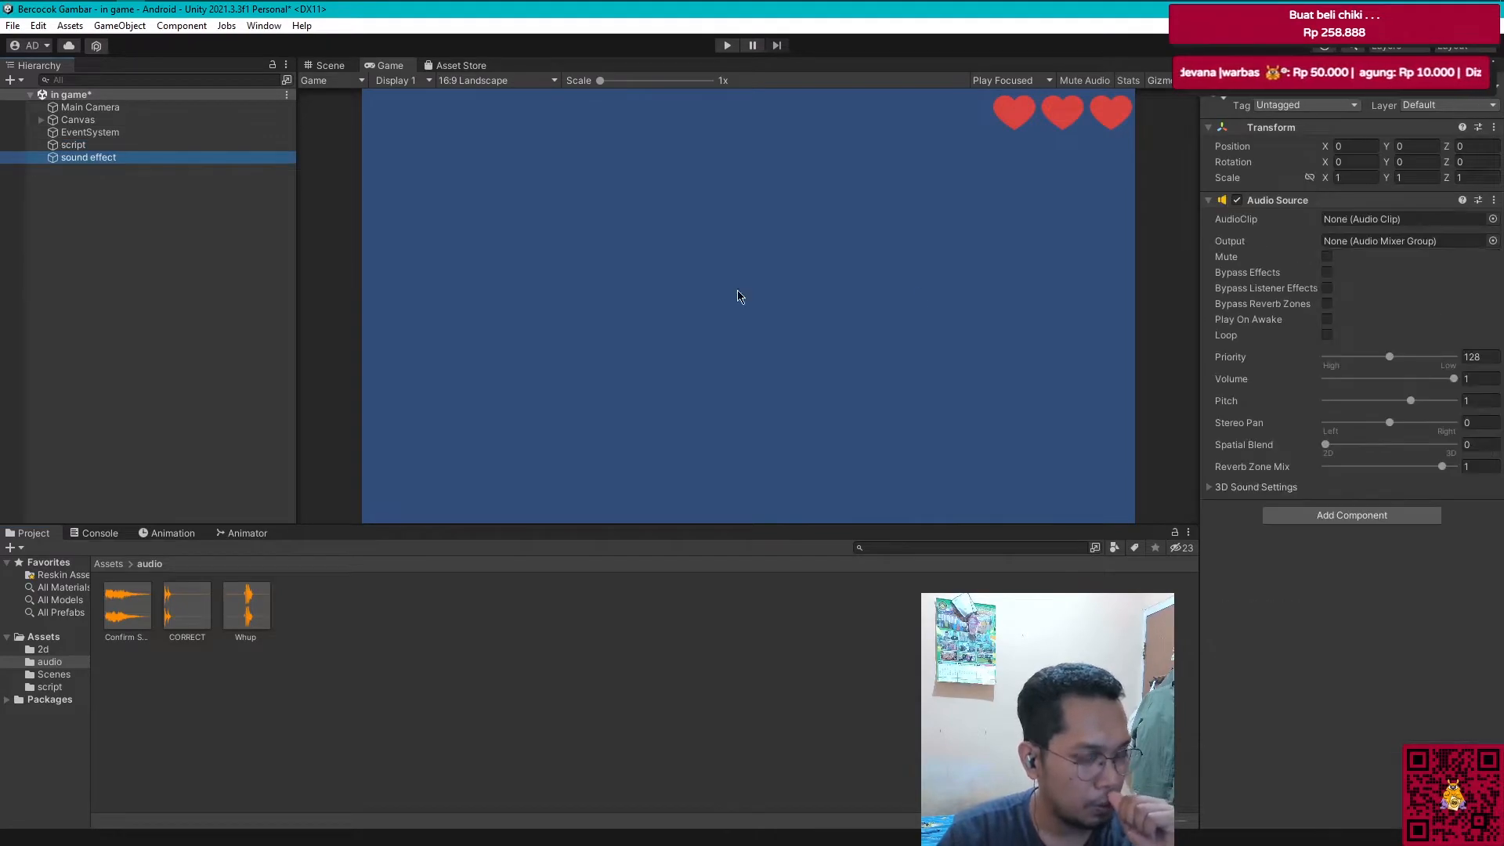
{"action": "left_click", "coordinate": [55, 687]}
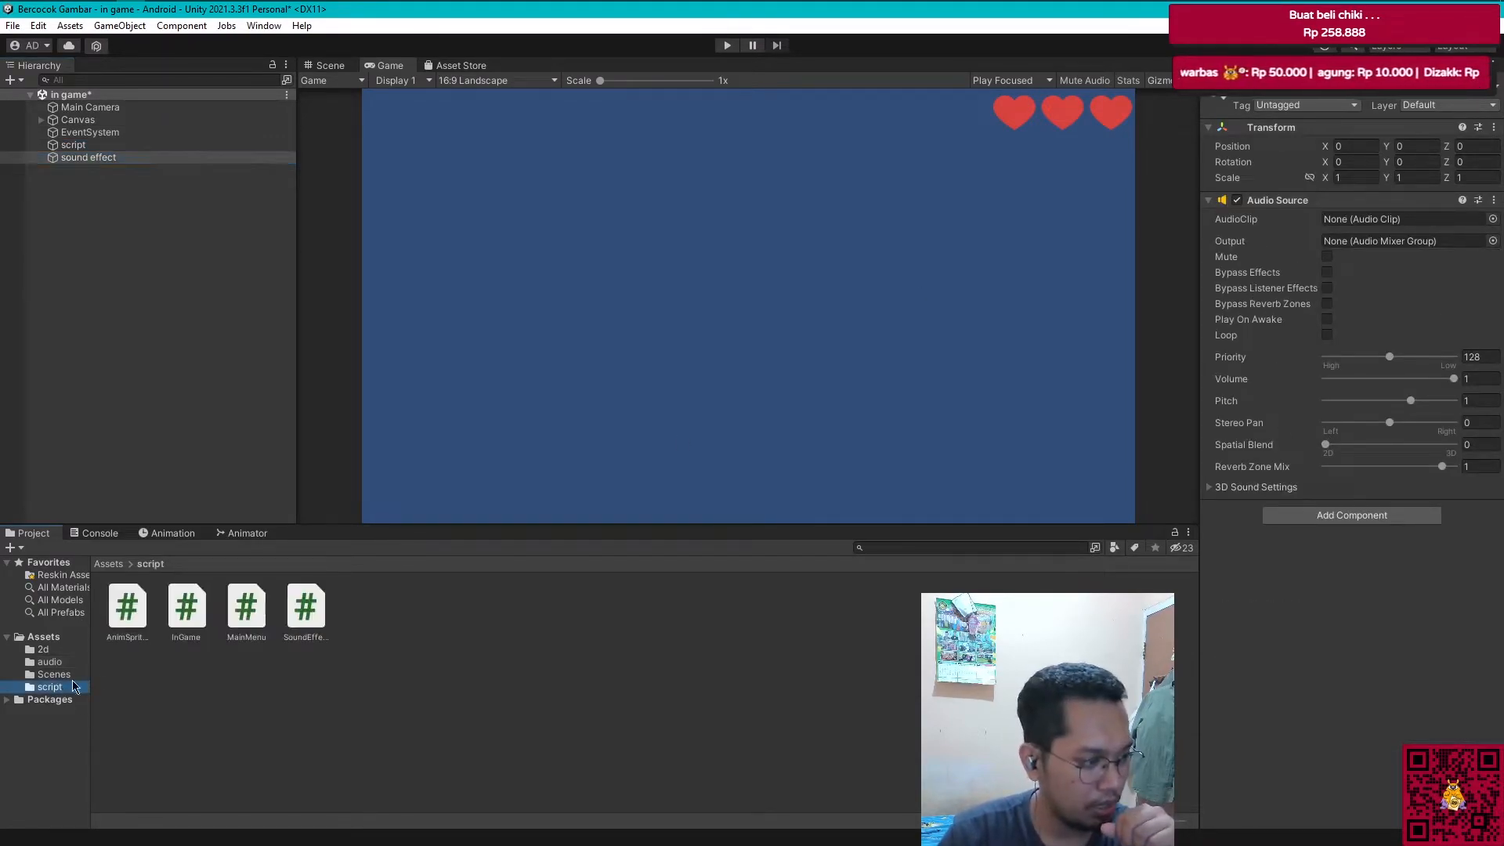
{"action": "left_click", "coordinate": [306, 610]}
{"action": "left_click_drag", "start_coordinate": [305, 610], "coordinate": [1348, 509]}
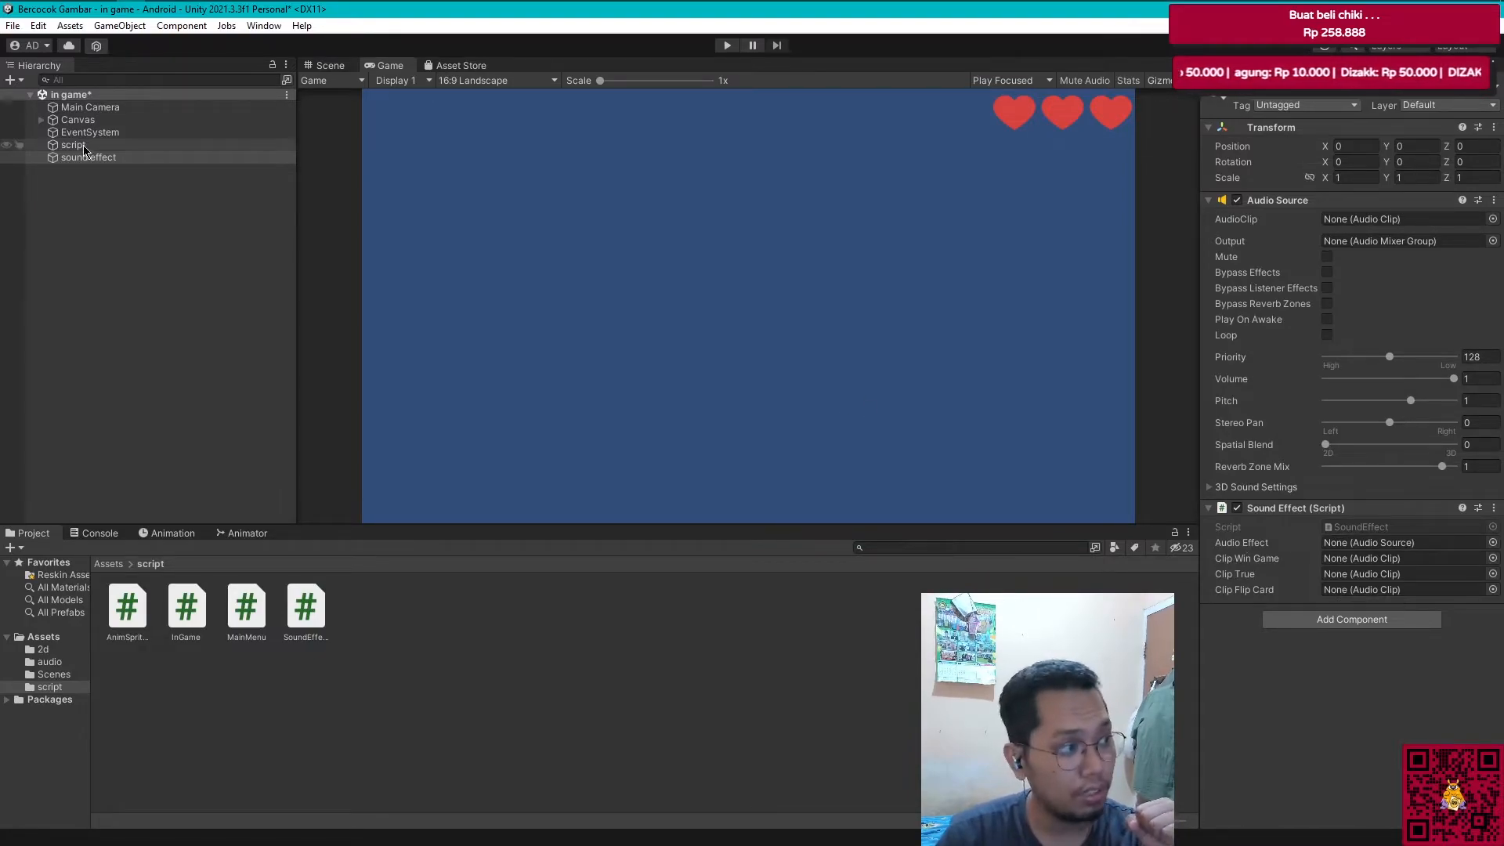
{"action": "left_click_drag", "start_coordinate": [1128, 523], "coordinate": [1369, 543]}
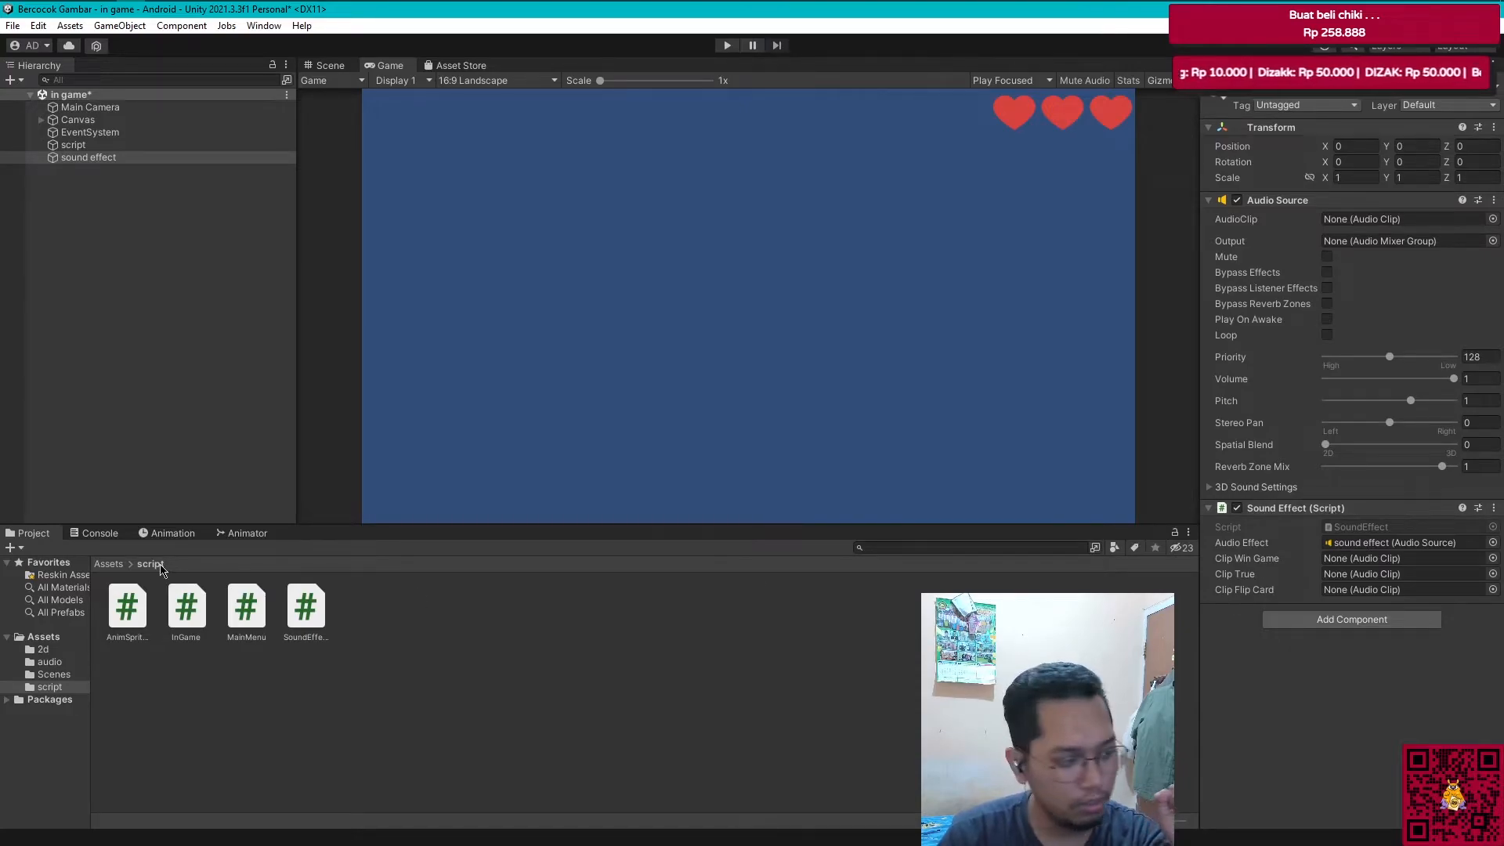
Step: Assign Confirm Shuffle to Clip Win Game, CORRECT to Clip True and Whup to Clip Flip Card, and save the scene
{"action": "left_click", "coordinate": [51, 662]}
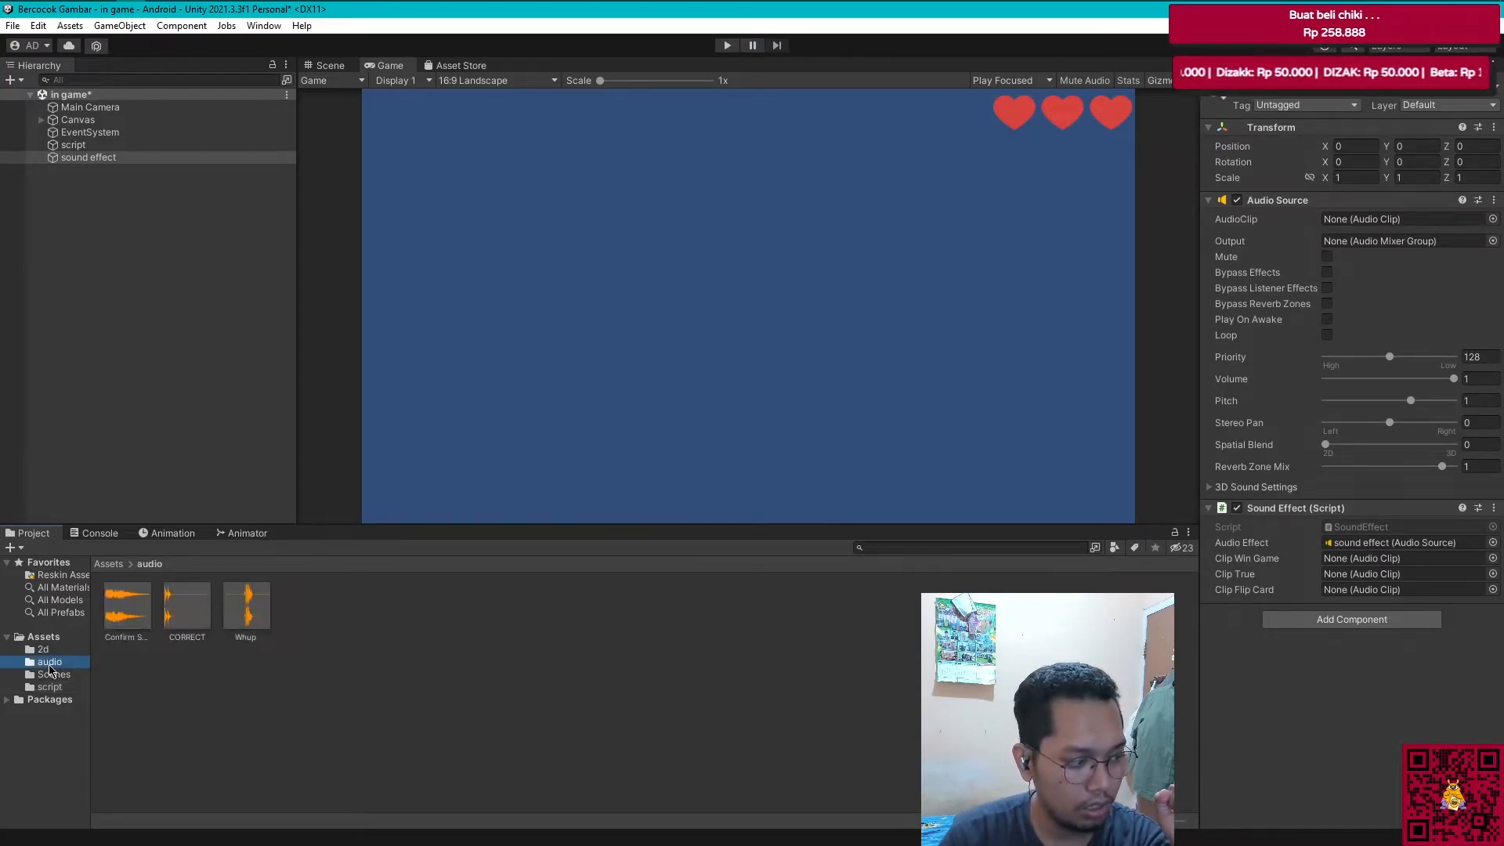
{"action": "left_click_drag", "start_coordinate": [135, 625], "coordinate": [1370, 559]}
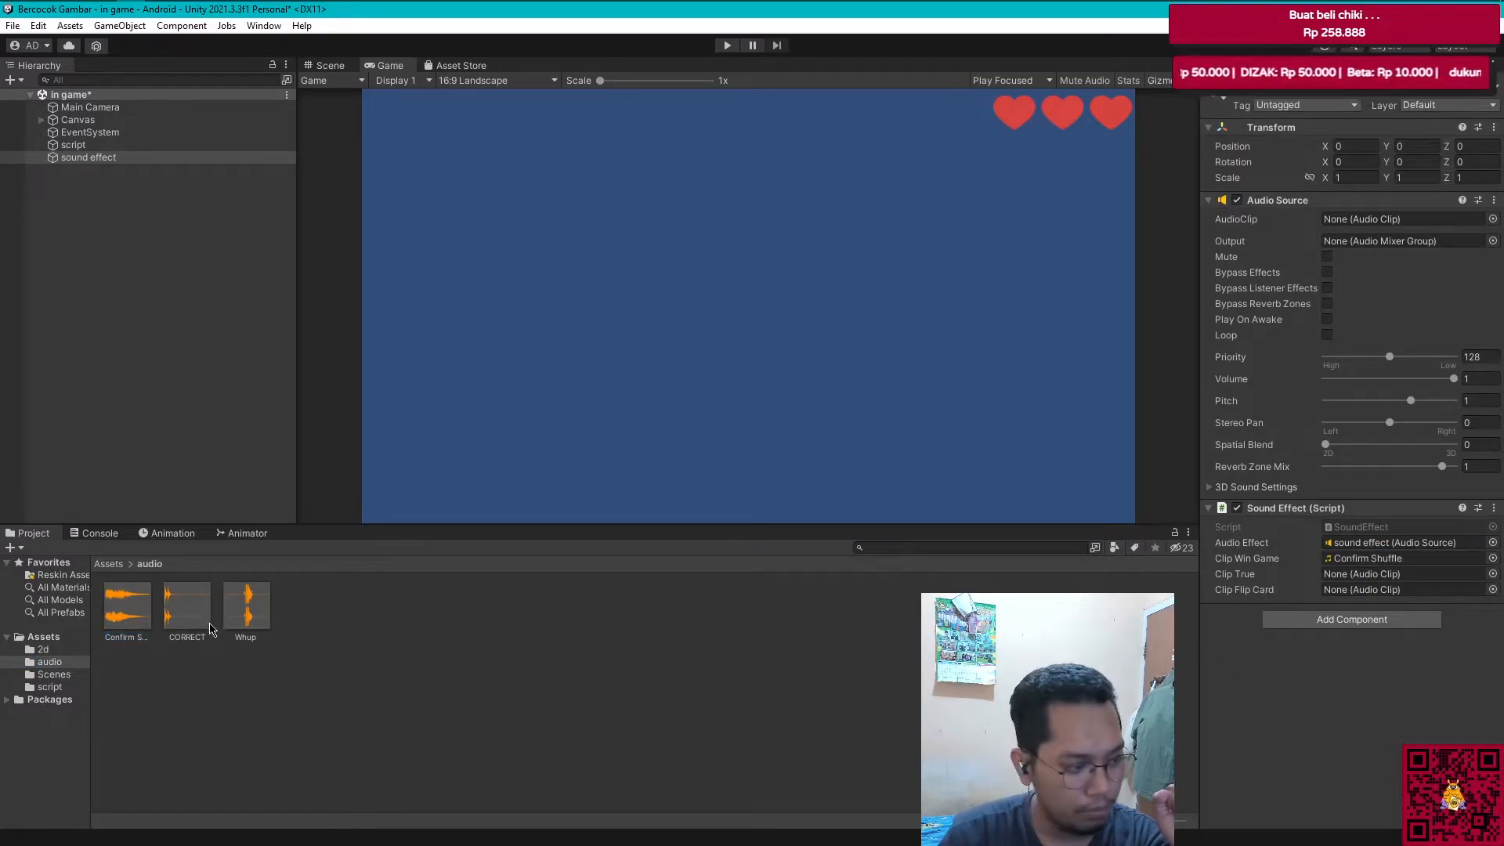
{"action": "left_click_drag", "start_coordinate": [190, 616], "coordinate": [1368, 575]}
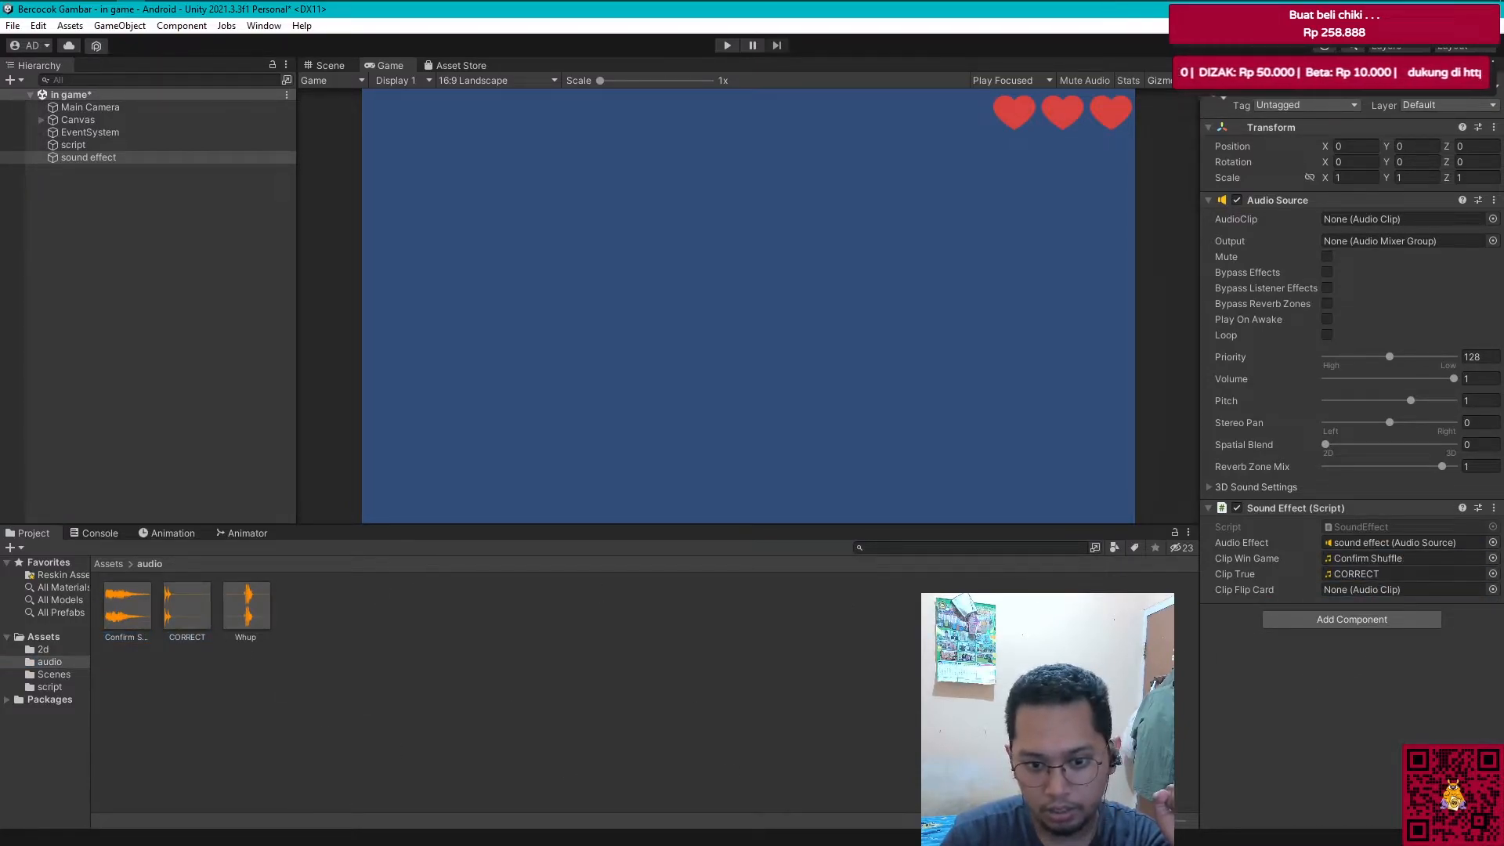
{"action": "left_click_drag", "start_coordinate": [243, 621], "coordinate": [1376, 591]}
{"action": "left_click", "coordinate": [131, 312]}
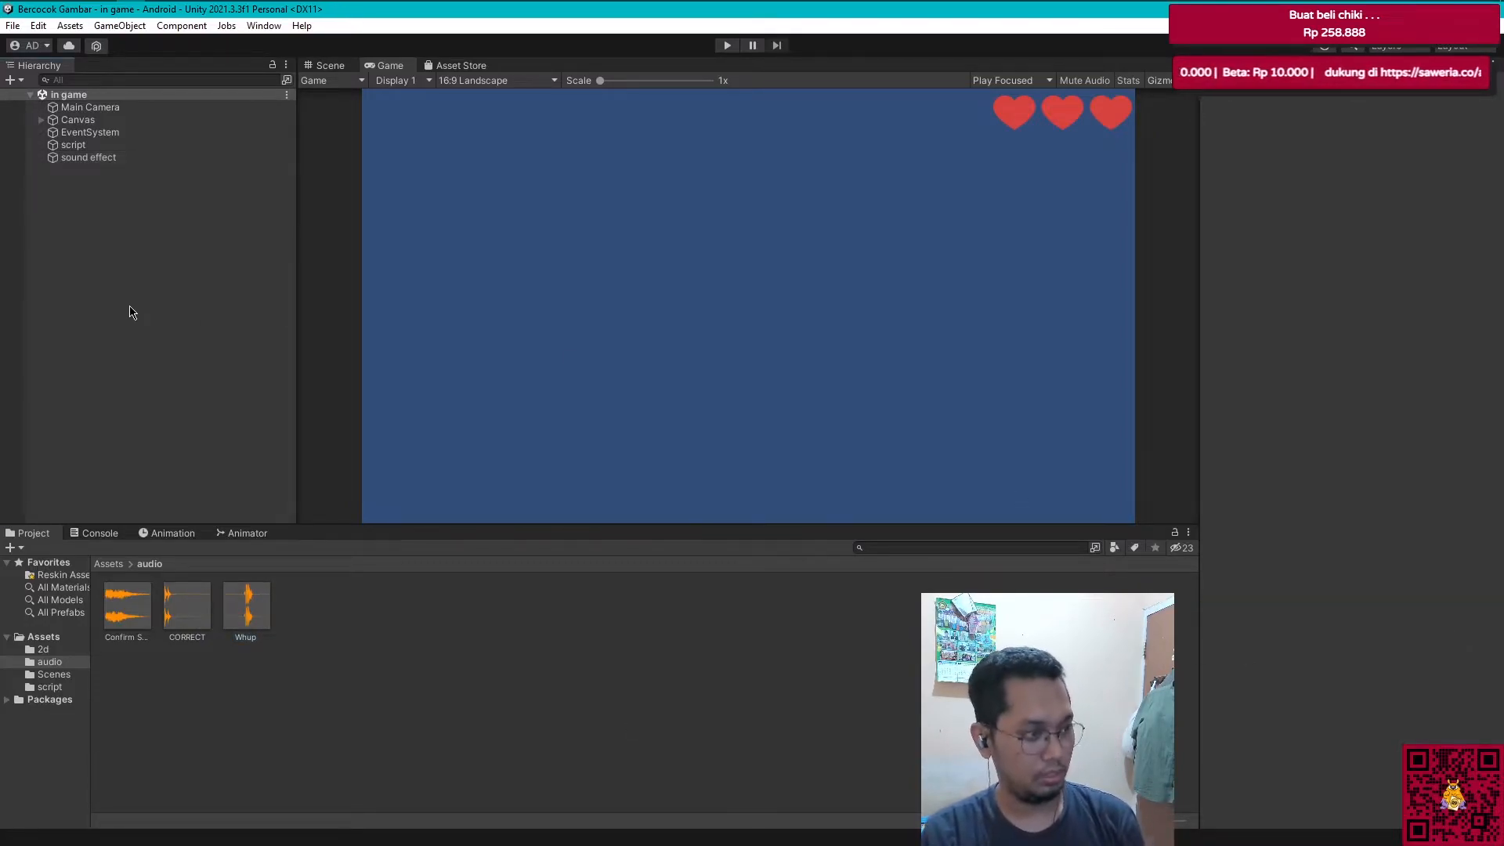
{"action": "key", "text": "ctrl+s"}
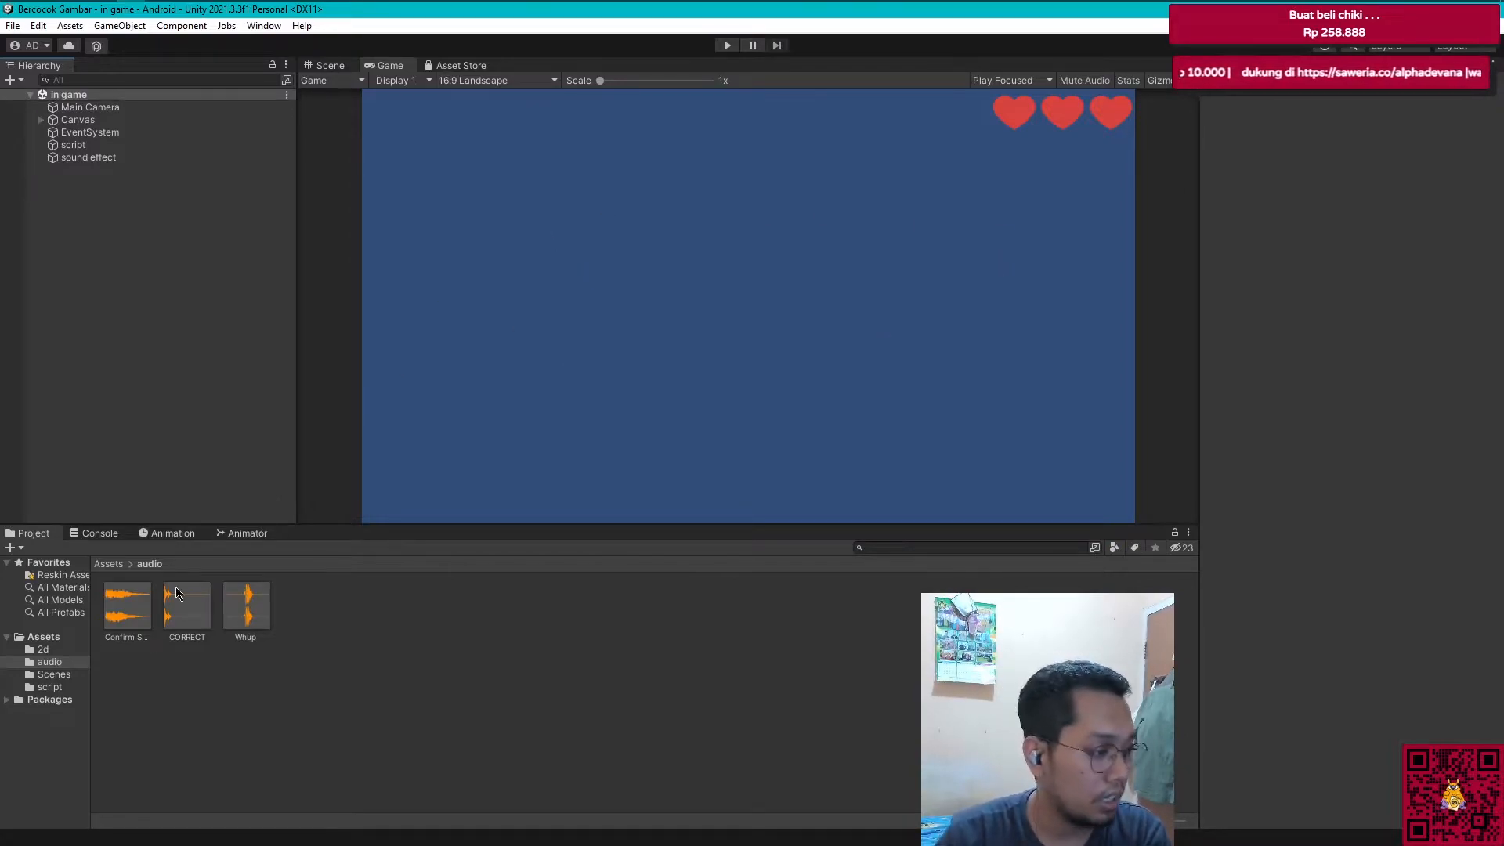
Step: Open the main menu scene and run the game at Normal difficulty
{"action": "left_click", "coordinate": [64, 677]}
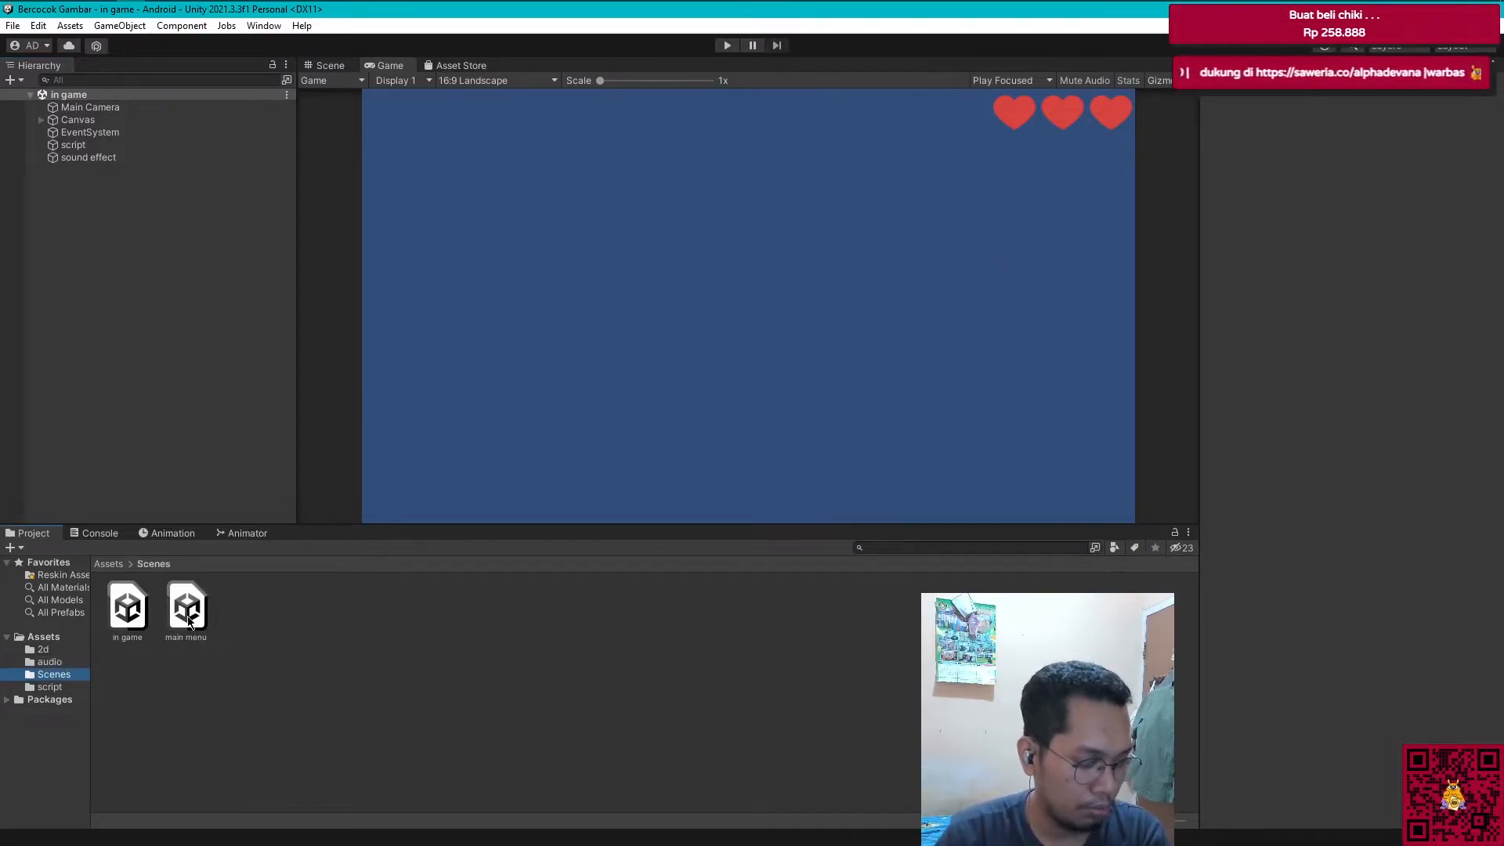
{"action": "double_click", "coordinate": [188, 611]}
{"action": "left_click", "coordinate": [727, 46]}
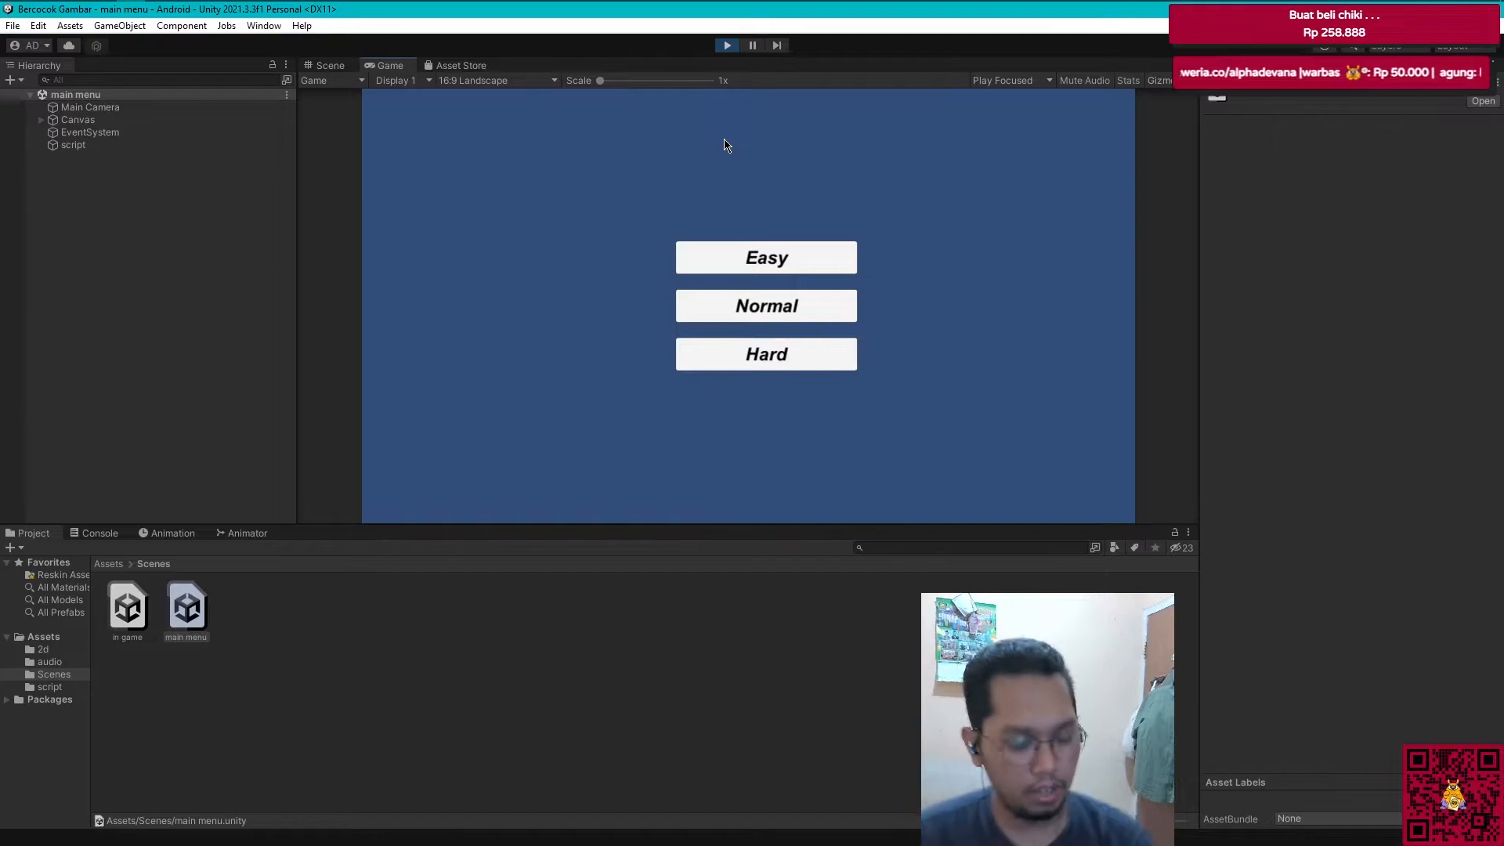
{"action": "left_click", "coordinate": [787, 307]}
Step: Check the audio mixer in OBS, then inspect the script object in the running Unity game and stop play mode
{"action": "mouse_move", "coordinate": [146, 6]}
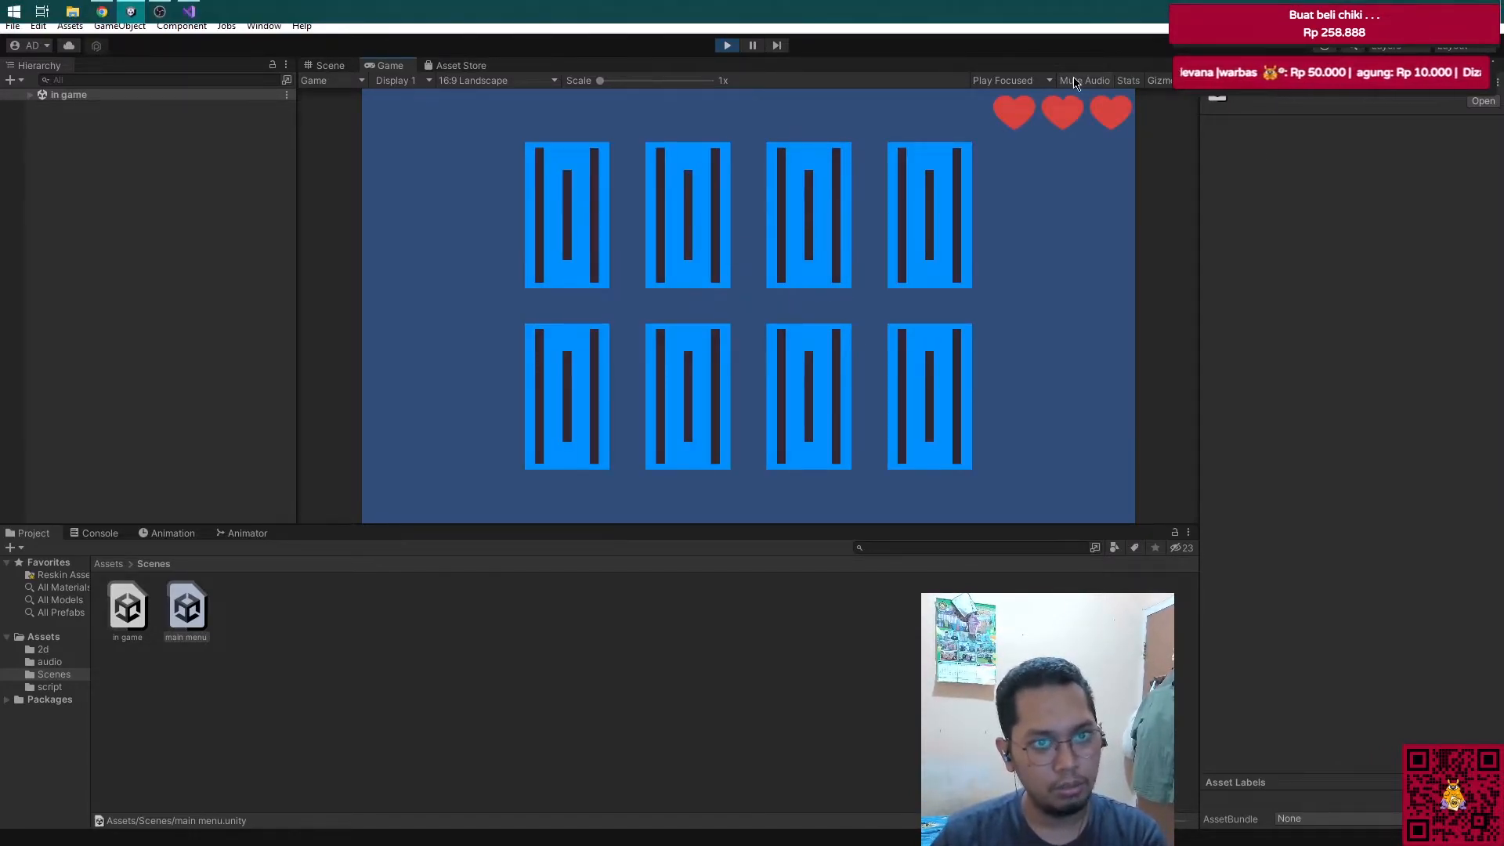
{"action": "left_click", "coordinate": [150, 10]}
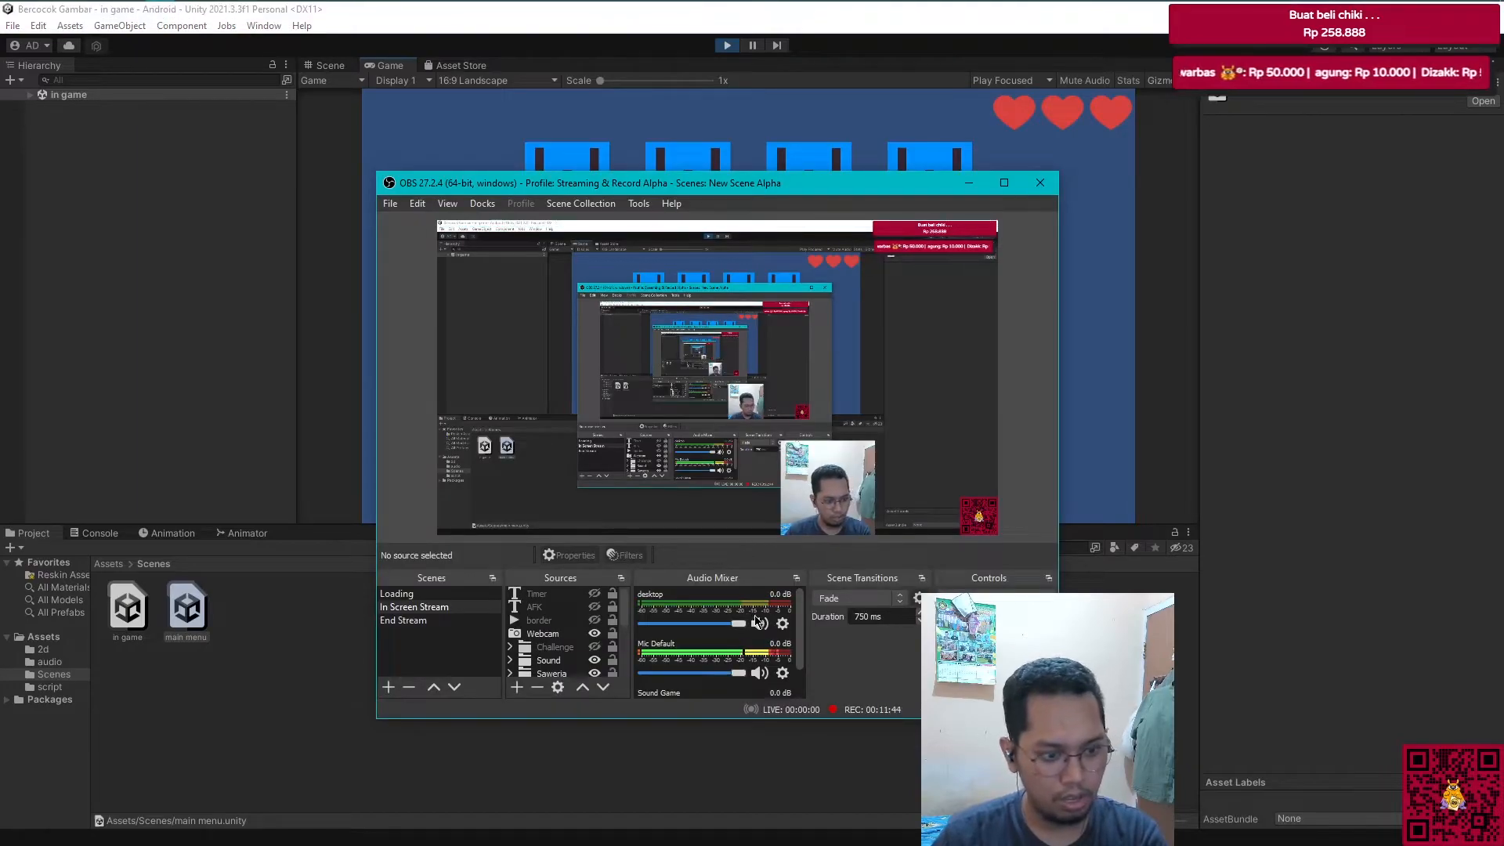
{"action": "left_click", "coordinate": [220, 256]}
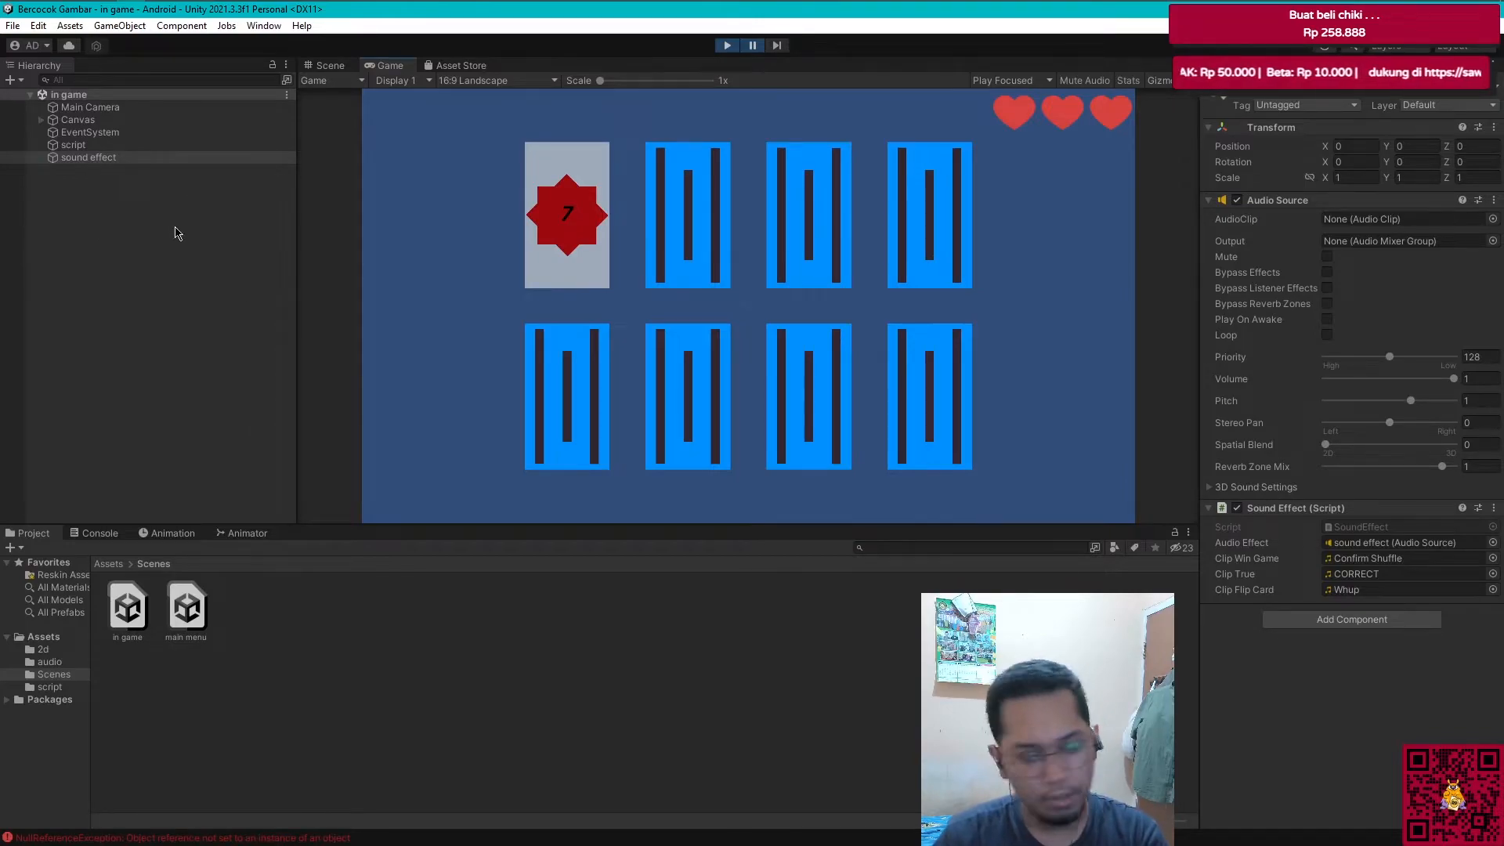
{"action": "left_click", "coordinate": [110, 145]}
{"action": "left_click", "coordinate": [727, 44]}
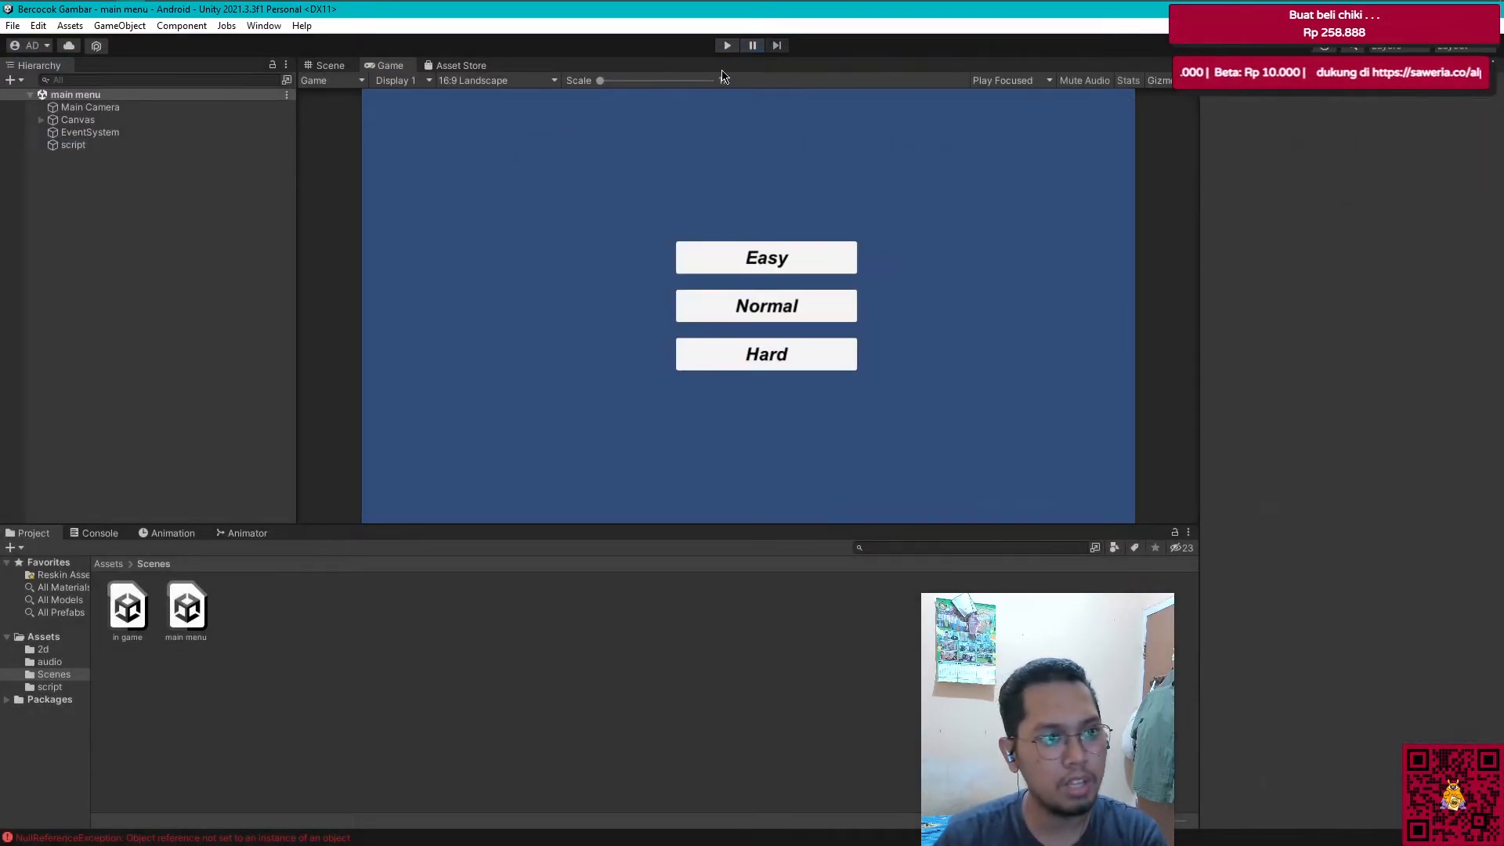
Step: Open the in game scene, assign the sound effect object to the In Game script's Sound Effect reference, and save the scene
{"action": "double_click", "coordinate": [132, 619]}
{"action": "left_click", "coordinate": [76, 145]}
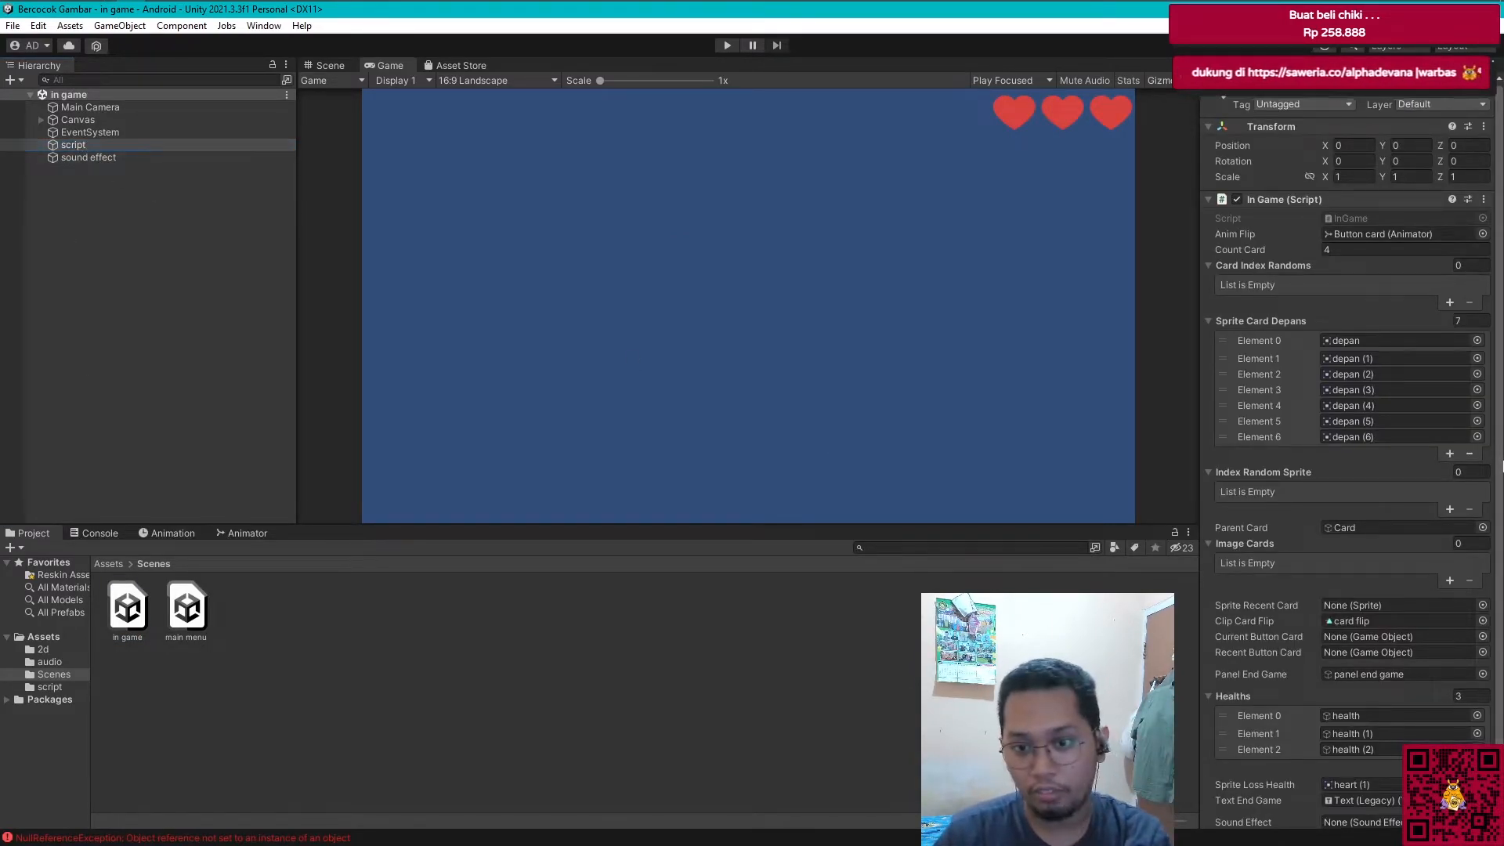
{"action": "scroll", "coordinate": [1273, 757], "scroll_direction": "down", "scroll_amount": 3}
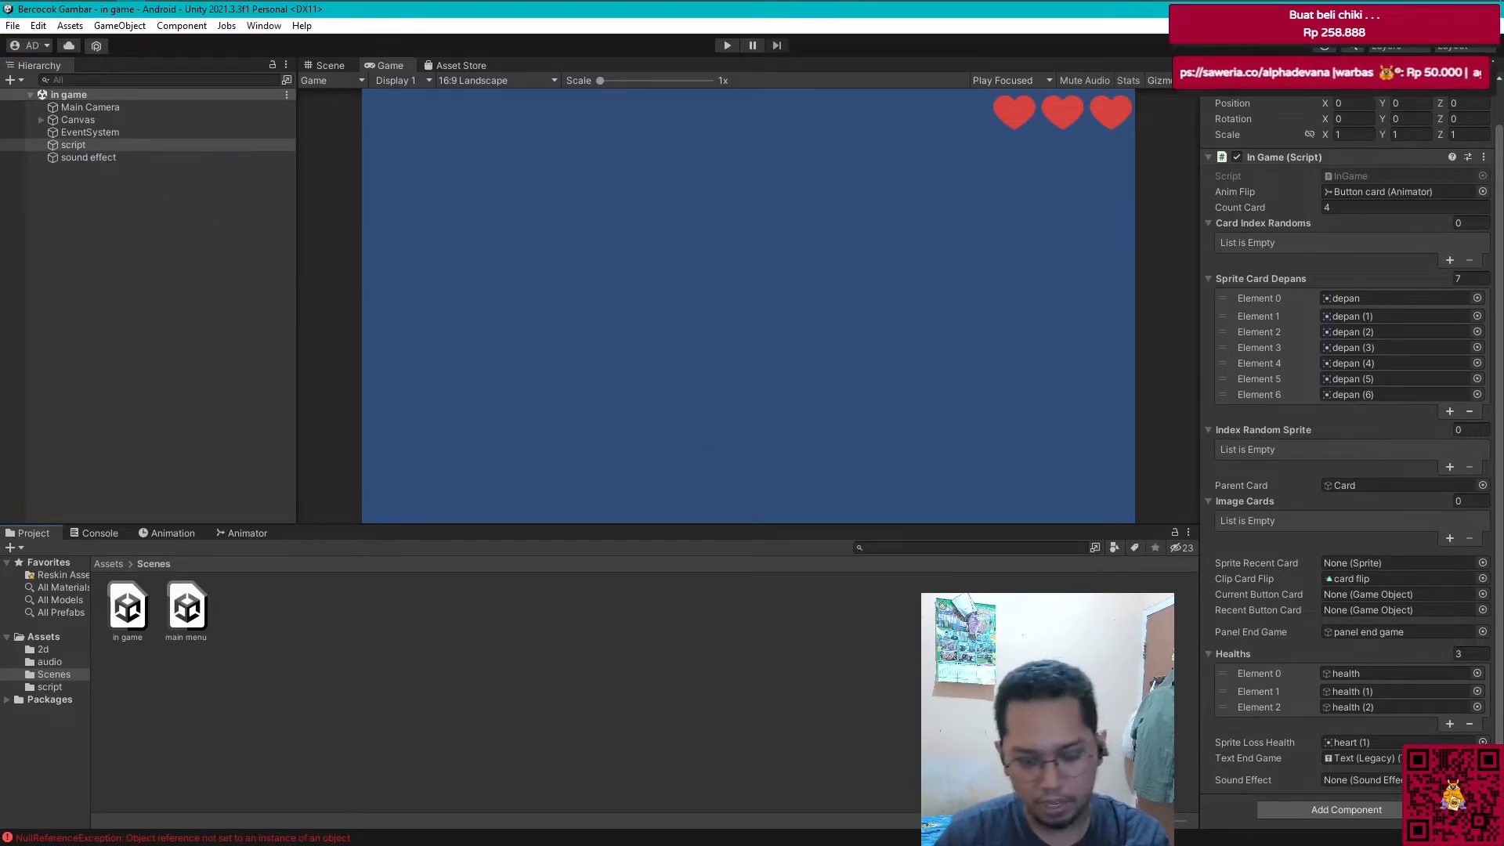
{"action": "left_click_drag", "start_coordinate": [1234, 759], "coordinate": [1373, 793]}
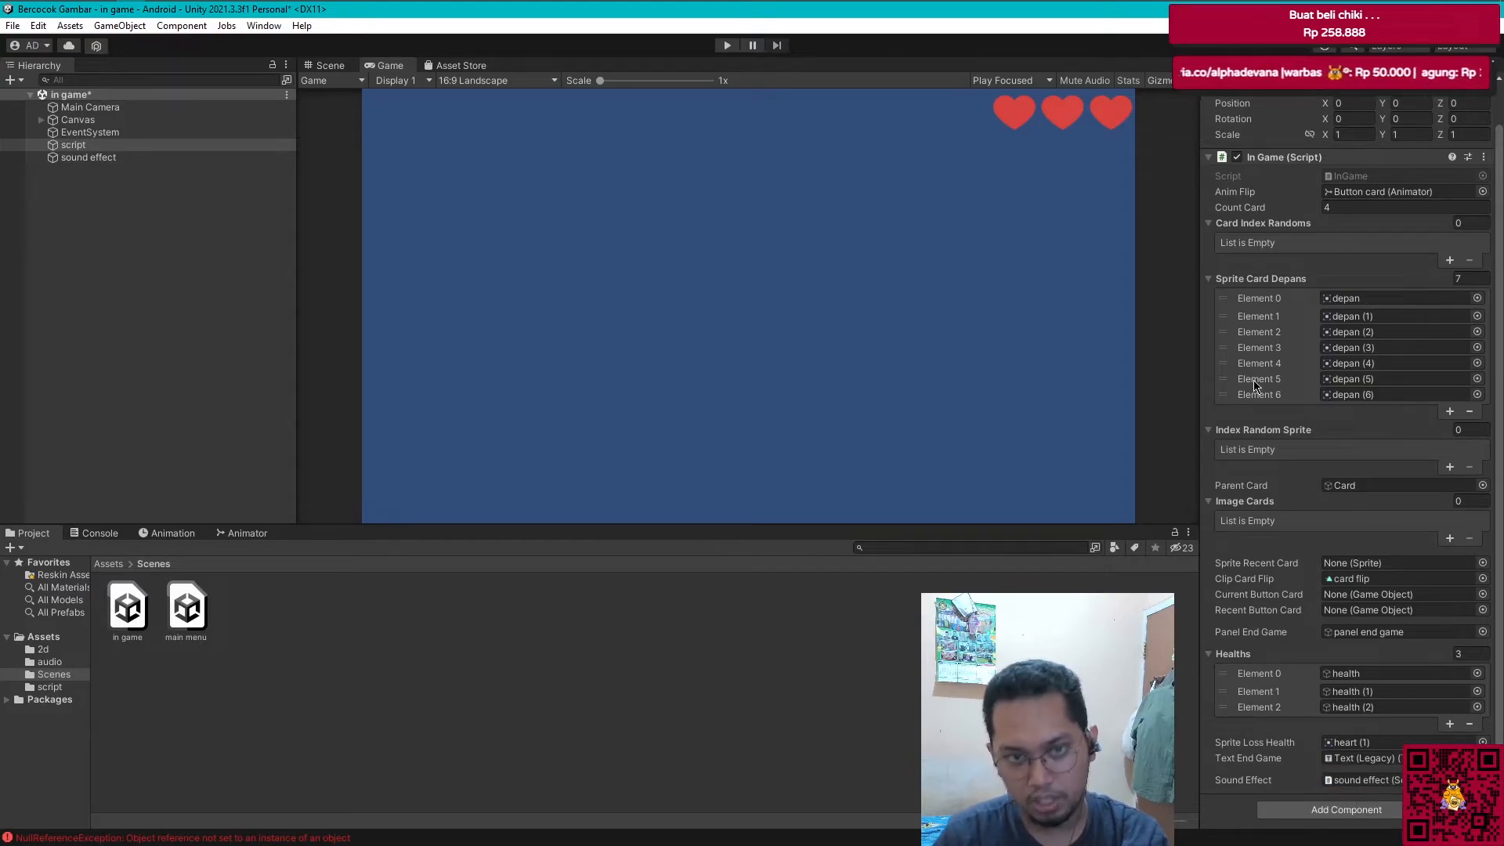
{"action": "left_click", "coordinate": [164, 237]}
{"action": "key", "text": "ctrl+s"}
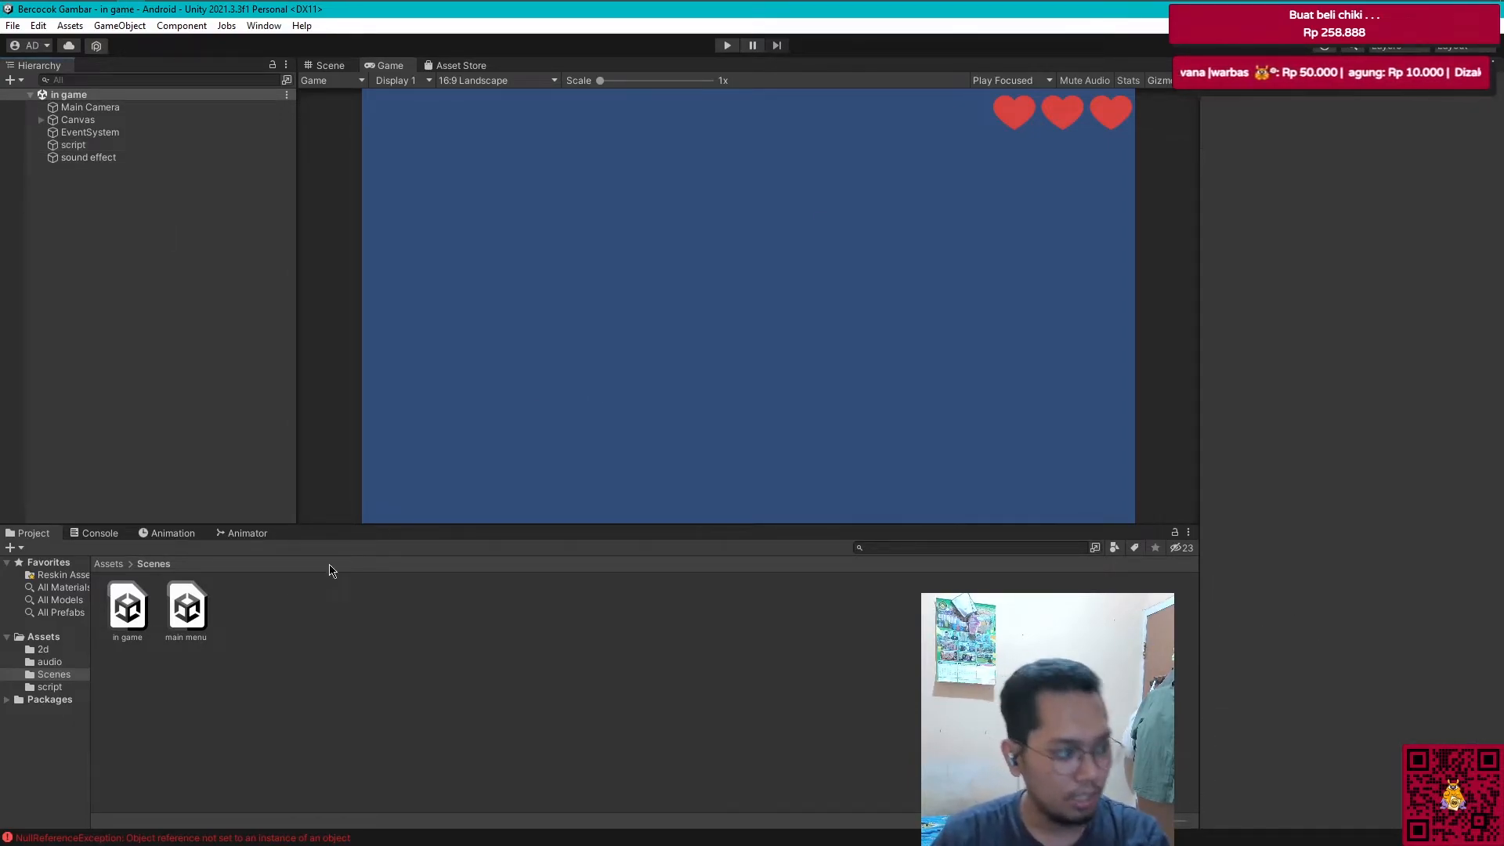
Step: Clear the console, then test the game from the main menu scene at Normal difficulty and stop play mode
{"action": "left_click", "coordinate": [101, 532]}
{"action": "left_click", "coordinate": [24, 548]}
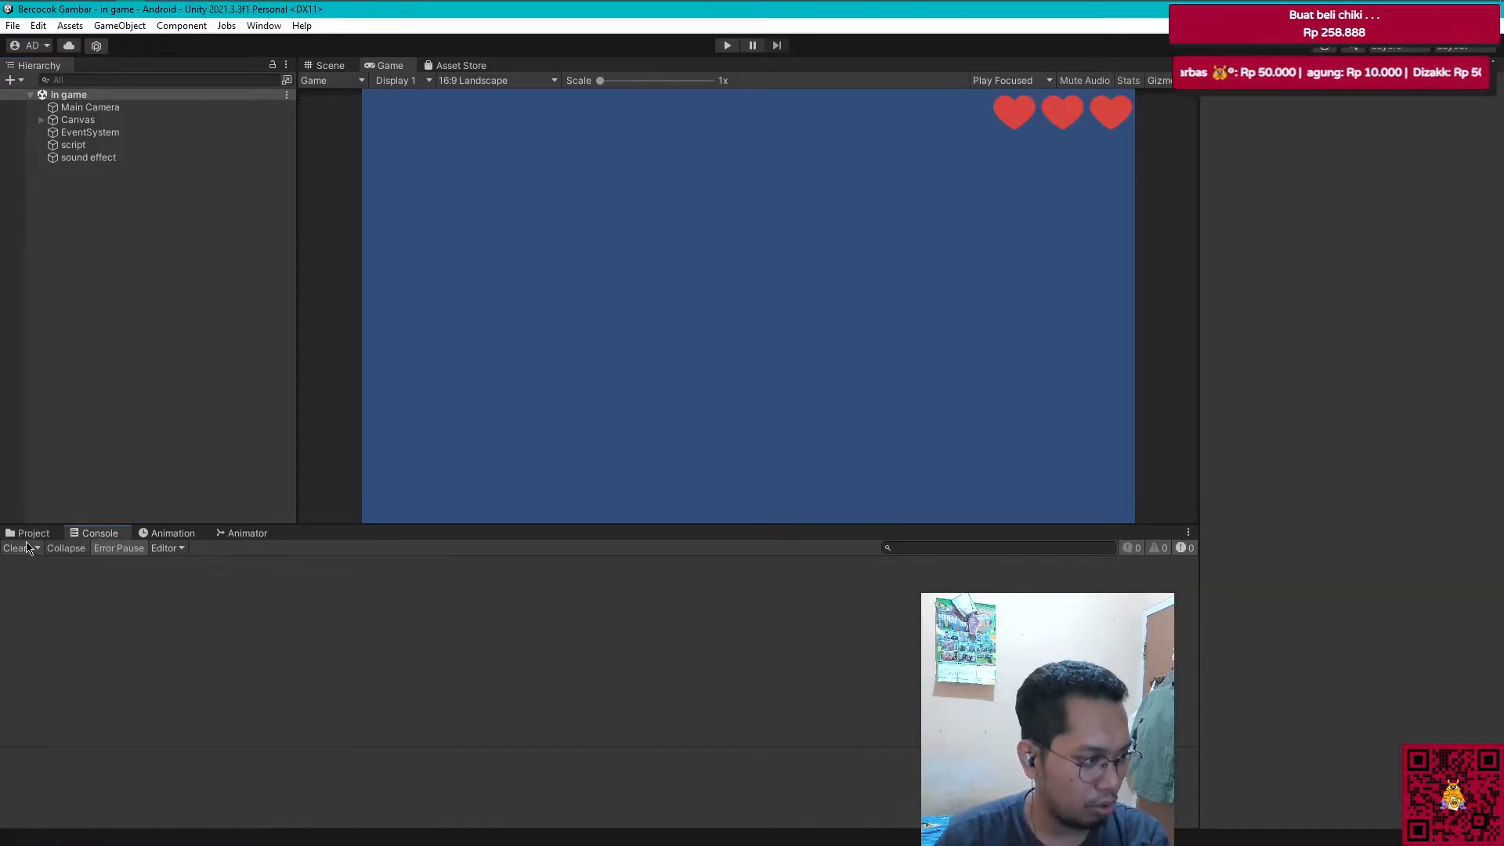
{"action": "left_click", "coordinate": [31, 534]}
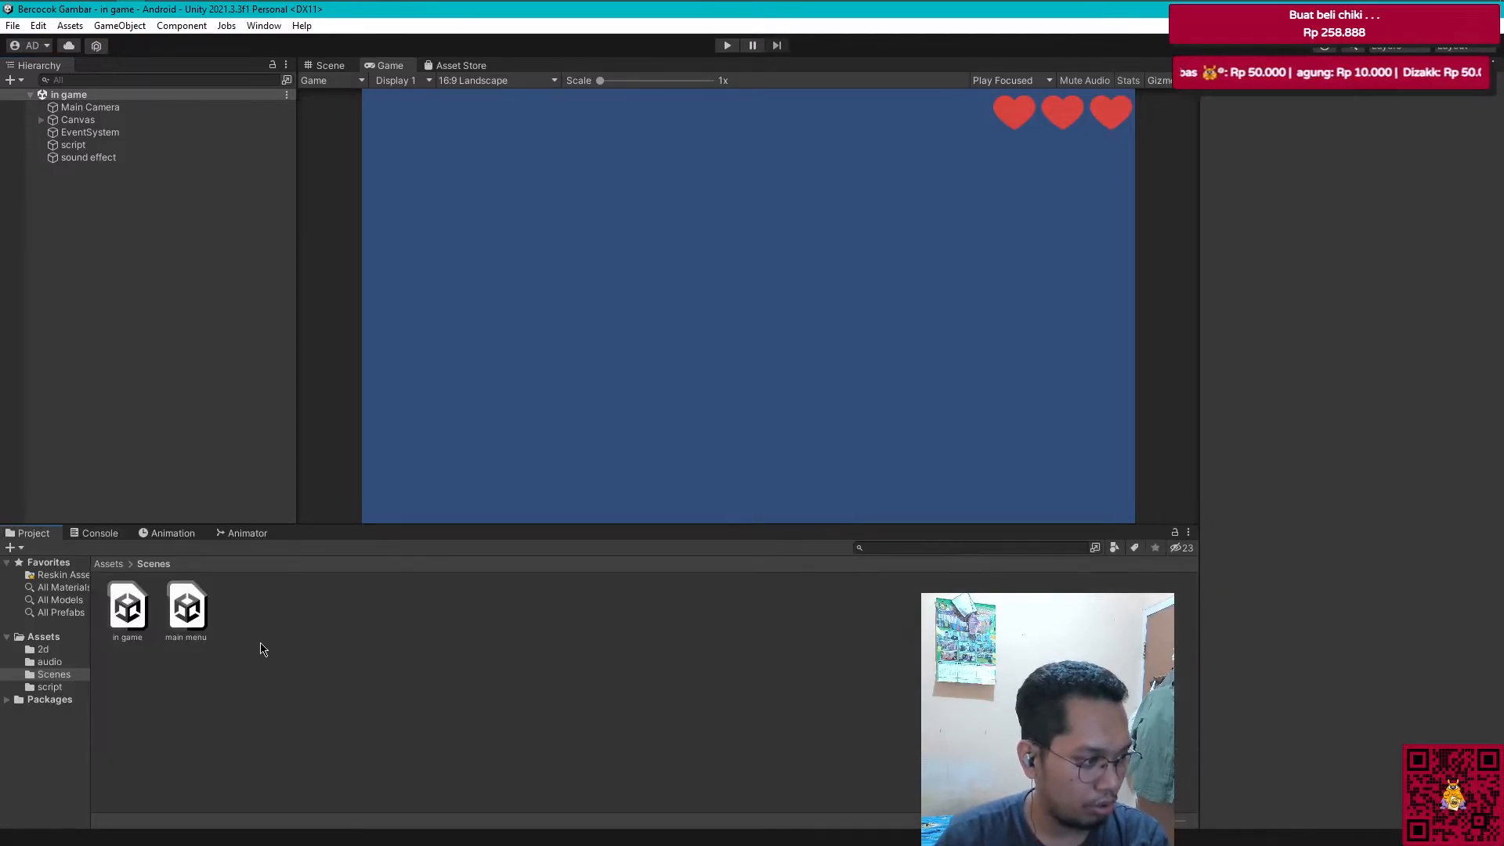
{"action": "double_click", "coordinate": [186, 615]}
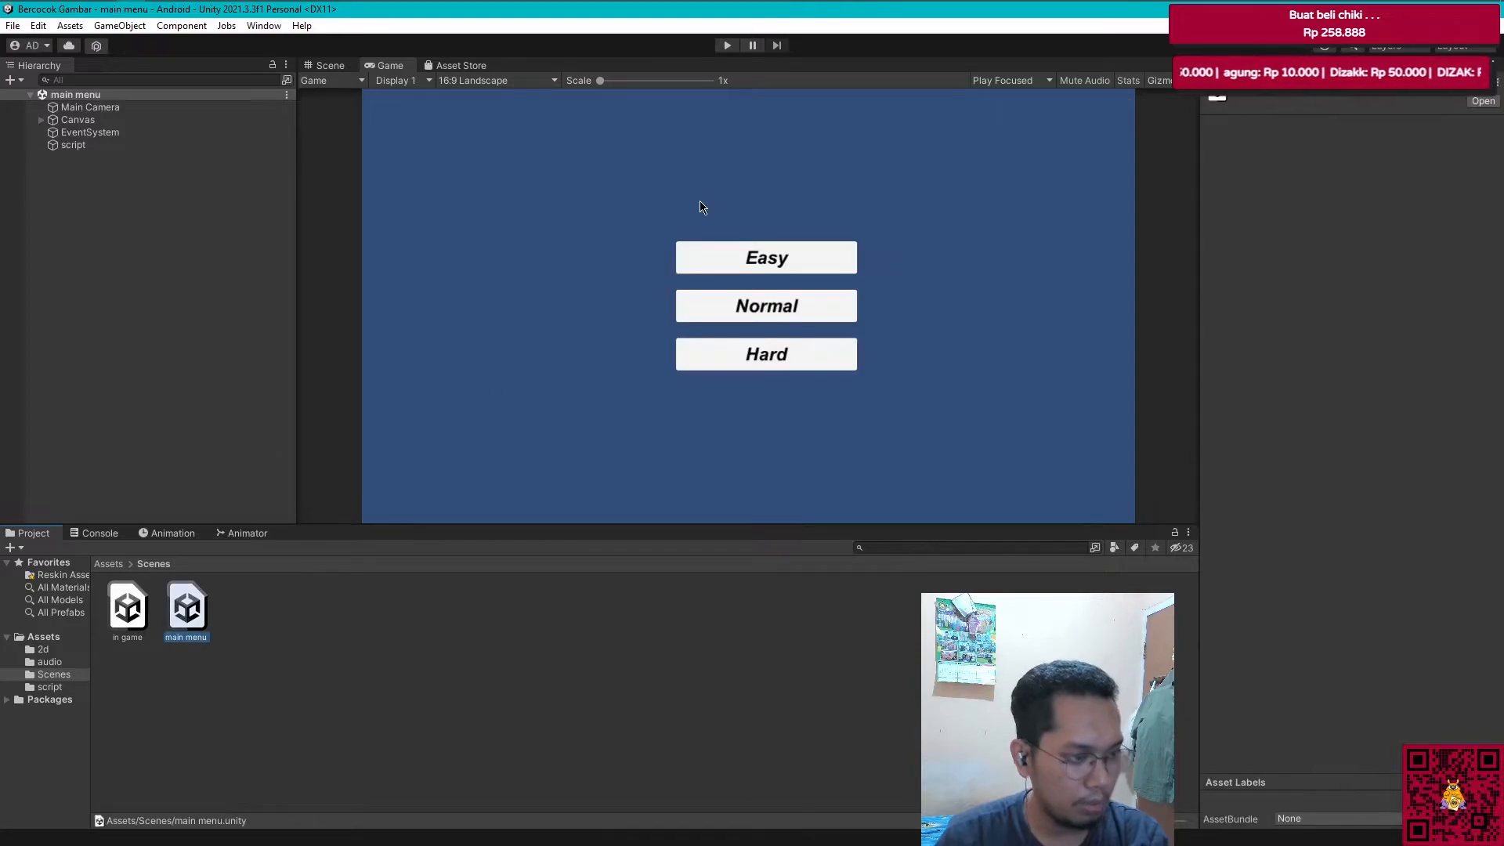
{"action": "left_click", "coordinate": [728, 45]}
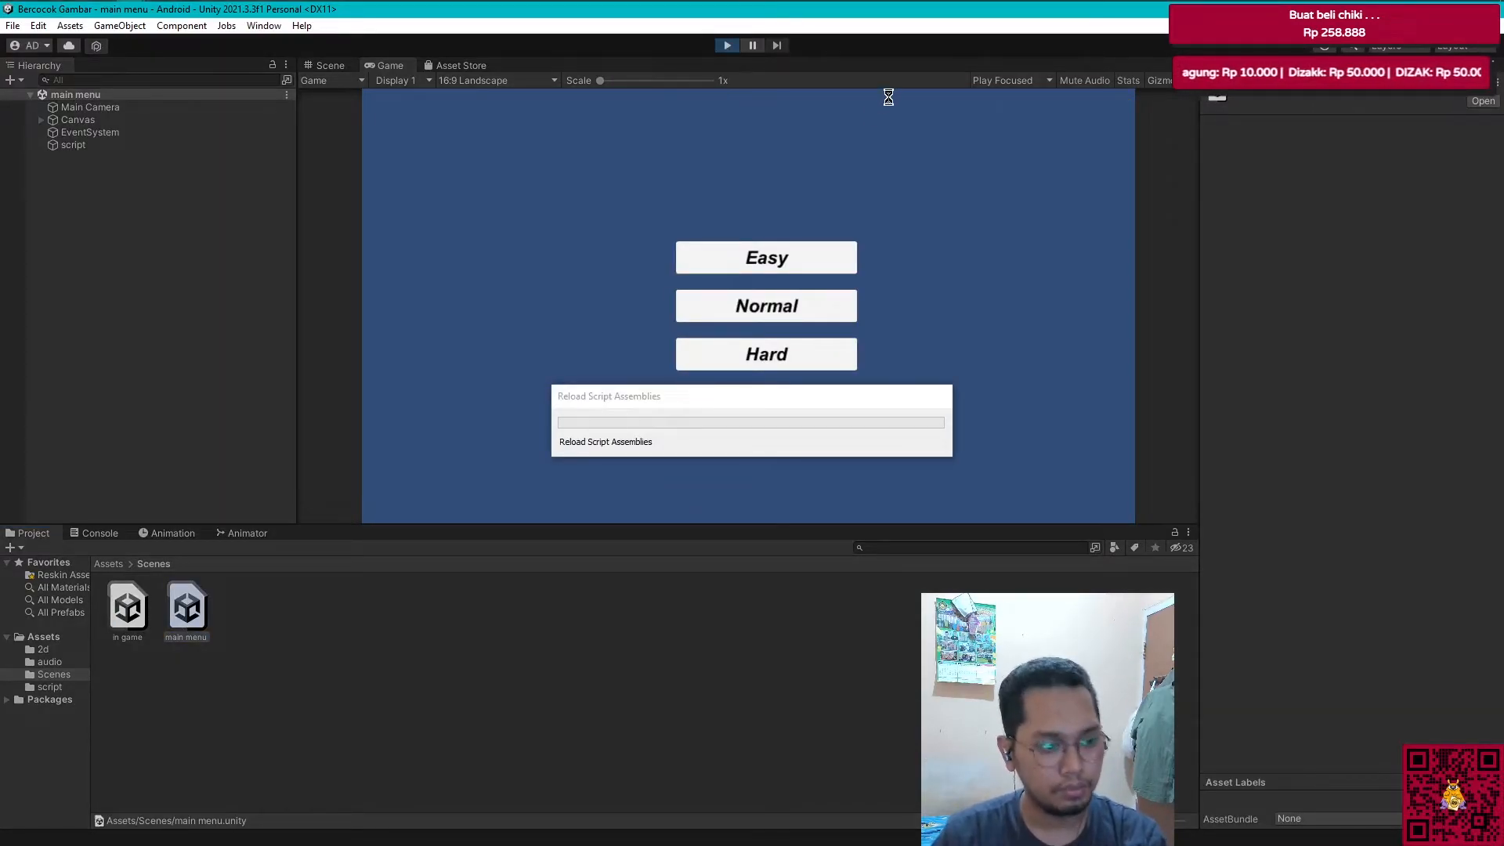
{"action": "left_click", "coordinate": [806, 306]}
{"action": "left_click", "coordinate": [605, 208]}
{"action": "left_click", "coordinate": [727, 45]}
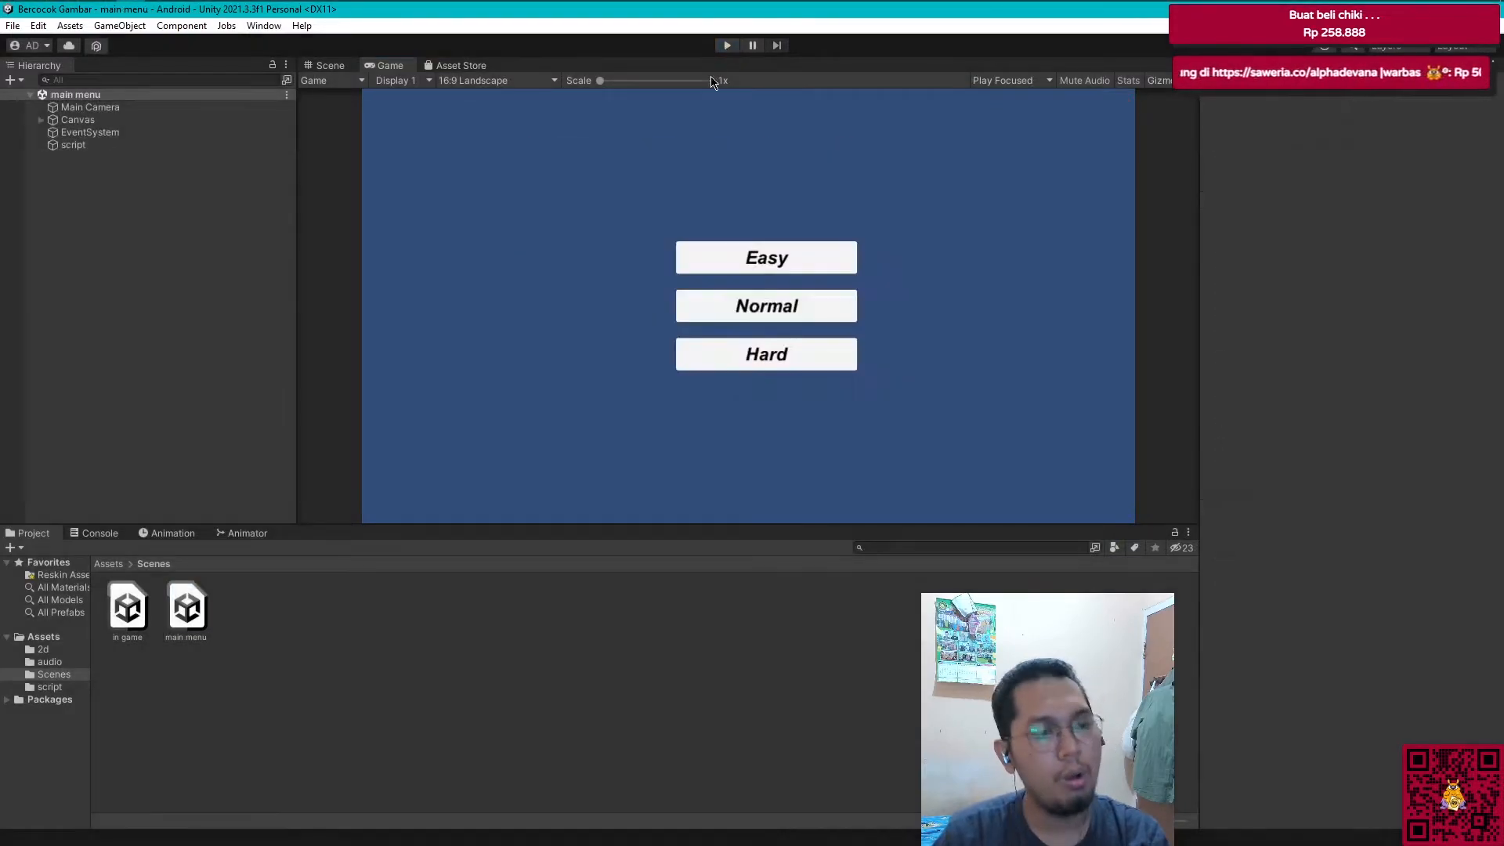
Step: Switch to Visual Studio and move soundEffect.AudioTrue(); from MatchCard into the matching-card branch of ButtonCard in InGame.cs
{"action": "key", "text": "alt+Tab"}
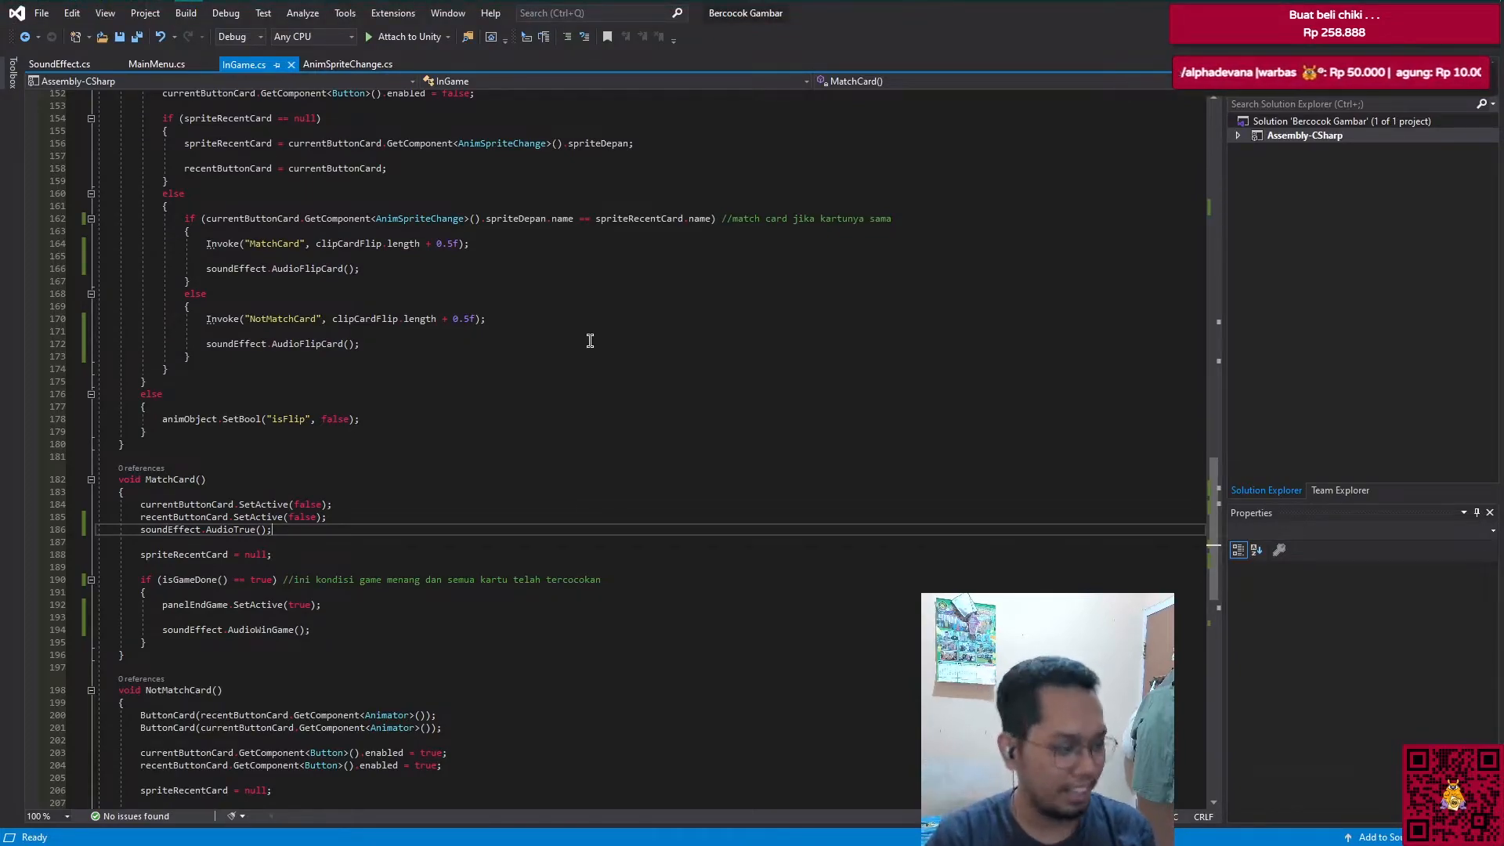
{"action": "scroll", "coordinate": [350, 329], "scroll_direction": "up", "scroll_amount": 2}
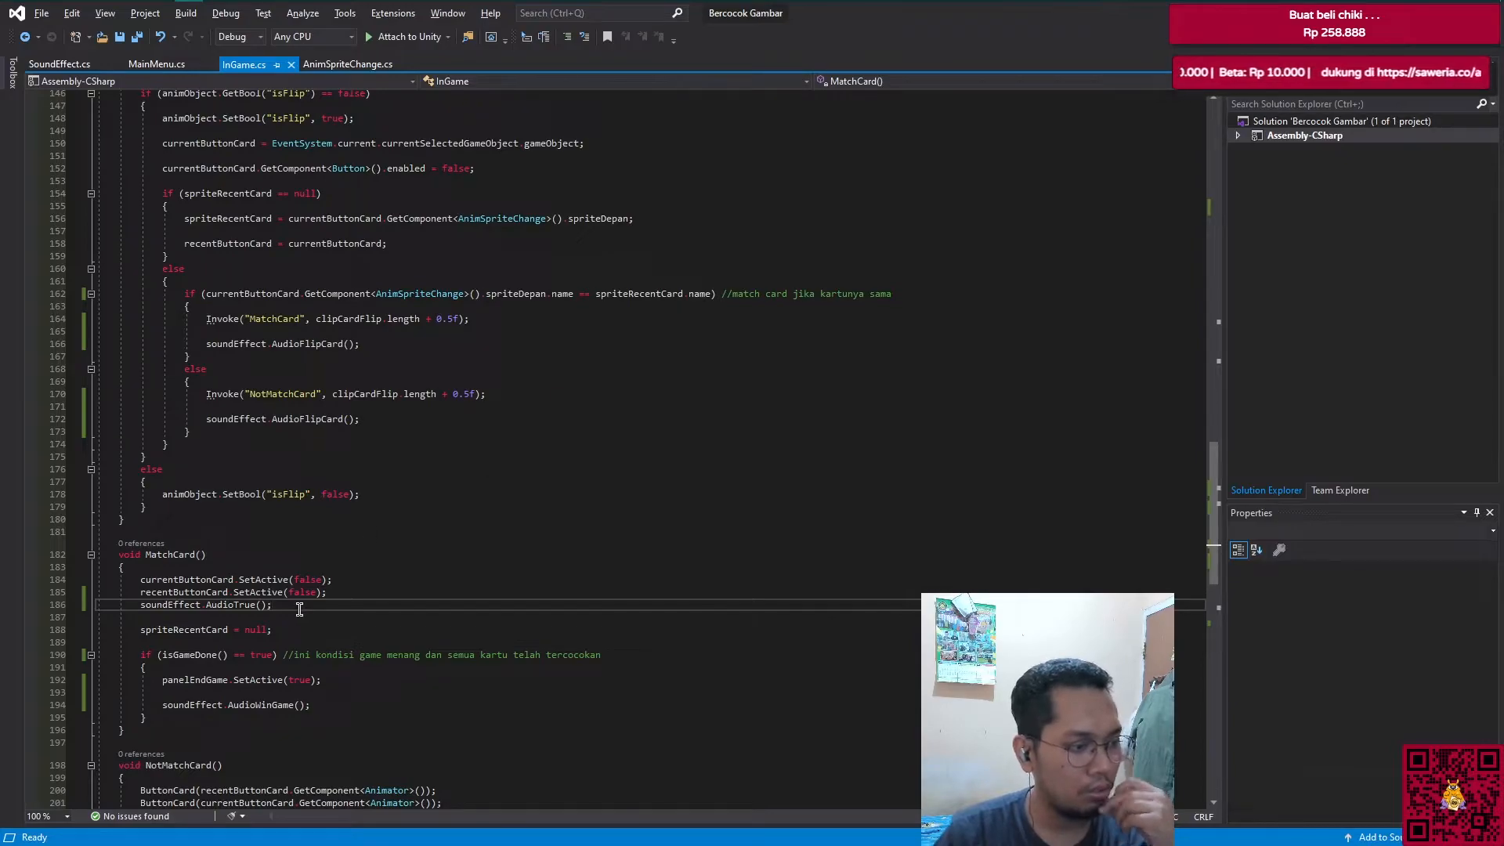
{"action": "key", "text": "ctrl+x"}
{"action": "left_click", "coordinate": [381, 342]}
{"action": "key", "text": "Return"}
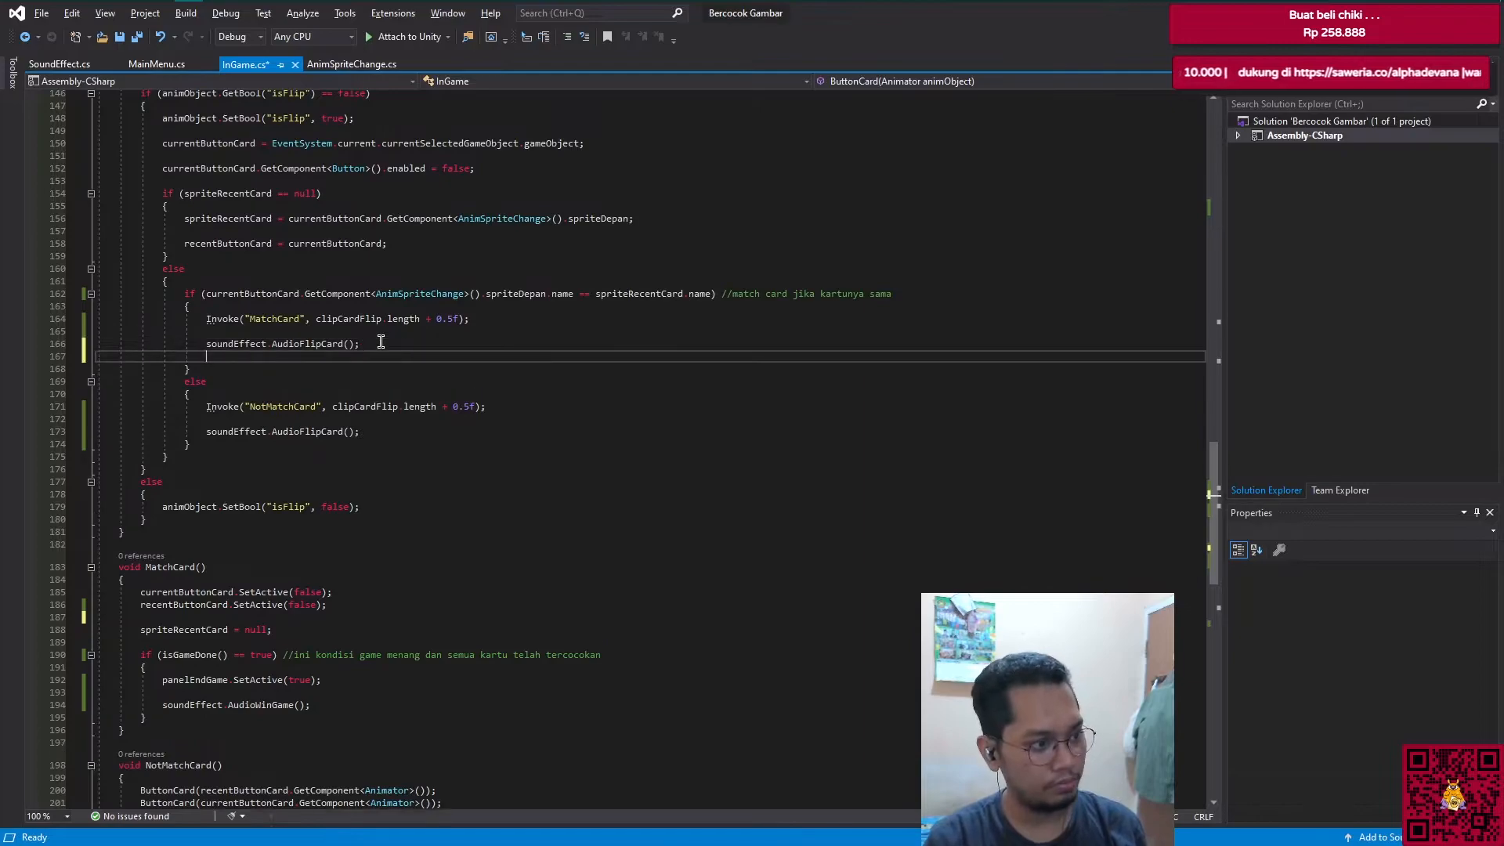
{"action": "key", "text": "ctrl+v"}
{"action": "key", "text": "ctrl+shift+l"}
Step: Delete the soundEffect.AudioFlipCard(); calls from both the matching and non-matching branches of ButtonCard
{"action": "key", "text": "Up"}
{"action": "key", "text": "Up"}
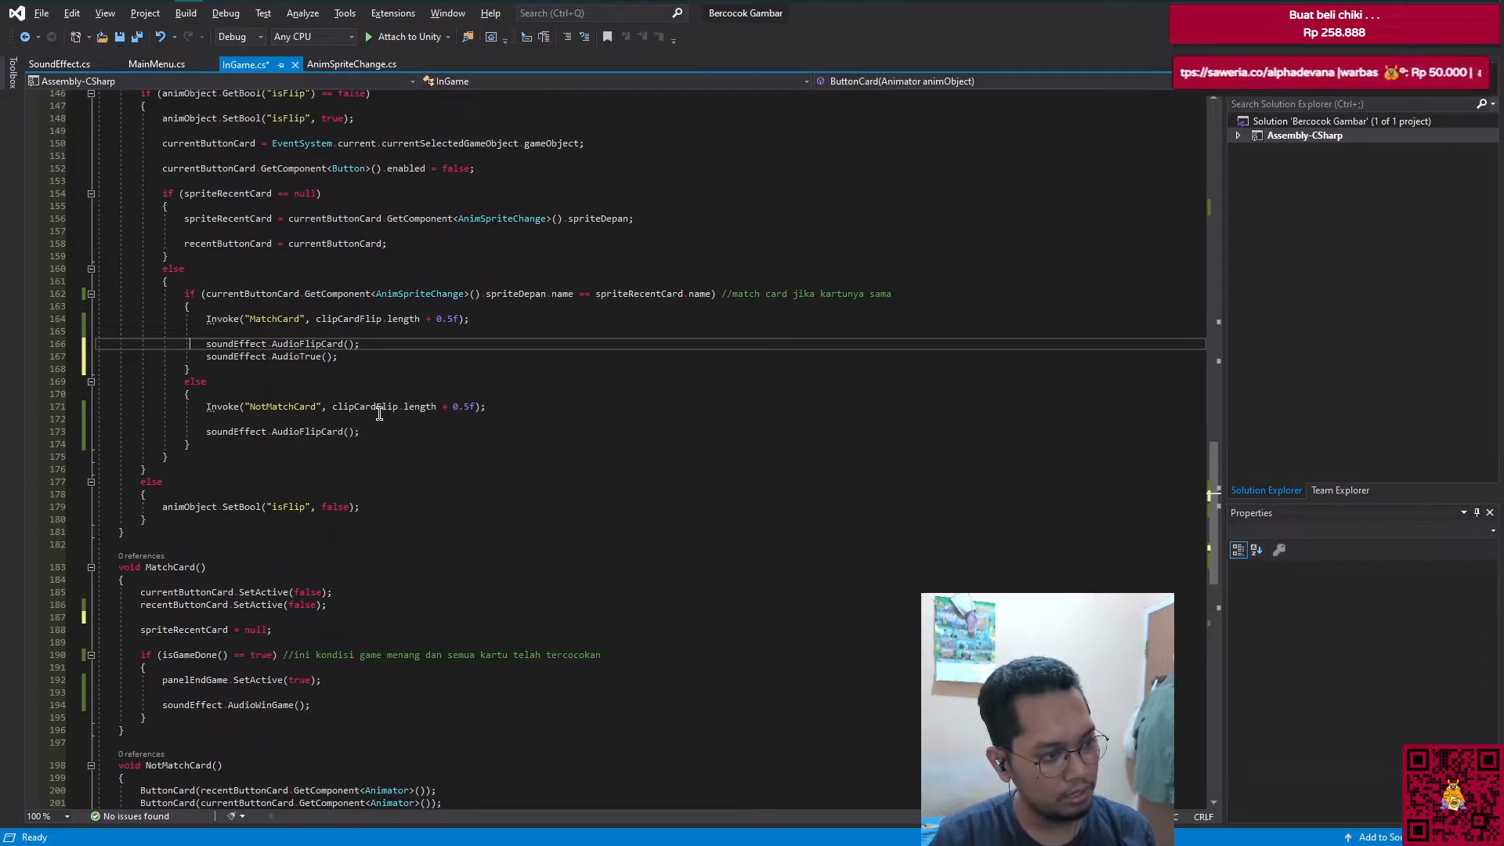
{"action": "key", "text": "ctrl+shift+l"}
{"action": "key", "text": "Up"}
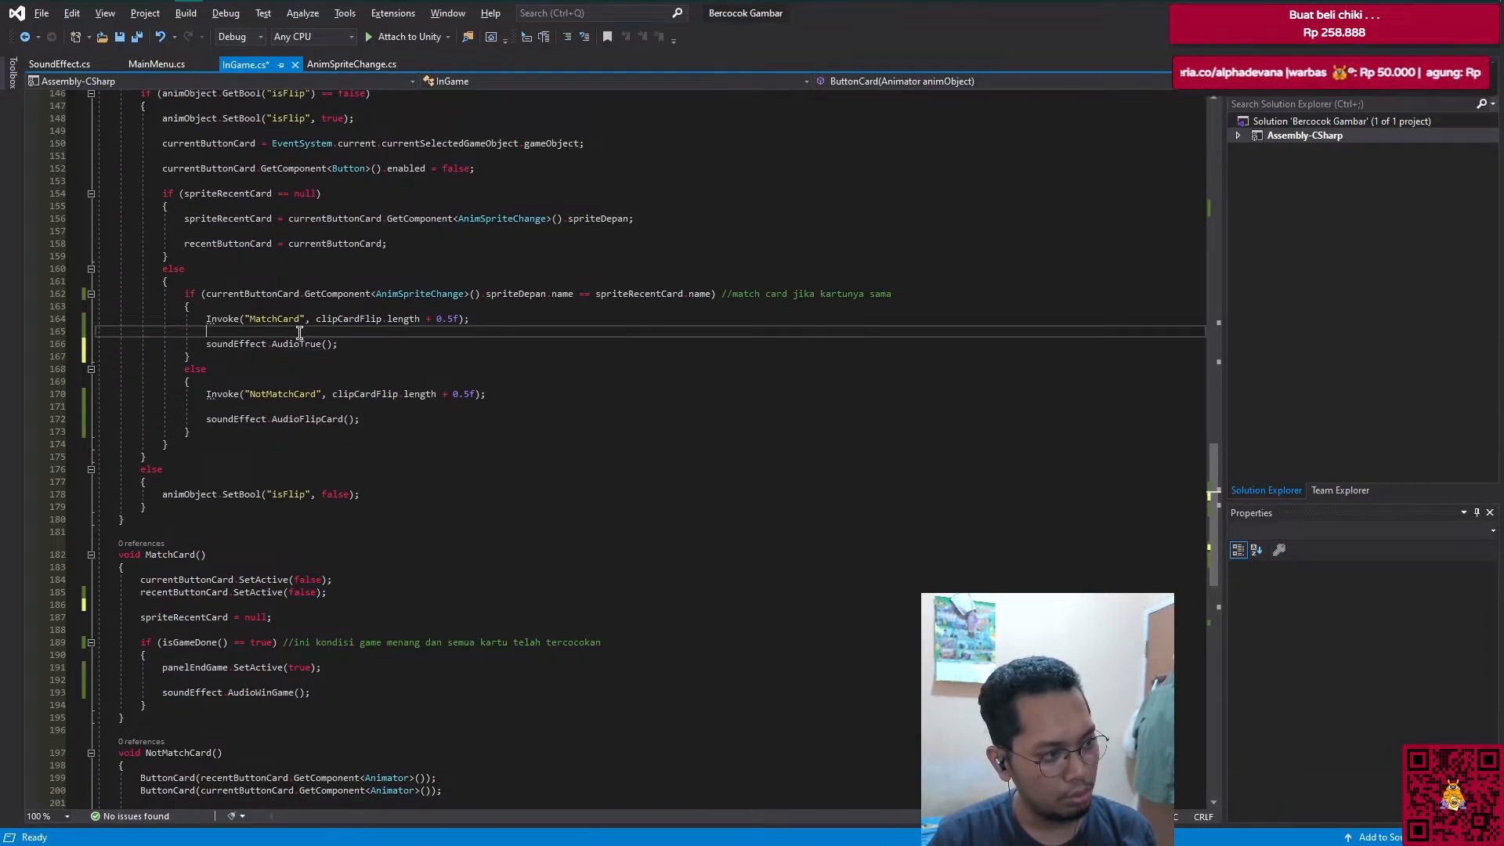
{"action": "left_click", "coordinate": [386, 419]}
{"action": "key", "text": "ctrl+shift+l"}
{"action": "key", "text": "Up"}
{"action": "key", "text": "ctrl+shift+l"}
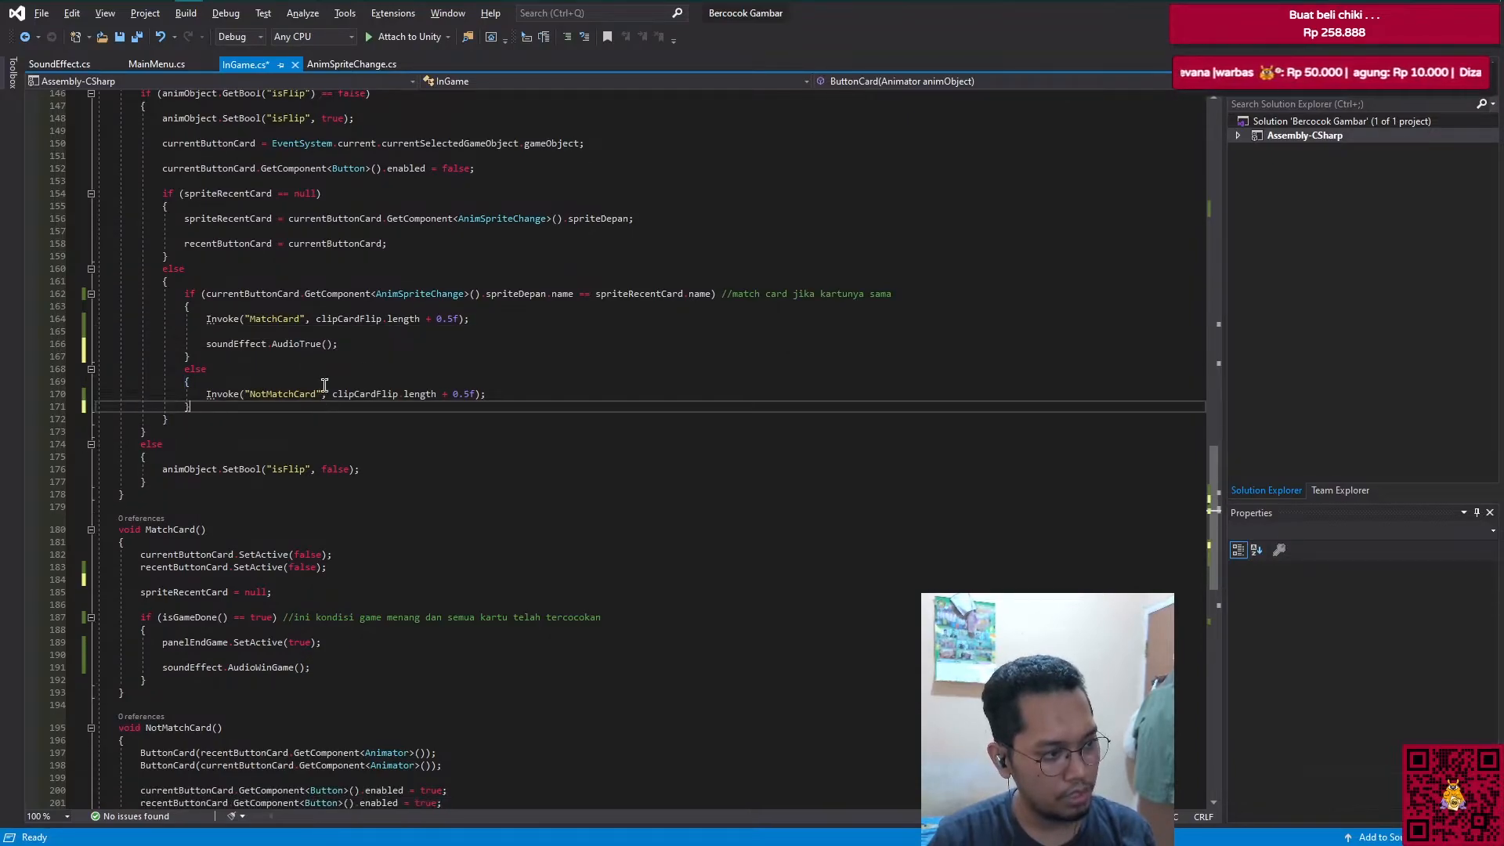
Step: Add the comment //sound effect salah disini below the NotMatchCard Invoke call and save the script
{"action": "left_click", "coordinate": [513, 394]}
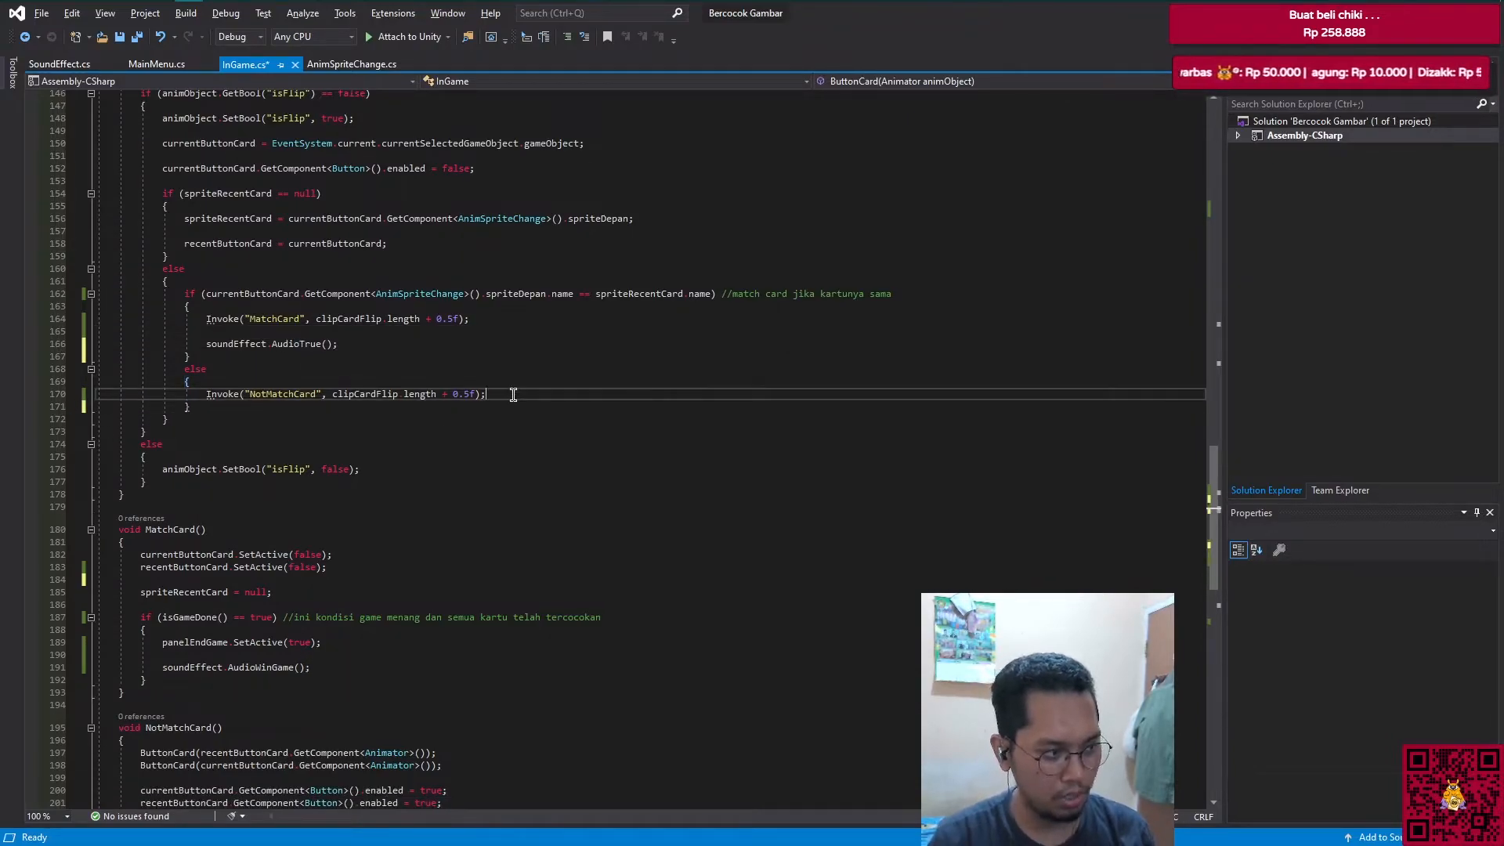
{"action": "key", "text": "Return"}
{"action": "key", "text": "Return"}
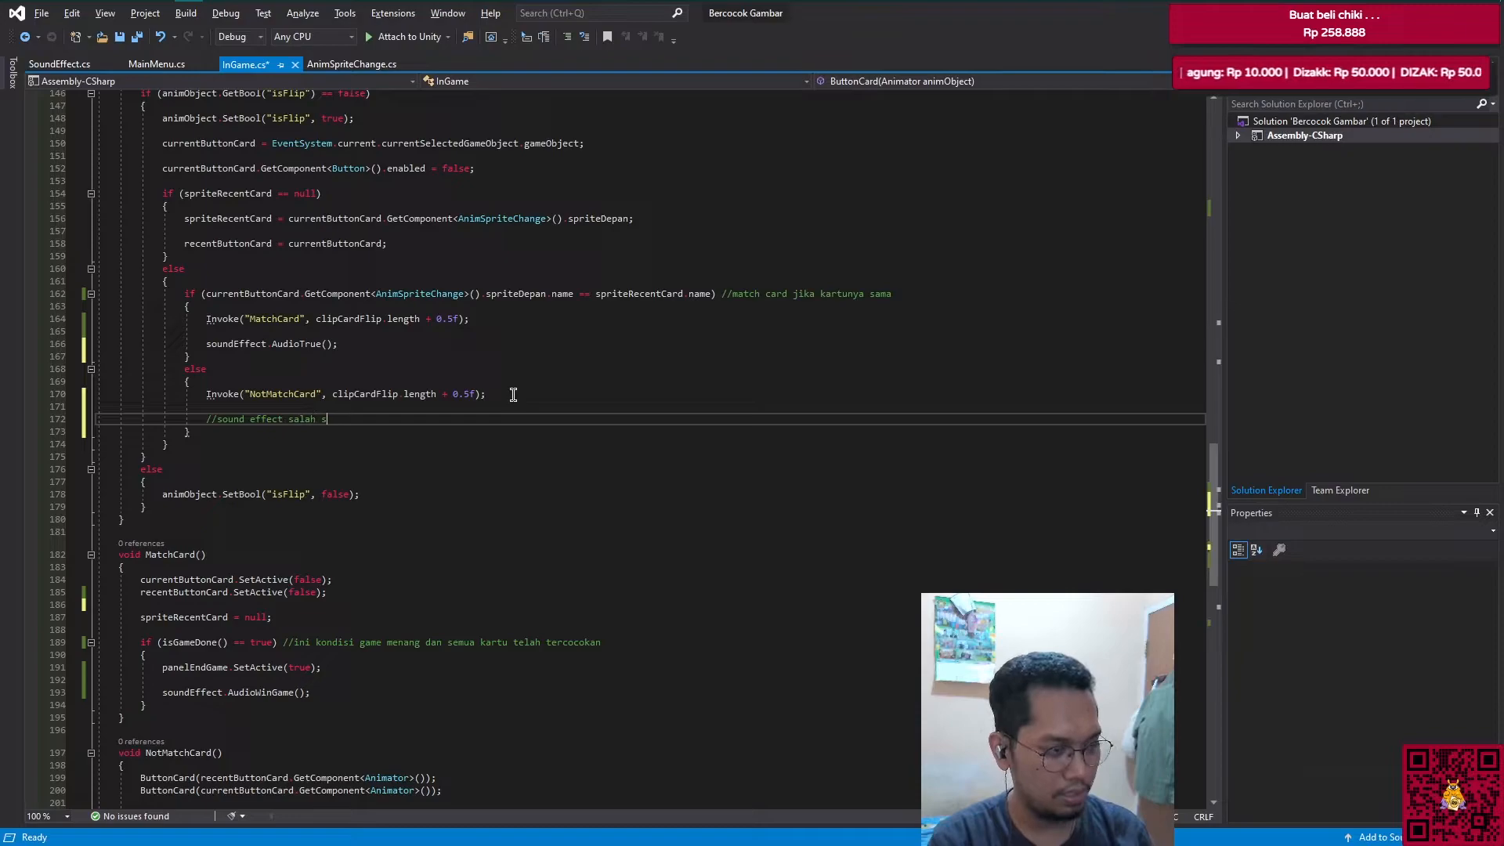
{"action": "type", "text": "//sound effect salah disini"}
{"action": "key", "text": "ctrl+s"}
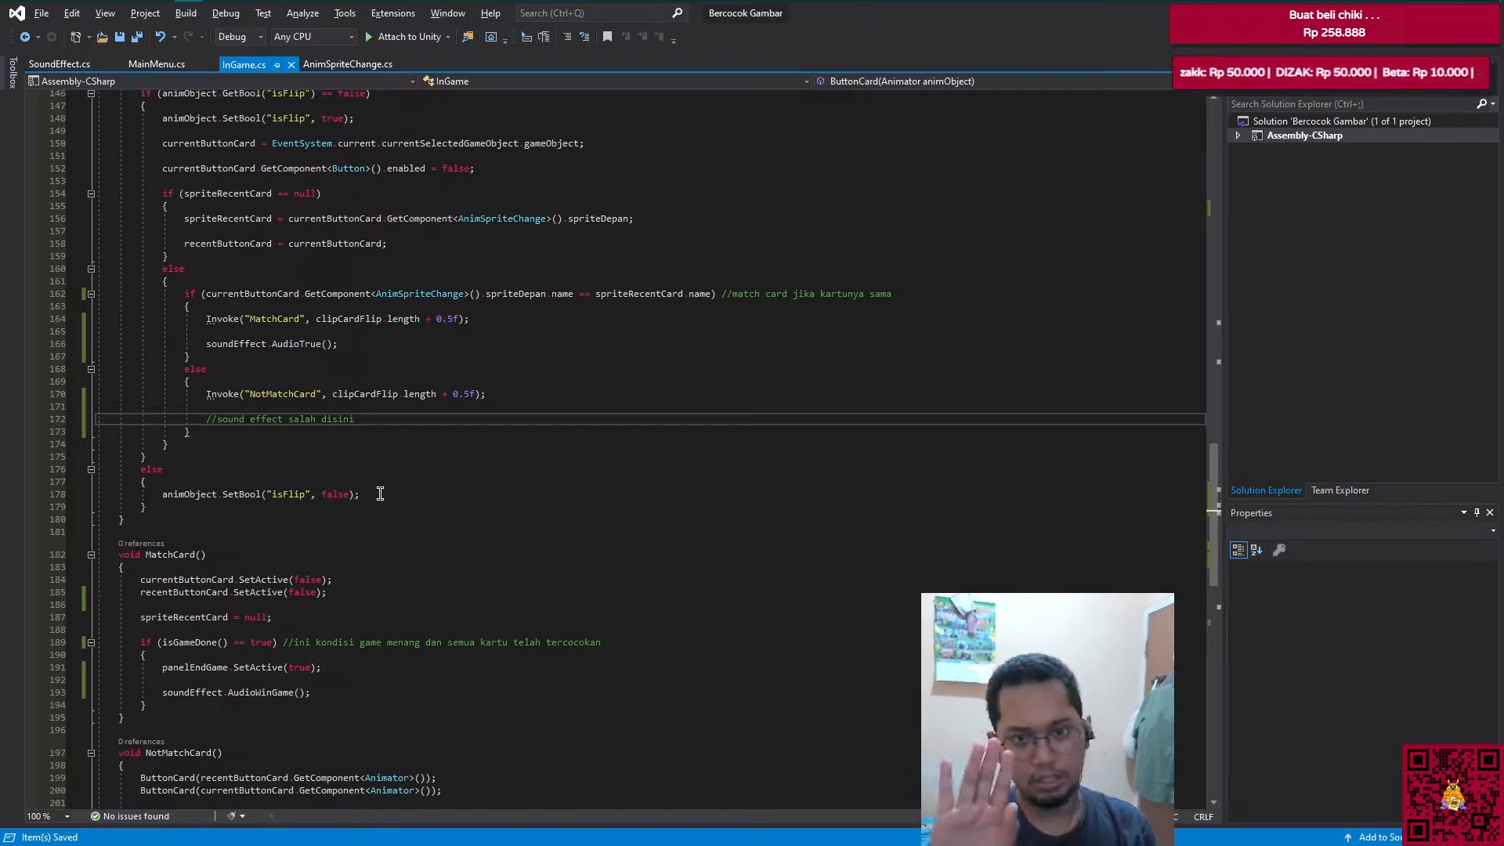
Step: Insert soundEffect.AudioFlipCard(); directly below the line setting isFlip to true in ButtonCard, and save the script
{"action": "scroll", "coordinate": [380, 493], "scroll_direction": "up", "scroll_amount": 8}
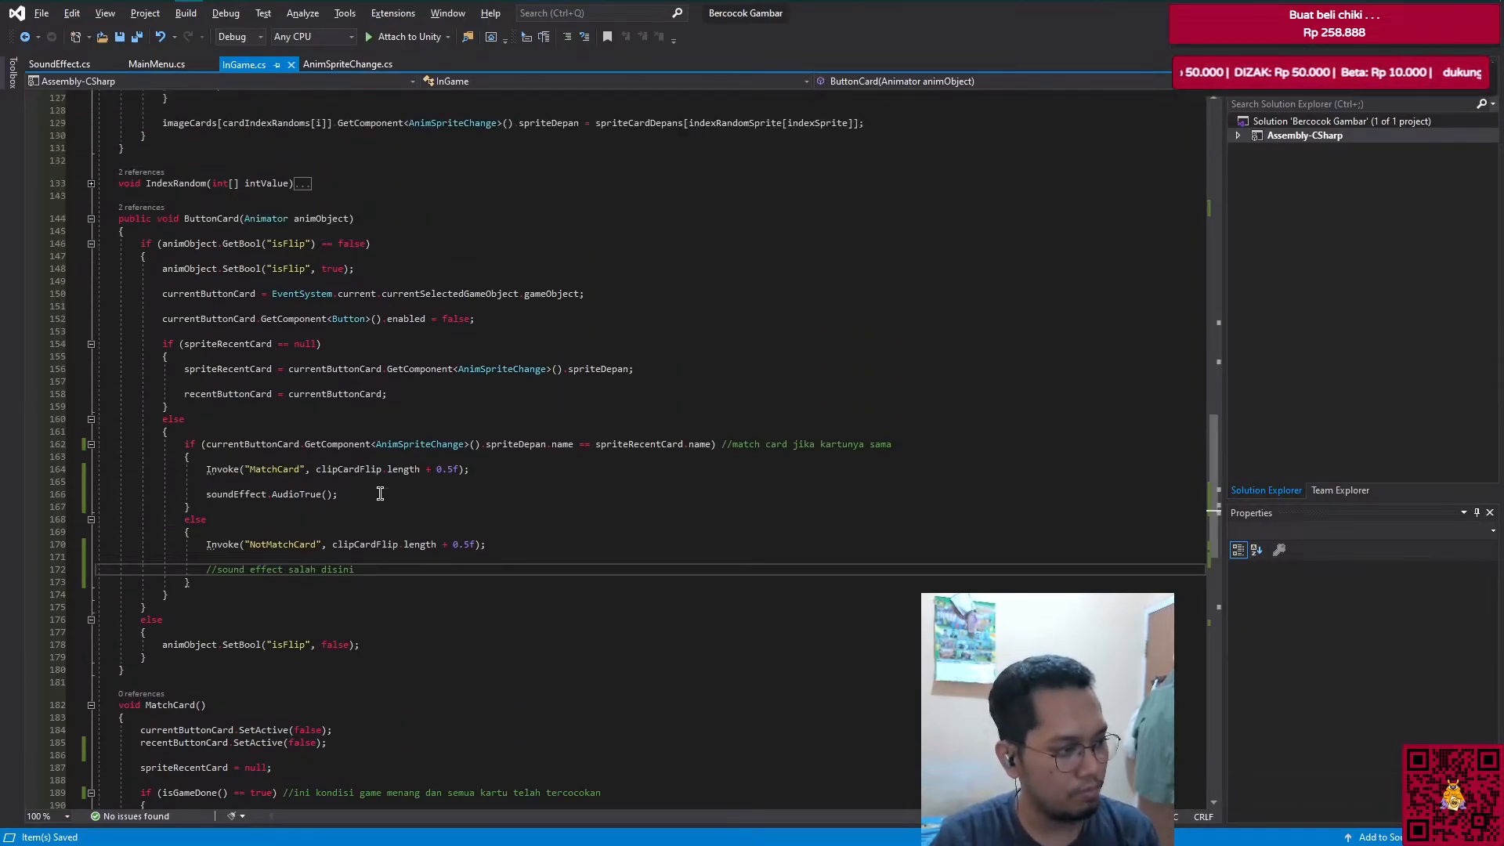
{"action": "scroll", "coordinate": [202, 370], "scroll_direction": "down", "scroll_amount": 2}
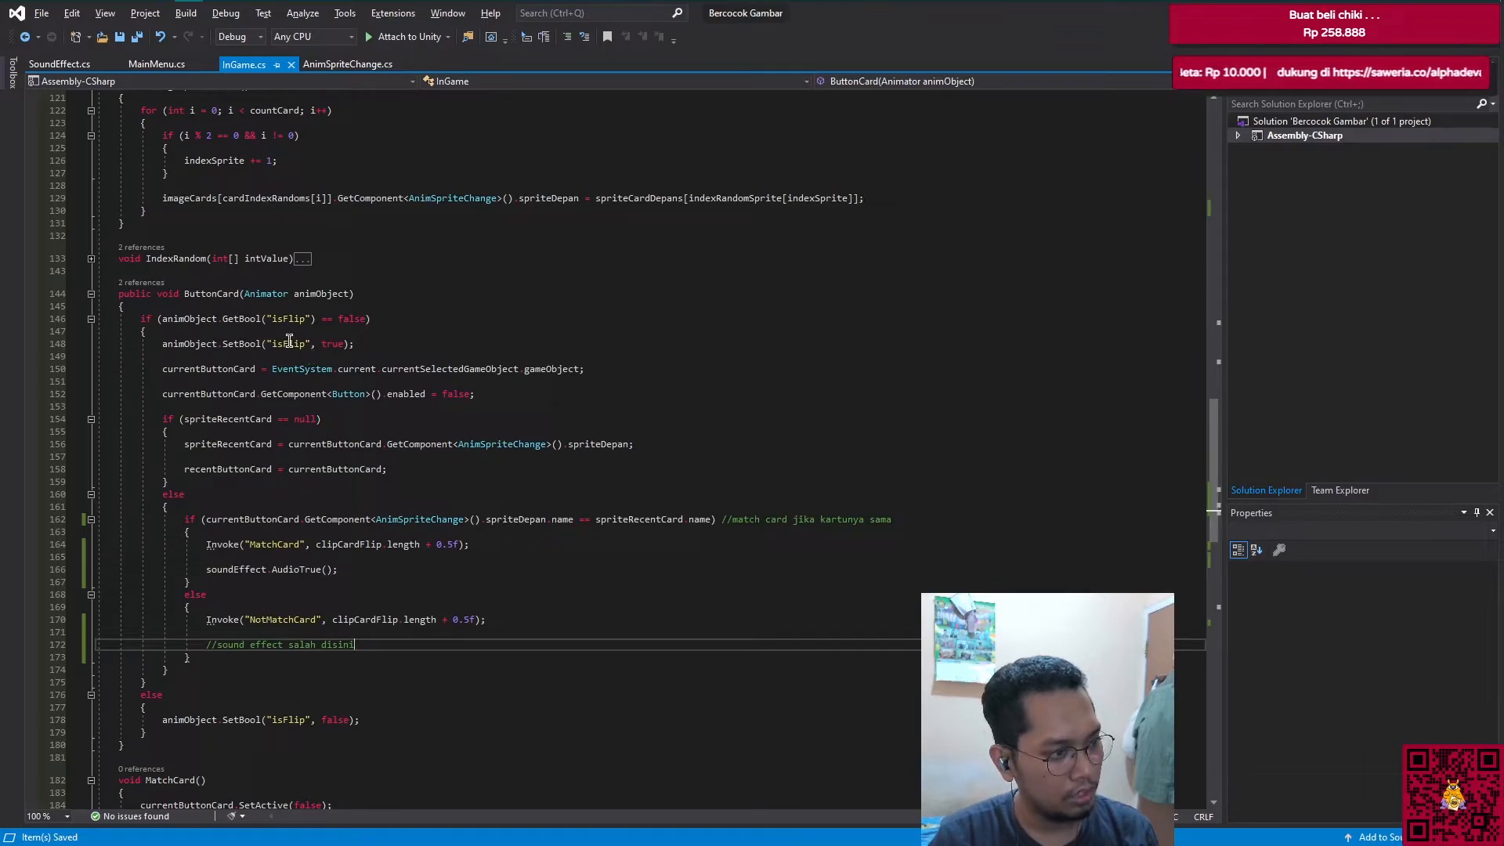
{"action": "left_click", "coordinate": [390, 343]}
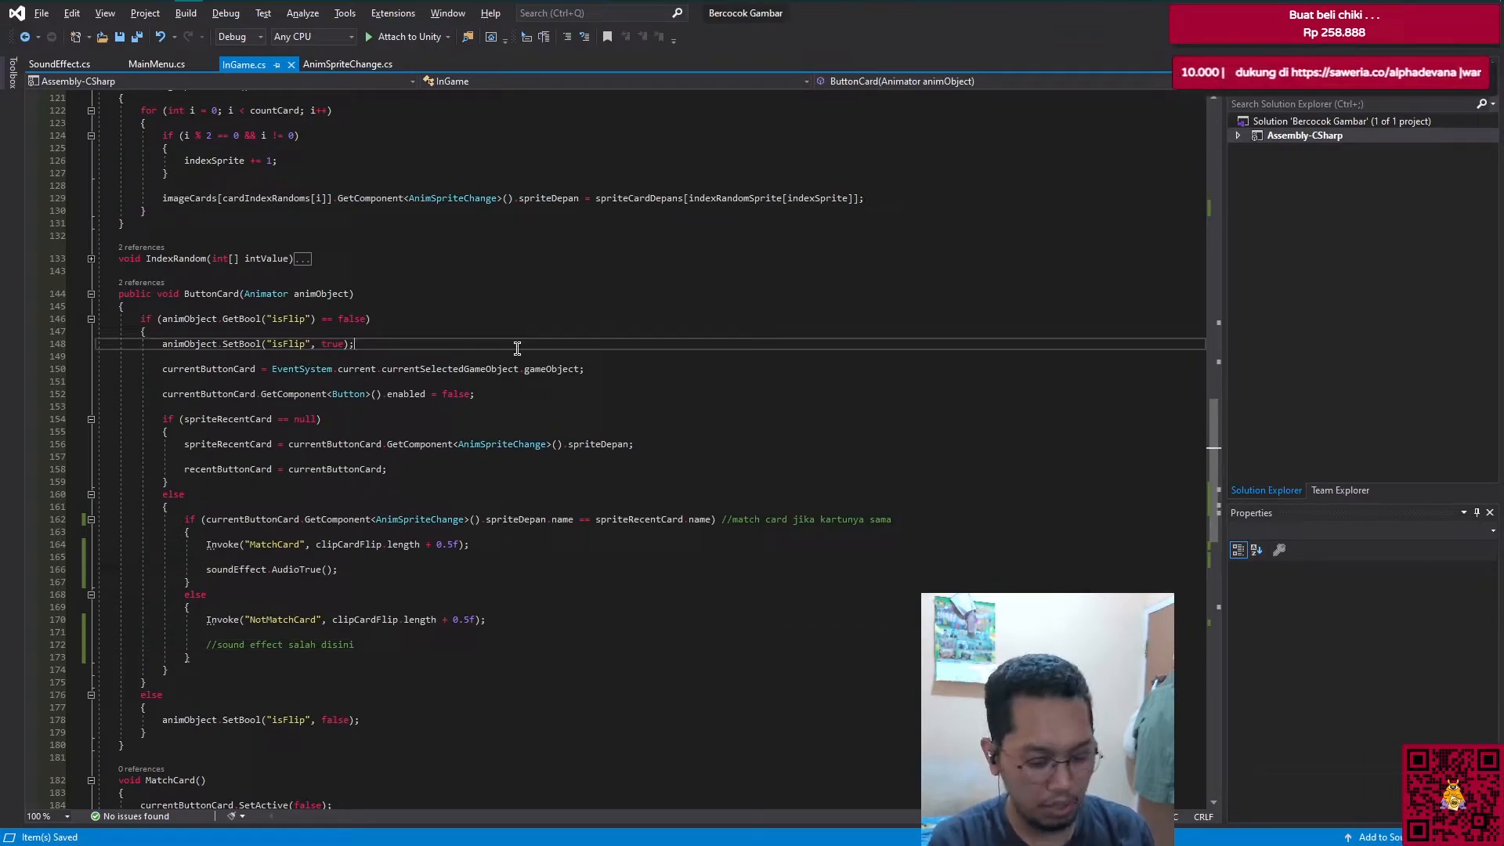
{"action": "key", "text": "Return"}
{"action": "type", "text": "soundEffect."}
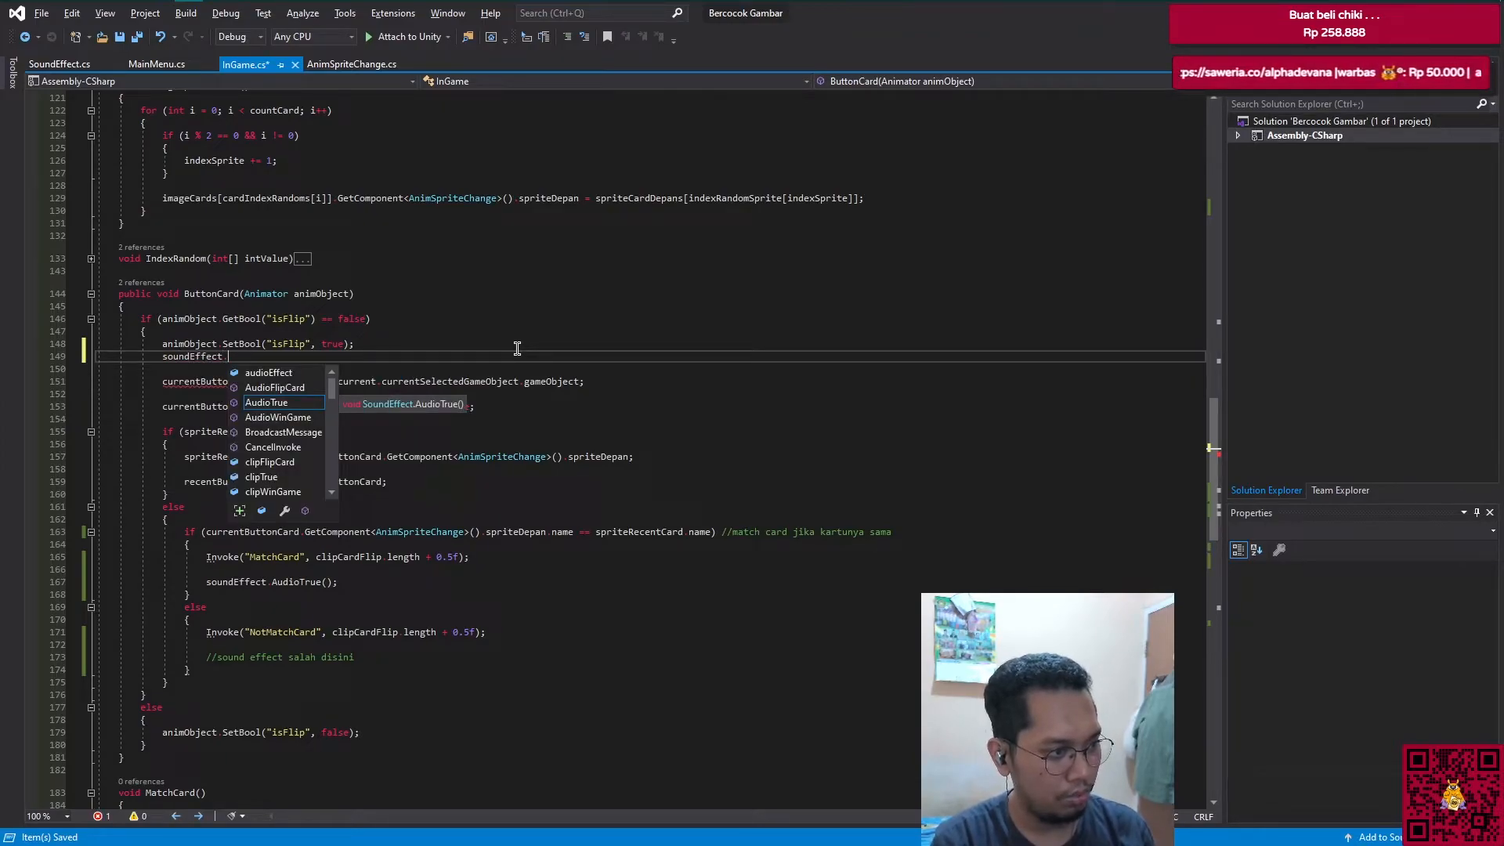
{"action": "key", "text": "Up"}
{"action": "key", "text": "Tab"}
{"action": "type", "text": "()"}
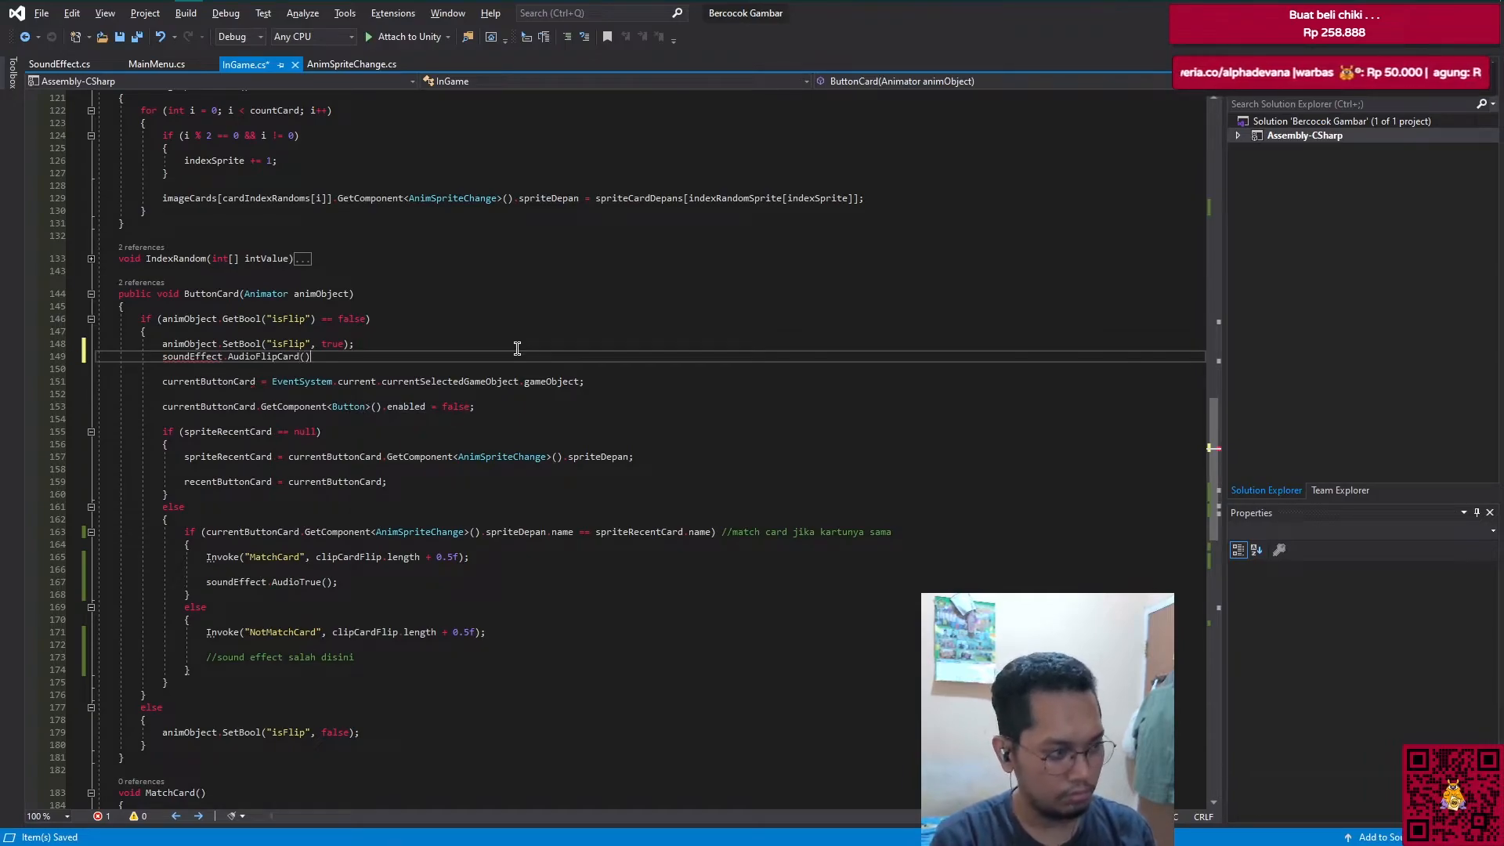
{"action": "type", "text": ";"}
{"action": "key", "text": "ctrl+s"}
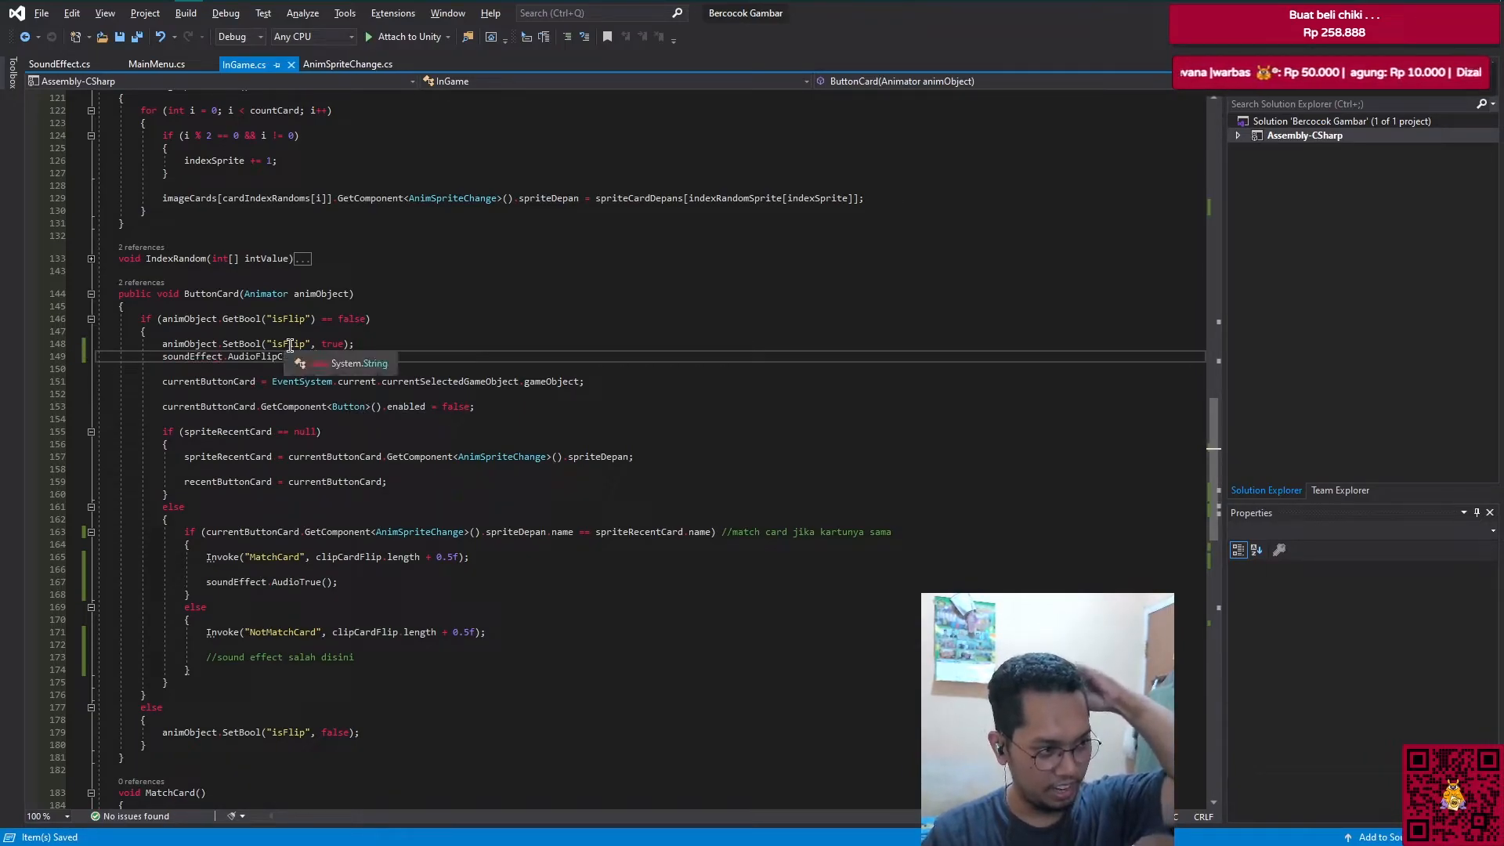
Step: Add soundEffect.AudioFlipCard(); below the line setting isFlip to false in ButtonCard's else block, and save the script
{"action": "scroll", "coordinate": [505, 605], "scroll_direction": "down", "scroll_amount": 10}
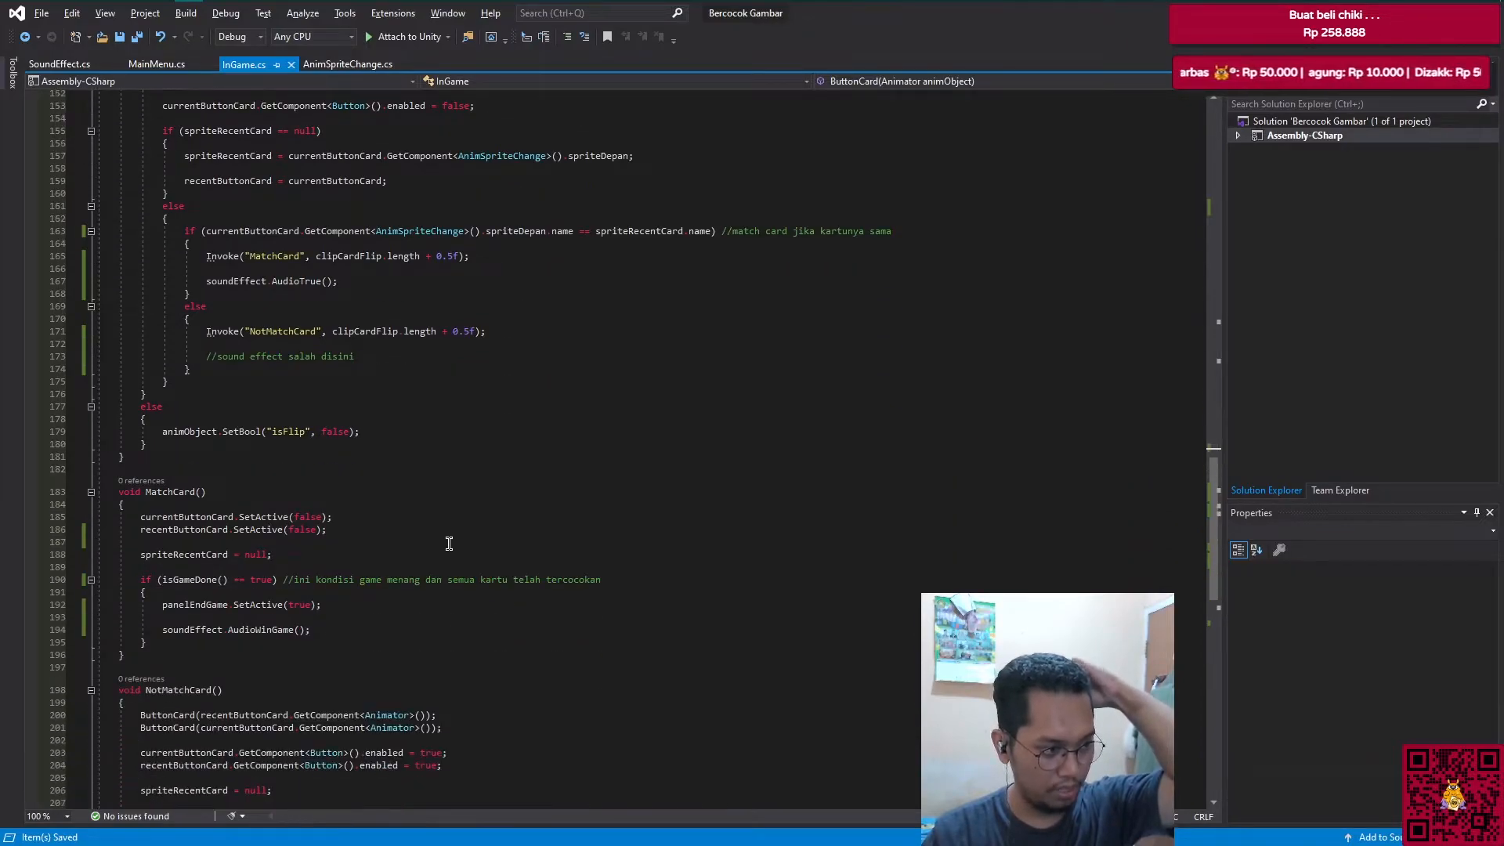
{"action": "scroll", "coordinate": [396, 498], "scroll_direction": "up", "scroll_amount": 4}
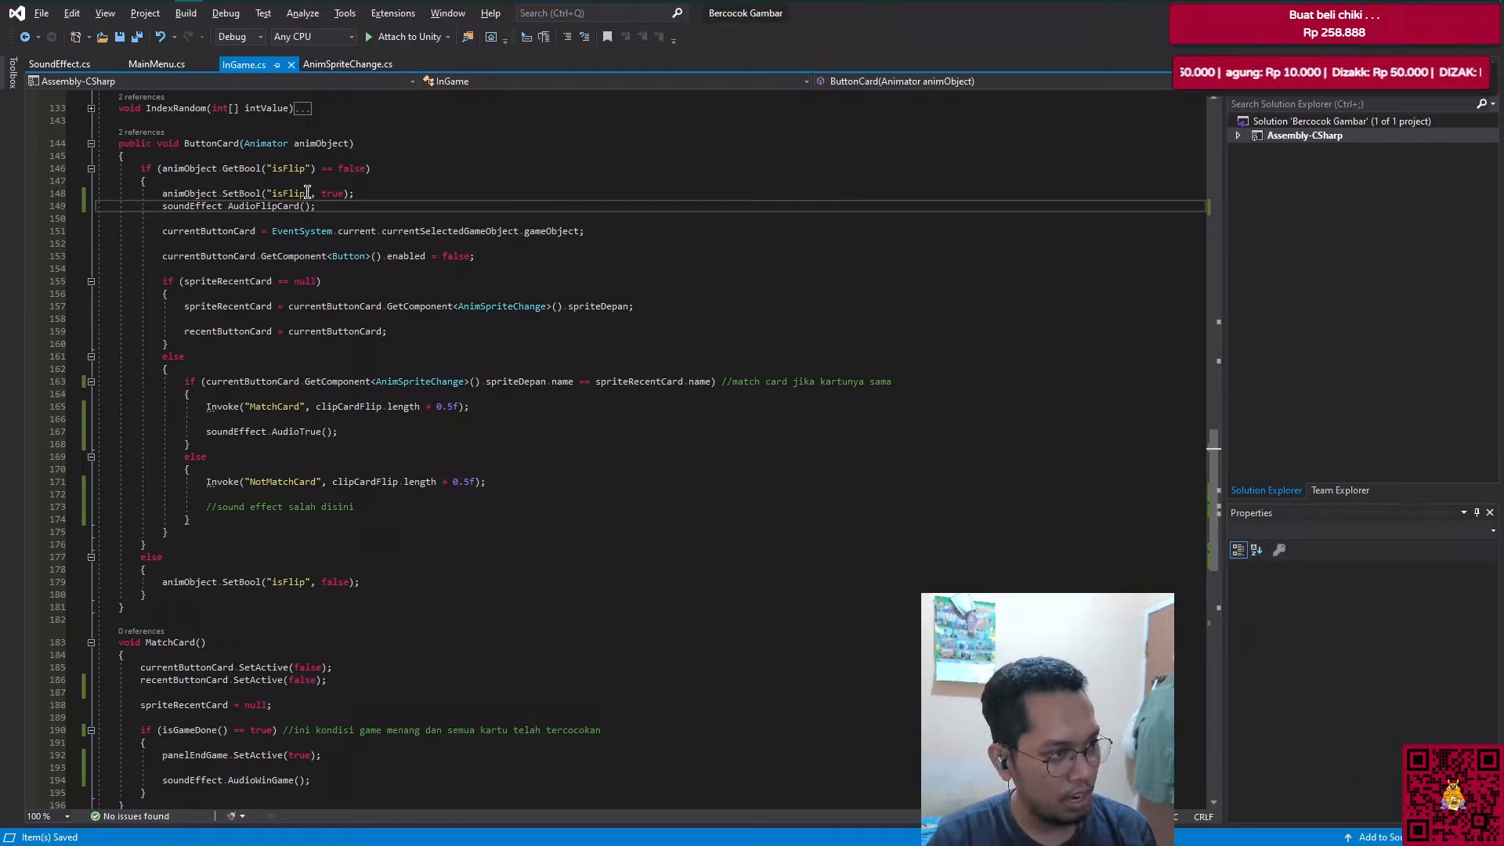
{"action": "left_click", "coordinate": [413, 576]}
{"action": "key", "text": "Down"}
{"action": "type", "text": "soundEffect.AudioFlipCard();"}
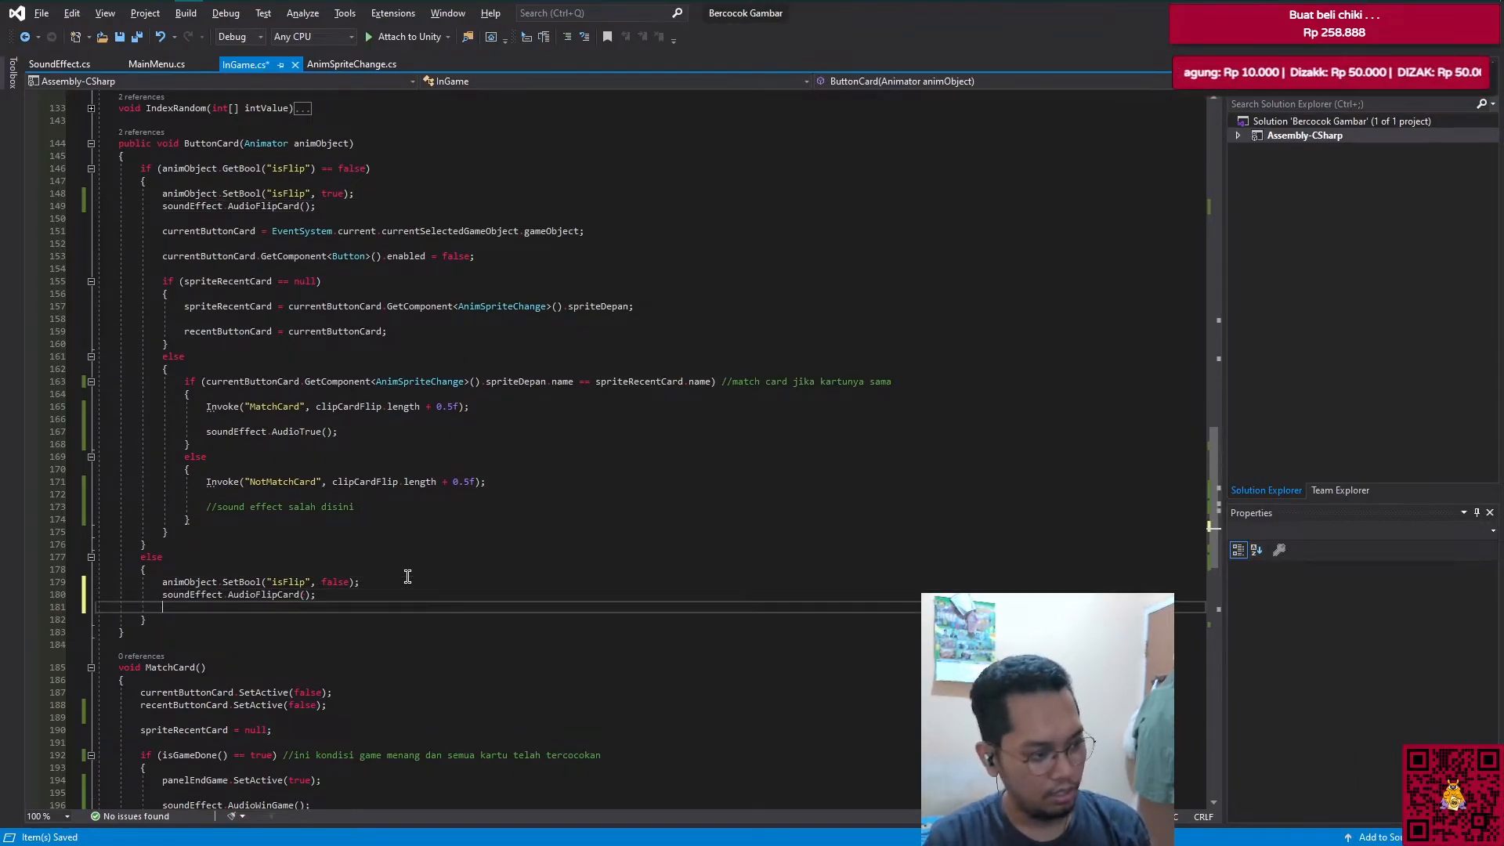
{"action": "key", "text": "ctrl+s"}
Step: Switch to Unity, run the game at Normal difficulty, and flip cards to test the sounds, inspecting the Whup clip
{"action": "scroll", "coordinate": [384, 572], "scroll_direction": "down", "scroll_amount": 15}
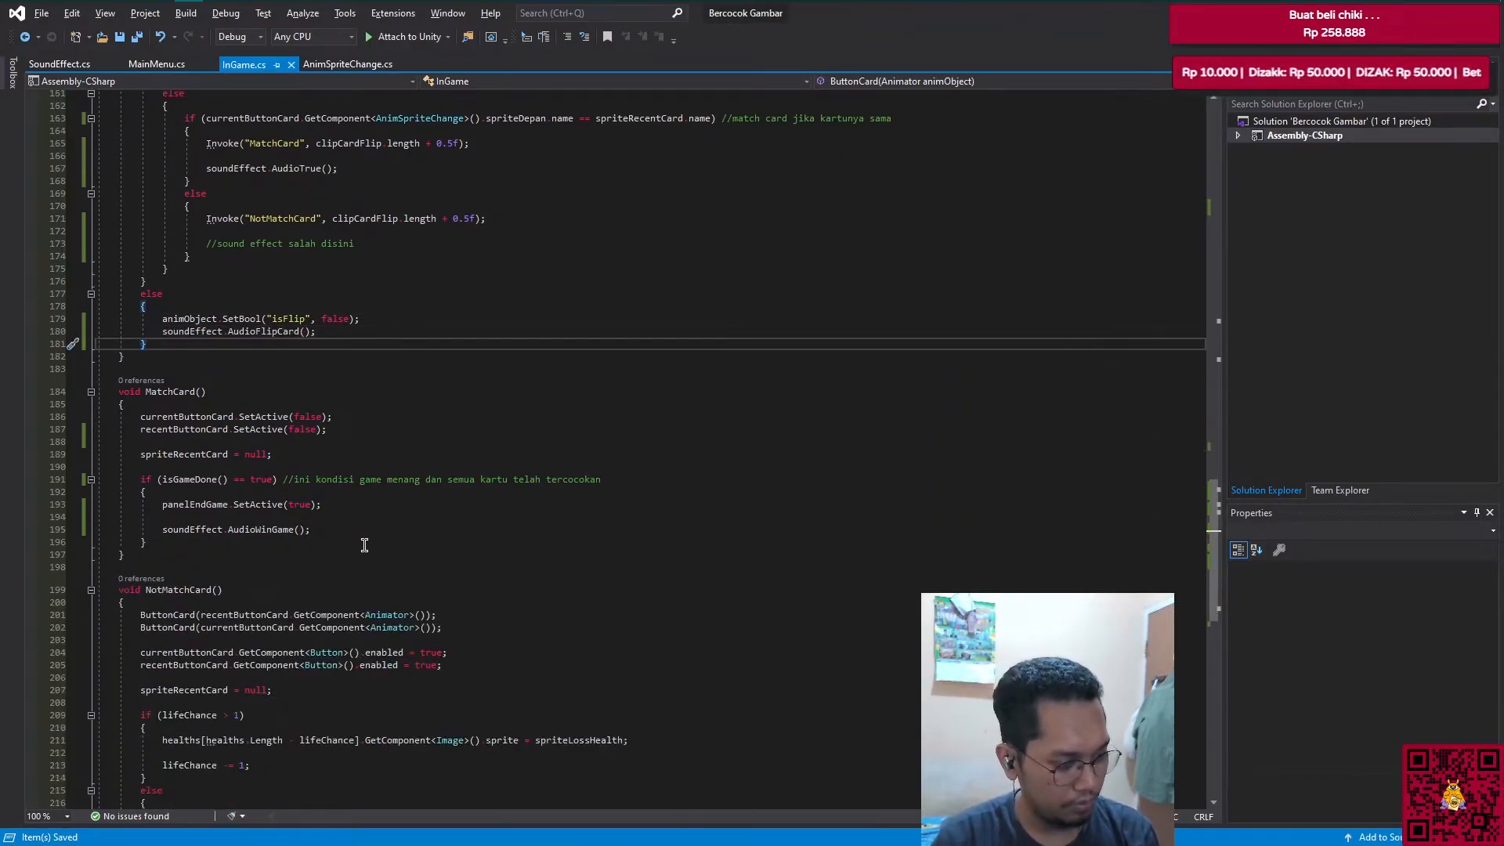
{"action": "scroll", "coordinate": [285, 642], "scroll_direction": "up", "scroll_amount": 20}
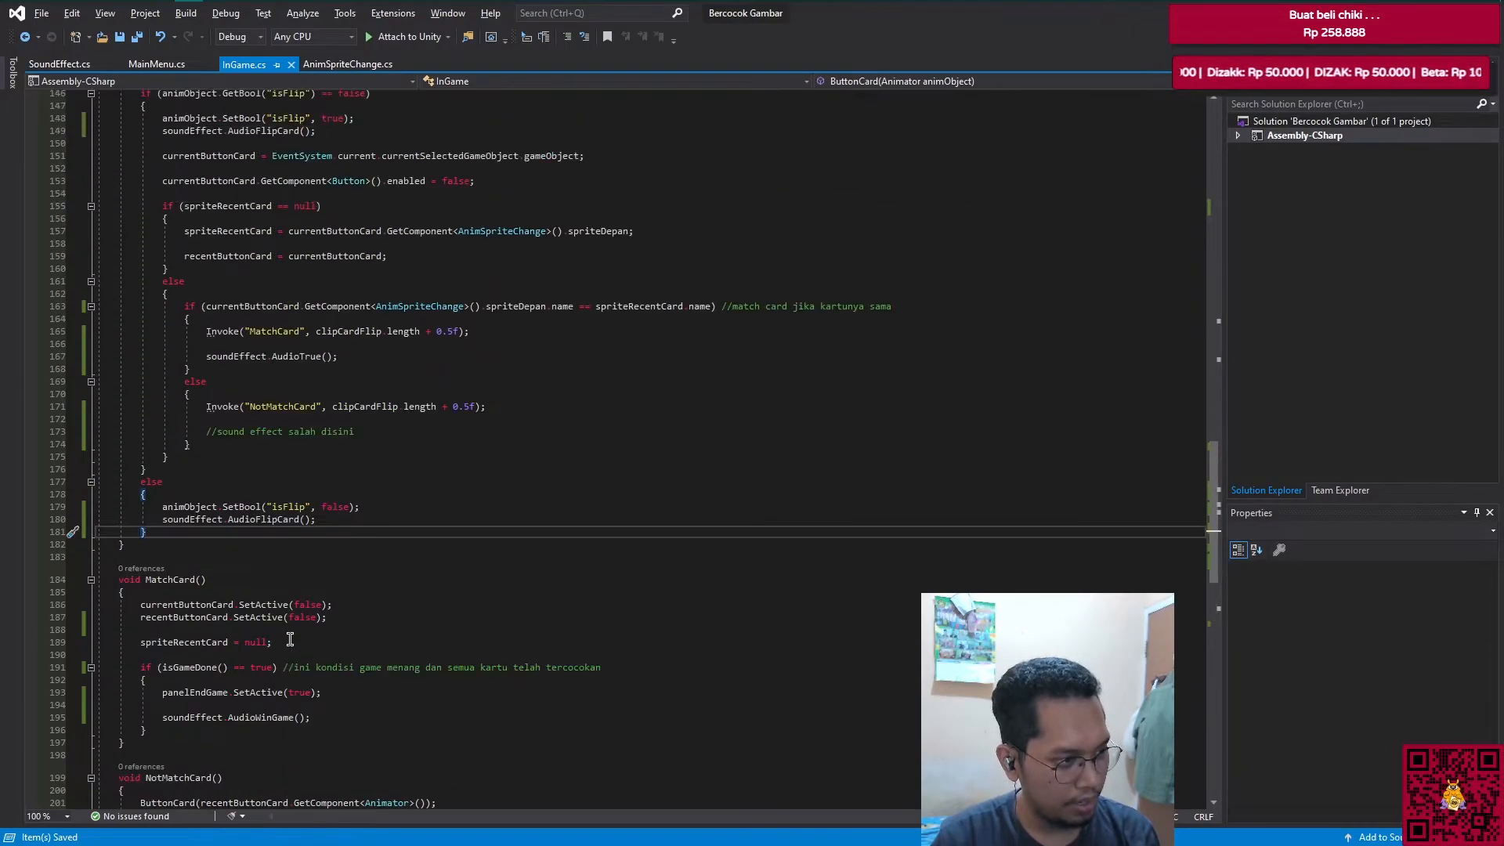
{"action": "scroll", "coordinate": [286, 594], "scroll_direction": "up", "scroll_amount": 4}
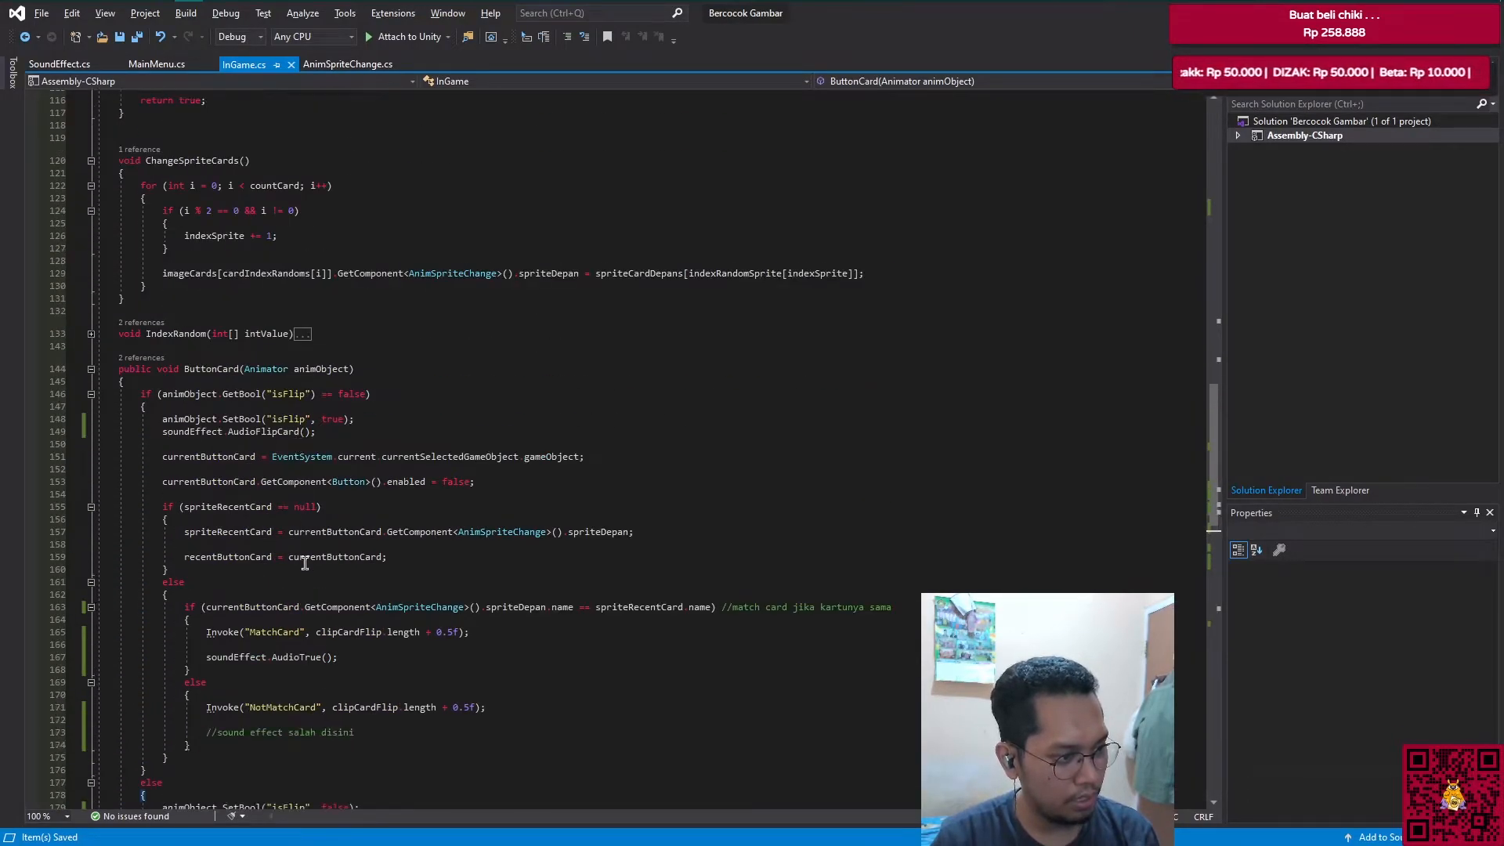
{"action": "scroll", "coordinate": [304, 559], "scroll_direction": "down", "scroll_amount": 4}
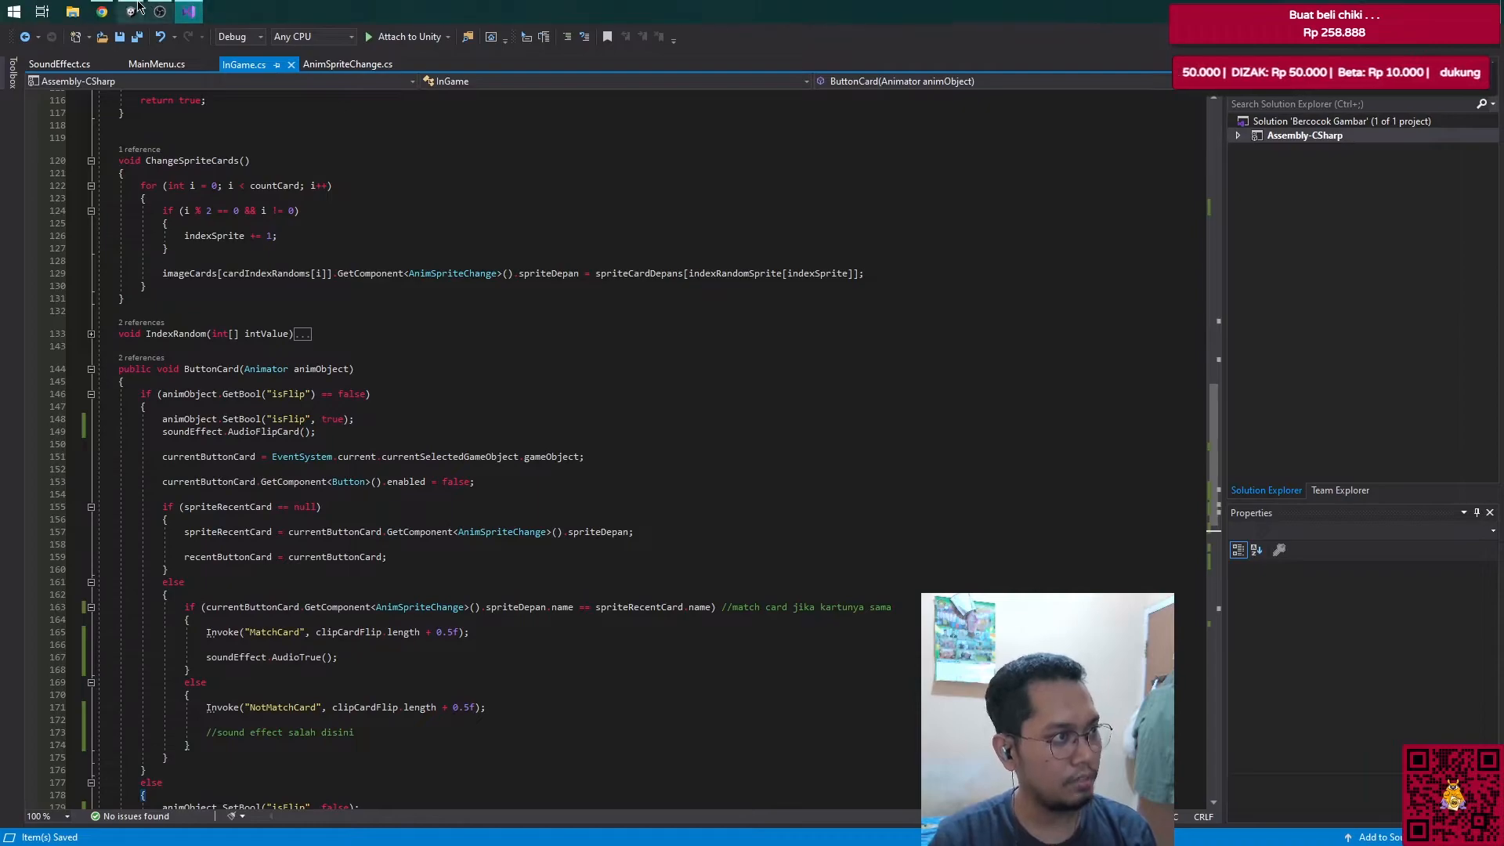
{"action": "key", "text": "alt+Tab"}
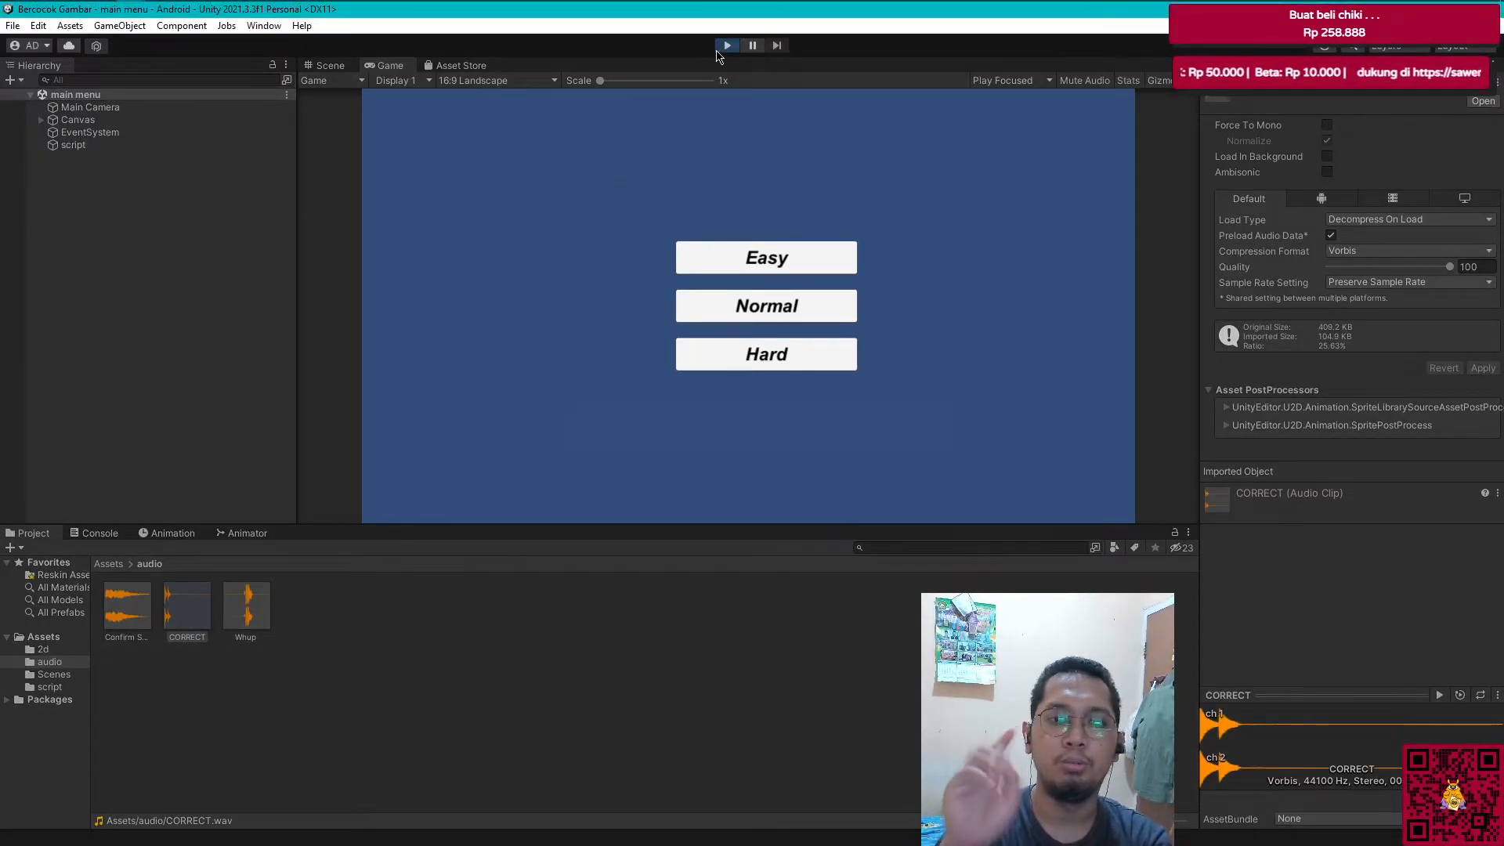
{"action": "left_click", "coordinate": [762, 307]}
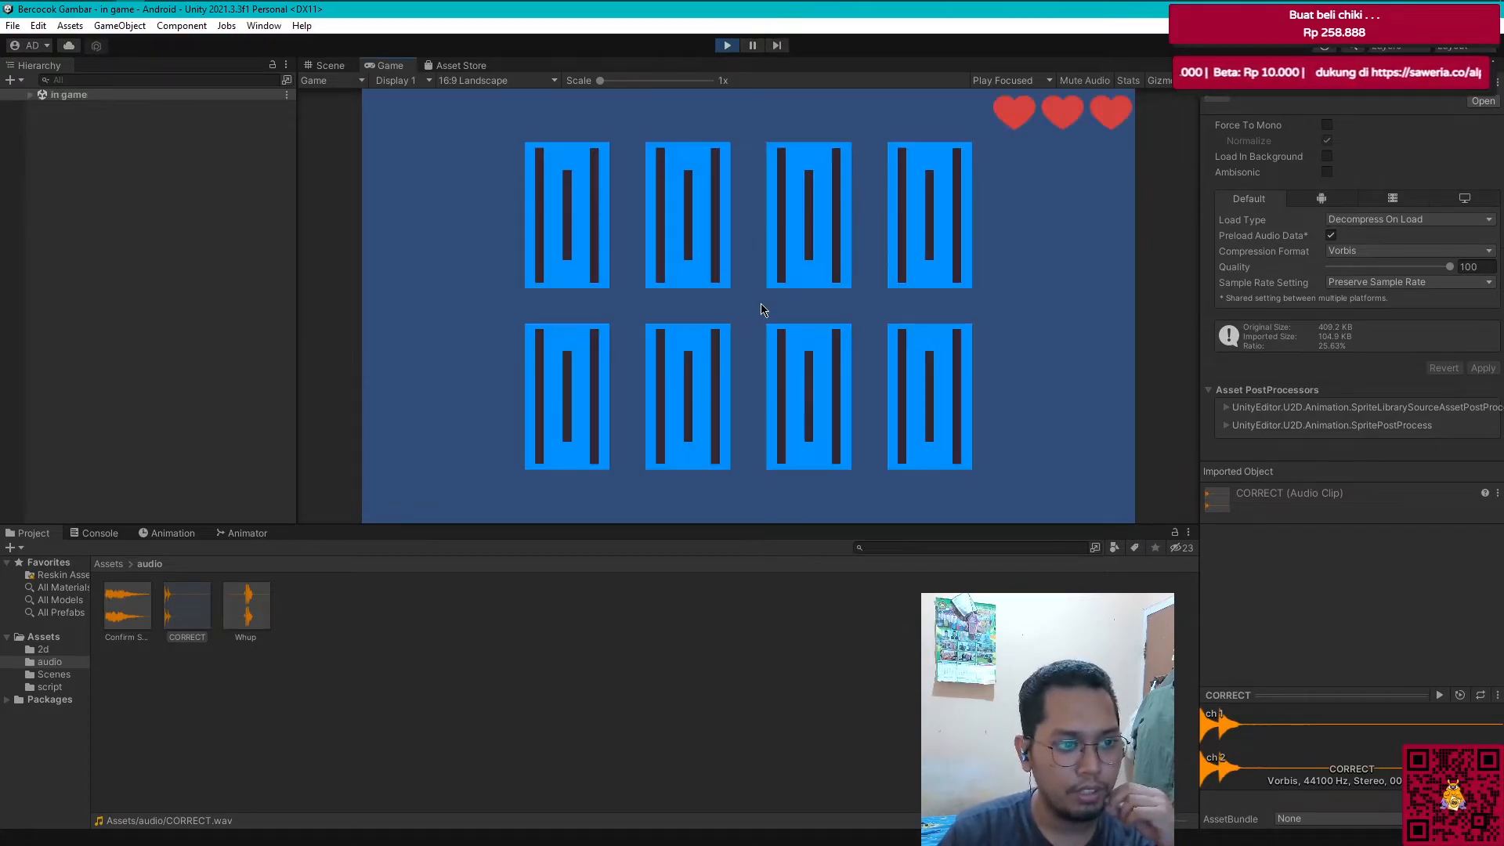
{"action": "left_click", "coordinate": [584, 240]}
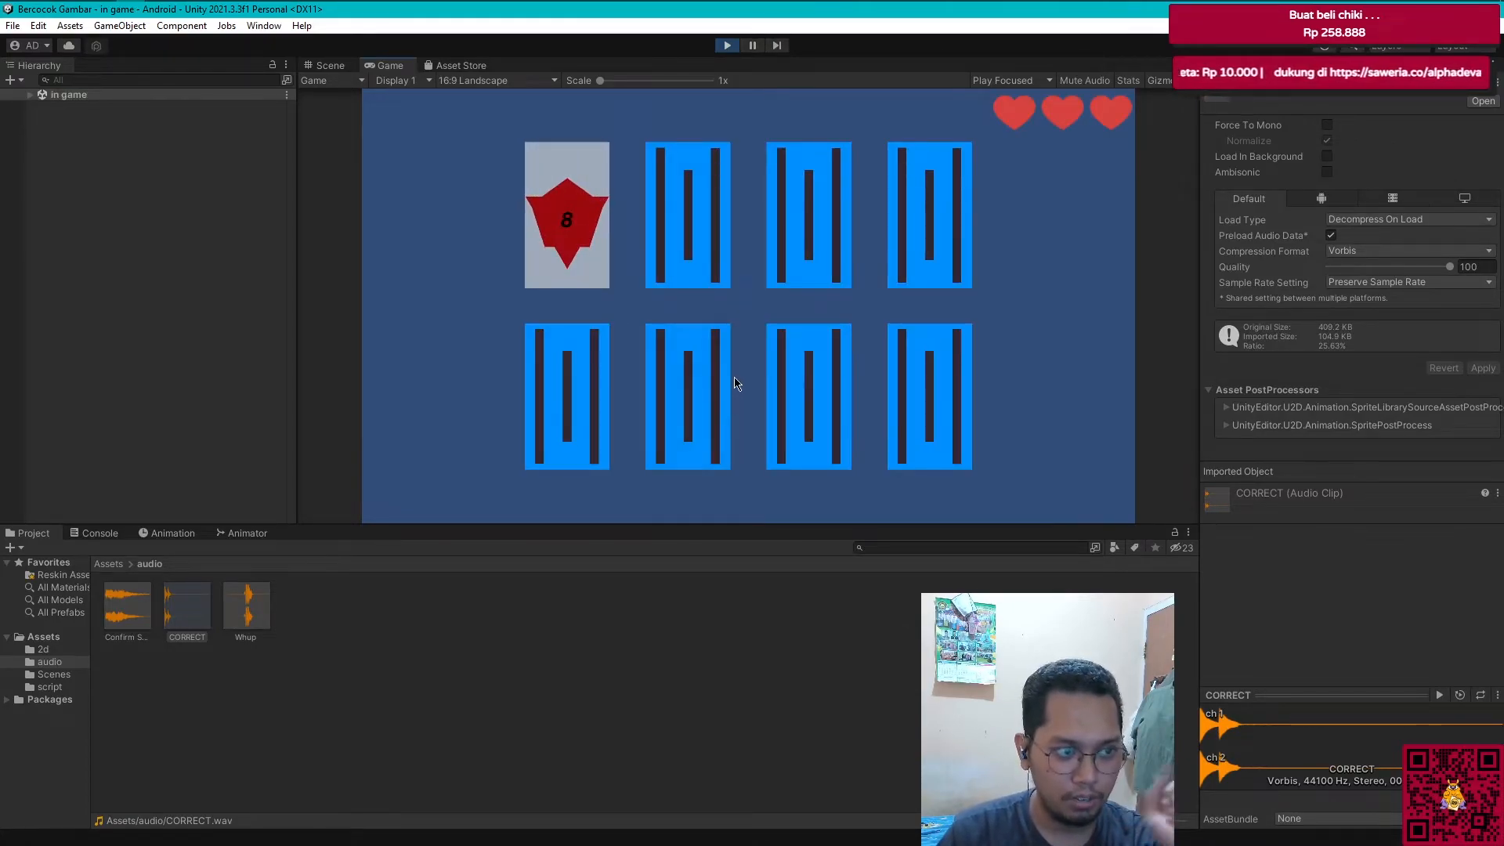
{"action": "left_click", "coordinate": [252, 611]}
{"action": "left_click", "coordinate": [662, 259]}
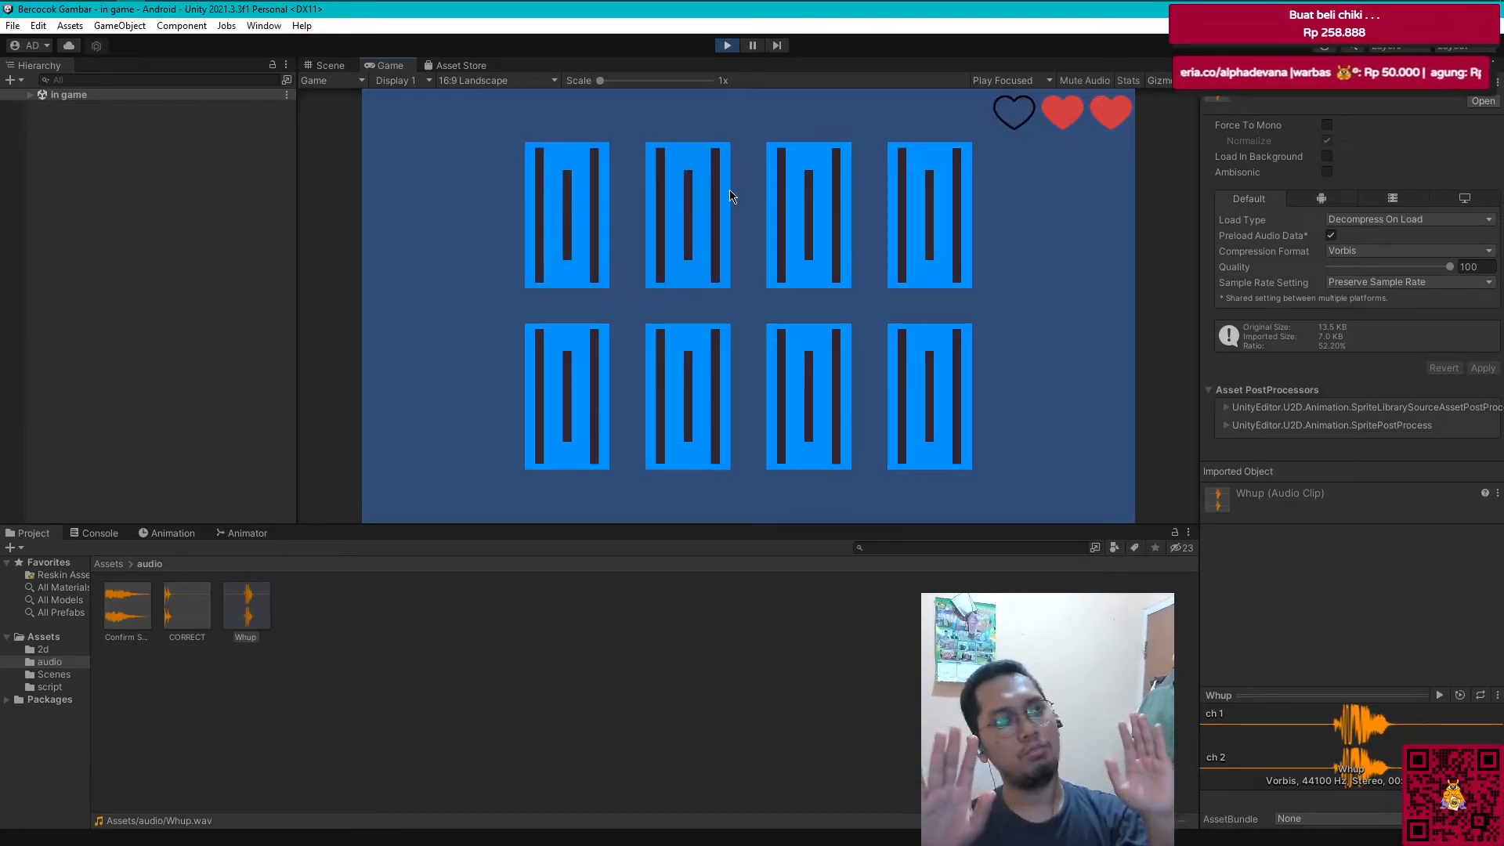
Step: Switch to Visual Studio and examine the sound calls in InGame.cs's ButtonCard, MatchCard and NotMatchCard methods
{"action": "left_click", "coordinate": [211, 313]}
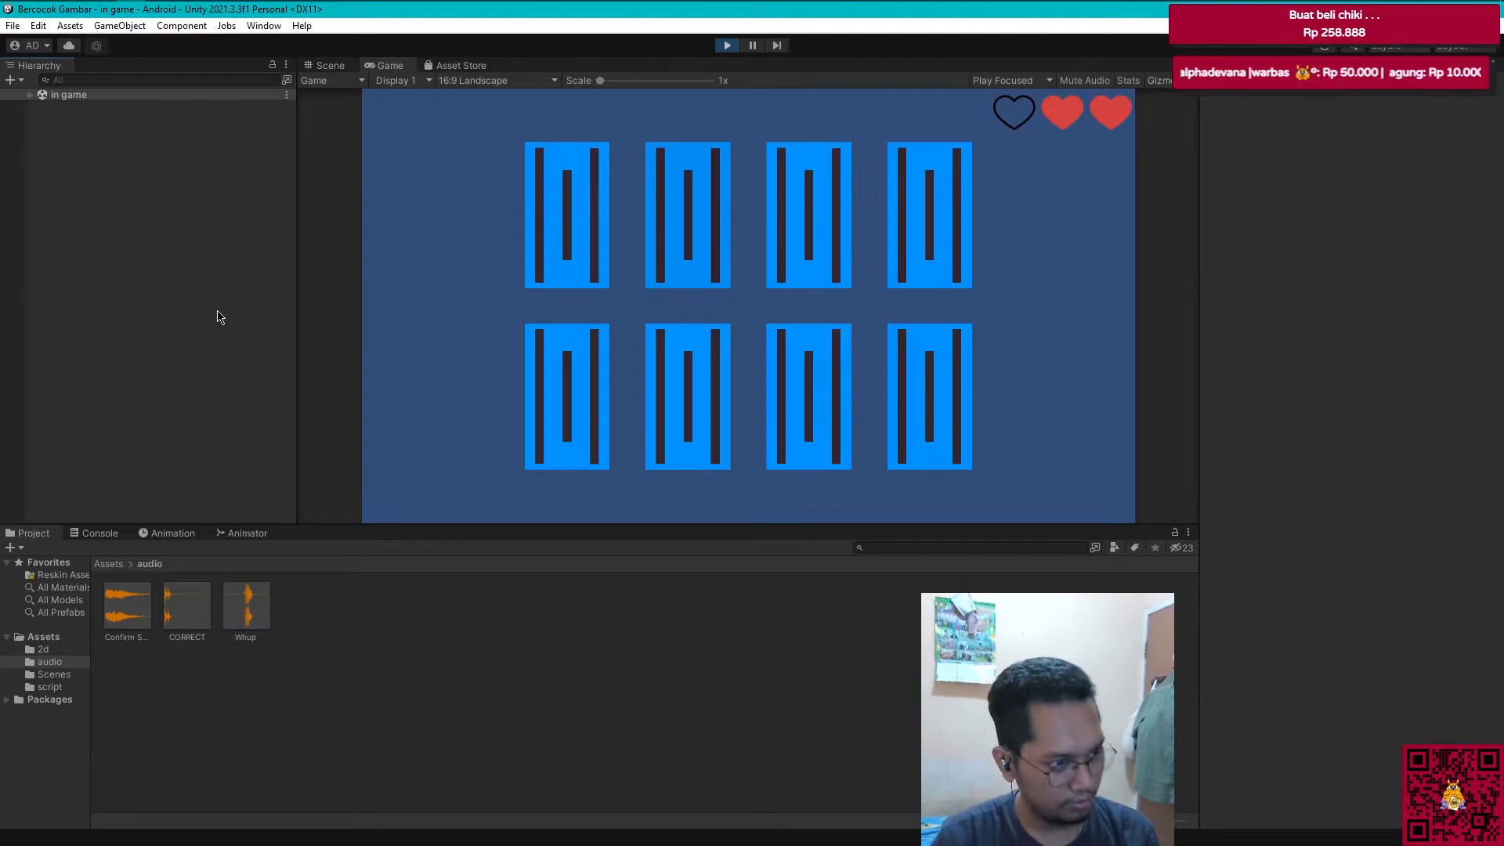
{"action": "key", "text": "alt+Tab"}
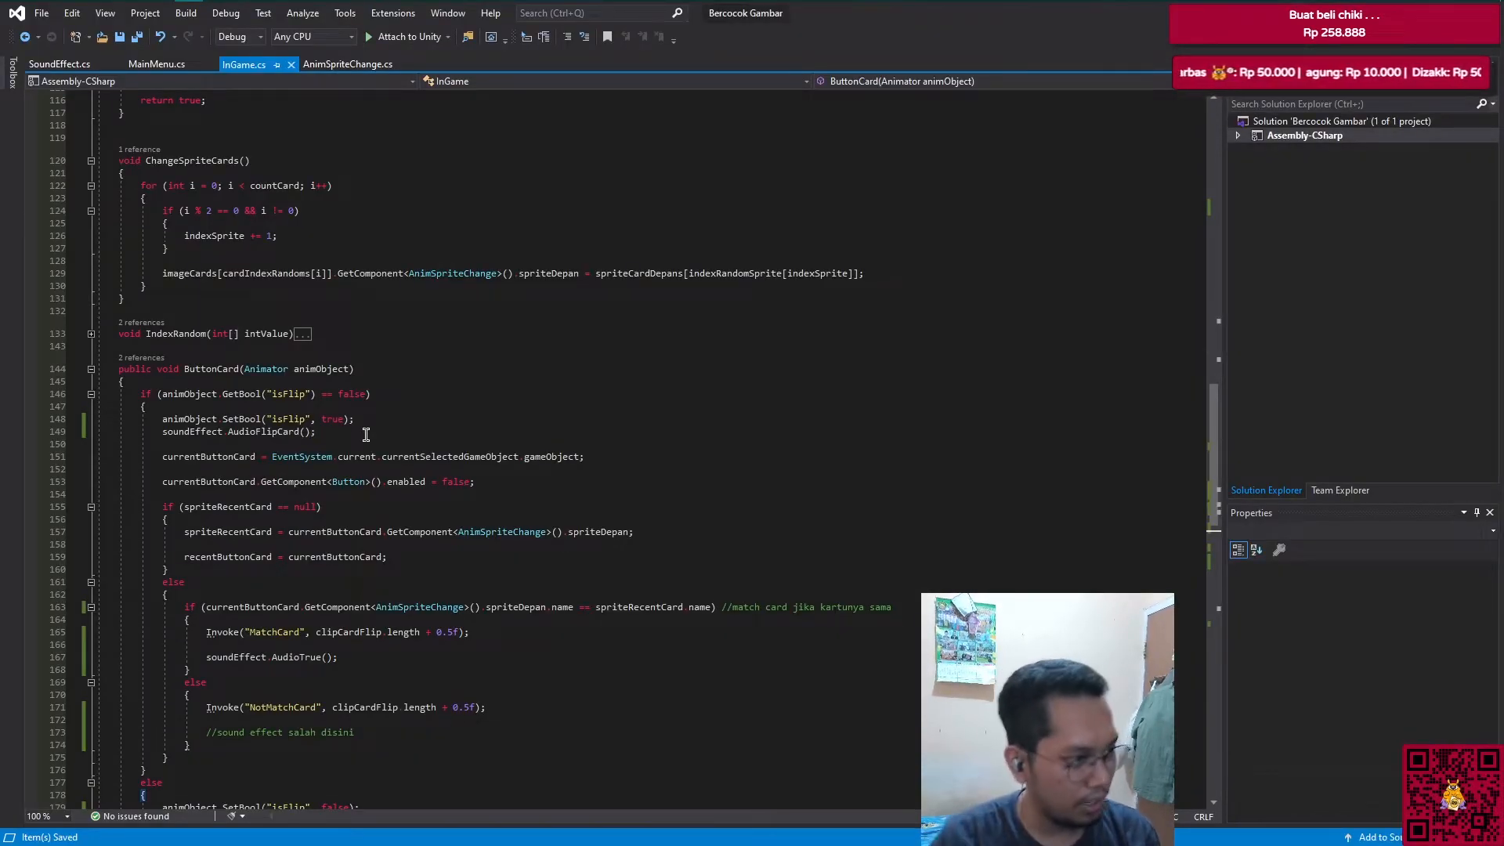
{"action": "scroll", "coordinate": [312, 527], "scroll_direction": "down", "scroll_amount": 17}
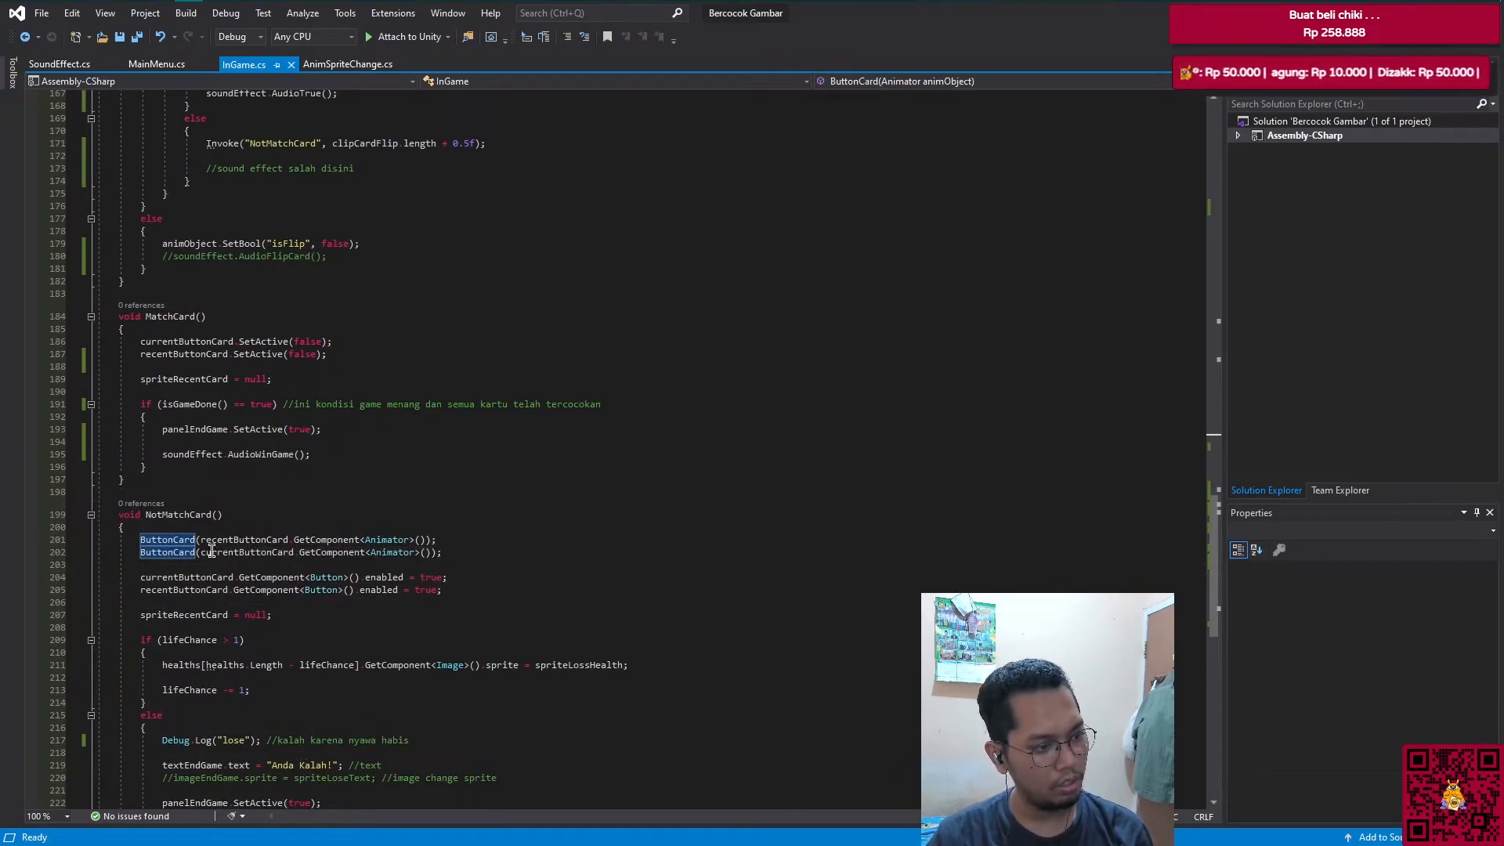
{"action": "scroll", "coordinate": [225, 554], "scroll_direction": "up", "scroll_amount": 1}
{"action": "scroll", "coordinate": [199, 578], "scroll_direction": "up", "scroll_amount": 3}
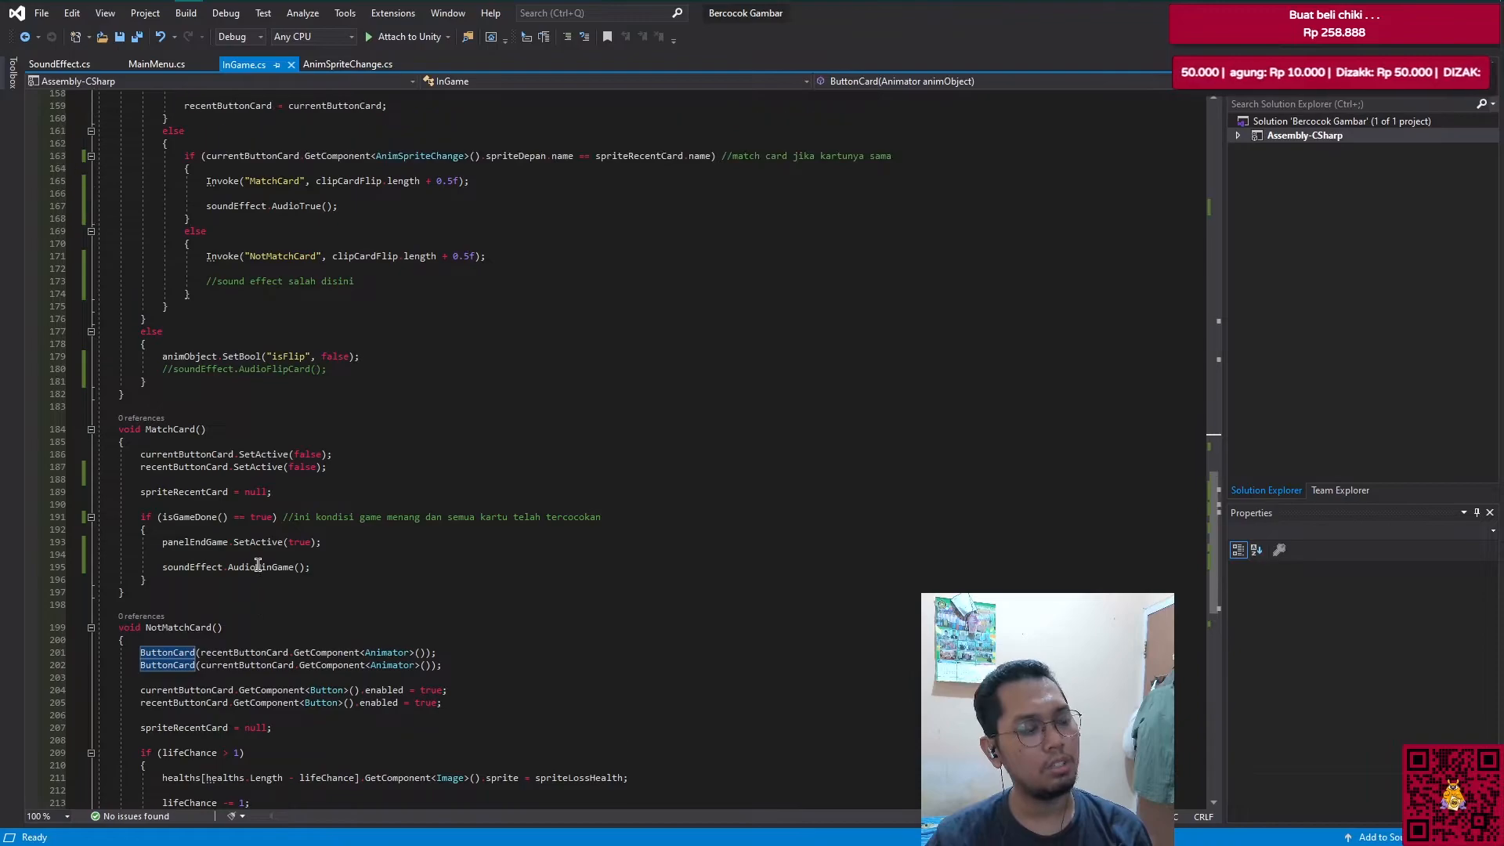
{"action": "scroll", "coordinate": [151, 541], "scroll_direction": "down", "scroll_amount": 4}
{"action": "scroll", "coordinate": [214, 546], "scroll_direction": "up", "scroll_amount": 7}
{"action": "scroll", "coordinate": [227, 549], "scroll_direction": "down", "scroll_amount": 9}
{"action": "scroll", "coordinate": [251, 551], "scroll_direction": "up", "scroll_amount": 8}
{"action": "scroll", "coordinate": [256, 552], "scroll_direction": "down", "scroll_amount": 7}
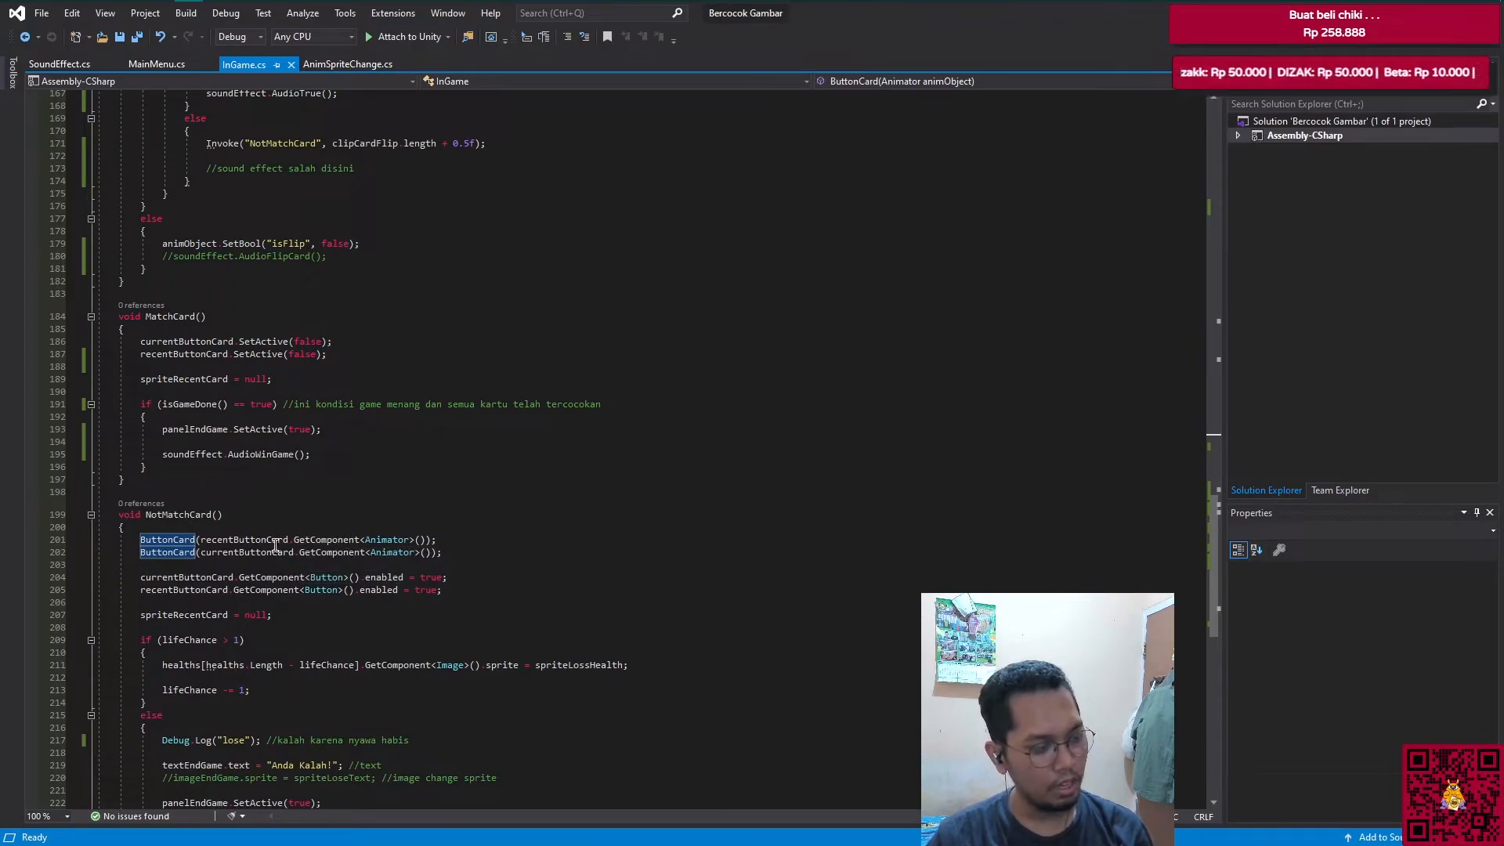
{"action": "scroll", "coordinate": [376, 556], "scroll_direction": "up", "scroll_amount": 3}
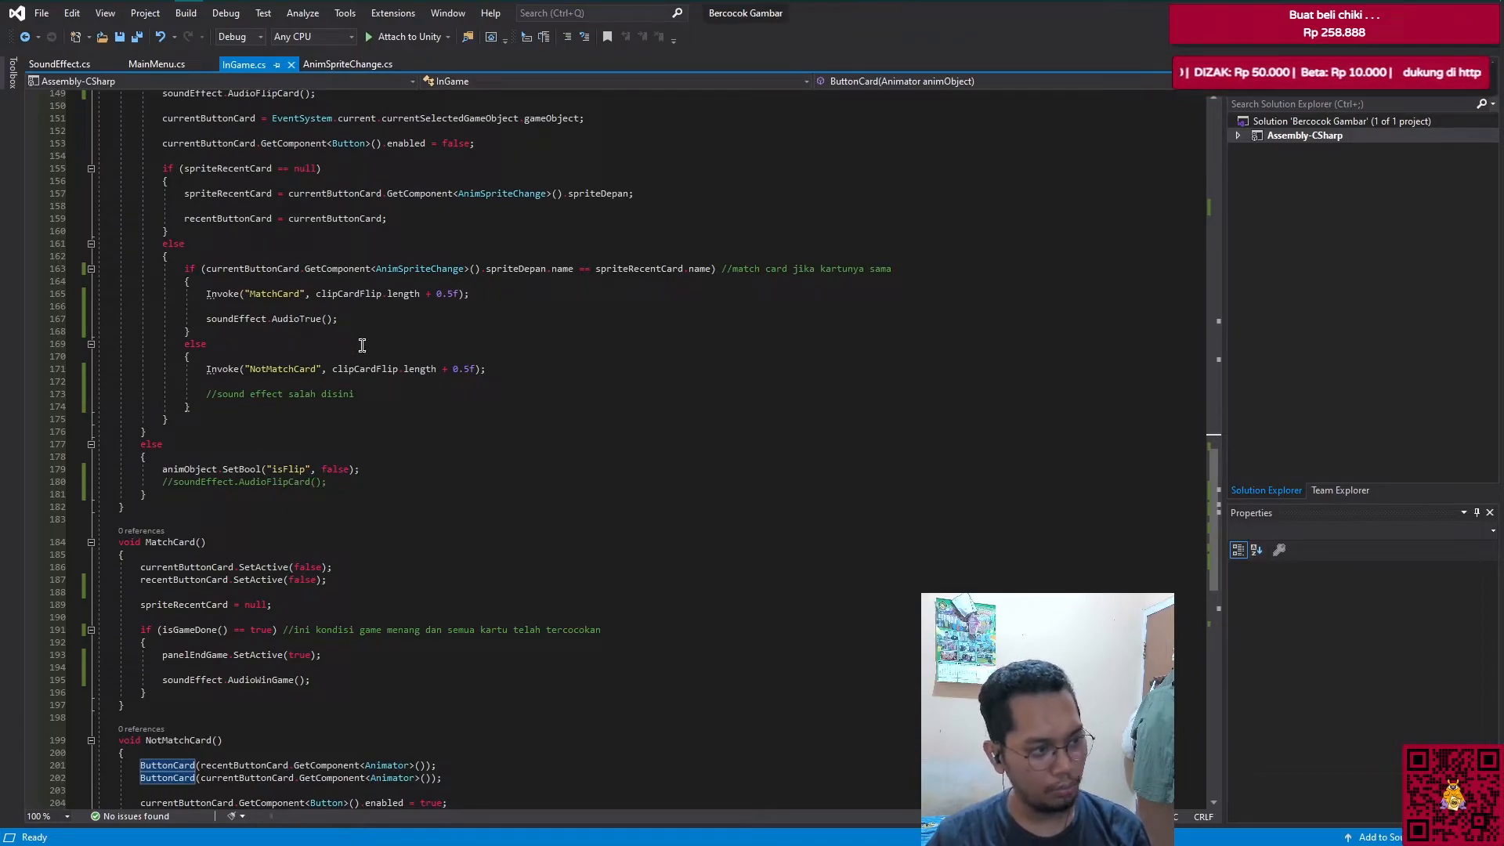
{"action": "key", "text": "F12"}
{"action": "left_click", "coordinate": [333, 318]}
Step: Insert soundEffect.AudioFlipCard(); directly below the two ButtonCard calls in NotMatchCard, and save the script
{"action": "scroll", "coordinate": [352, 571], "scroll_direction": "down", "scroll_amount": 13}
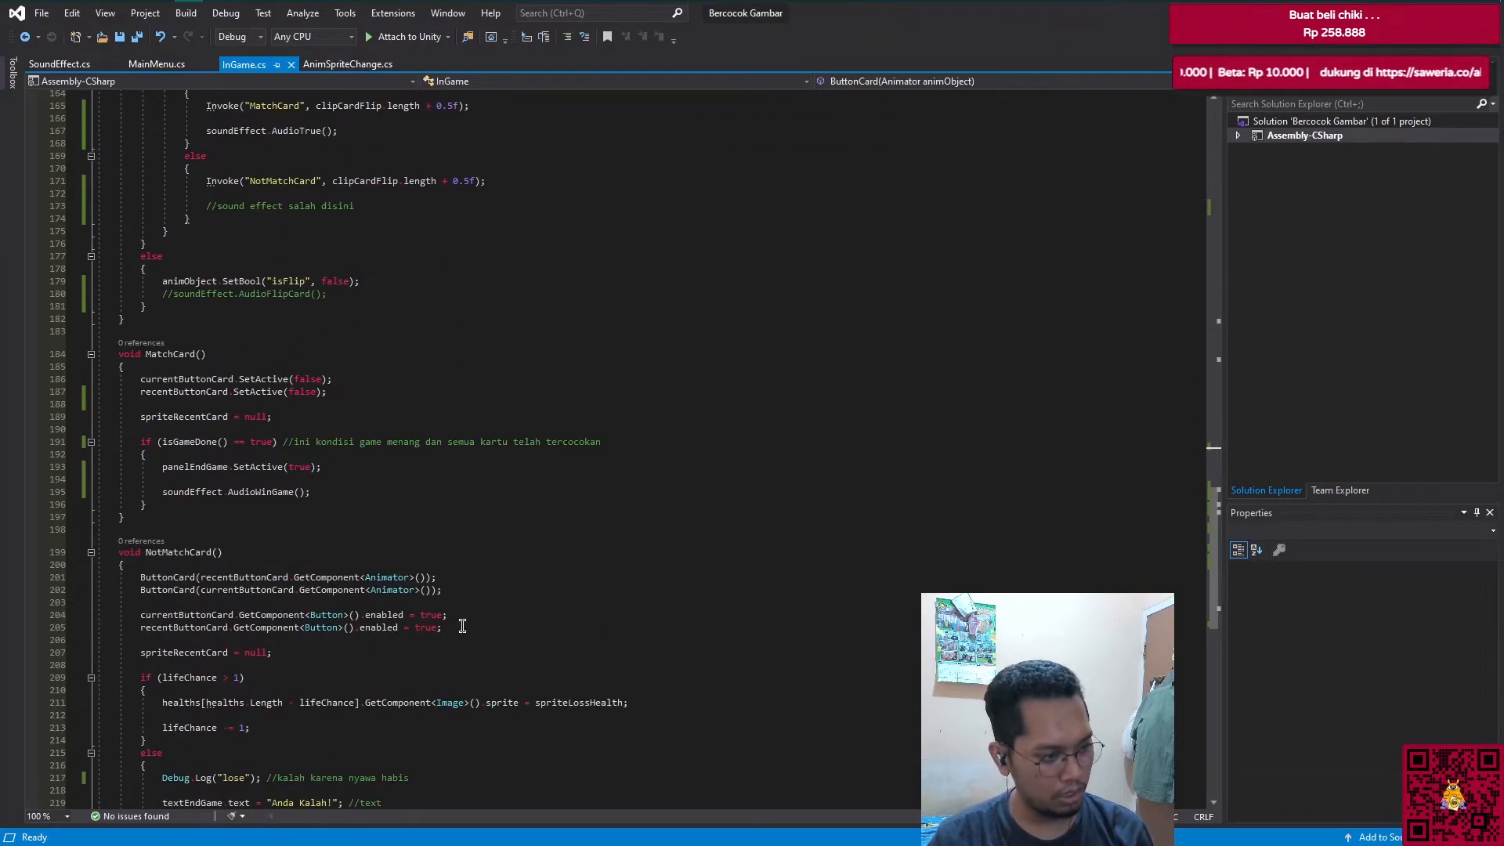
{"action": "left_click", "coordinate": [476, 588]}
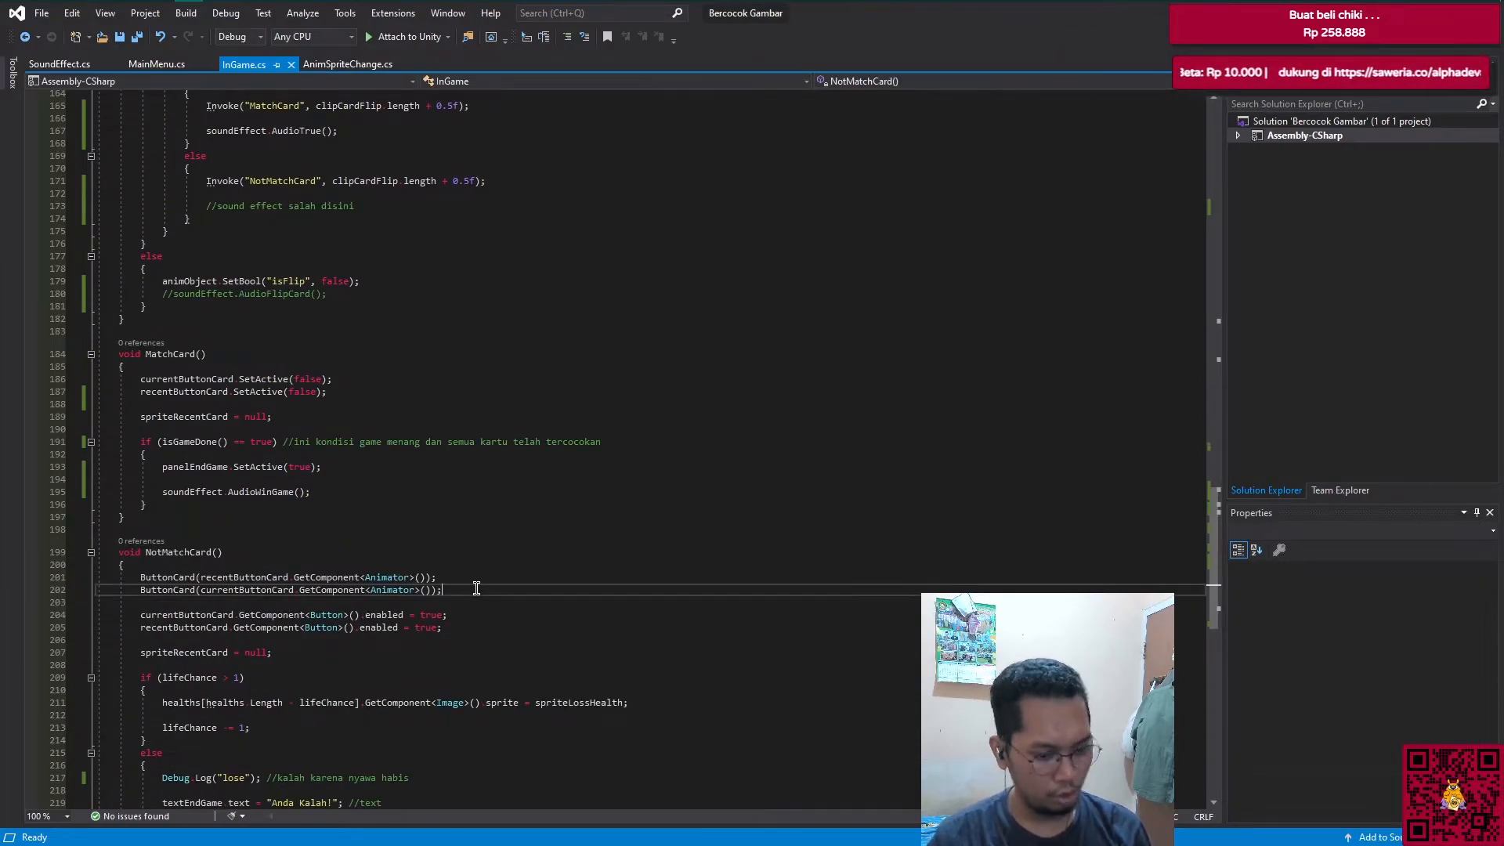
{"action": "key", "text": "Return"}
{"action": "type", "text": "soundEffect.AudioFlipCard();"}
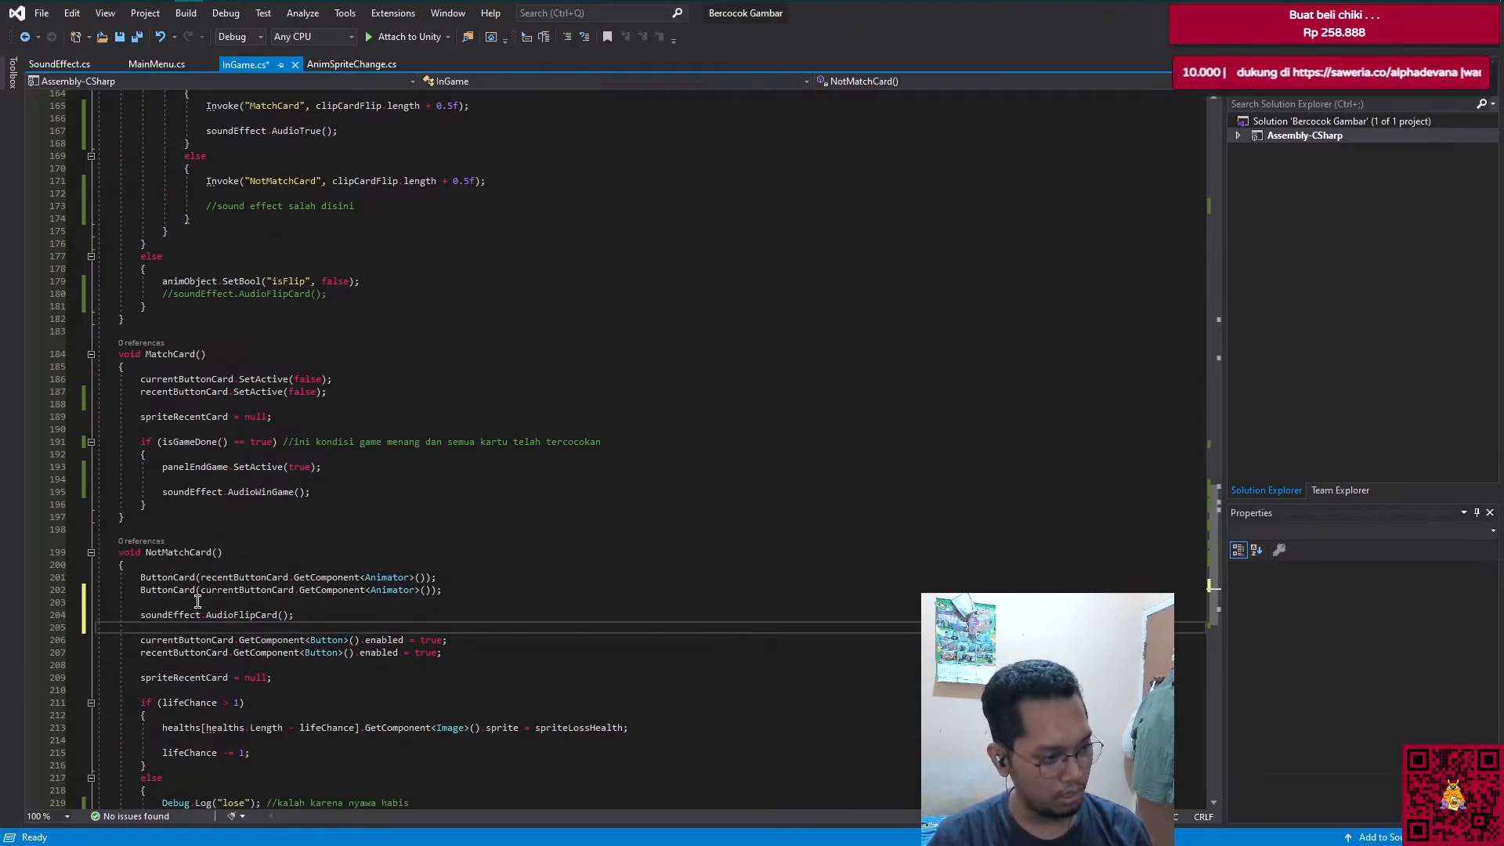
{"action": "left_click", "coordinate": [198, 602]}
{"action": "key", "text": "Delete"}
{"action": "left_click", "coordinate": [453, 583]}
{"action": "left_click", "coordinate": [314, 602]}
{"action": "key", "text": "ctrl+s"}
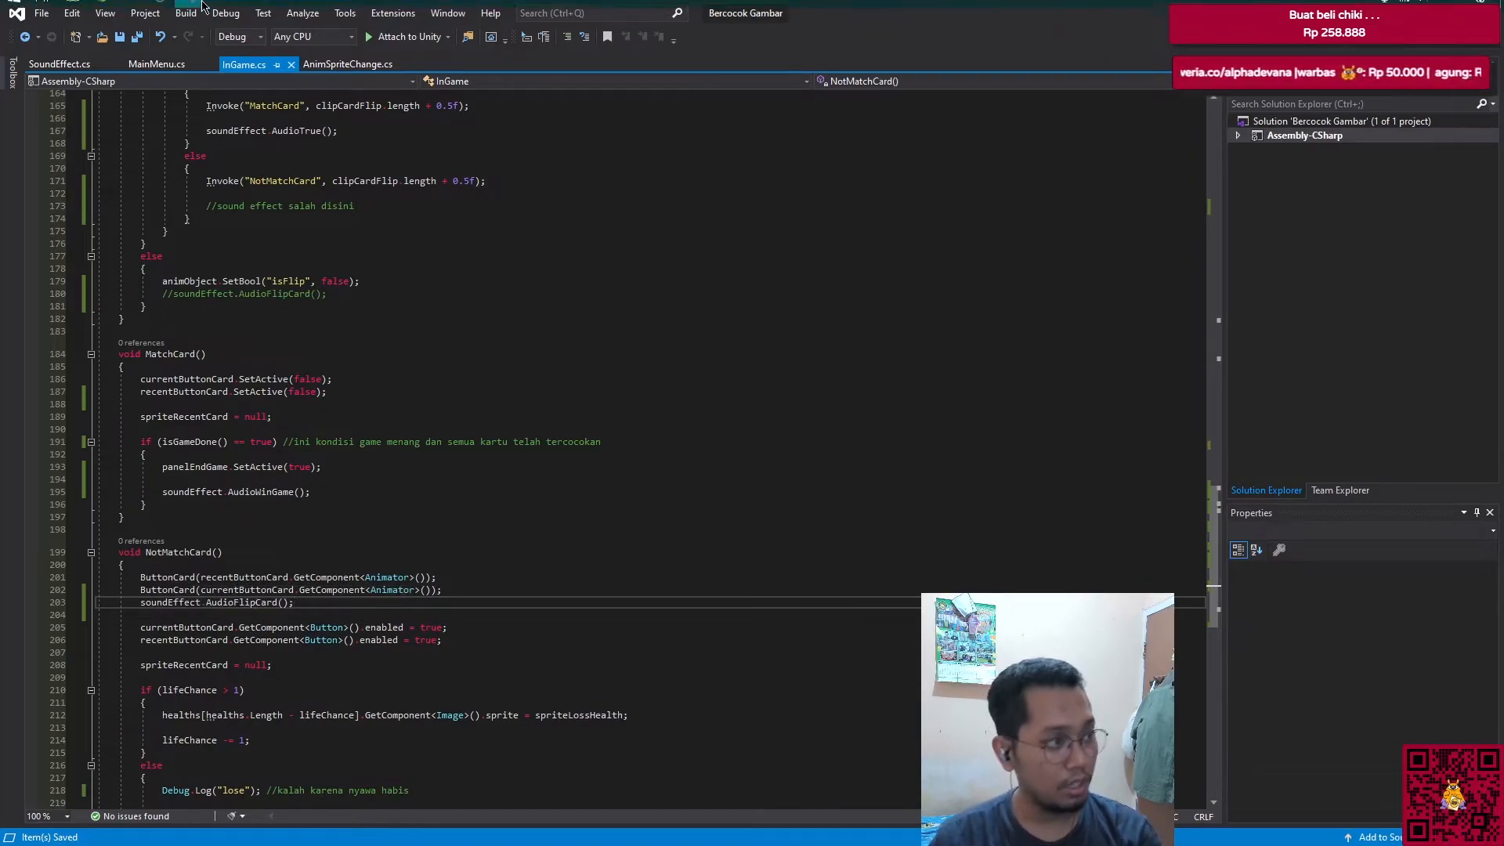
Step: Switch to Unity, run the game at Normal difficulty, and flip mismatched cards to test the flip-back sound
{"action": "mouse_move", "coordinate": [139, 6]}
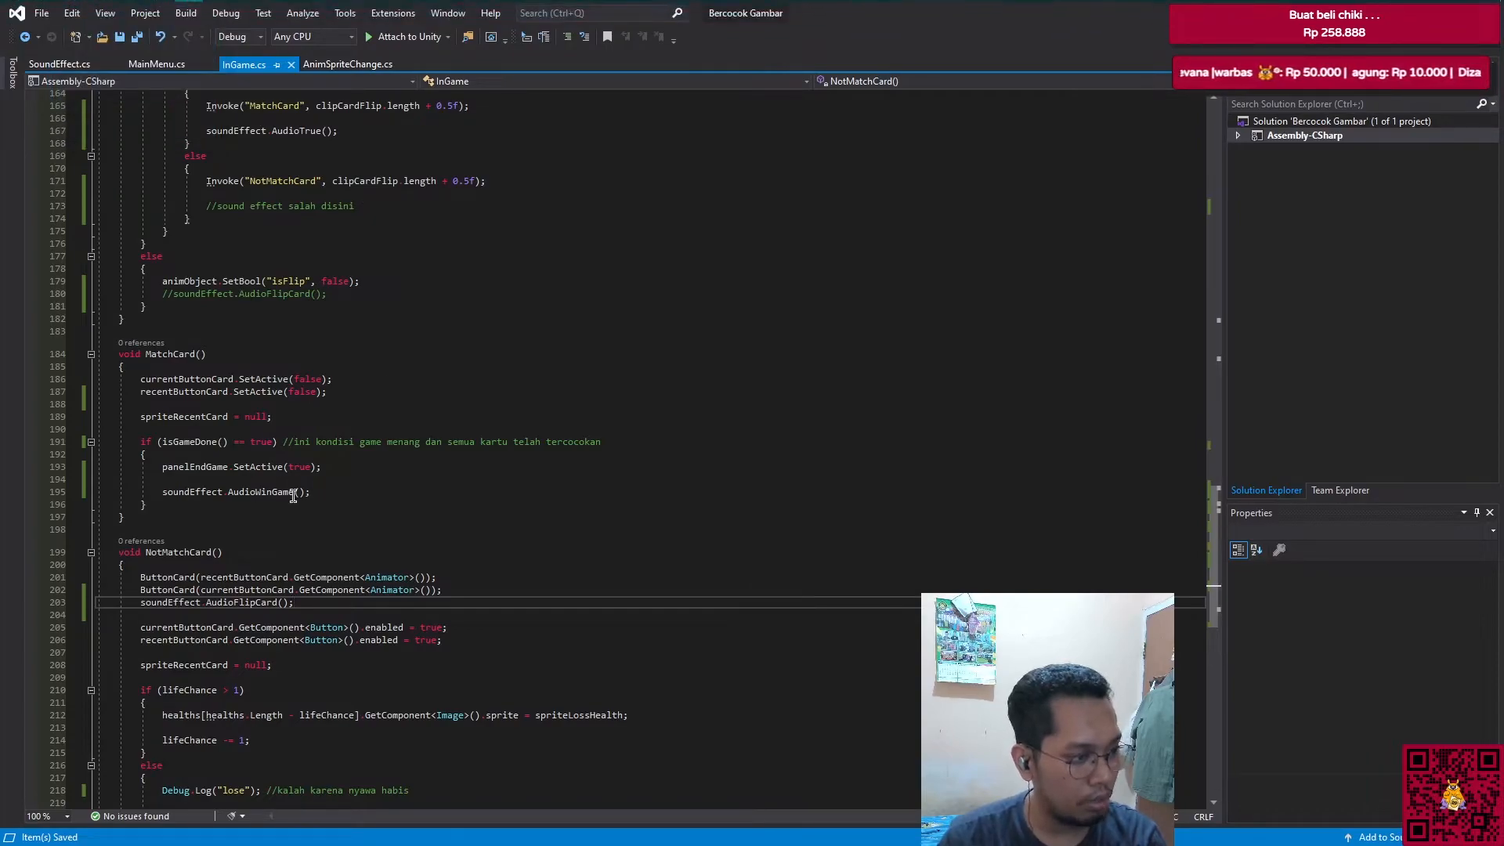
{"action": "scroll", "coordinate": [359, 505], "scroll_direction": "up", "scroll_amount": 7}
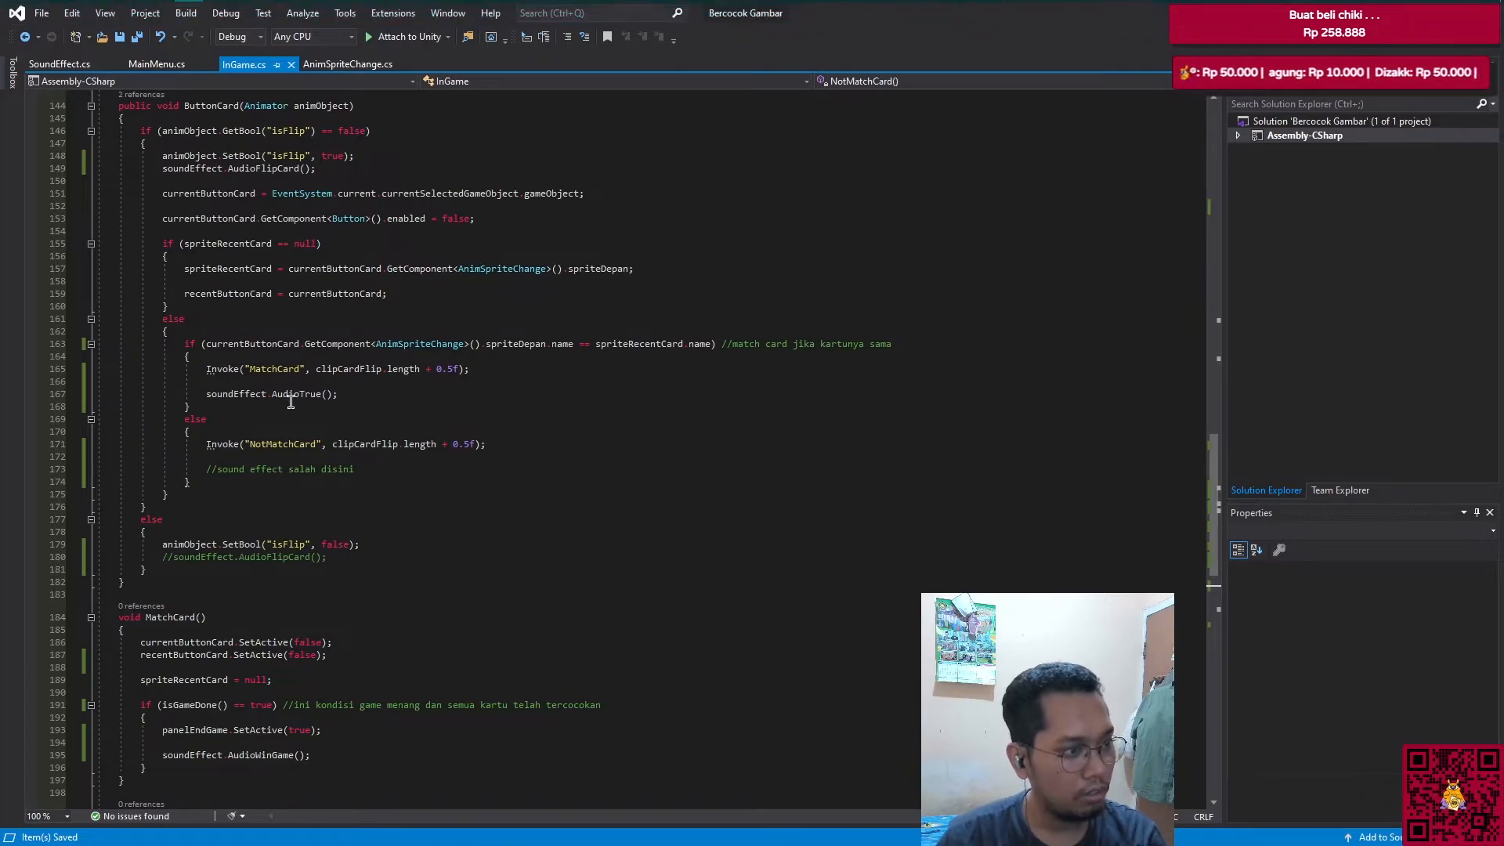
{"action": "key", "text": "alt+Tab"}
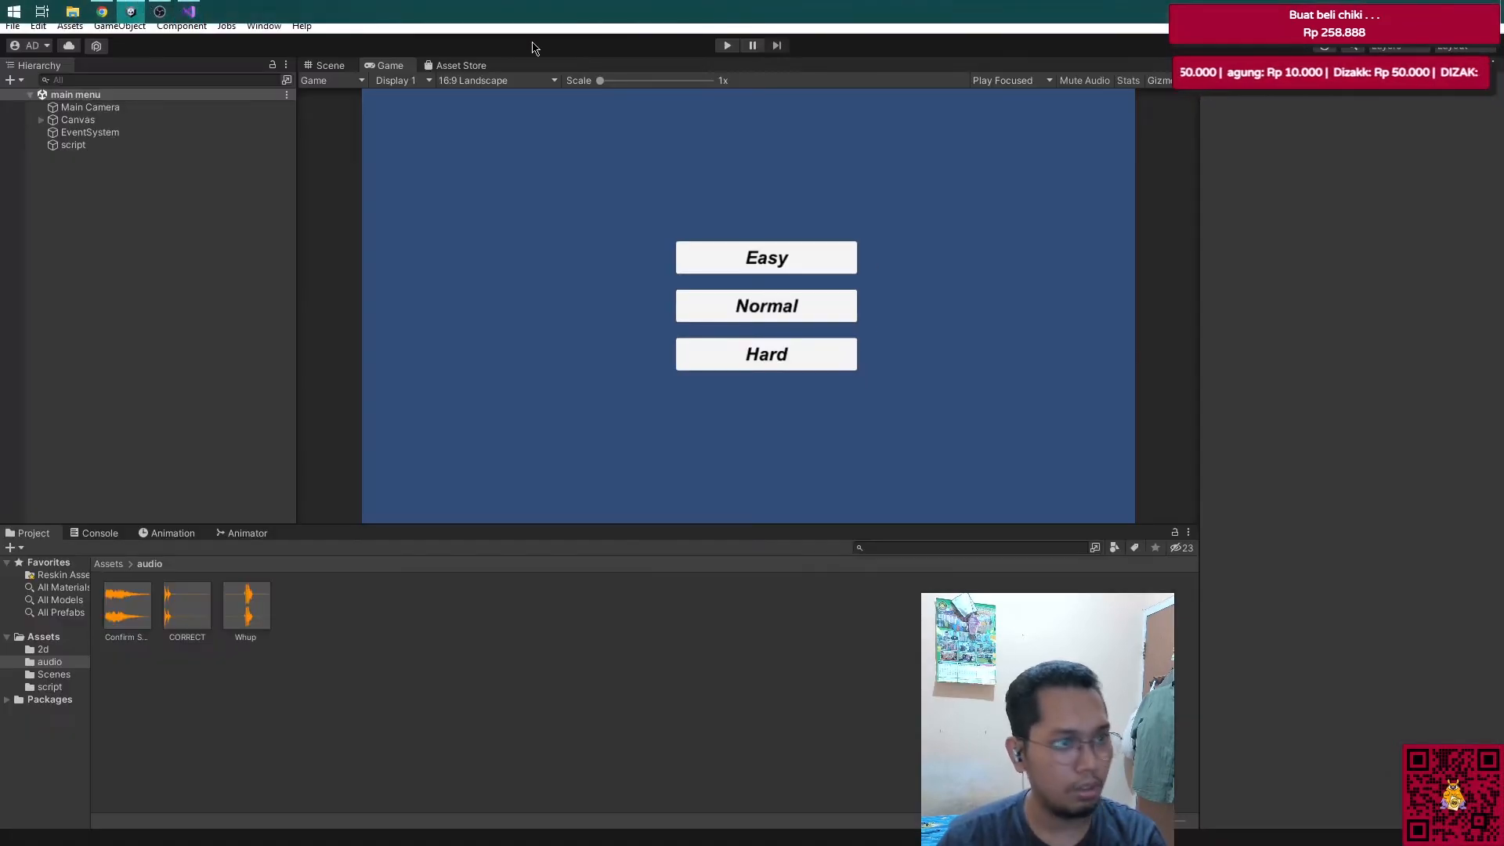
{"action": "left_click", "coordinate": [727, 46]}
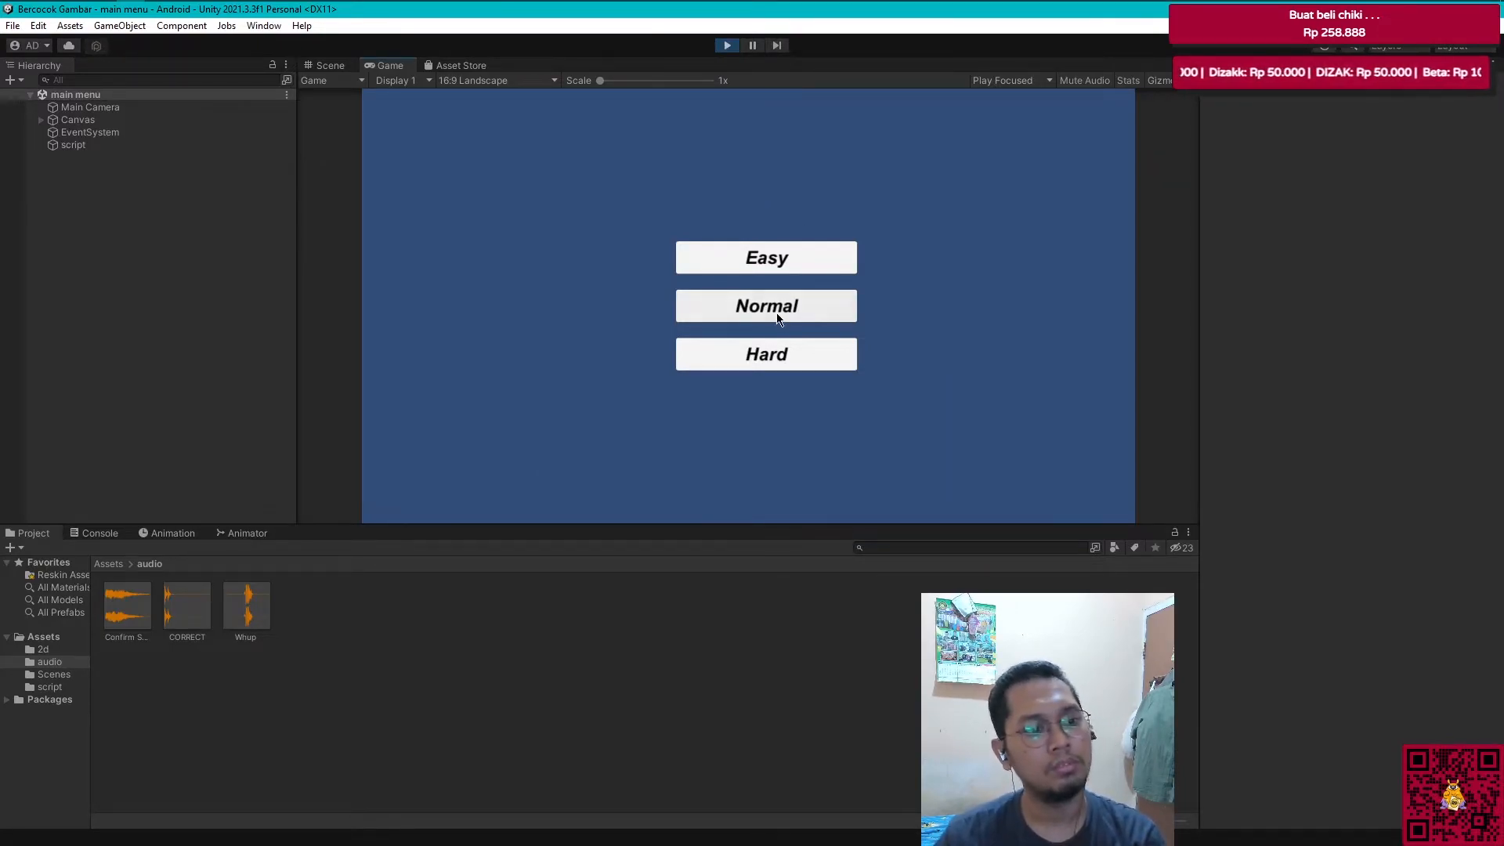
{"action": "left_click", "coordinate": [745, 306]}
{"action": "left_click", "coordinate": [702, 259]}
{"action": "left_click", "coordinate": [701, 377]}
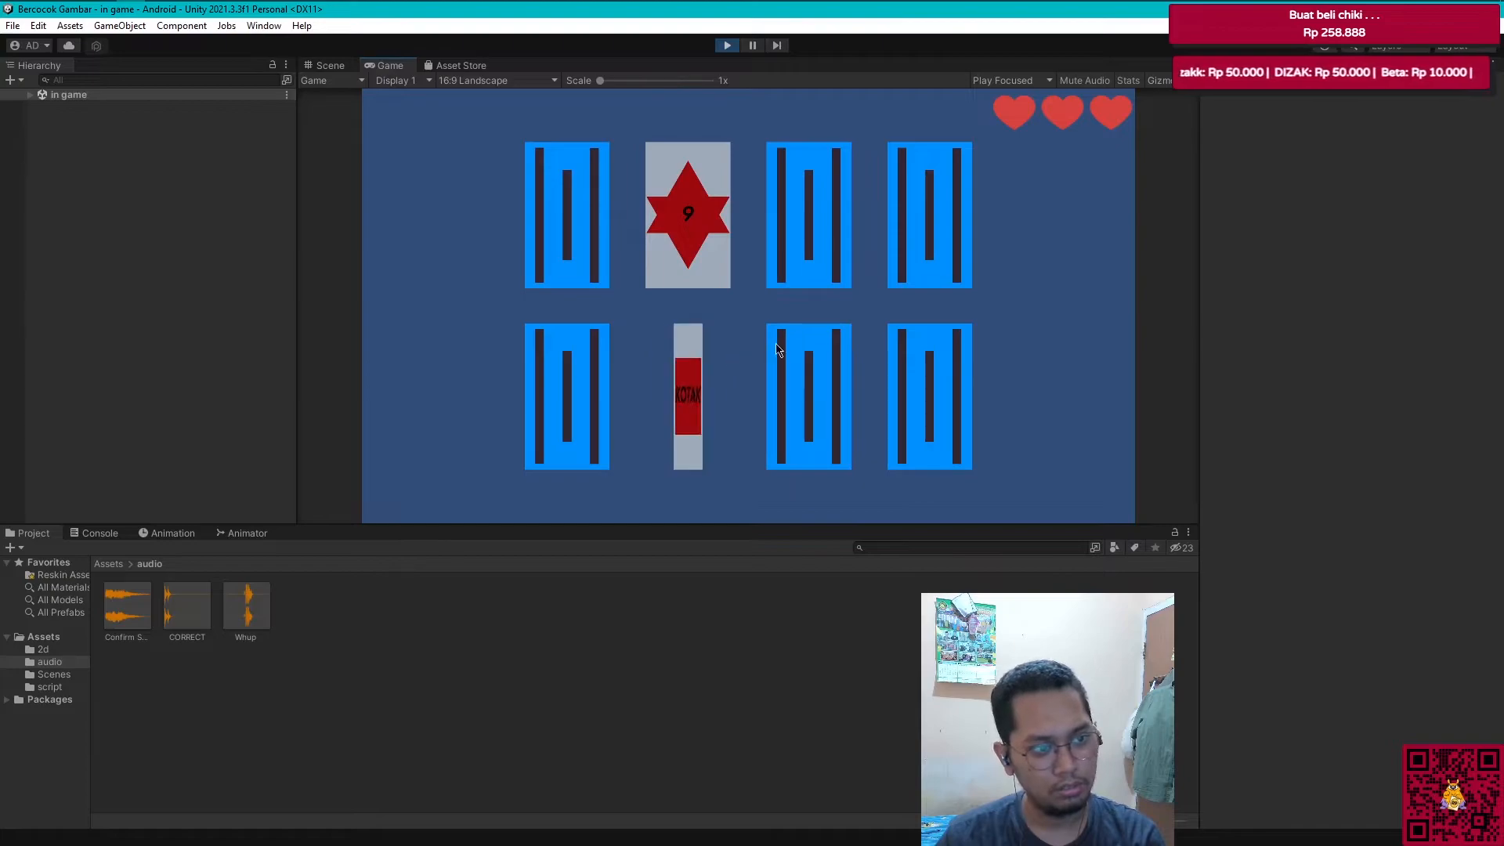
{"action": "left_click", "coordinate": [817, 333]}
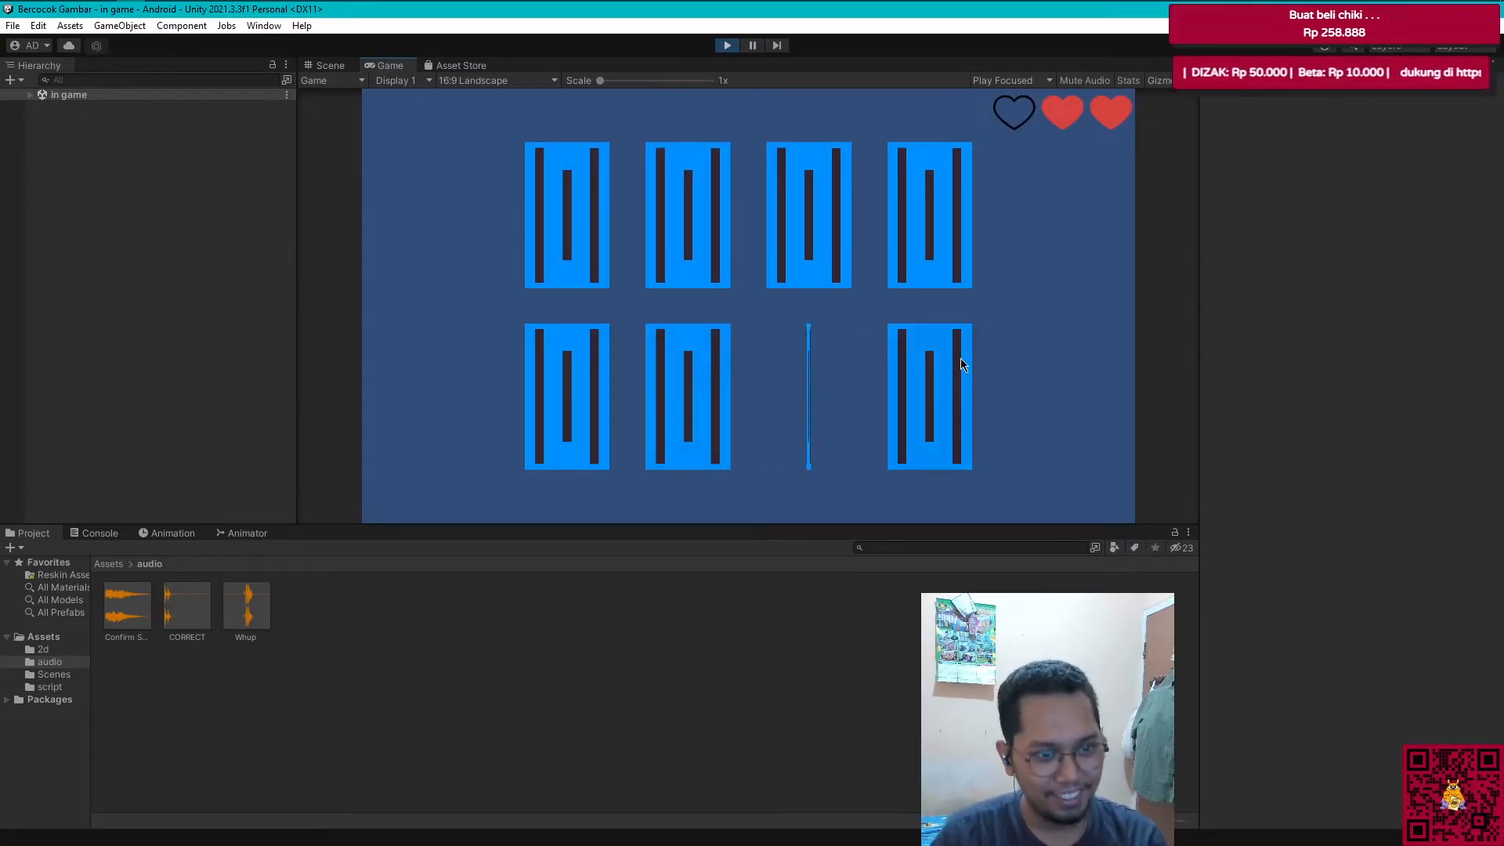
{"action": "left_click", "coordinate": [962, 362]}
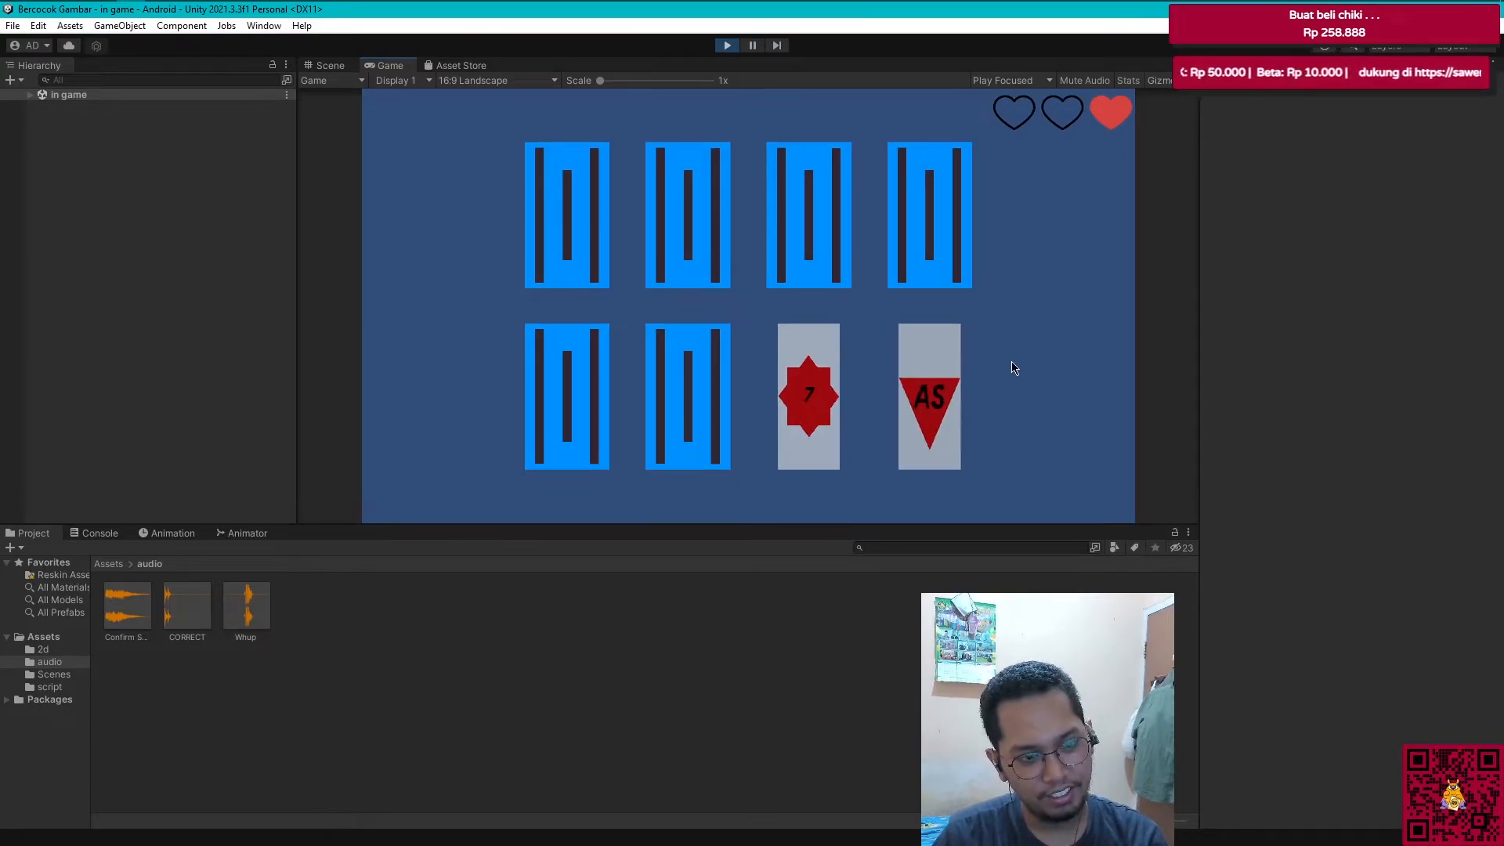
Step: Expand the Card group under Canvas and inspect the button cards' Sprite Depan values and scene positions to find a matching pair
{"action": "left_click", "coordinate": [30, 95]}
{"action": "left_click", "coordinate": [41, 120]}
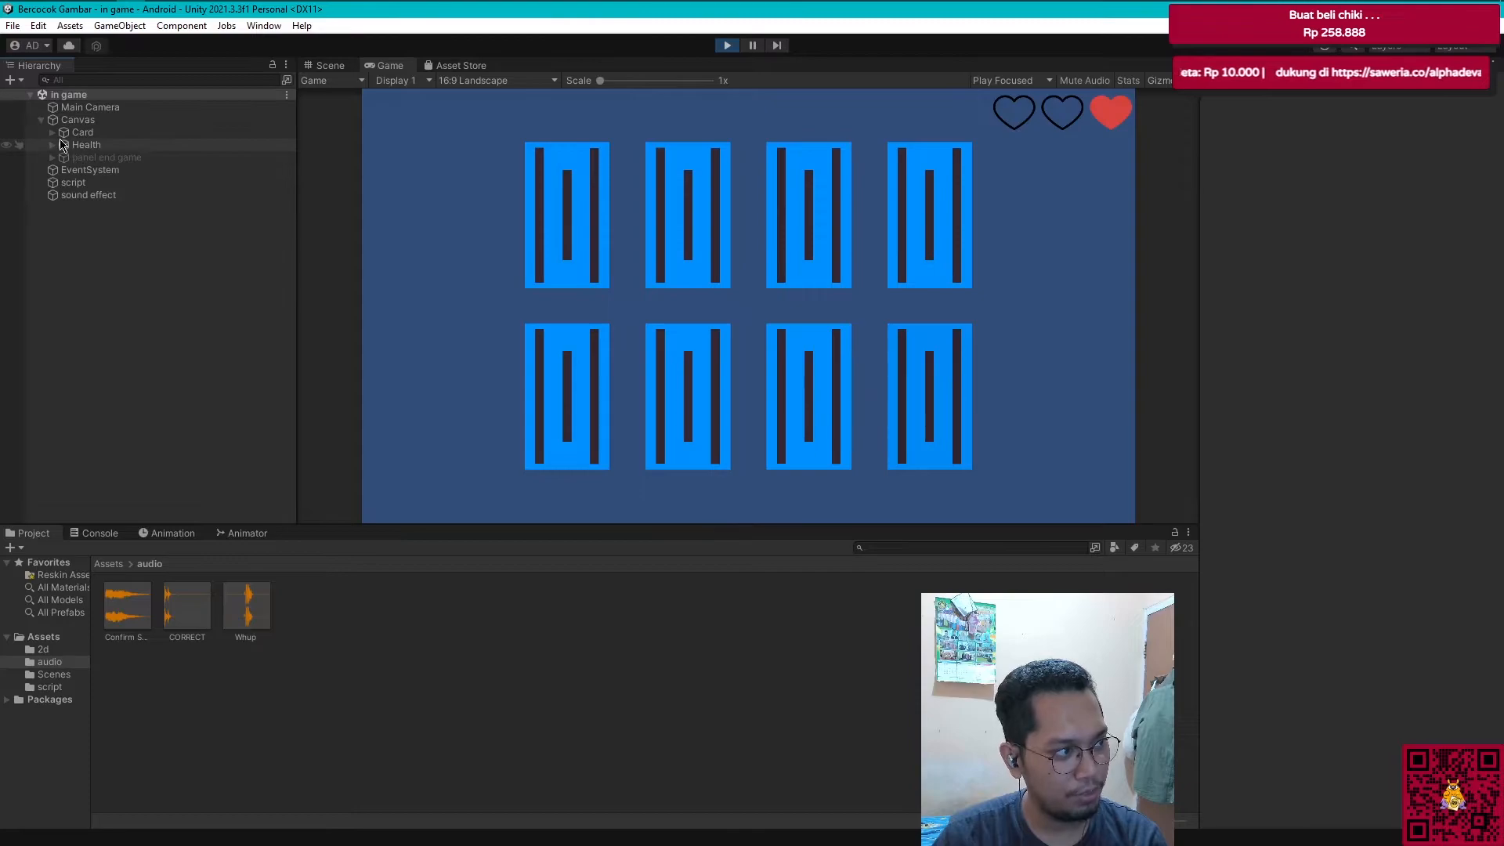
{"action": "left_click", "coordinate": [52, 132]}
{"action": "left_click", "coordinate": [126, 233]}
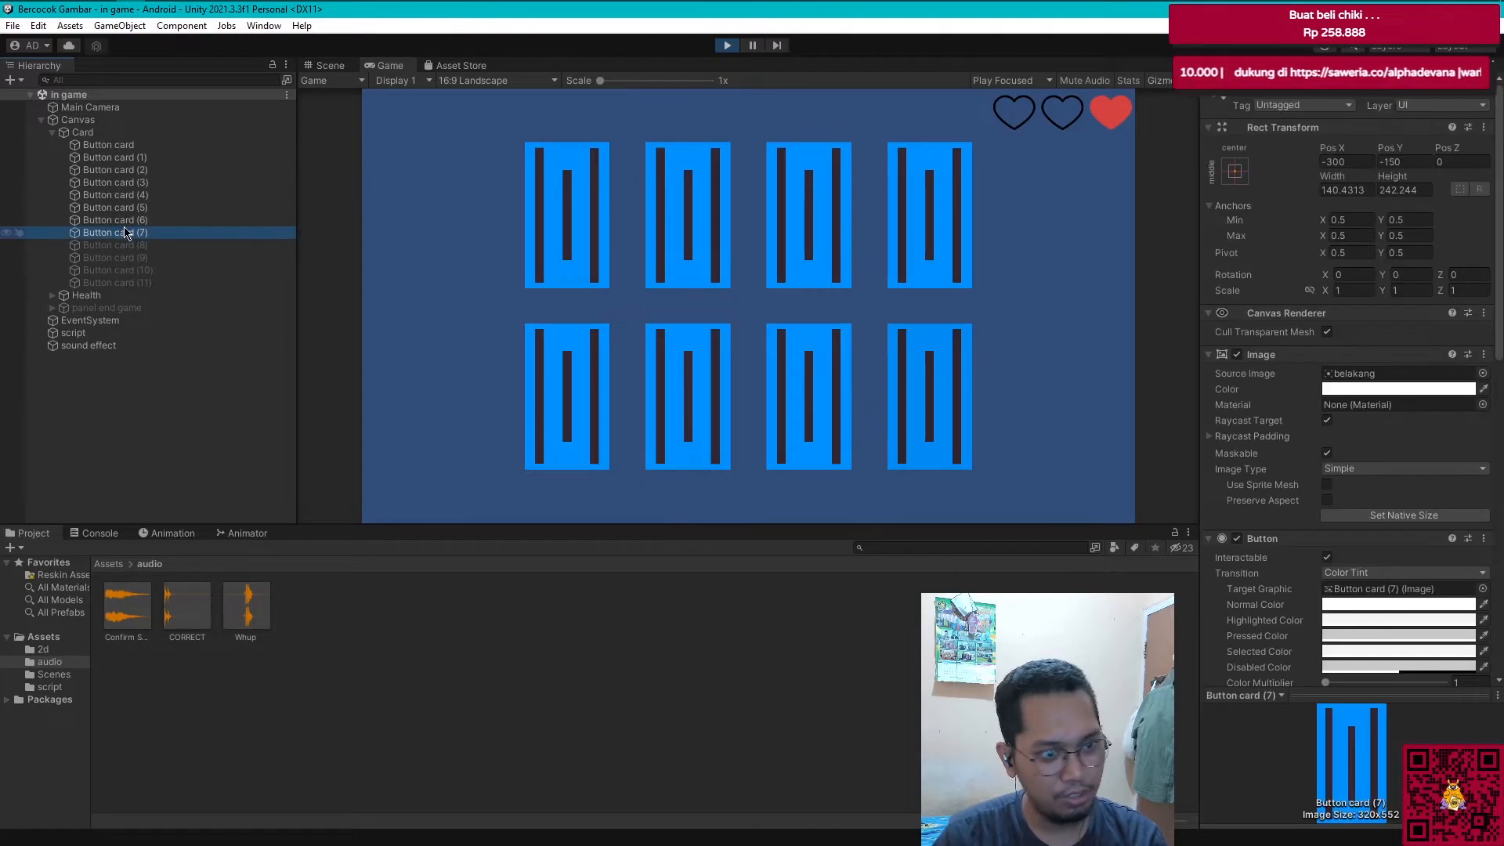
{"action": "scroll", "coordinate": [1361, 439], "scroll_direction": "down", "scroll_amount": 5}
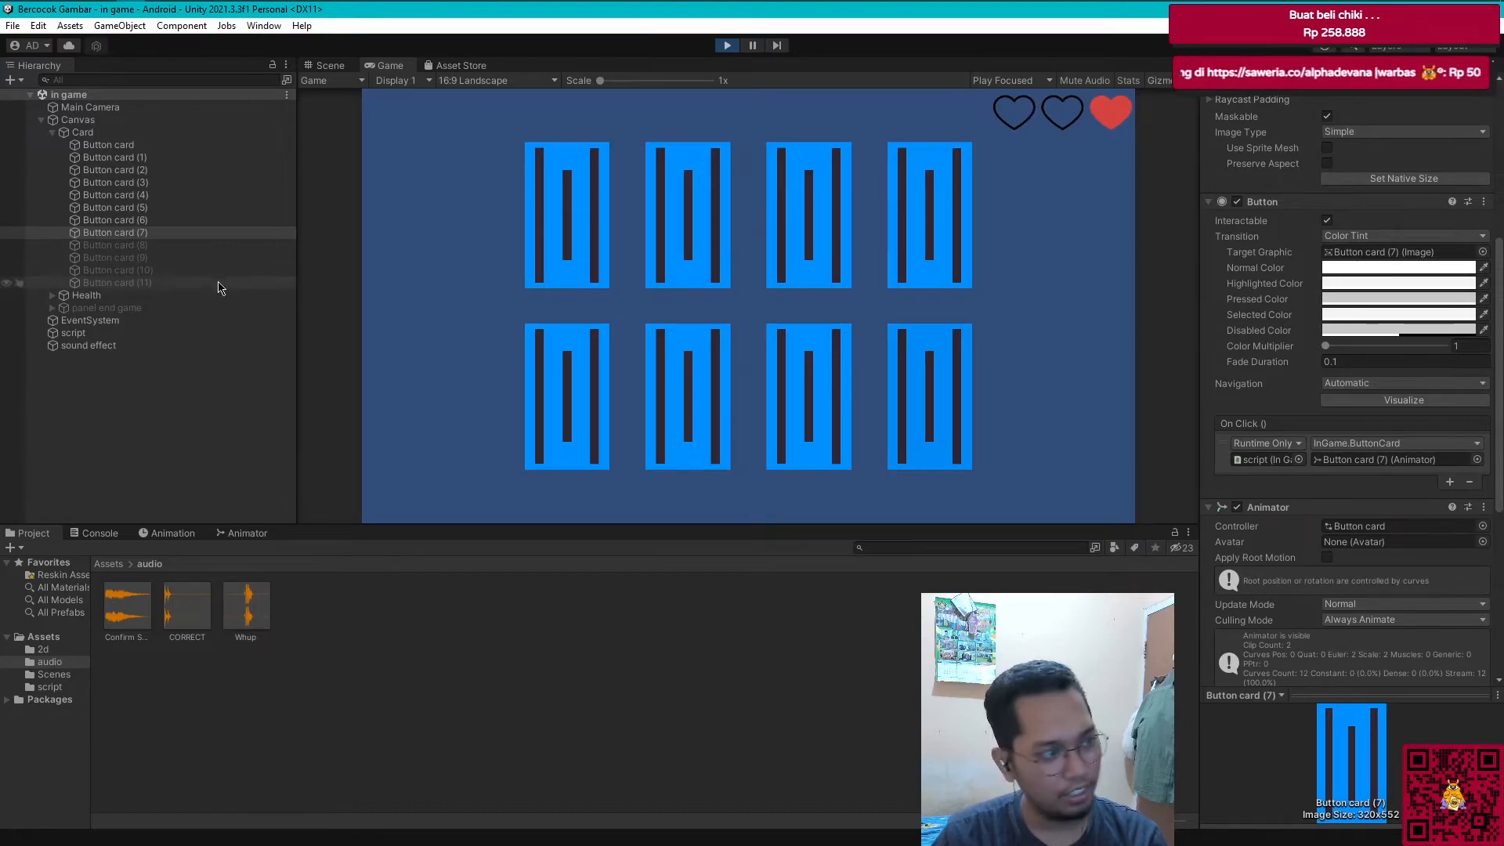
{"action": "left_click_drag", "start_coordinate": [1500, 349], "coordinate": [1503, 487]}
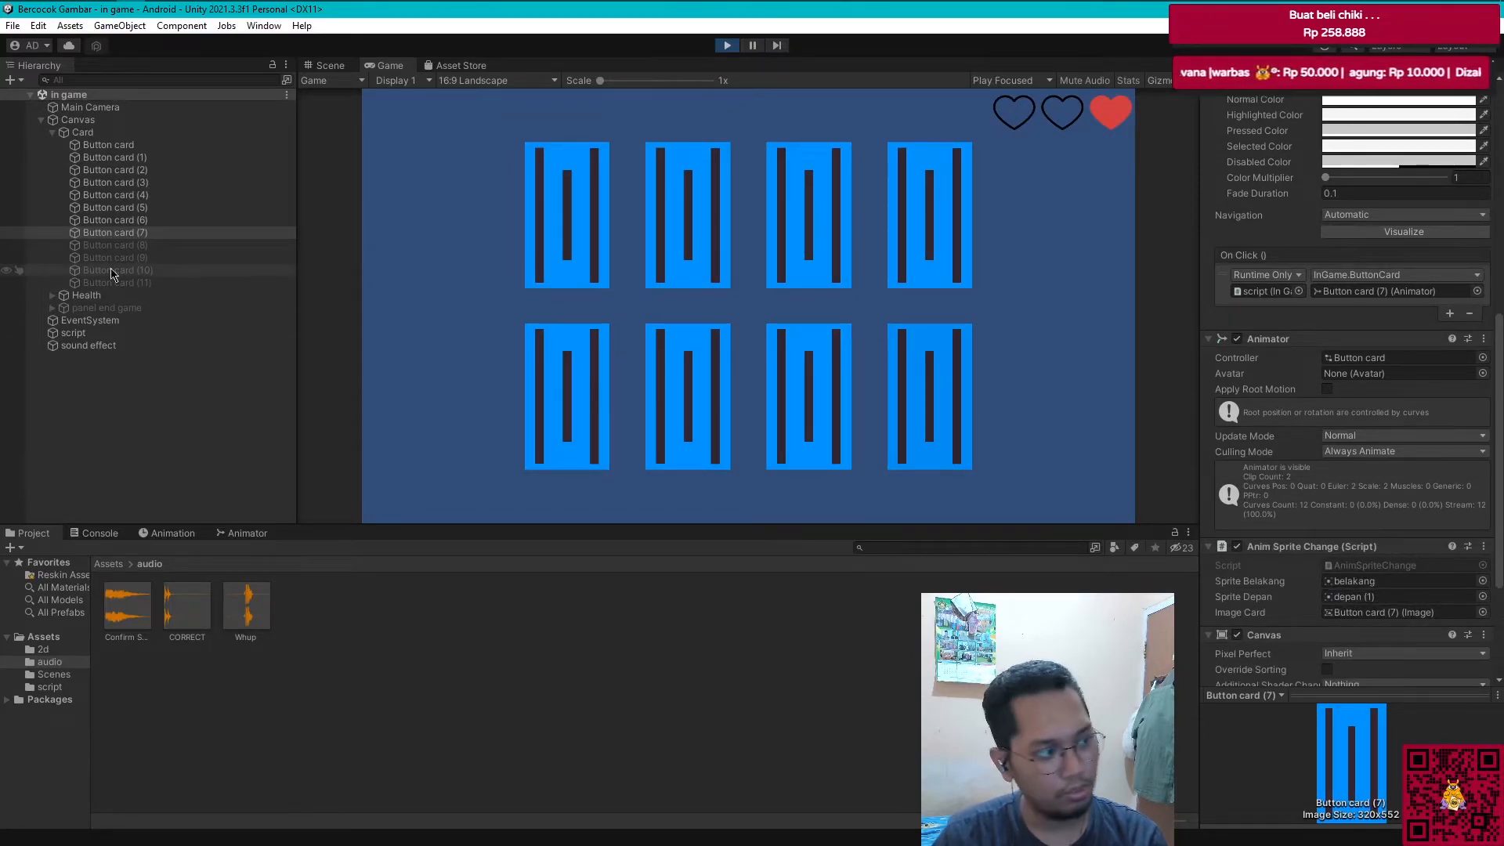
{"action": "left_click", "coordinate": [140, 221]}
{"action": "left_click", "coordinate": [134, 209]}
{"action": "left_click", "coordinate": [132, 198]}
{"action": "left_click", "coordinate": [131, 184]}
{"action": "left_click", "coordinate": [130, 173]}
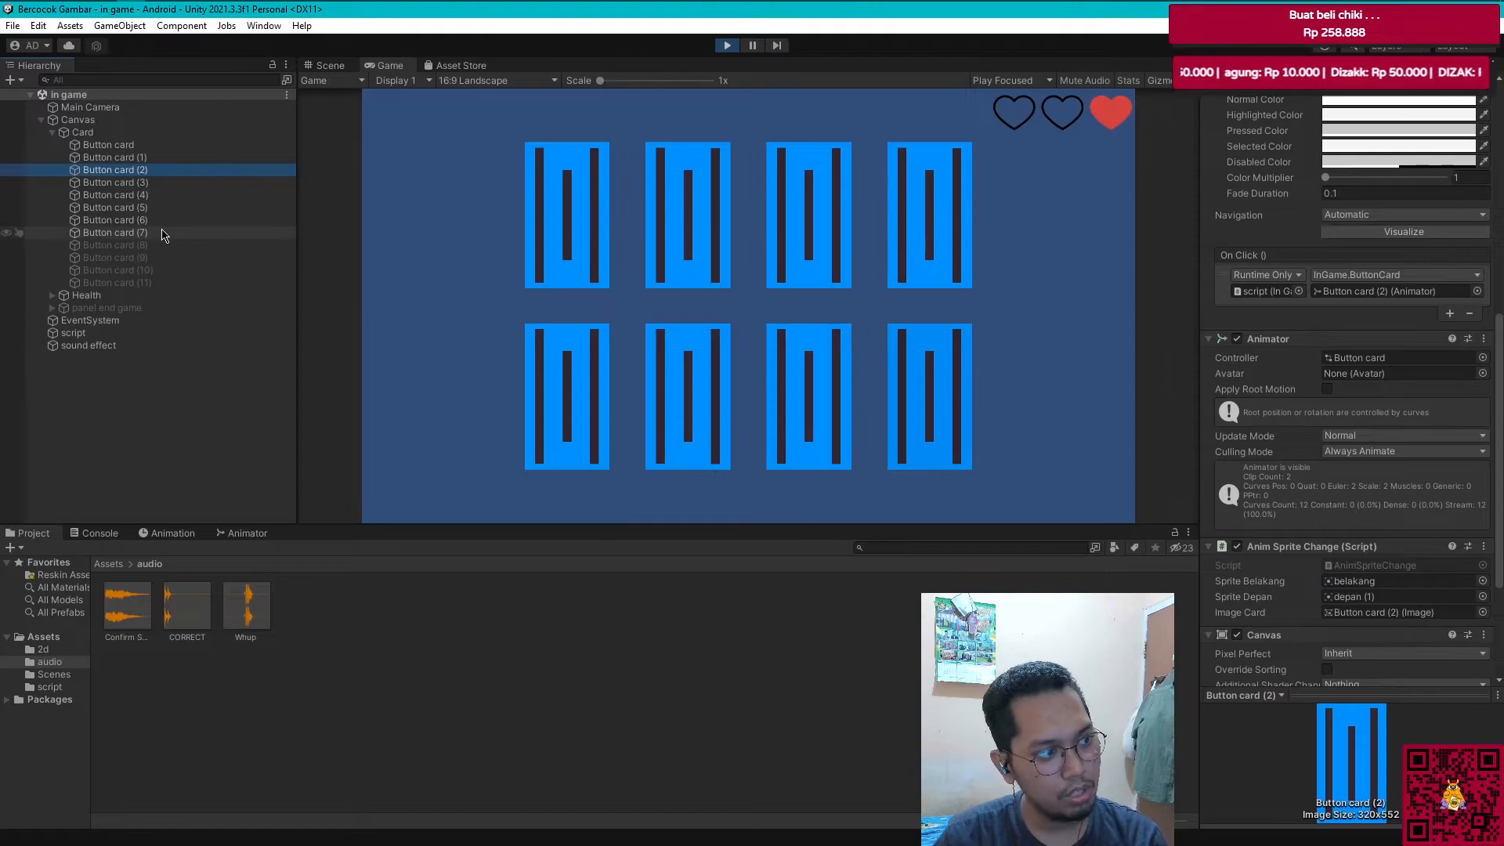
{"action": "left_click", "coordinate": [327, 67]}
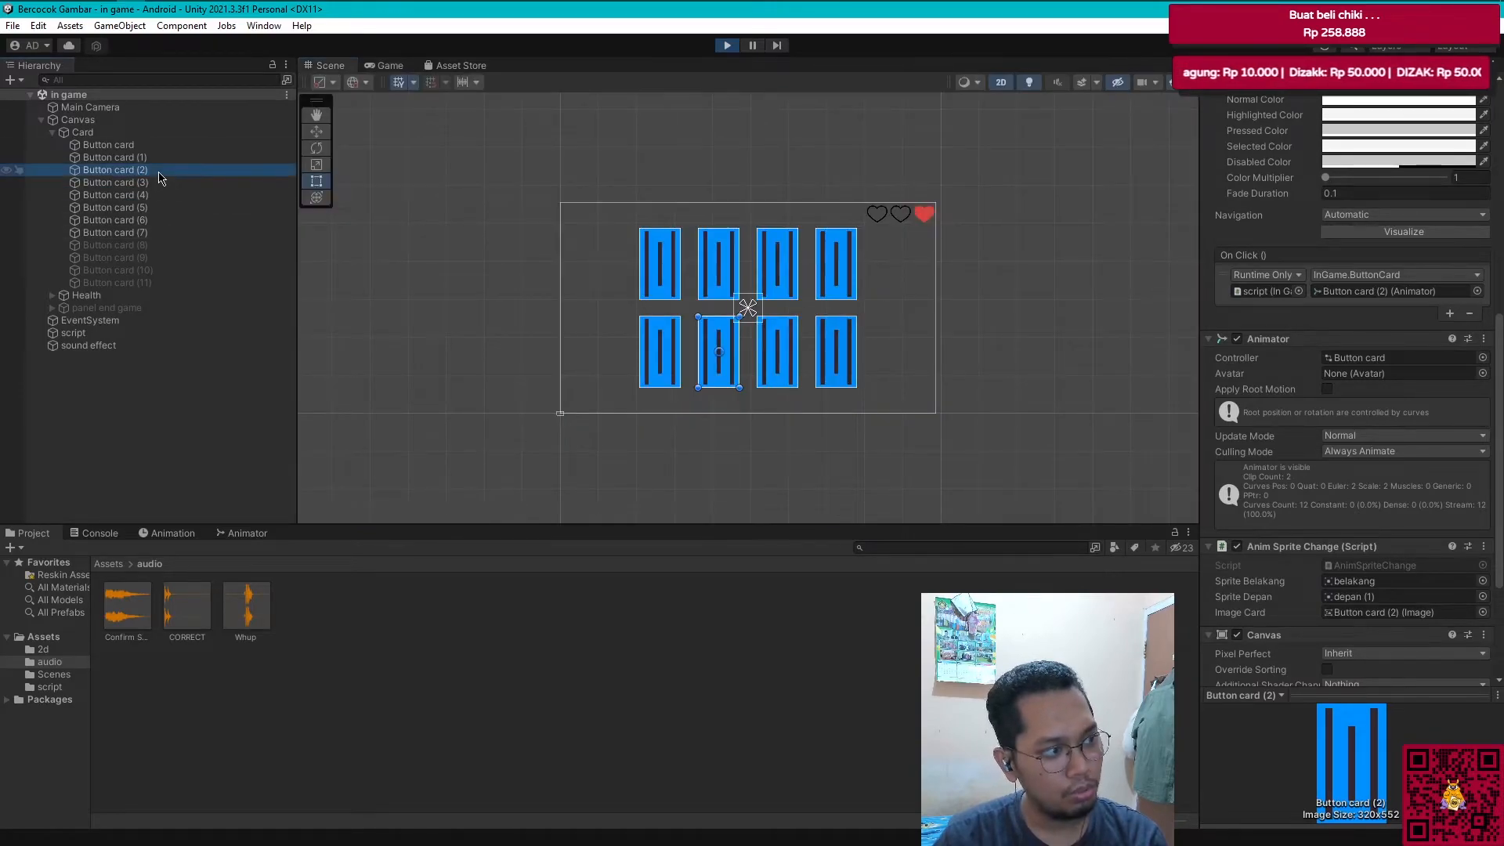
{"action": "left_click", "coordinate": [168, 233]}
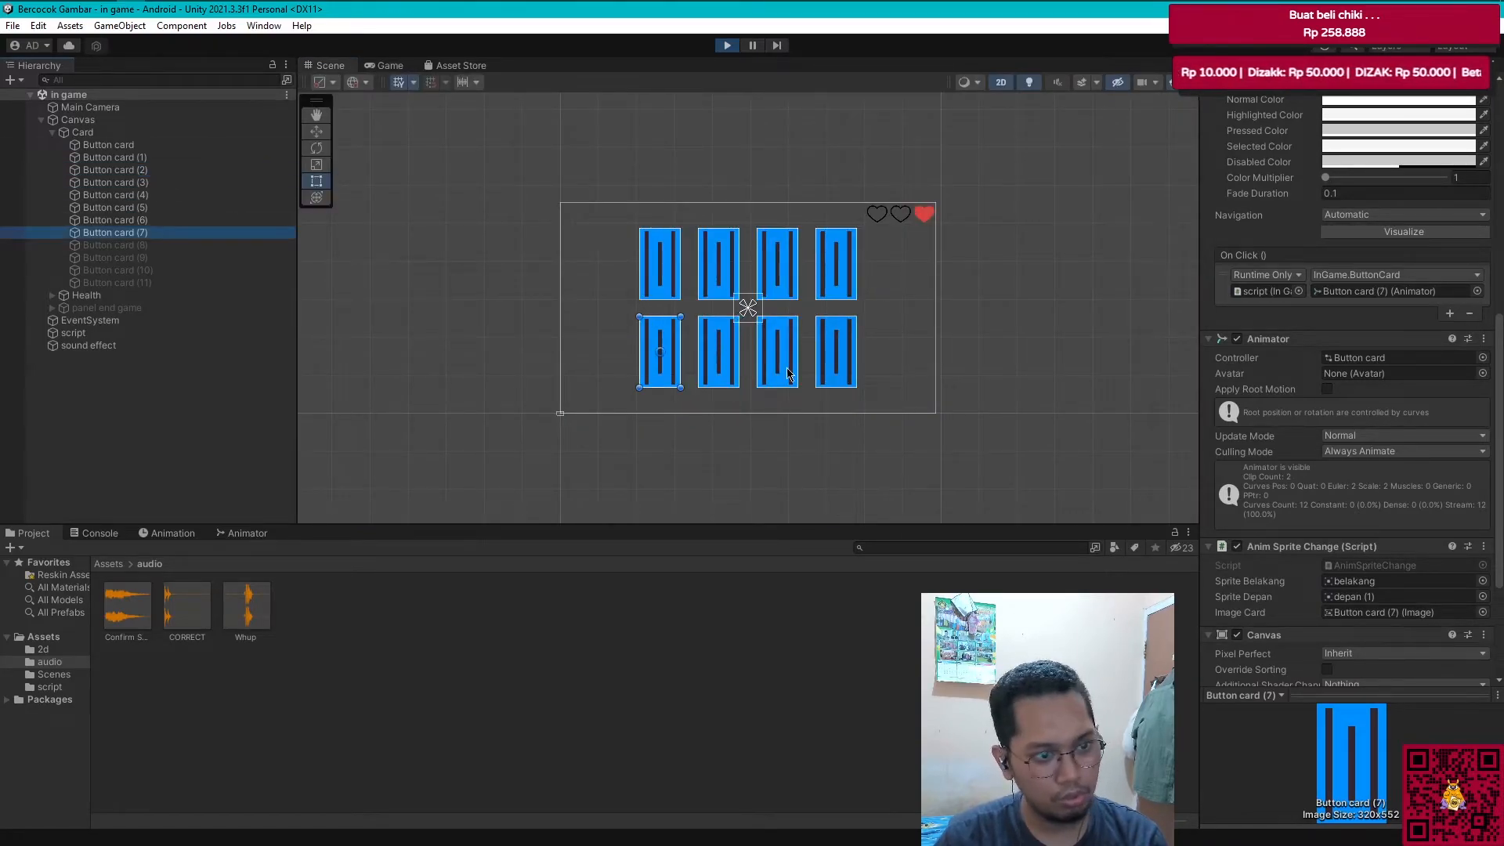
Step: Flip the matching cards Button card (2) and Button card (7) in the Game view to test the match sound, and stop the game
{"action": "left_click", "coordinate": [391, 66]}
{"action": "left_click", "coordinate": [691, 379]}
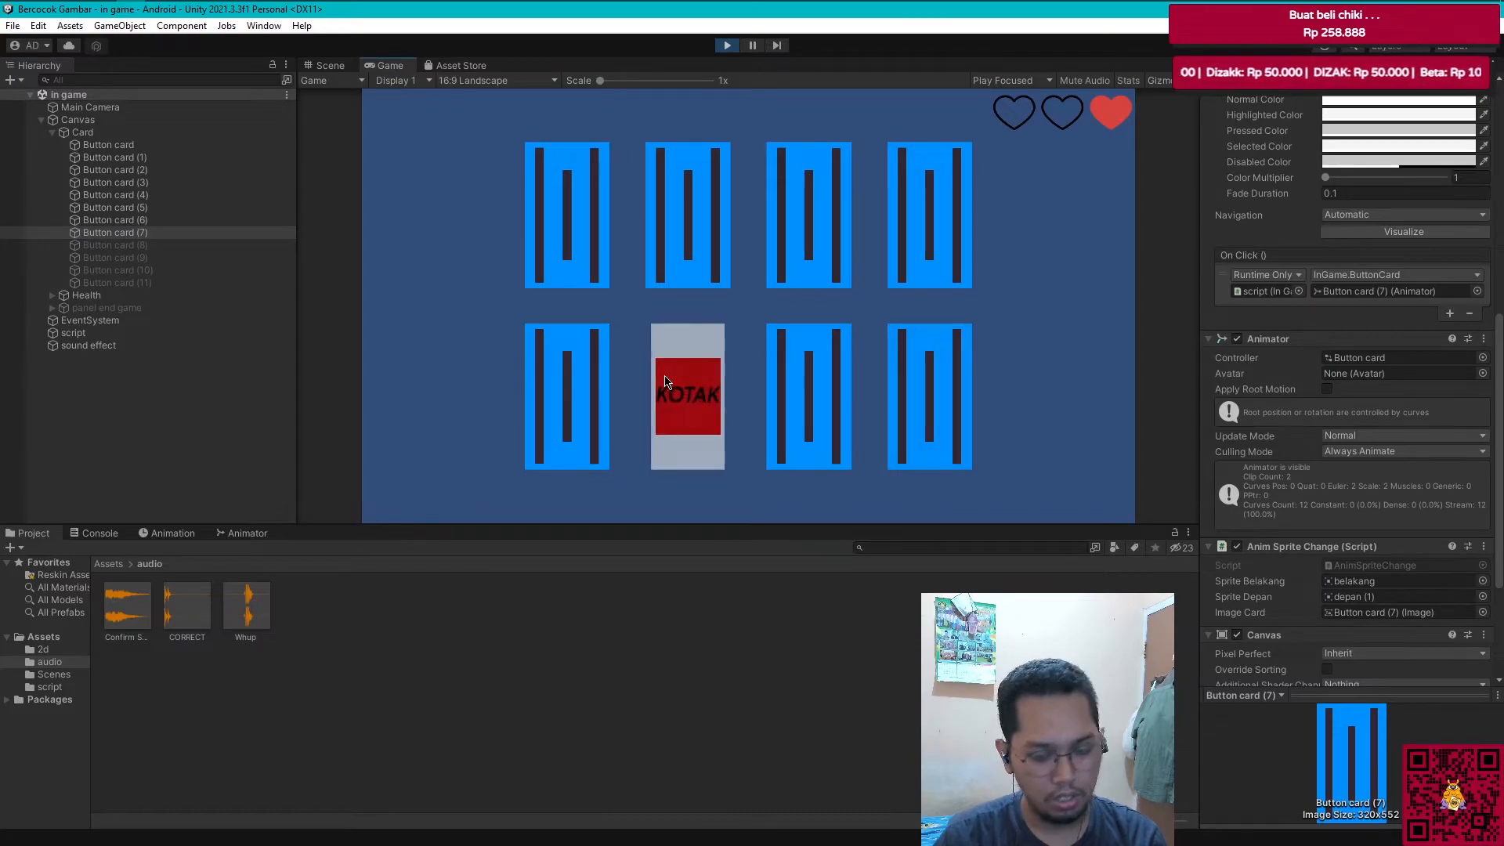
{"action": "left_click", "coordinate": [587, 396]}
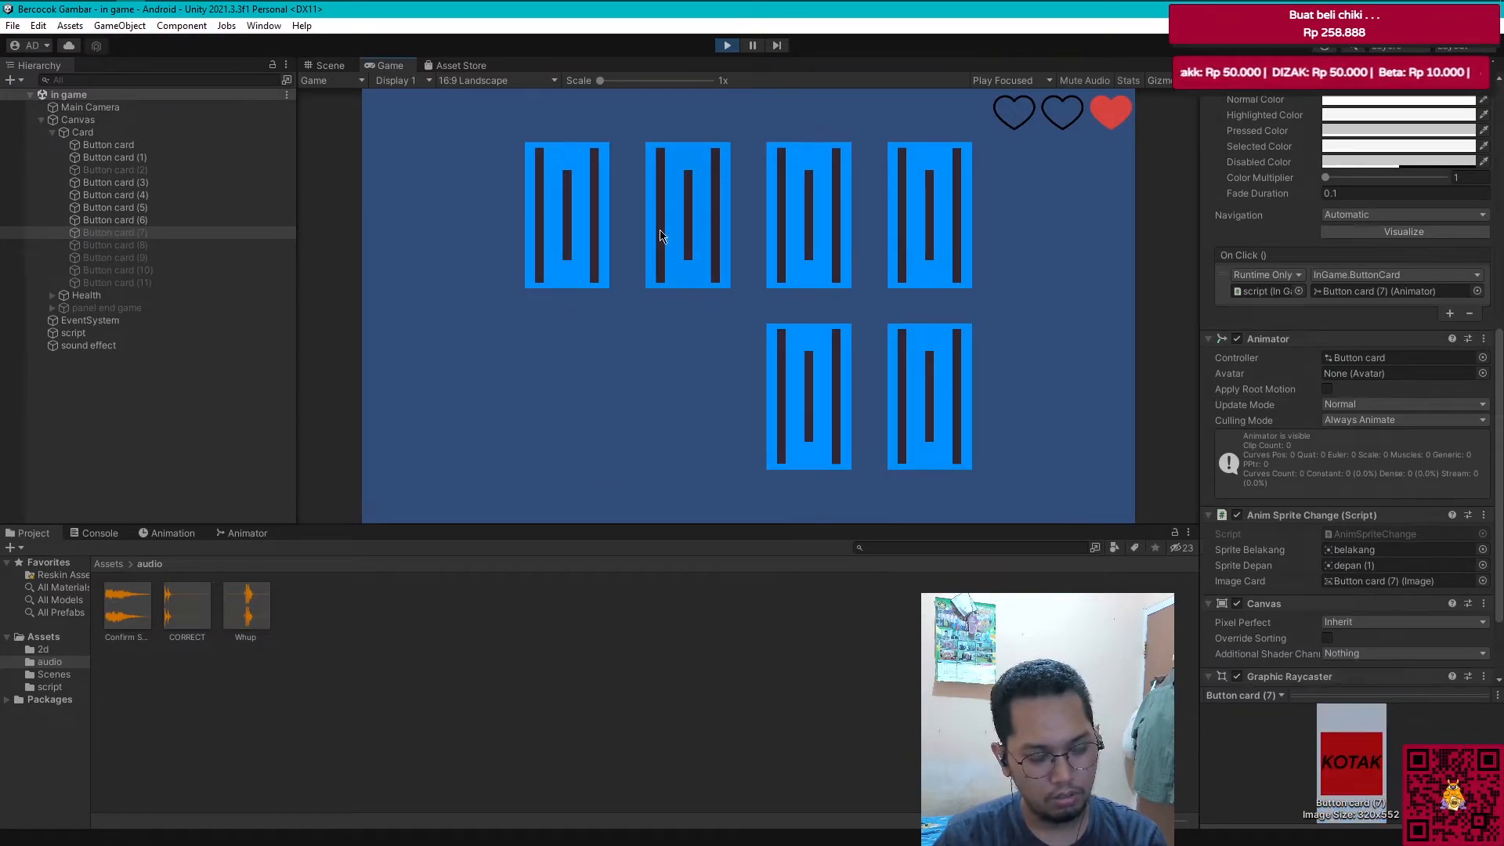
{"action": "left_click", "coordinate": [728, 46]}
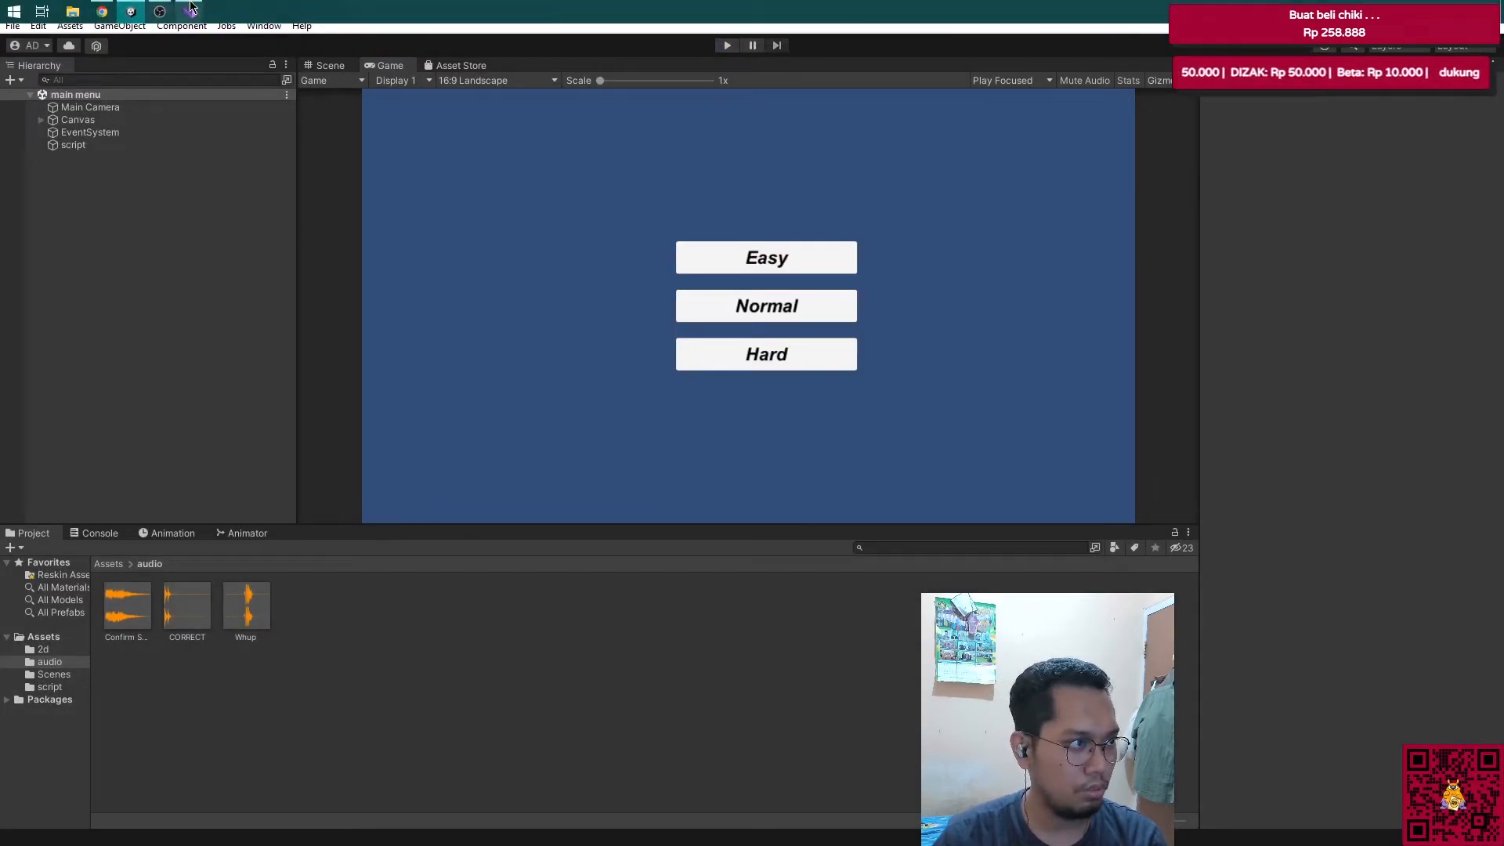
Step: Move soundEffect.AudioTrue(); from ButtonCard to below the SetActive(false) lines in MatchCard, remove the leftover blank line, and save the script
{"action": "left_click", "coordinate": [189, 4]}
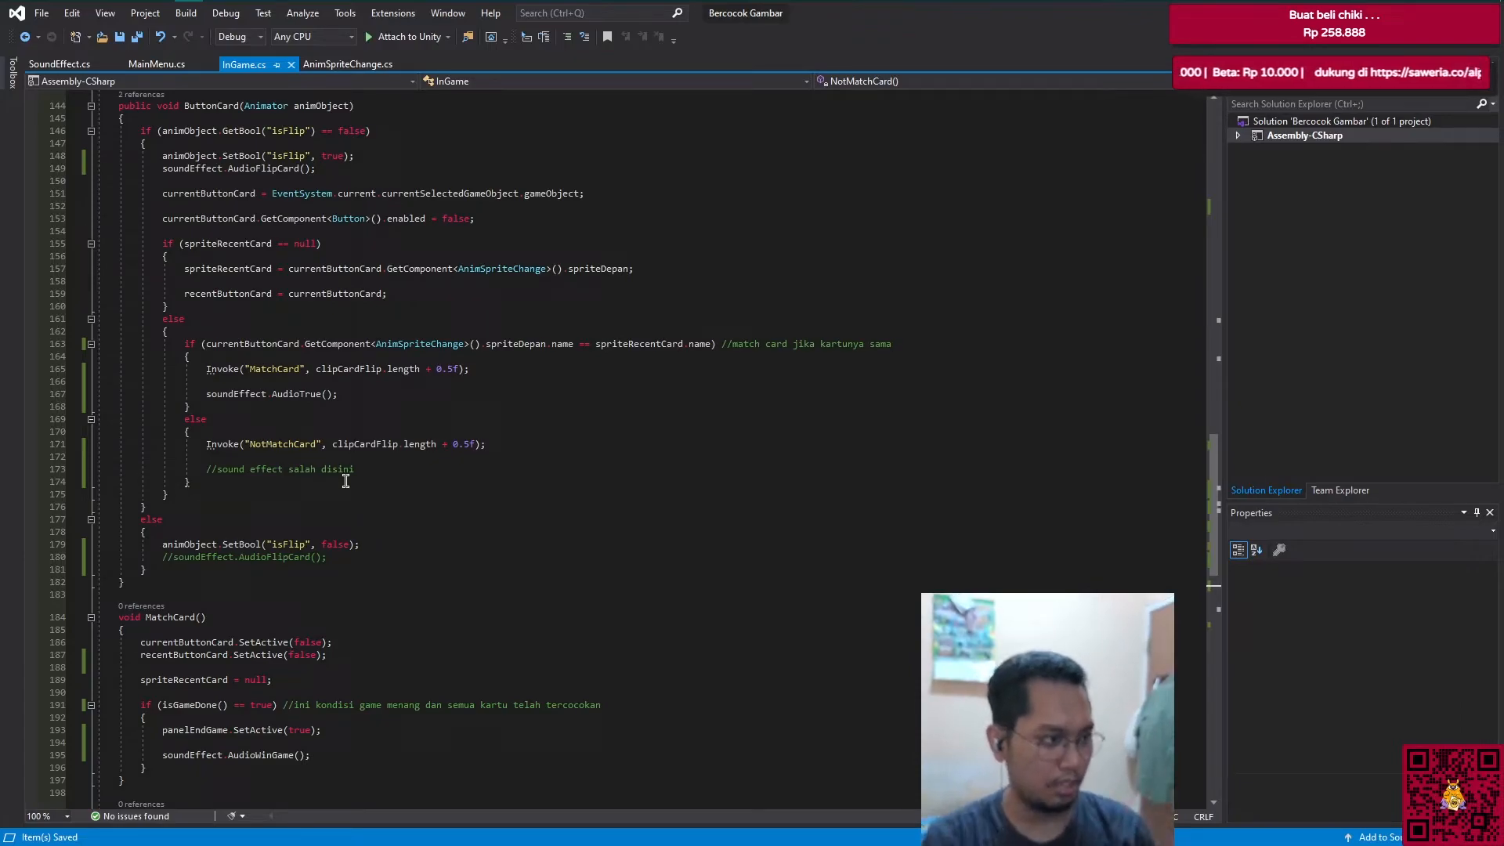
{"action": "left_click", "coordinate": [362, 394]}
{"action": "key", "text": "ctrl+x"}
{"action": "scroll", "coordinate": [389, 531], "scroll_direction": "down", "scroll_amount": 6}
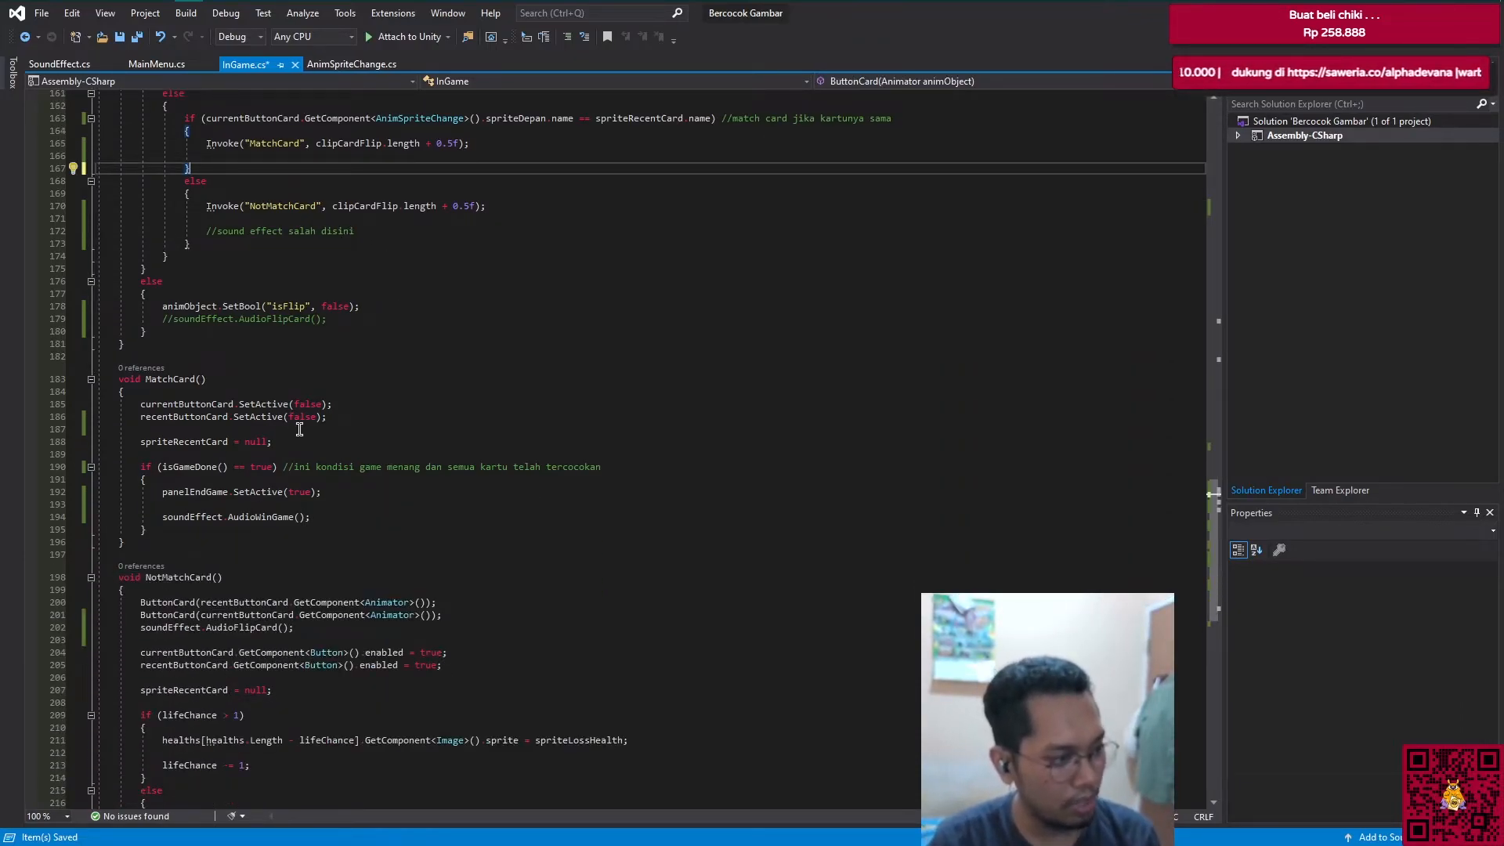
{"action": "left_click", "coordinate": [348, 418]}
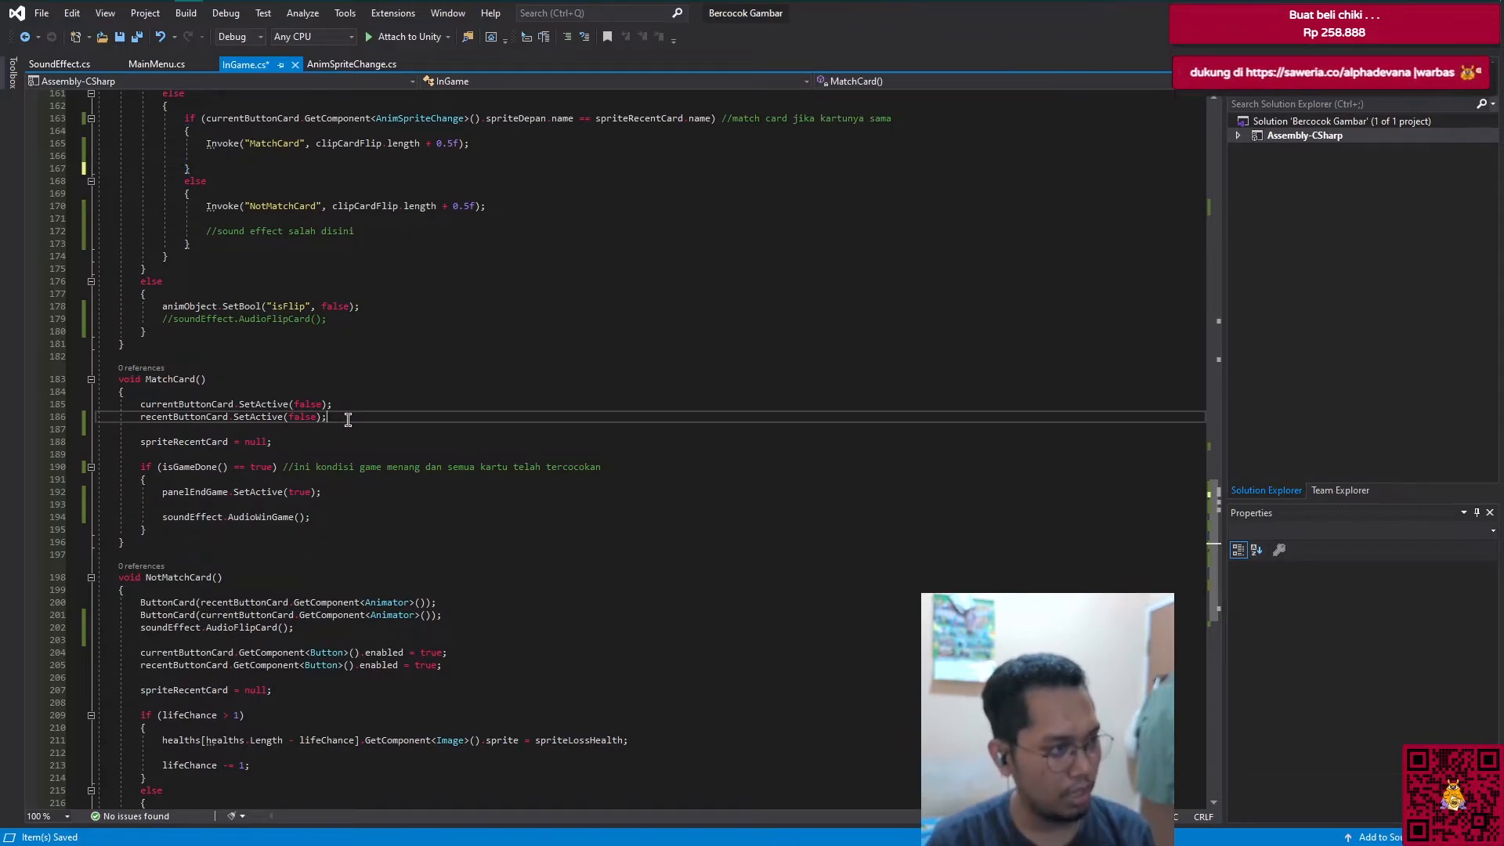
{"action": "key", "text": "Return"}
{"action": "key", "text": "ctrl+v"}
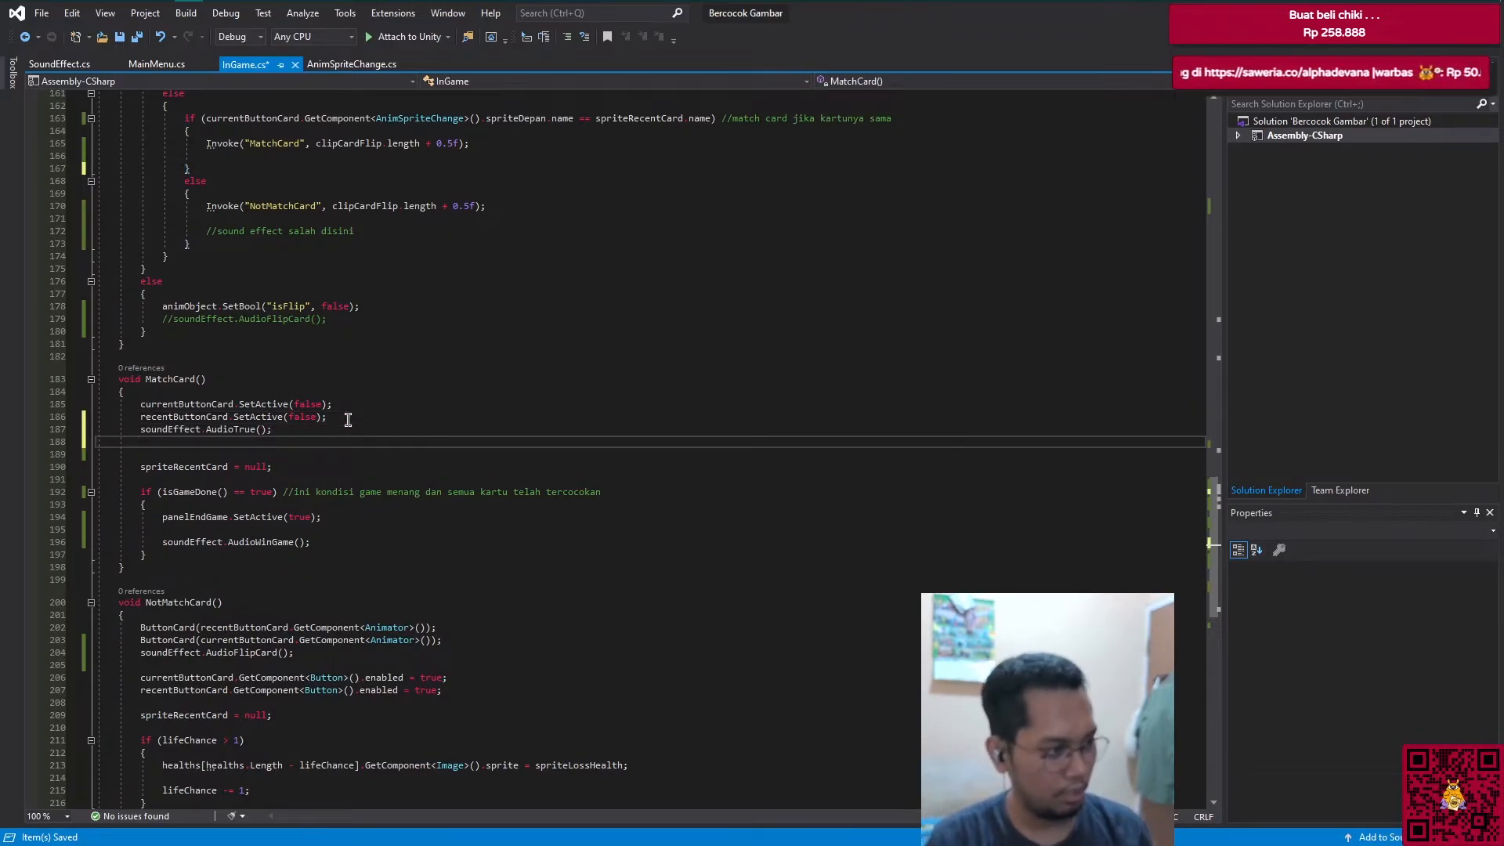
{"action": "key", "text": "BackSpace"}
{"action": "scroll", "coordinate": [347, 420], "scroll_direction": "up", "scroll_amount": 3}
{"action": "left_click", "coordinate": [346, 271]}
{"action": "key", "text": "Delete"}
{"action": "key", "text": "ctrl+s"}
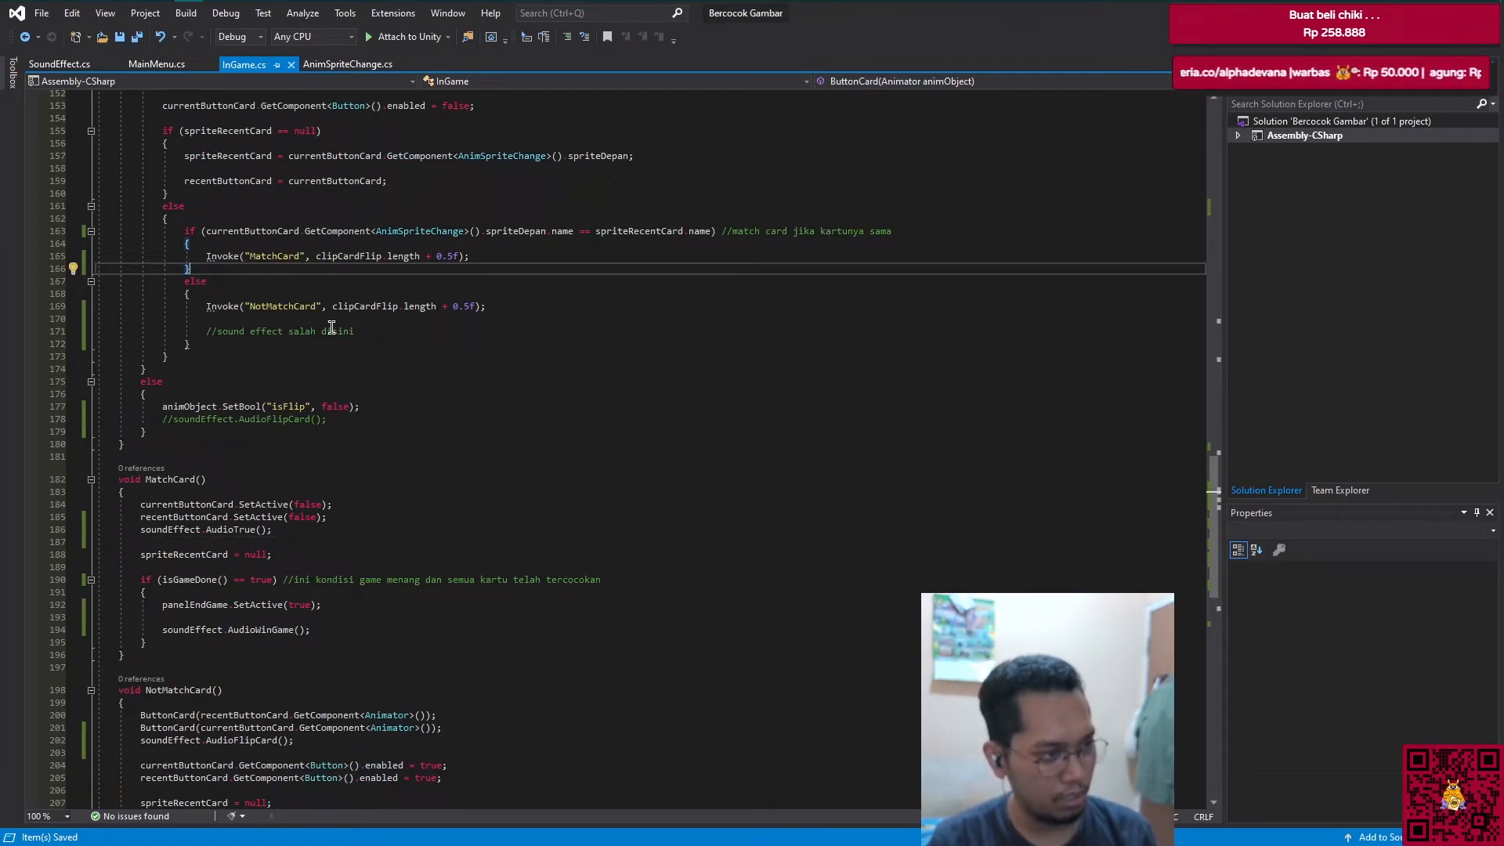
Step: Delete the comment //sound effect salah disini and the blank line above it in ButtonCard, and save the script
{"action": "left_click", "coordinate": [380, 327]}
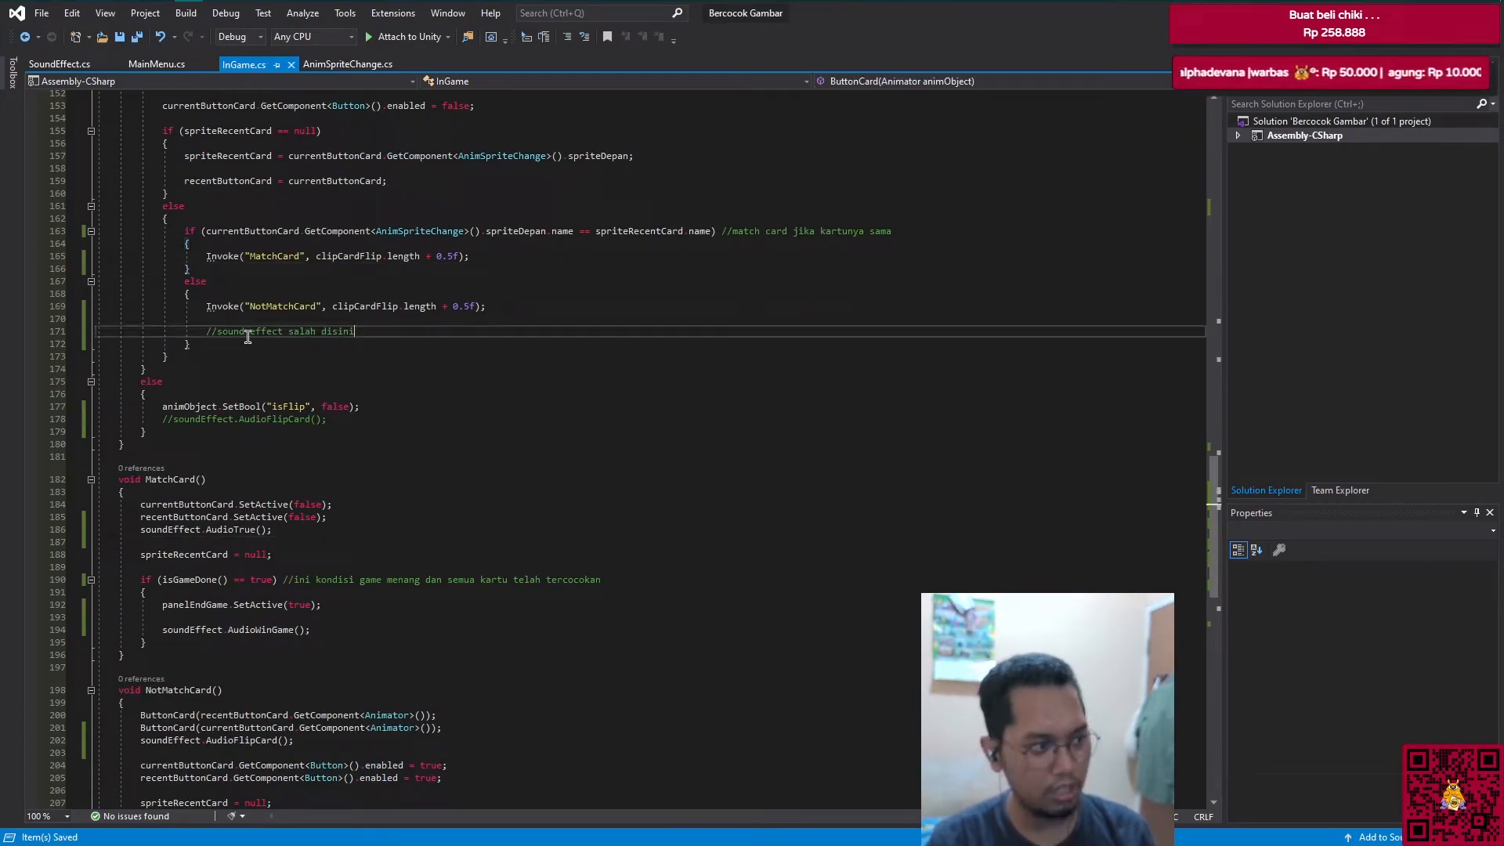
{"action": "key", "text": "ctrl+x"}
{"action": "left_click", "coordinate": [243, 322]}
{"action": "key", "text": "ctrl+x"}
{"action": "key", "text": "ctrl+s"}
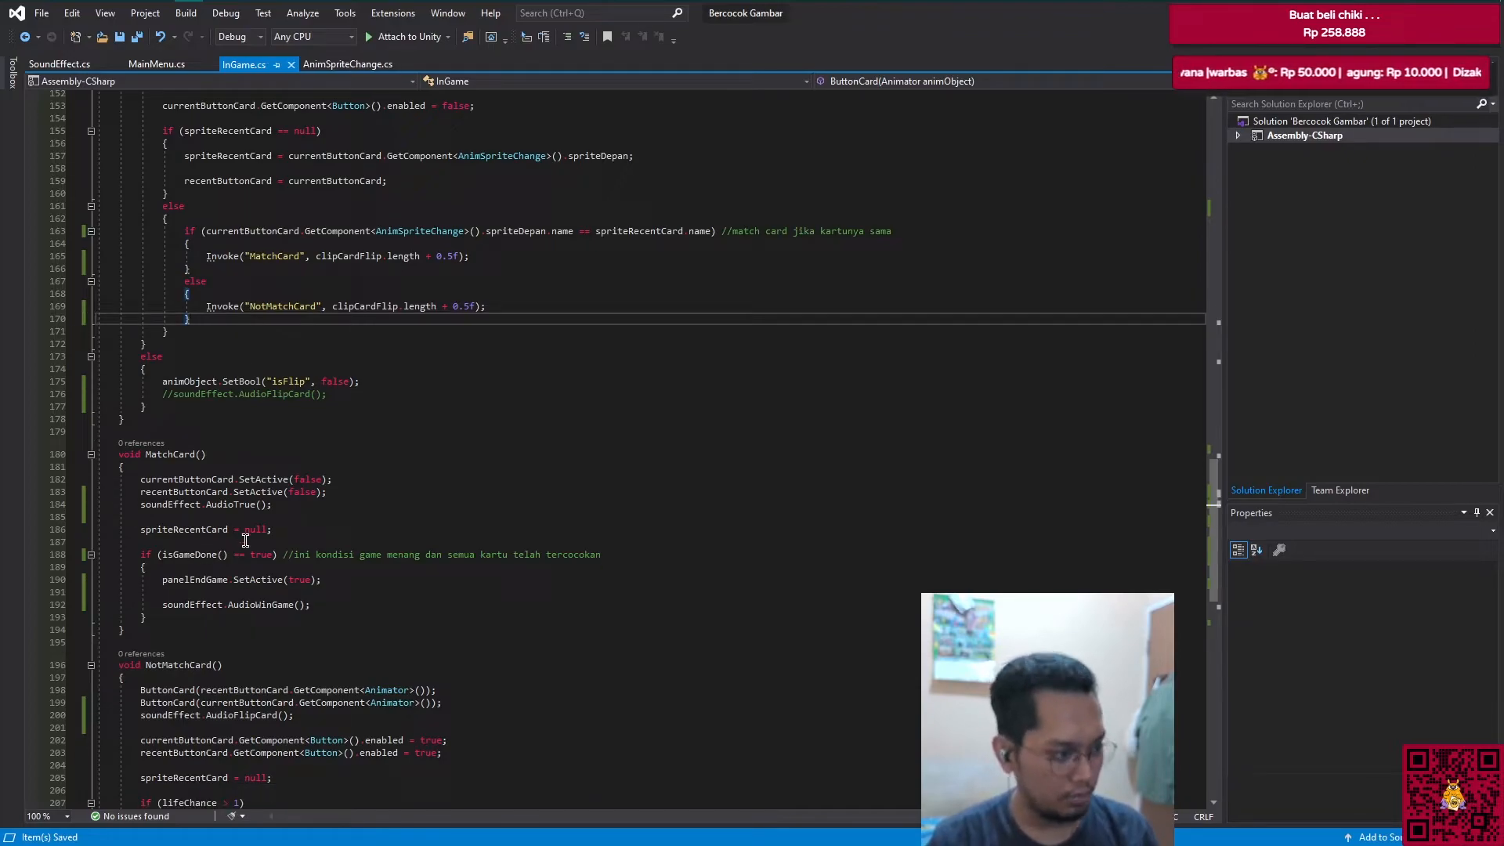
{"action": "mouse_move", "coordinate": [145, 6]}
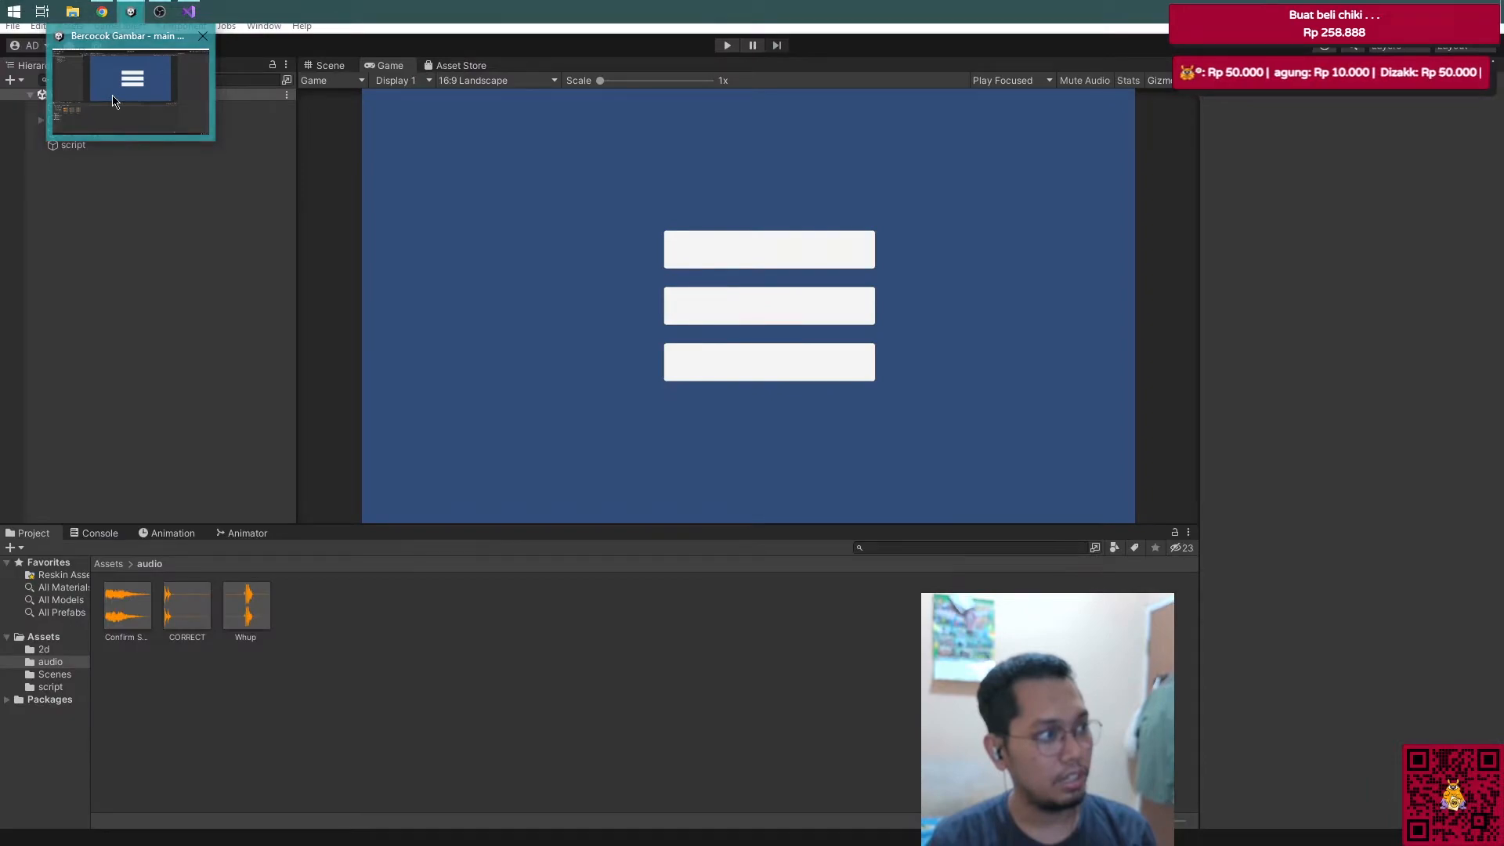
Step: Switch to Unity, run the game on Normal, and flip the first two upper cards and first two lower cards to test the sounds
{"action": "left_click", "coordinate": [117, 100]}
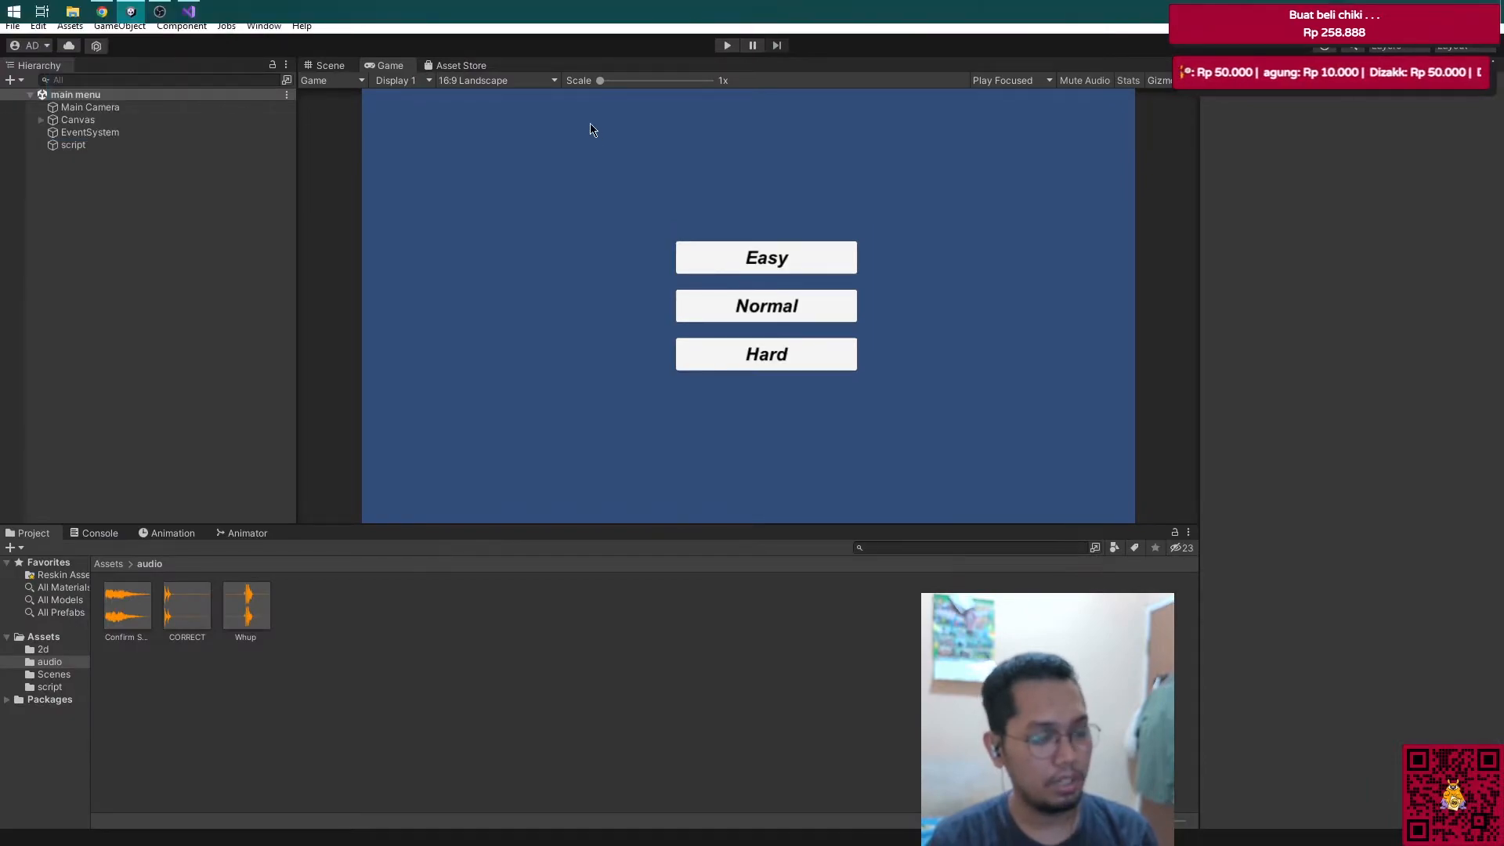
{"action": "left_click", "coordinate": [726, 47]}
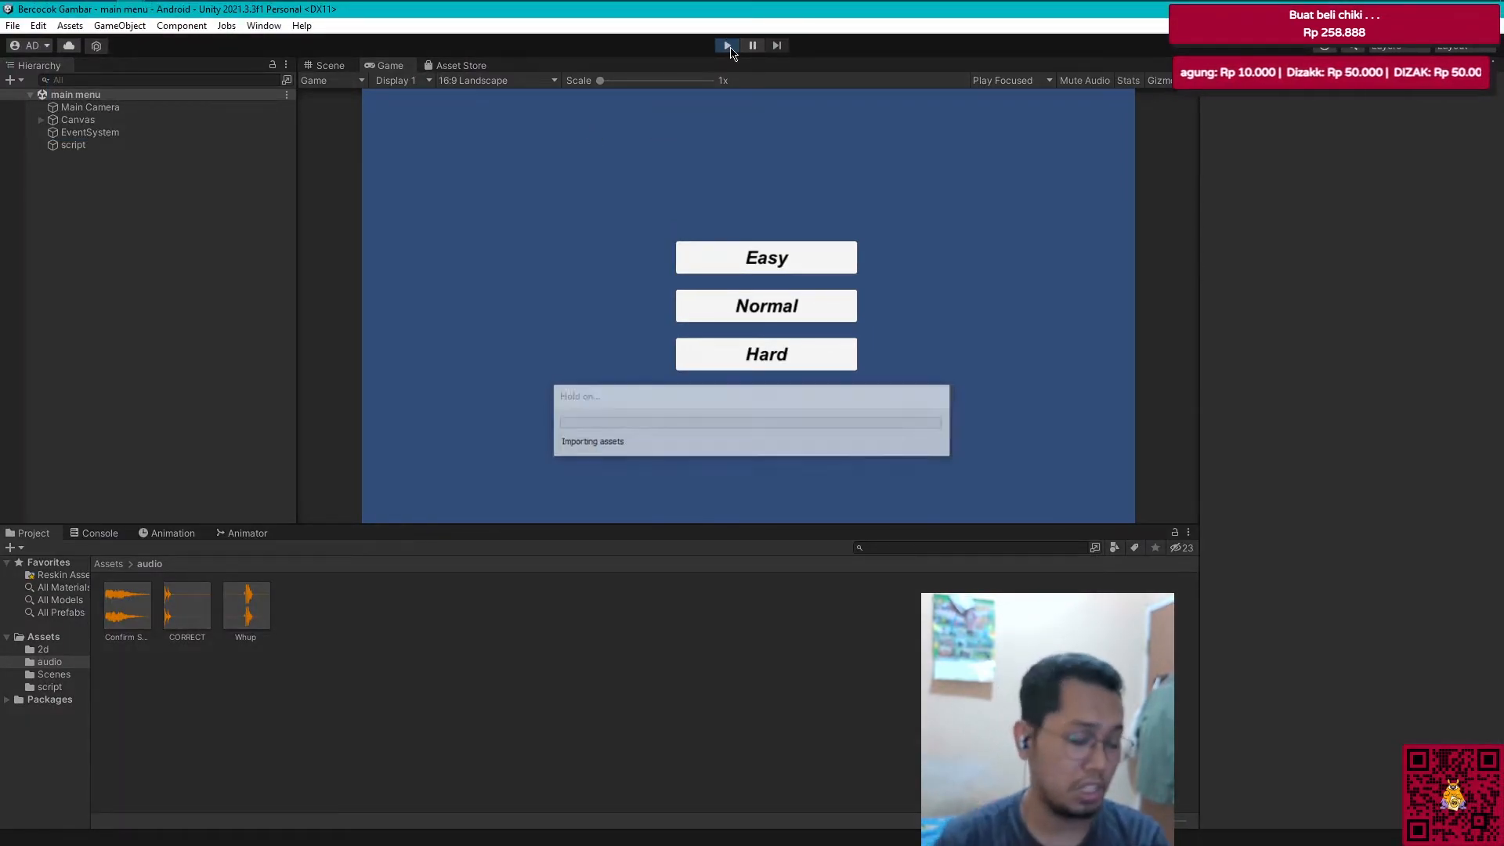
{"action": "left_click", "coordinate": [759, 307]}
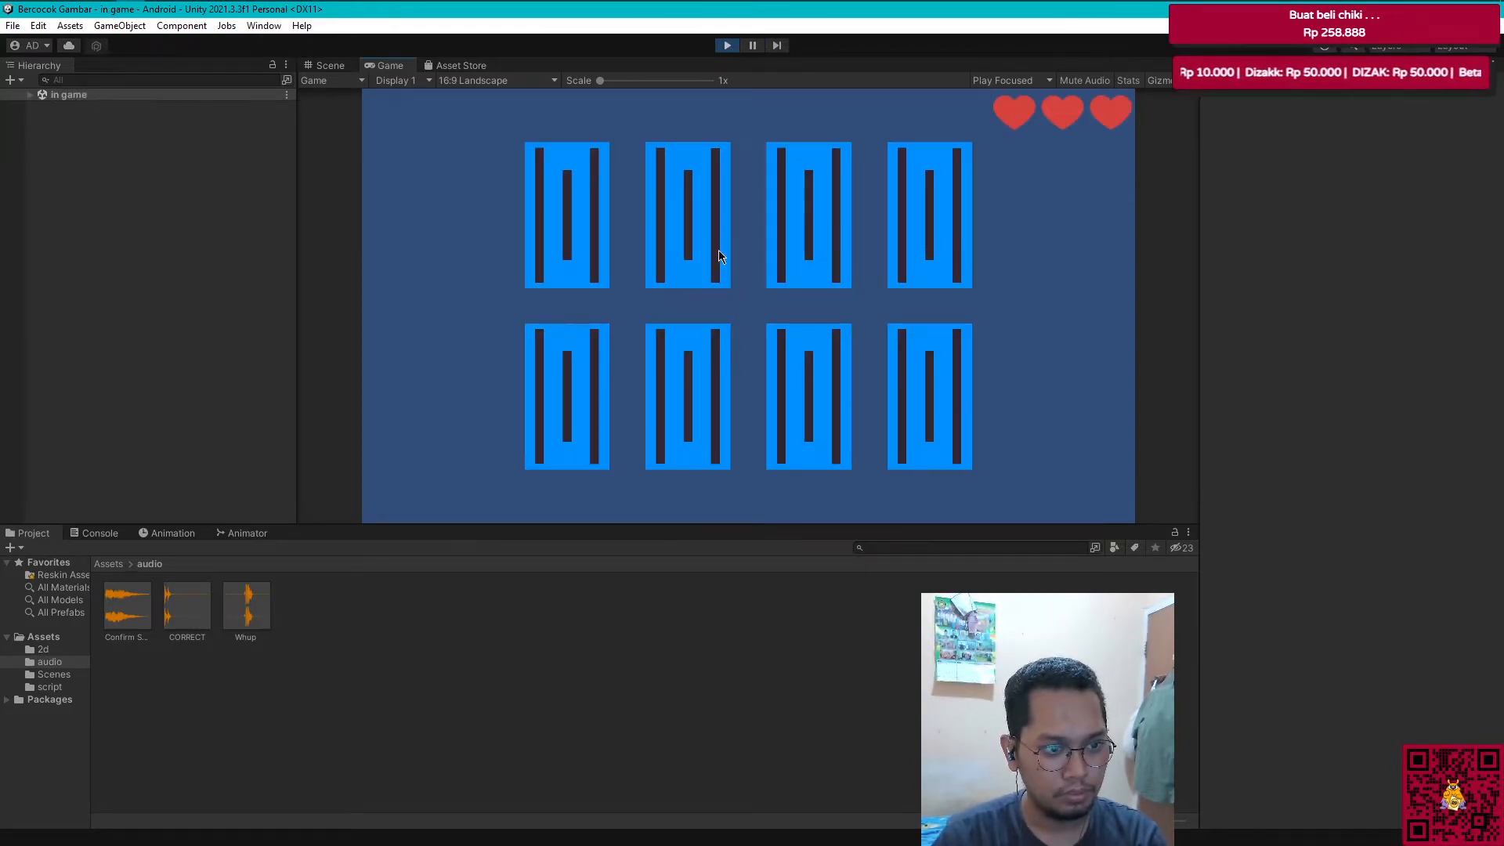
{"action": "left_click", "coordinate": [595, 223]}
{"action": "left_click", "coordinate": [676, 201]}
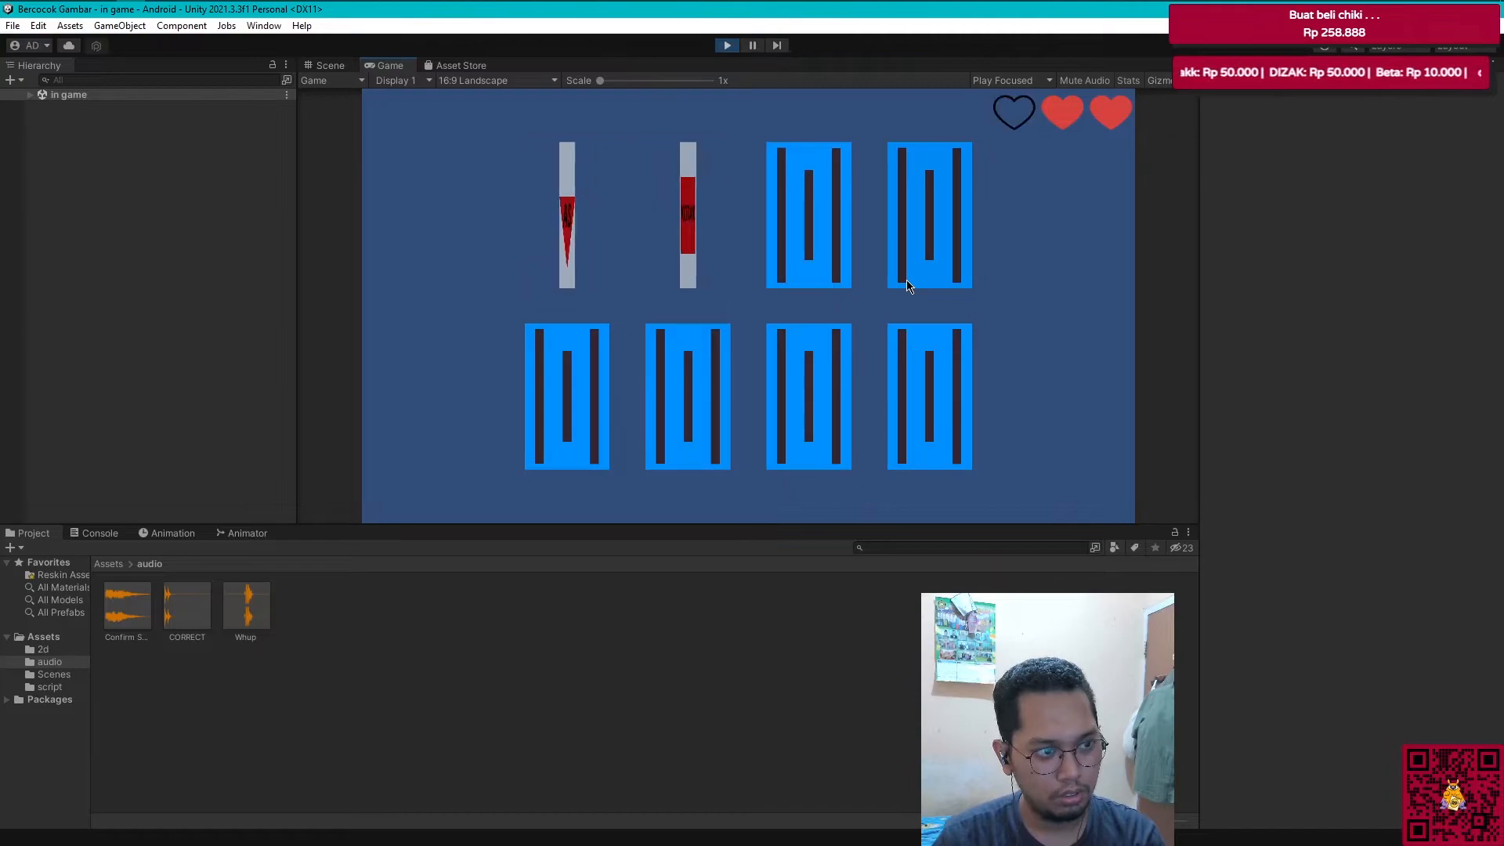
{"action": "left_click", "coordinate": [685, 400]}
{"action": "left_click", "coordinate": [560, 400]}
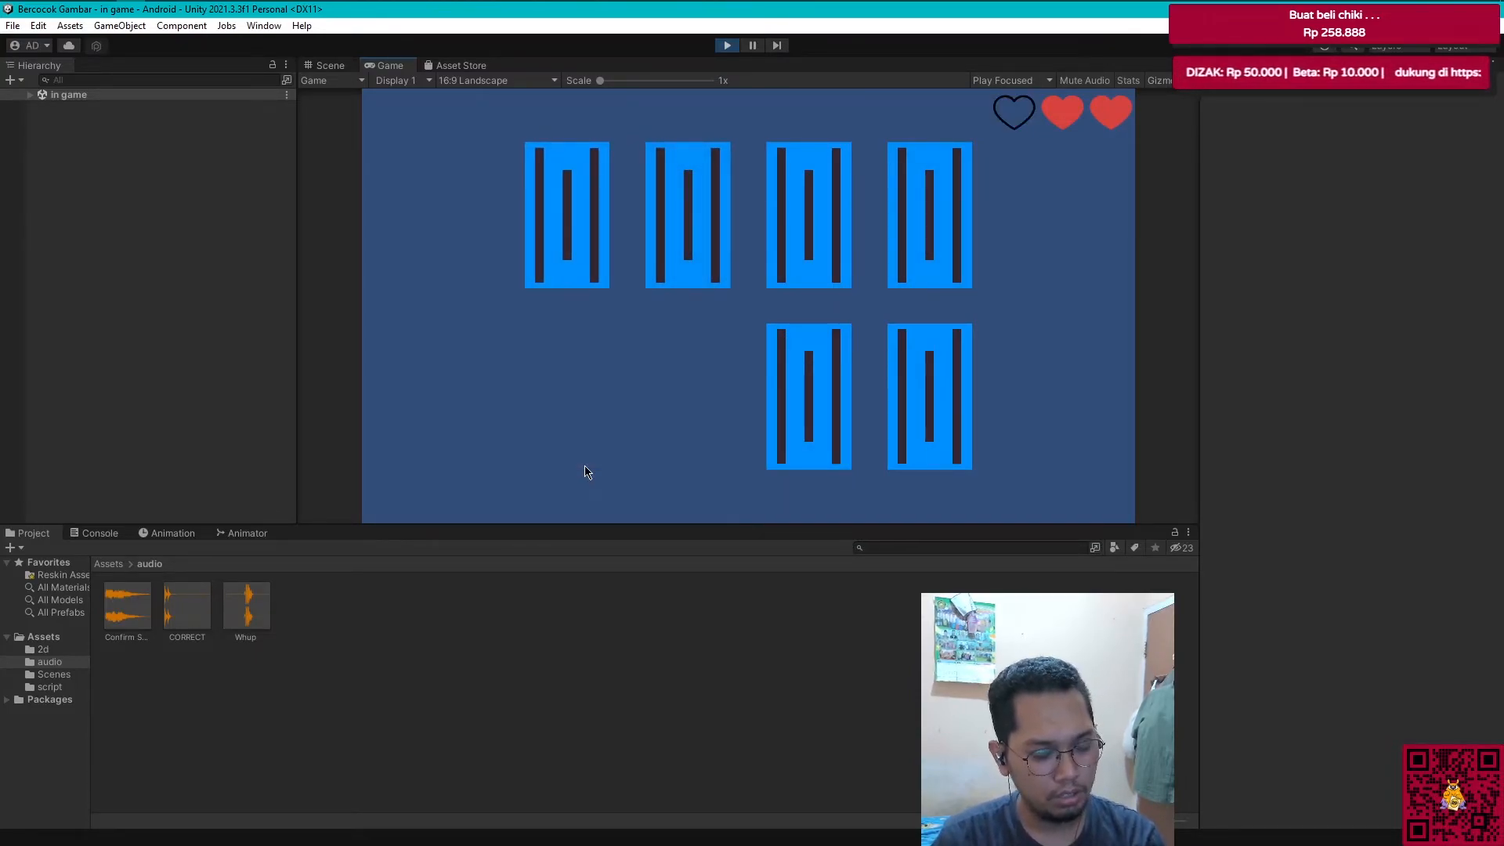
{"action": "mouse_move", "coordinate": [262, 4]}
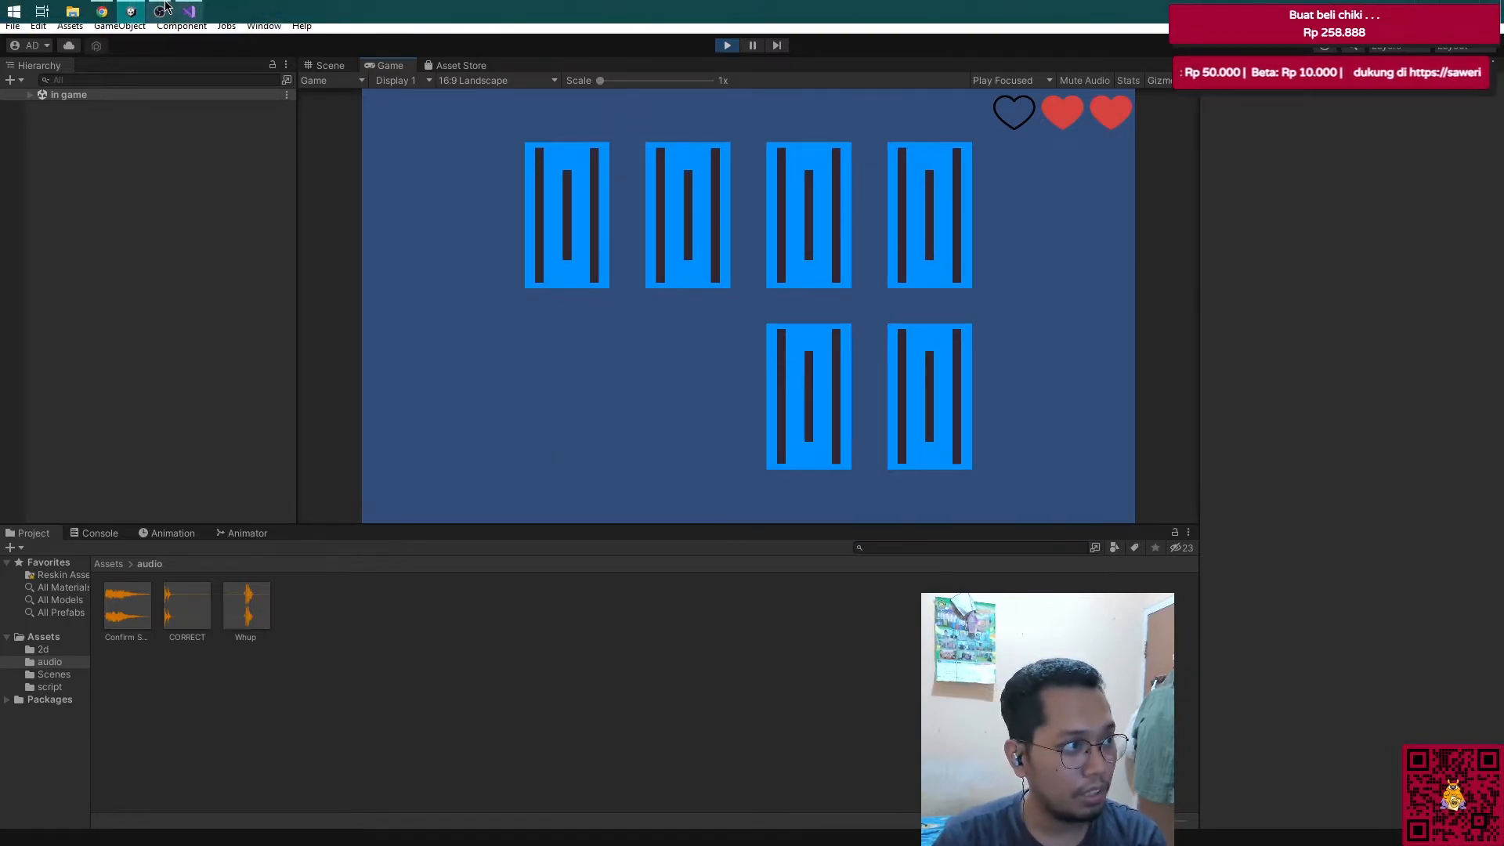
{"action": "left_click", "coordinate": [186, 10]}
{"action": "left_click", "coordinate": [244, 290]}
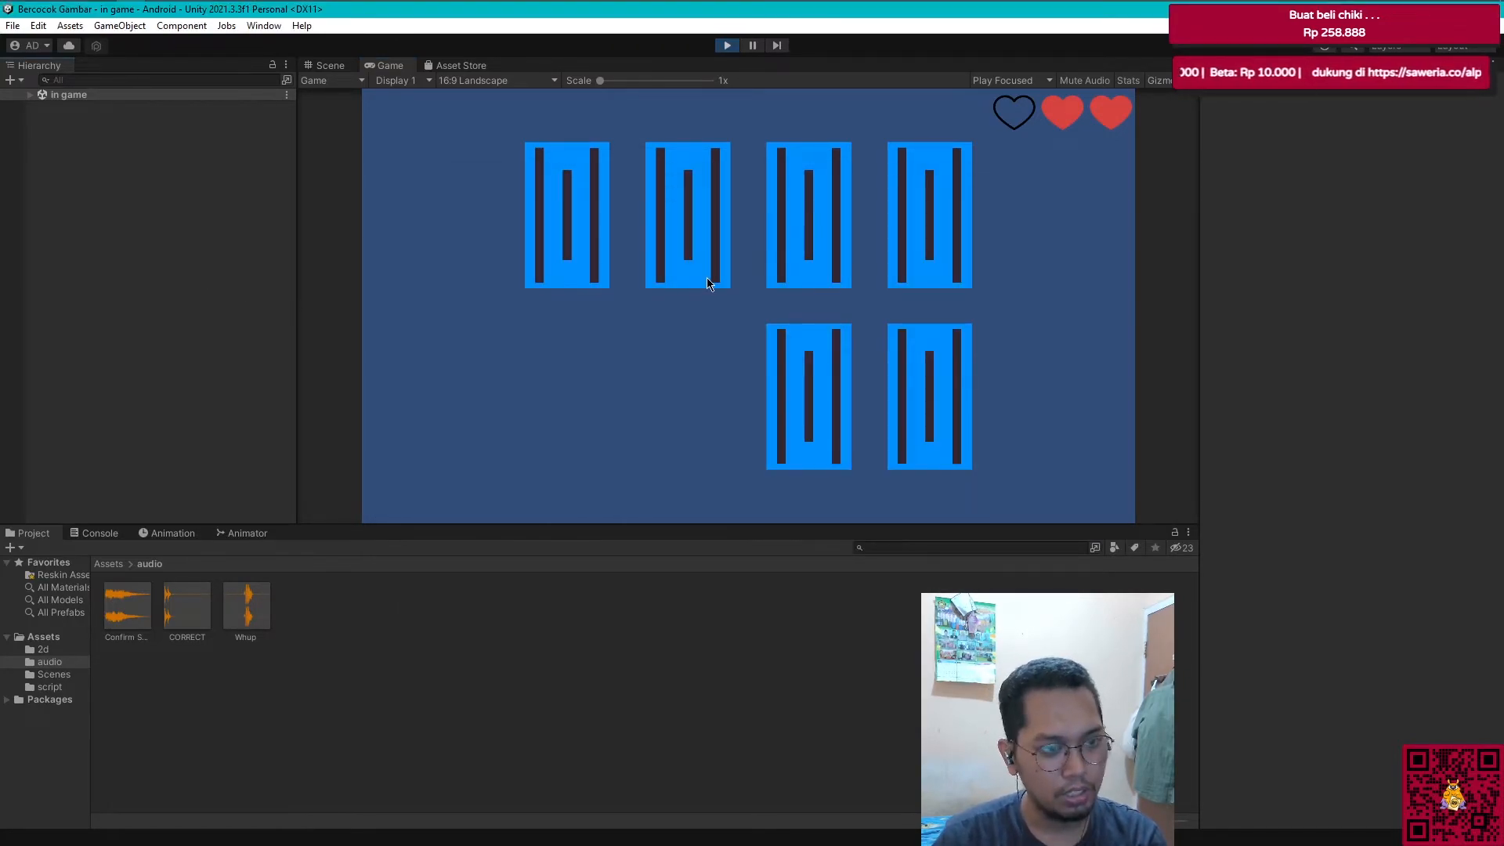
Step: Expand the in game scene and set the sound effect object's Audio Source volume to 0.3 while the game is running
{"action": "left_click", "coordinate": [30, 95]}
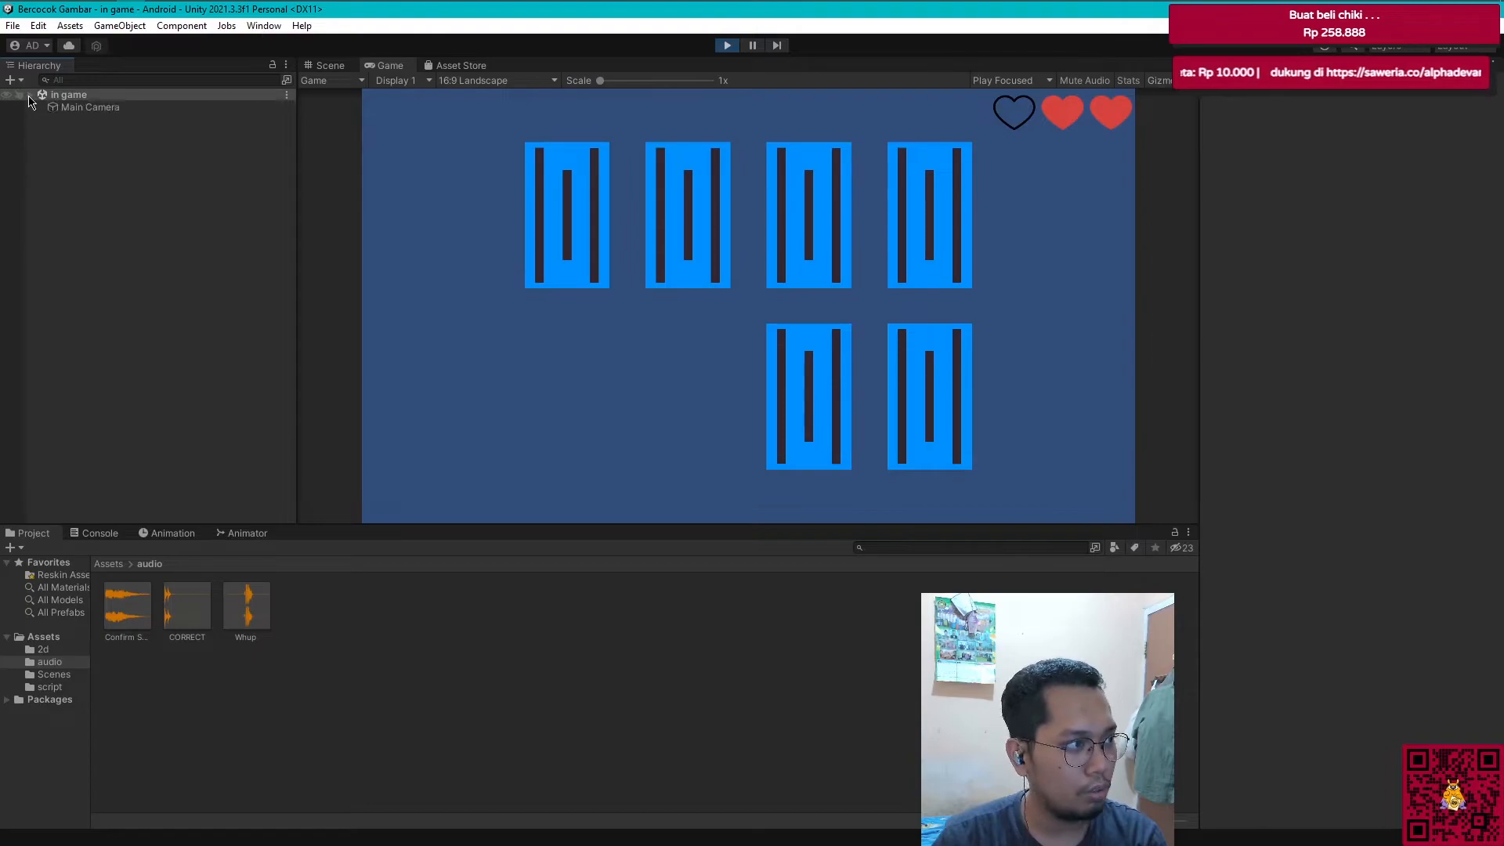
{"action": "left_click", "coordinate": [88, 157]}
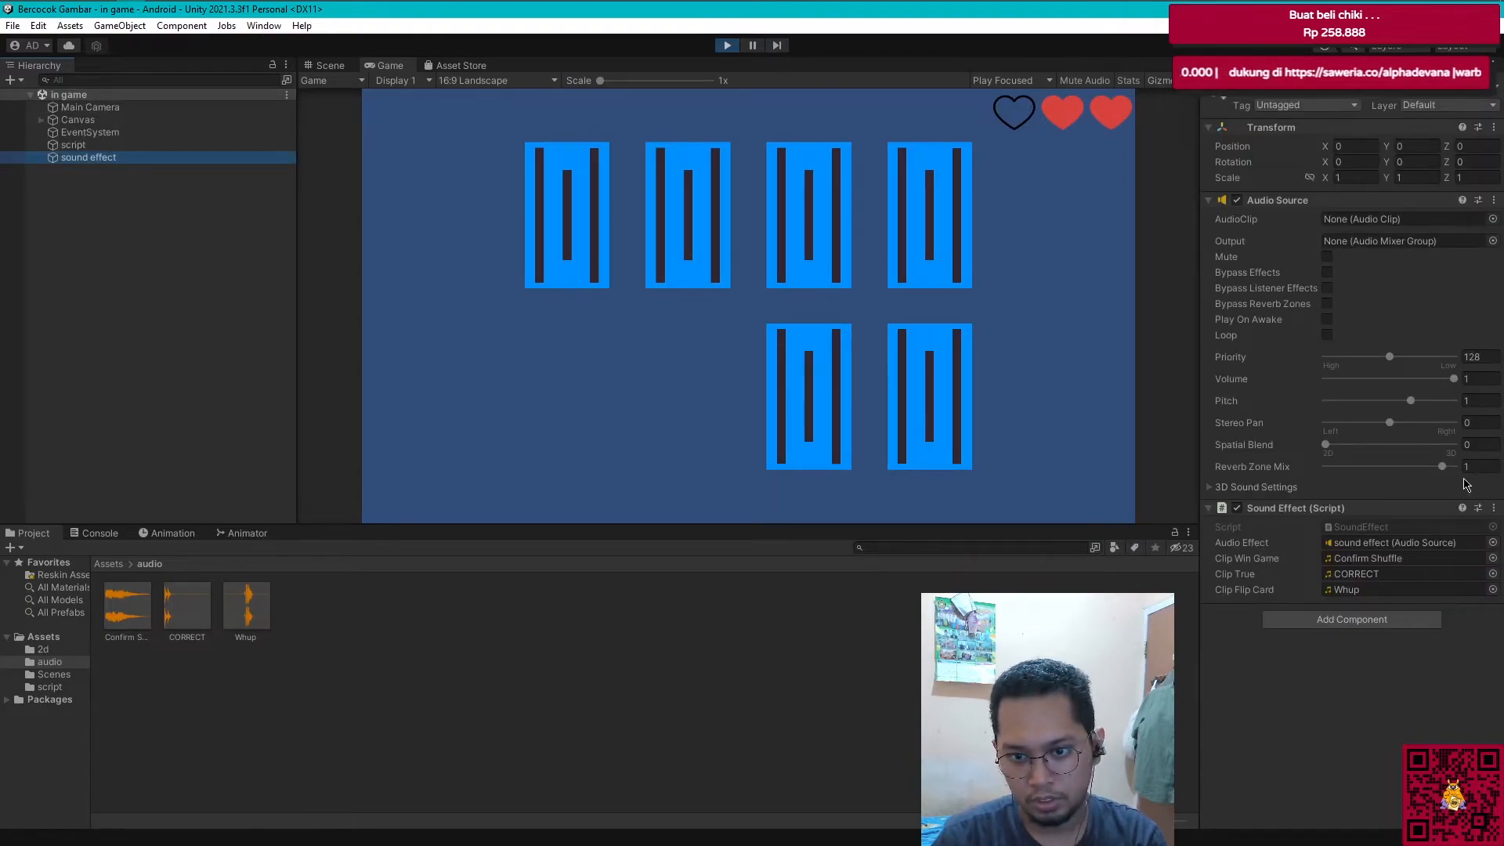
{"action": "left_click_drag", "start_coordinate": [1446, 382], "coordinate": [1385, 384]}
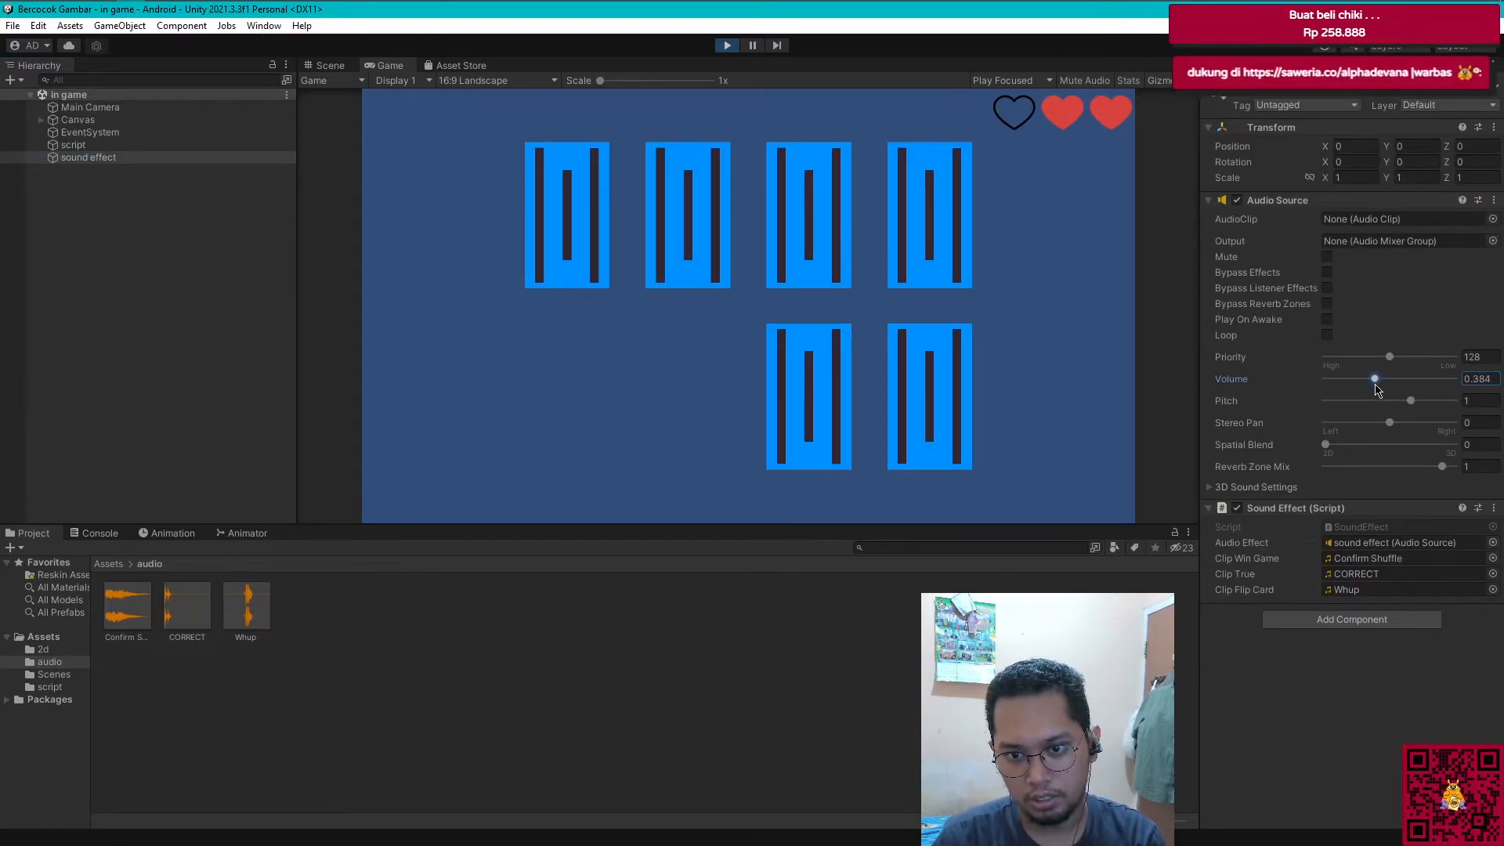
{"action": "left_click", "coordinate": [1493, 383]}
{"action": "type", "text": "0.3"}
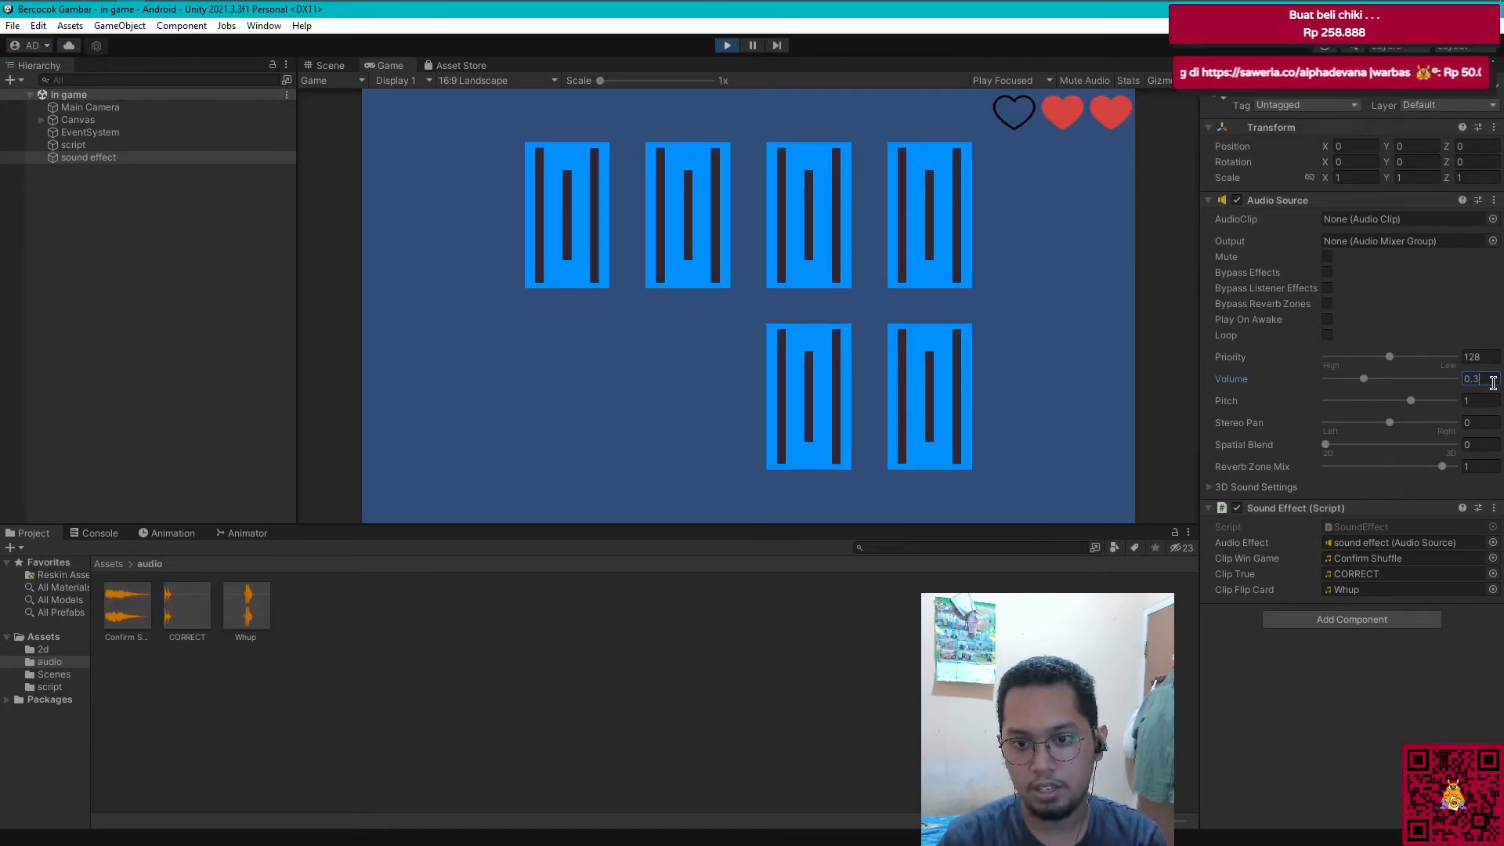
Step: Flip the second upper card and the third lower card to test the flip sound at the reduced volume
{"action": "left_click", "coordinate": [285, 292]}
{"action": "left_click", "coordinate": [688, 237]}
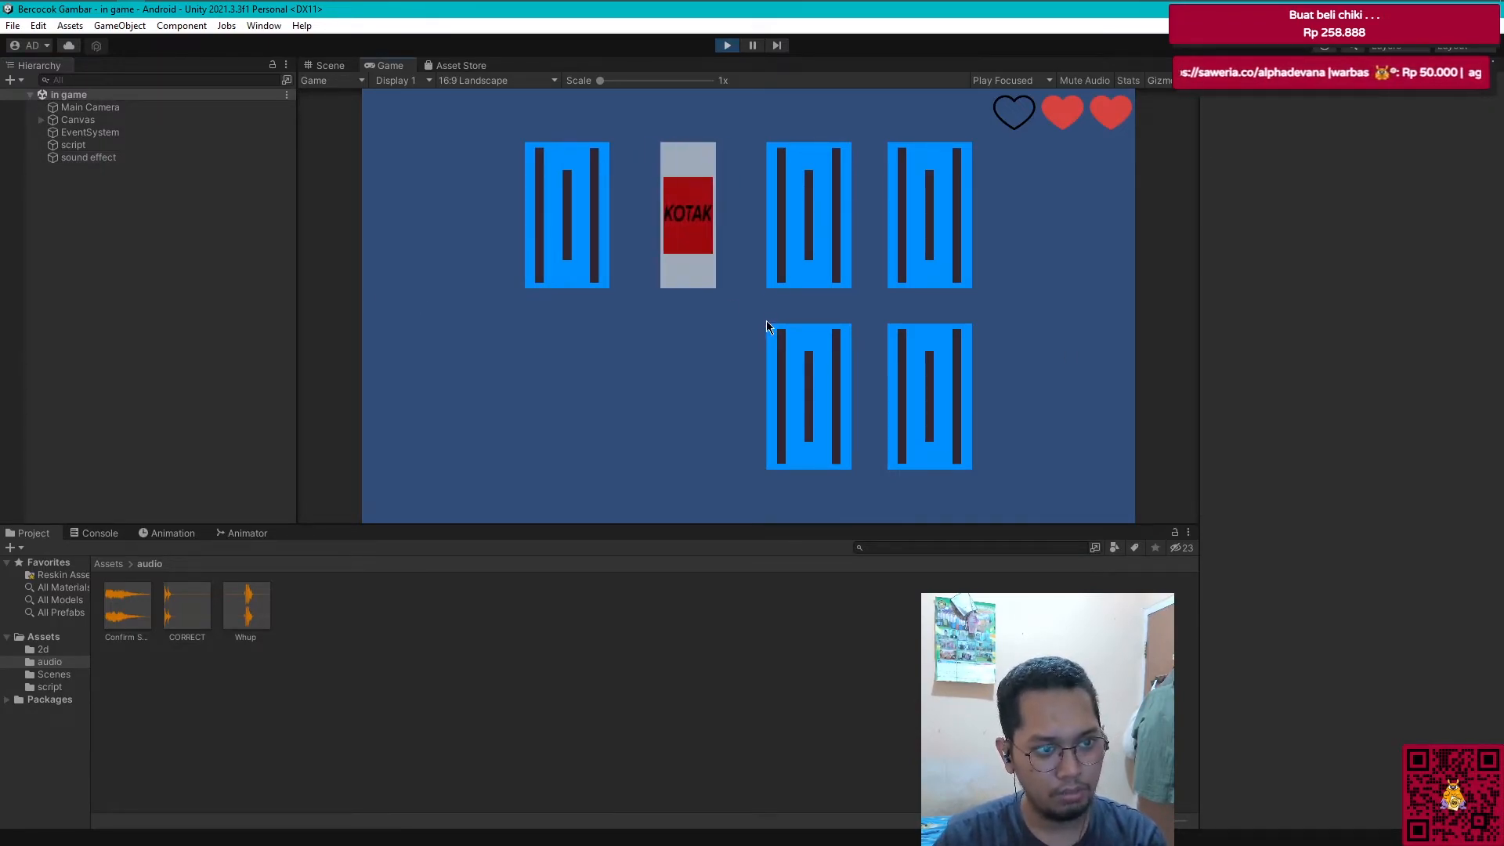
{"action": "left_click", "coordinate": [810, 345]}
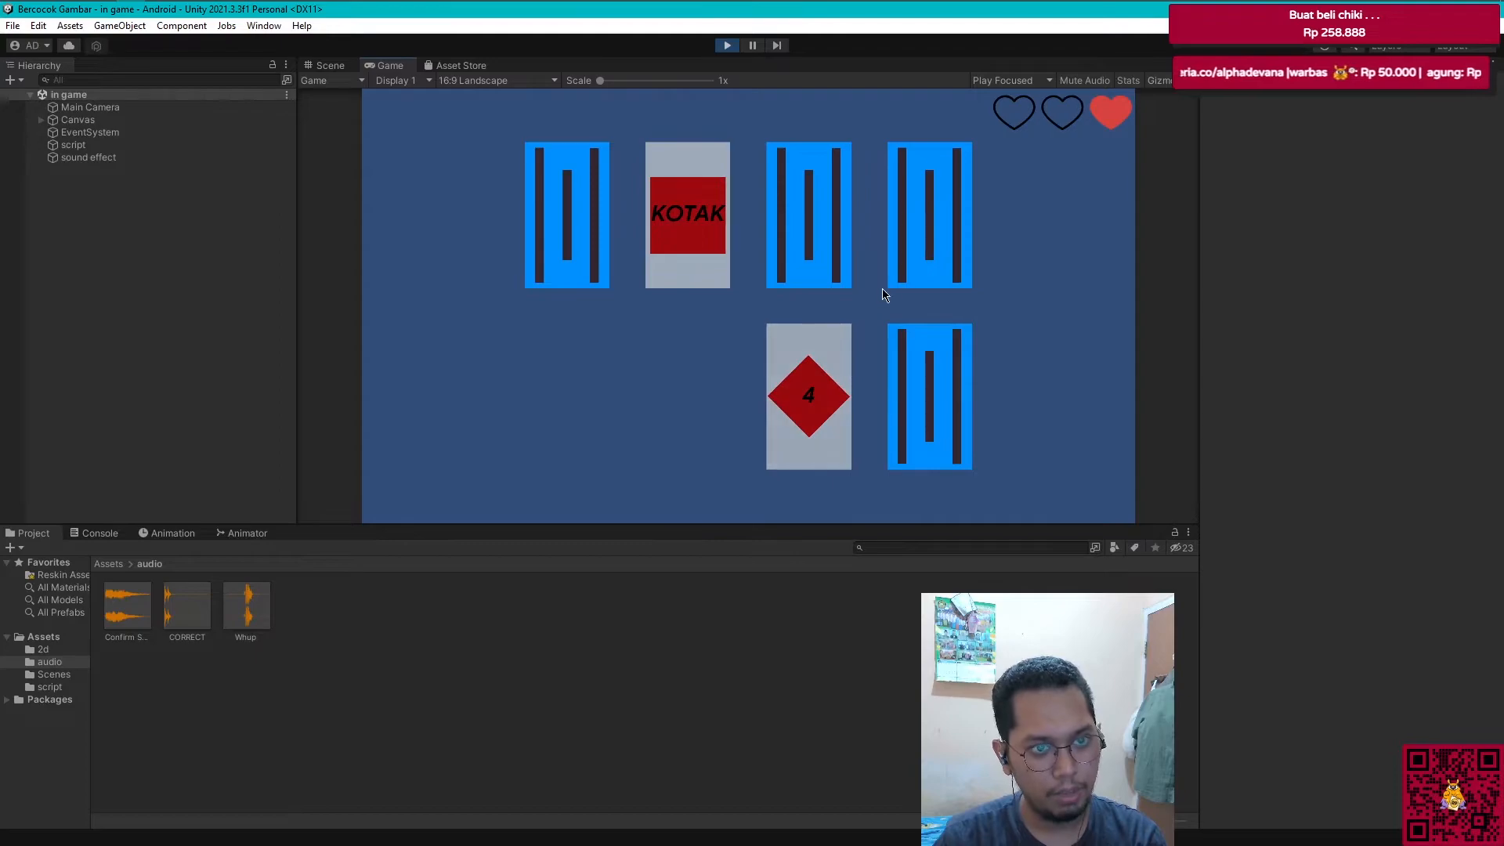
Step: Expand Canvas and Card, and inspect the Sprite Depan values and scene positions of Button card (3) through (6) to find a match
{"action": "left_click", "coordinate": [41, 121]}
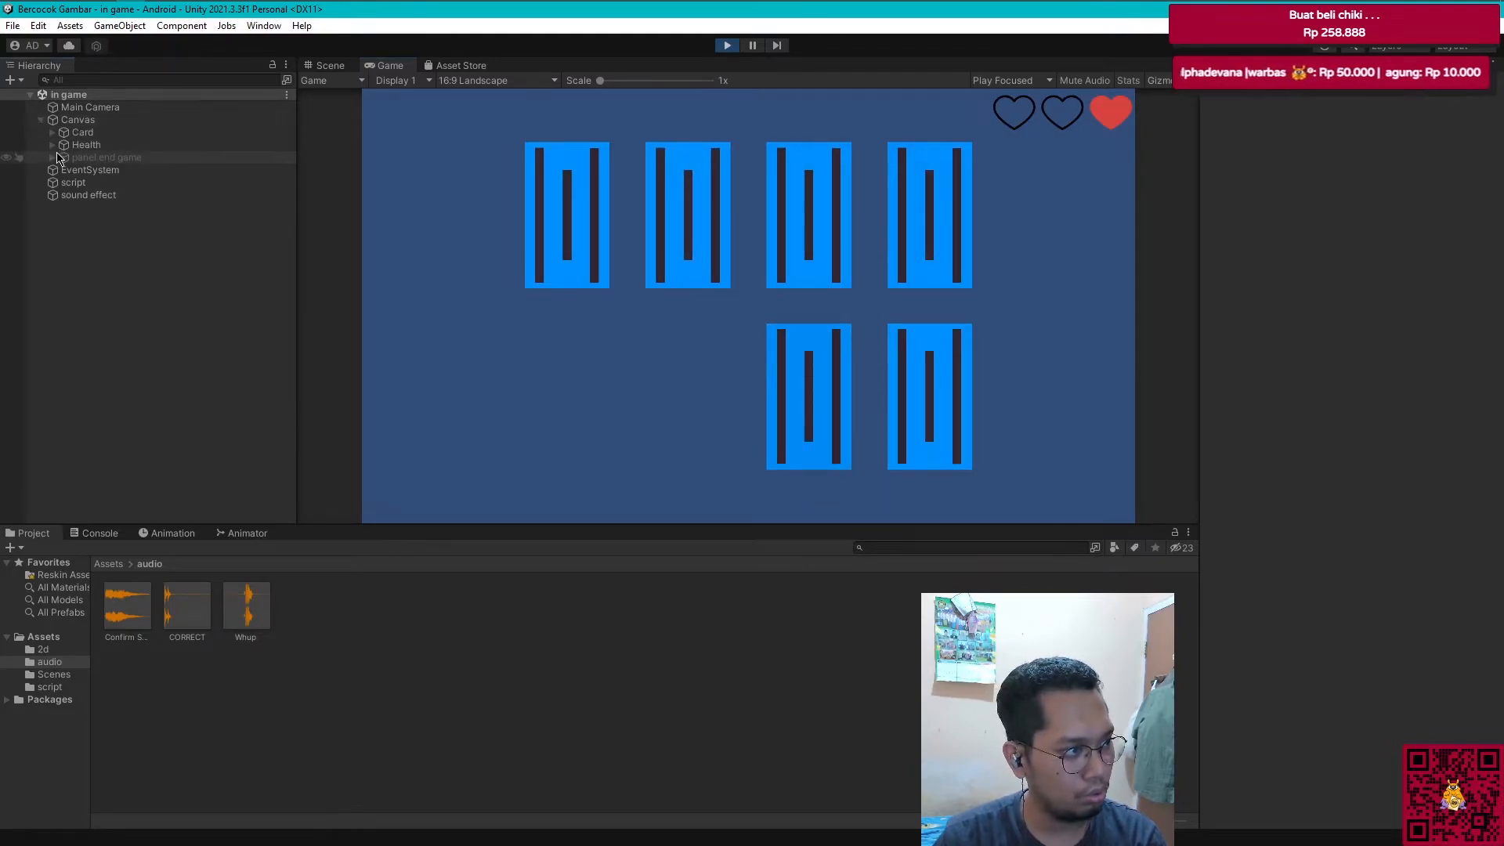
{"action": "left_click", "coordinate": [52, 133]}
{"action": "left_click", "coordinate": [128, 183]}
{"action": "left_click_drag", "start_coordinate": [1501, 296], "coordinate": [1502, 547]}
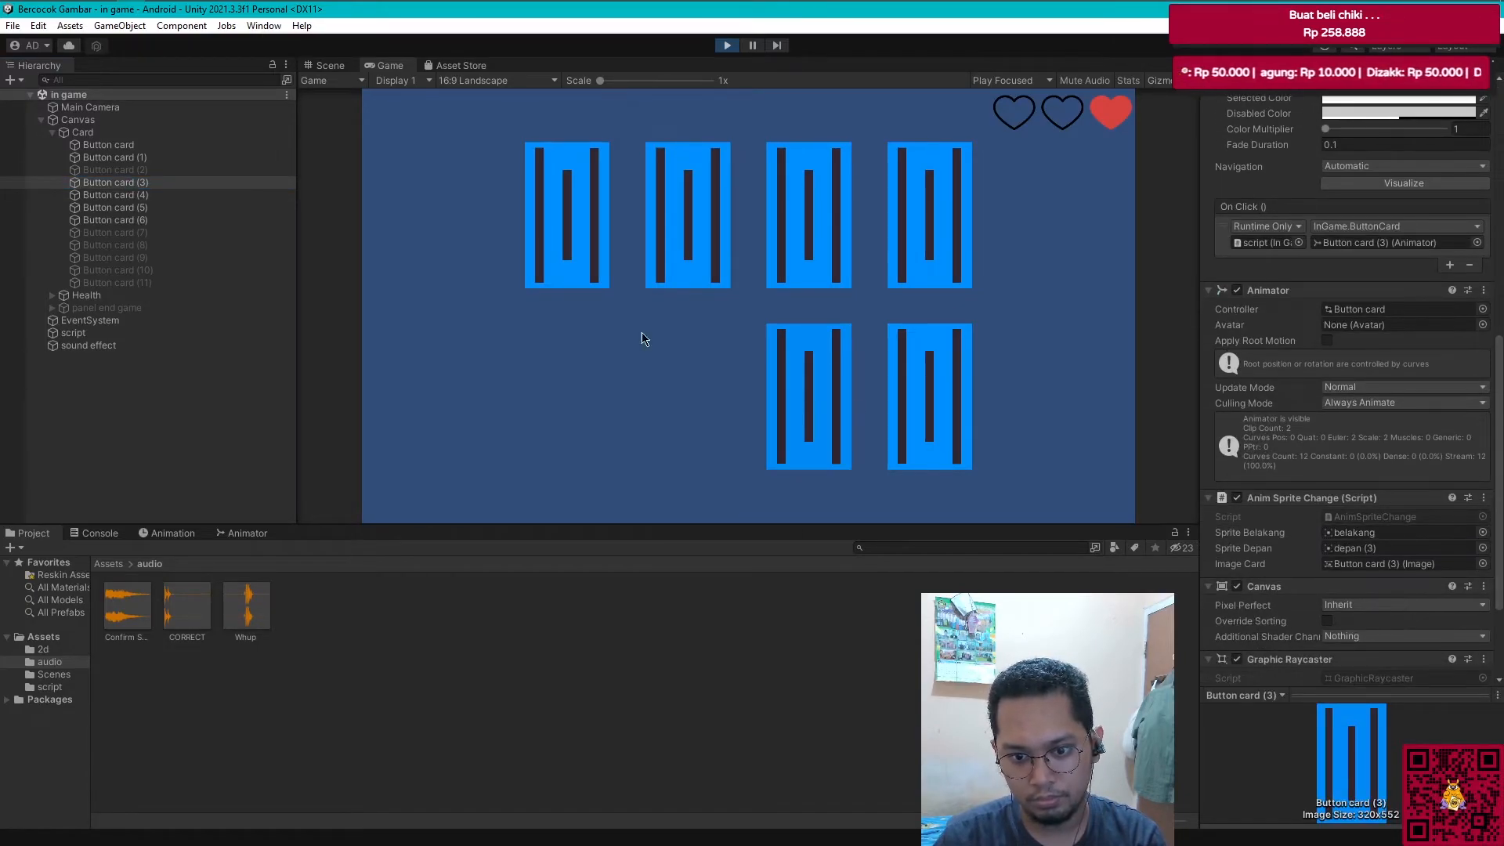
{"action": "left_click", "coordinate": [136, 196]}
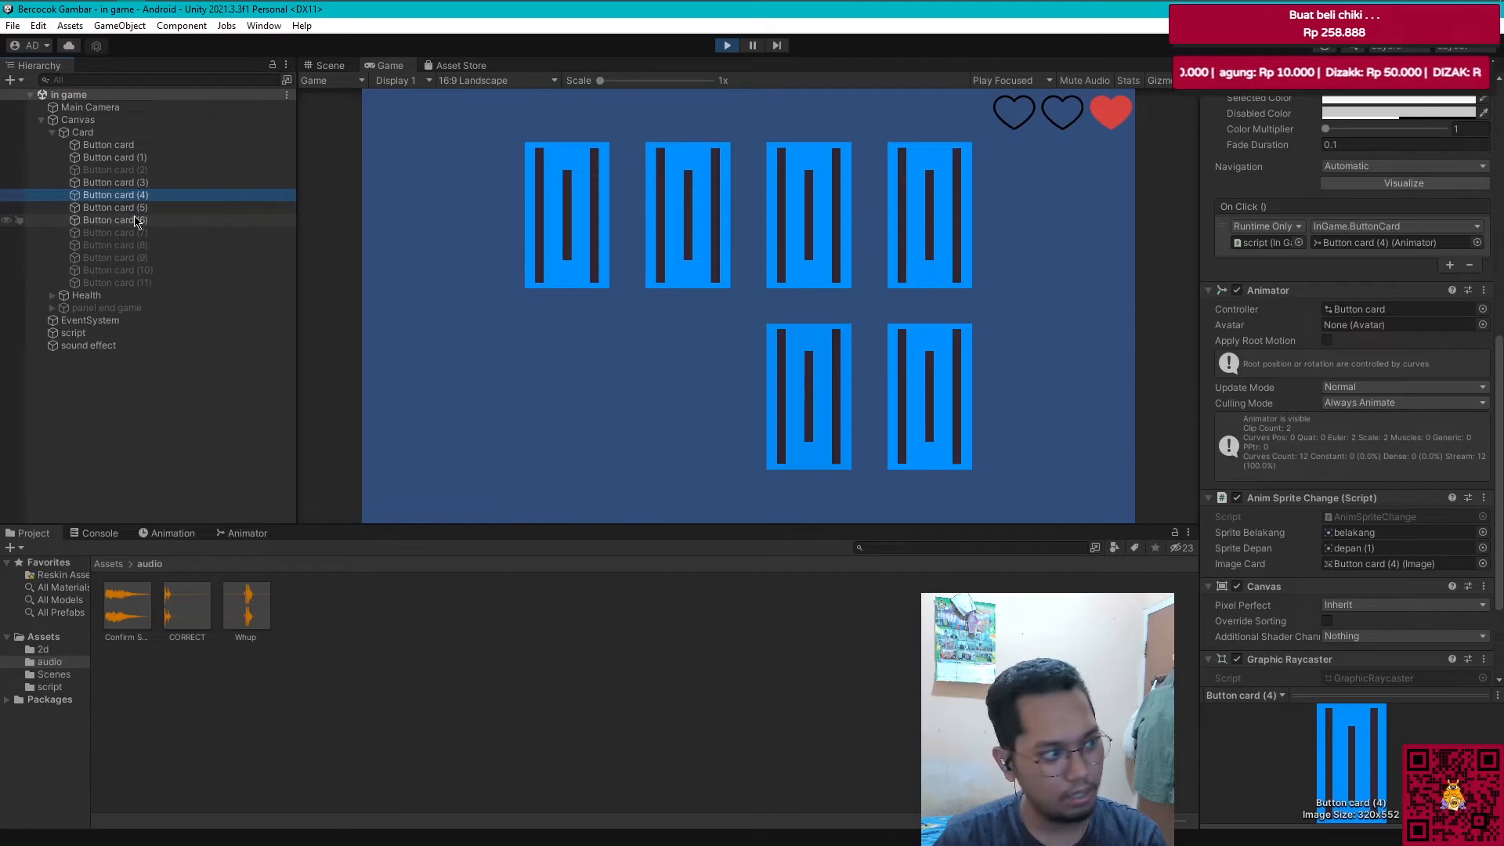
{"action": "left_click", "coordinate": [133, 209]}
{"action": "left_click", "coordinate": [134, 221]}
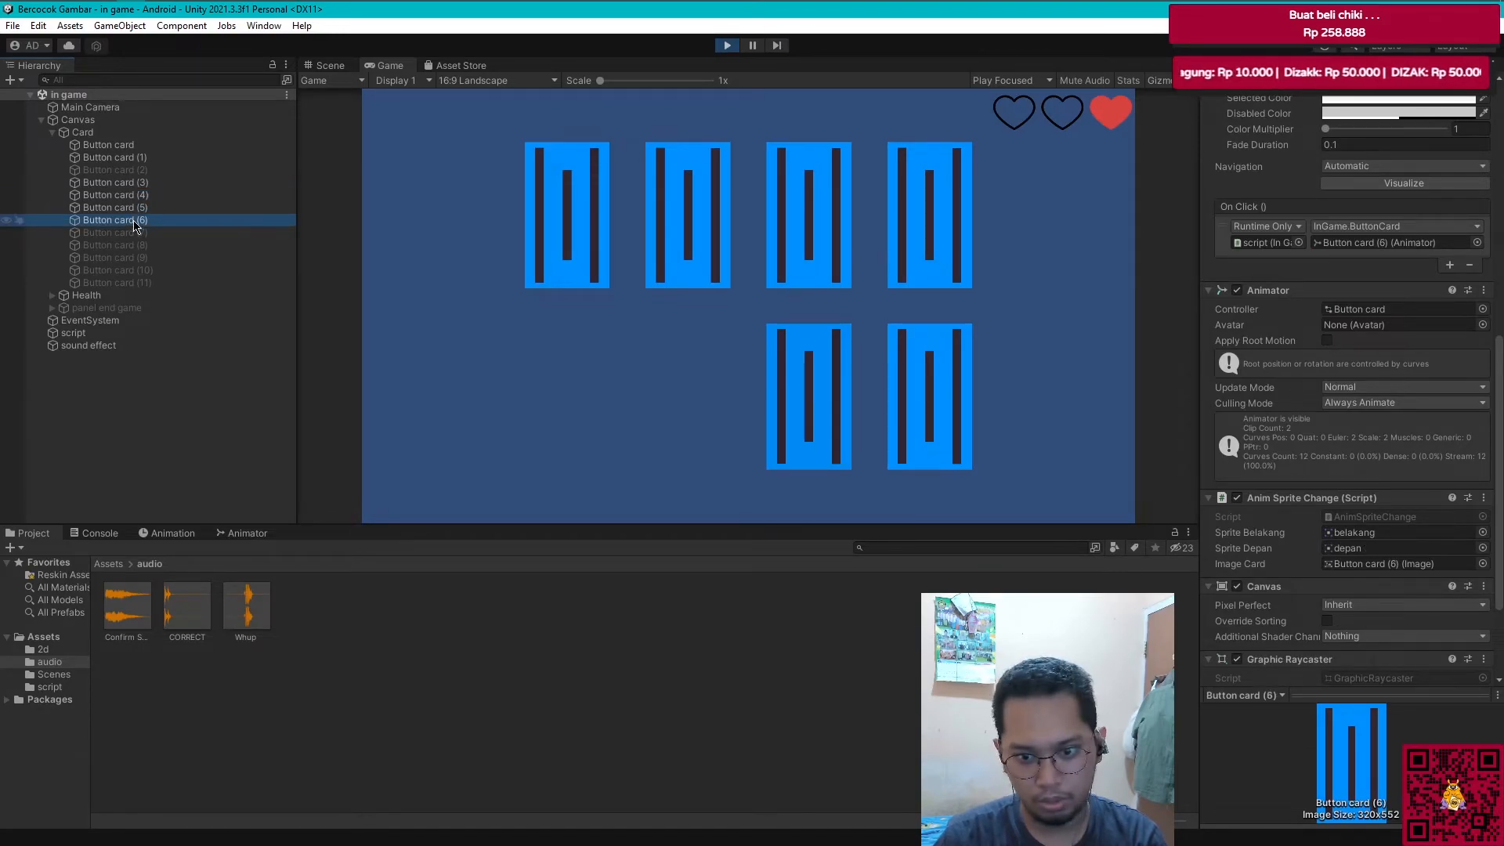
{"action": "left_click", "coordinate": [326, 65]}
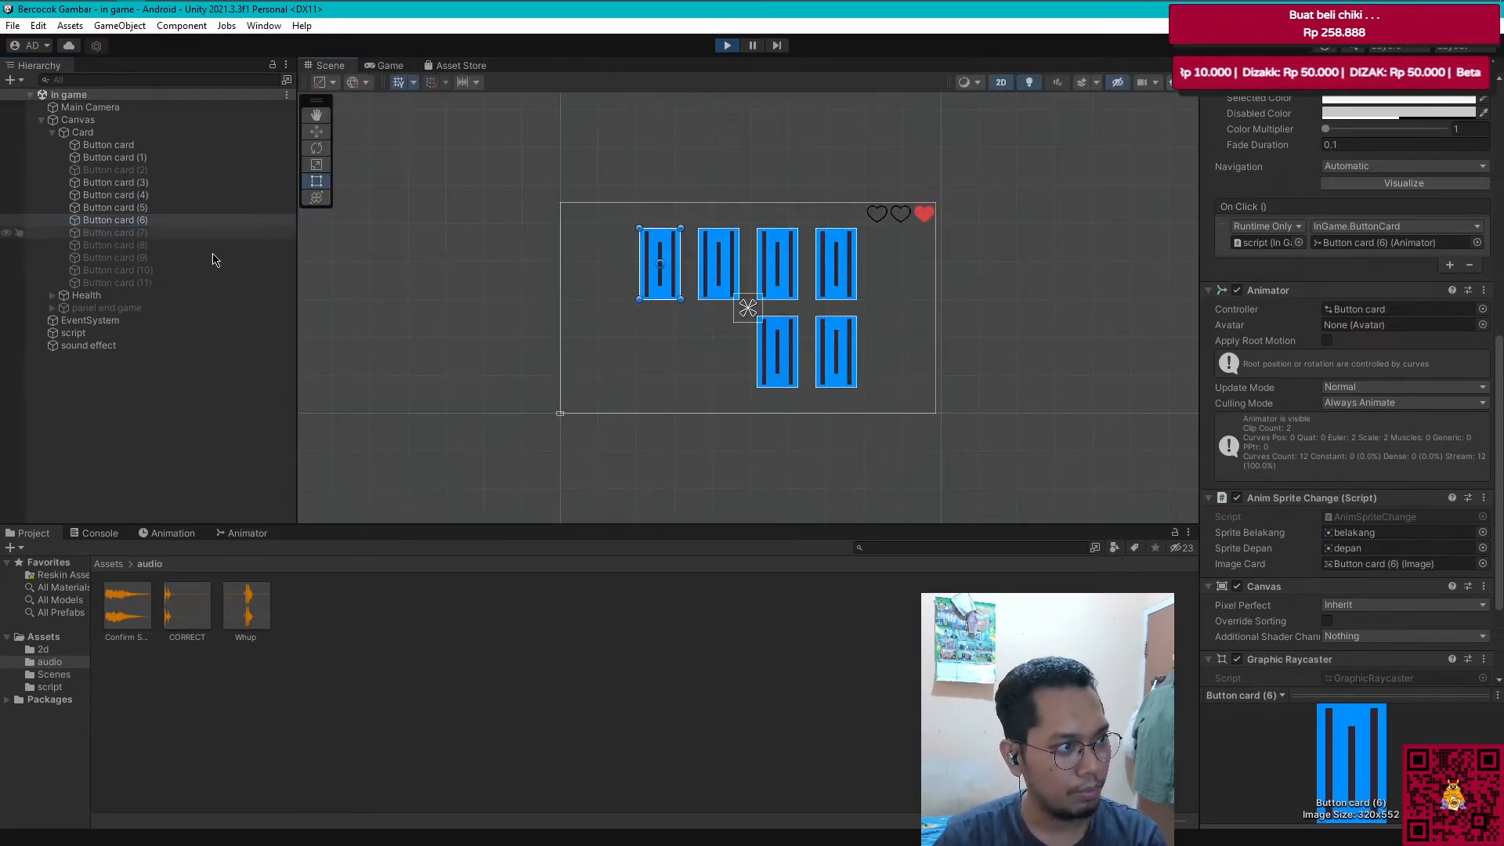
{"action": "left_click", "coordinate": [137, 208]}
{"action": "left_click", "coordinate": [134, 220]}
Step: Flip the matching Button card (5) and Button card (6) in the Game view to test the match sound
{"action": "left_click", "coordinate": [384, 65]}
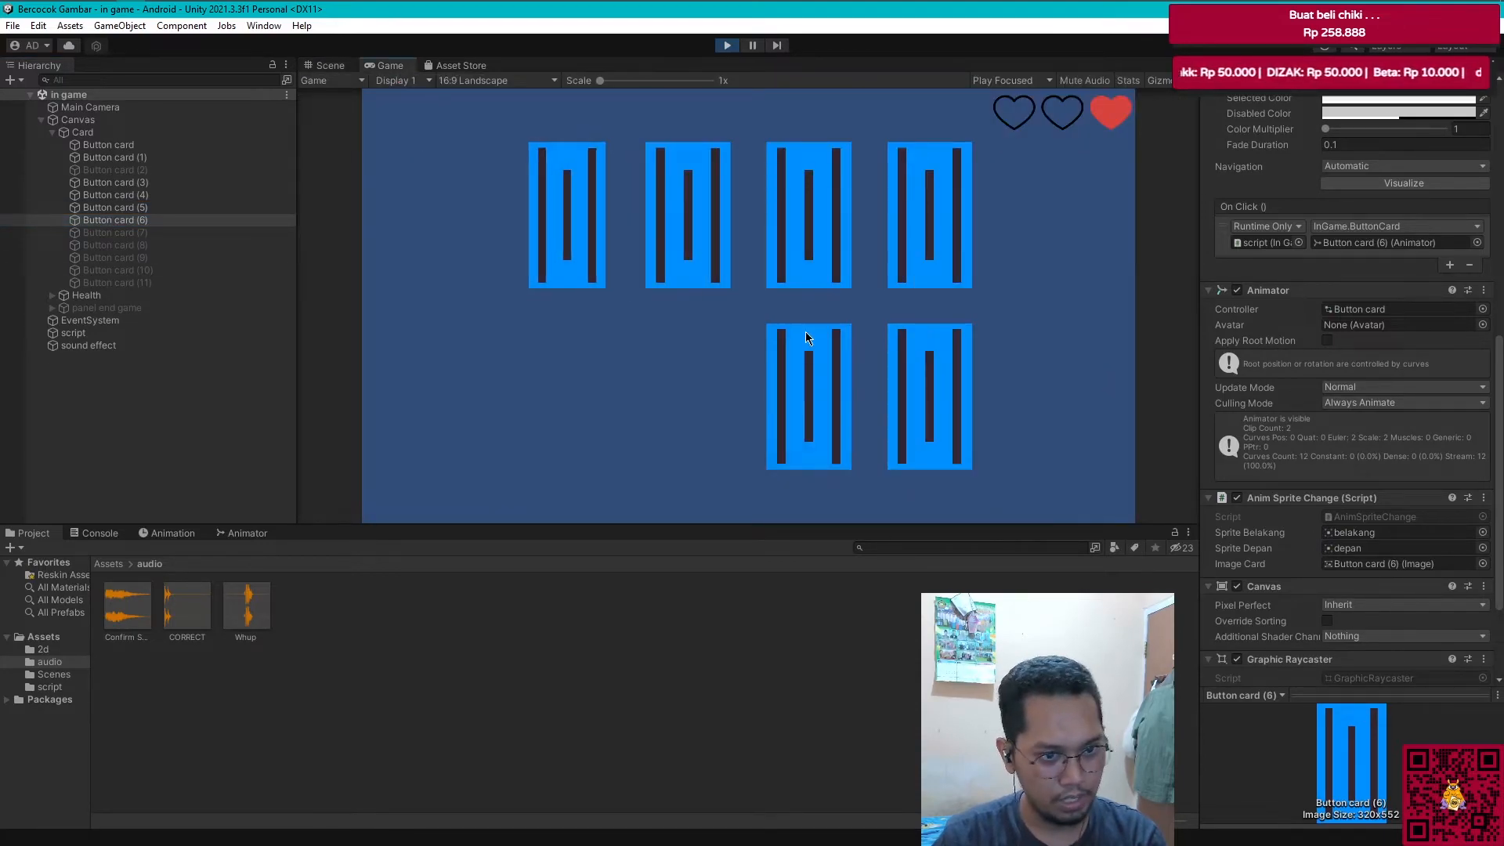
{"action": "left_click", "coordinate": [567, 215]}
{"action": "left_click", "coordinate": [924, 386]}
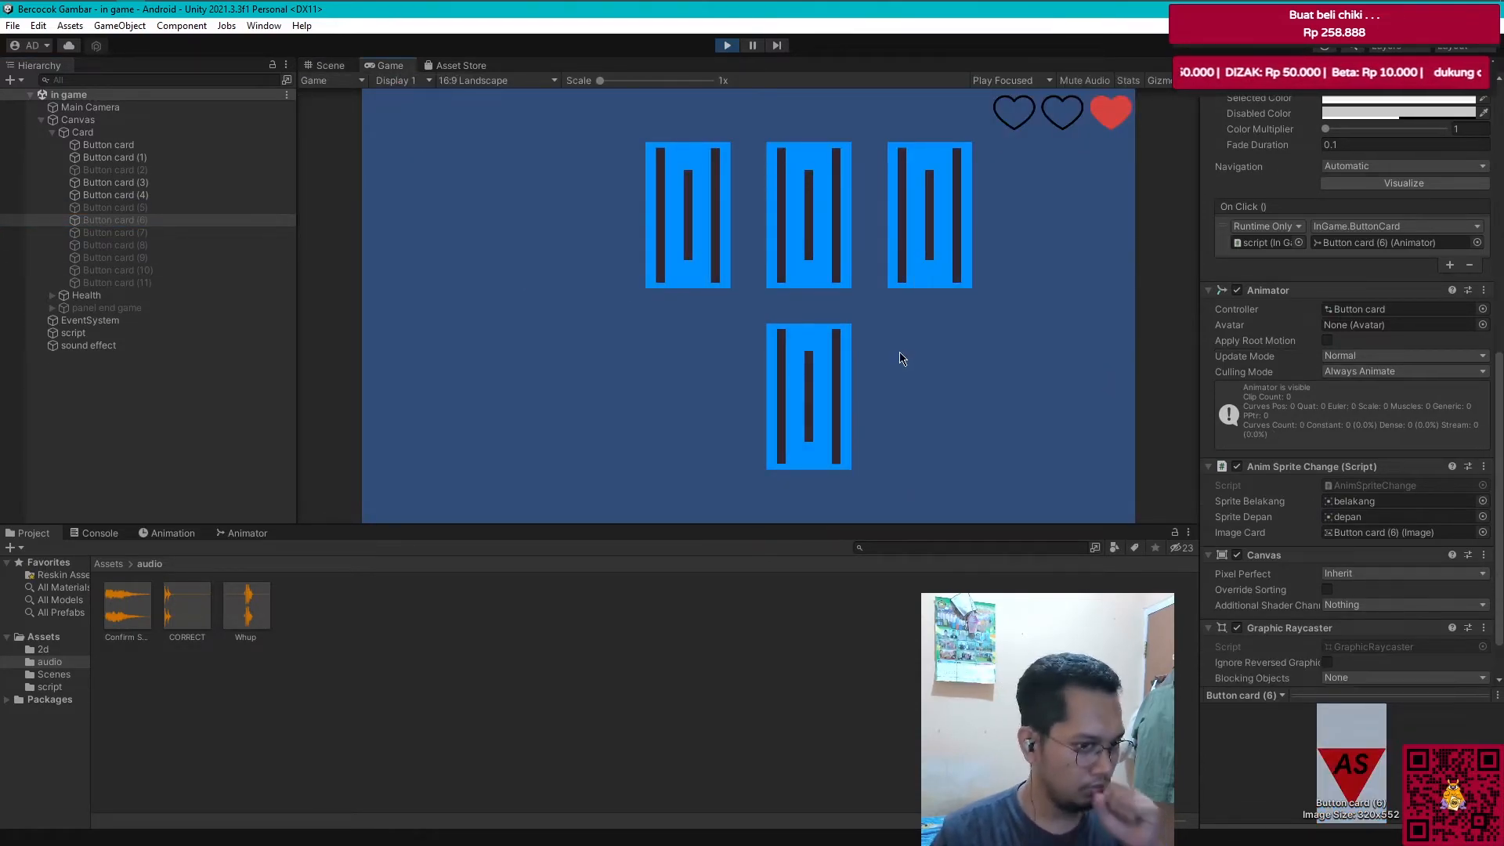
Step: Compare the Sprite Depan values of Button card, Button card (1) and Button card (3), and locate the matching pair in the Scene view
{"action": "left_click", "coordinate": [141, 146]}
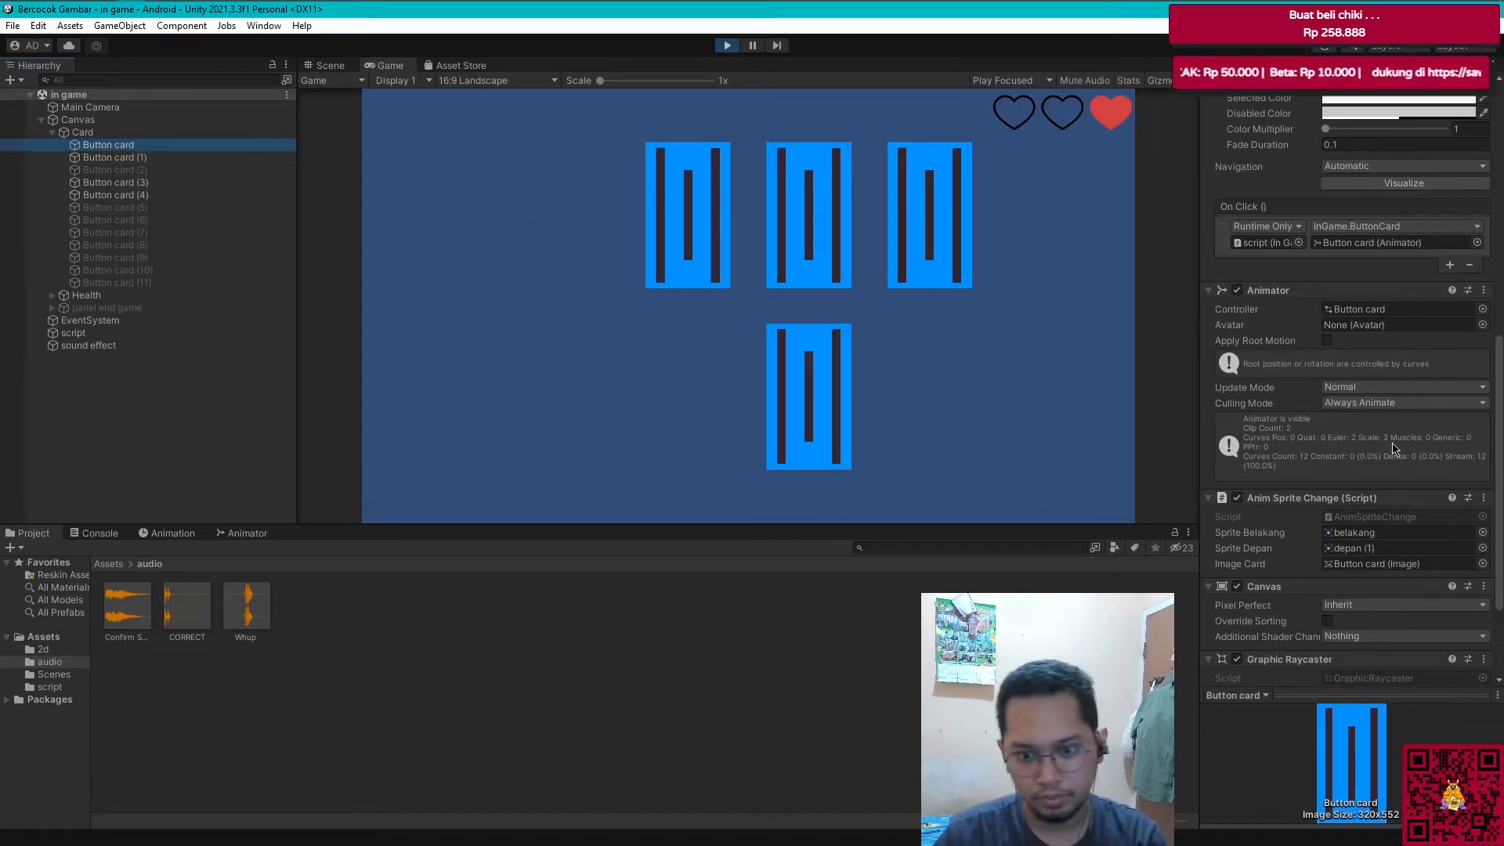
{"action": "left_click", "coordinate": [141, 157]}
{"action": "left_click", "coordinate": [149, 182]}
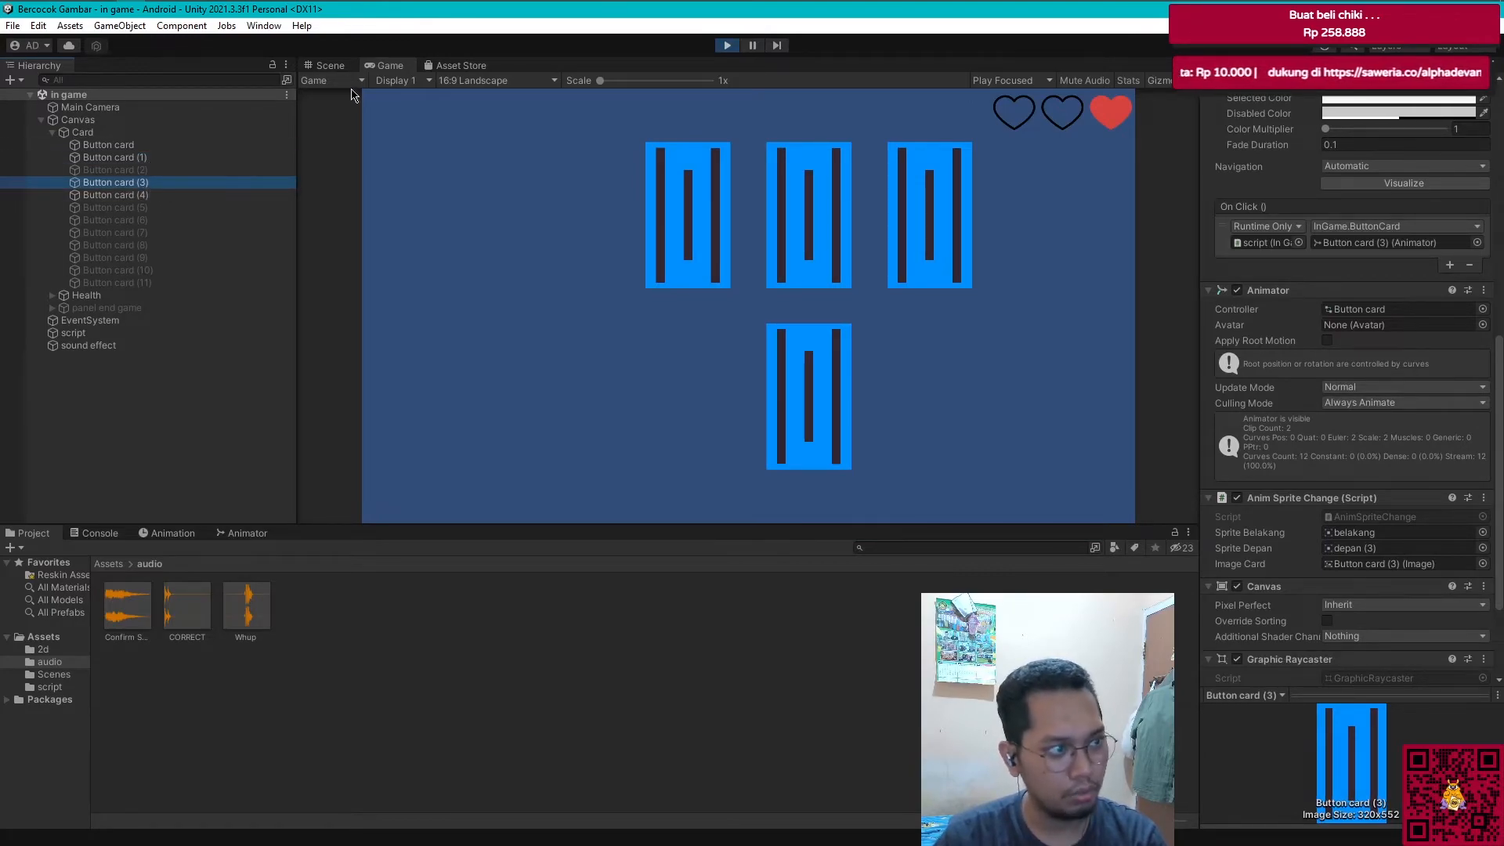
{"action": "key", "text": "ctrl+1"}
{"action": "left_click", "coordinate": [145, 158]}
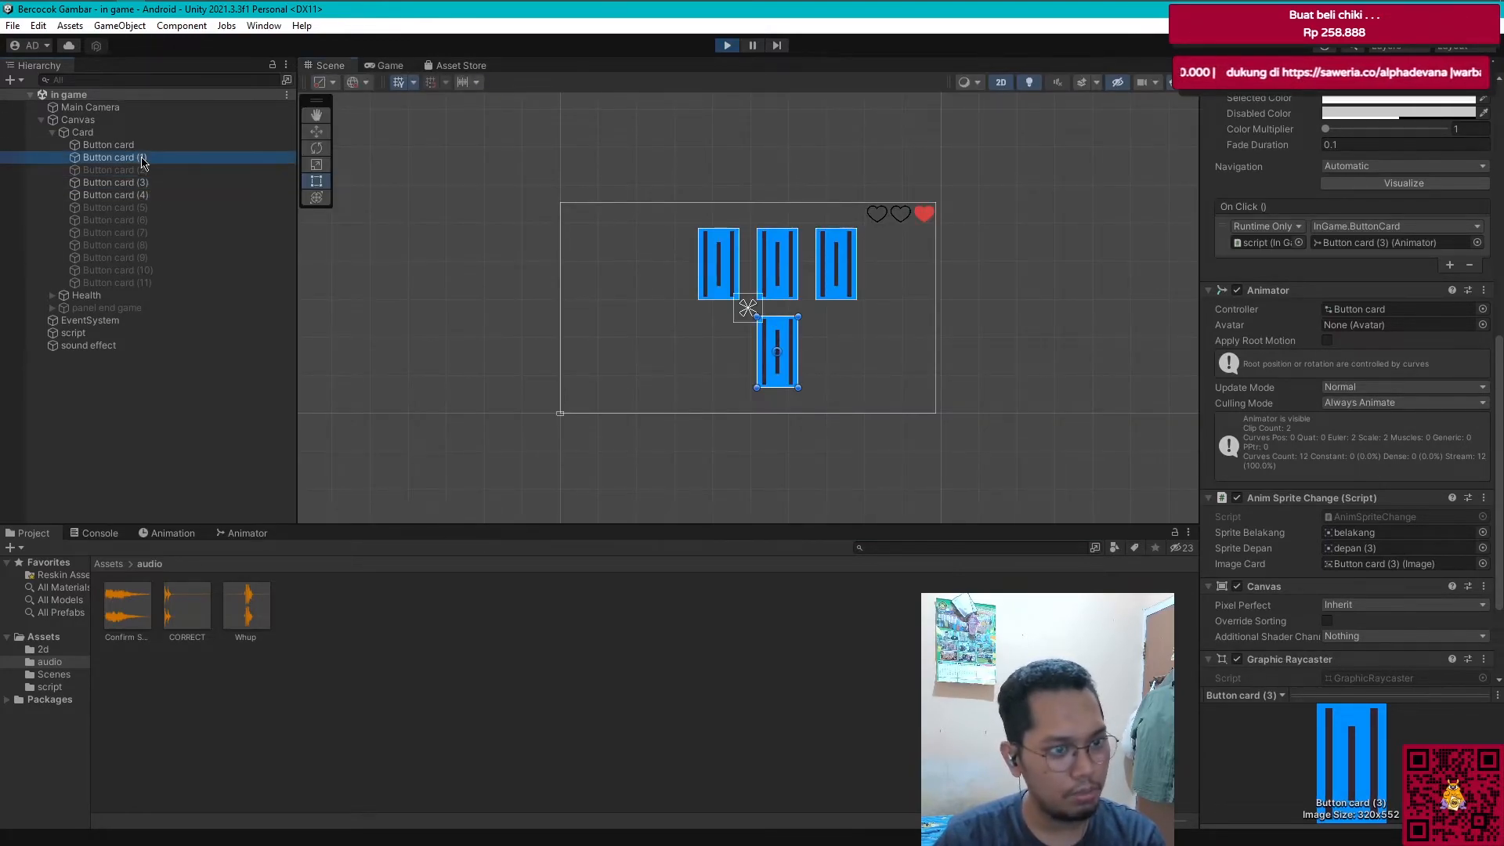
Step: Flip Button card (1) and (3) and the last remaining pair in the Game view to test the win sound, and stop the game
{"action": "left_click", "coordinate": [390, 66]}
{"action": "left_click", "coordinate": [830, 240]}
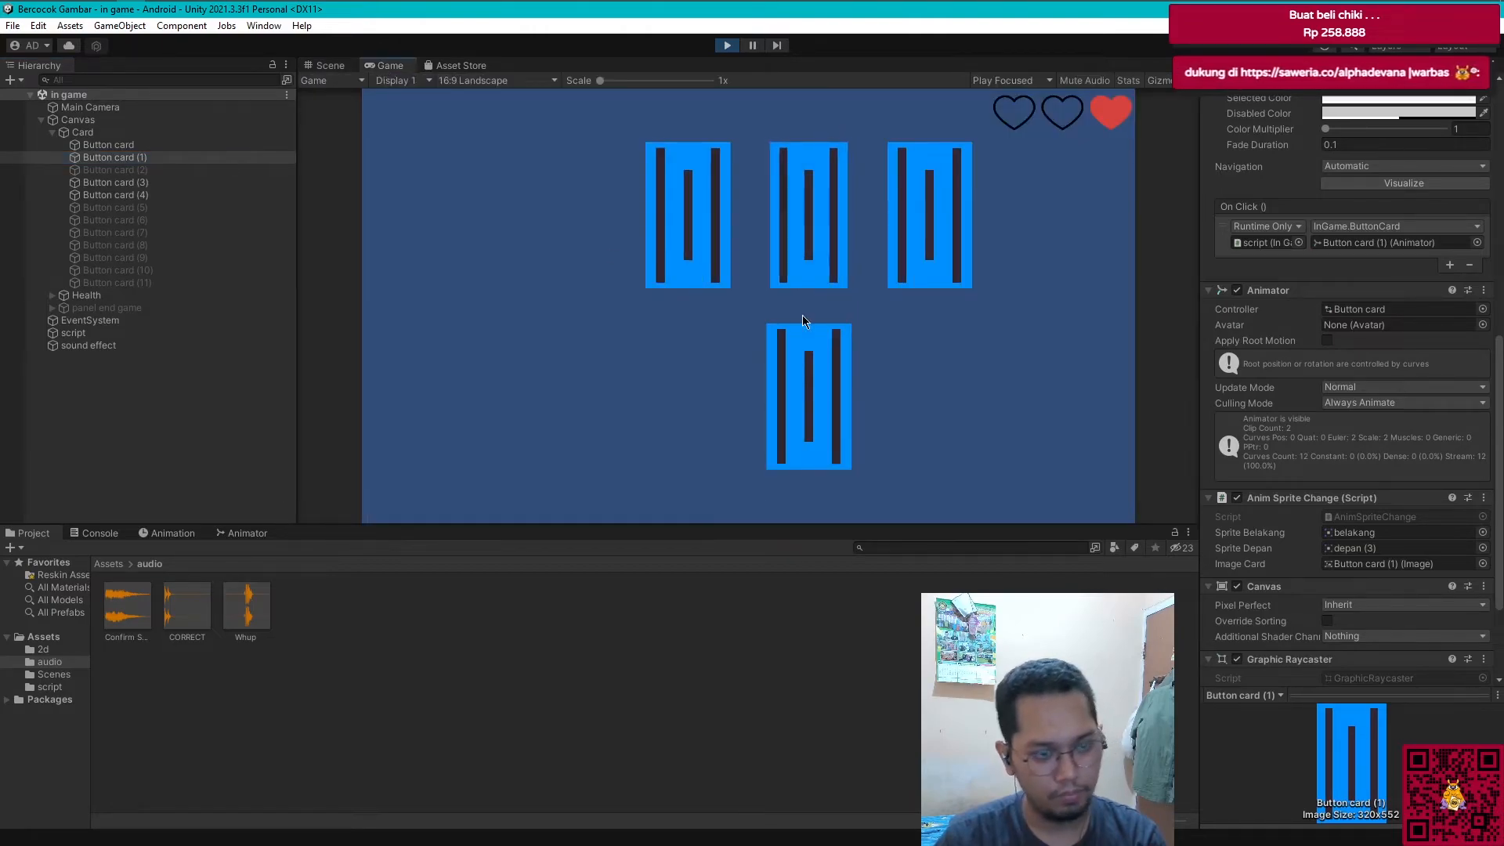
{"action": "left_click", "coordinate": [836, 392]}
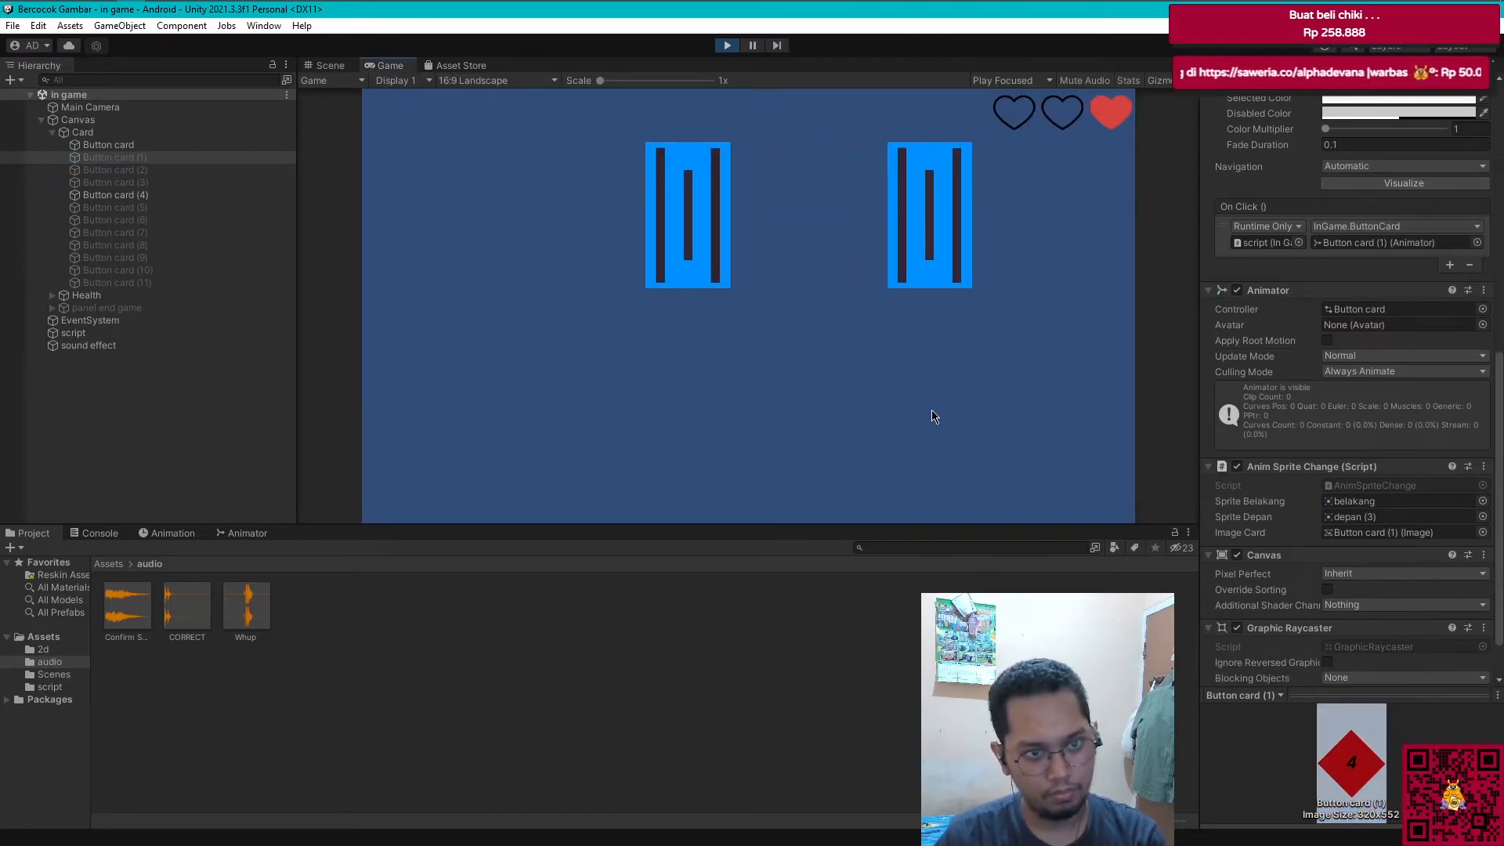
{"action": "left_click", "coordinate": [658, 187]}
{"action": "left_click", "coordinate": [913, 249]}
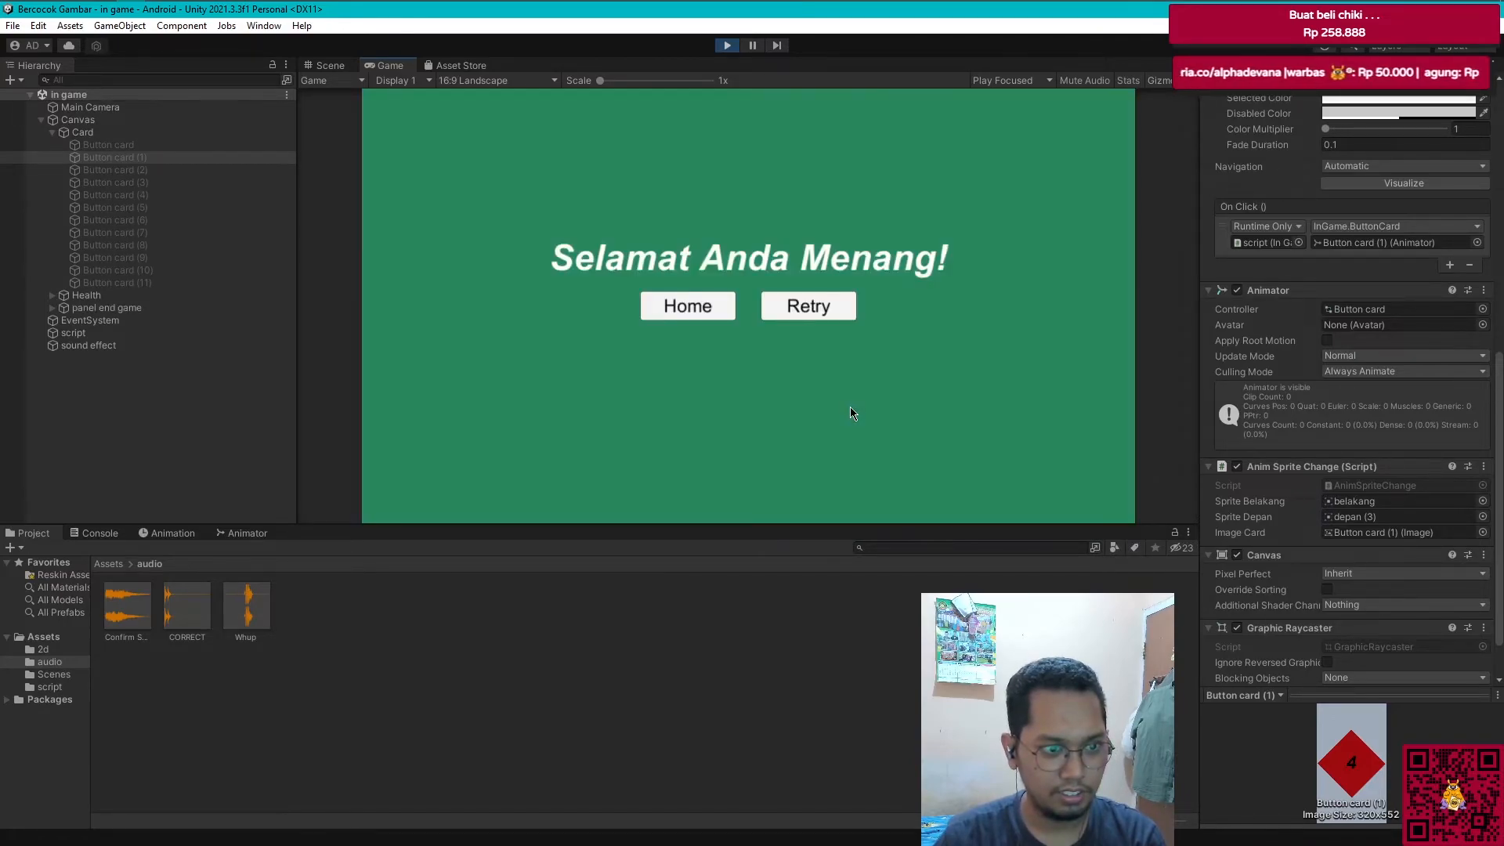
{"action": "left_click", "coordinate": [727, 47]}
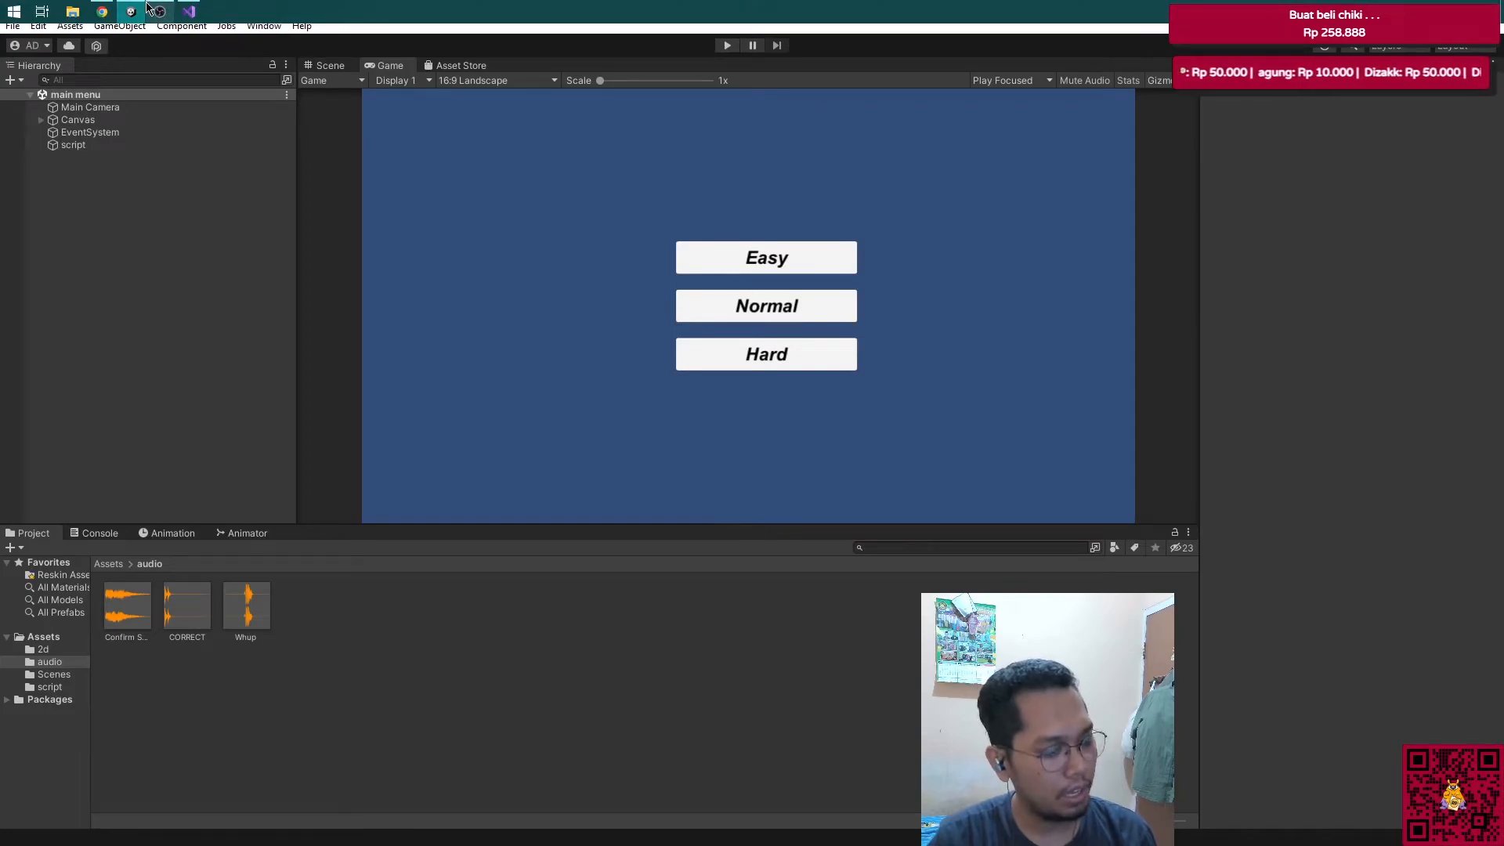
Step: Import NFF-coin-04.wav into the audio folder, rename it salah, and preview the clip
{"action": "mouse_move", "coordinate": [149, 8]}
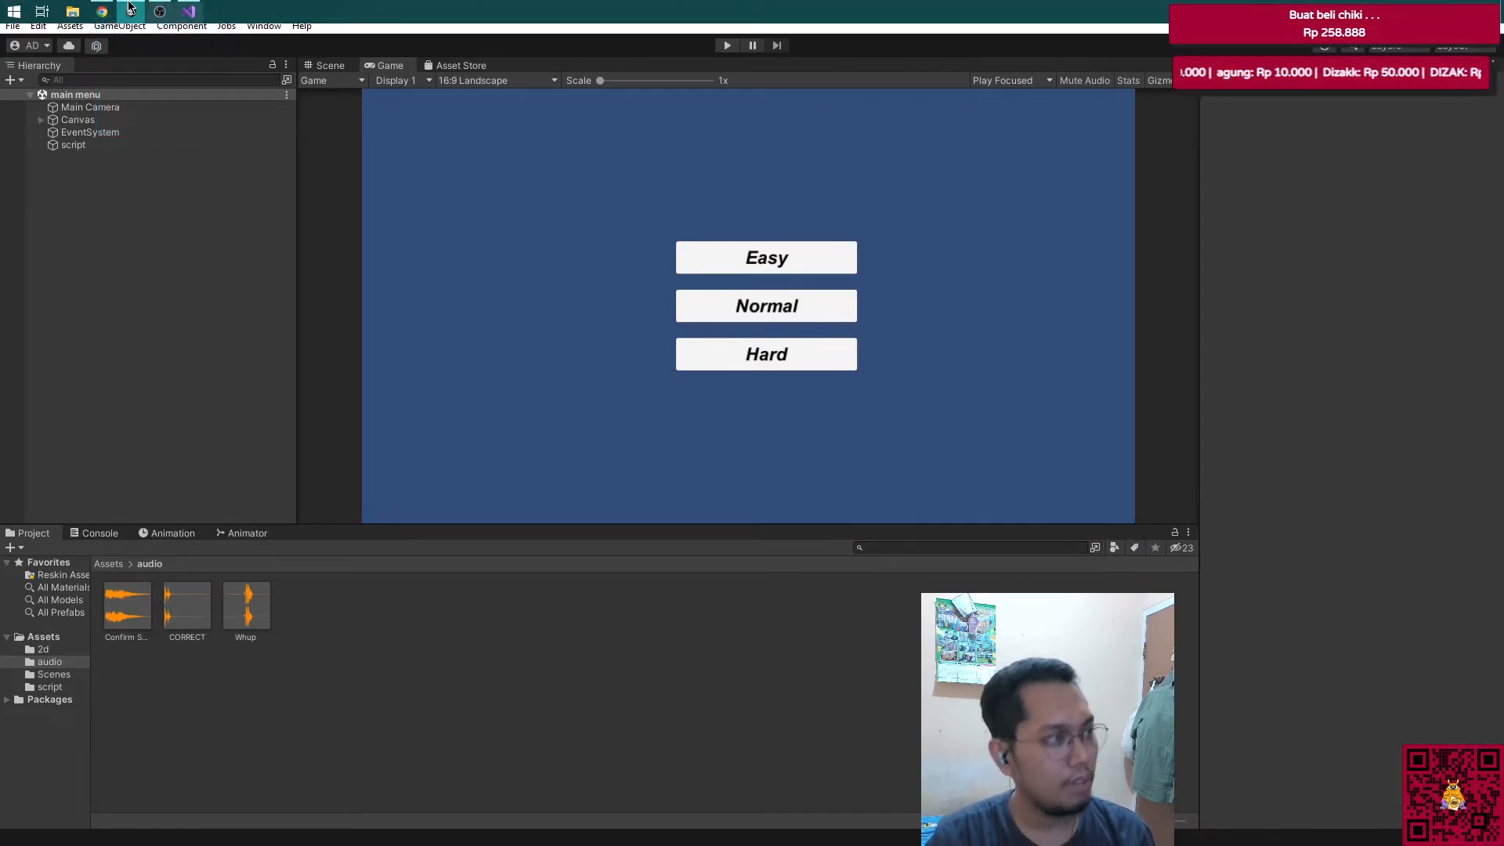
{"action": "left_click", "coordinate": [72, 11]}
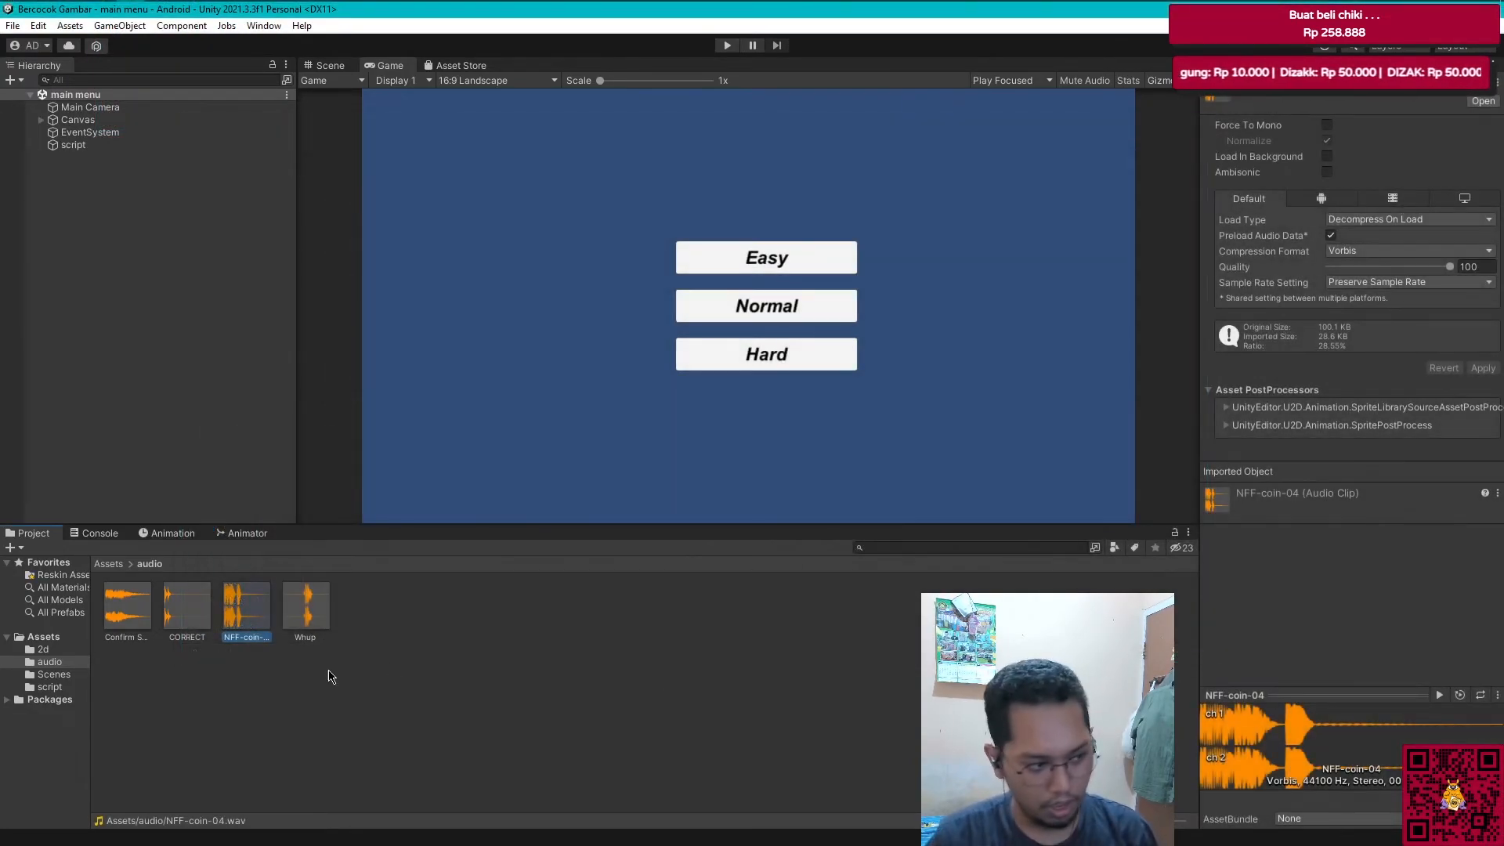
{"action": "key", "text": "F2"}
{"action": "type", "text": "salah"}
{"action": "key", "text": "Return"}
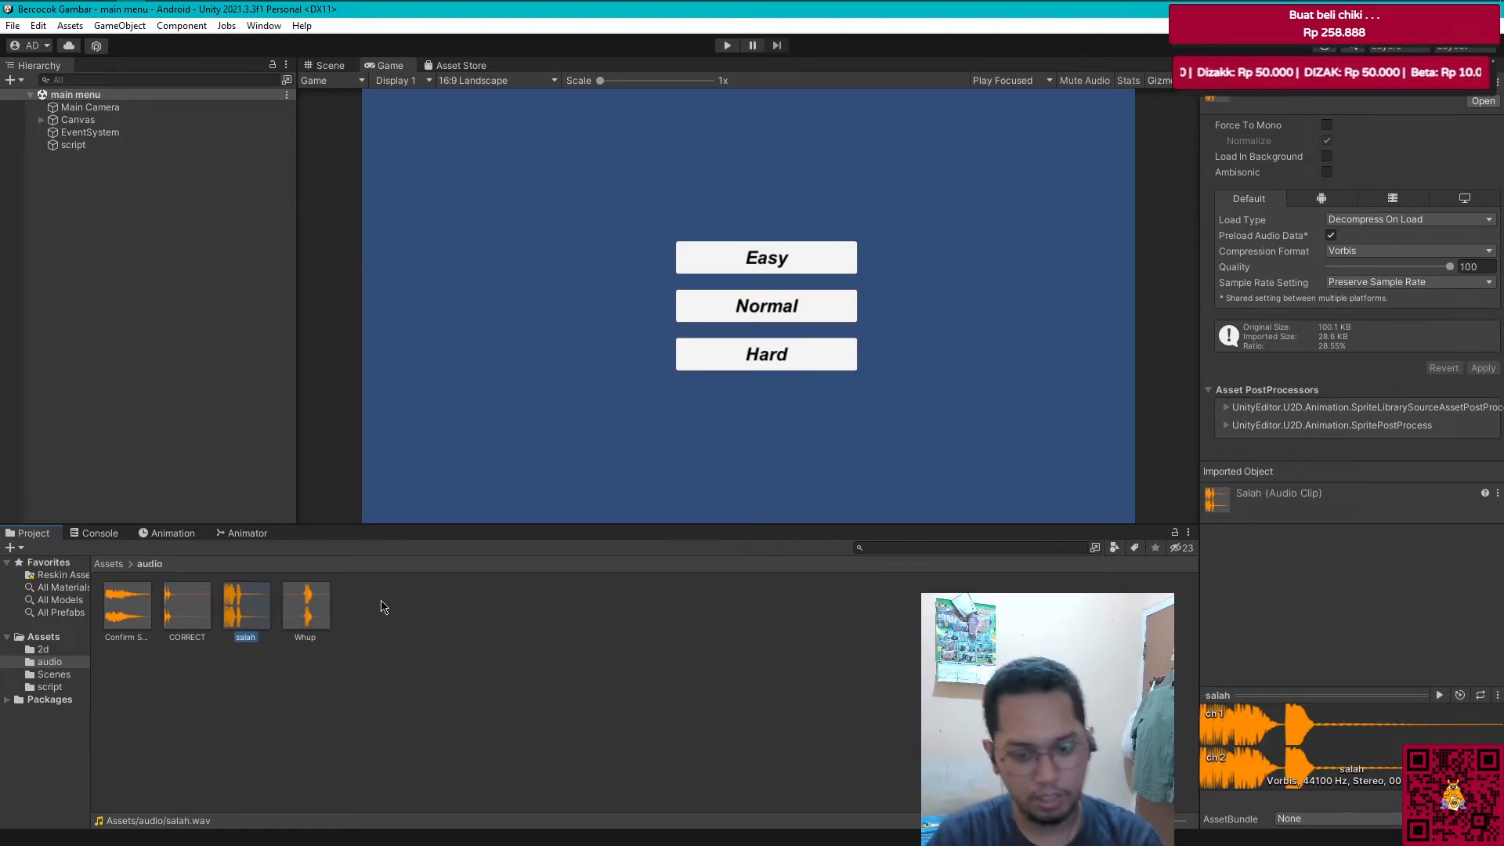
{"action": "left_click", "coordinate": [1441, 696]}
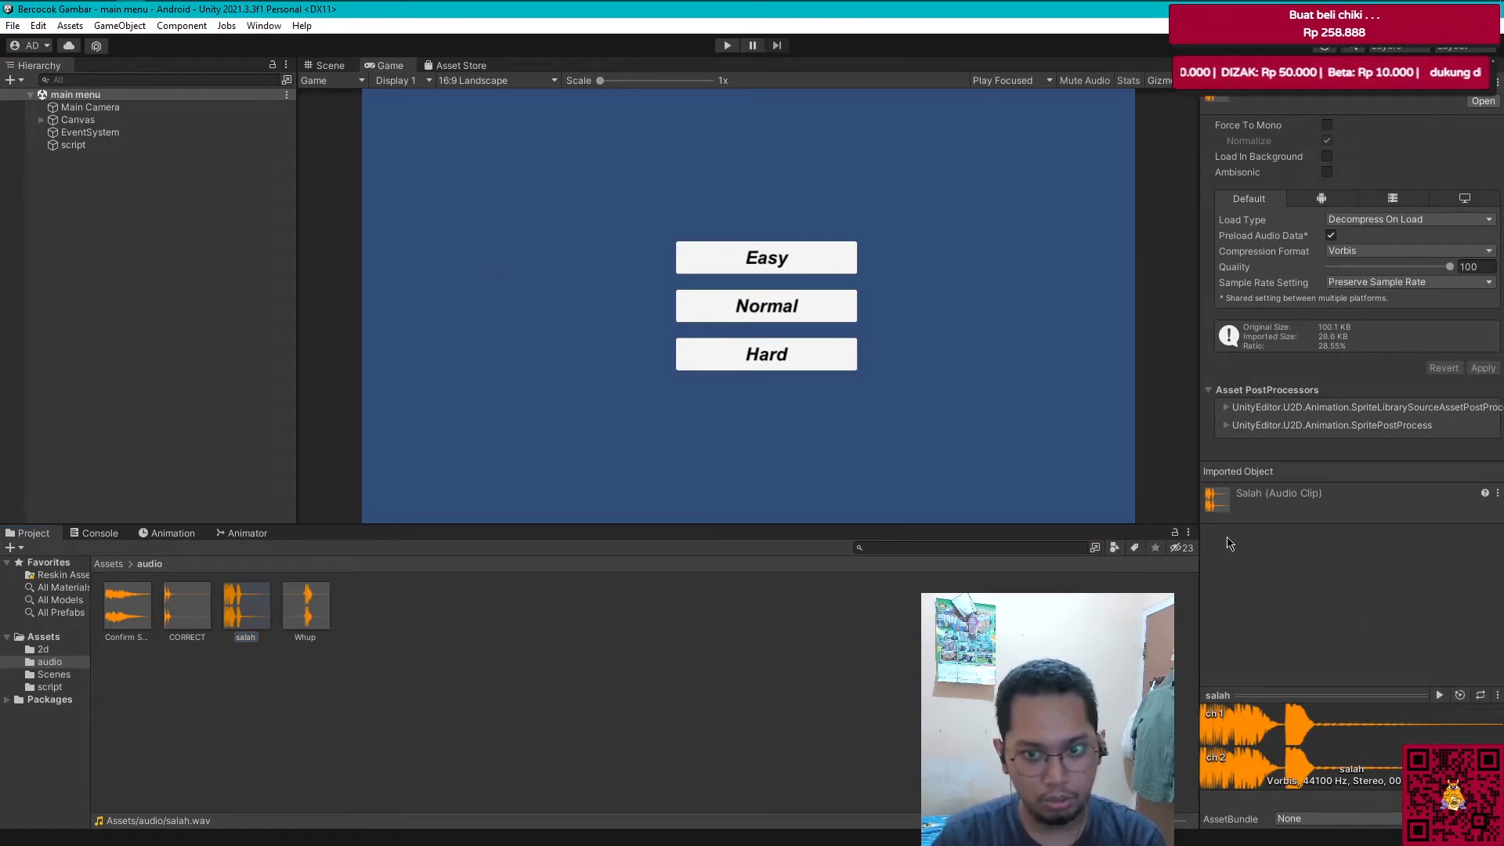
Step: Open the in game scene from the Scenes folder
{"action": "left_click", "coordinate": [101, 145]}
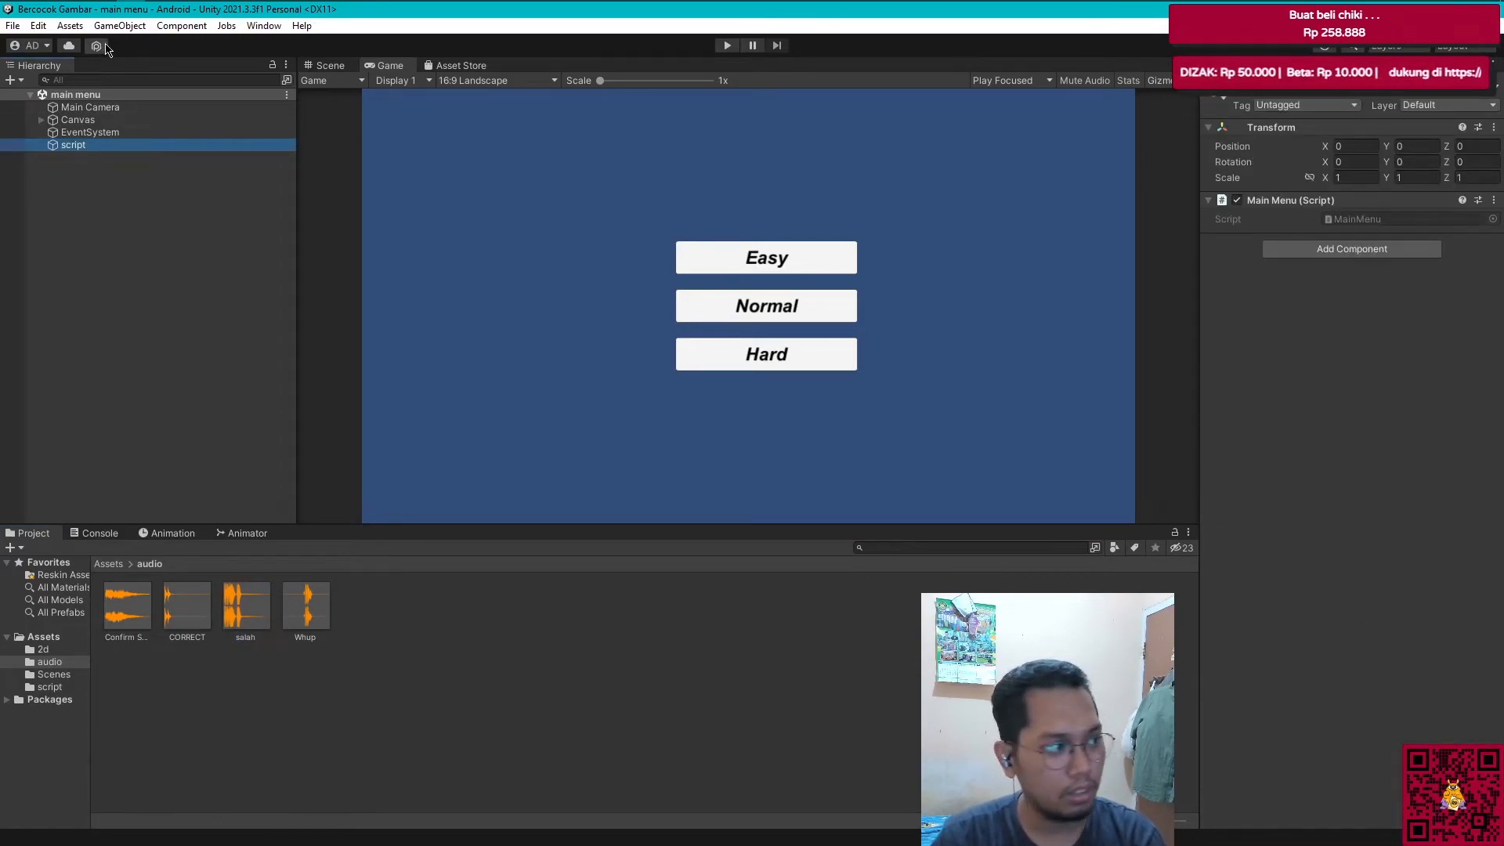
{"action": "left_click", "coordinate": [54, 675]}
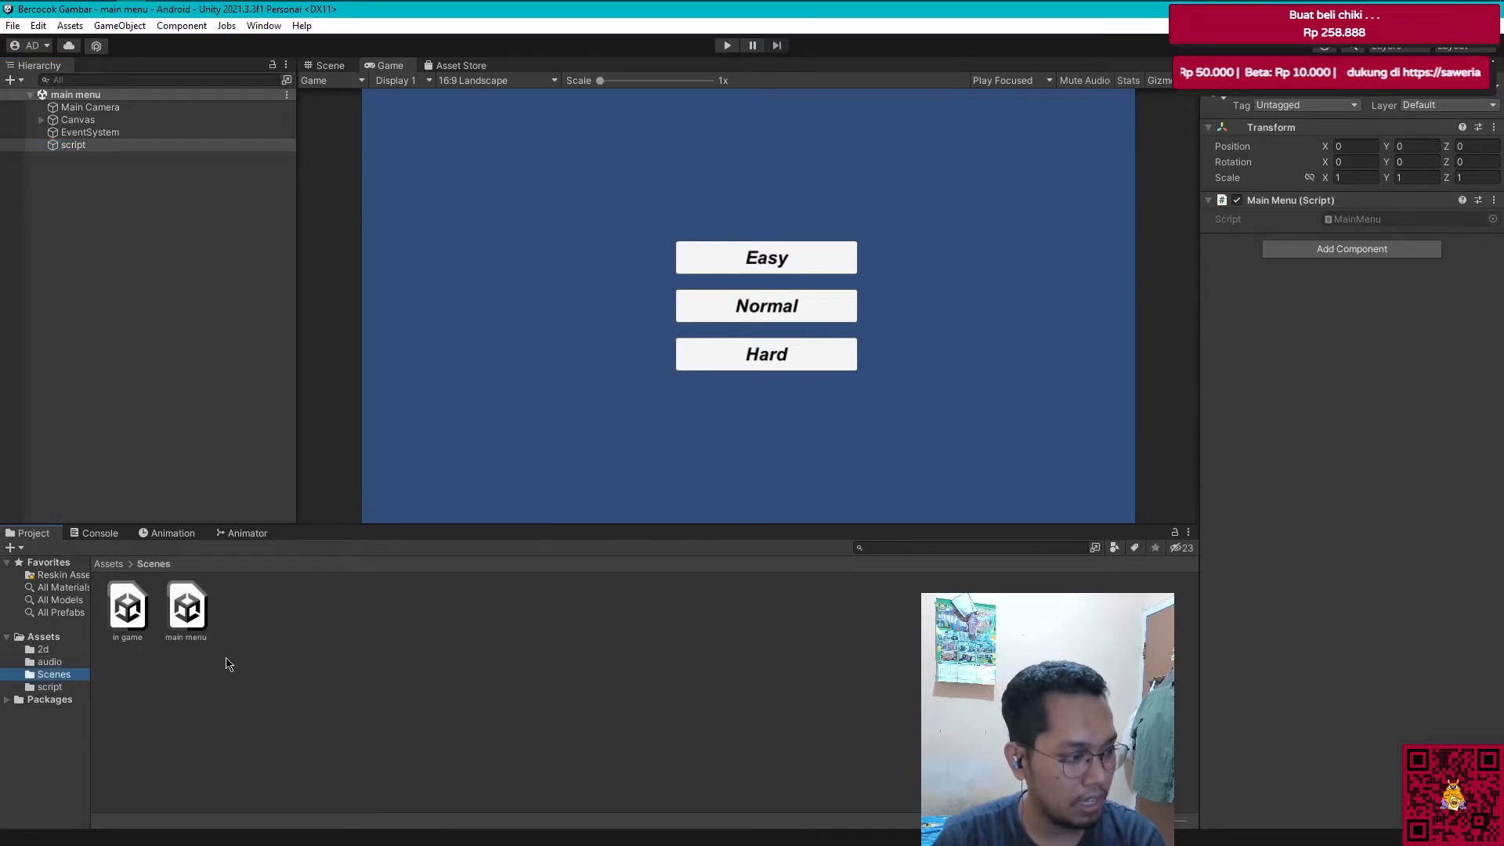
{"action": "double_click", "coordinate": [135, 610]}
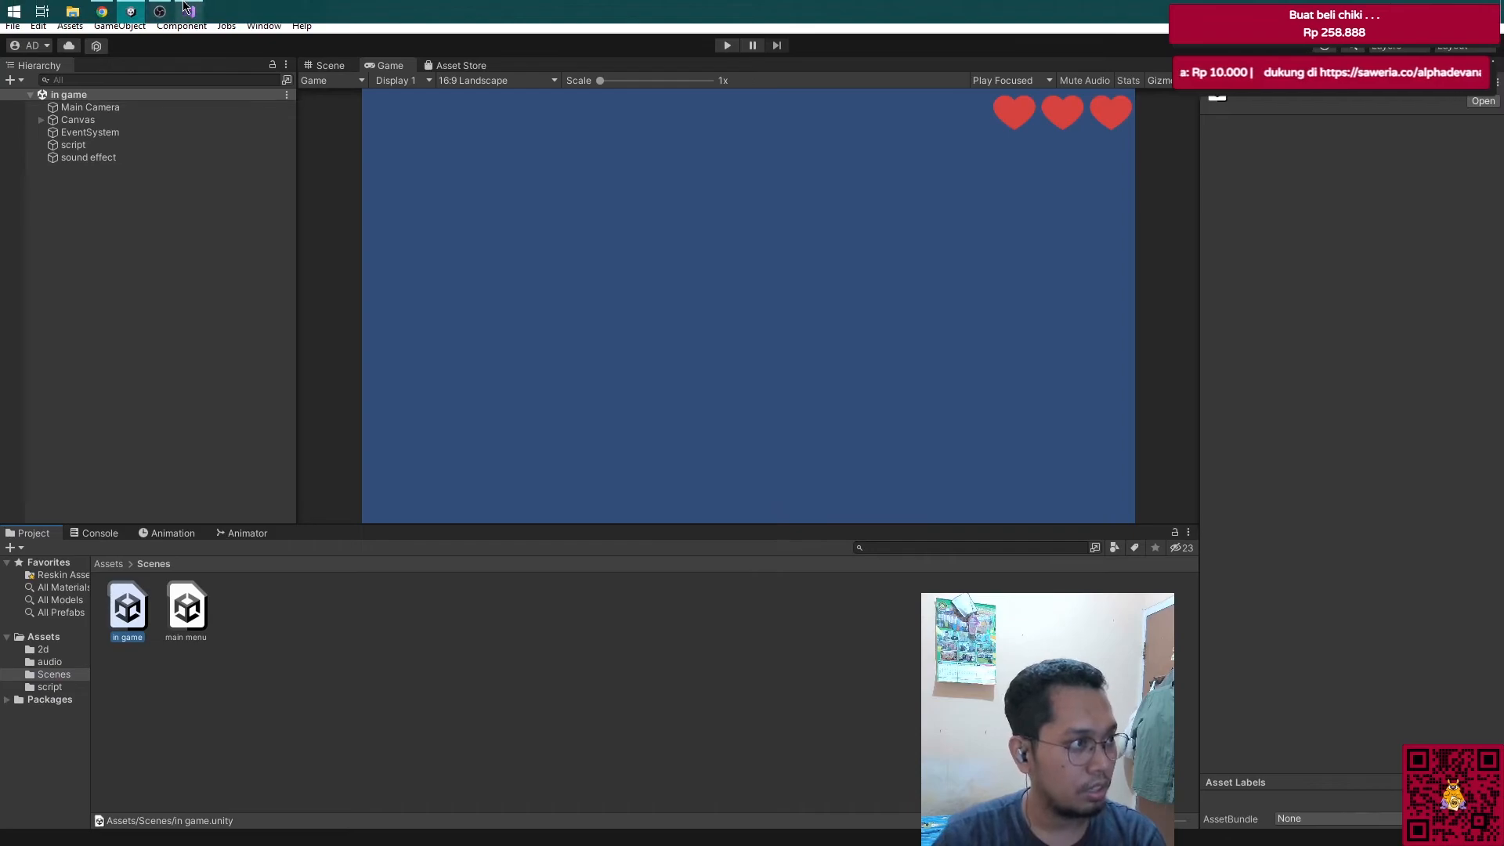
Step: Switch to Visual Studio and declare a public AudioClip field clipWrong below clipFlipCard in SoundEffect.cs
{"action": "left_click", "coordinate": [189, 11]}
{"action": "left_click", "coordinate": [324, 220]}
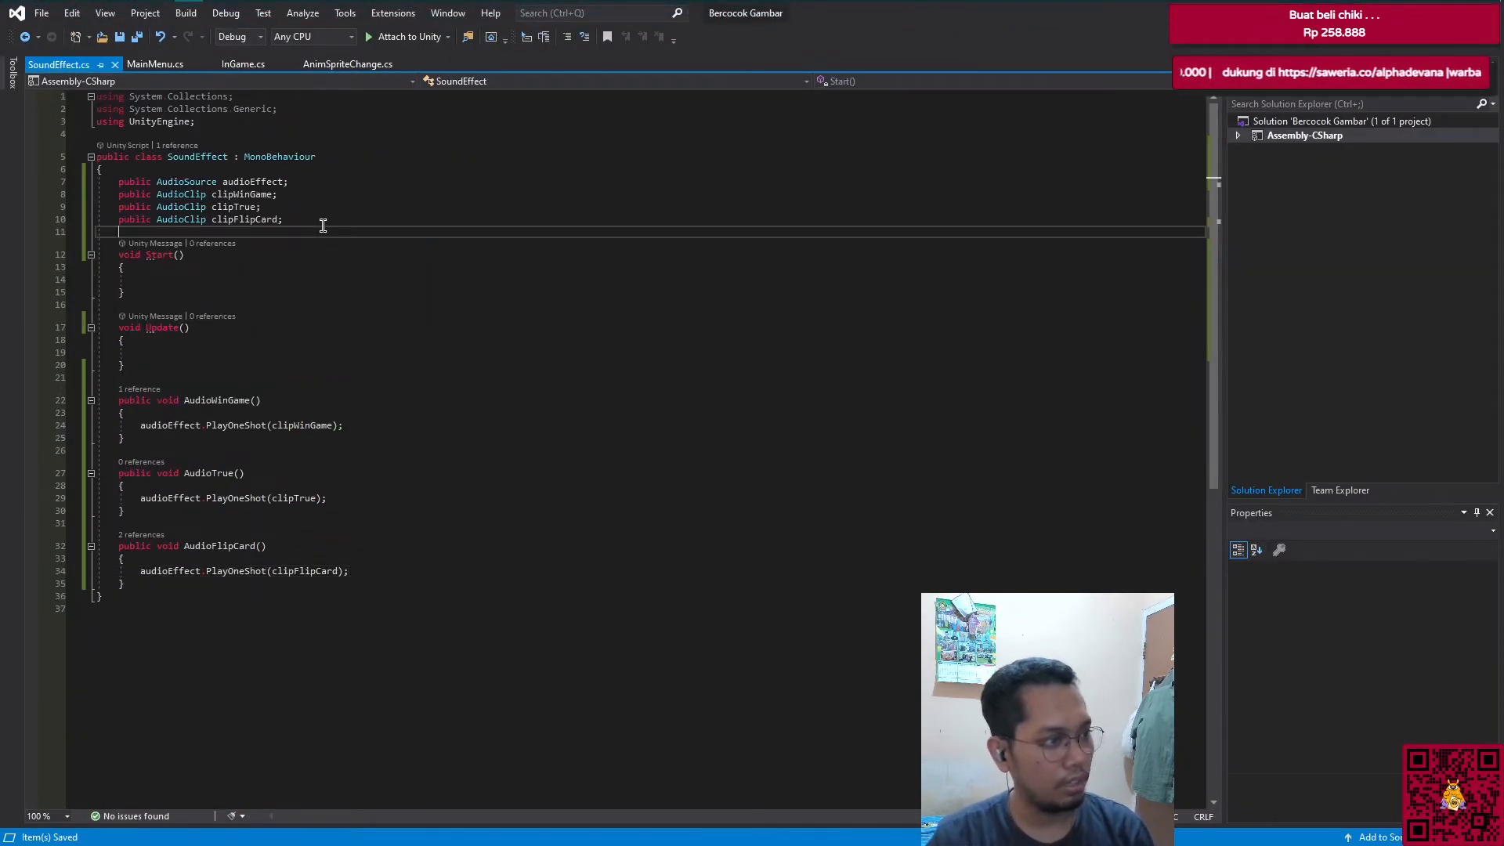
{"action": "key", "text": "Return"}
{"action": "type", "text": "p"}
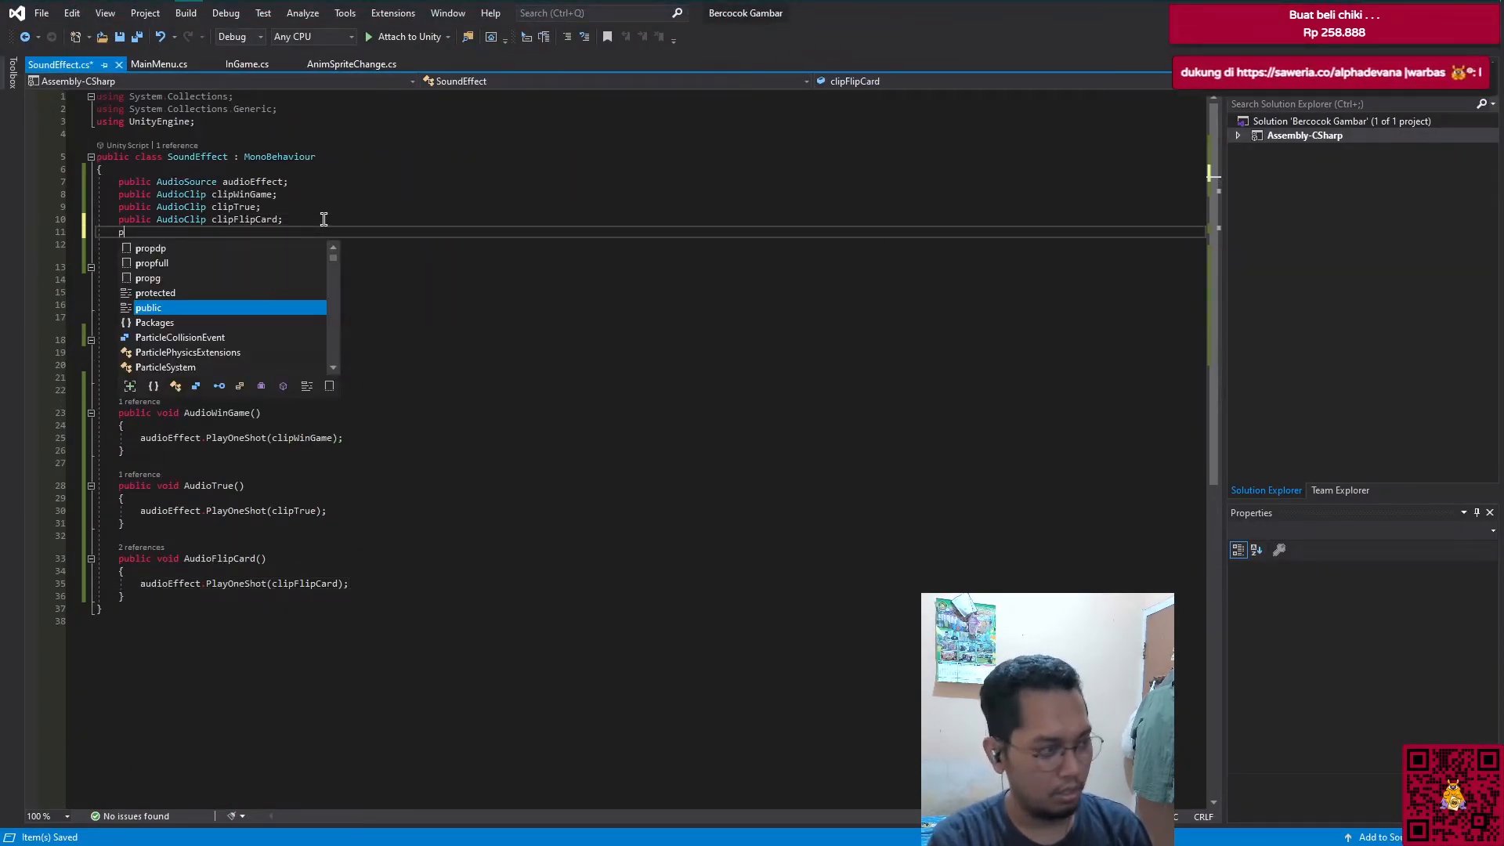
{"action": "type", "text": "ublic audio"}
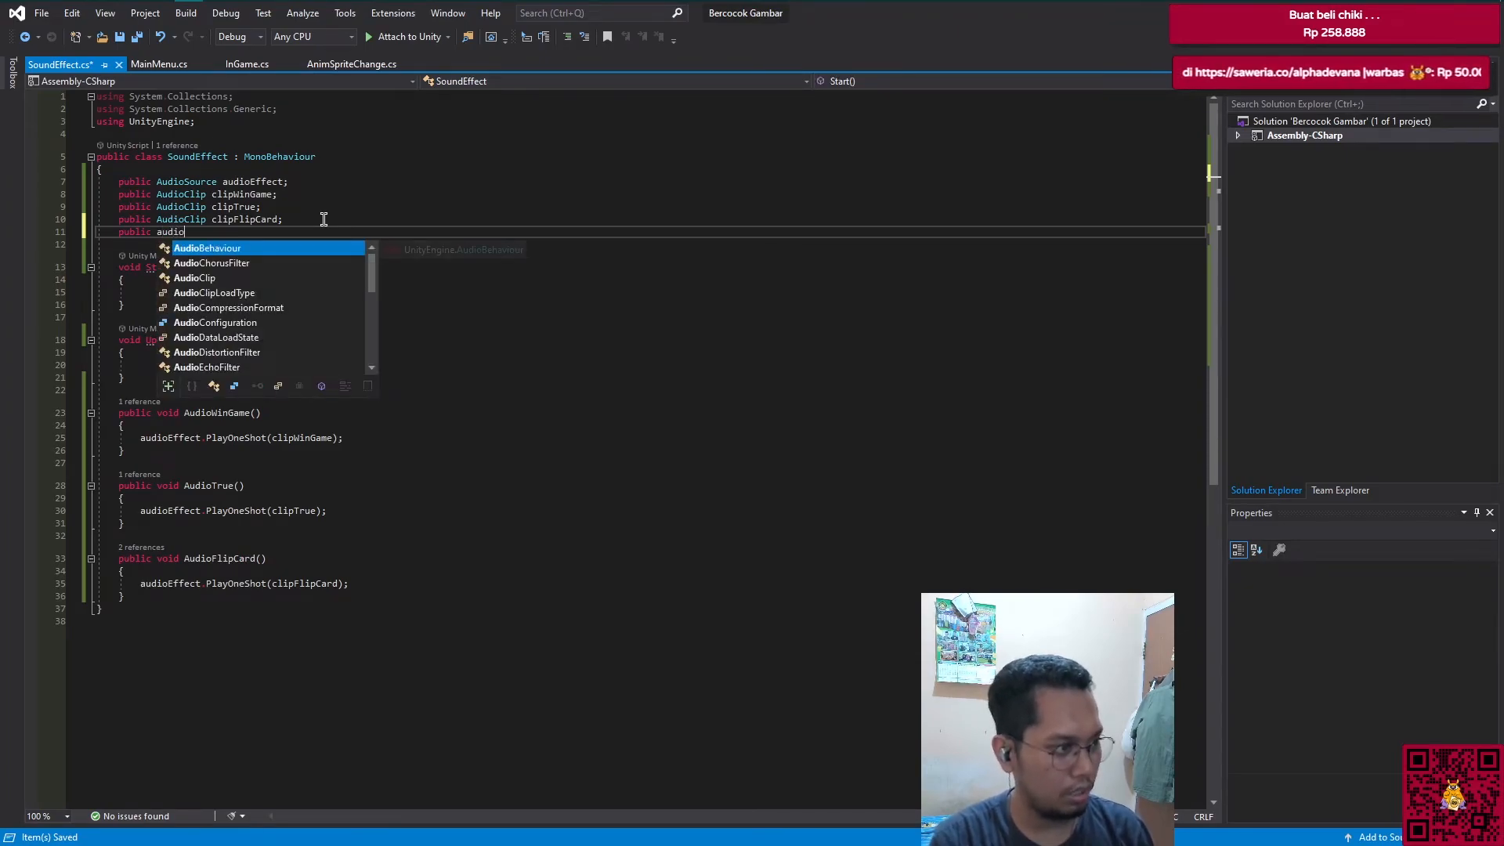
{"action": "type", "text": "Clip clip"}
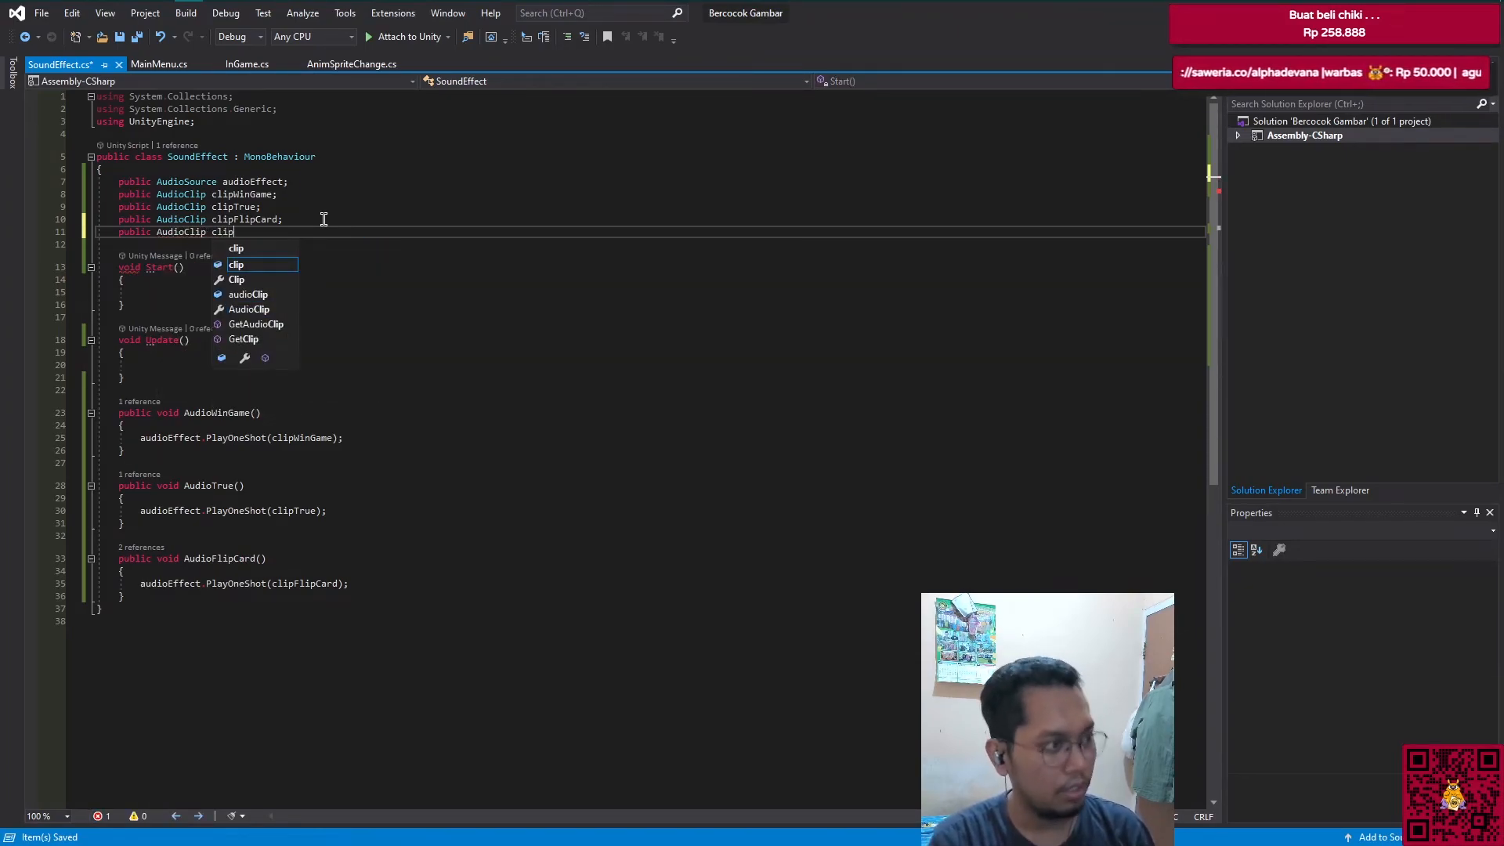
{"action": "type", "text": "Wrong;"}
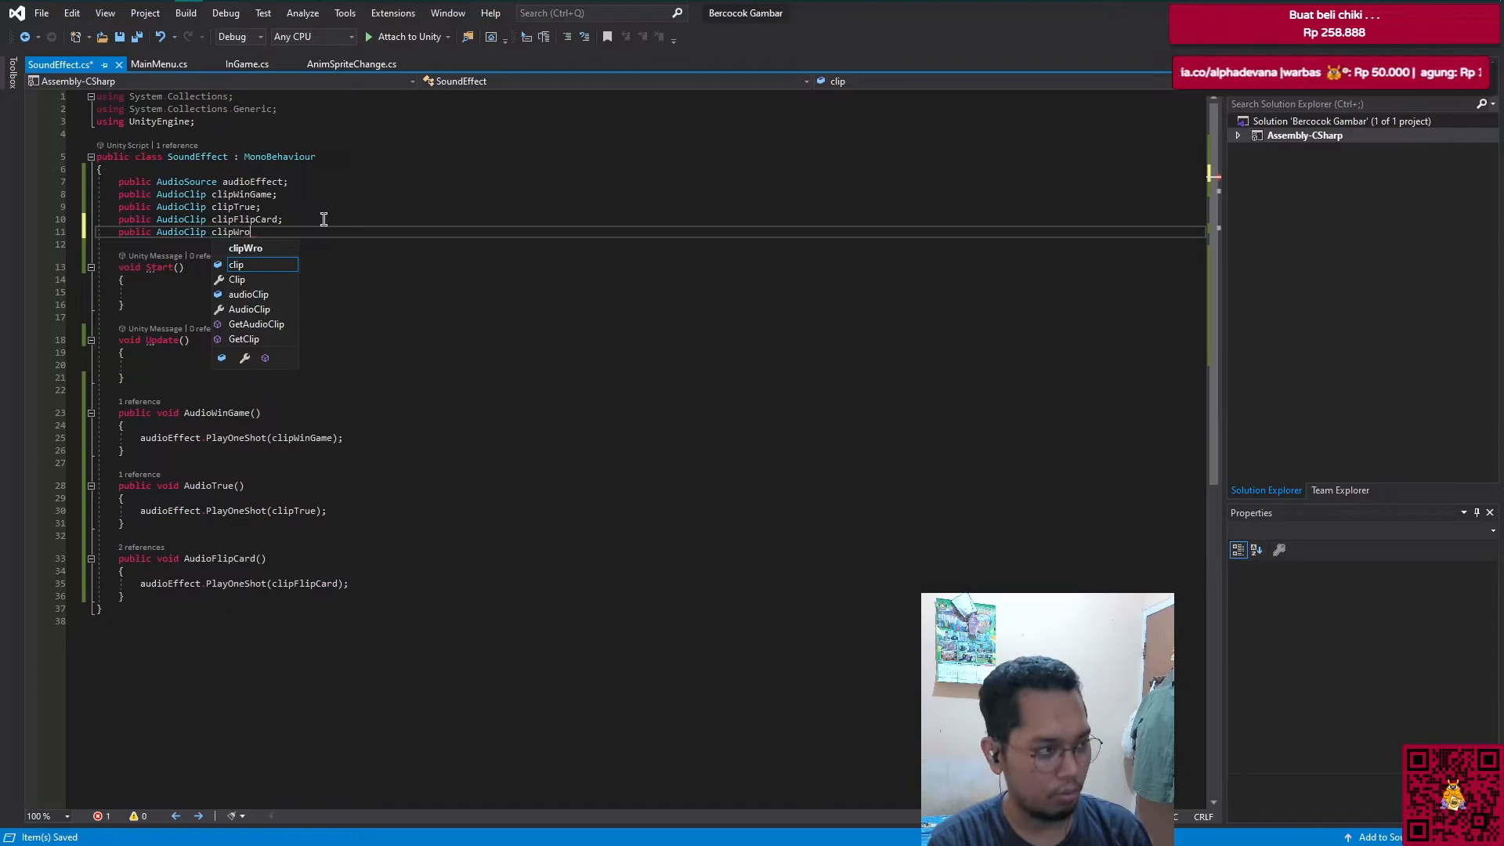
Step: Add an empty public void AudioWrong() method between Update and AudioWinGame
{"action": "left_click", "coordinate": [185, 378]}
{"action": "key", "text": "Return"}
{"action": "key", "text": "Return"}
{"action": "type", "text": "public void "}
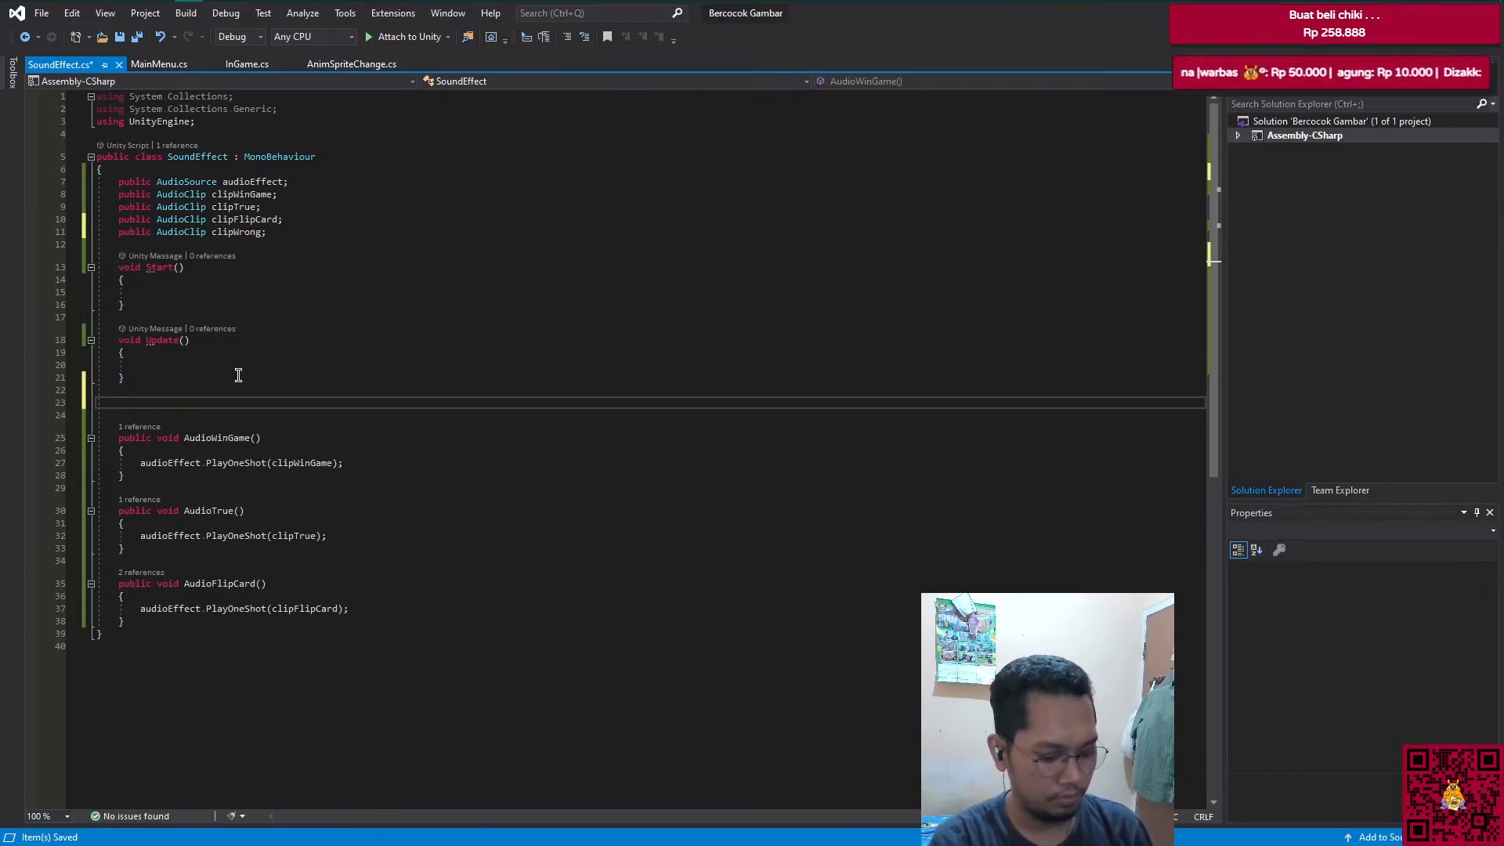
{"action": "type", "text": "AudioWrong()"}
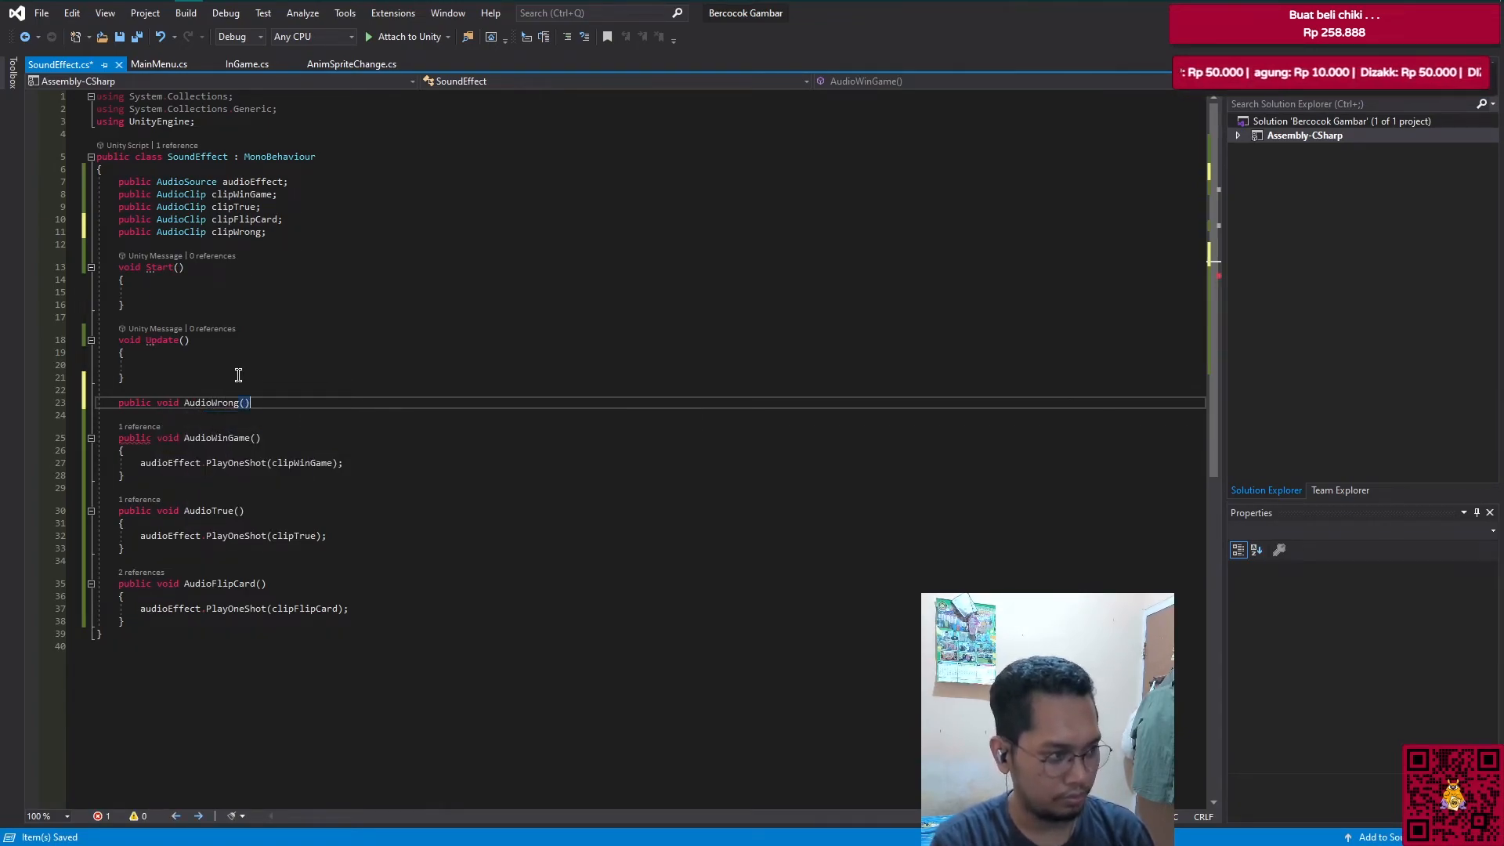
{"action": "key", "text": "Return"}
{"action": "type", "text": "{ }"}
{"action": "key", "text": "Left"}
{"action": "key", "text": "Return"}
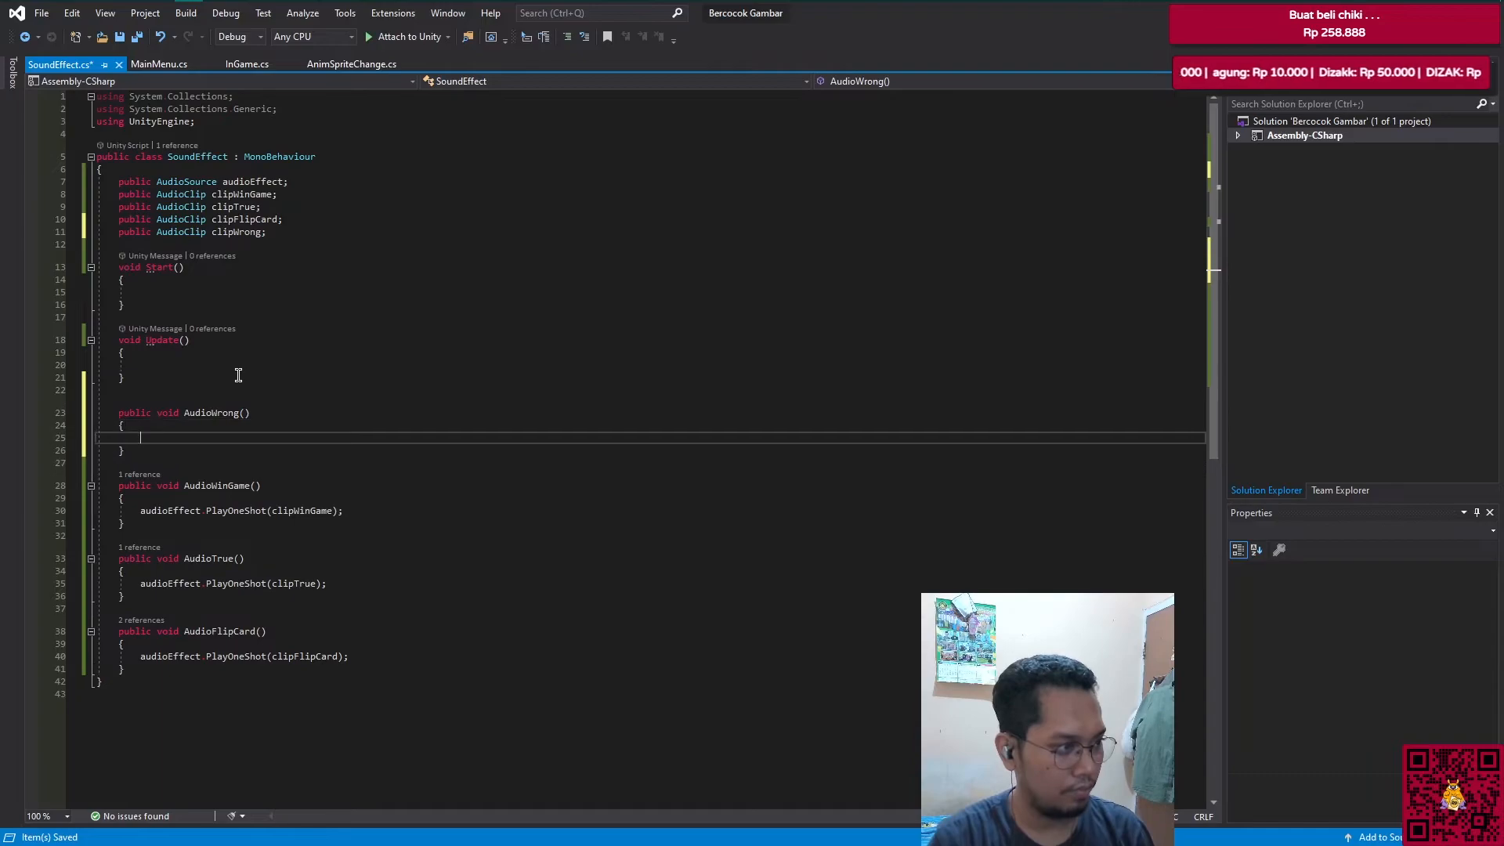
{"action": "type", "text": "audi"}
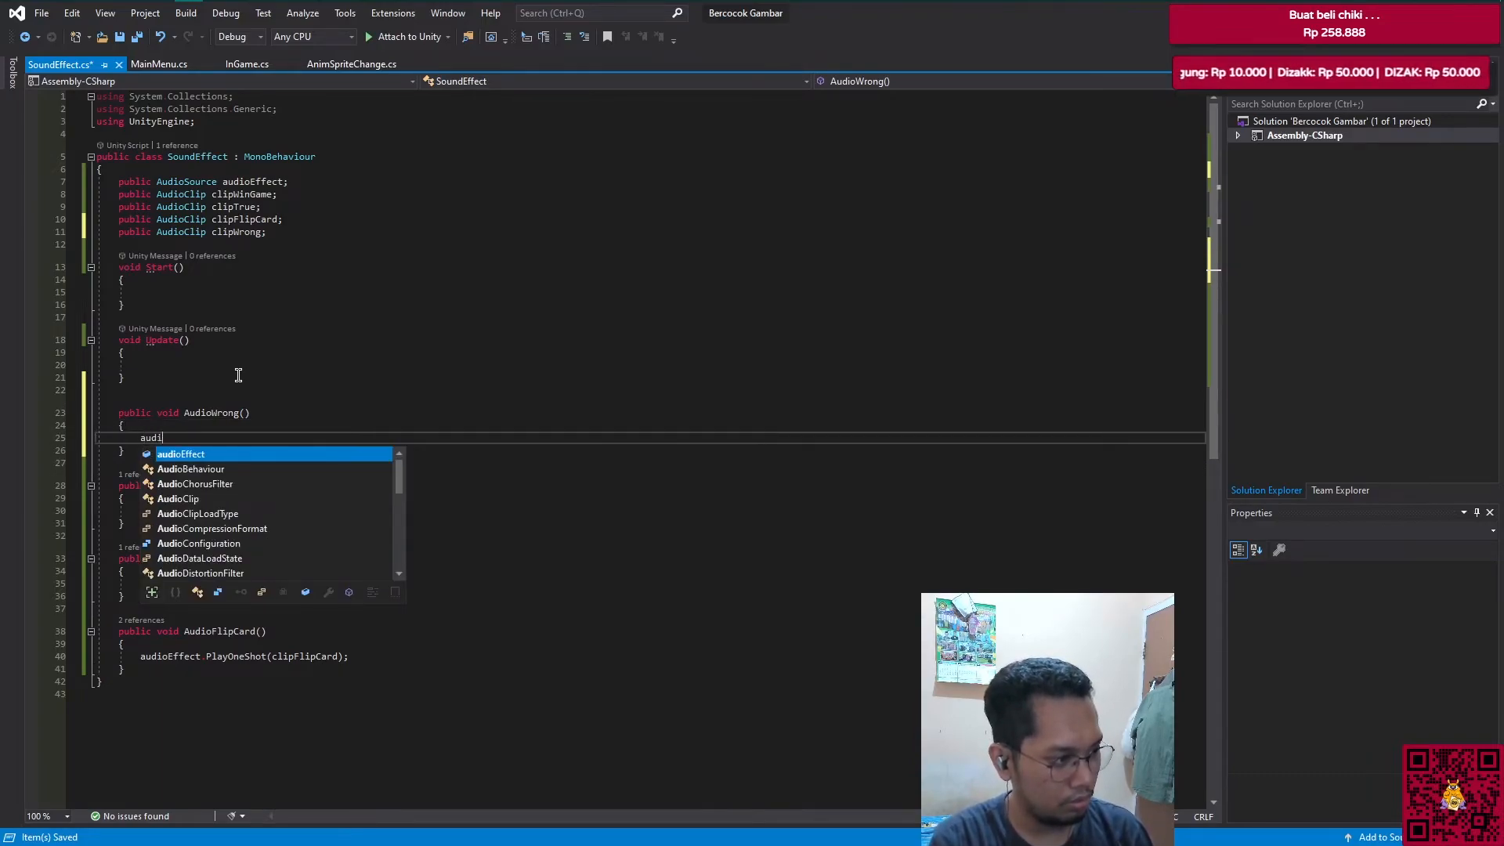
{"action": "key", "text": "BackSpace"}
{"action": "key", "text": "BackSpace"}
{"action": "type", "text": "clip"}
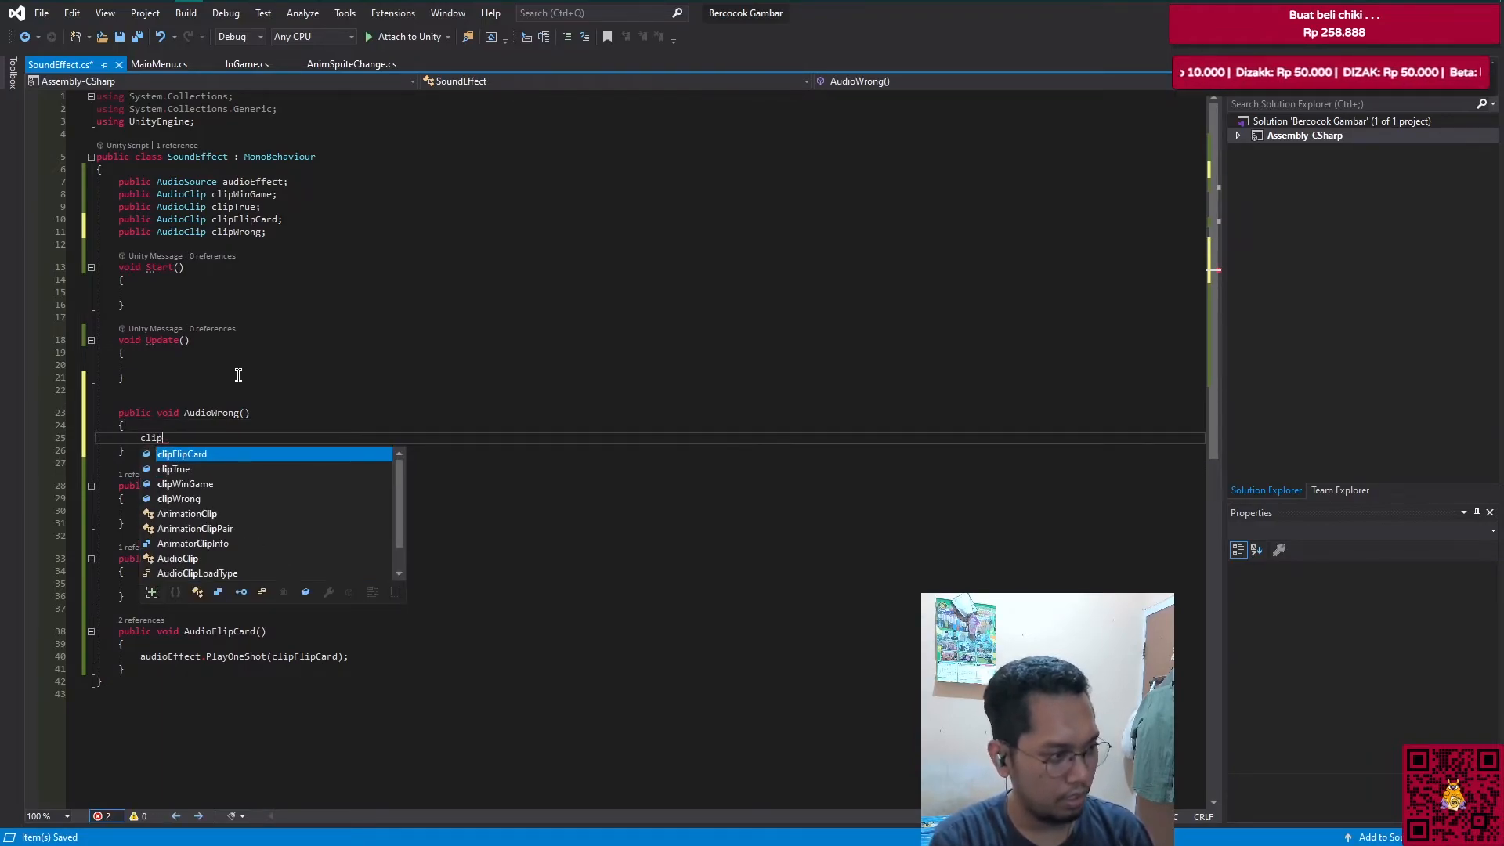
{"action": "key", "text": "Down"}
{"action": "key", "text": "Down"}
{"action": "key", "text": "BackSpace"}
{"action": "key", "text": "BackSpace"}
{"action": "key", "text": "BackSpace"}
{"action": "key", "text": "BackSpace"}
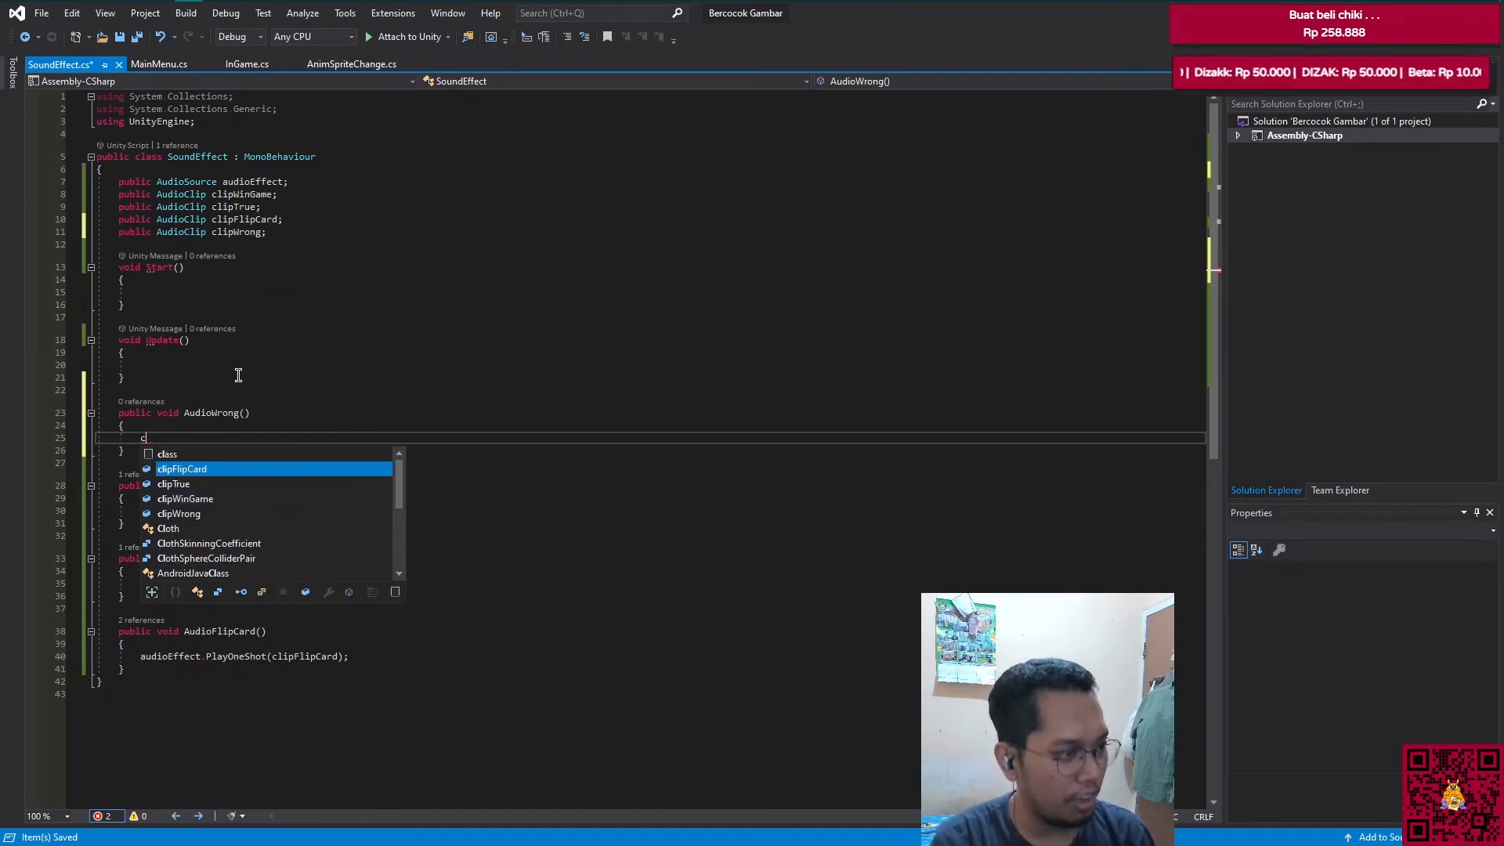
Step: Write an audioEffect.PlayOneShot() call in the body of AudioWrong
{"action": "type", "text": "audioEffect.p"}
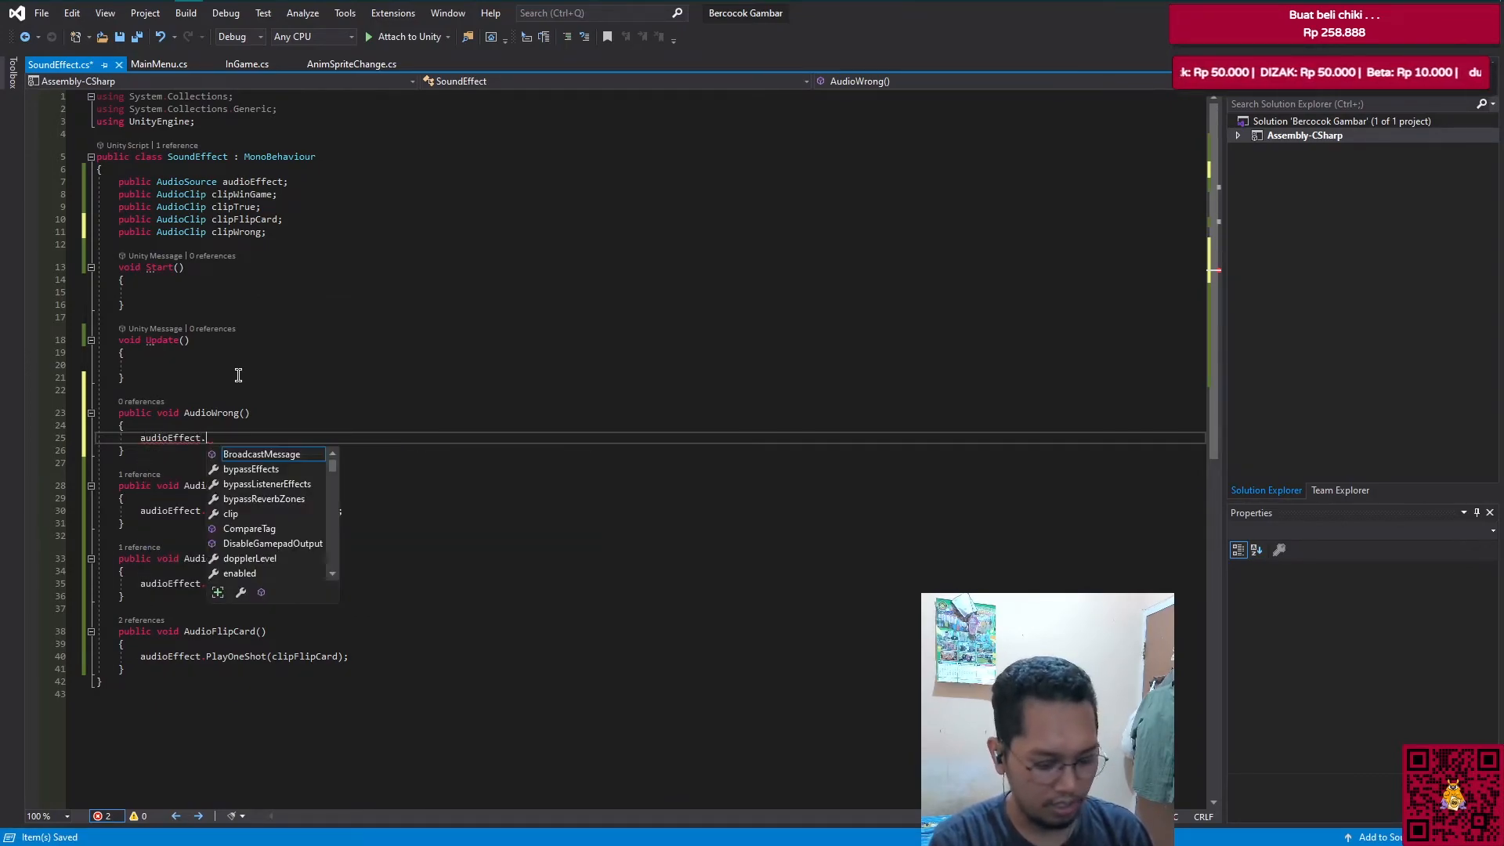
{"action": "key", "text": "Down"}
{"action": "key", "text": "Down"}
{"action": "key", "text": "Down"}
{"action": "key", "text": "Down"}
{"action": "key", "text": "Down"}
{"action": "key", "text": "Down"}
{"action": "key", "text": "Down"}
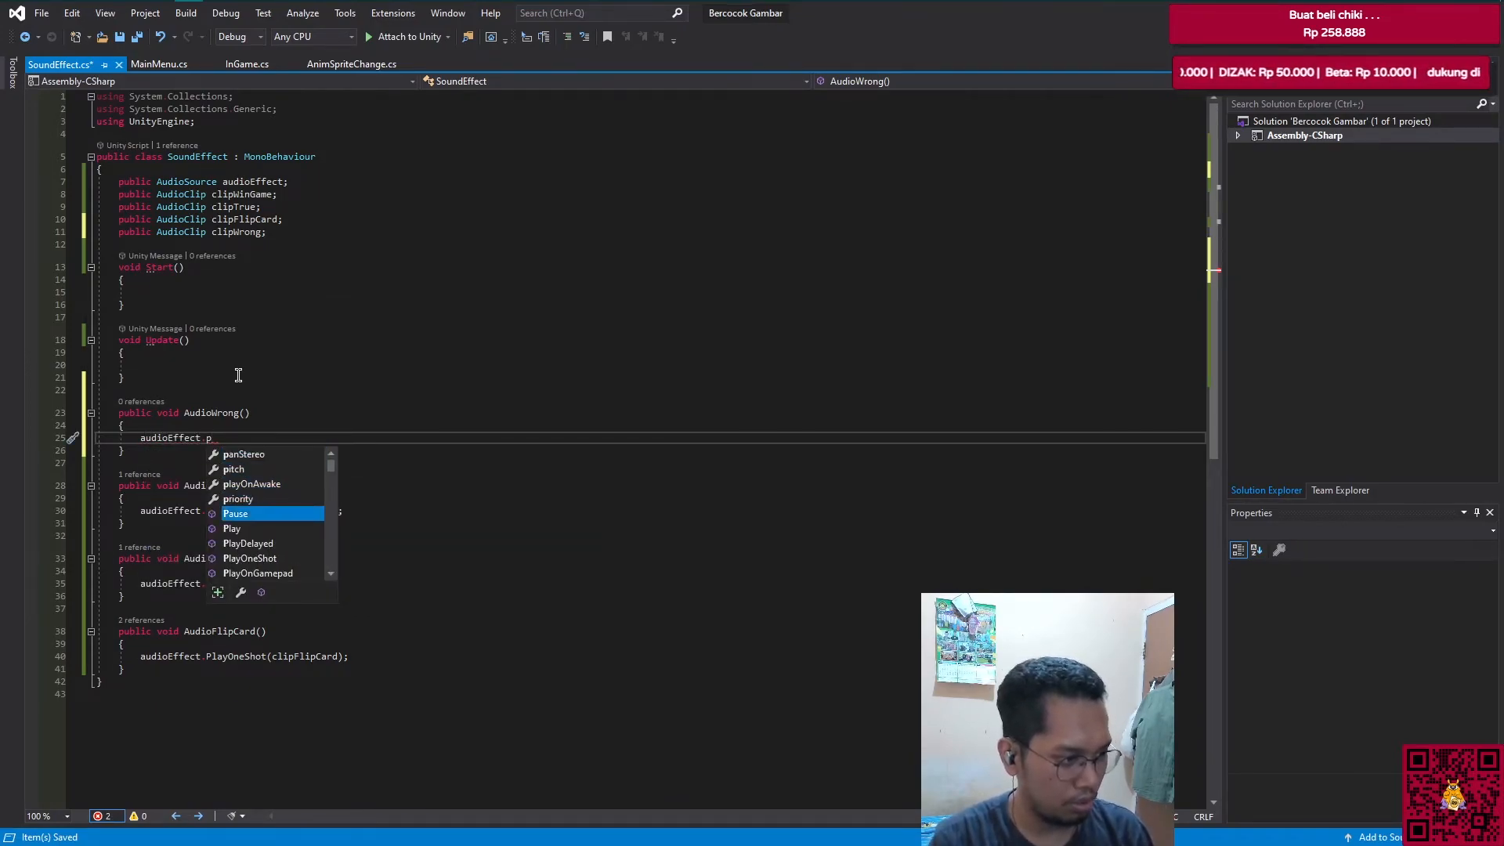
{"action": "key", "text": "Tab"}
{"action": "key", "text": "Left"}
{"action": "type", "text": "audo"}
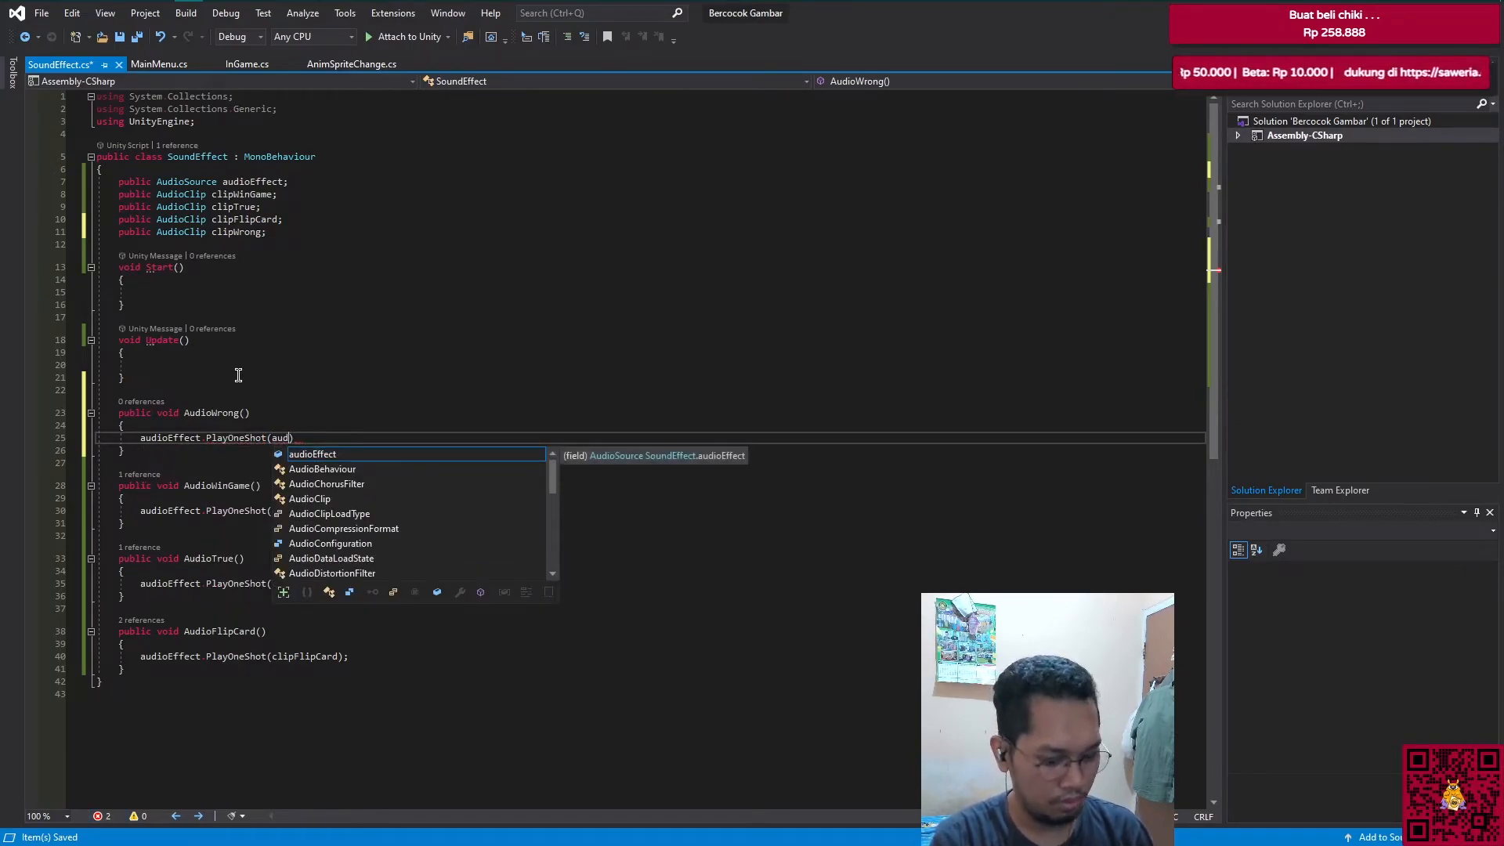
{"action": "key", "text": "BackSpace"}
{"action": "type", "text": "iow"}
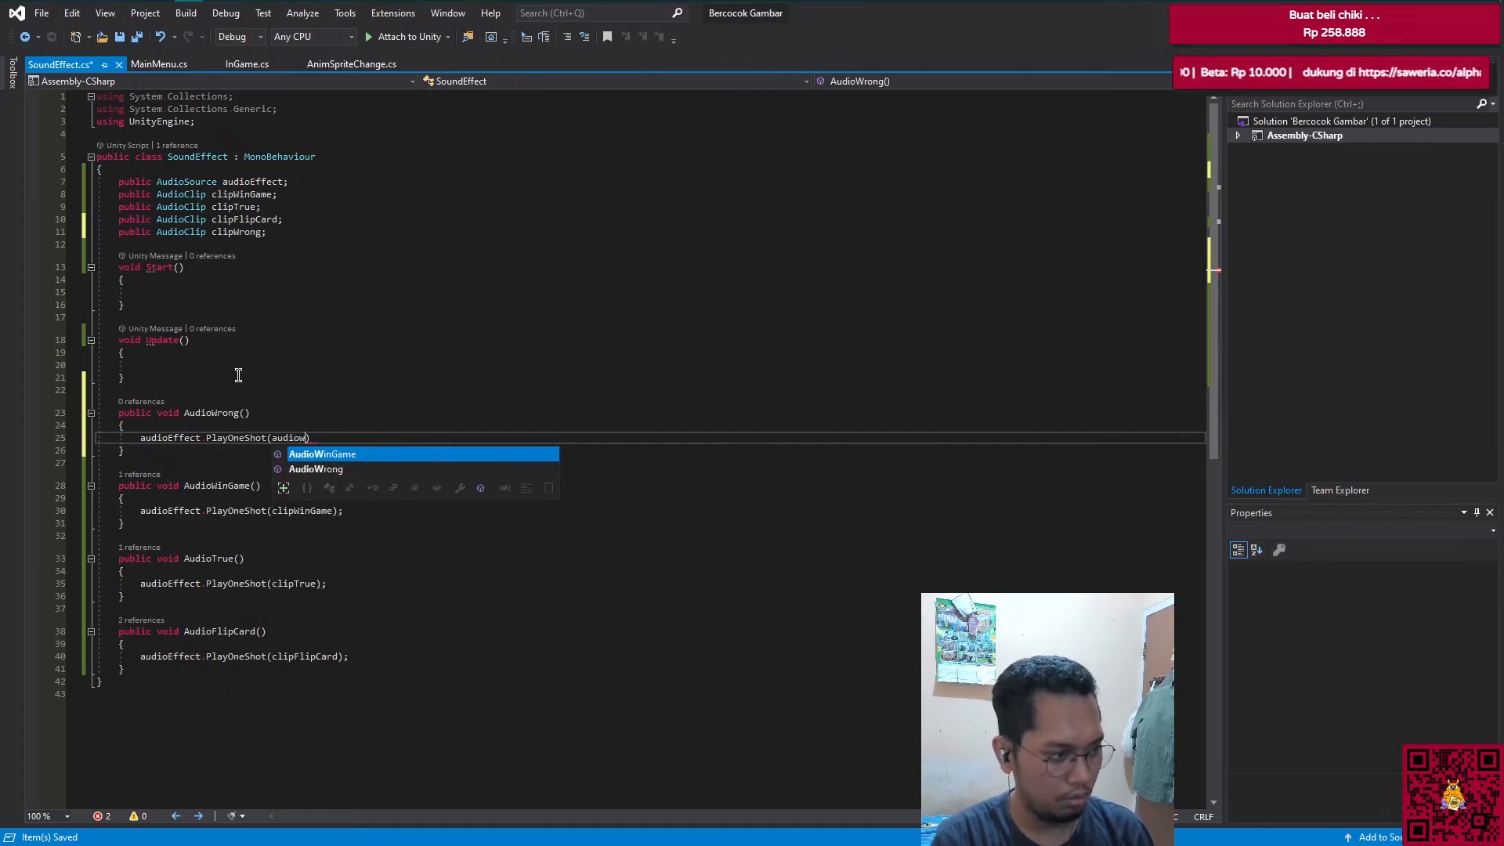
{"action": "key", "text": "Down"}
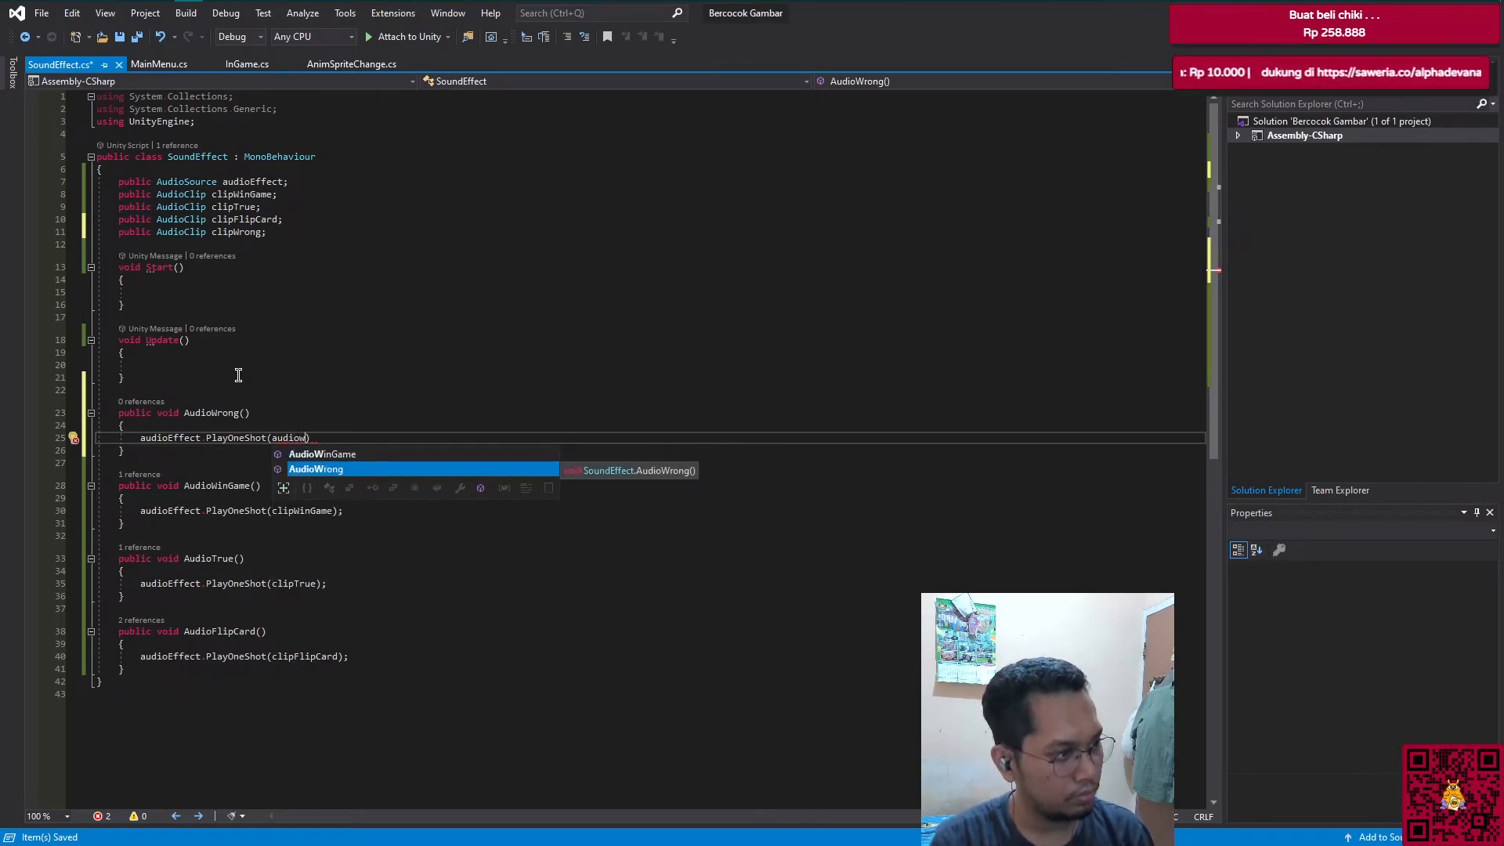
{"action": "key", "text": "BackSpace"}
{"action": "key", "text": "BackSpace"}
{"action": "key", "text": "BackSpace"}
{"action": "key", "text": "BackSpace"}
{"action": "key", "text": "BackSpace"}
{"action": "key", "text": "BackSpace"}
Step: Pass clipWrong to the PlayOneShot call in AudioWrong and save SoundEffect.cs
{"action": "type", "text": "cli"}
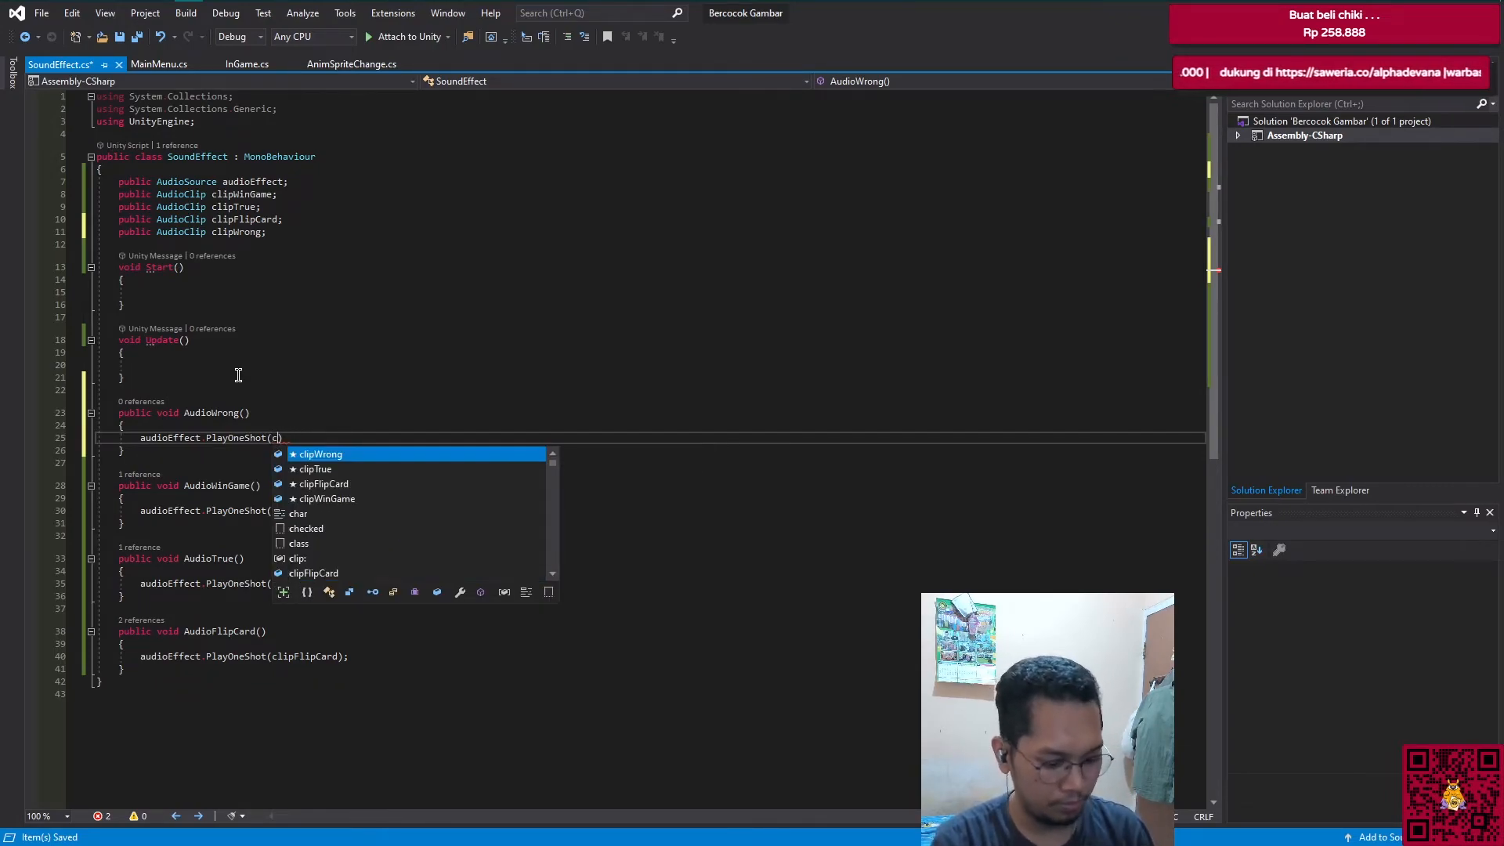
{"action": "type", "text": "p"}
{"action": "key", "text": "Down"}
{"action": "key", "text": "Down"}
{"action": "key", "text": "Up"}
{"action": "key", "text": "Return"}
{"action": "key", "text": "Right"}
{"action": "key", "text": "ctrl+s"}
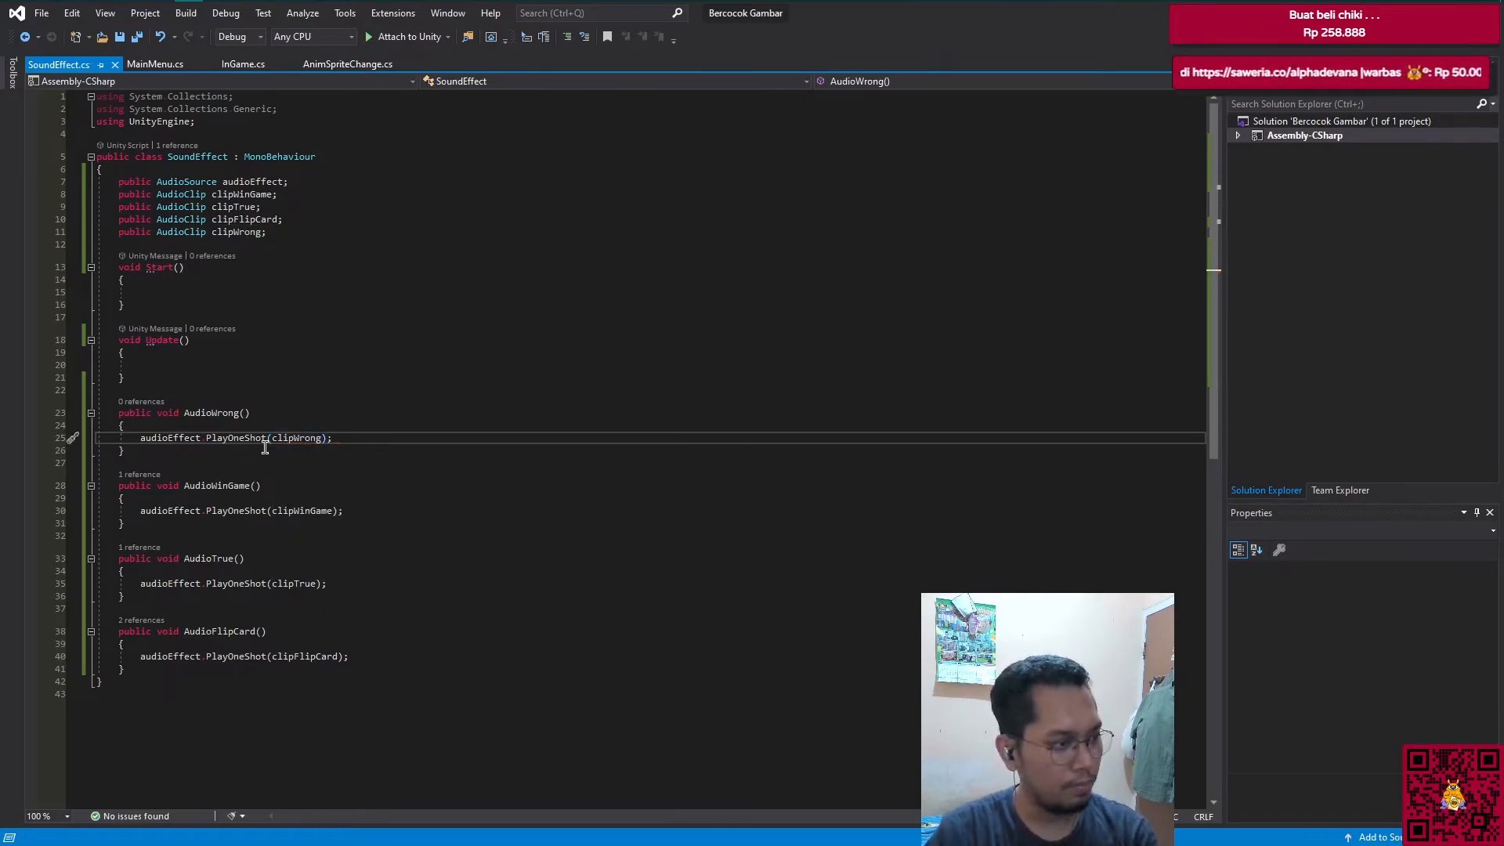
Step: In InGame.cs, add a soundEffect.AudioWrong() call below the AudioFlipCard call in NotMatchCard
{"action": "left_click", "coordinate": [243, 64]}
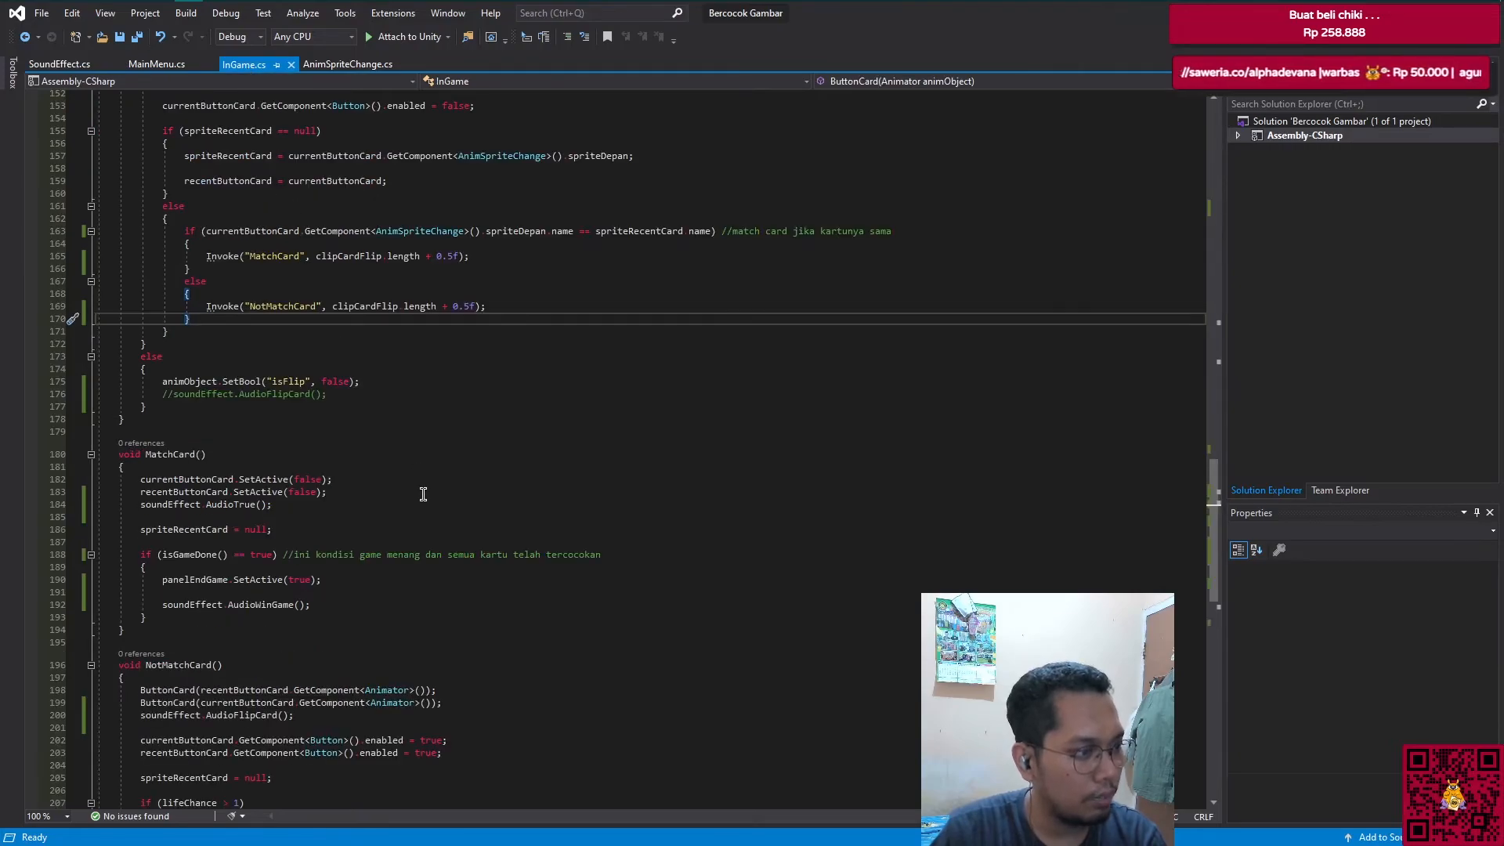
{"action": "scroll", "coordinate": [412, 474], "scroll_direction": "up", "scroll_amount": 2}
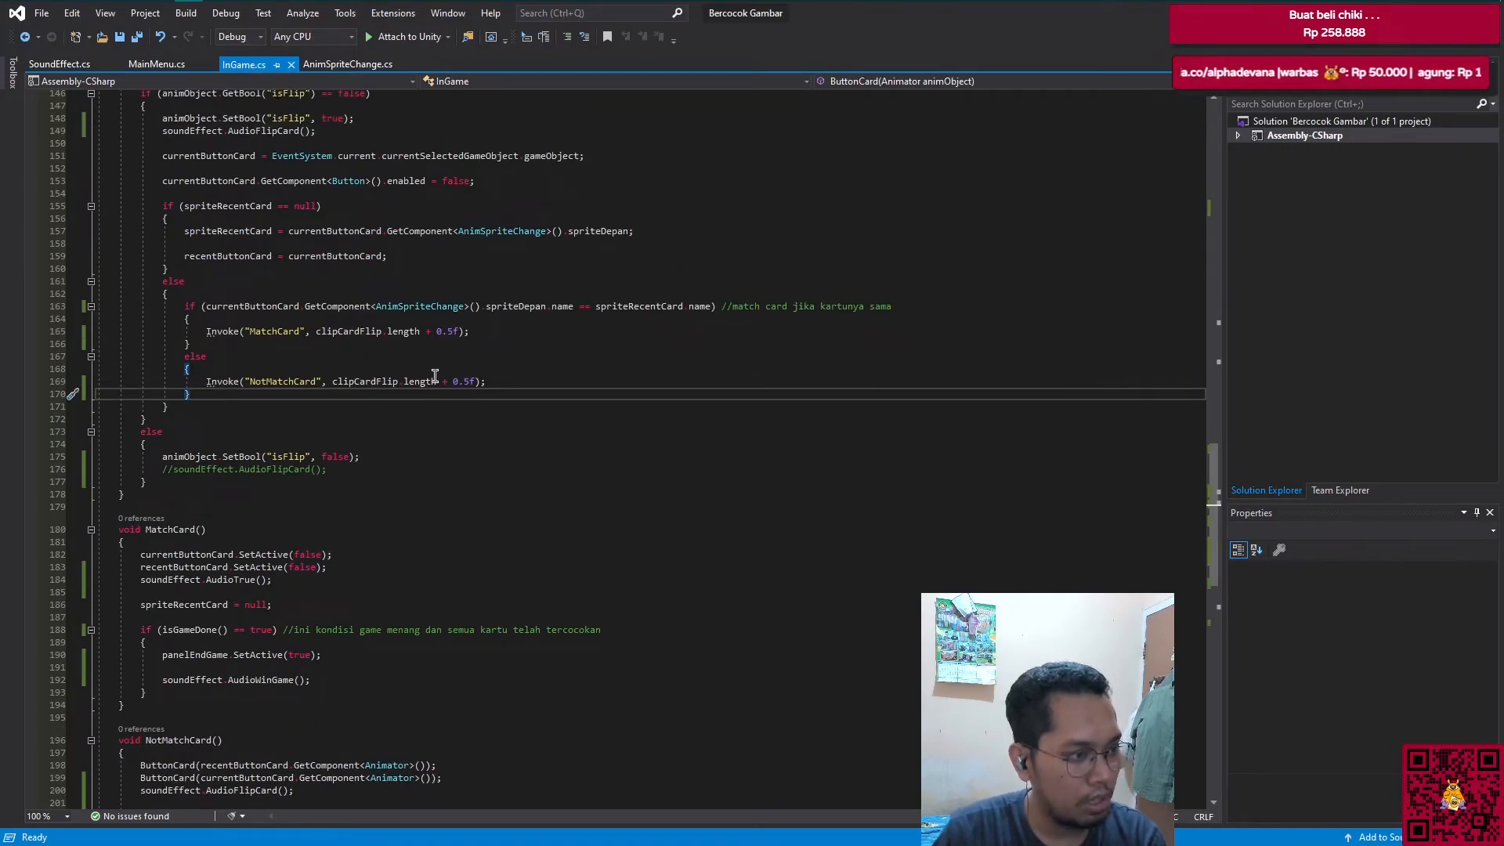
{"action": "scroll", "coordinate": [423, 399], "scroll_direction": "down", "scroll_amount": 6}
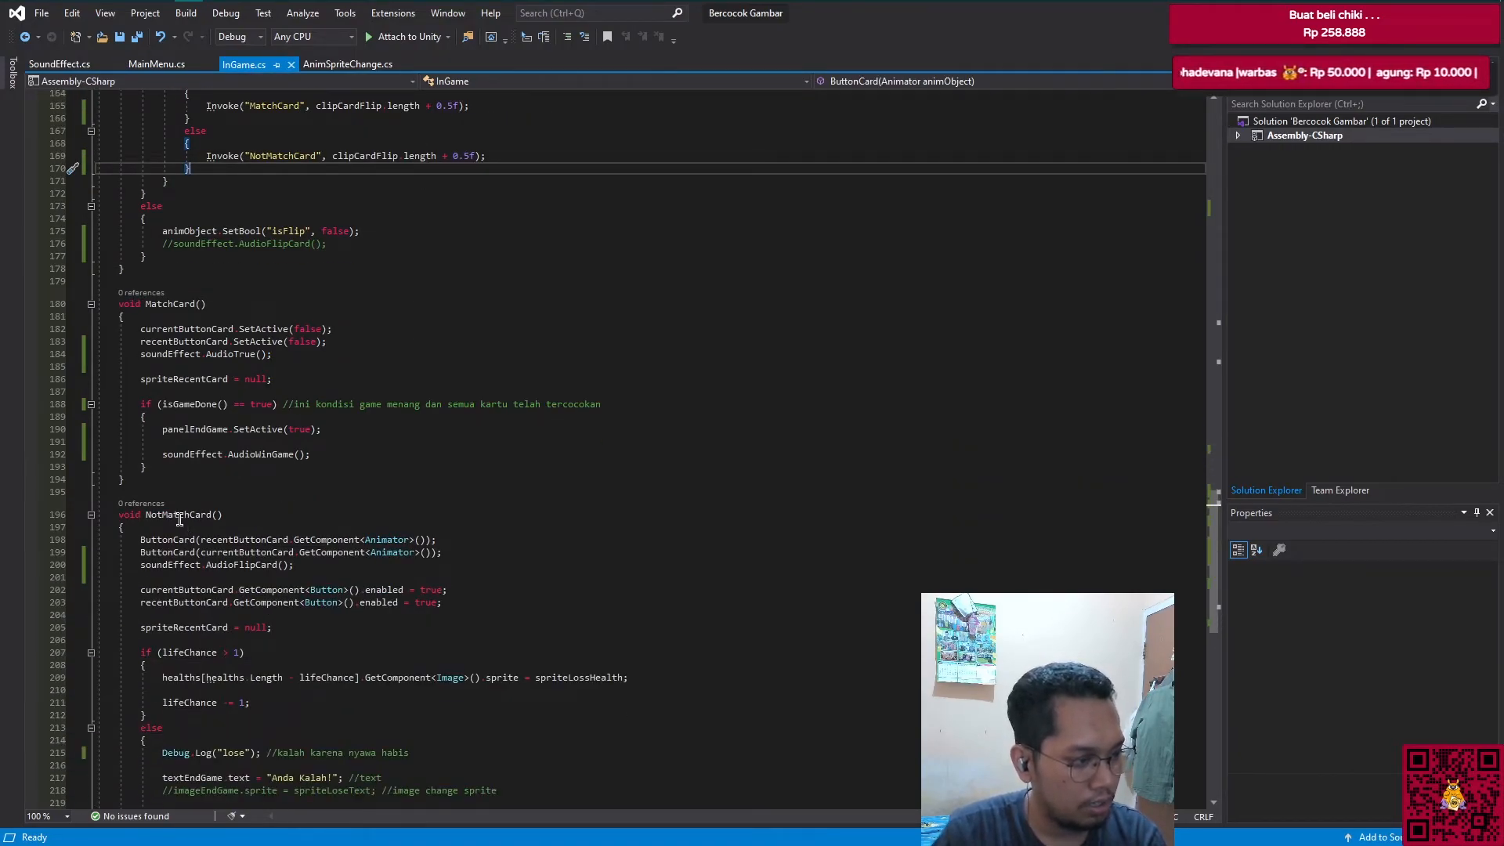
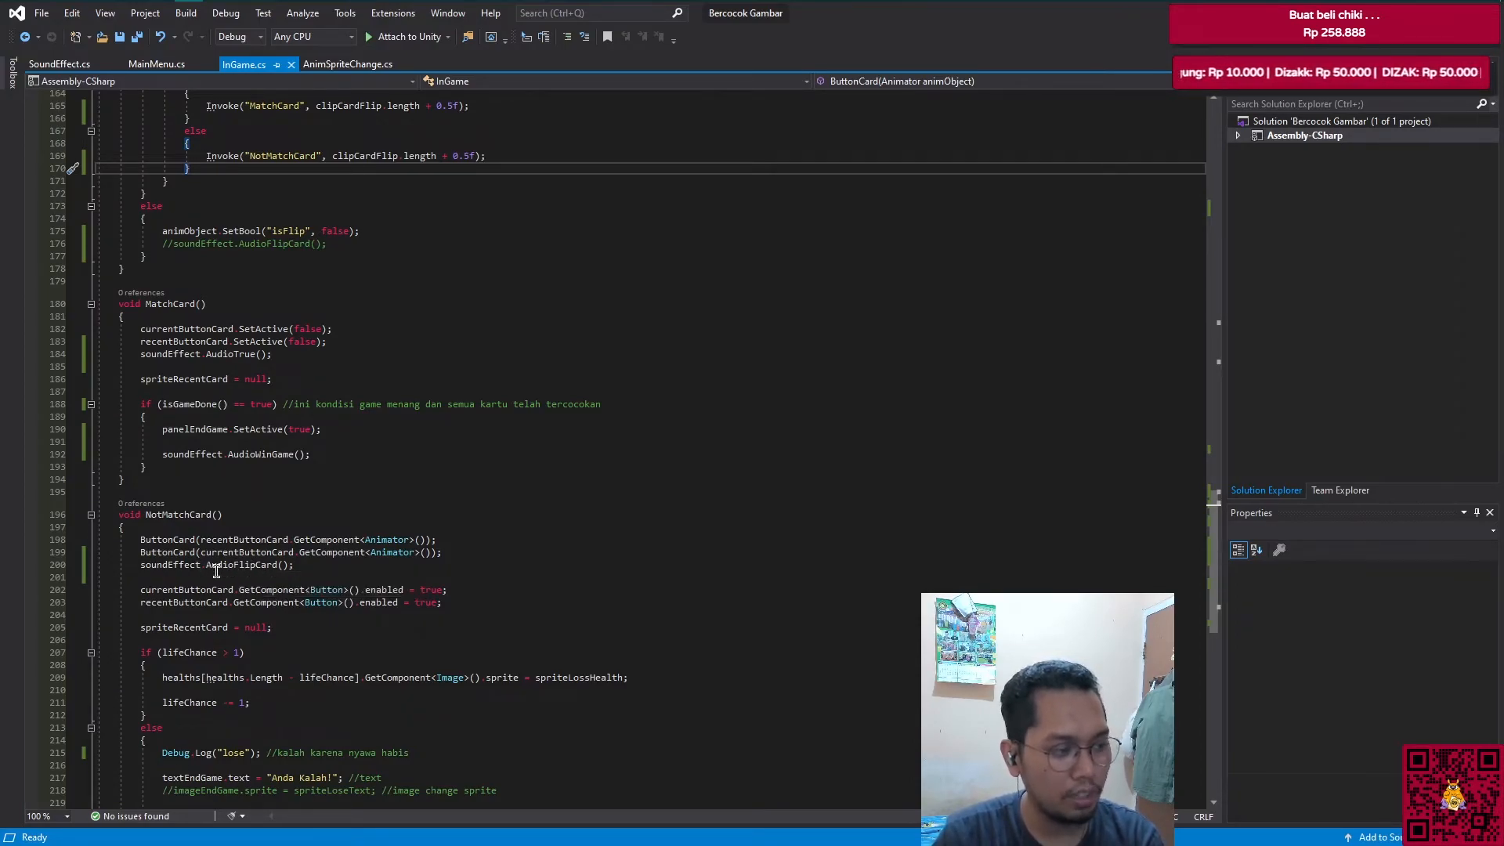
{"action": "left_click", "coordinate": [471, 570]}
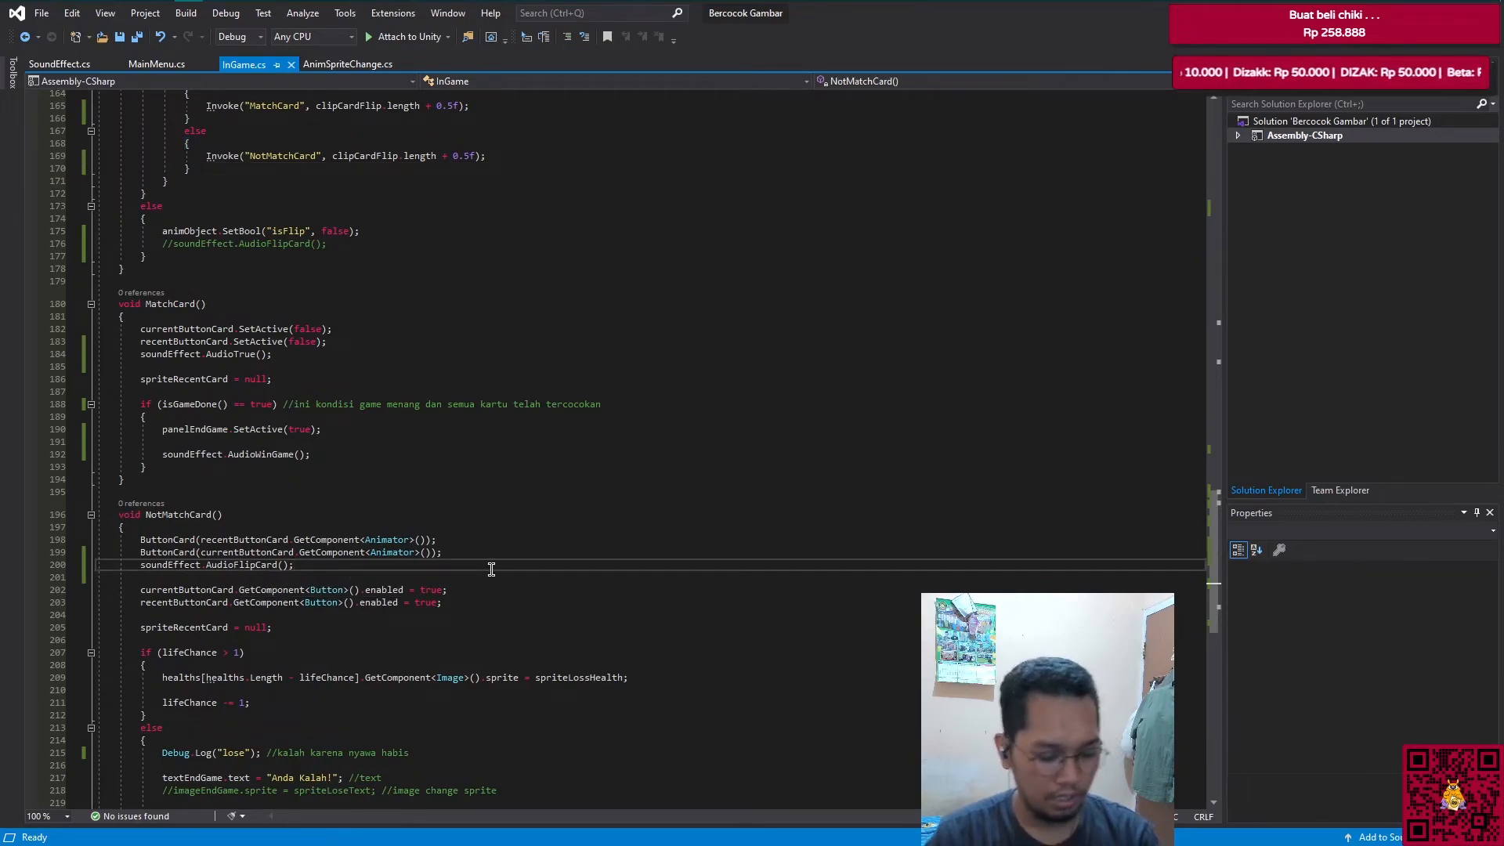
{"action": "key", "text": "Return"}
{"action": "type", "text": "soundEffect.audi"}
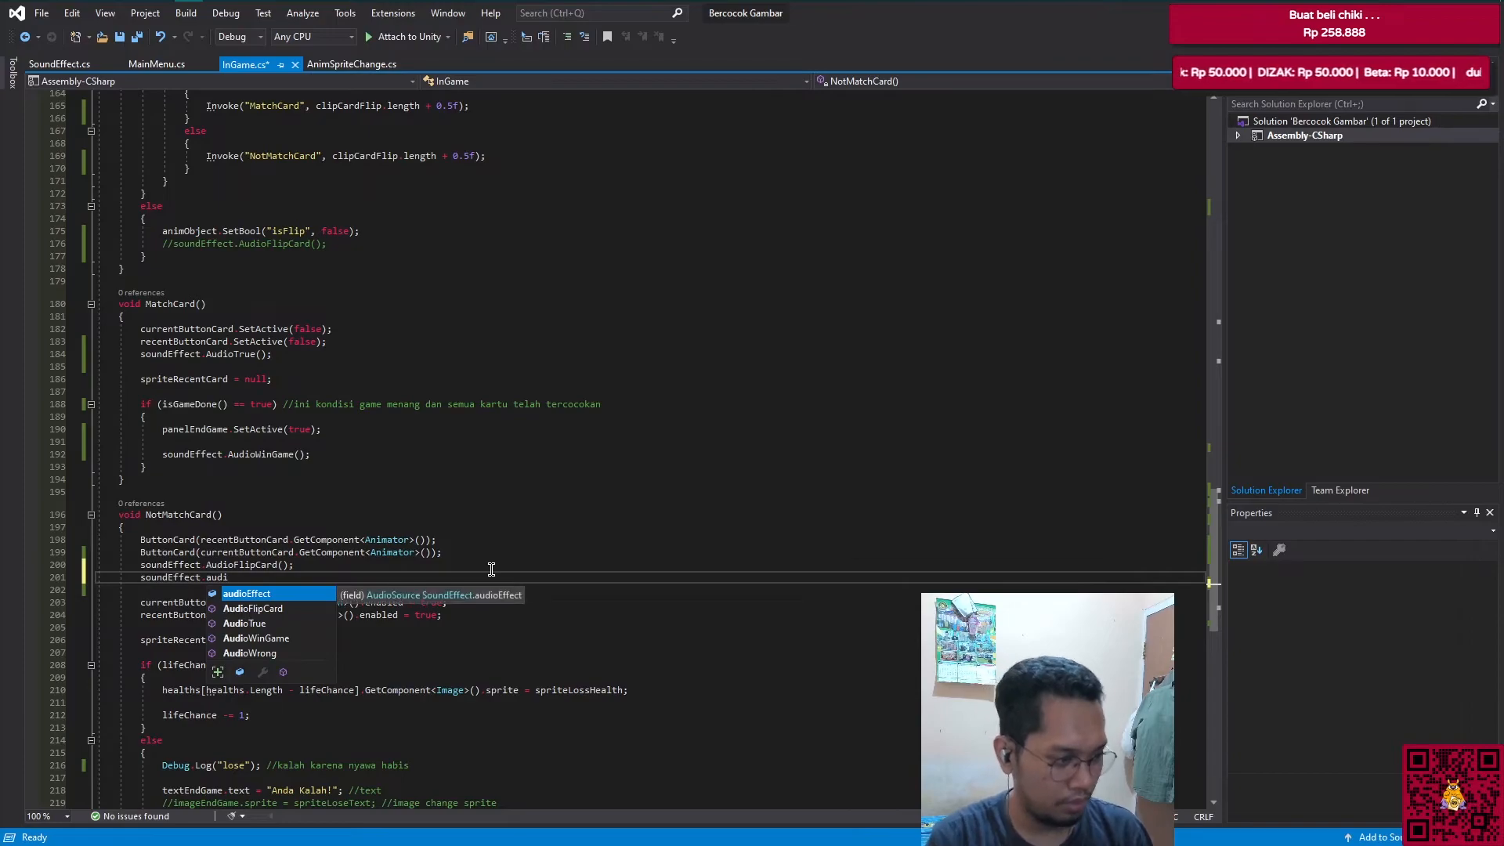
{"action": "key", "text": "Down"}
{"action": "key", "text": "Down"}
{"action": "key", "text": "Down"}
{"action": "key", "text": "Down"}
{"action": "key", "text": "Tab"}
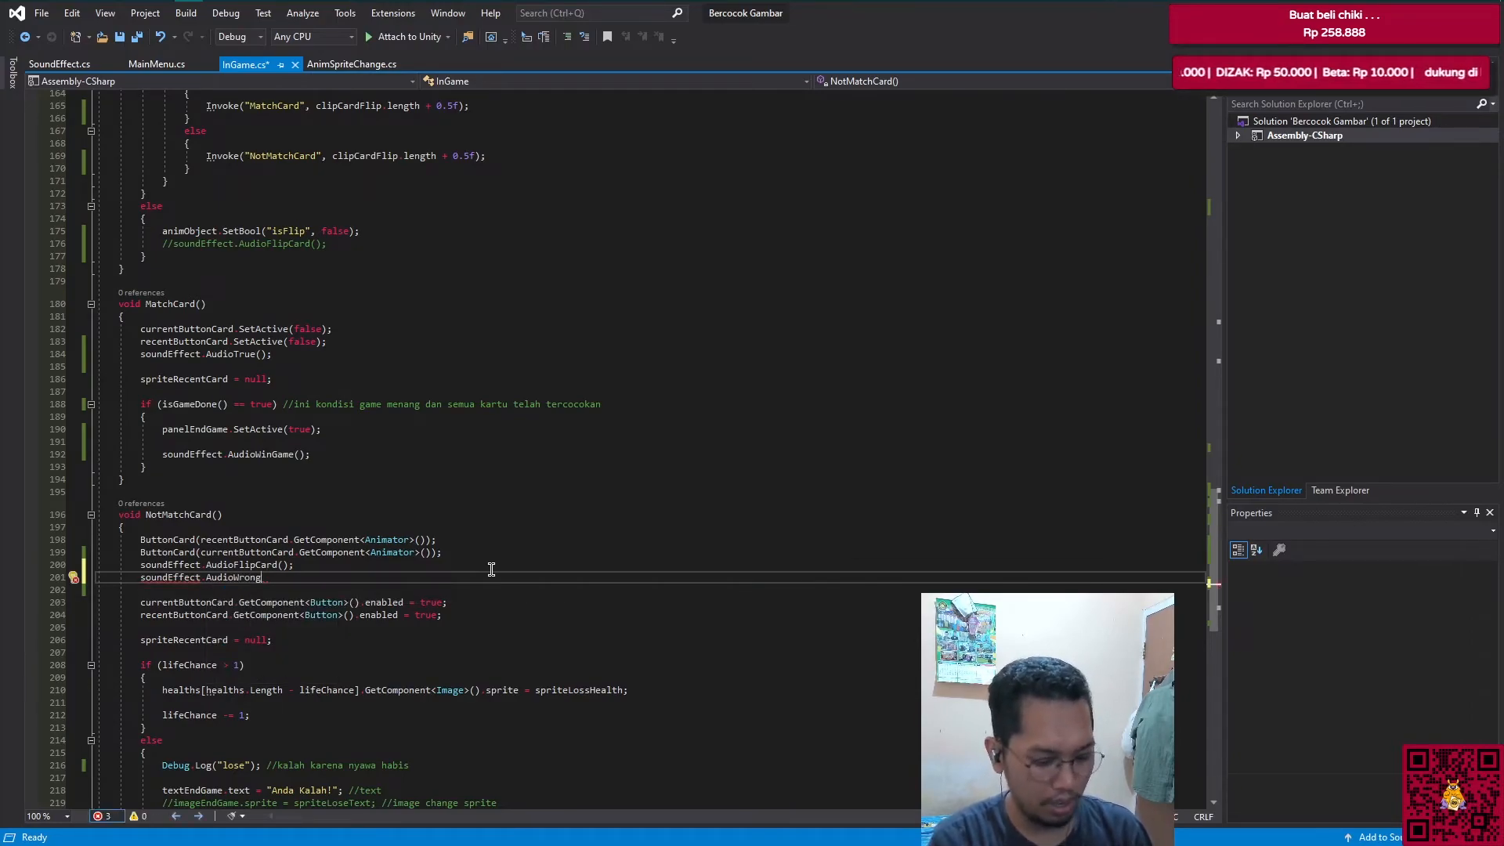
Step: Comment out the soundEffect.AudioFlipCard() line in NotMatchCard and save InGame.cs
{"action": "key", "text": "Up"}
{"action": "key", "text": "Down"}
{"action": "key", "text": "Up"}
{"action": "key", "text": "Home"}
{"action": "type", "text": "//"}
{"action": "key", "text": "ctrl+s"}
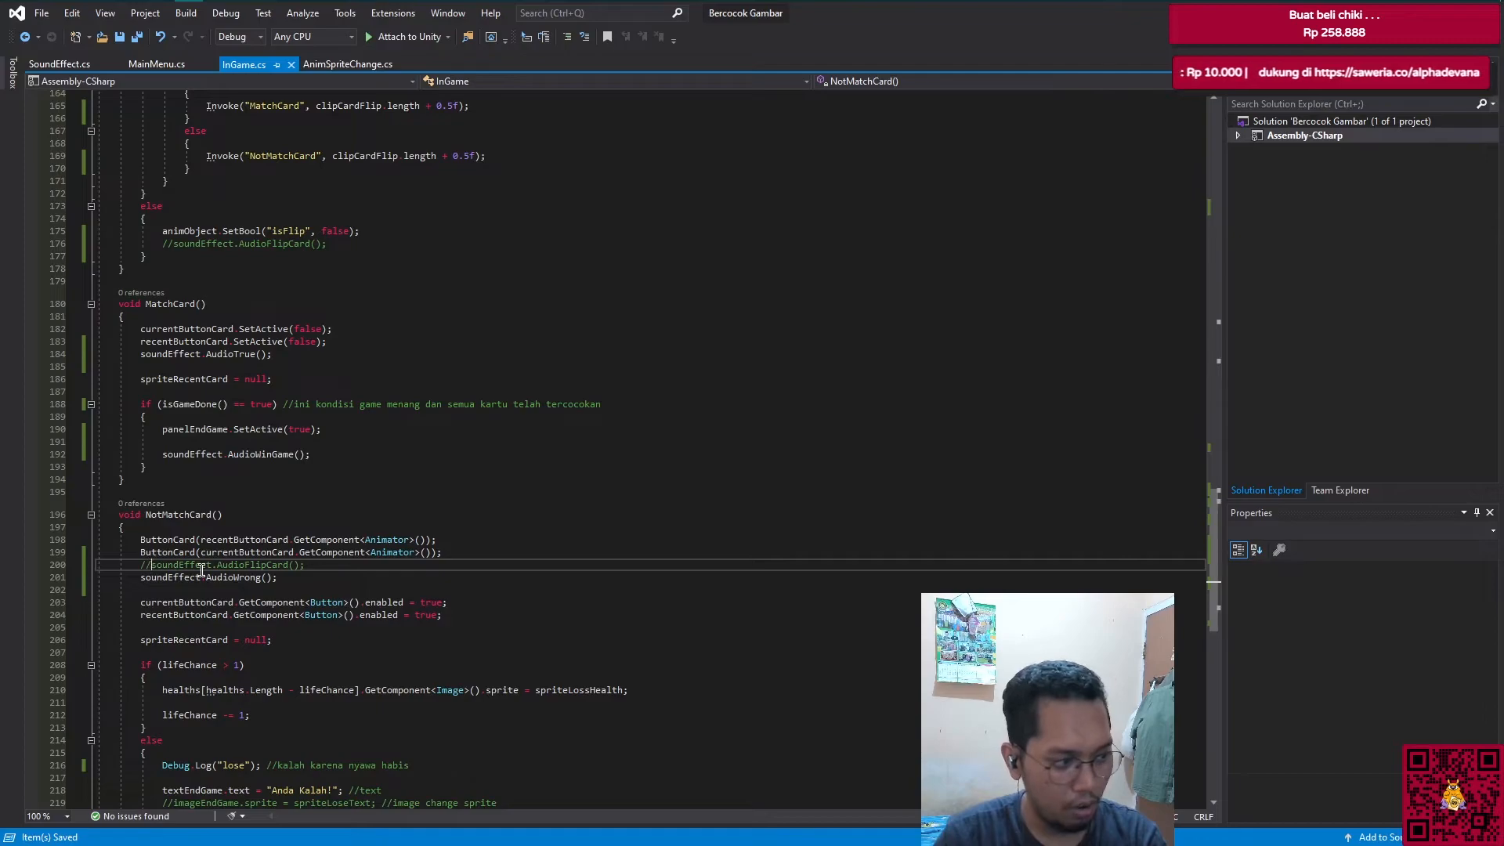
Step: Switch to Unity and preview the salah clip from the audio folder
{"action": "mouse_move", "coordinate": [191, 10]}
{"action": "mouse_move", "coordinate": [131, 11]}
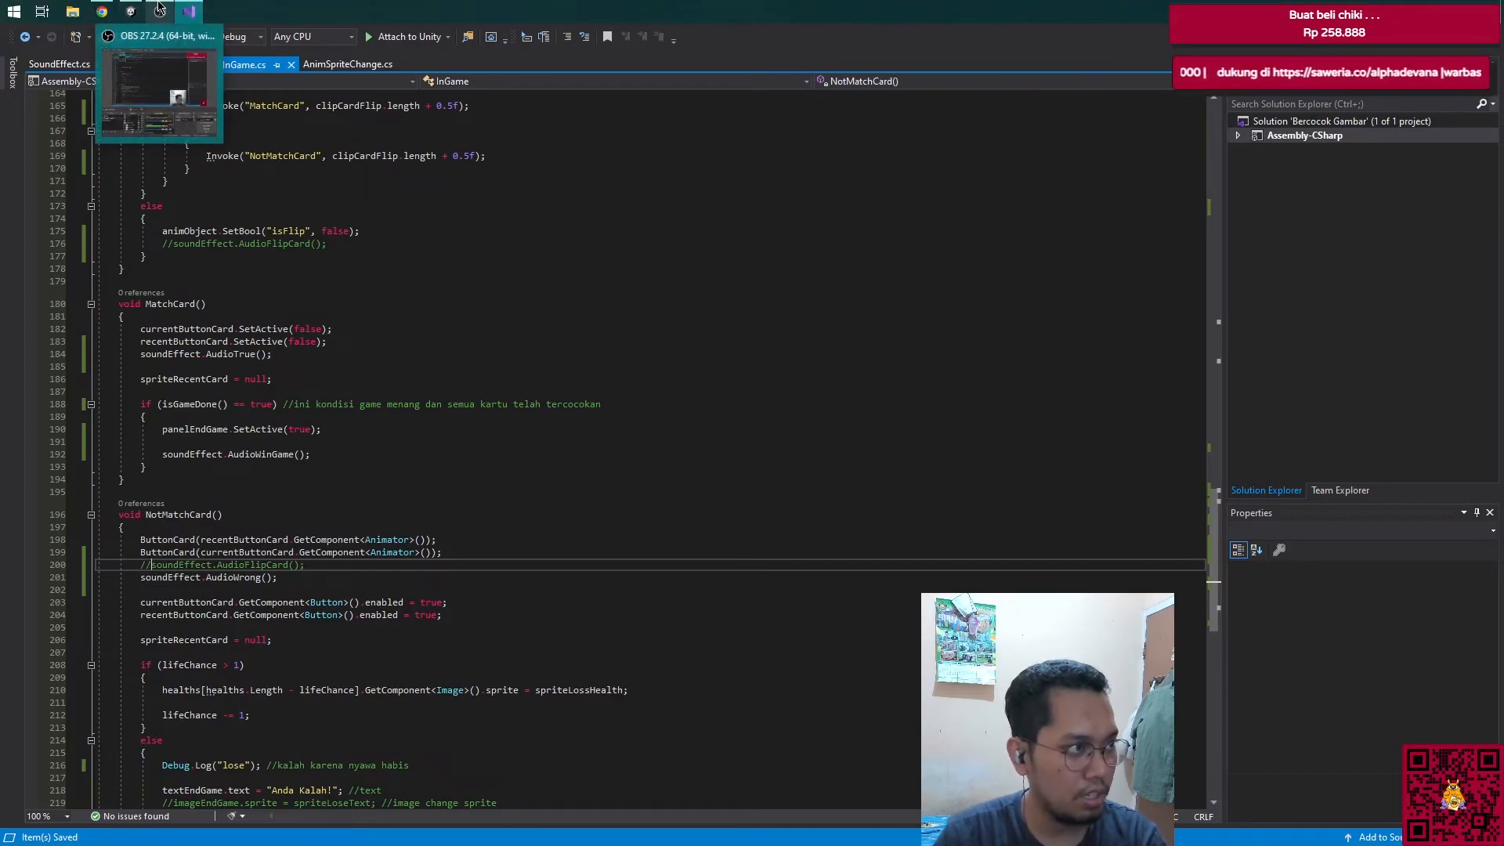
{"action": "left_click", "coordinate": [149, 87]}
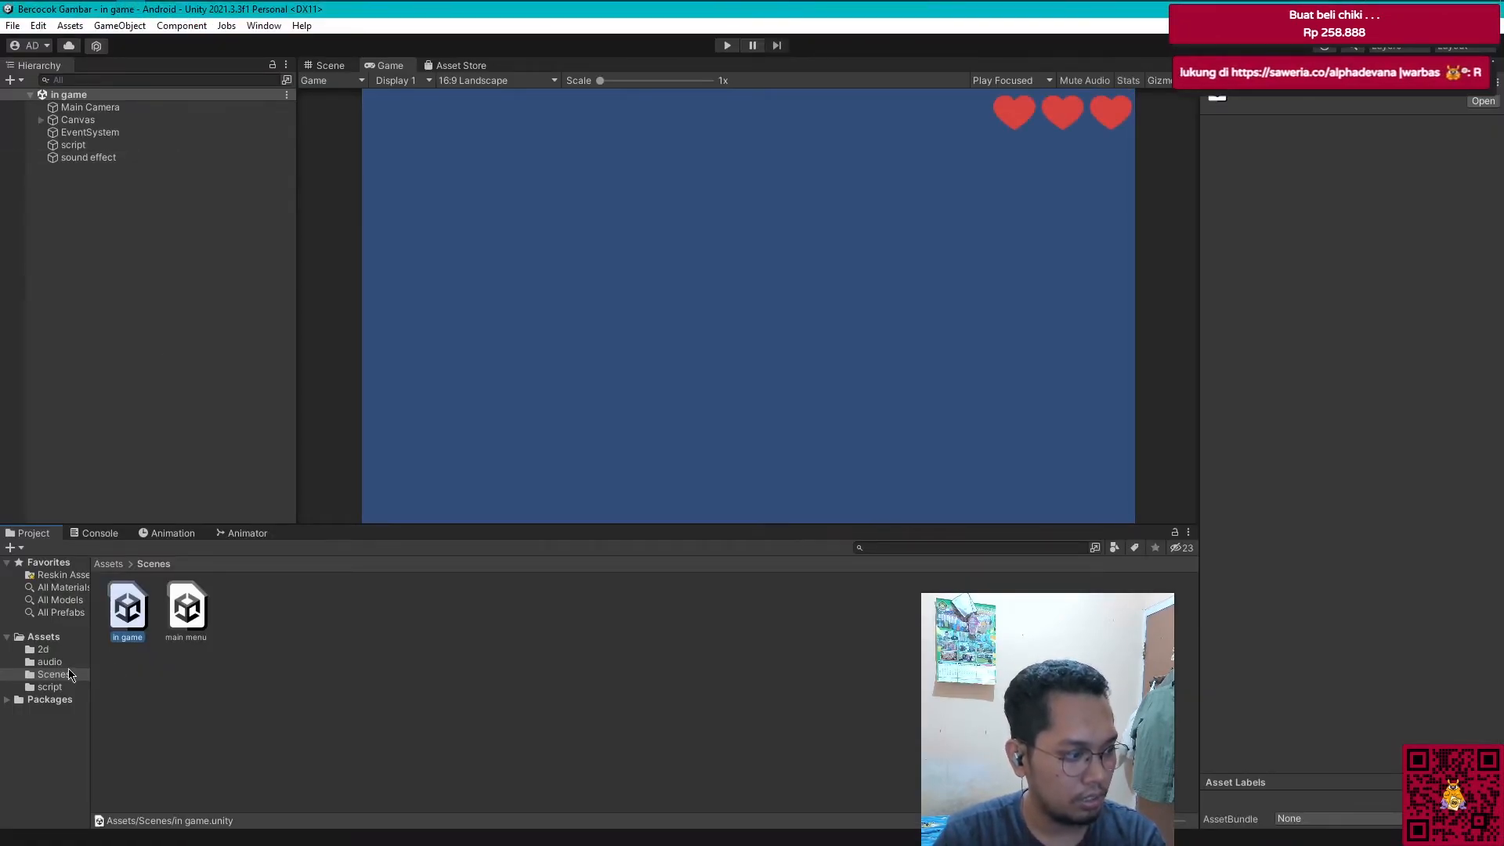
{"action": "left_click", "coordinate": [53, 663]}
{"action": "left_click", "coordinate": [247, 605]}
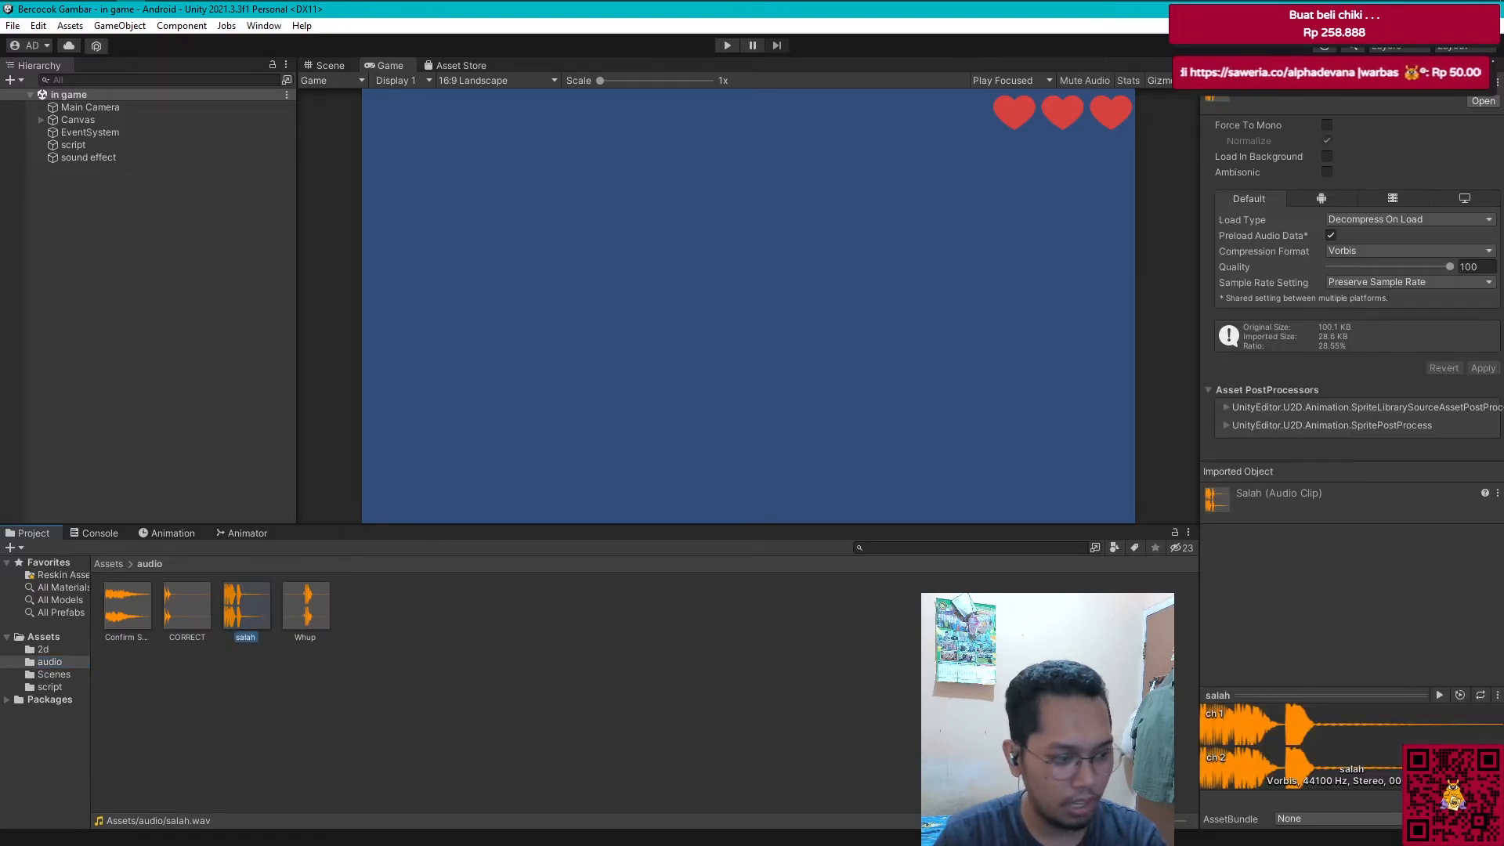
{"action": "left_click", "coordinate": [1440, 696]}
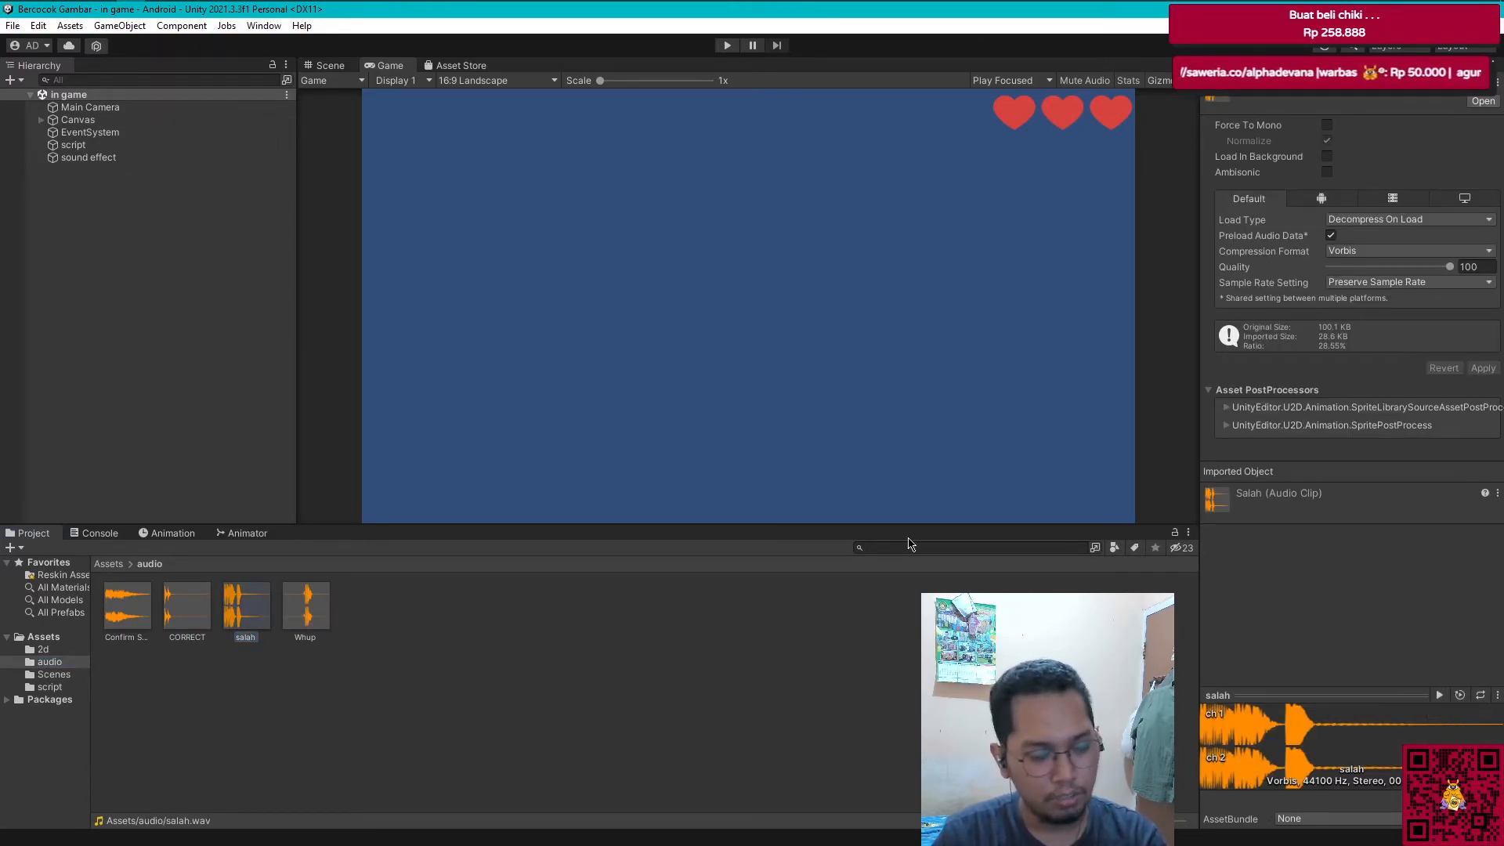
Step: Assign the salah clip to Clip Wrong in the sound effect object's Sound Effect script and save the scene
{"action": "left_click", "coordinate": [108, 159]}
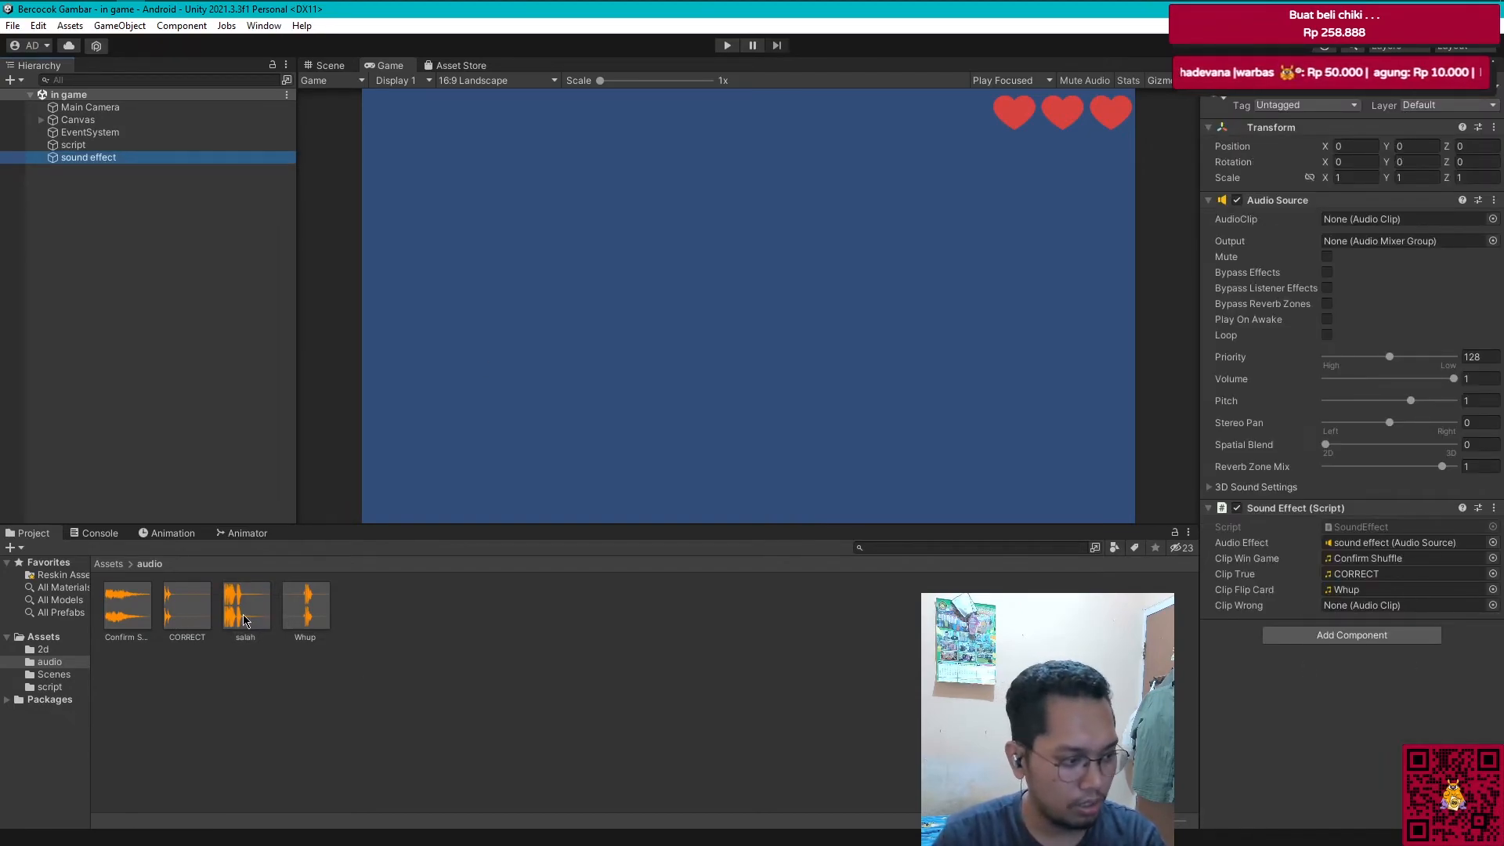
{"action": "left_click_drag", "start_coordinate": [249, 607], "coordinate": [1367, 607]}
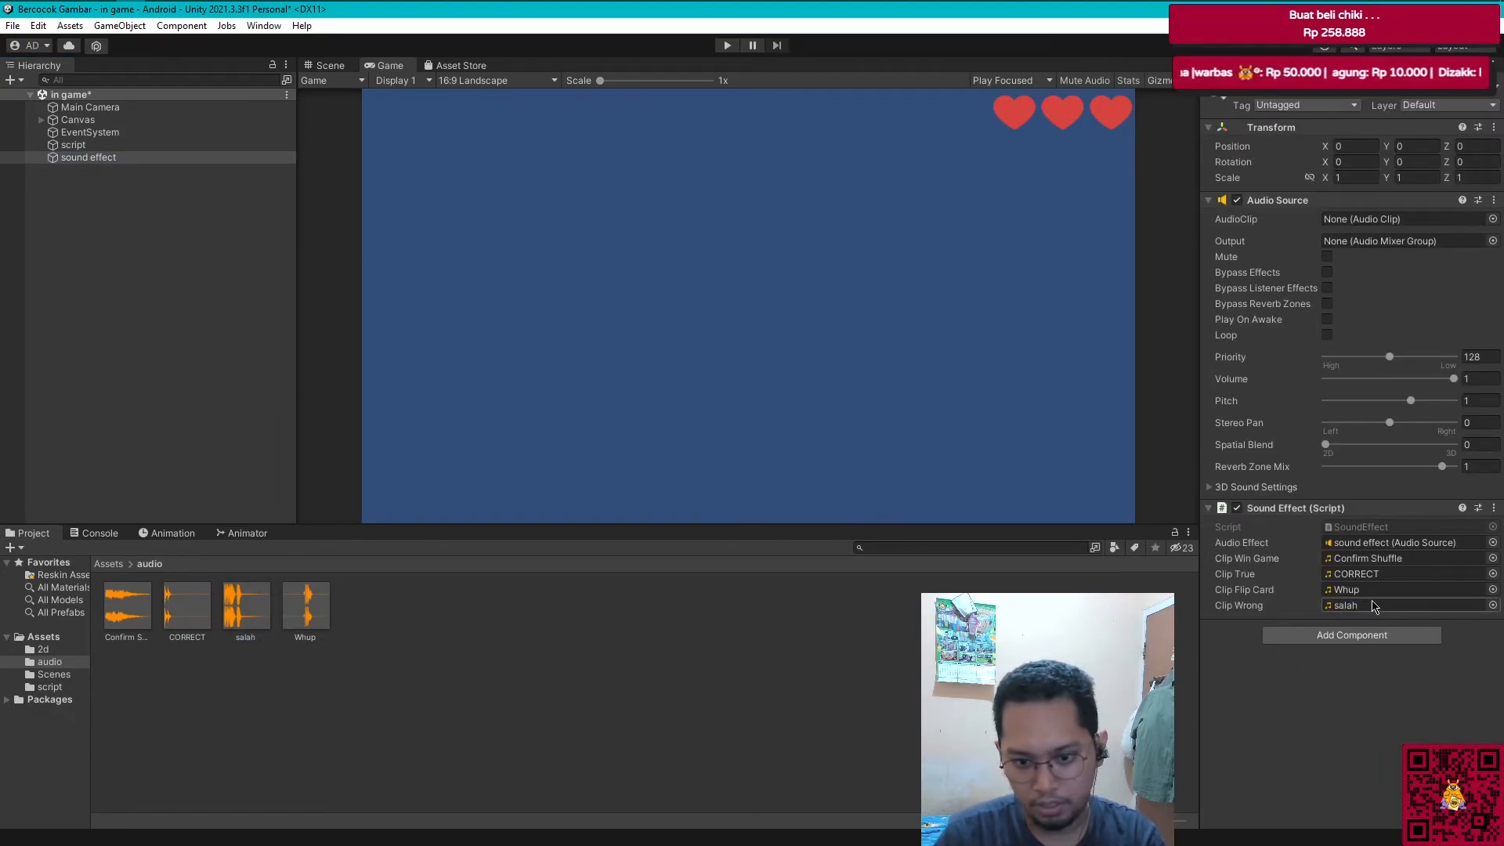
{"action": "left_click", "coordinate": [141, 257]}
{"action": "key", "text": "ctrl+s"}
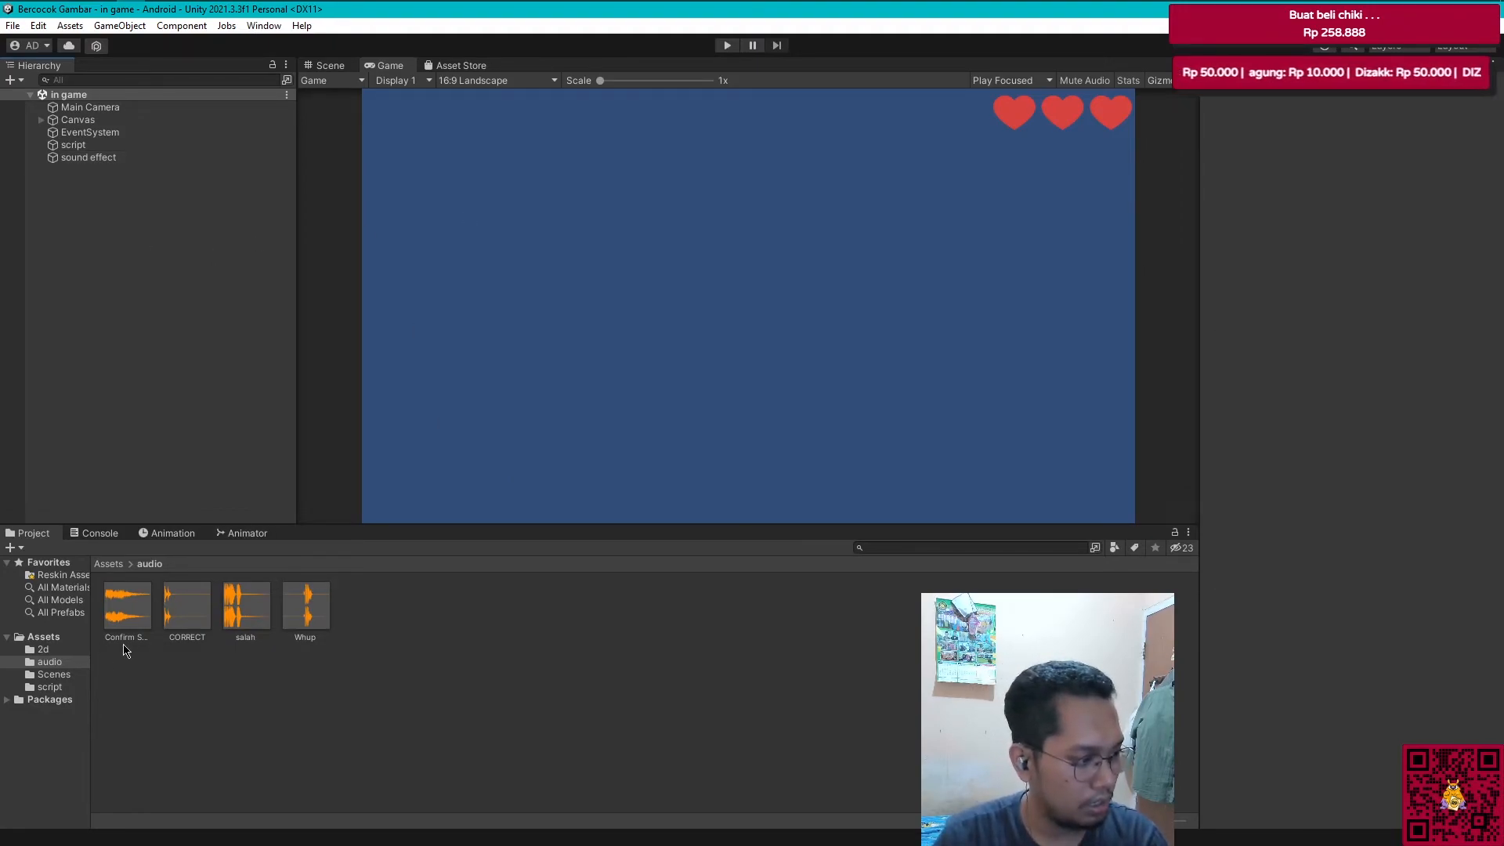
Step: Open the main menu scene from the Scenes folder and run the game
{"action": "left_click", "coordinate": [78, 673]}
{"action": "double_click", "coordinate": [187, 620]}
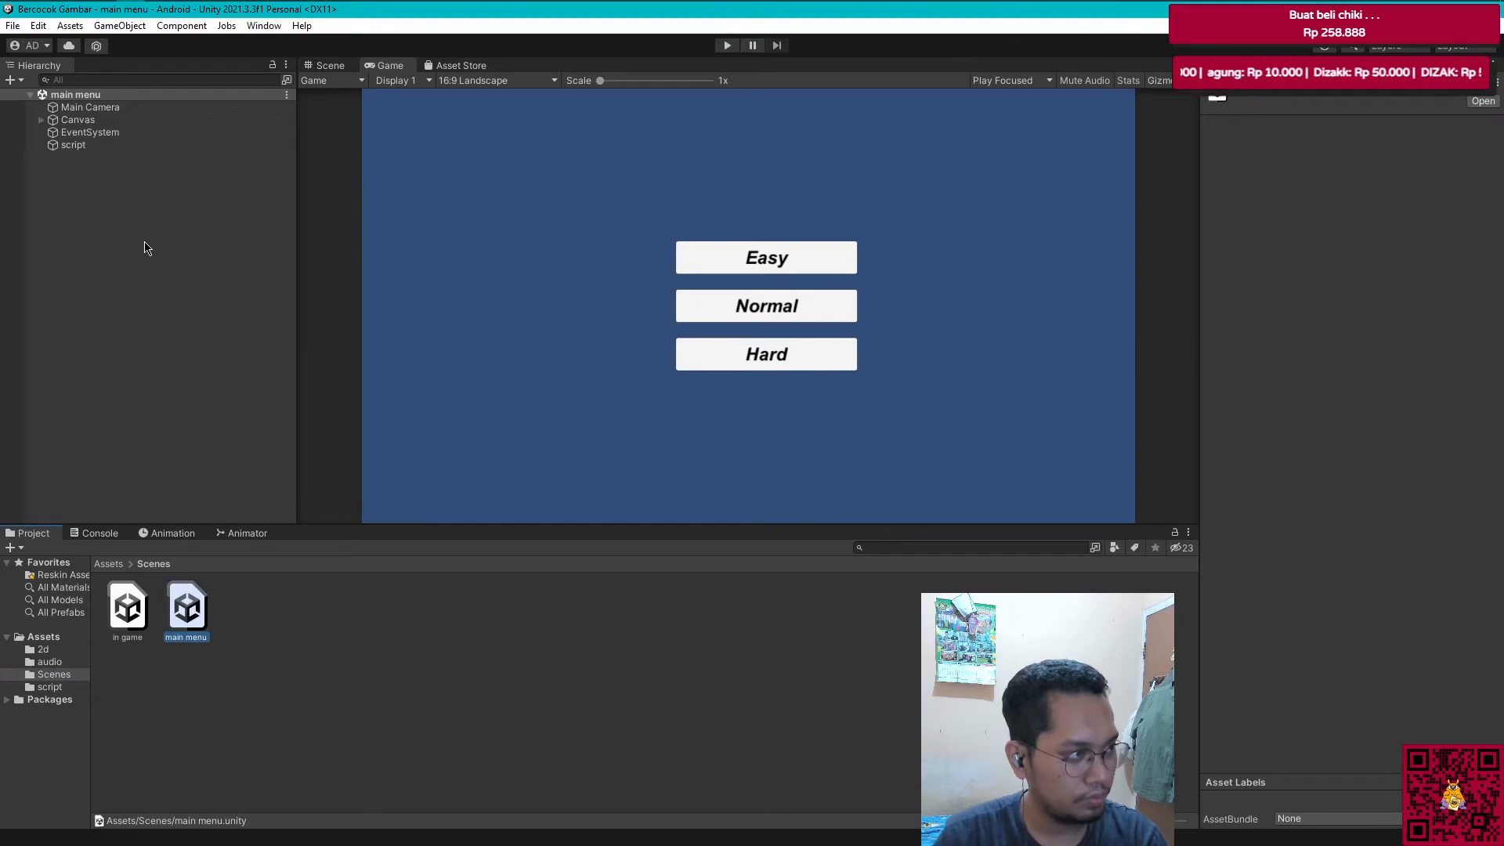
{"action": "left_click", "coordinate": [728, 46]}
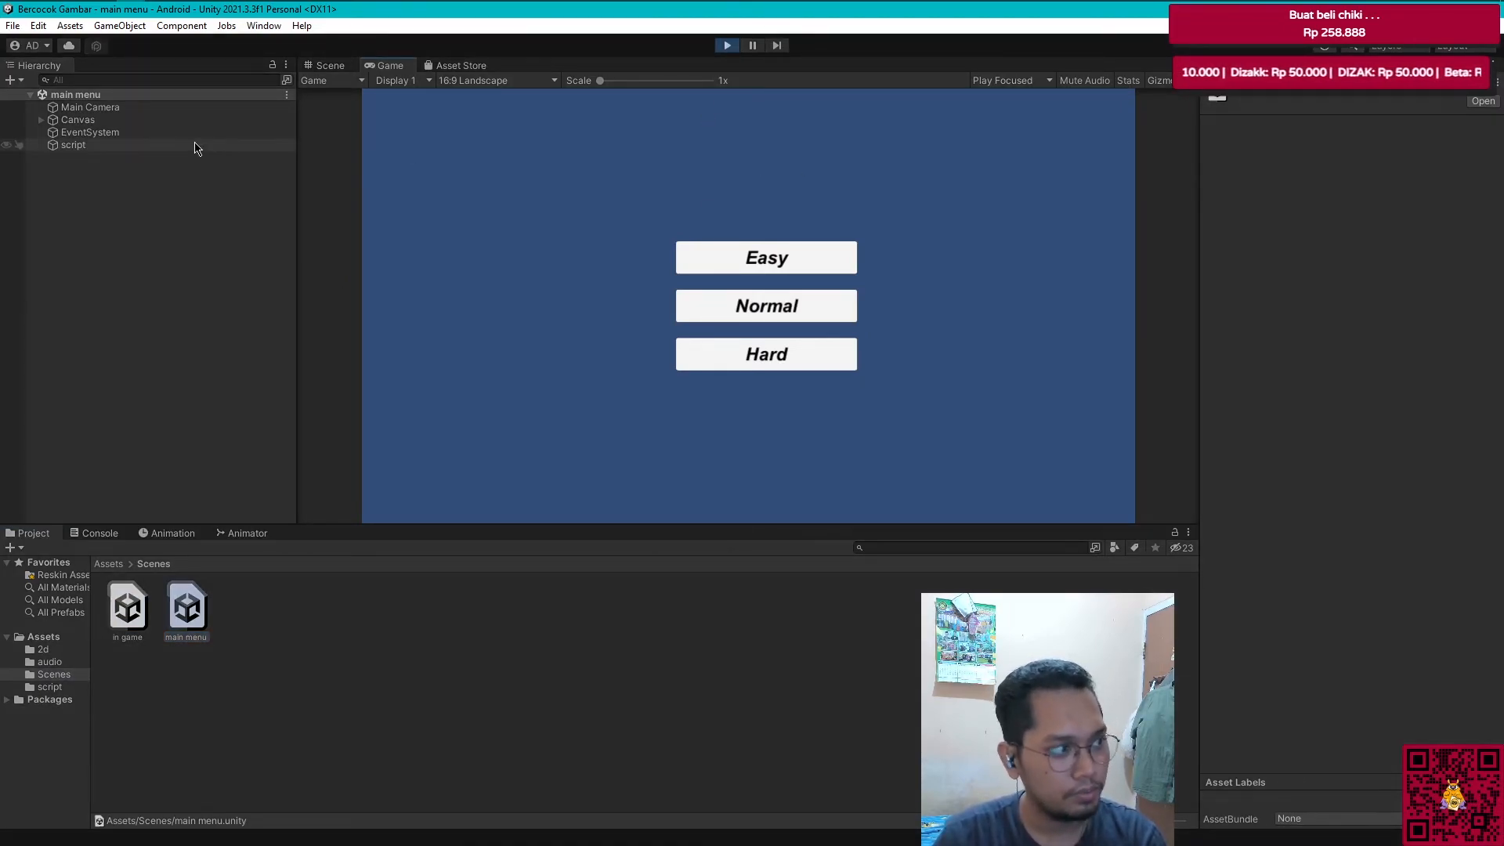
Step: Start a Normal game, set the sound effect object's Audio Source volume to 0.4 and flip mismatching cards to test the wrong-match sound
{"action": "left_click", "coordinate": [768, 304]}
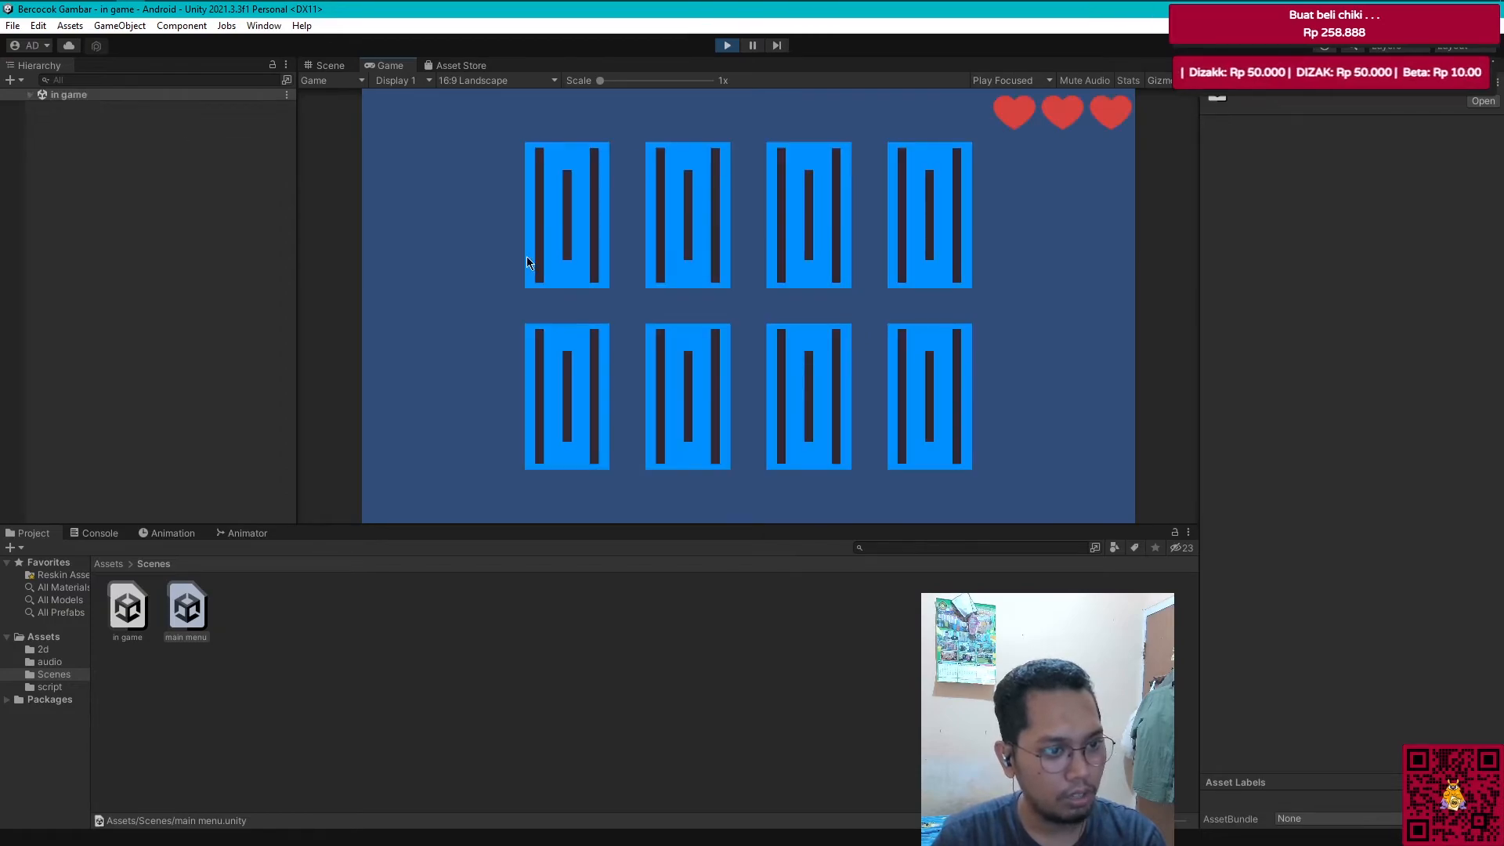
{"action": "left_click", "coordinate": [30, 94]}
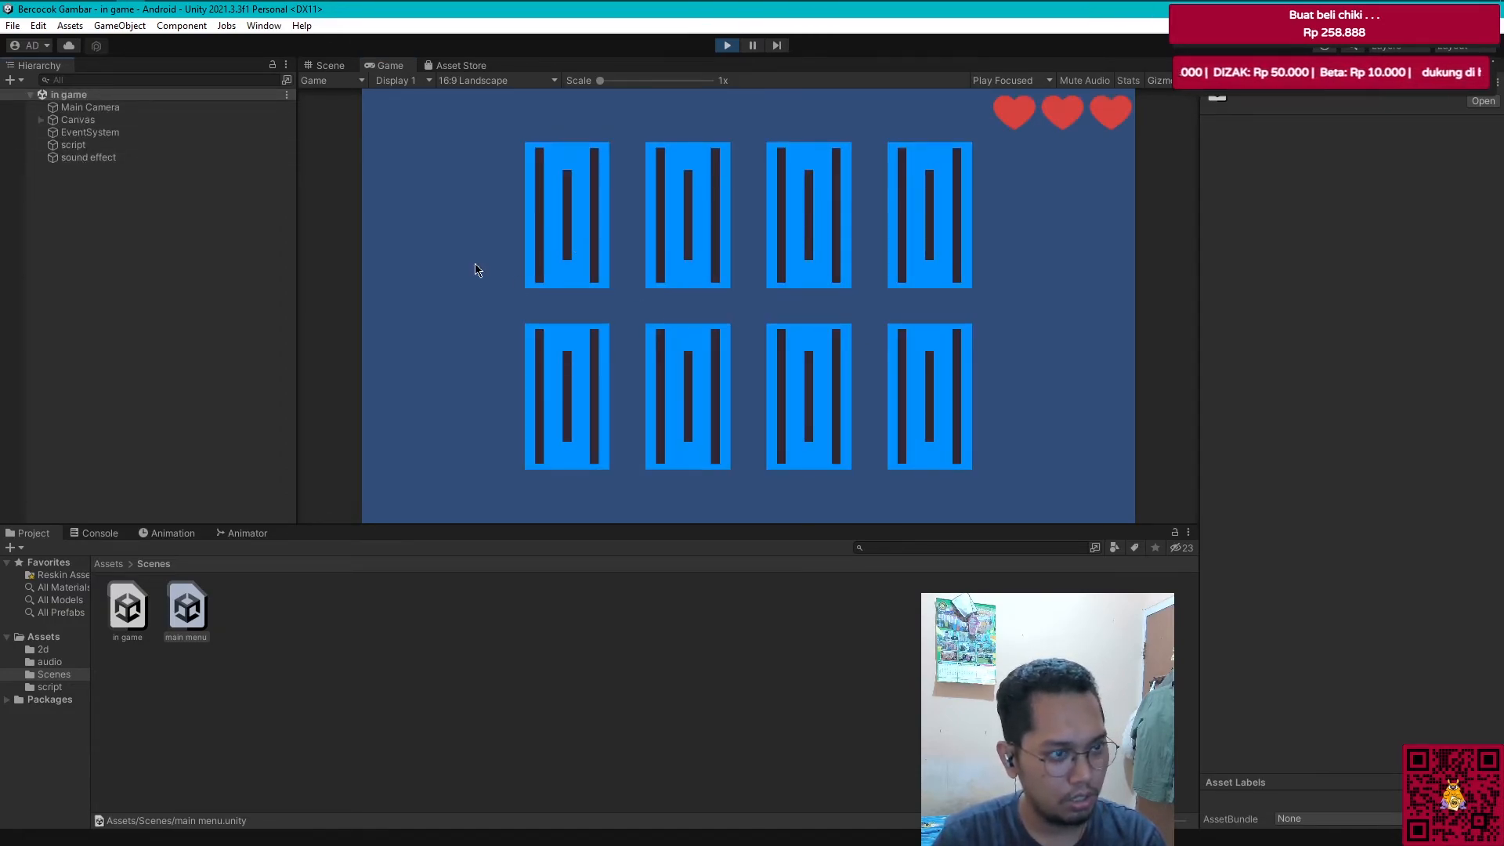
{"action": "left_click", "coordinate": [73, 145]}
{"action": "left_click", "coordinate": [89, 158]}
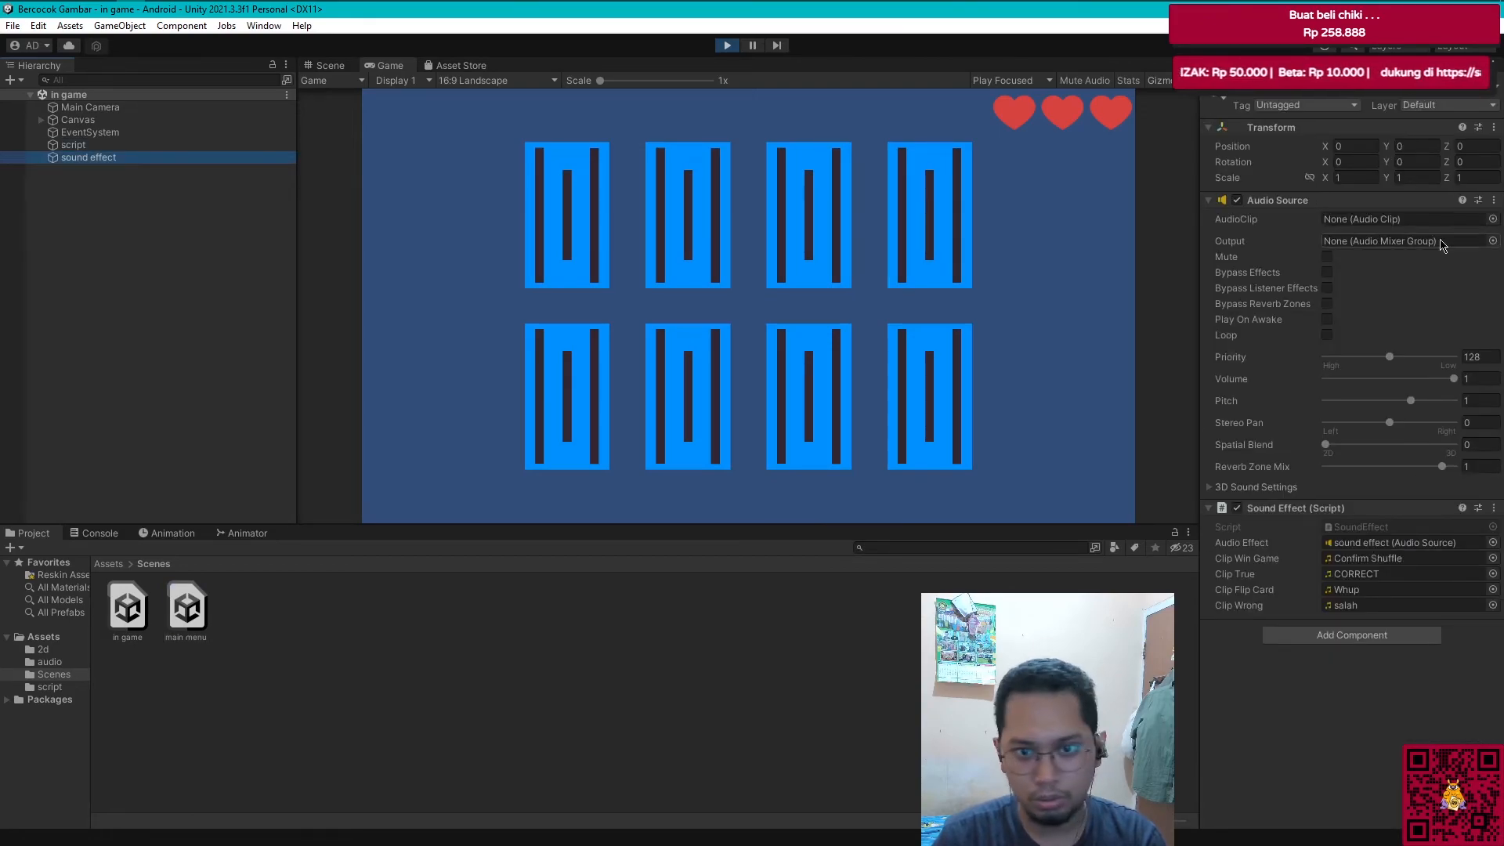
{"action": "left_click_drag", "start_coordinate": [1454, 380], "coordinate": [1400, 381]}
{"action": "double_click", "coordinate": [1486, 379]}
{"action": "type", "text": "0.4"}
{"action": "left_click", "coordinate": [817, 231]}
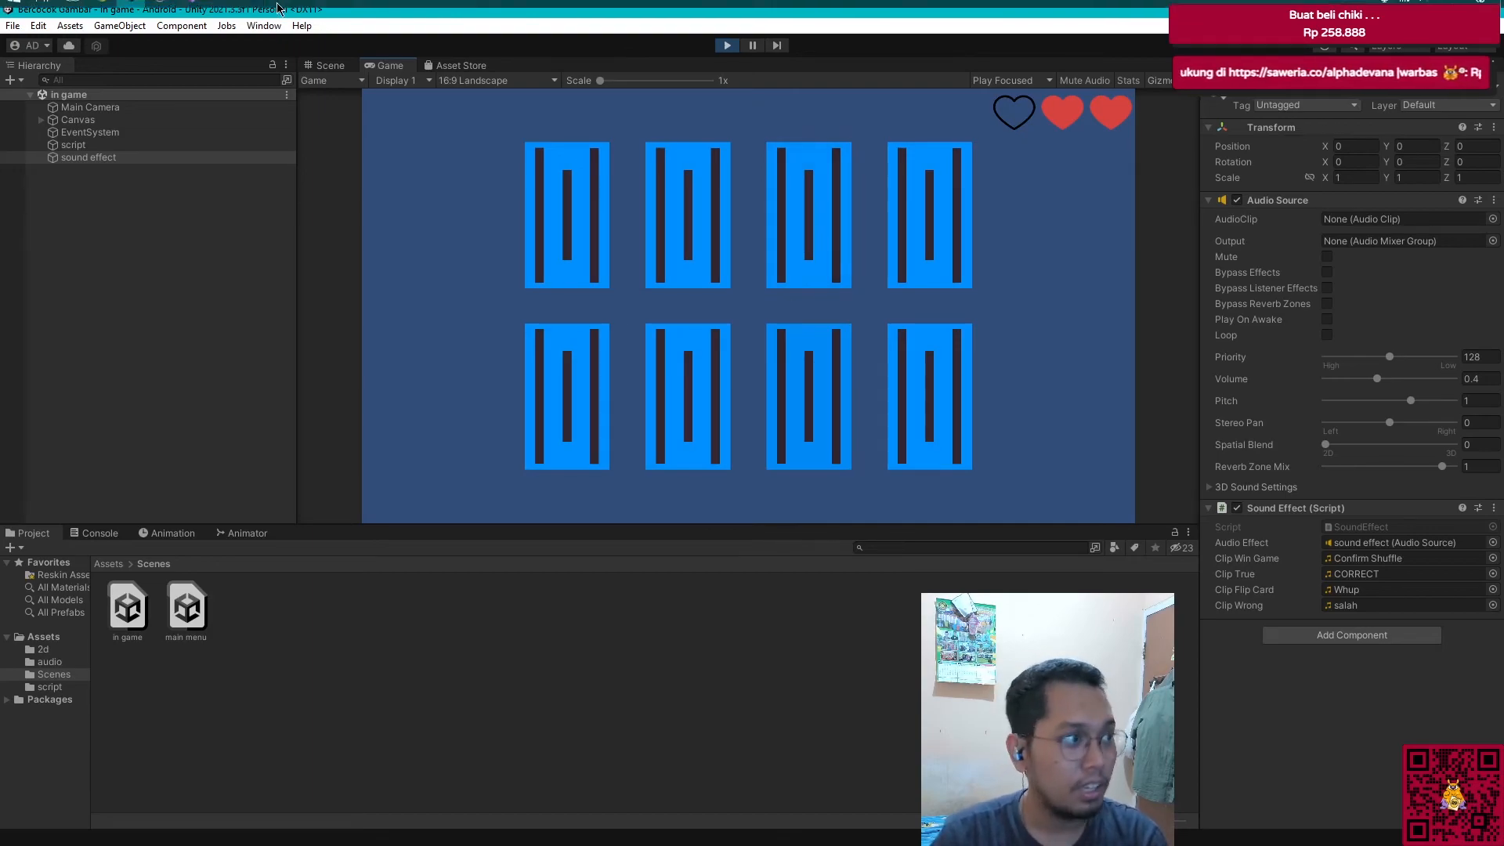
Step: Switch to Visual Studio, uncomment the soundEffect.AudioFlipCard() line in NotMatchCard and save InGame.cs
{"action": "left_click", "coordinate": [189, 11]}
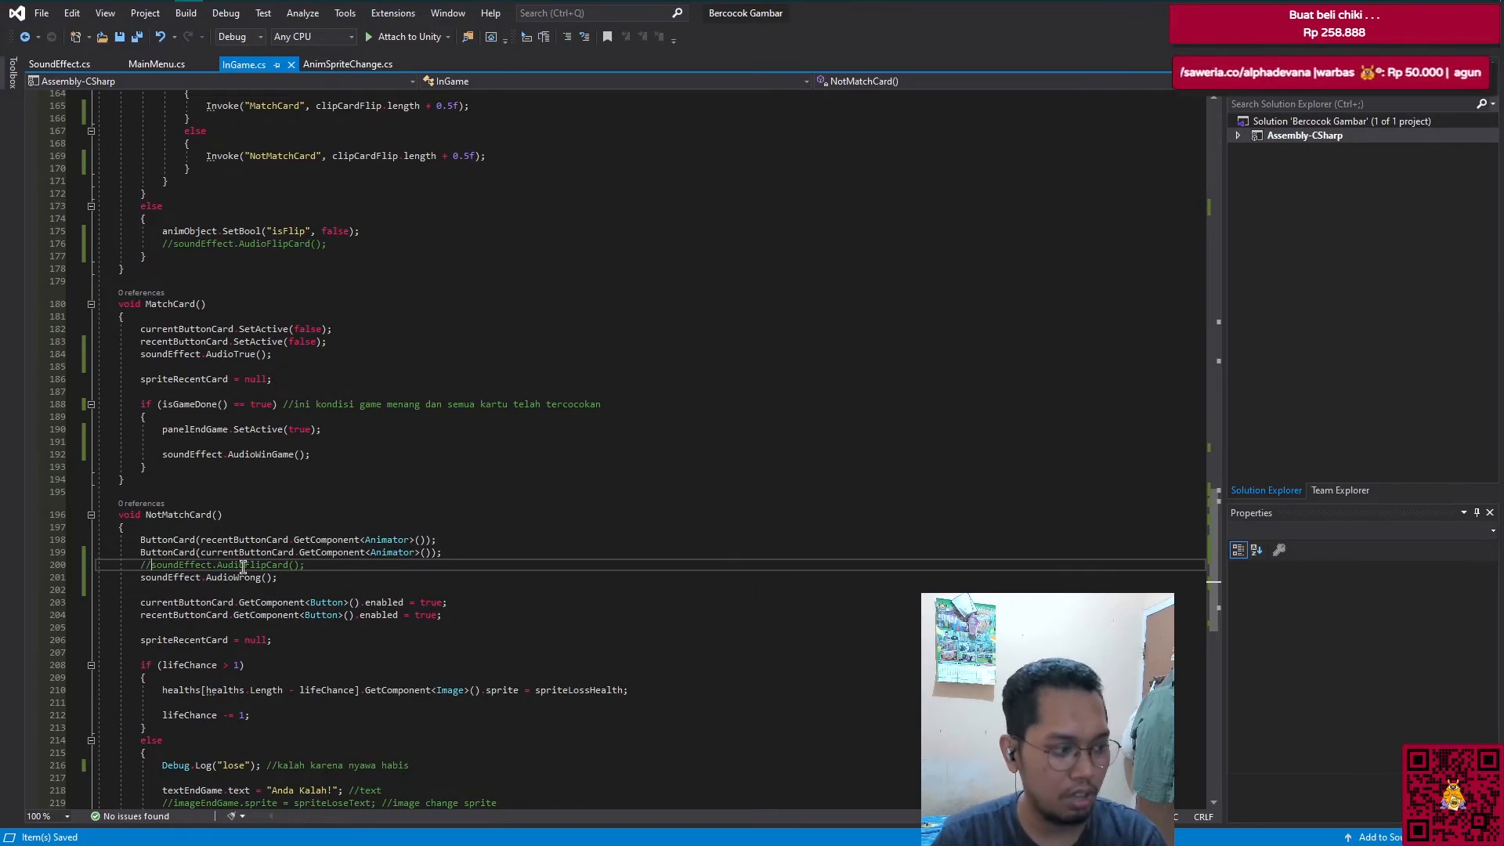
{"action": "key", "text": "BackSpace"}
{"action": "key", "text": "BackSpace"}
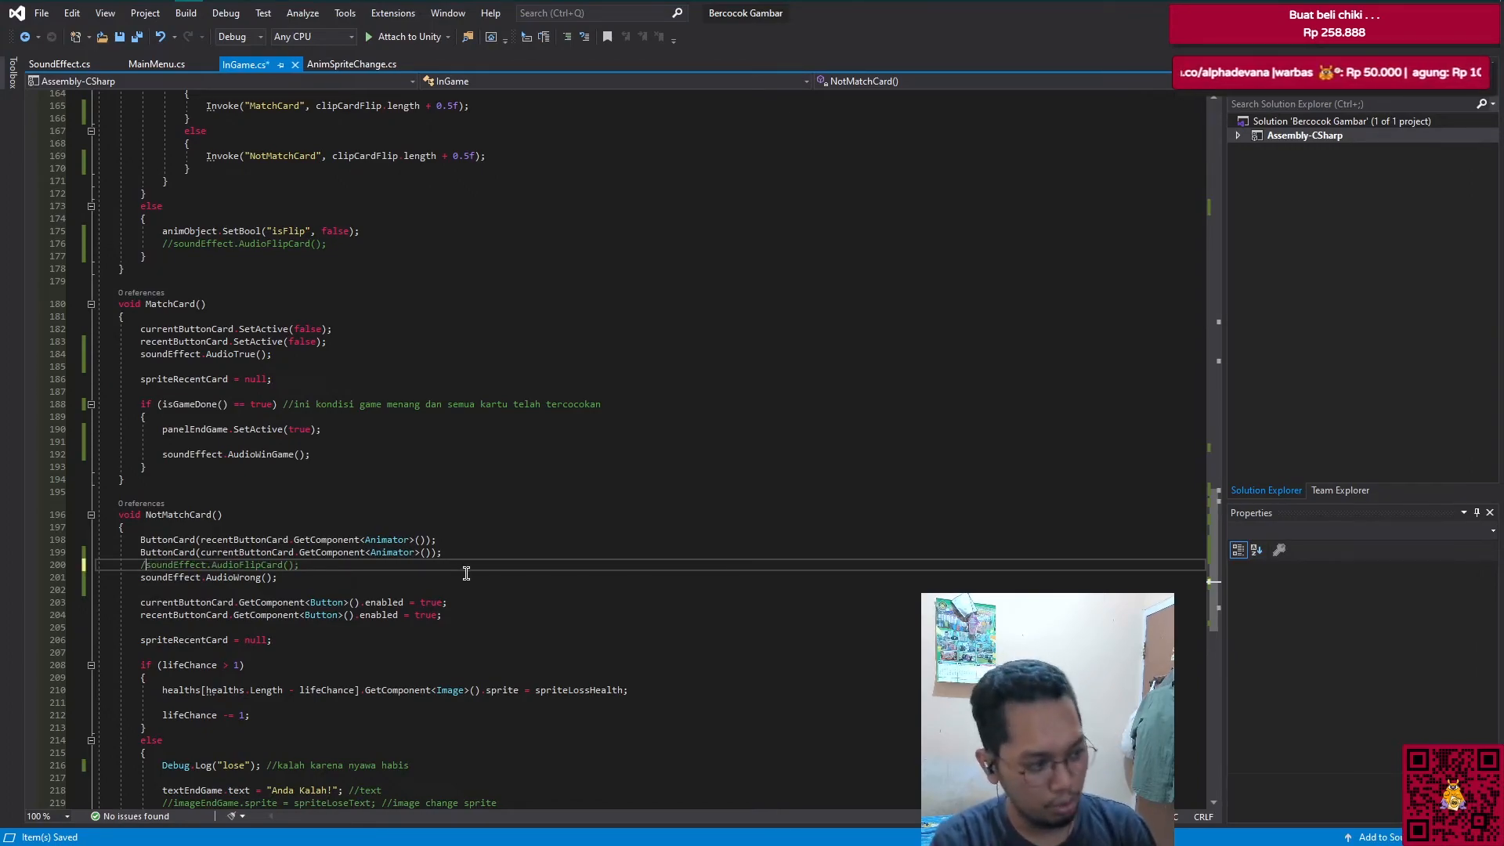
{"action": "key", "text": "ctrl+s"}
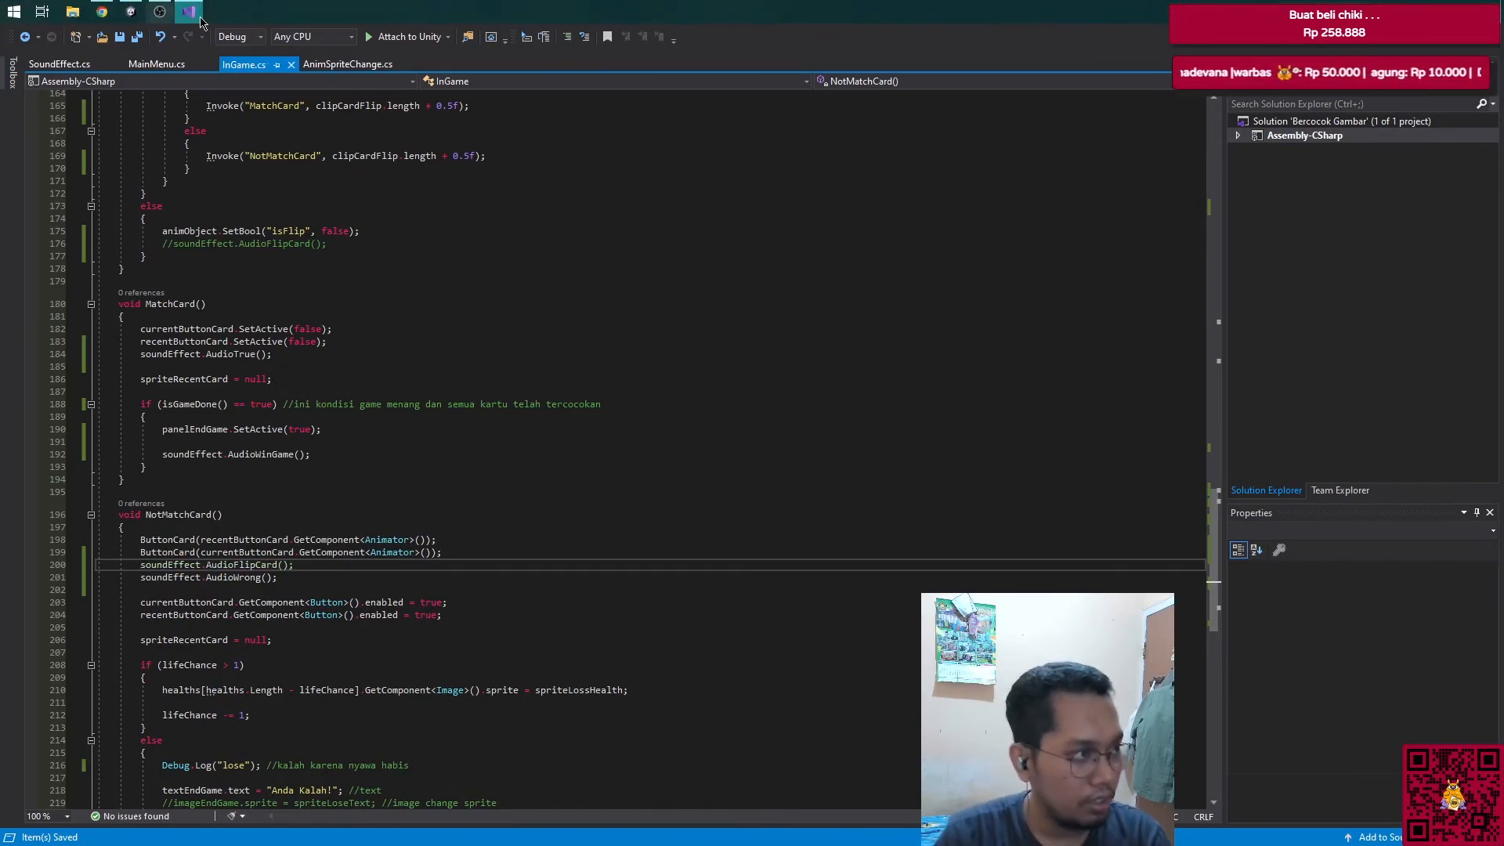
Step: Switch to Unity, restart the running game, start the Normal level and flip a first card
{"action": "left_click", "coordinate": [131, 11]}
{"action": "left_click", "coordinate": [727, 45]}
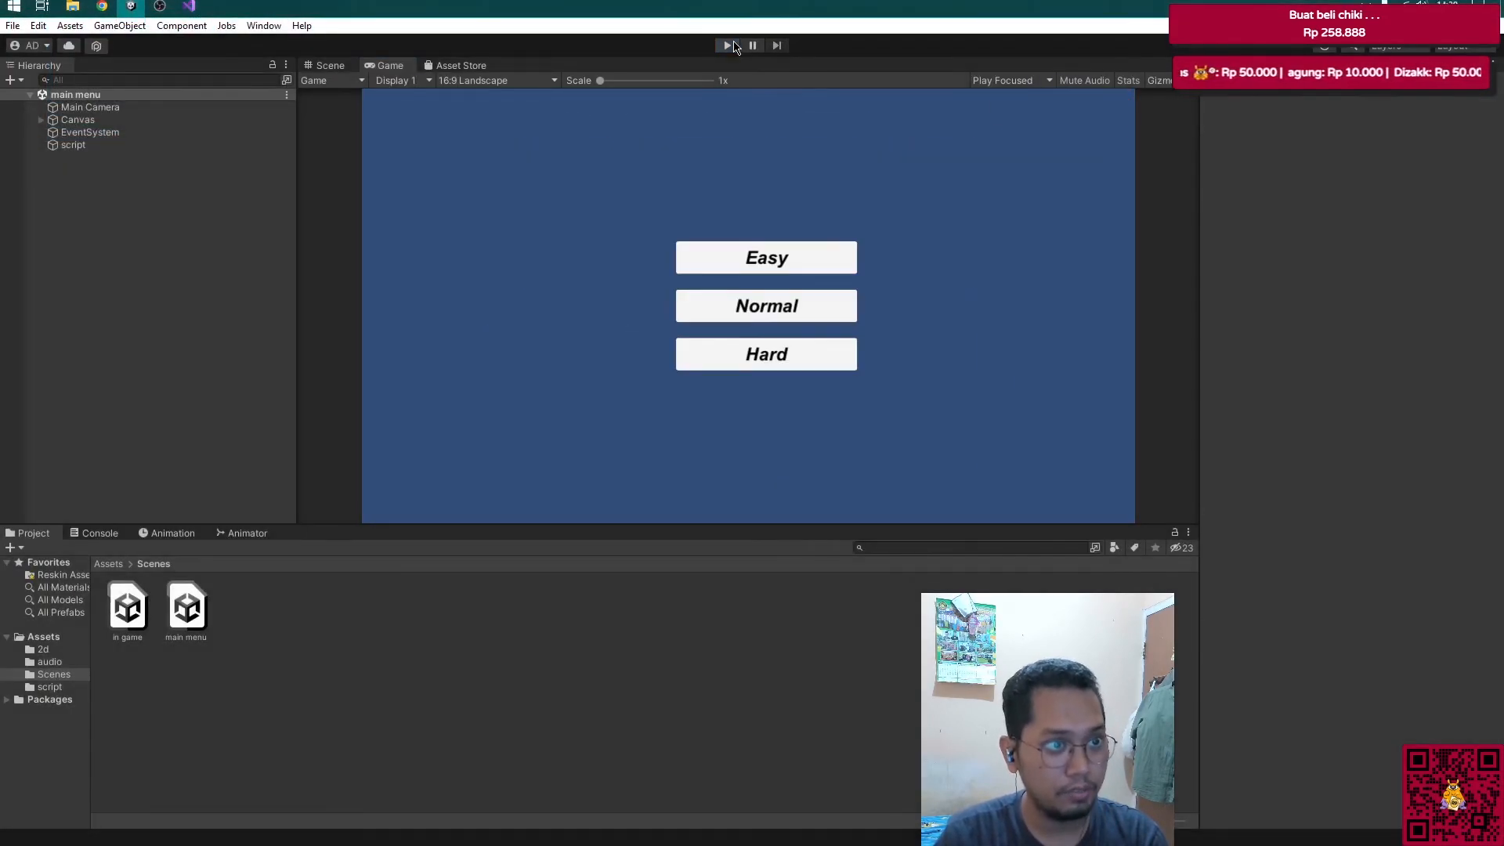
{"action": "left_click", "coordinate": [729, 46]}
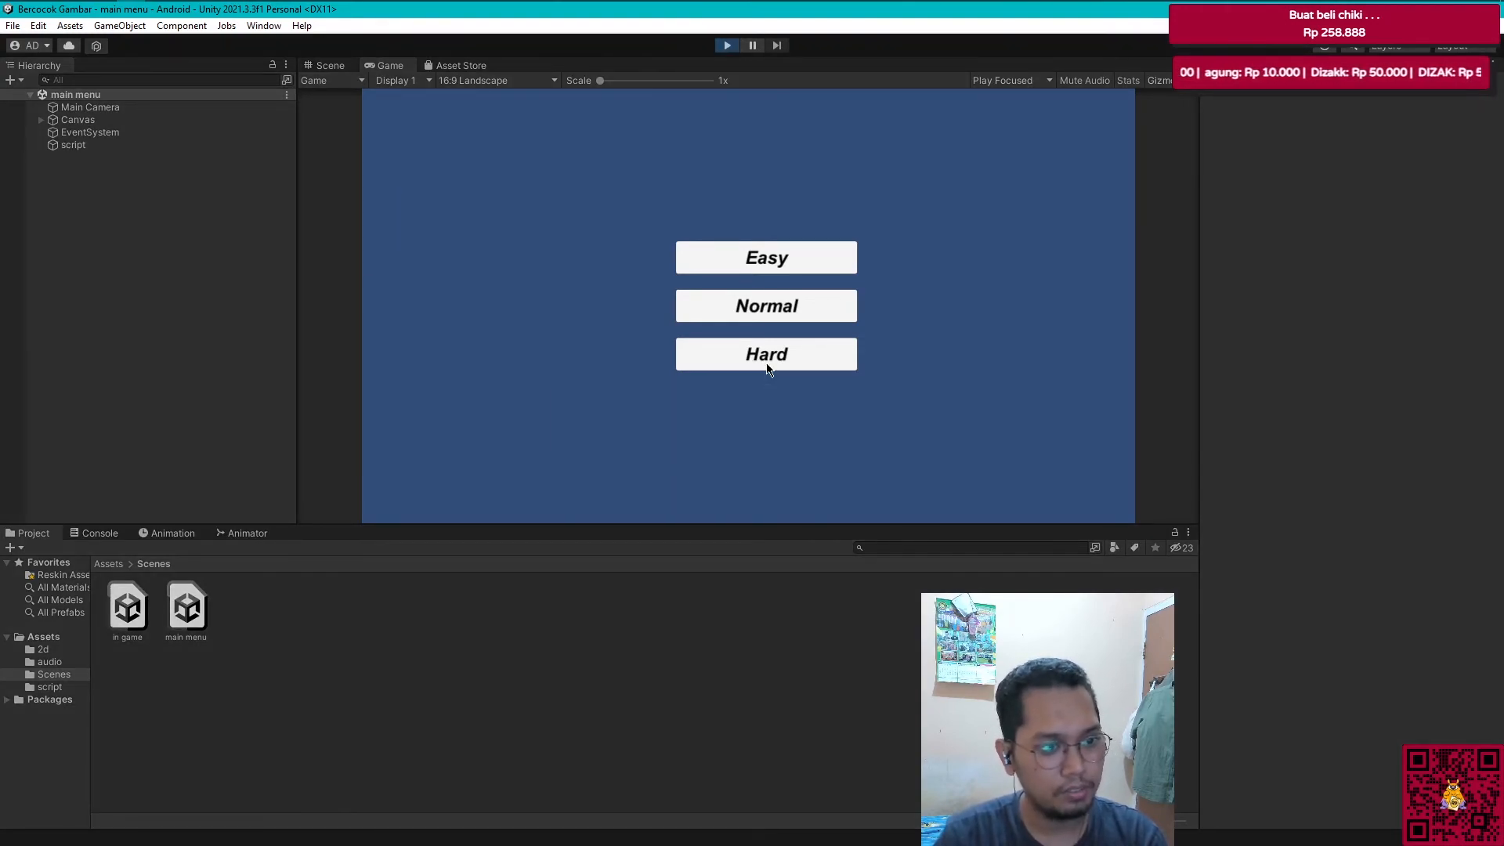
{"action": "left_click", "coordinate": [774, 306]}
{"action": "left_click", "coordinate": [807, 284]}
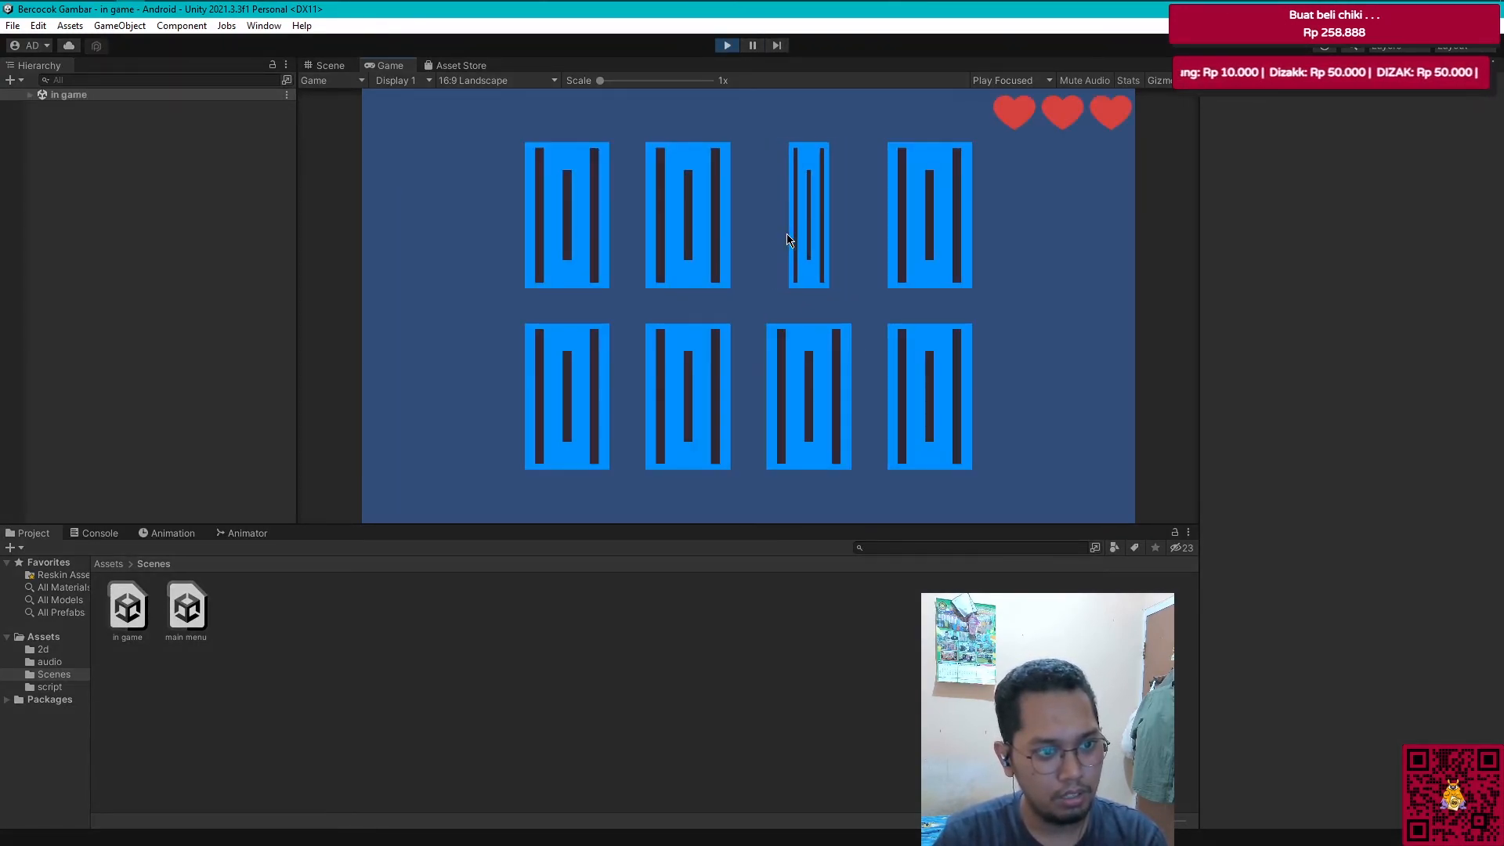
Step: Set the running sound effect object's Audio Source volume to 0.4 and flip a non-matching second card to hear the sounds
{"action": "left_click", "coordinate": [30, 94]}
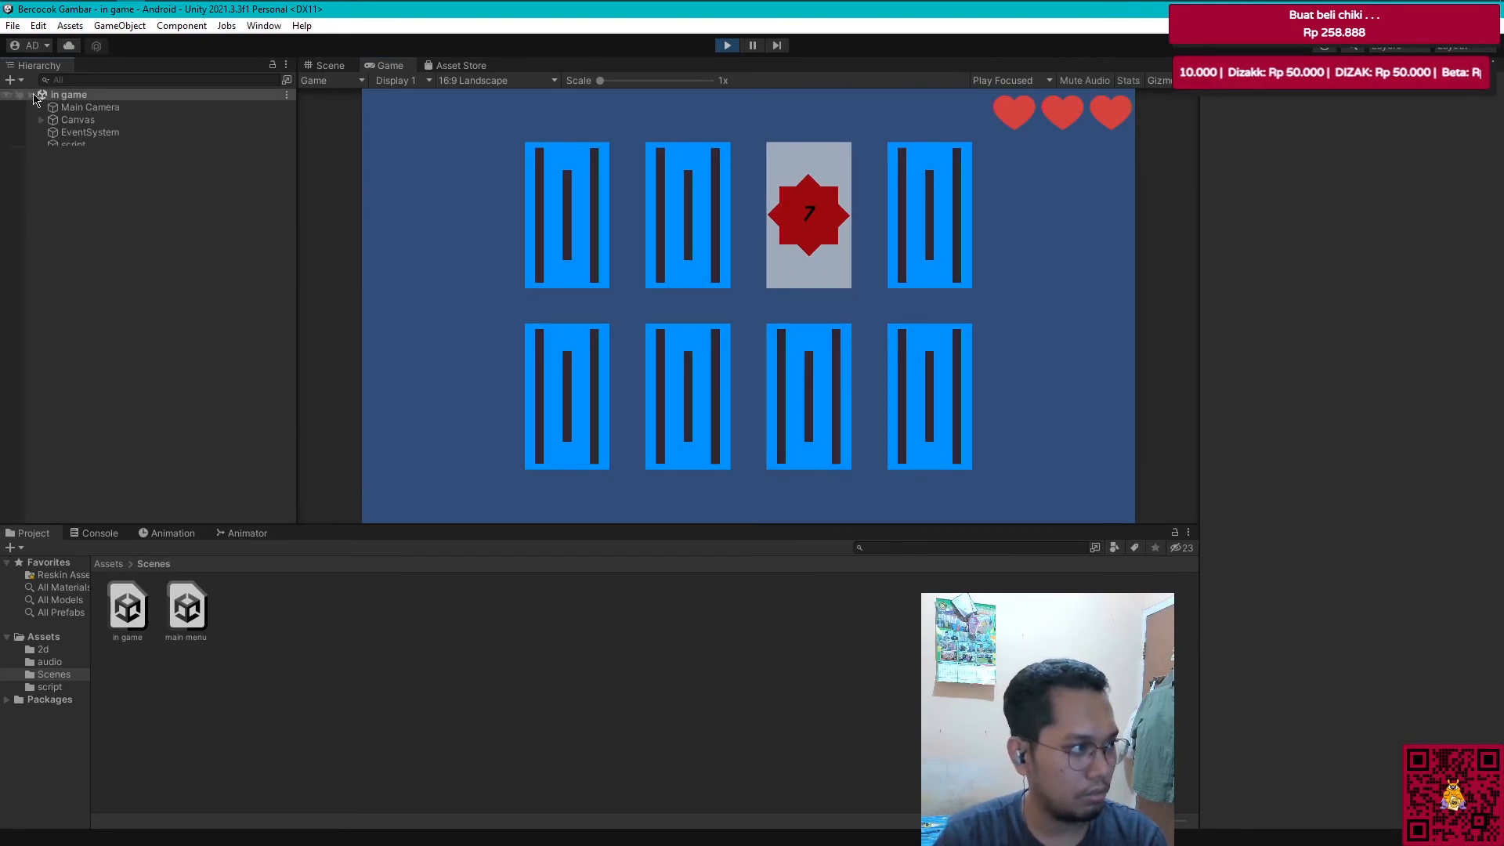
{"action": "left_click", "coordinate": [88, 158]}
{"action": "left_click", "coordinate": [1481, 380]}
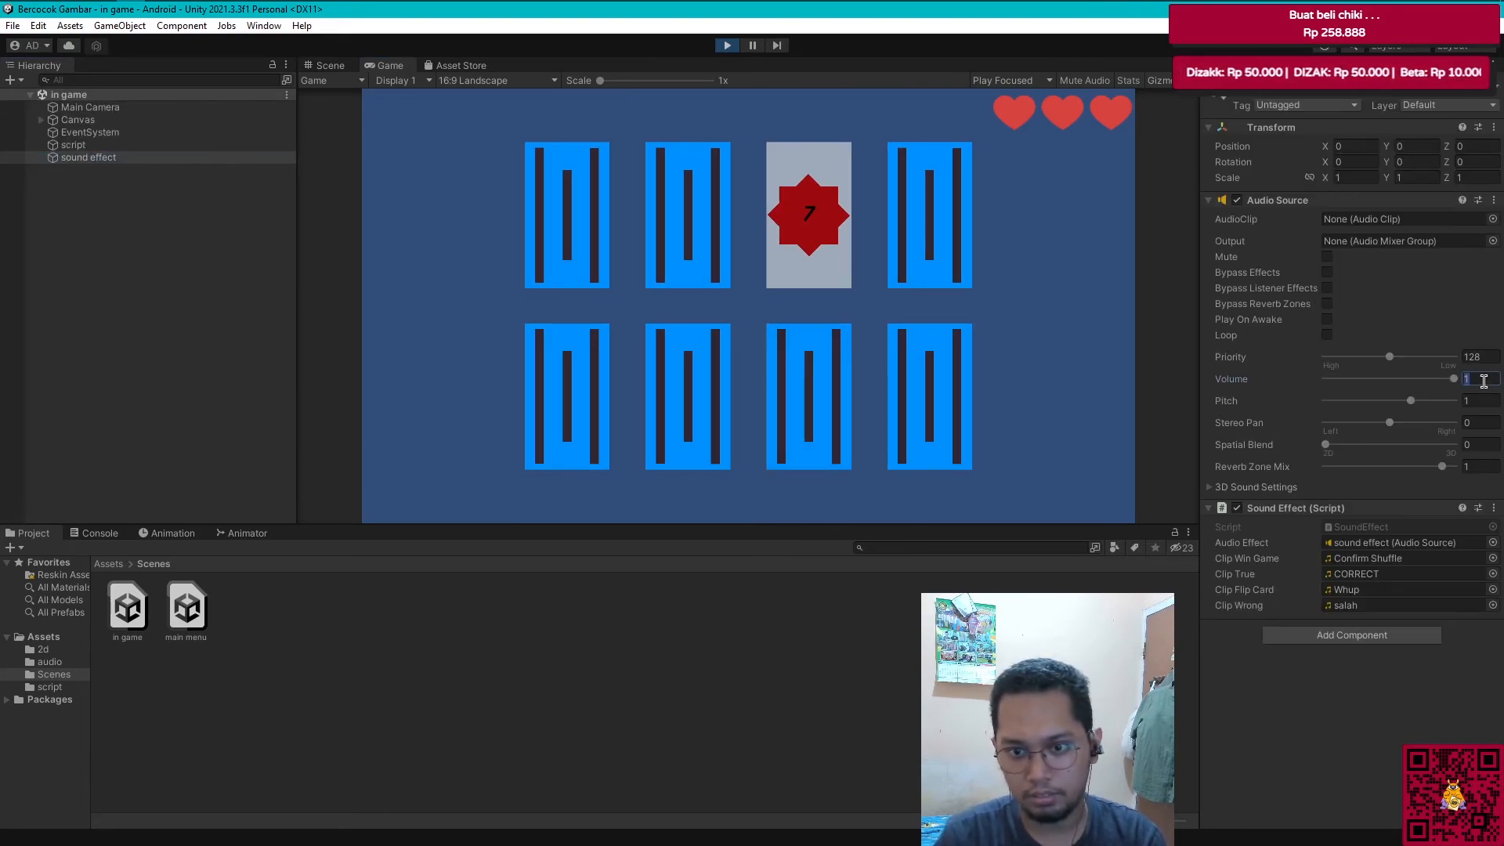
{"action": "type", "text": "0.4"}
{"action": "left_click", "coordinate": [813, 421]}
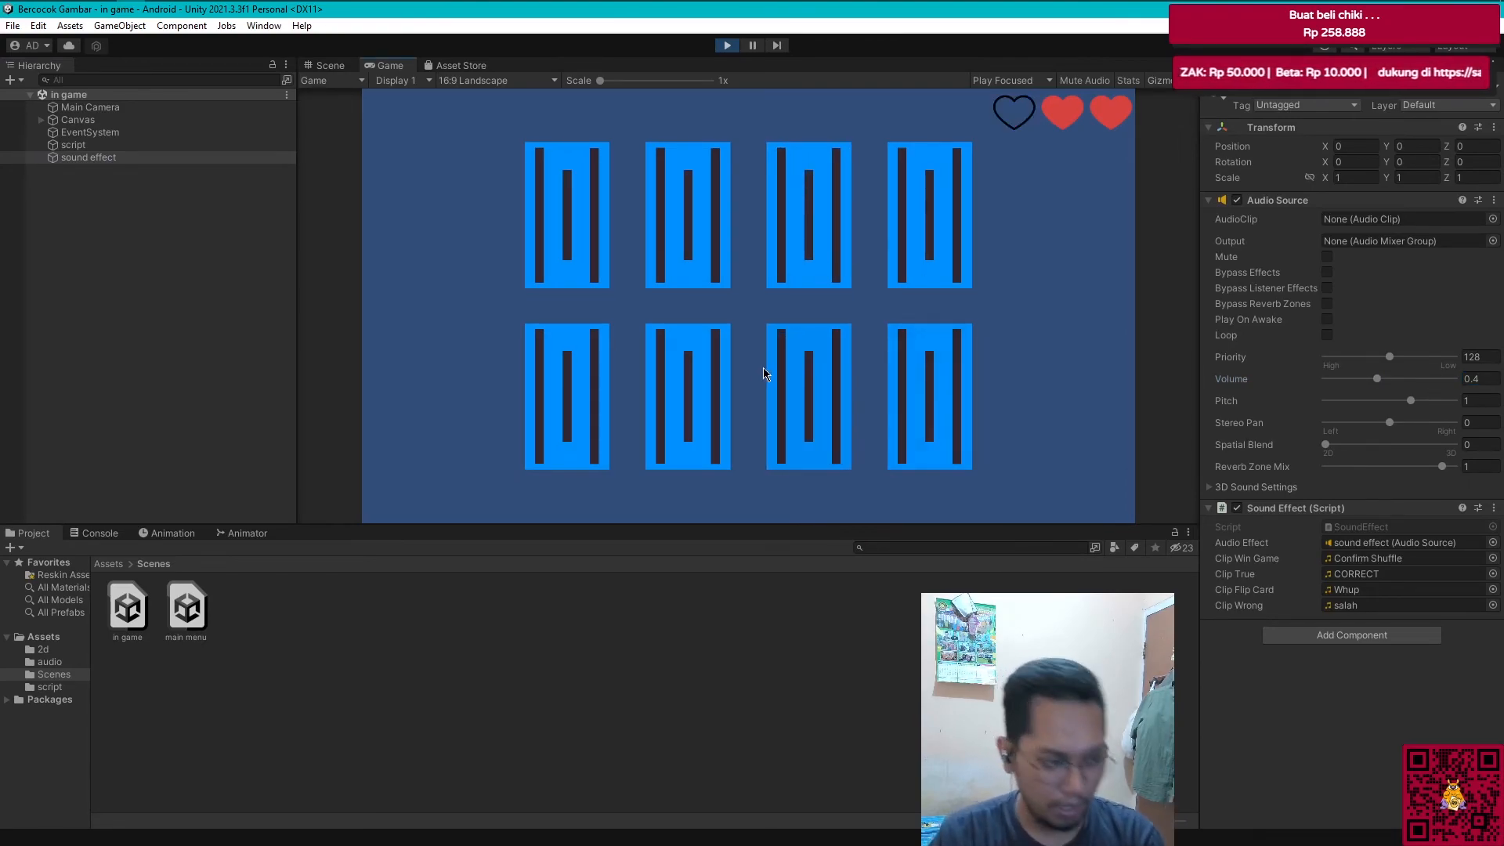
Step: Inspect the Whup and salah clips in the audio folder, stop the game and clear the selection
{"action": "left_click", "coordinate": [70, 685]}
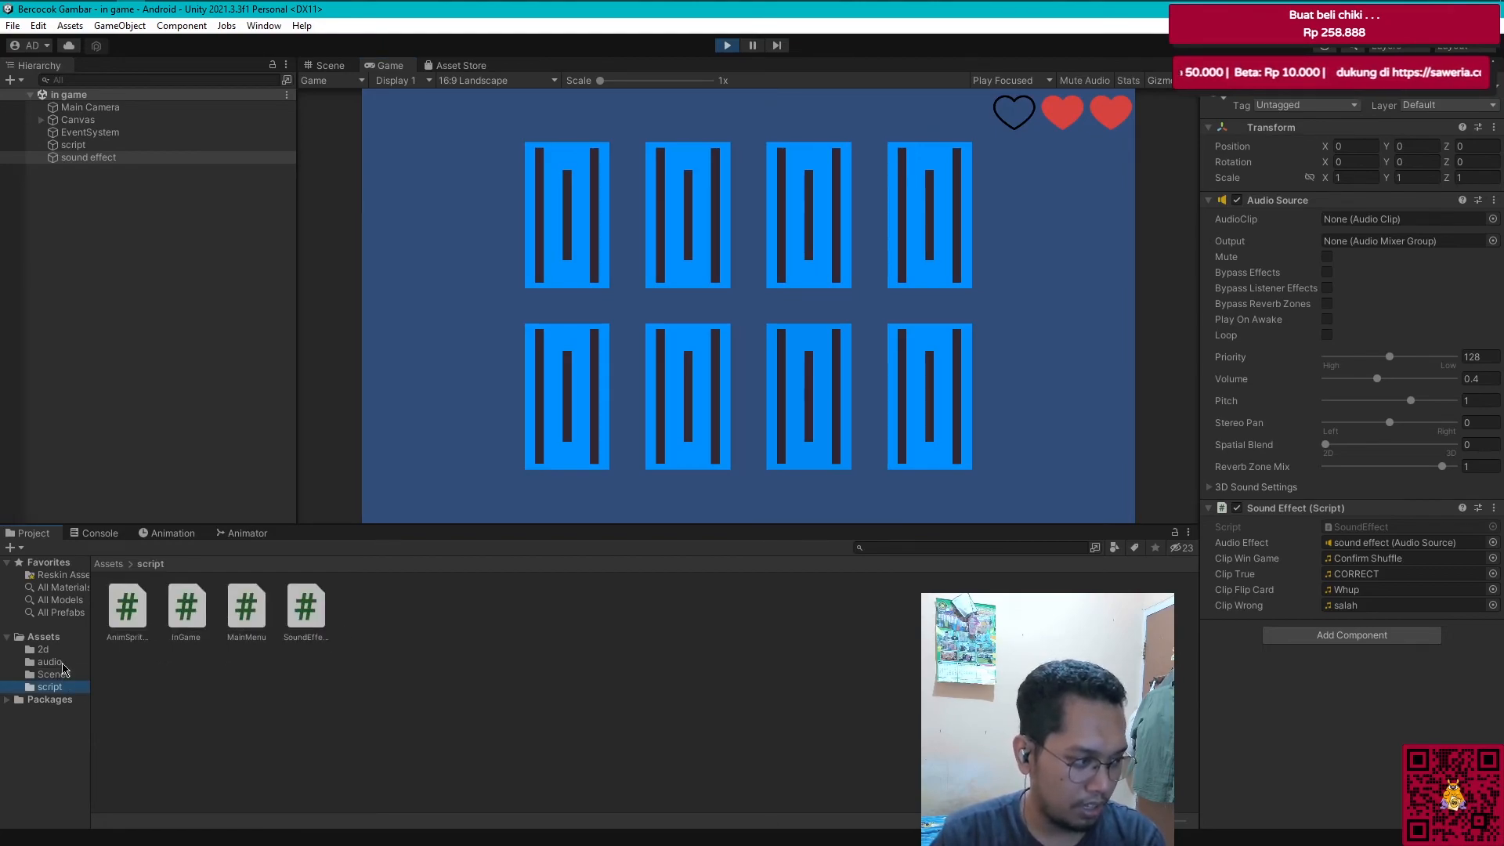
{"action": "left_click", "coordinate": [51, 662]}
{"action": "left_click", "coordinate": [306, 611]}
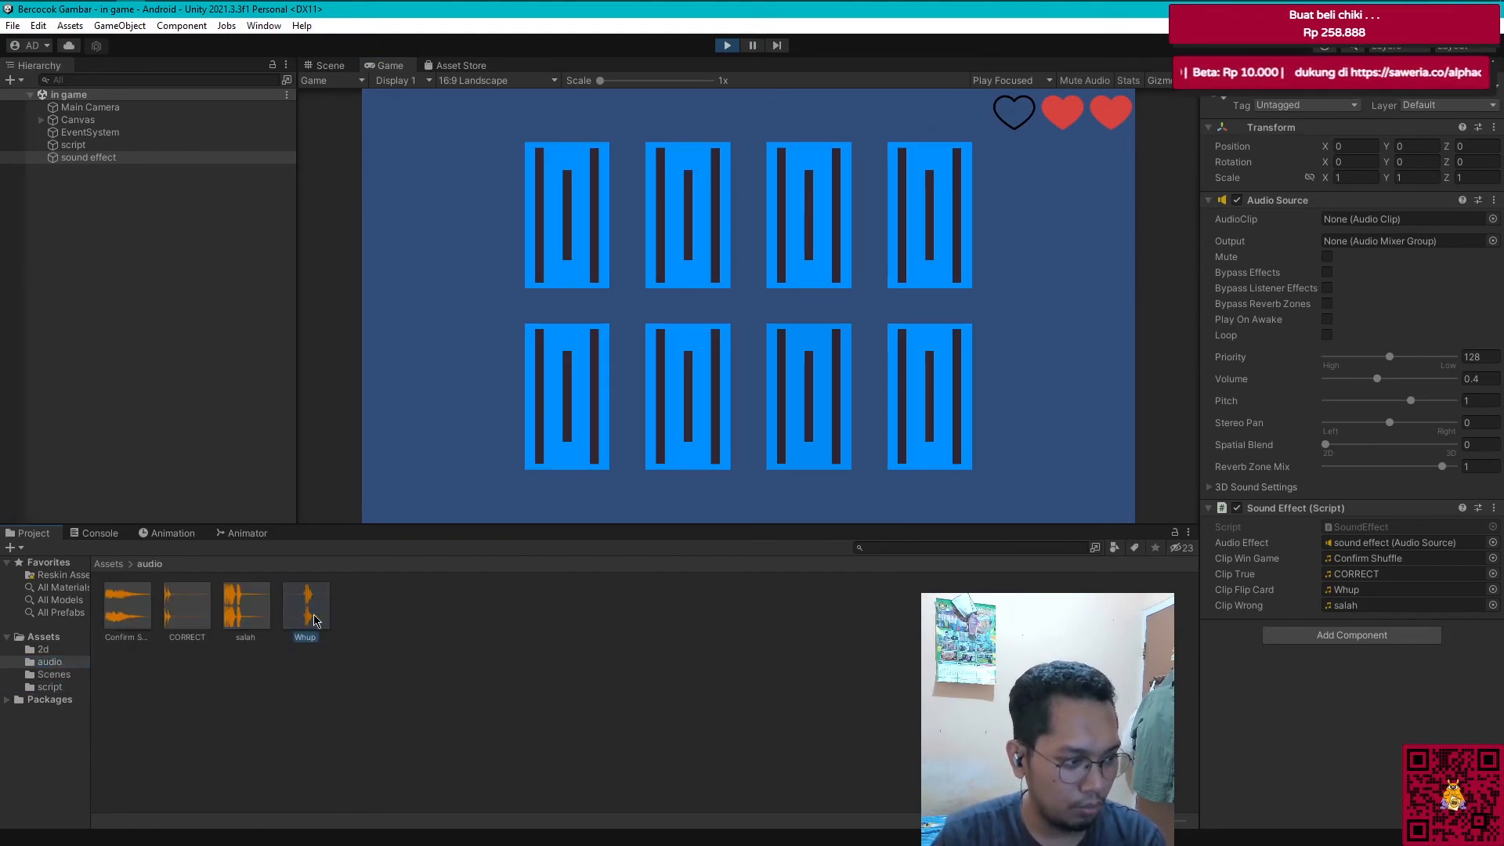
{"action": "left_click", "coordinate": [268, 621]}
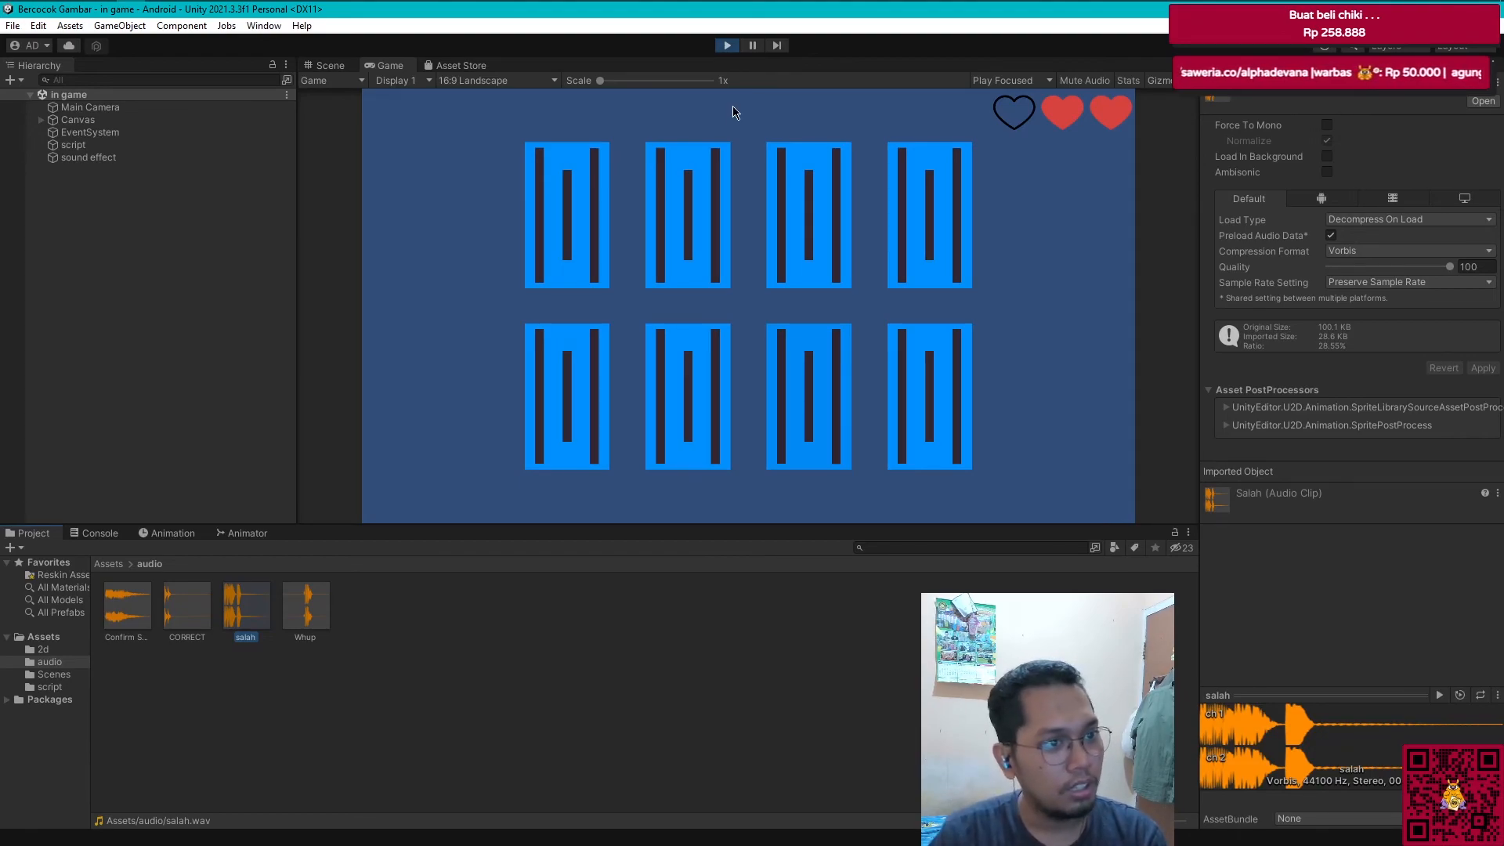
{"action": "left_click", "coordinate": [727, 45]}
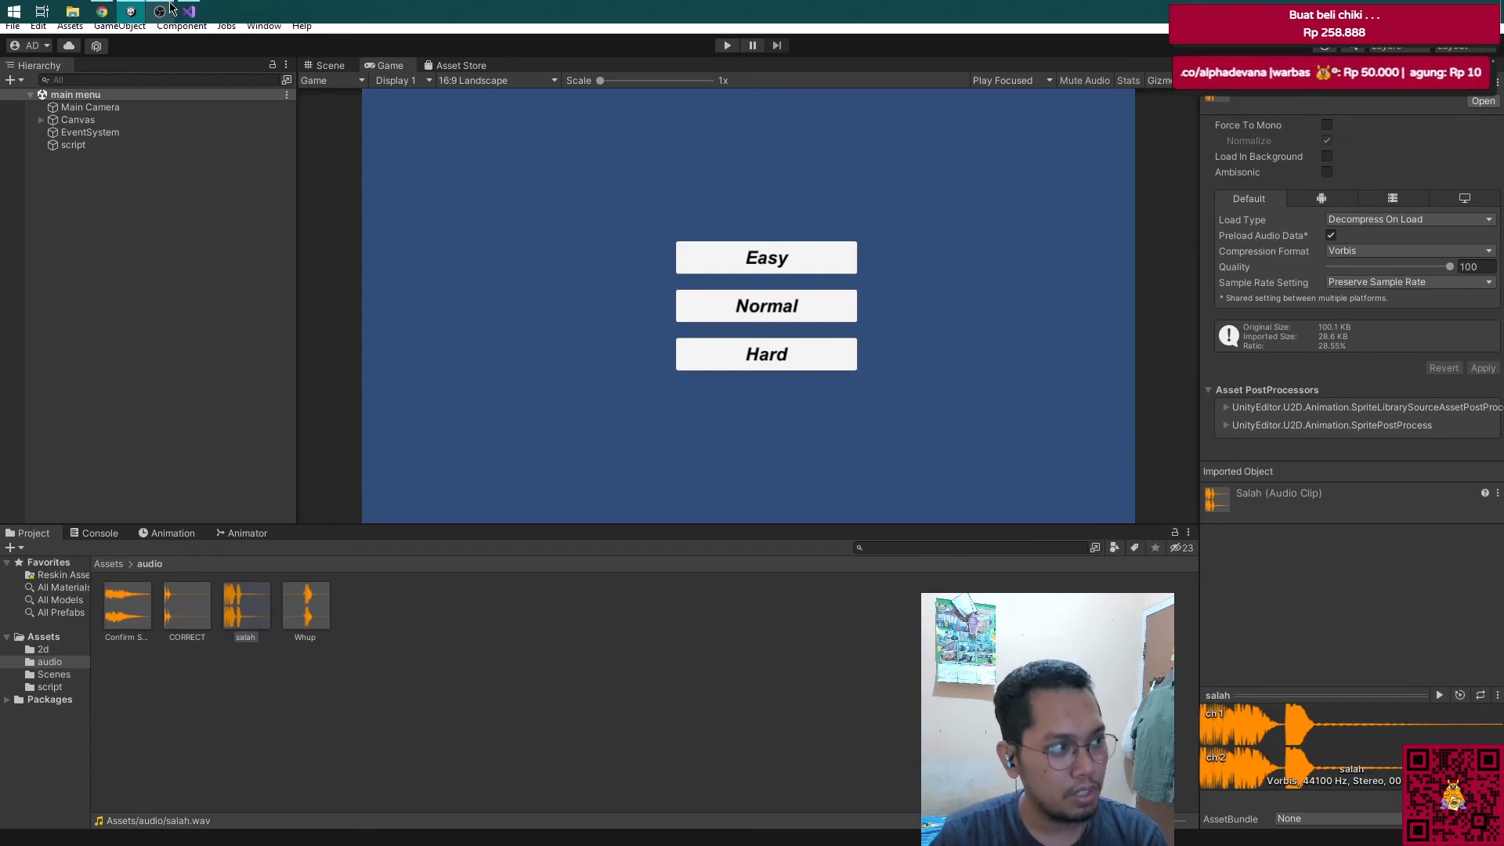
{"action": "mouse_move", "coordinate": [169, 3]}
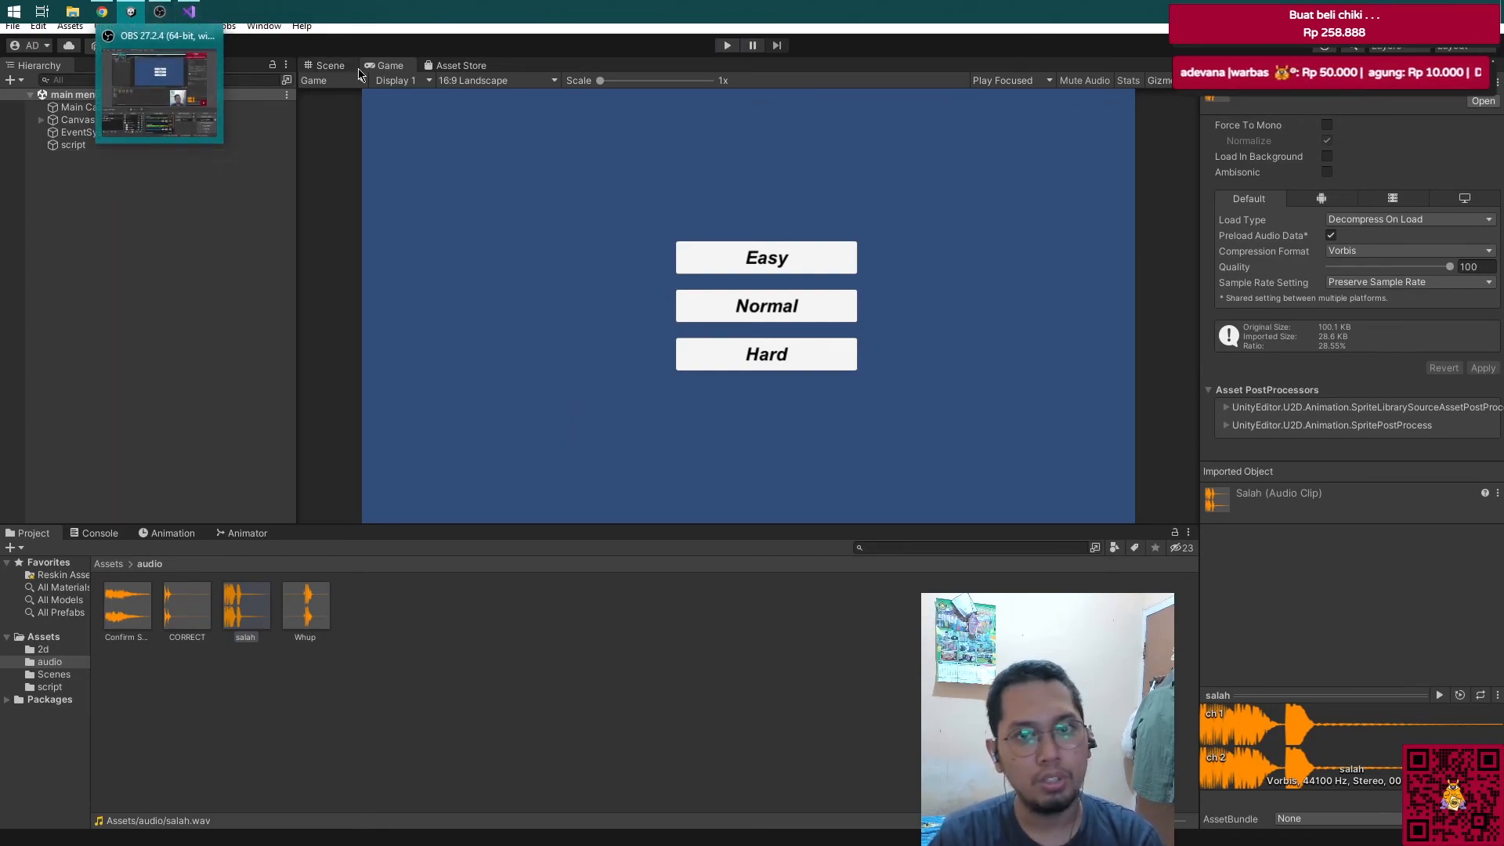
{"action": "left_click", "coordinate": [203, 223]}
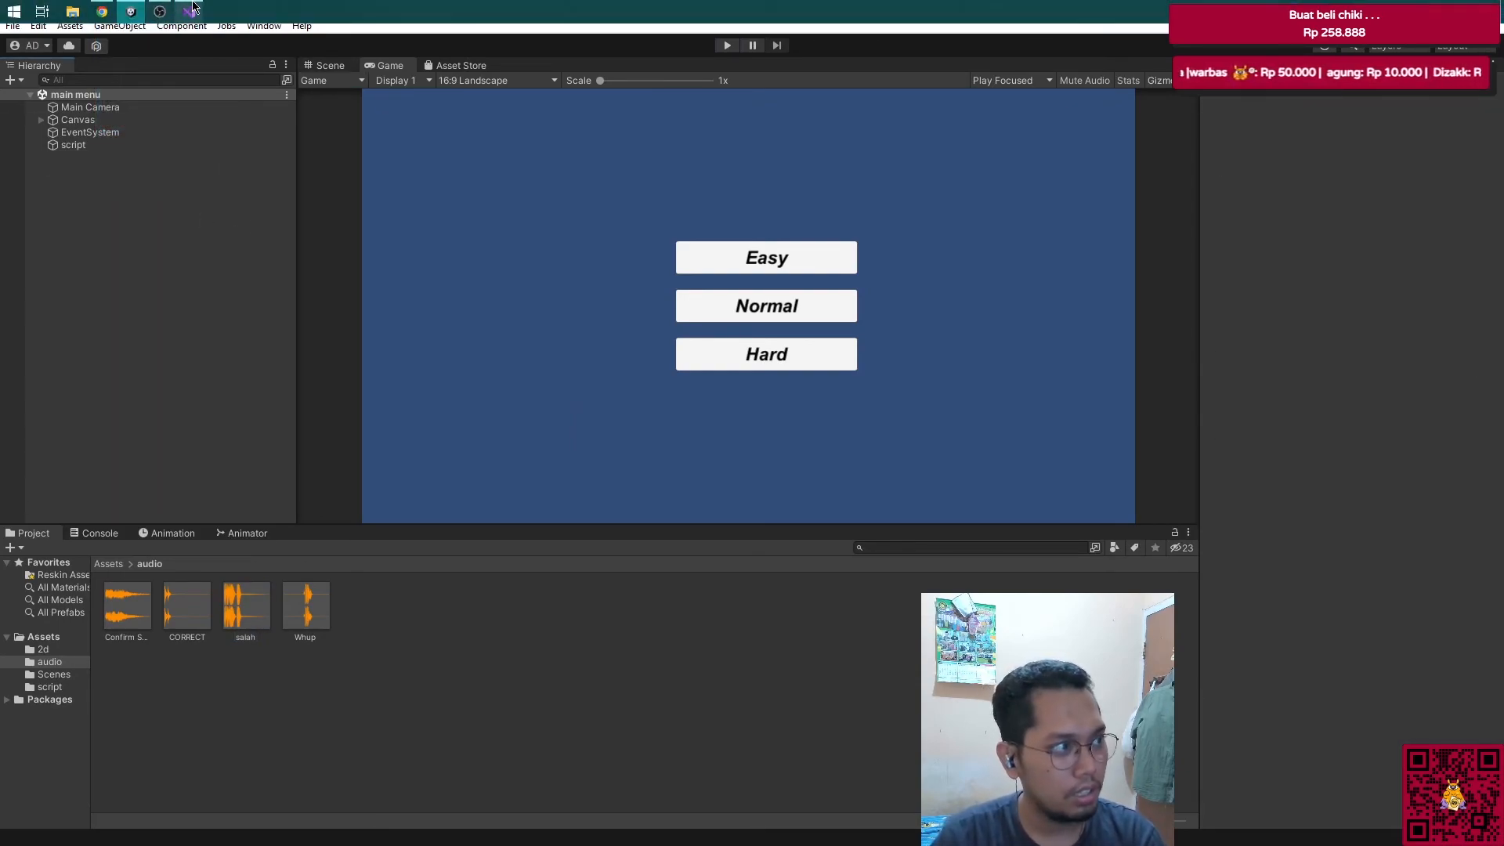
Step: Switch to Visual Studio and review the AudioFlipCard calls in the NotMatchCard and ButtonCard methods of InGame.cs
{"action": "left_click", "coordinate": [189, 11]}
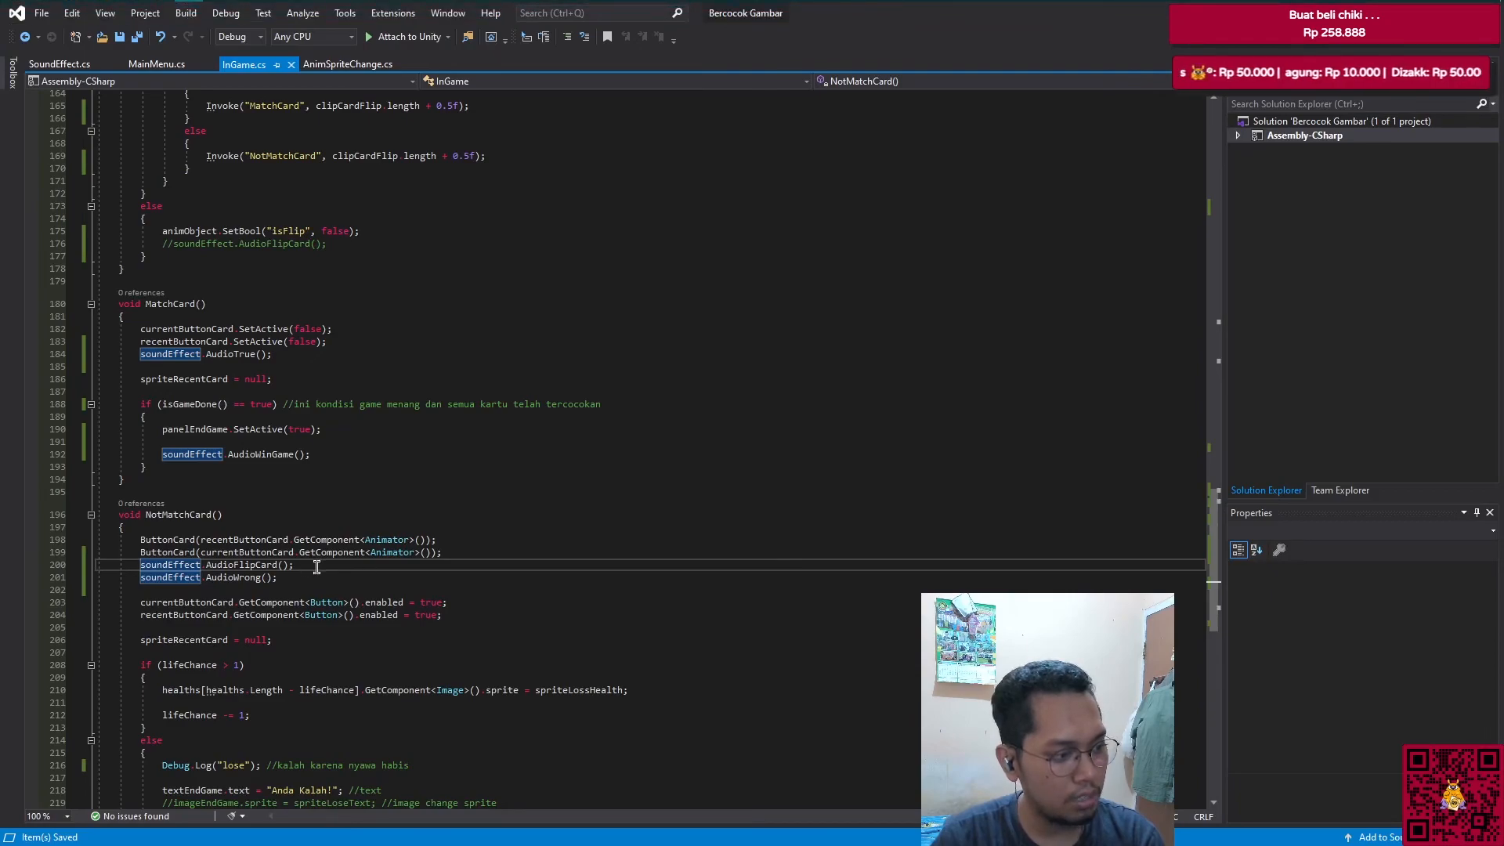
{"action": "scroll", "coordinate": [317, 566], "scroll_direction": "up", "scroll_amount": 11}
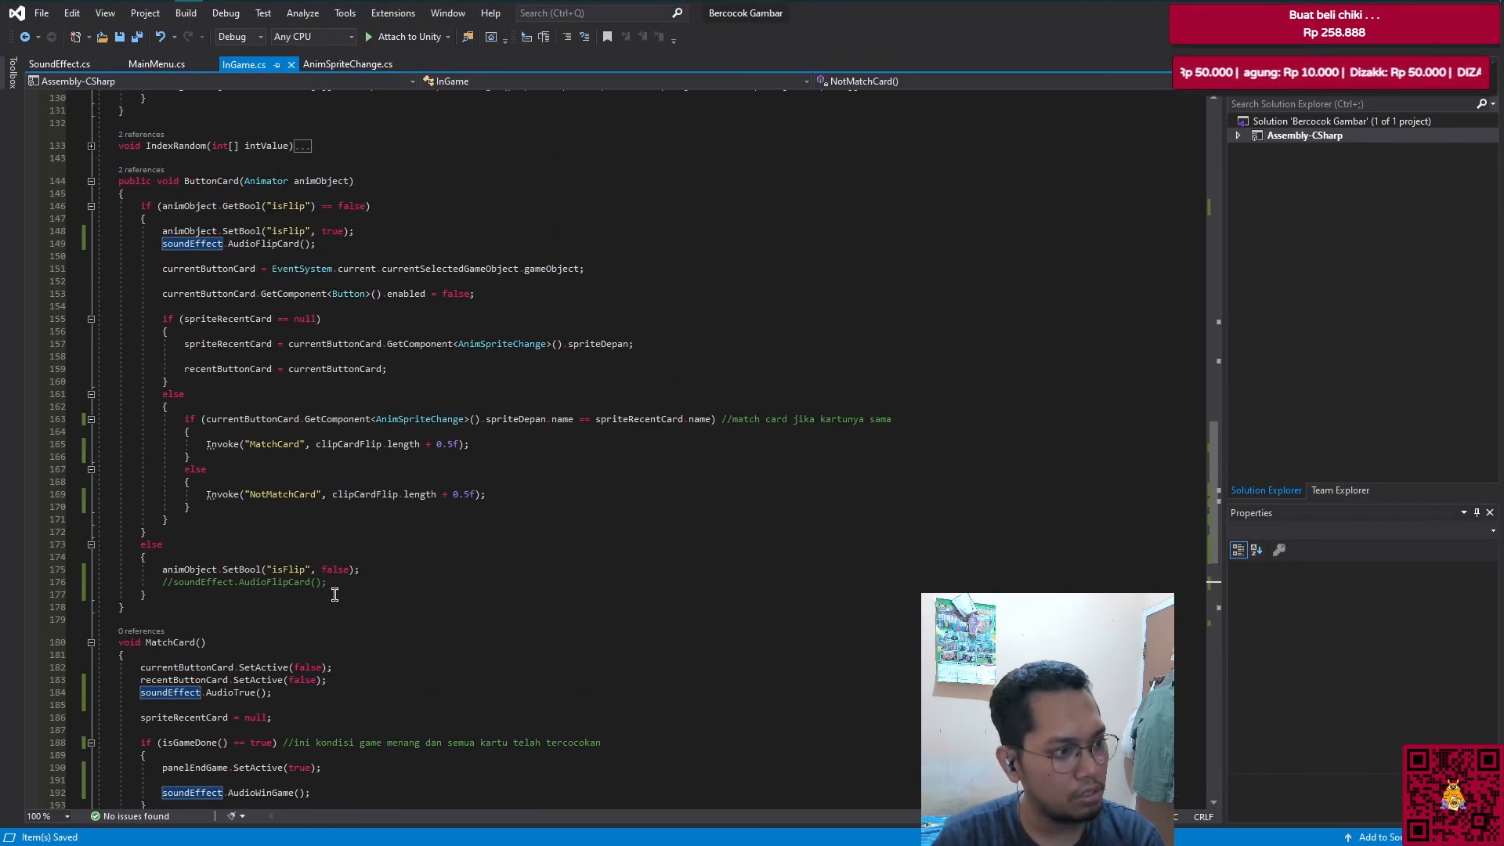
{"action": "scroll", "coordinate": [335, 595], "scroll_direction": "up", "scroll_amount": 4}
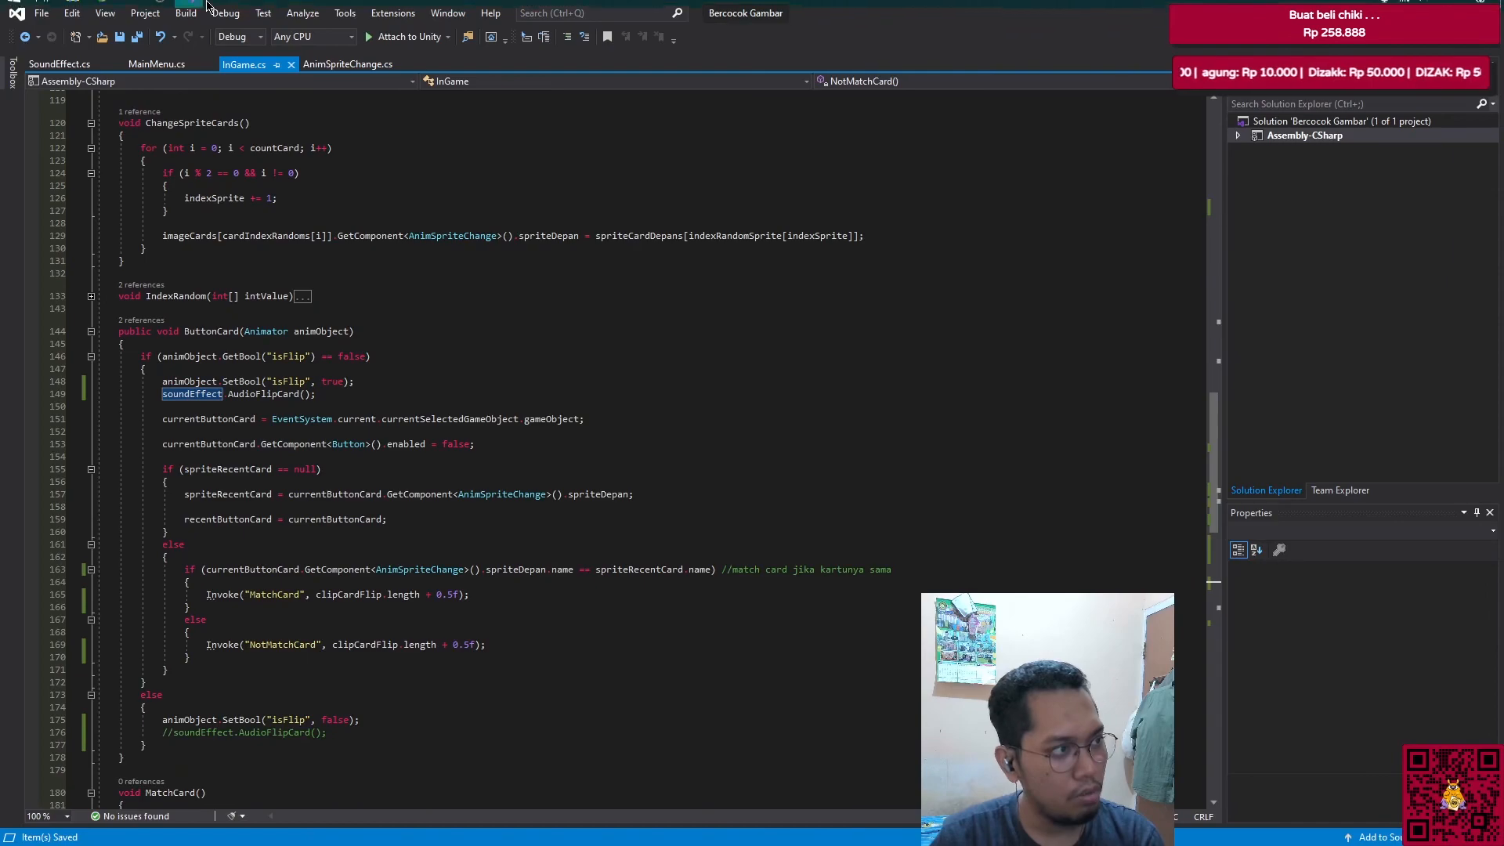
Step: Switch to Unity, open the in game scene and enable Loop and Play On Awake on the sound effect object's Audio Source
{"action": "left_click", "coordinate": [146, 8]}
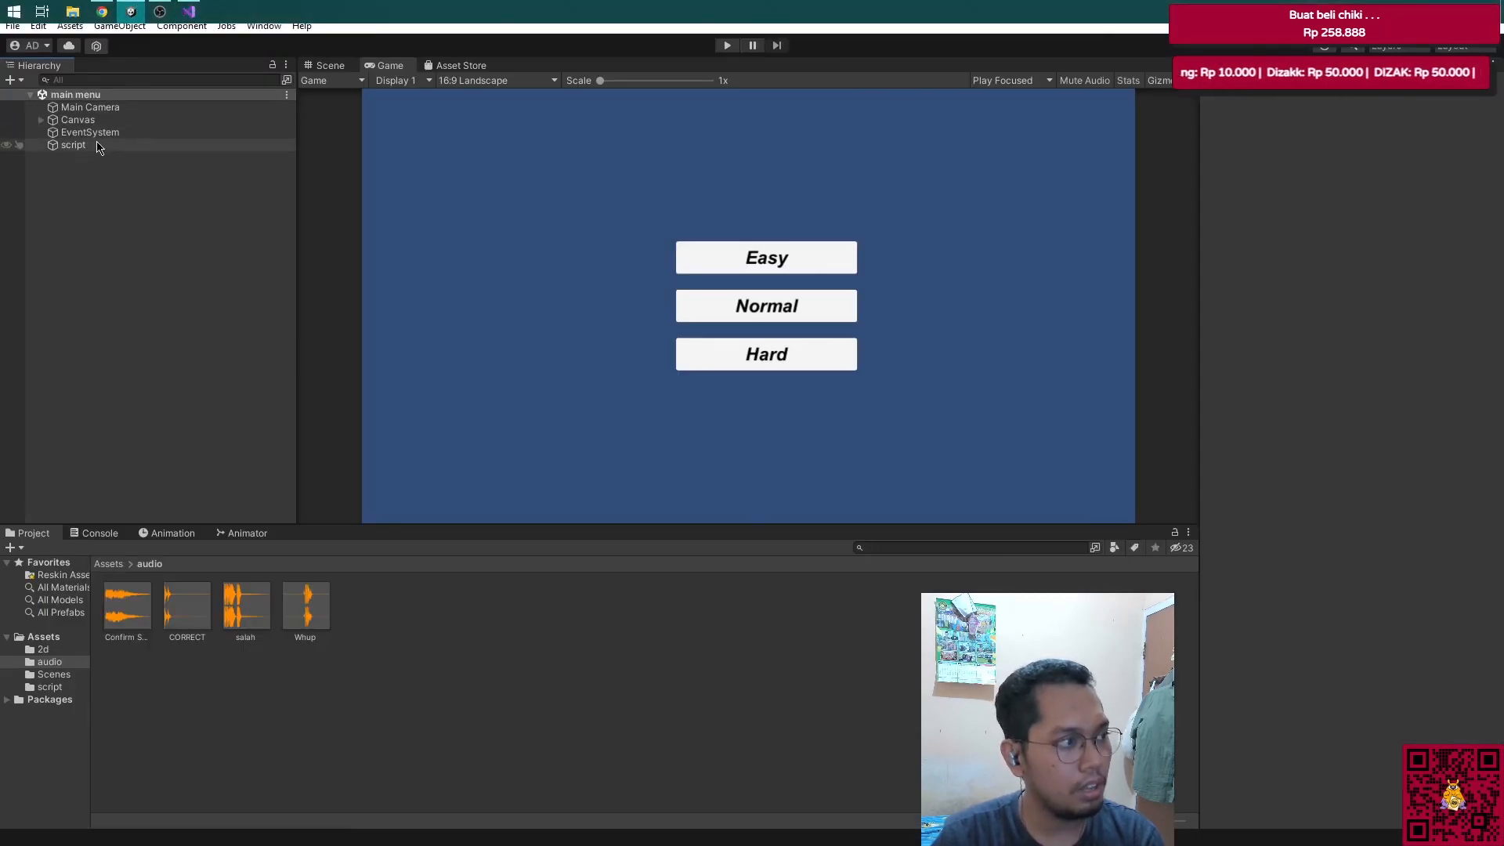
{"action": "left_click", "coordinate": [53, 675]}
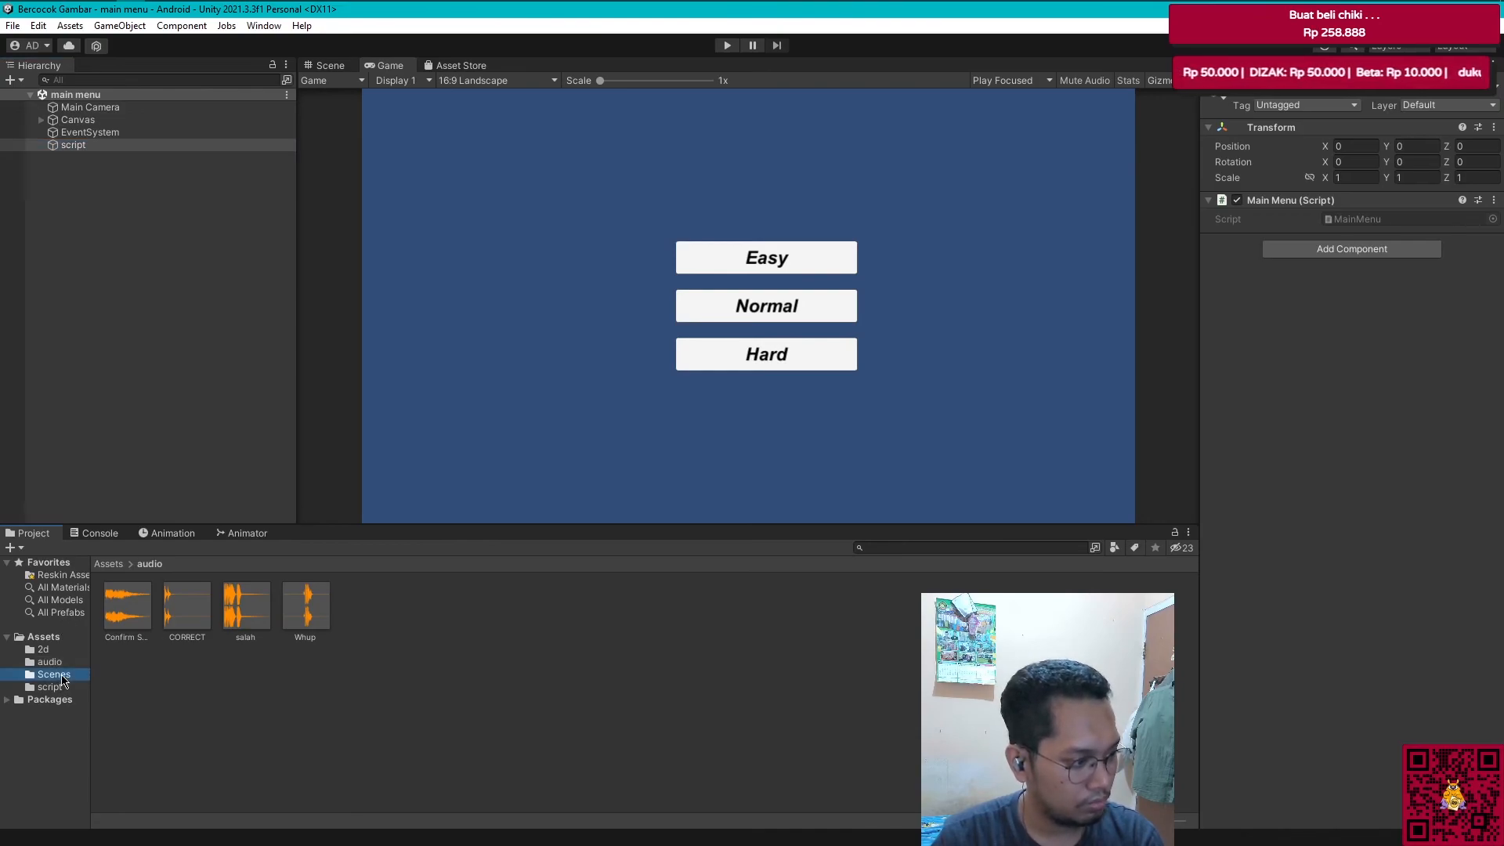
{"action": "double_click", "coordinate": [128, 608]}
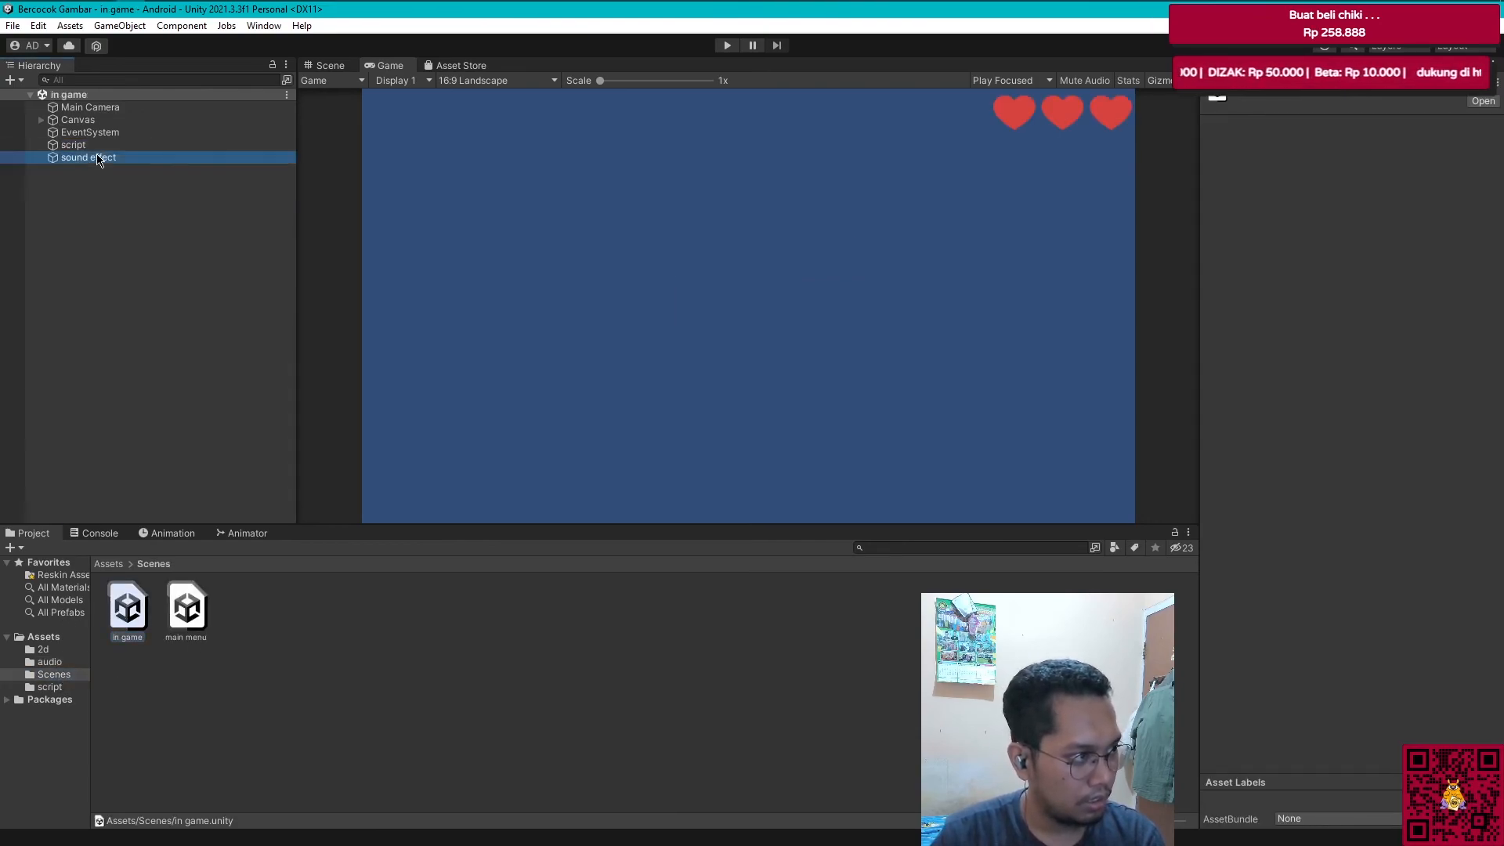
{"action": "left_click", "coordinate": [98, 158]}
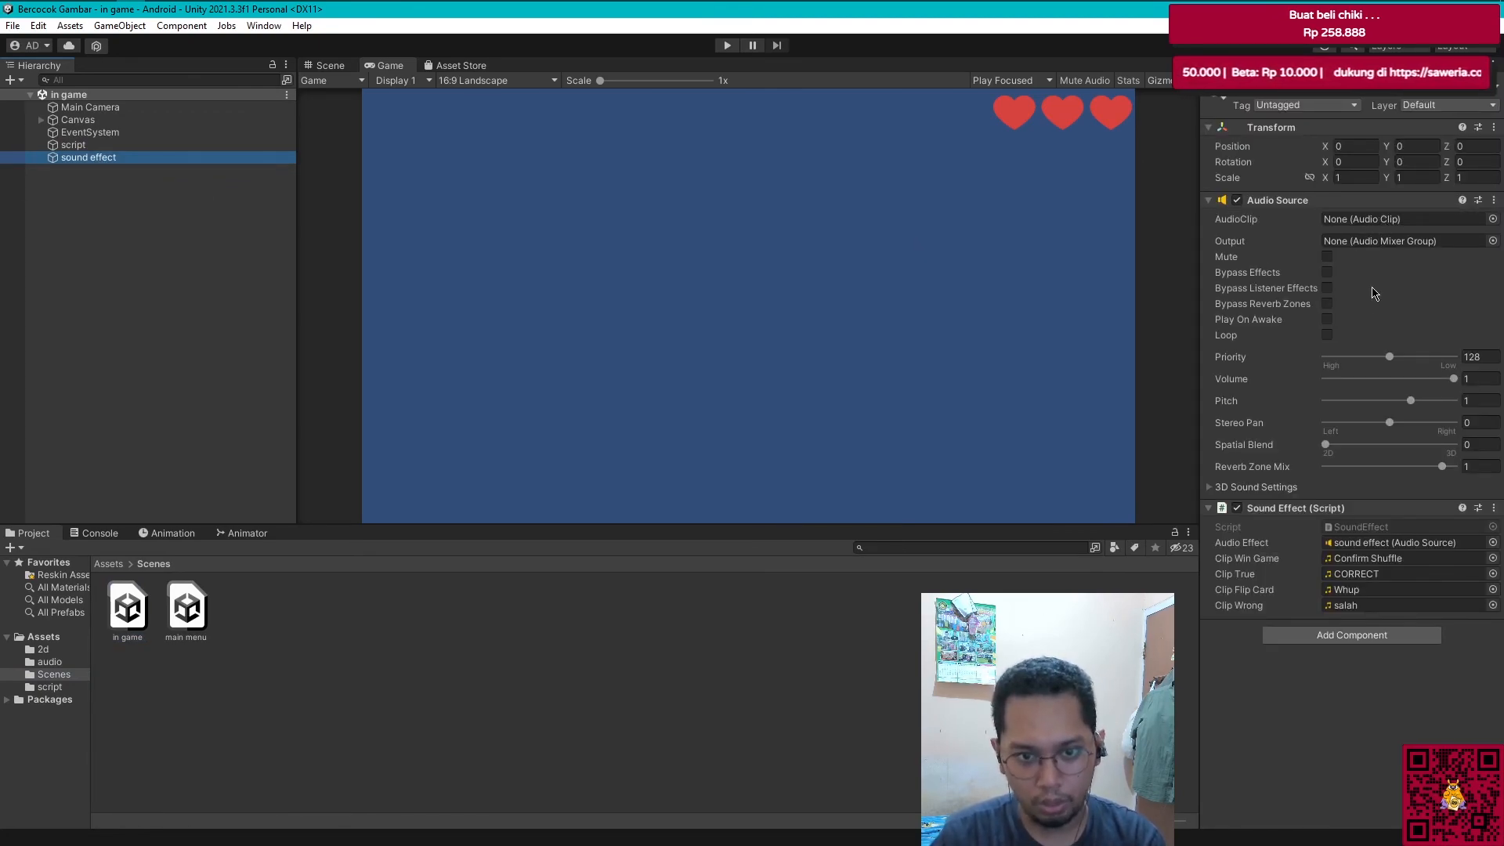
{"action": "left_click", "coordinate": [1327, 335]}
{"action": "left_click", "coordinate": [1326, 319]}
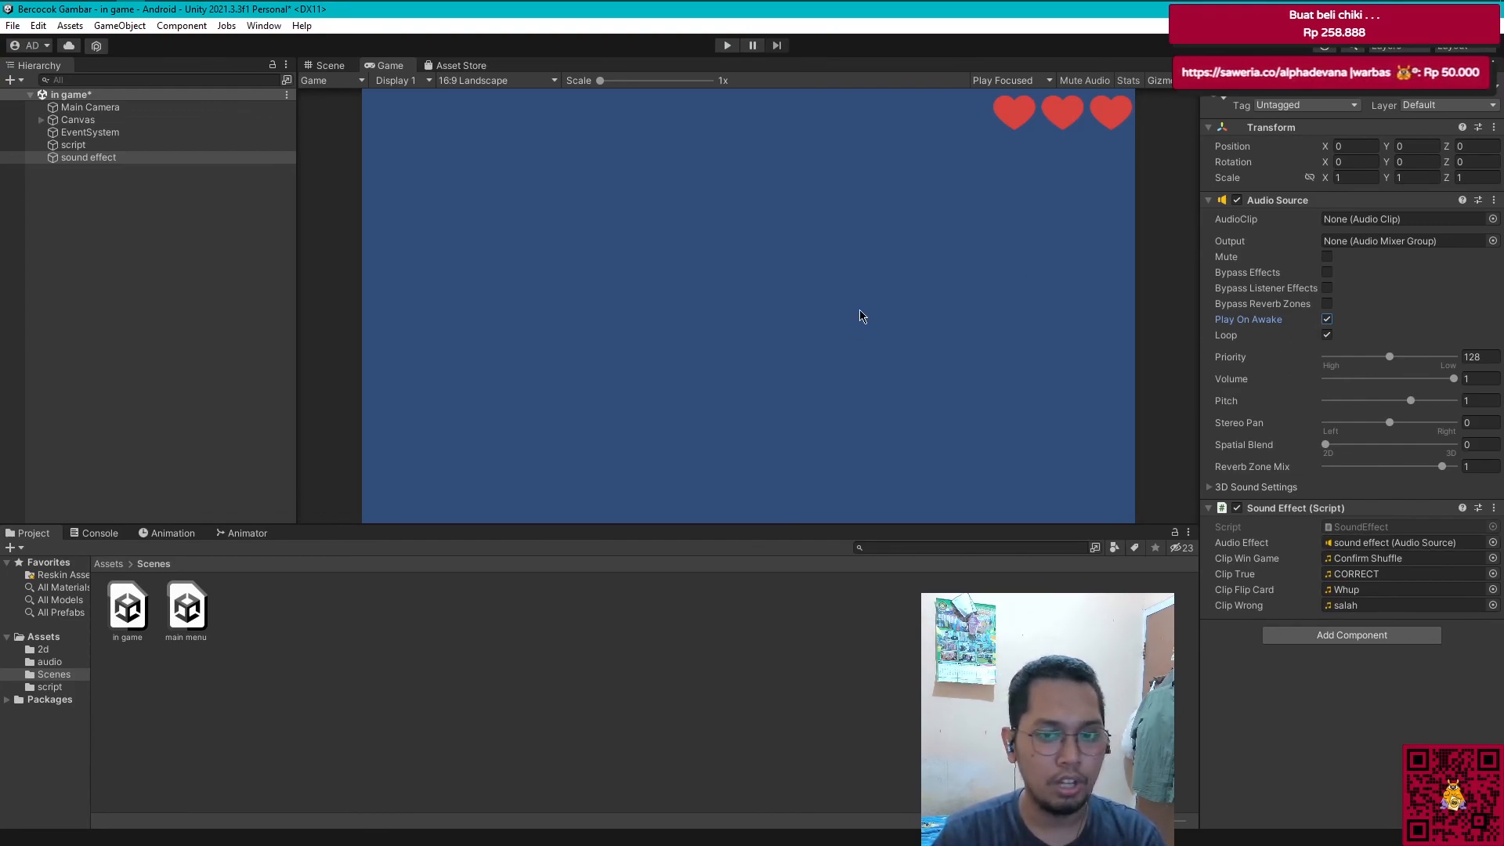
Step: Assign the Confirm Shuffle clip from the audio folder to the sound effect Audio Source's AudioClip
{"action": "left_click", "coordinate": [55, 663]}
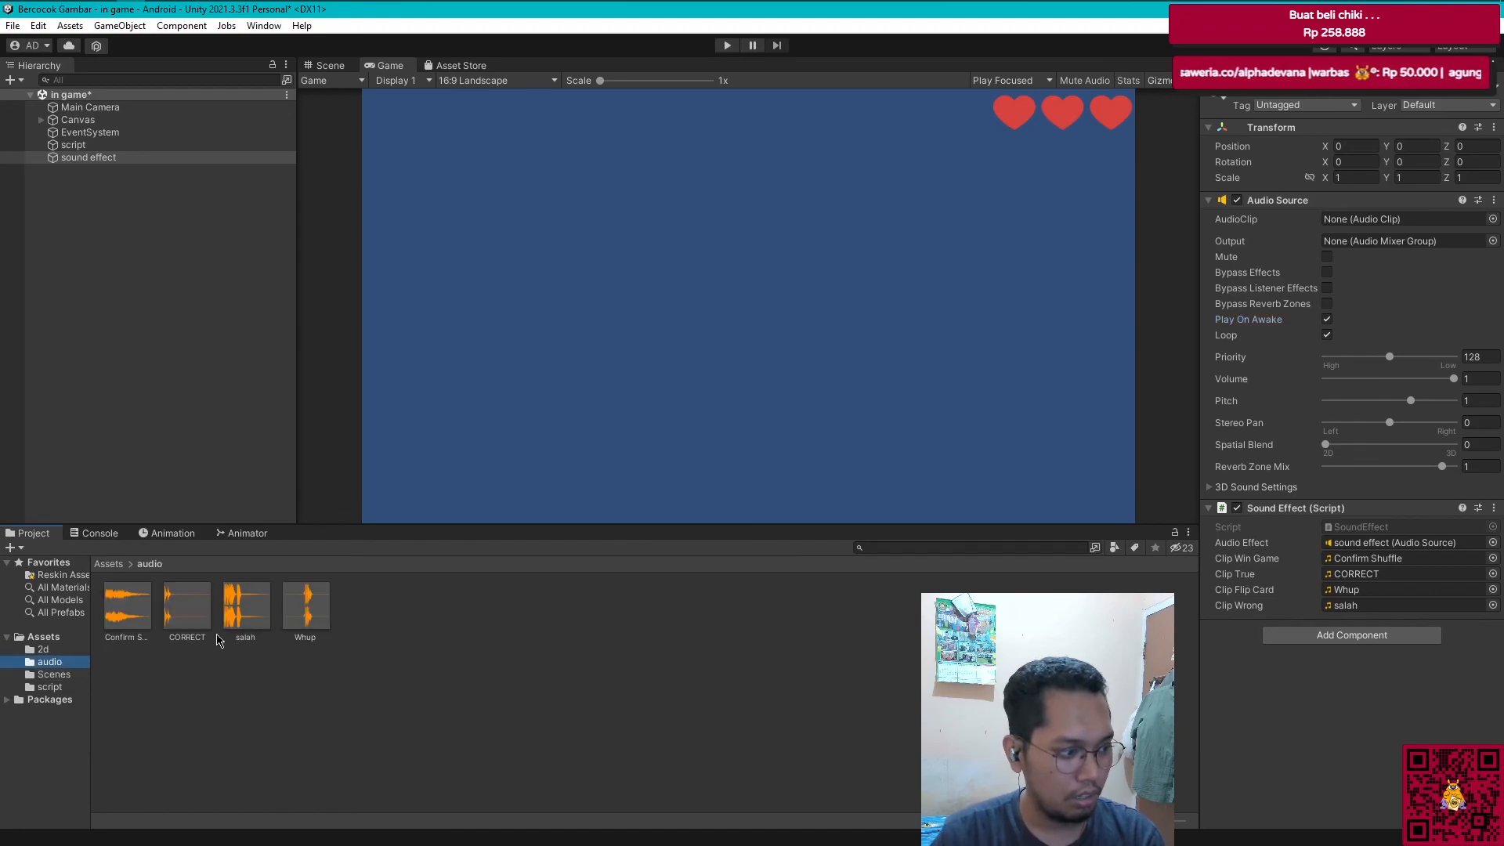
{"action": "left_click_drag", "start_coordinate": [141, 631], "coordinate": [1365, 224]}
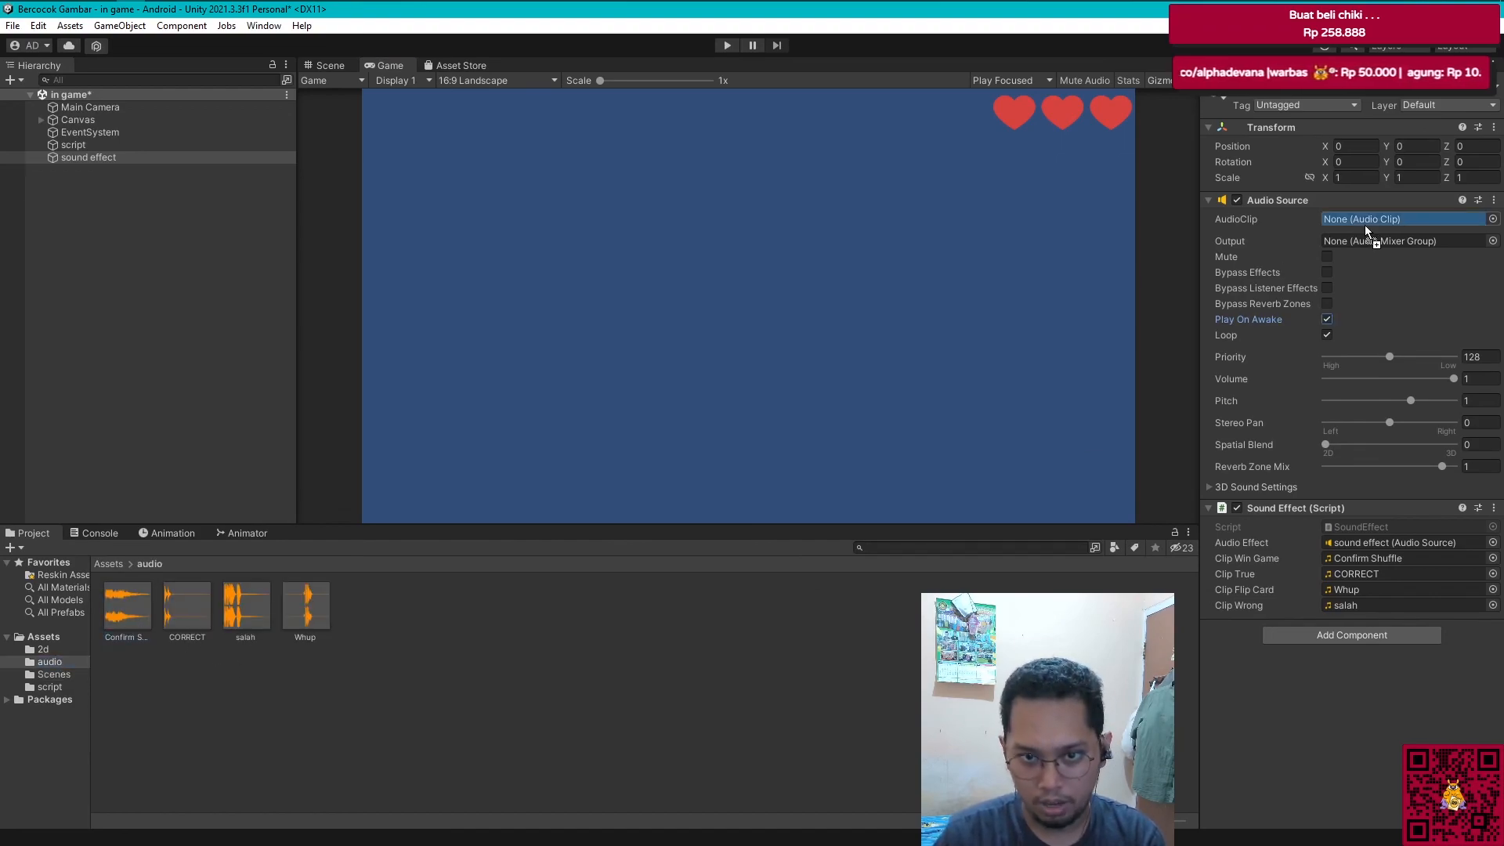
{"action": "left_click_drag", "start_coordinate": [1355, 222], "coordinate": [1356, 224]}
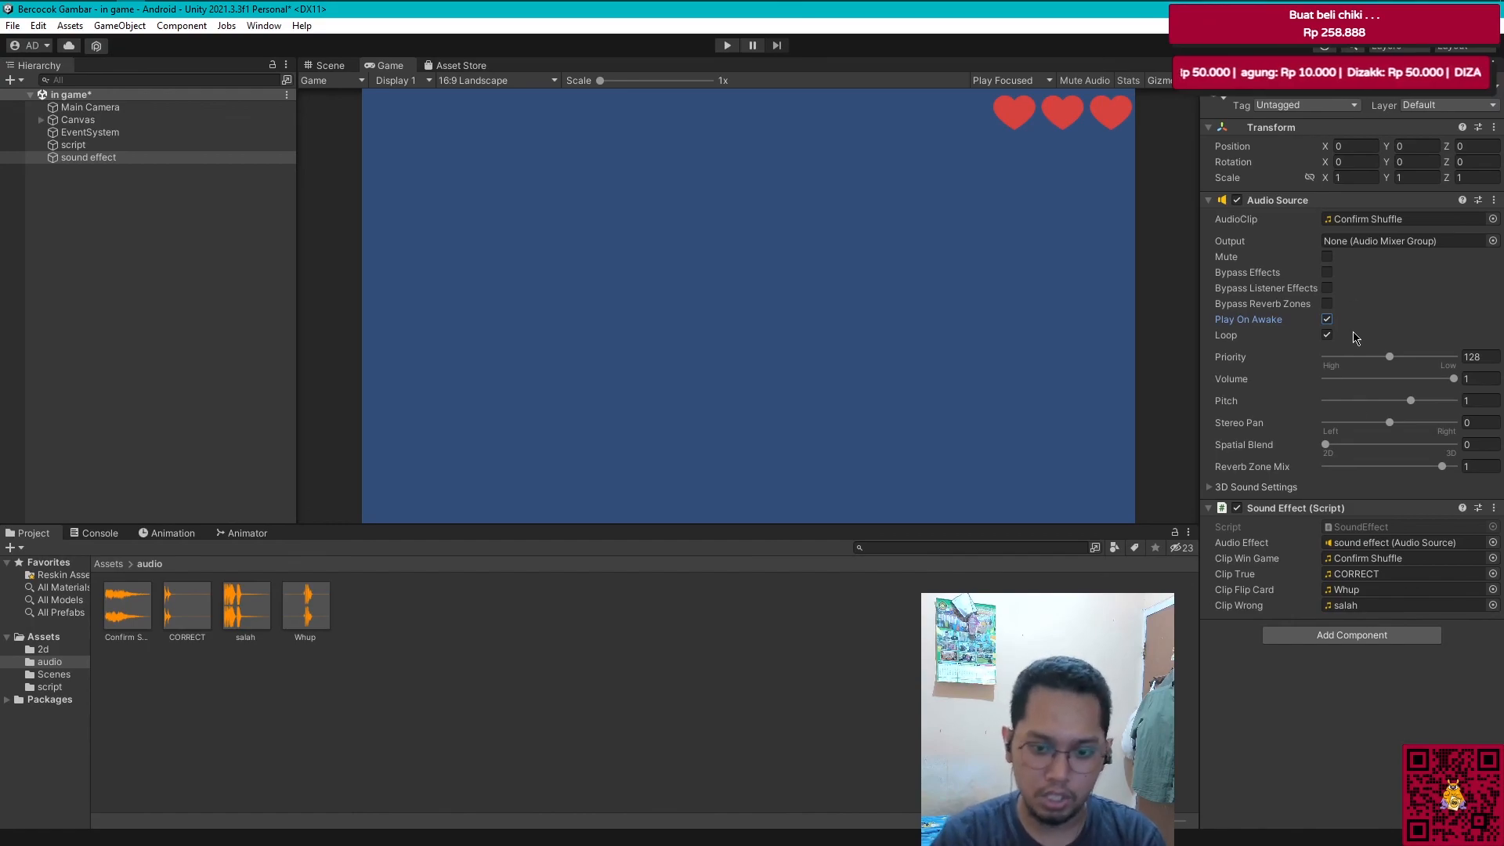
Step: Reset the sound effect Audio Source's AudioClip to None and deselect the object
{"action": "left_click", "coordinate": [1493, 219]}
{"action": "left_click", "coordinate": [1381, 294]}
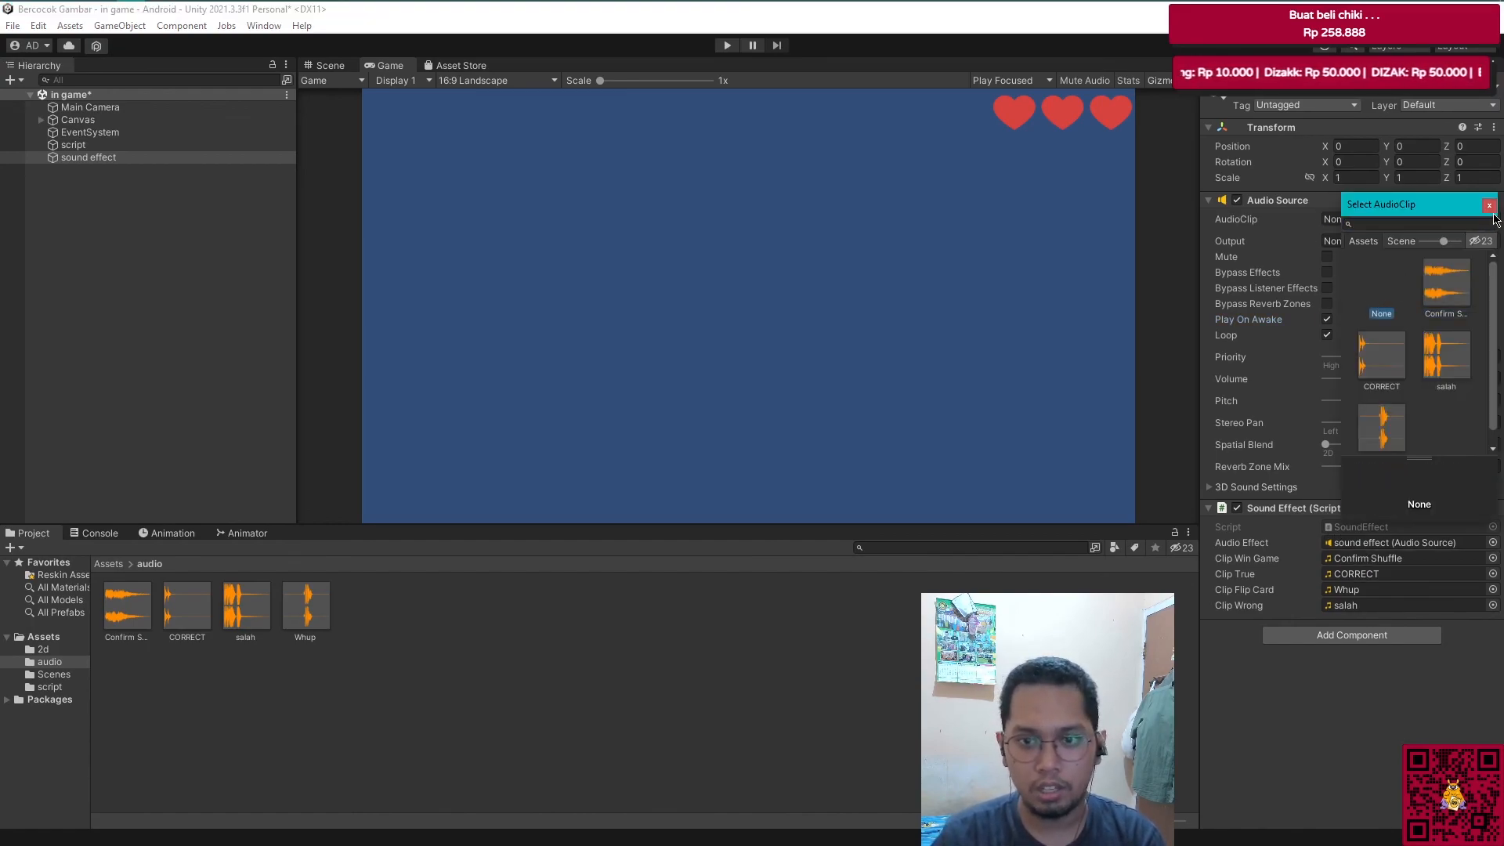
{"action": "left_click", "coordinate": [253, 272]}
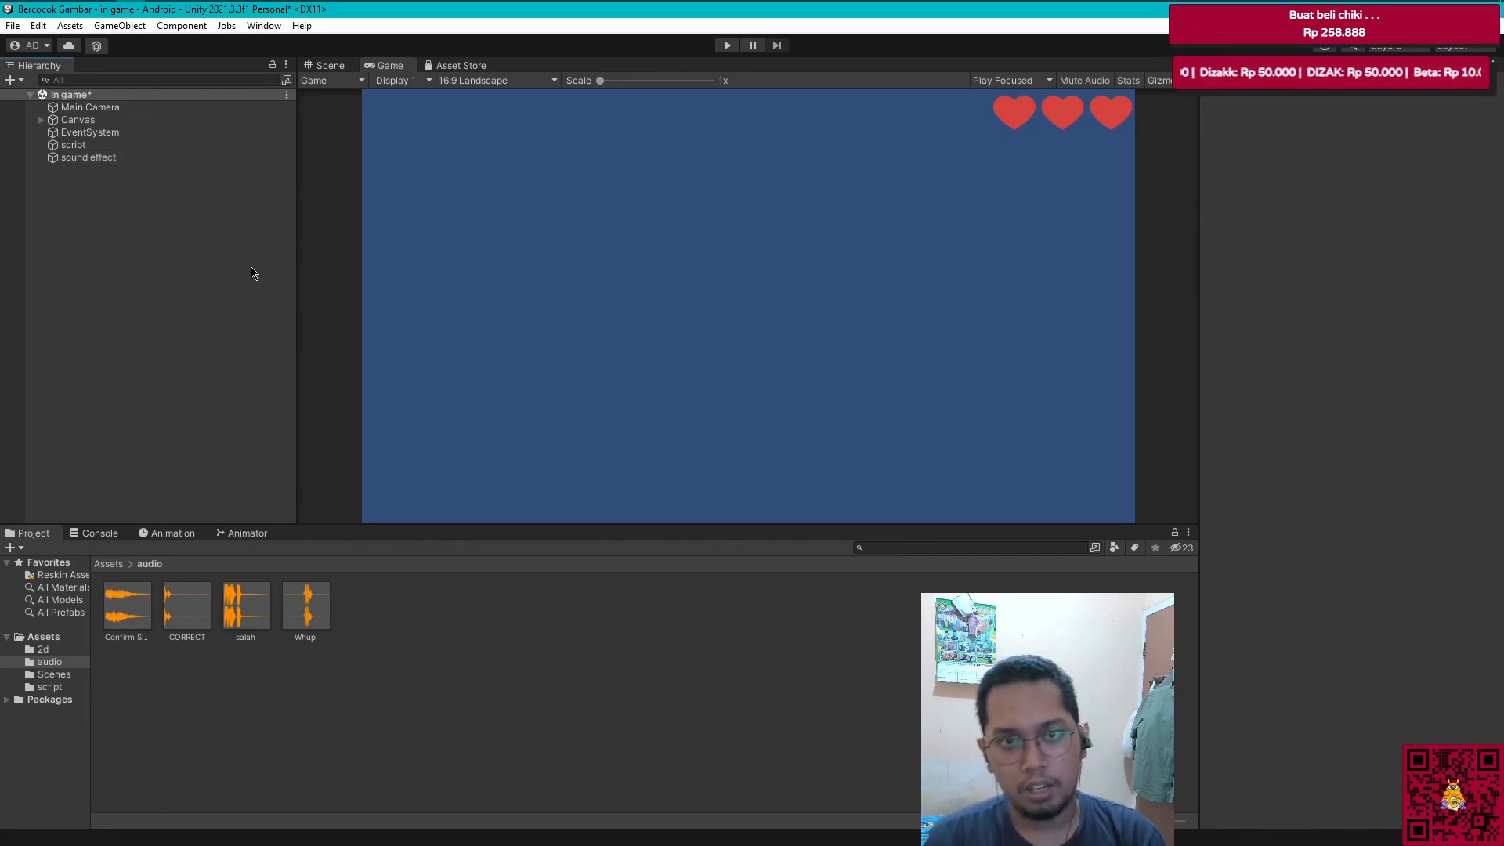